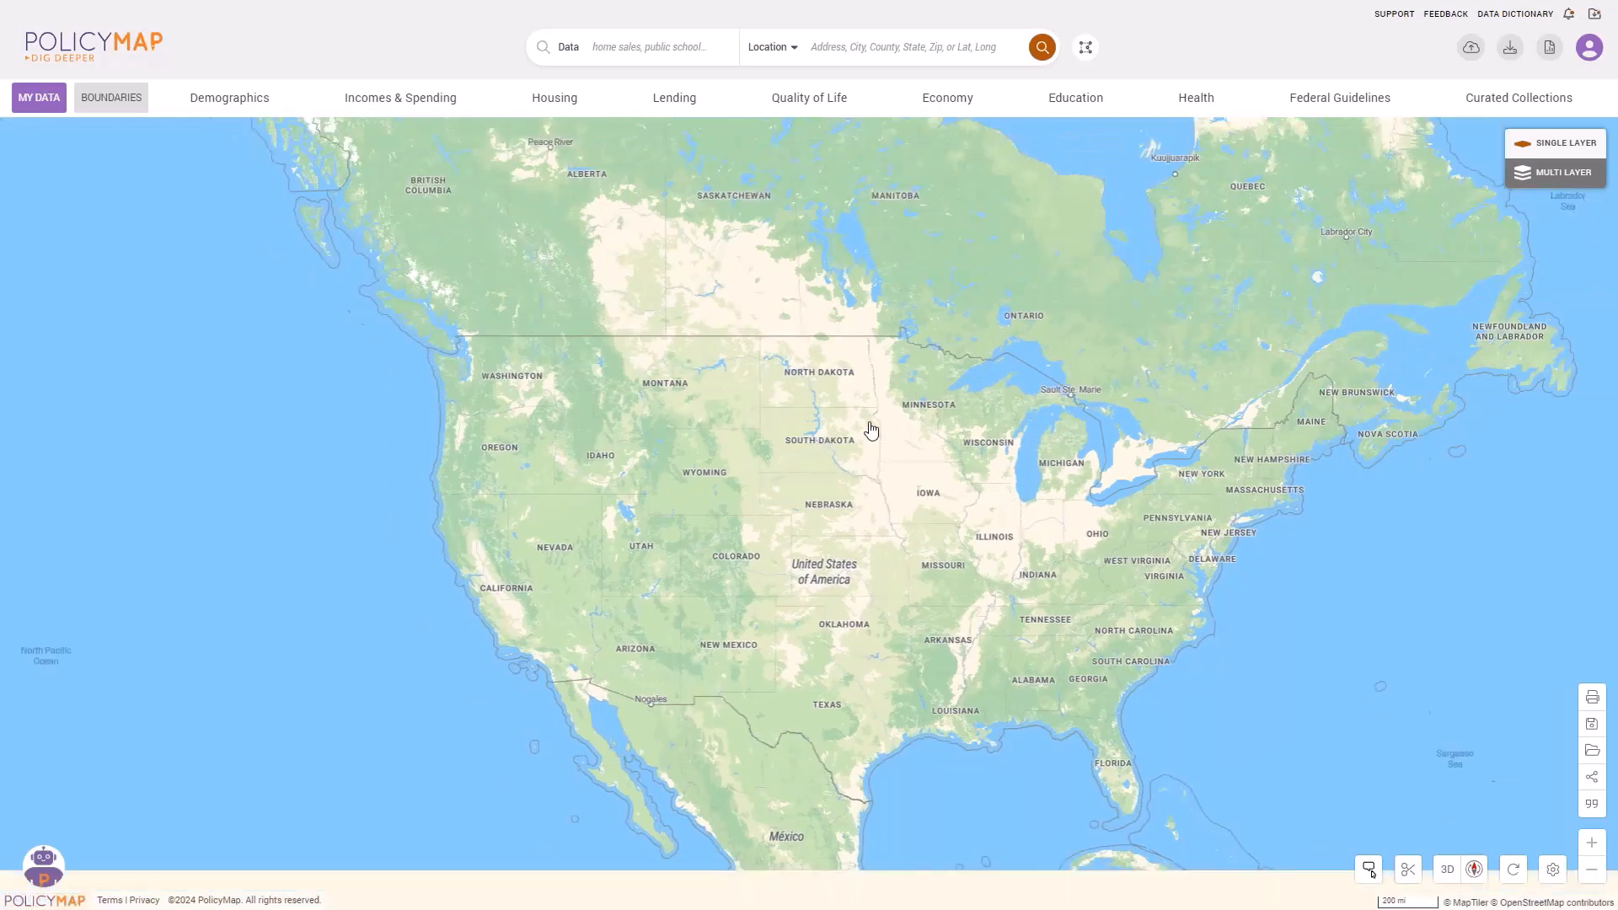
Search for the location "pa" to outline the state of Pennsylvania on the map.
{"action": "scroll", "coordinate": [871, 430], "scroll_direction": "up", "scroll_amount": 3}
{"action": "left_click", "coordinate": [771, 47]}
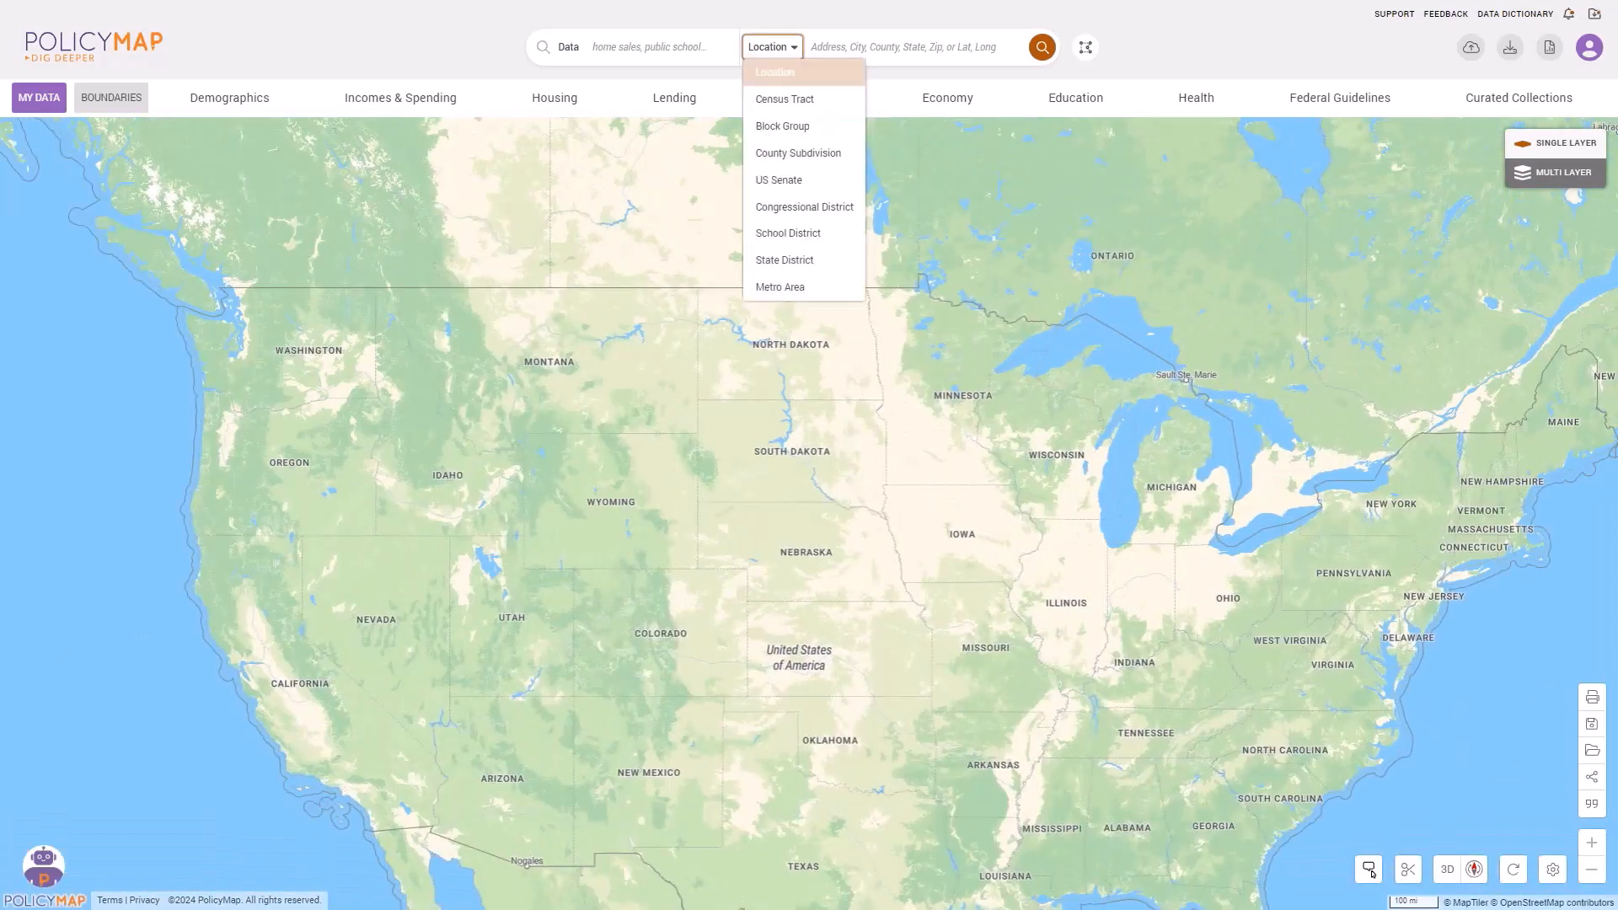
{"action": "left_click", "coordinate": [866, 47]}
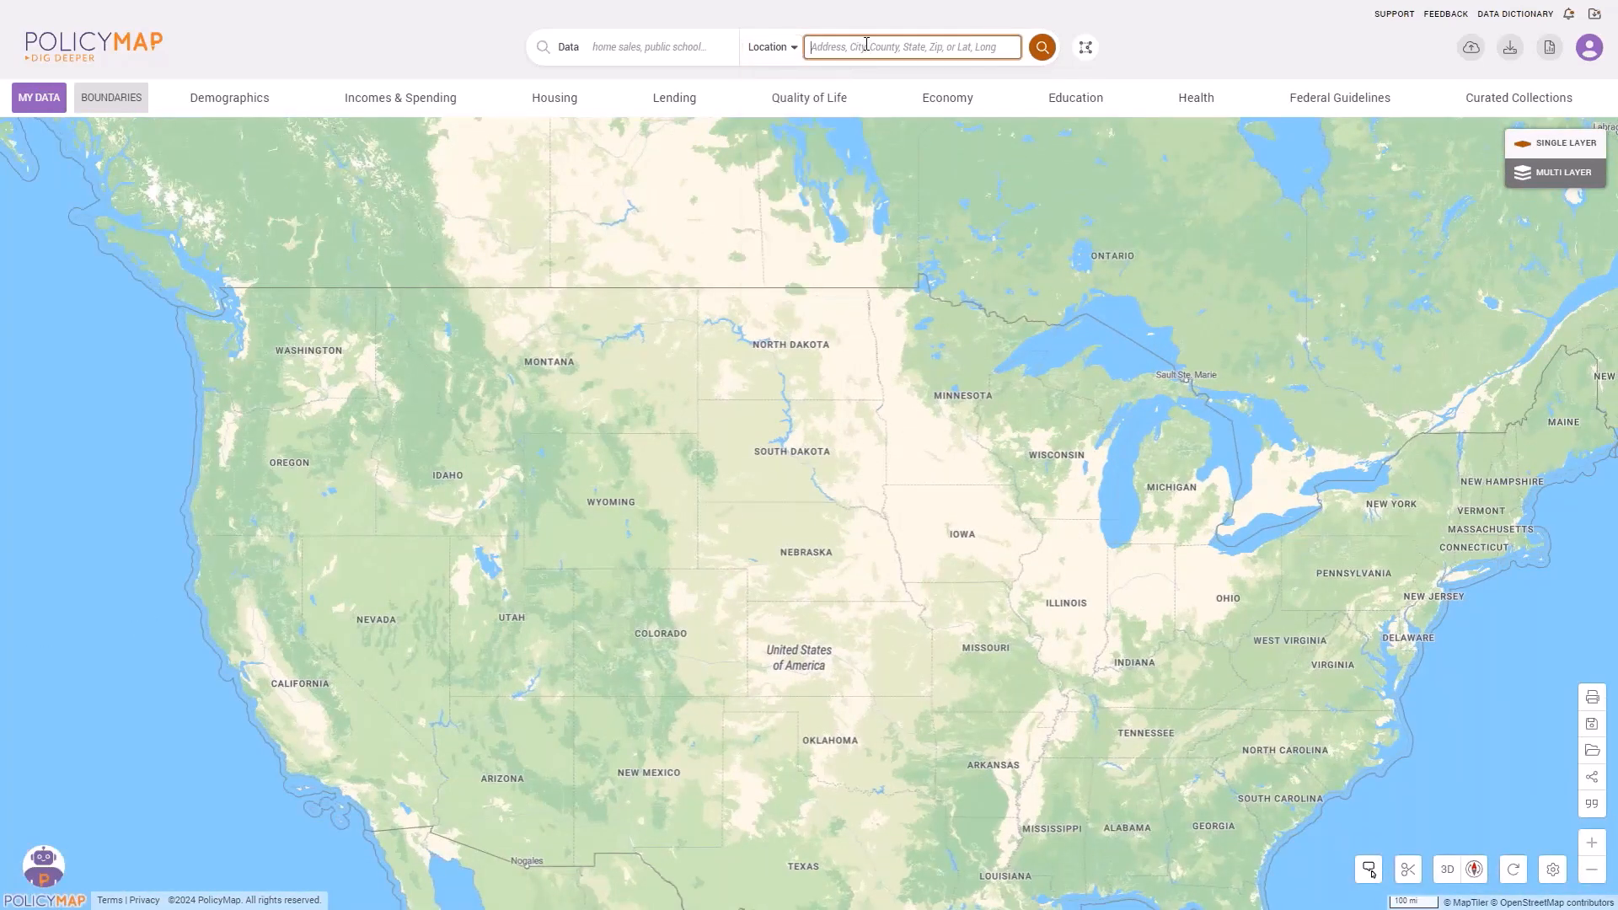
{"action": "type", "text": "pa"}
{"action": "left_click", "coordinate": [1042, 48]}
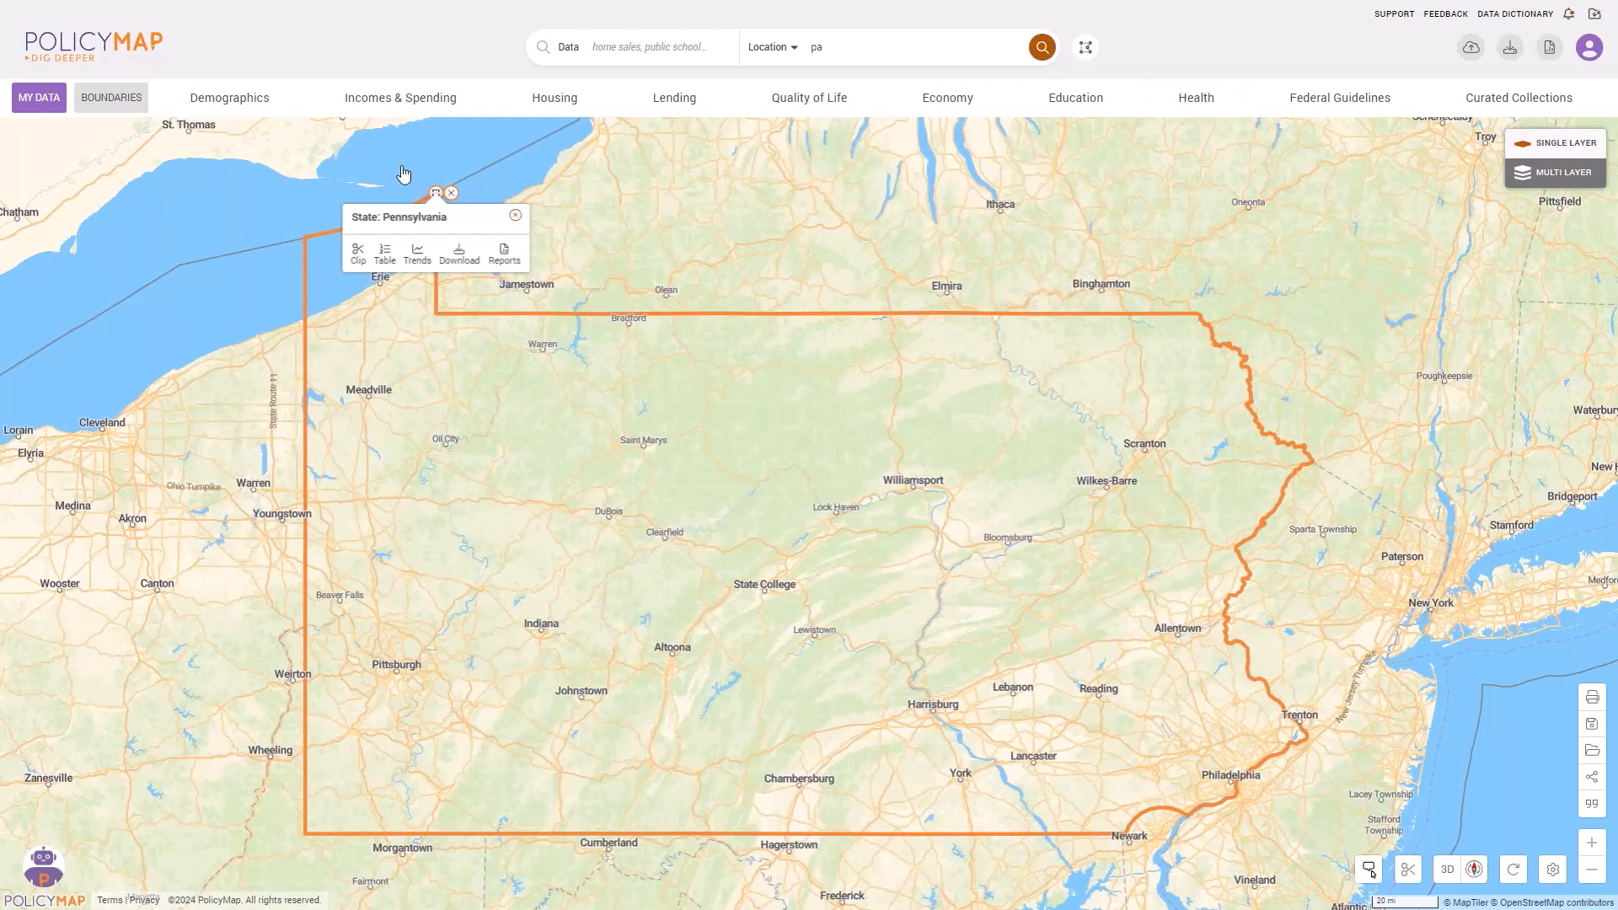
Map the Total Population data from Demographics and clip the layer to Pennsylvania's boundary.
{"action": "left_click", "coordinate": [226, 102]}
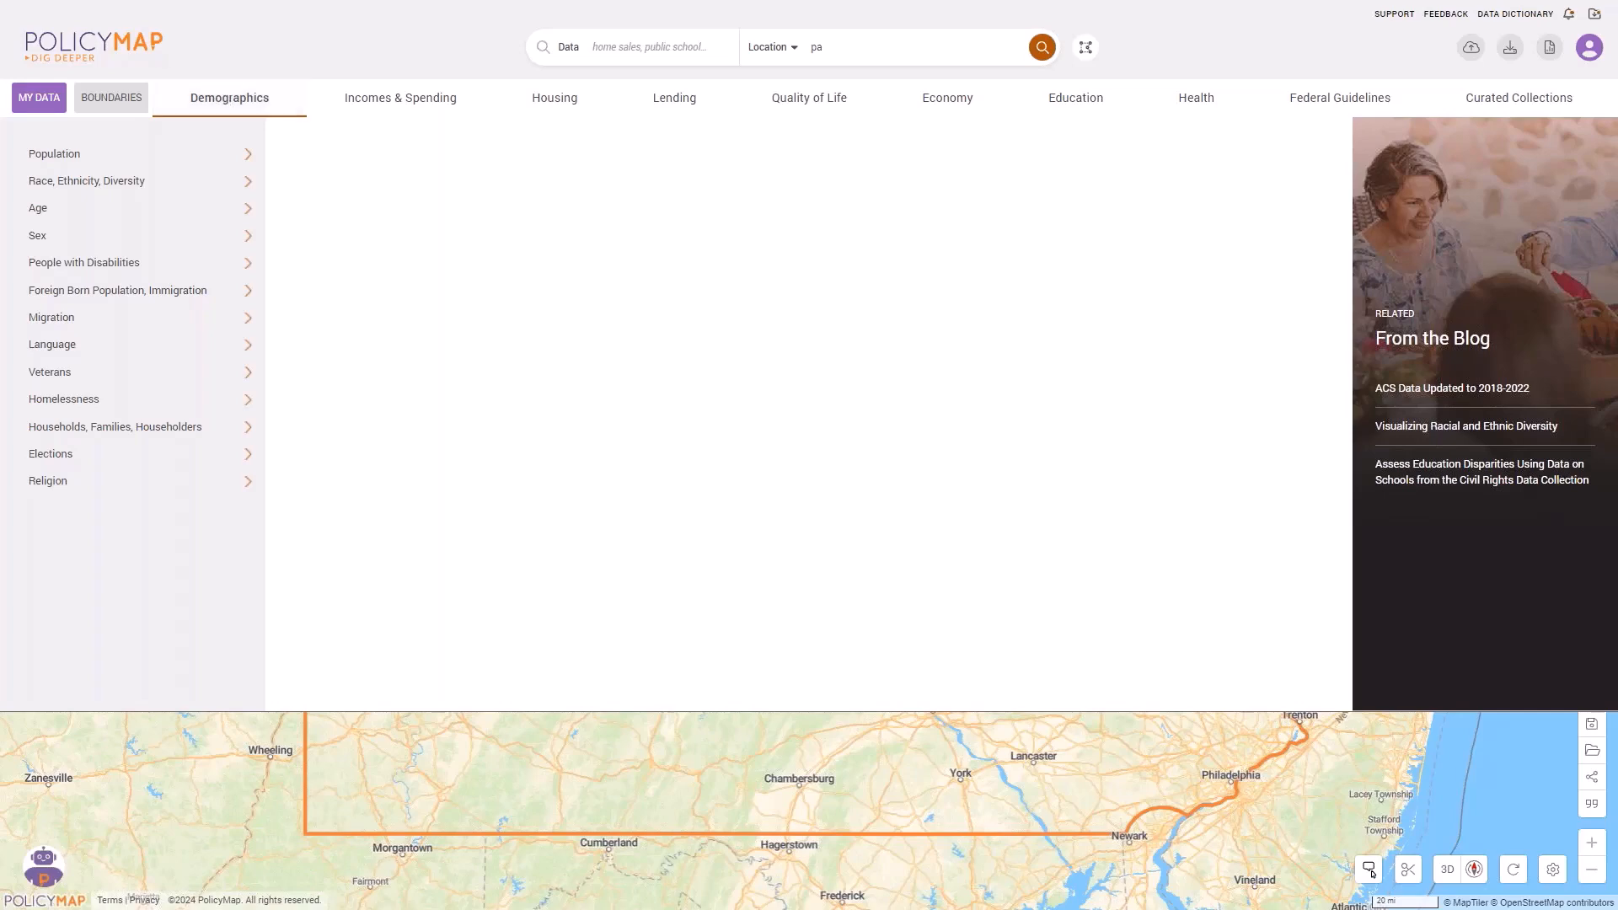
{"action": "mouse_move", "coordinate": [212, 166]}
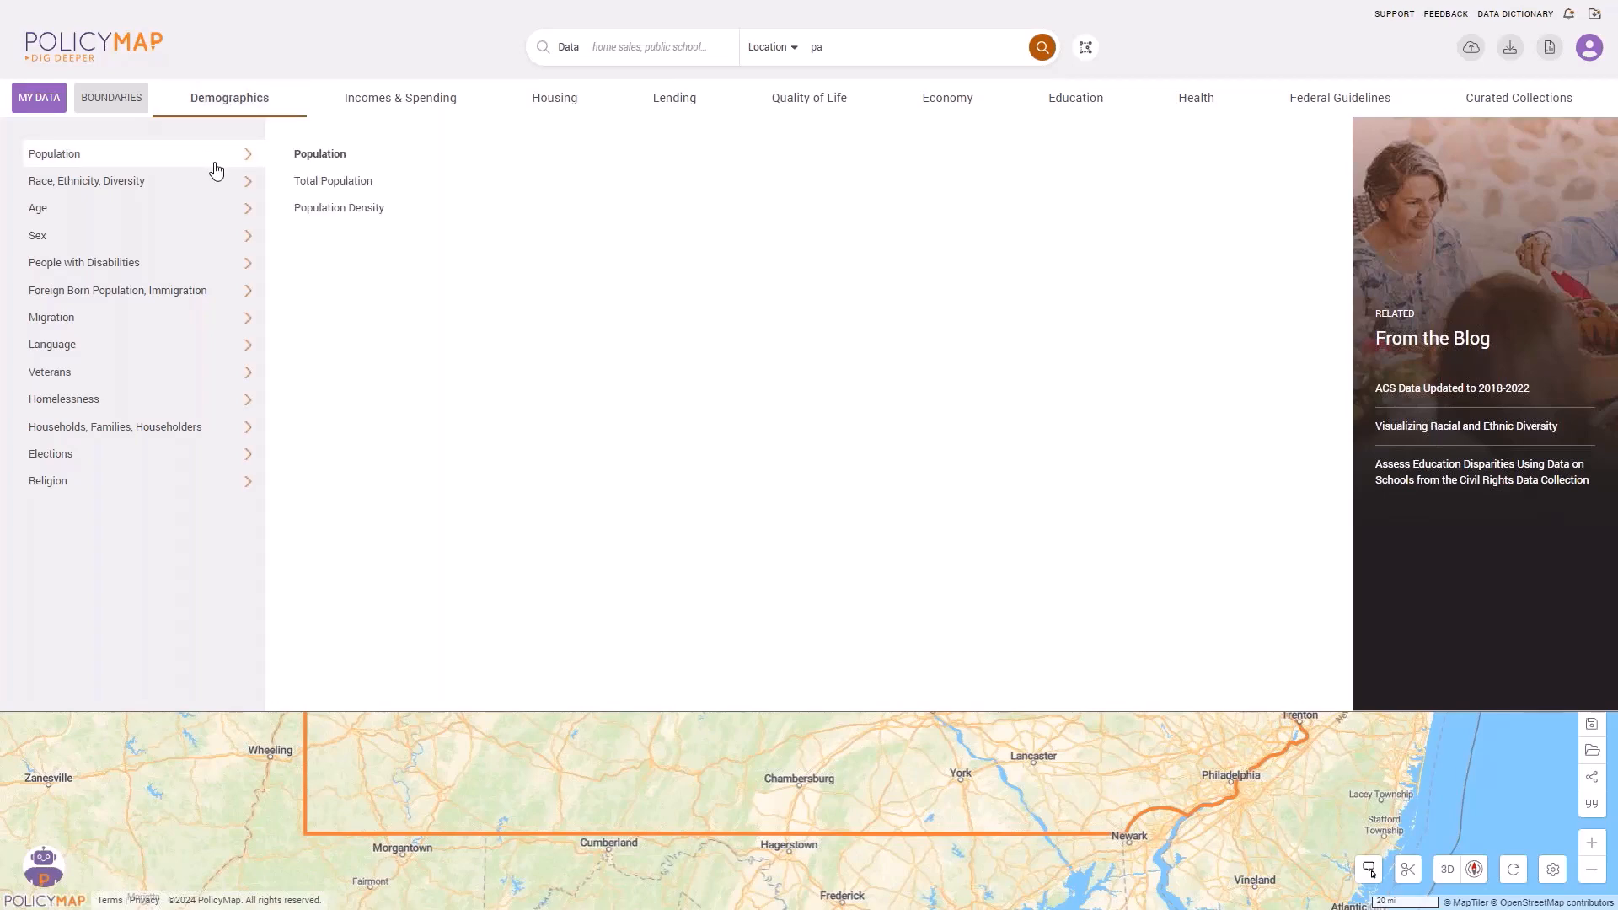
{"action": "left_click", "coordinate": [311, 185]}
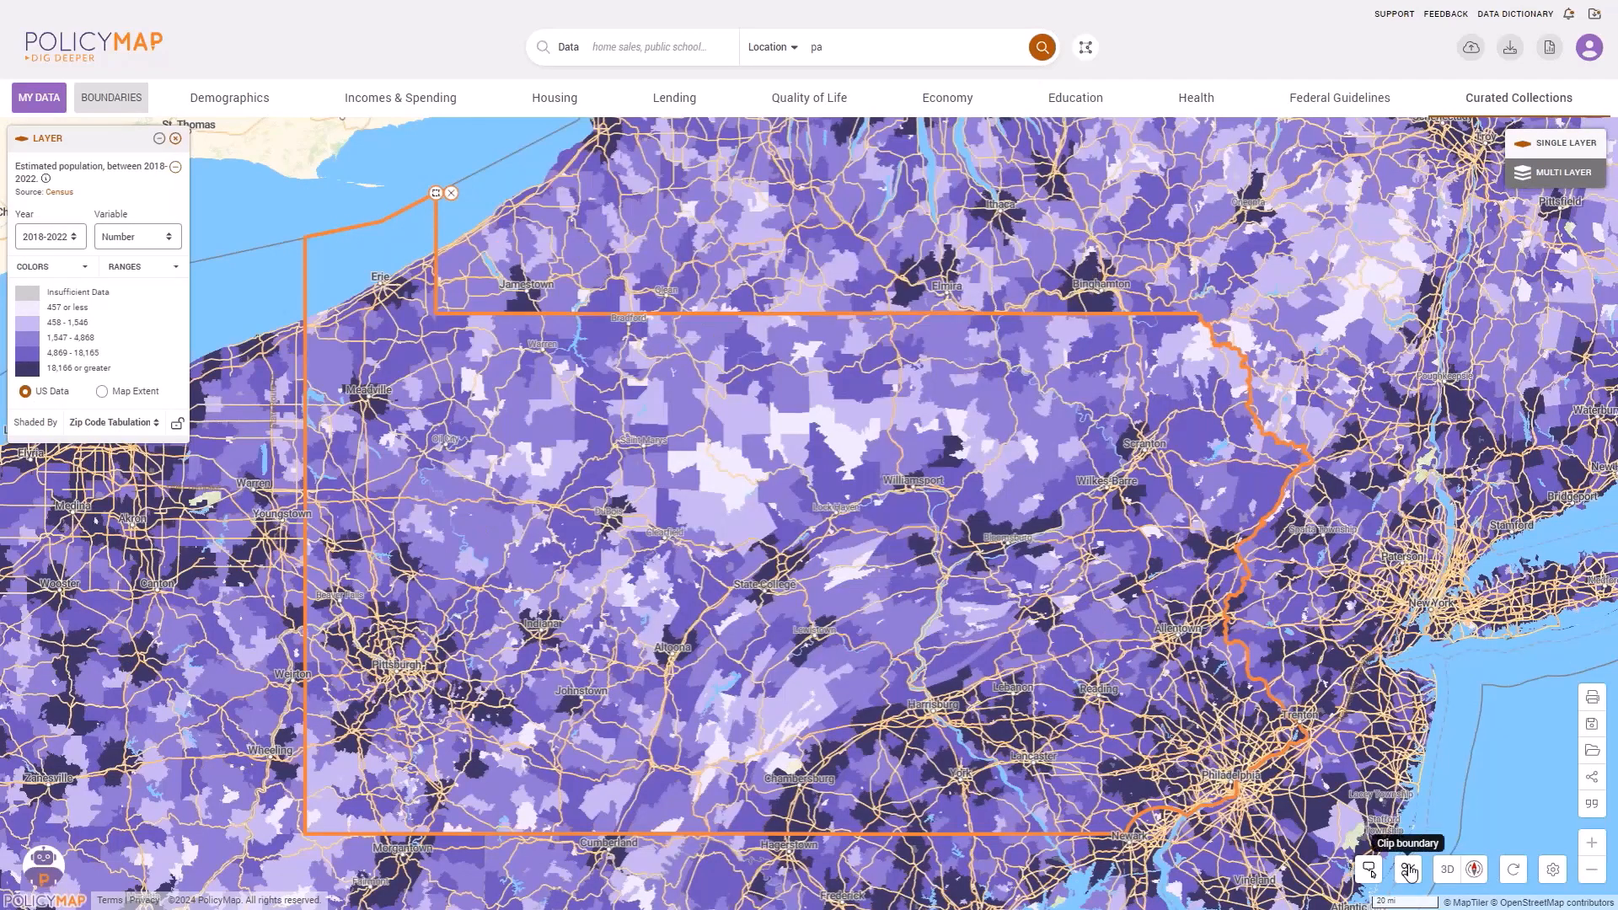
{"action": "left_click", "coordinate": [1408, 871]}
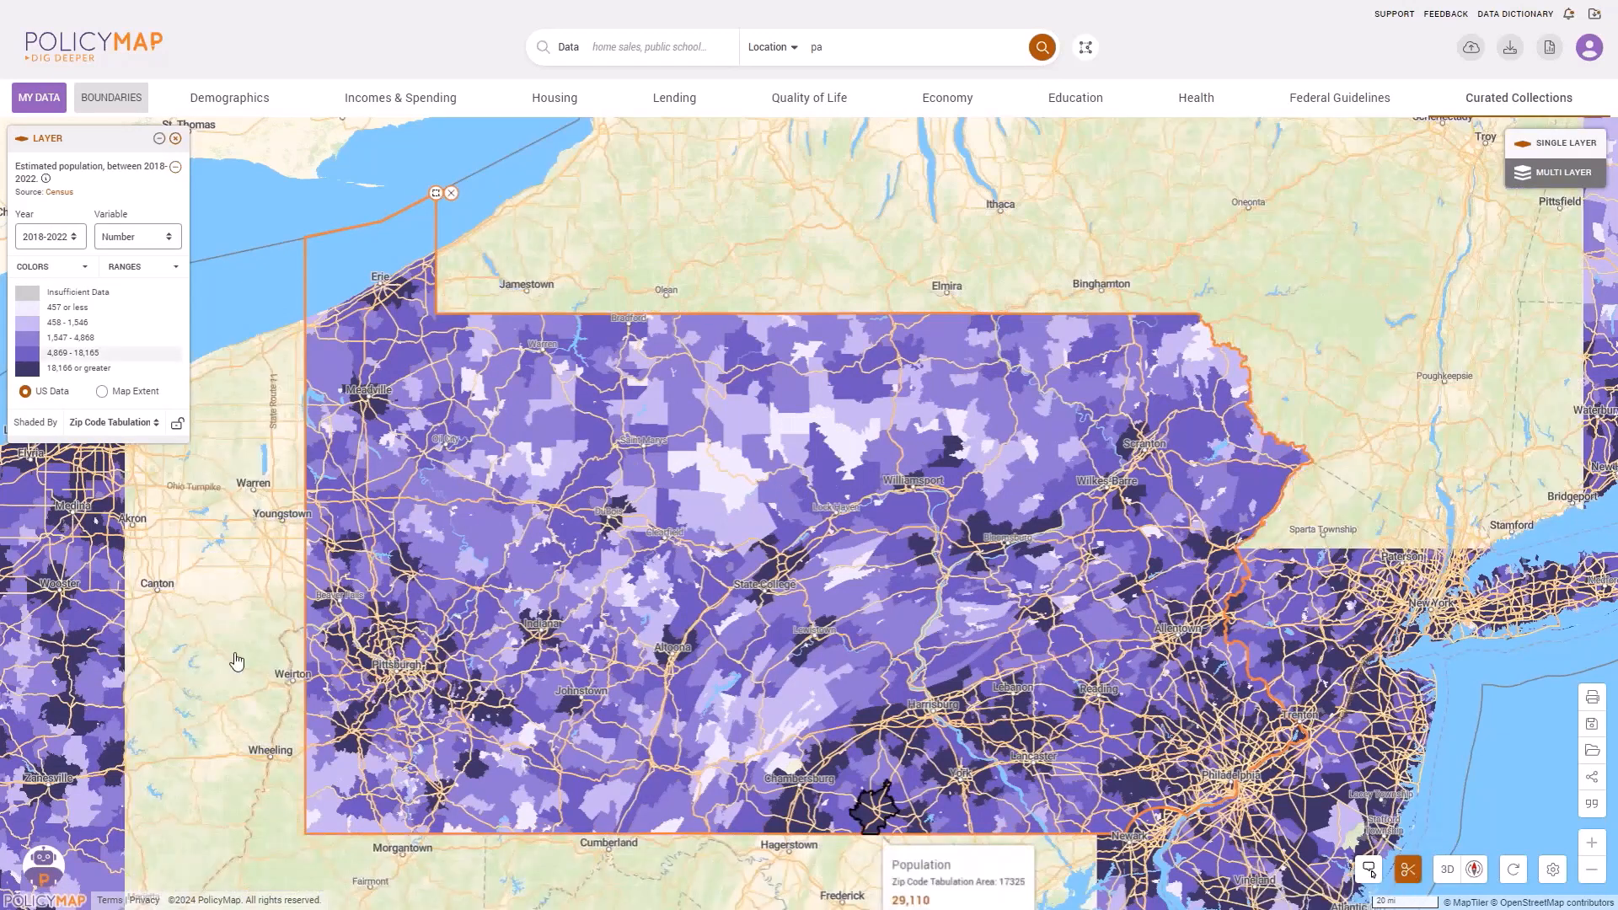
Examine the available shading geographies and the population shading from all of Pennsylvania down to census tracts between Reading and Philadelphia.
{"action": "left_click", "coordinate": [114, 423]}
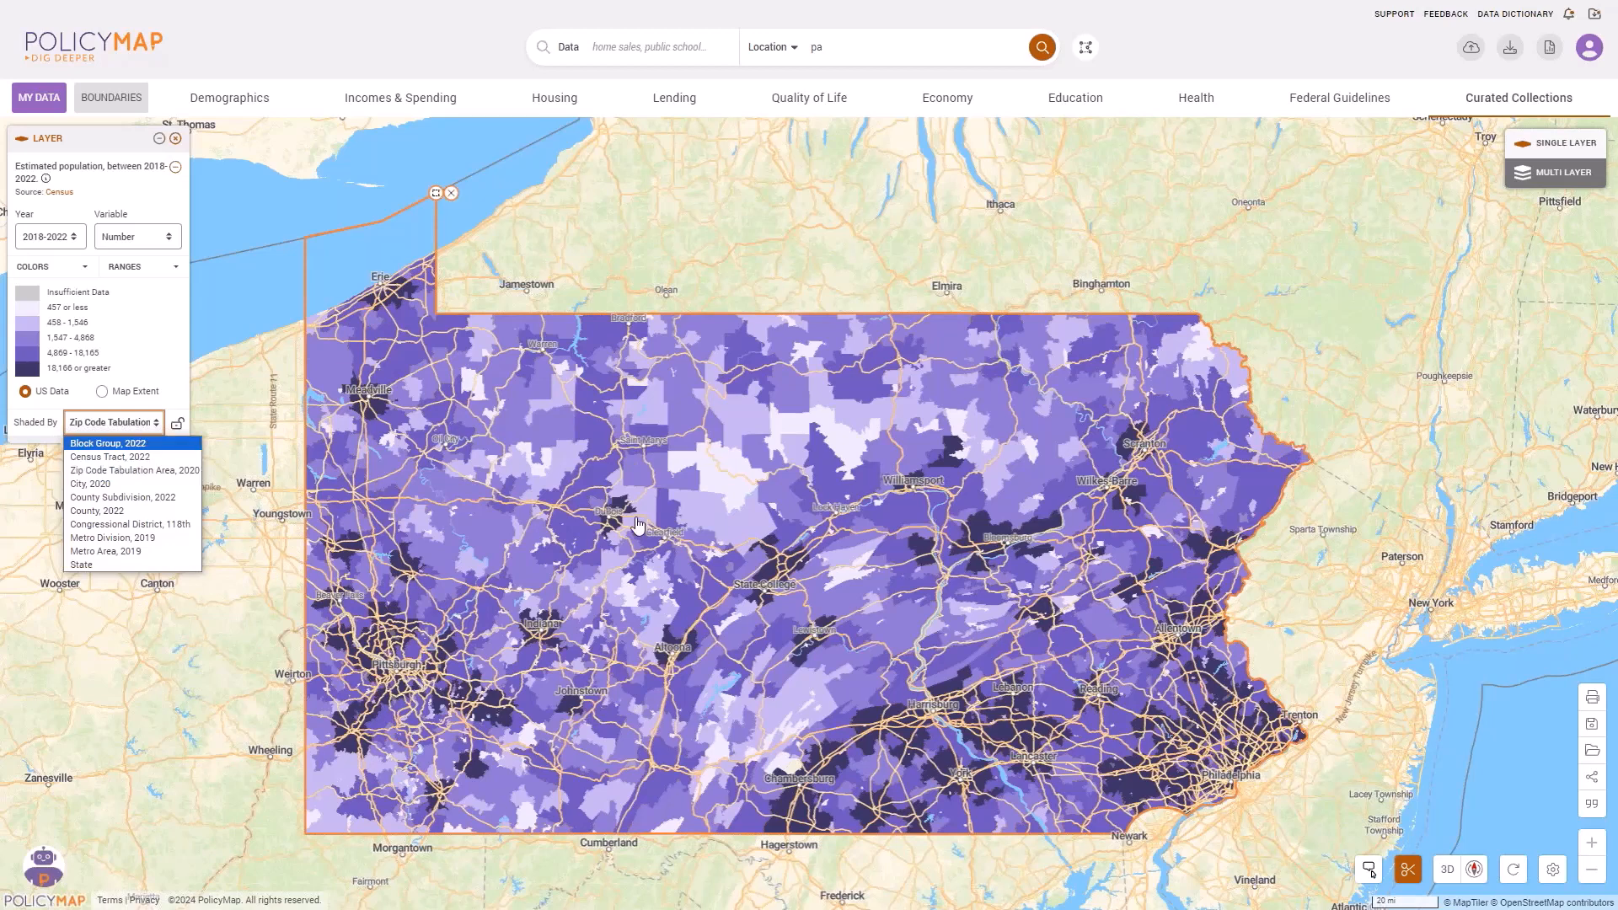
{"action": "left_click", "coordinate": [721, 542]}
{"action": "scroll", "coordinate": [723, 542], "scroll_direction": "up", "scroll_amount": 5}
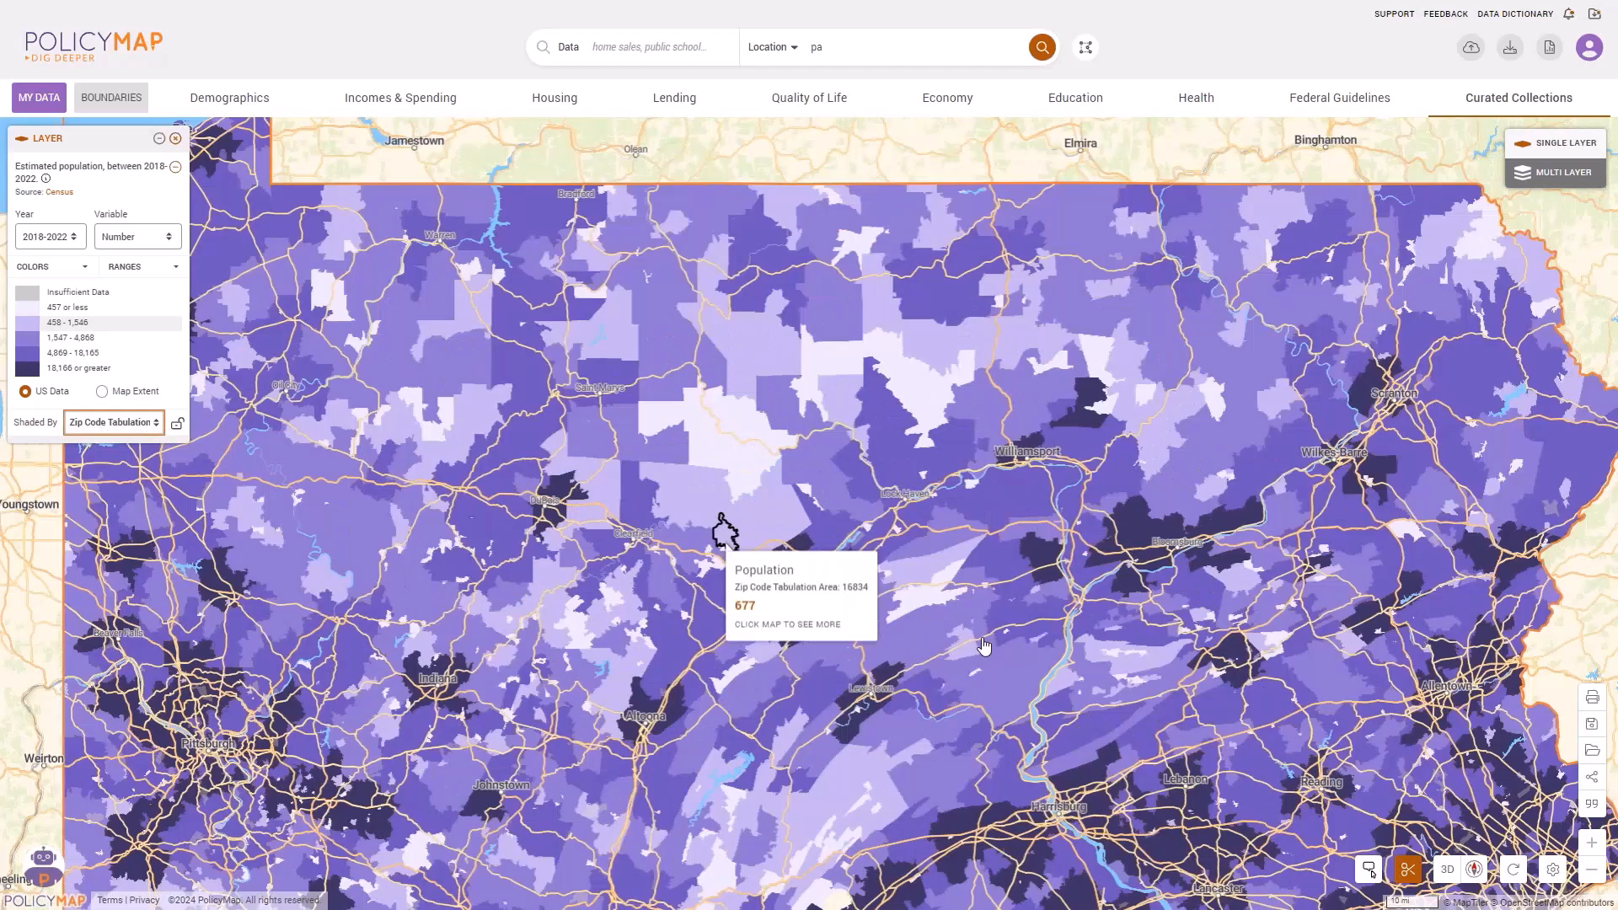
{"action": "left_click_drag", "start_coordinate": [983, 634], "coordinate": [621, 465]}
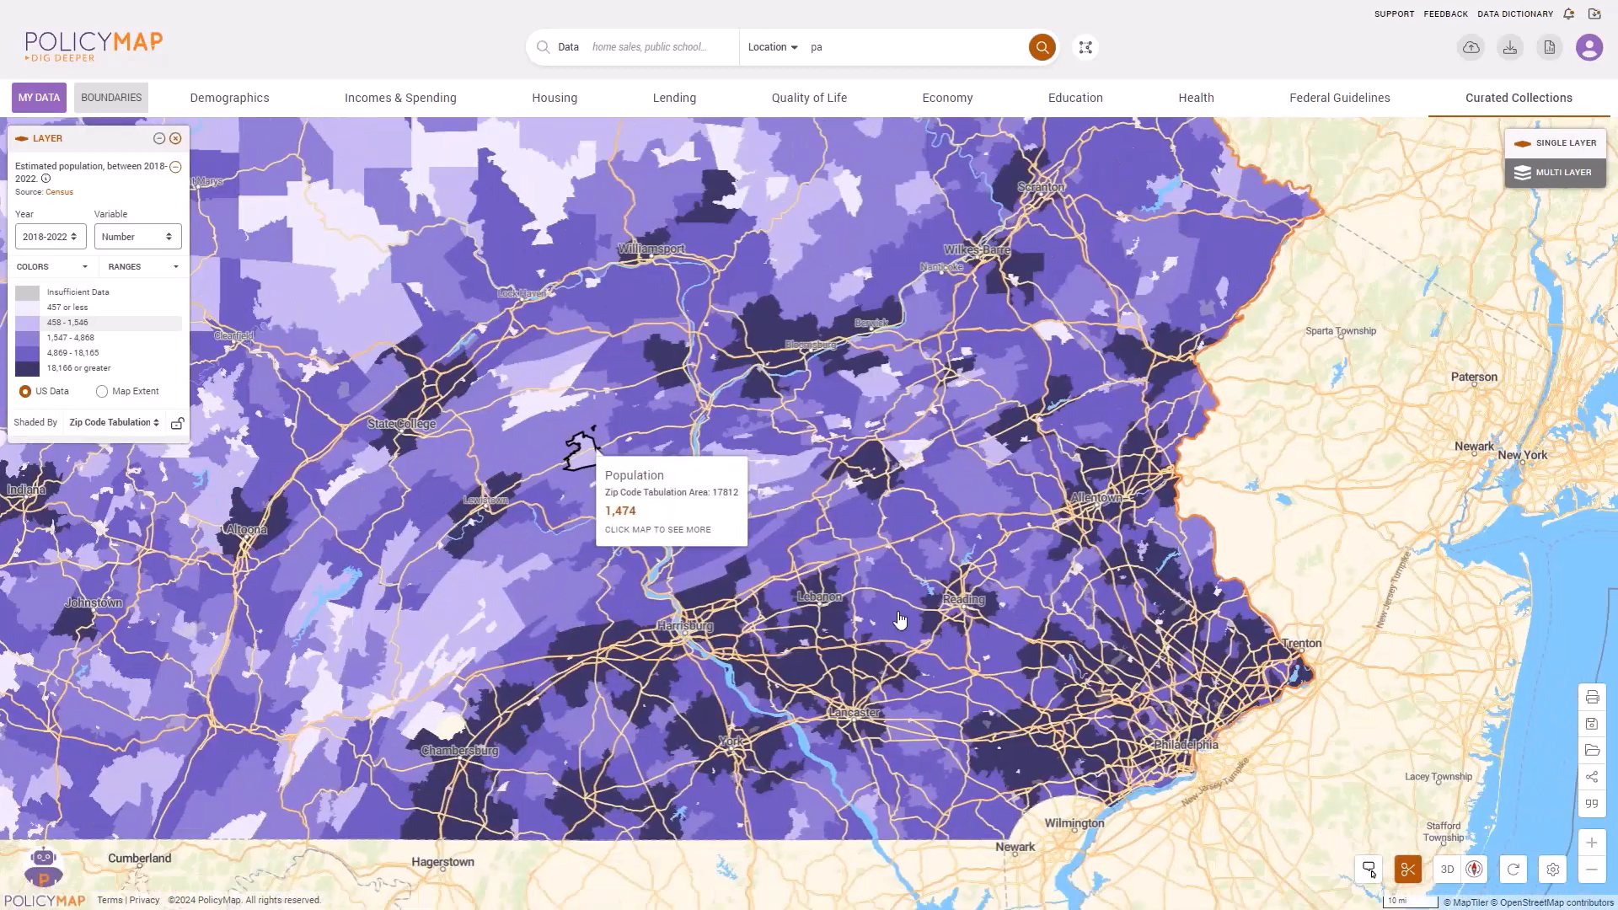
{"action": "scroll", "coordinate": [772, 581], "scroll_direction": "up", "scroll_amount": 3}
{"action": "left_click_drag", "start_coordinate": [902, 612], "coordinate": [774, 581]}
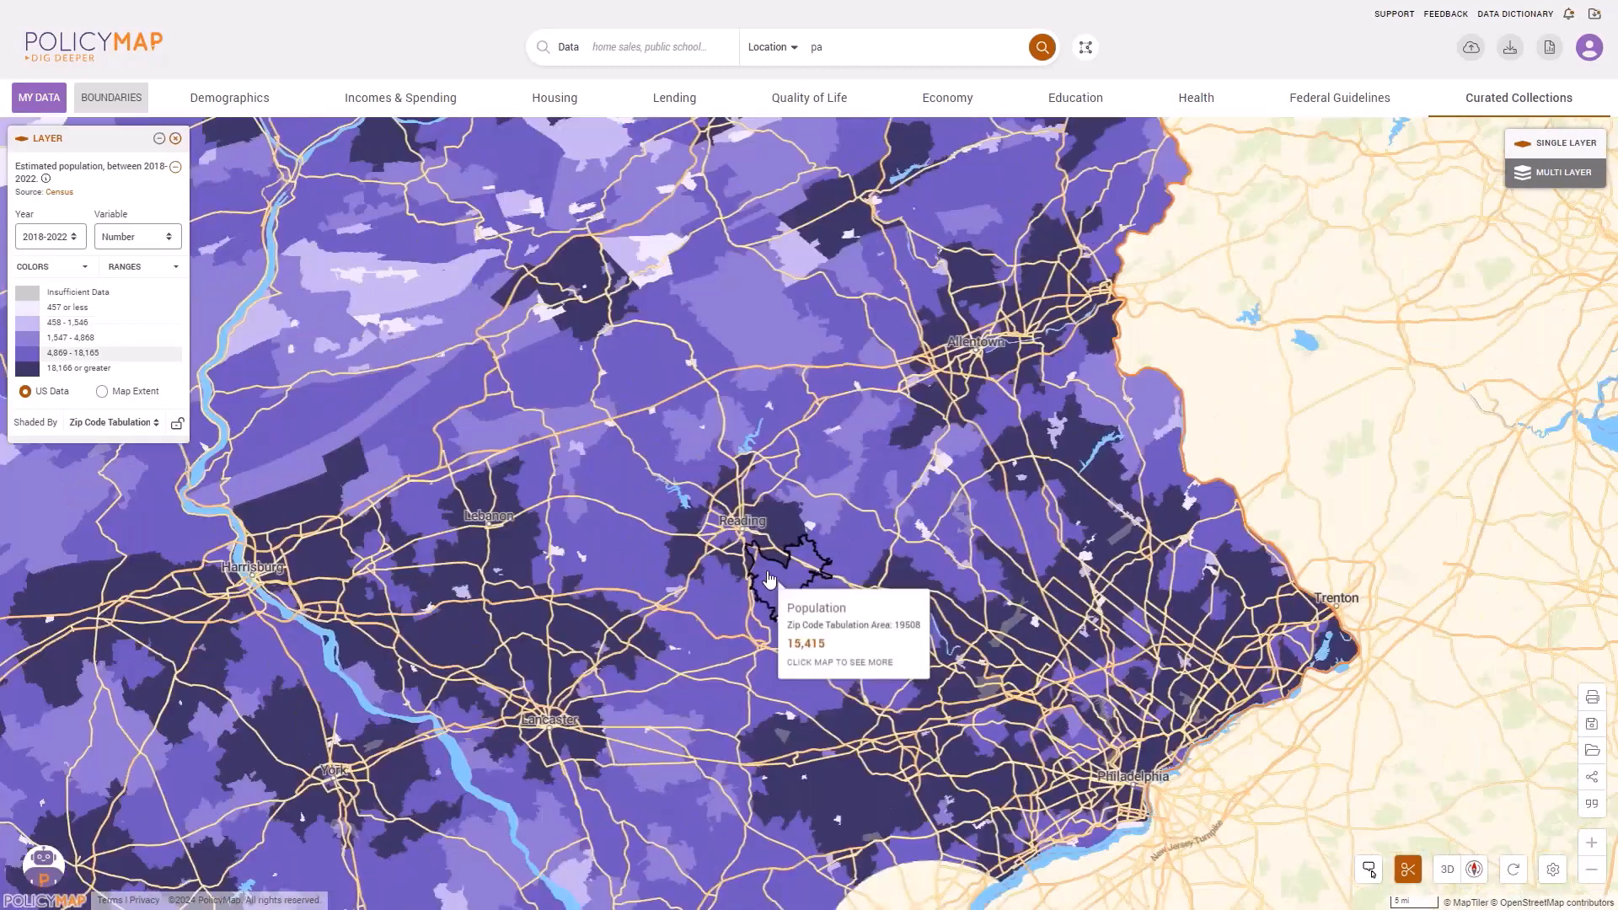
{"action": "scroll", "coordinate": [953, 605], "scroll_direction": "up", "scroll_amount": 5}
{"action": "left_click_drag", "start_coordinate": [953, 605], "coordinate": [790, 505]}
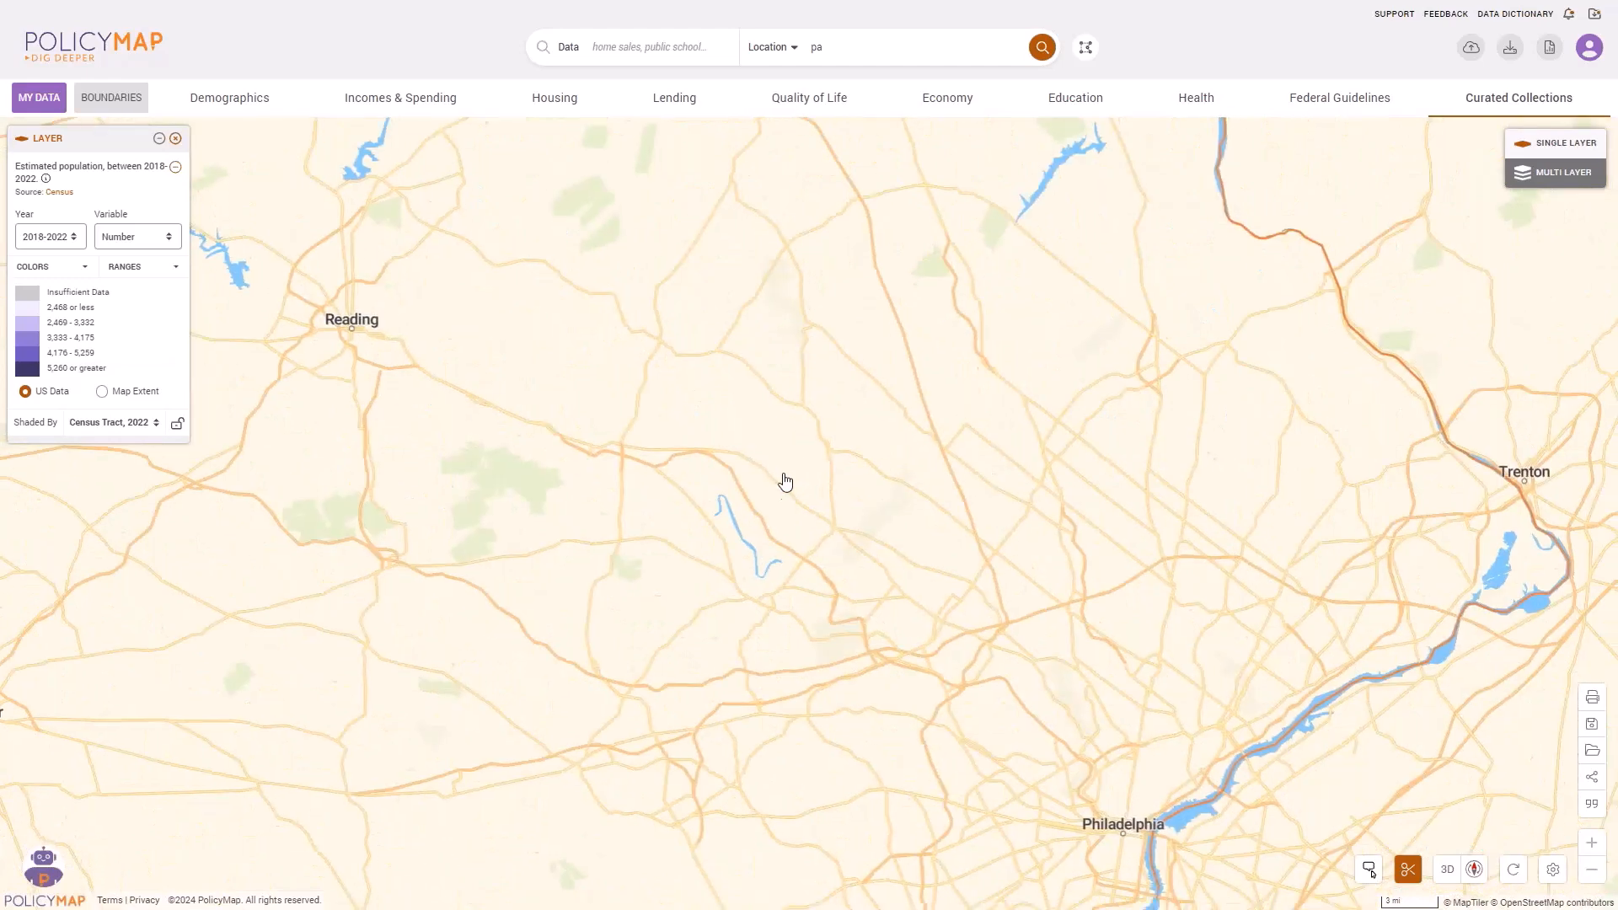
{"action": "scroll", "coordinate": [784, 479], "scroll_direction": "down", "scroll_amount": 2}
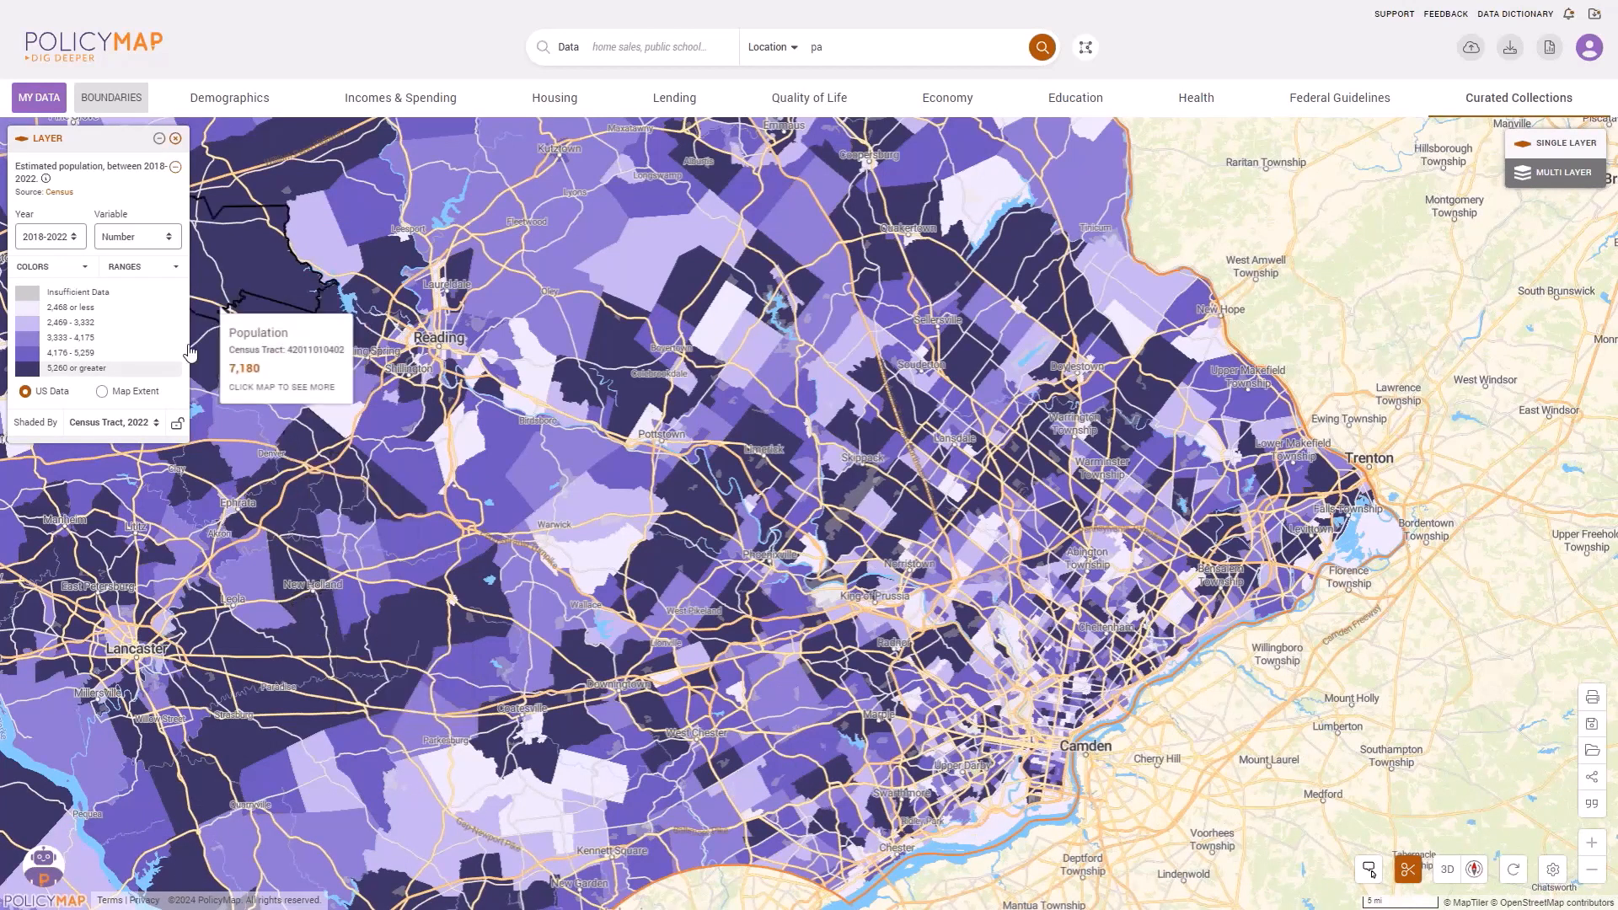
Base the population layer's ranges on Map Extent and check the available shading geographies for the Philadelphia area.
{"action": "left_click", "coordinate": [102, 392]}
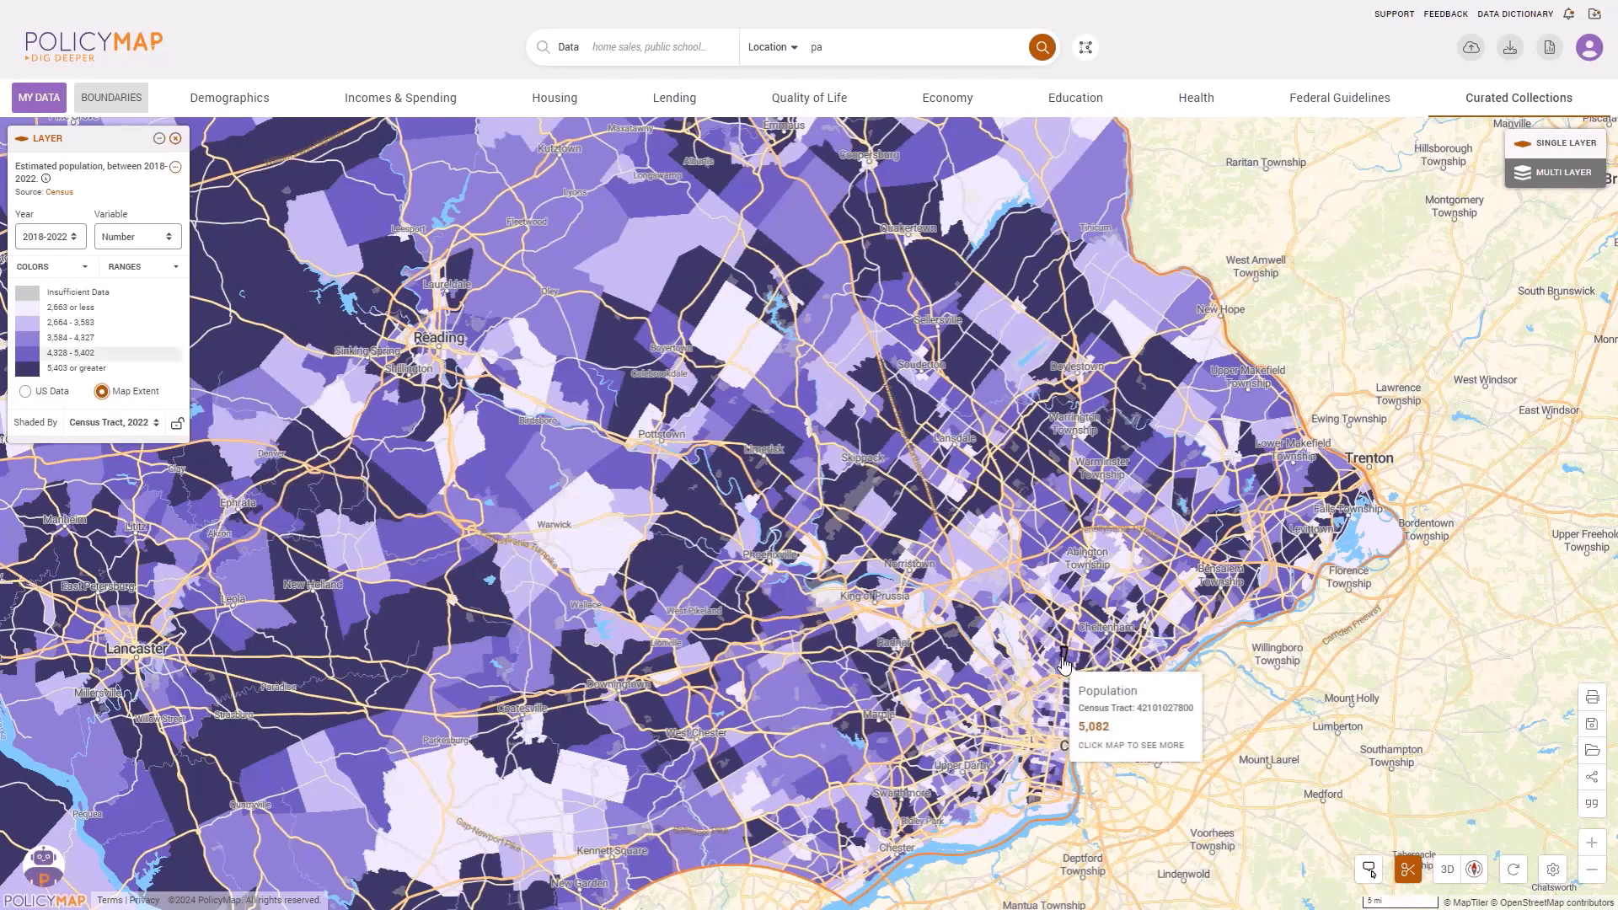
{"action": "scroll", "coordinate": [1064, 666], "scroll_direction": "up", "scroll_amount": 3}
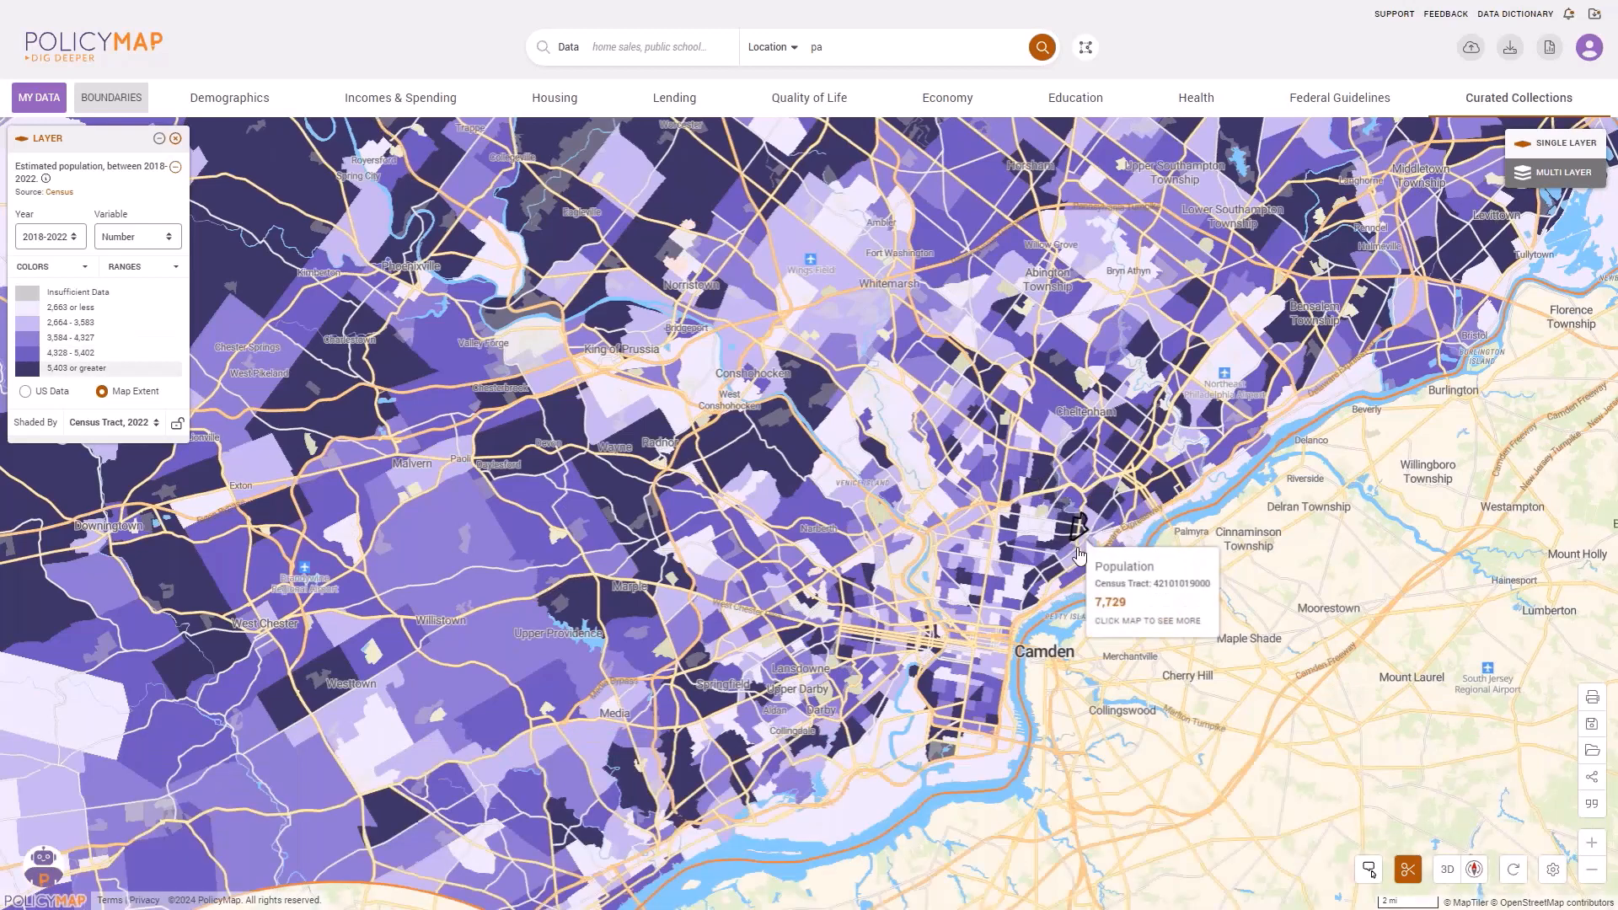
{"action": "left_click", "coordinate": [158, 424]}
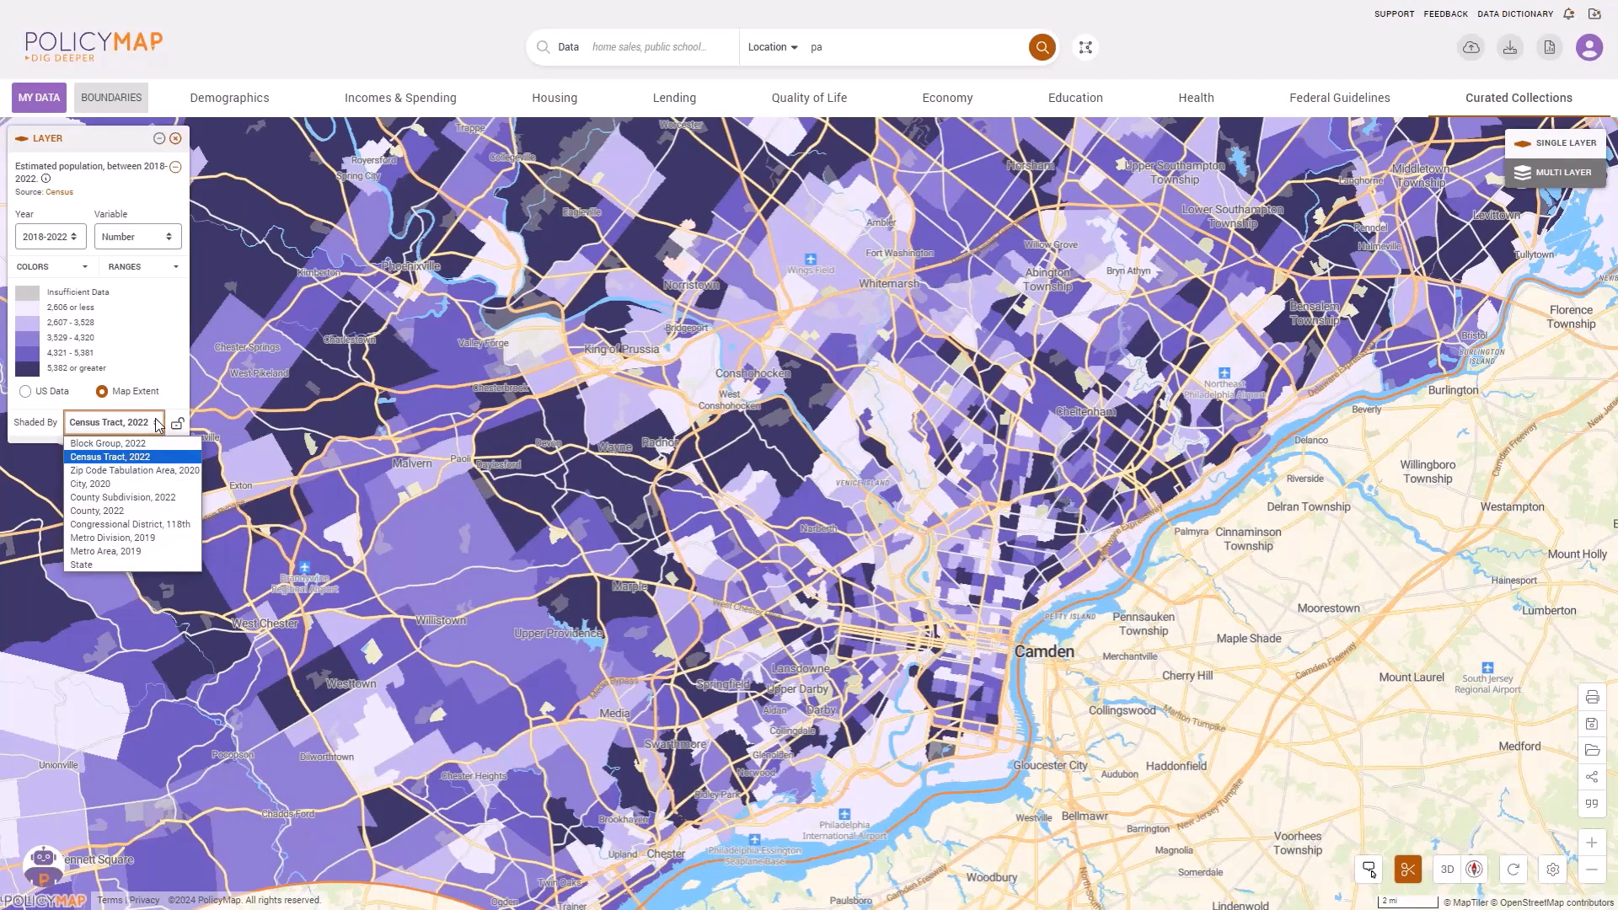
{"action": "left_click", "coordinate": [157, 424]}
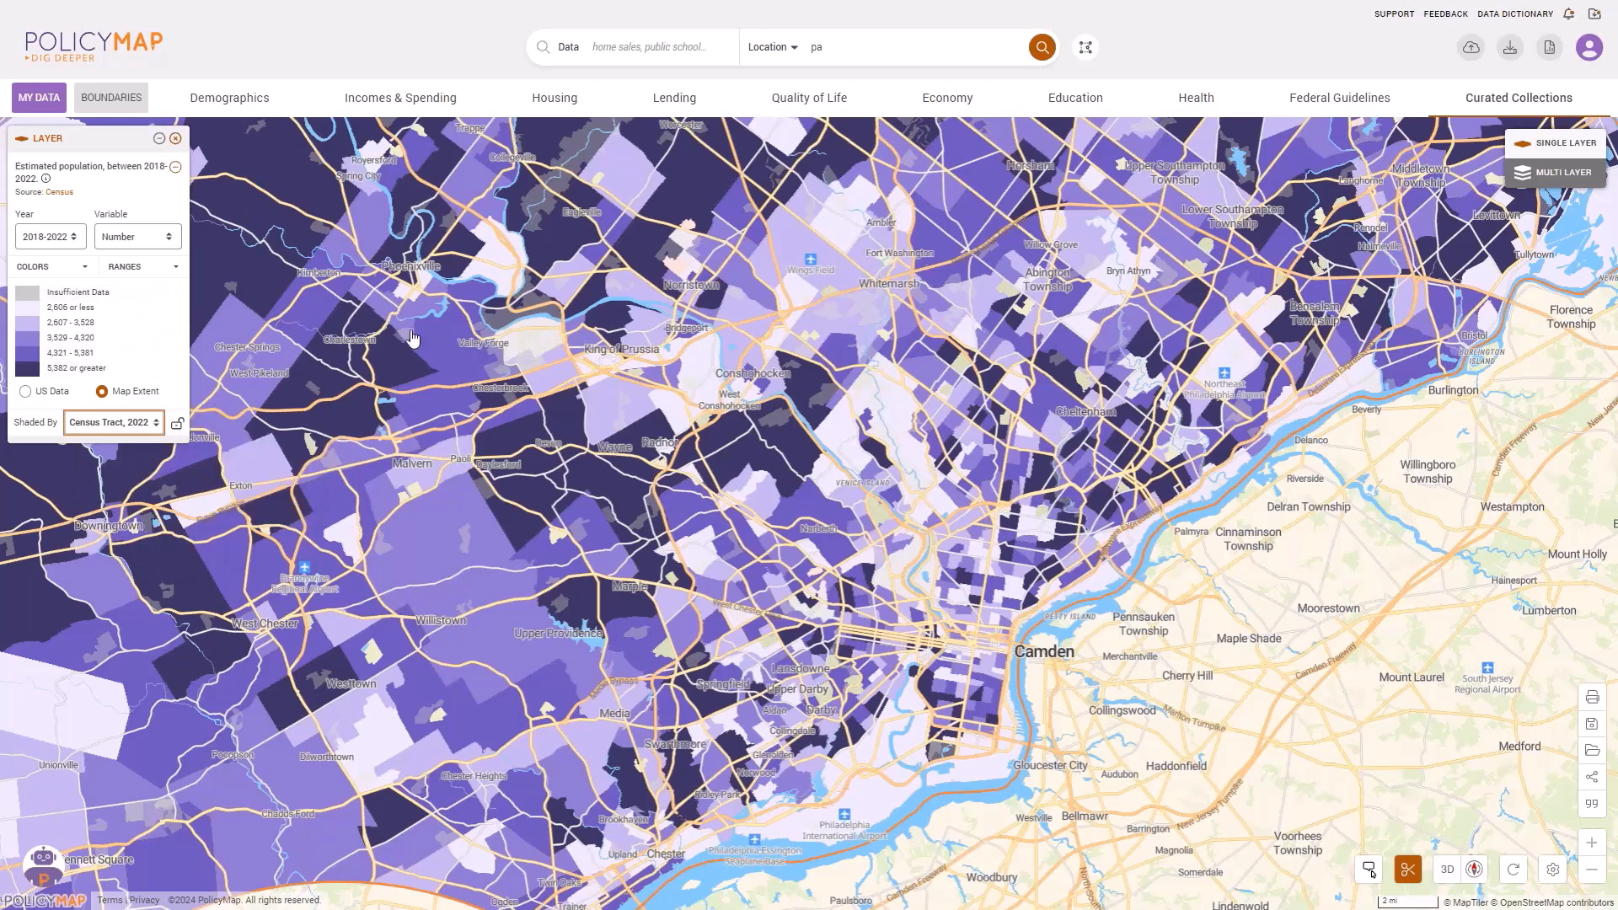
Set the population layer's variable to Percent change (5 years).
{"action": "left_click", "coordinate": [135, 237]}
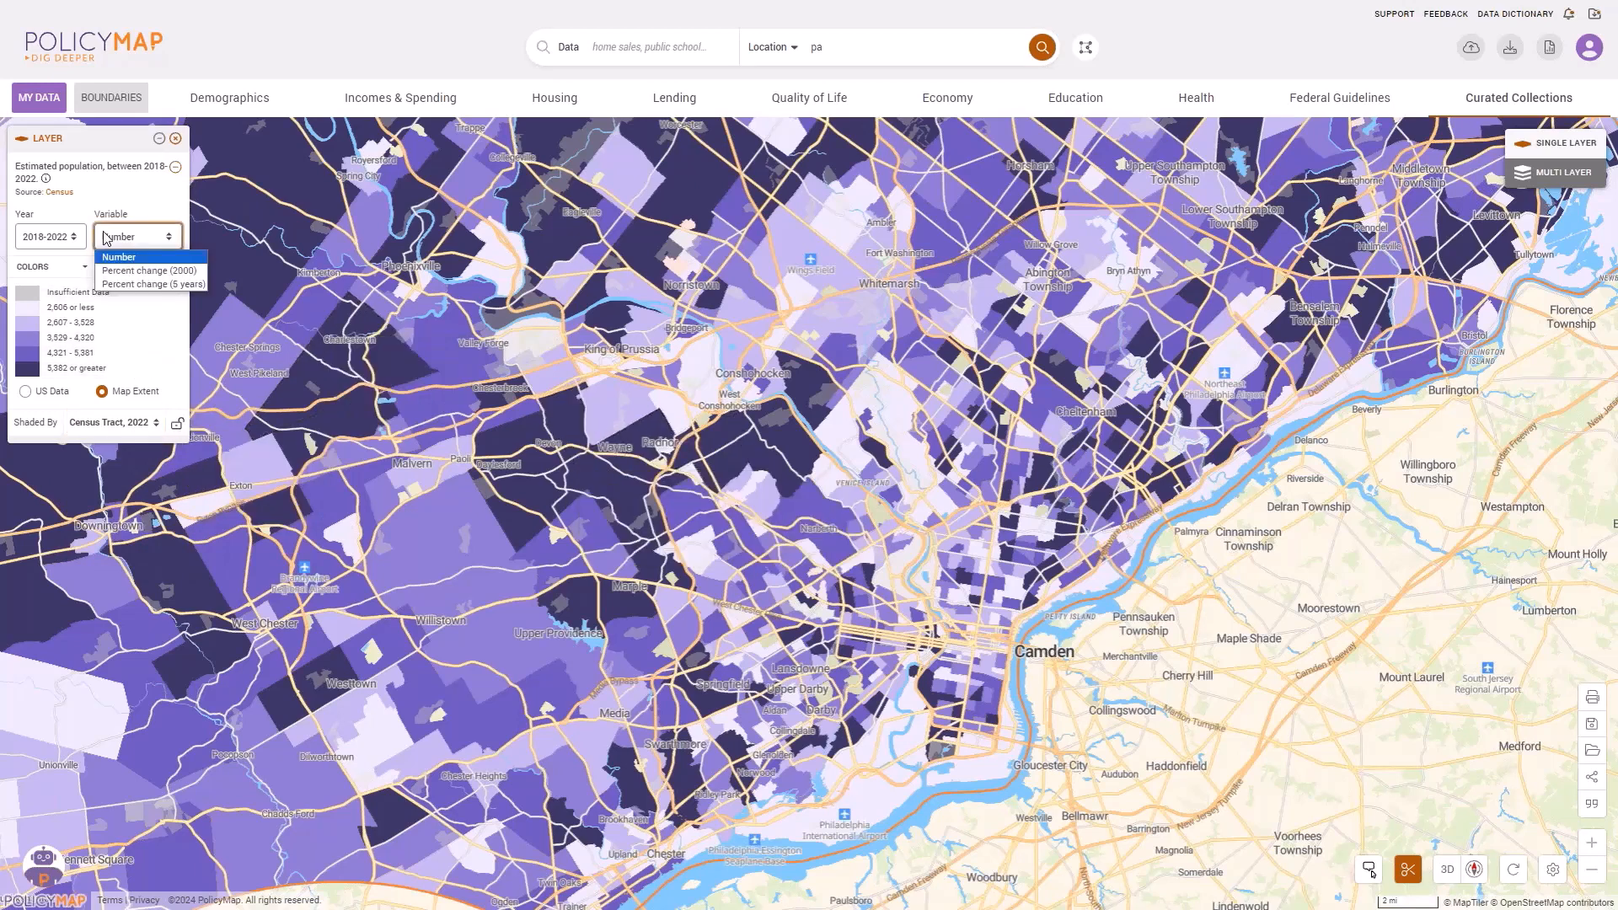
{"action": "left_click", "coordinate": [134, 285]}
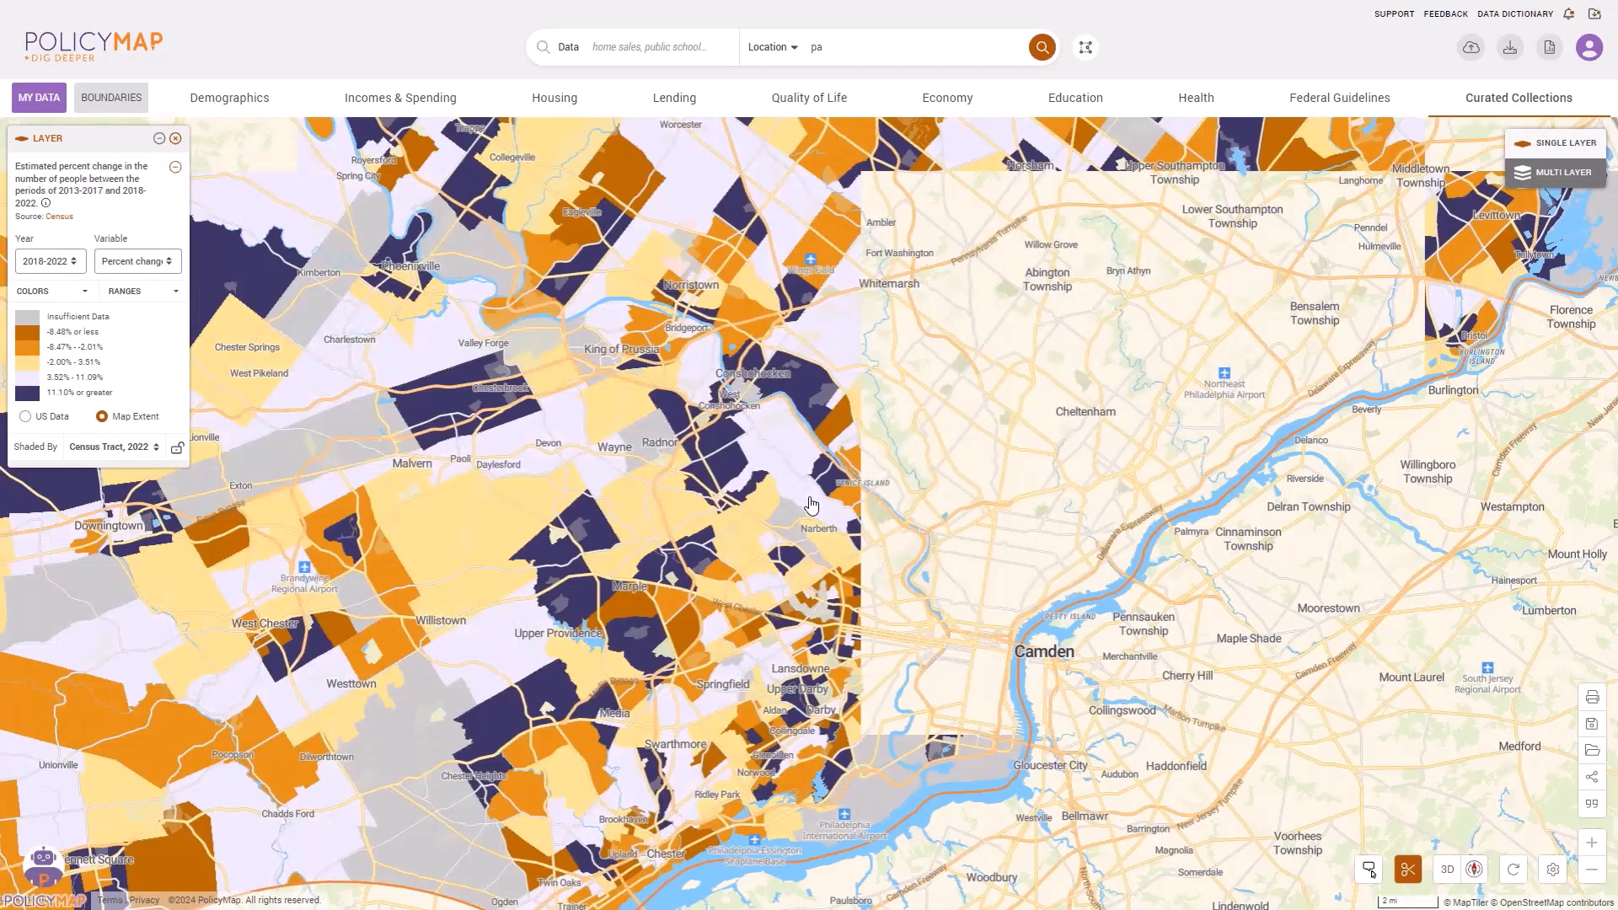
{"action": "mouse_move", "coordinate": [961, 561]}
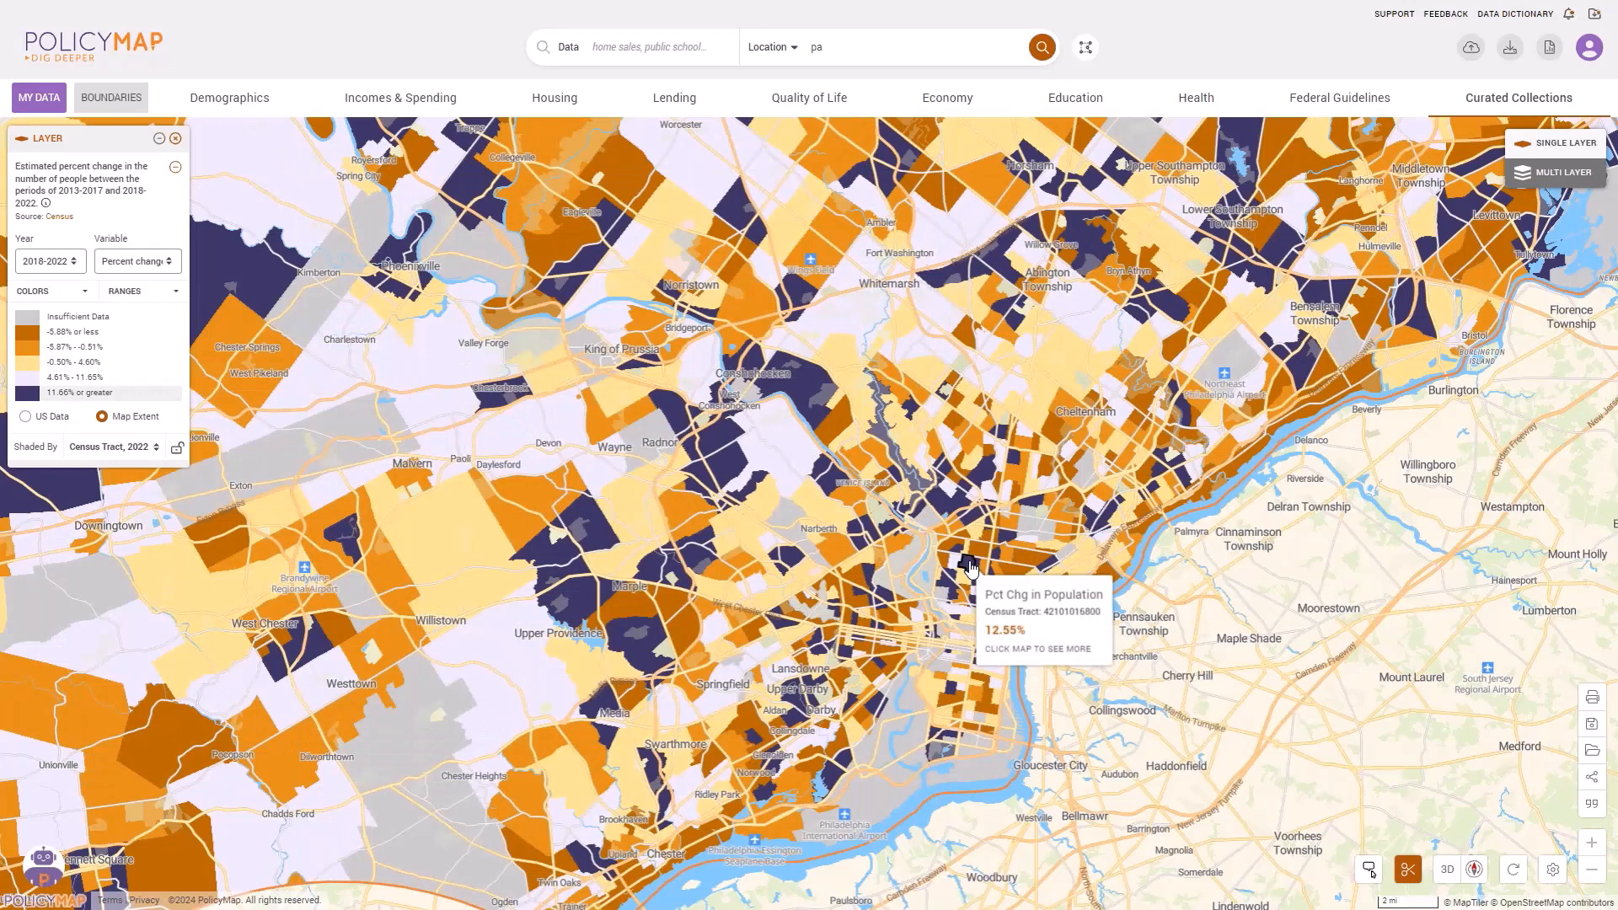
View the population change details of a census tract north of central Philadelphia, and clear that tract's boundary.
{"action": "left_click", "coordinate": [969, 566]}
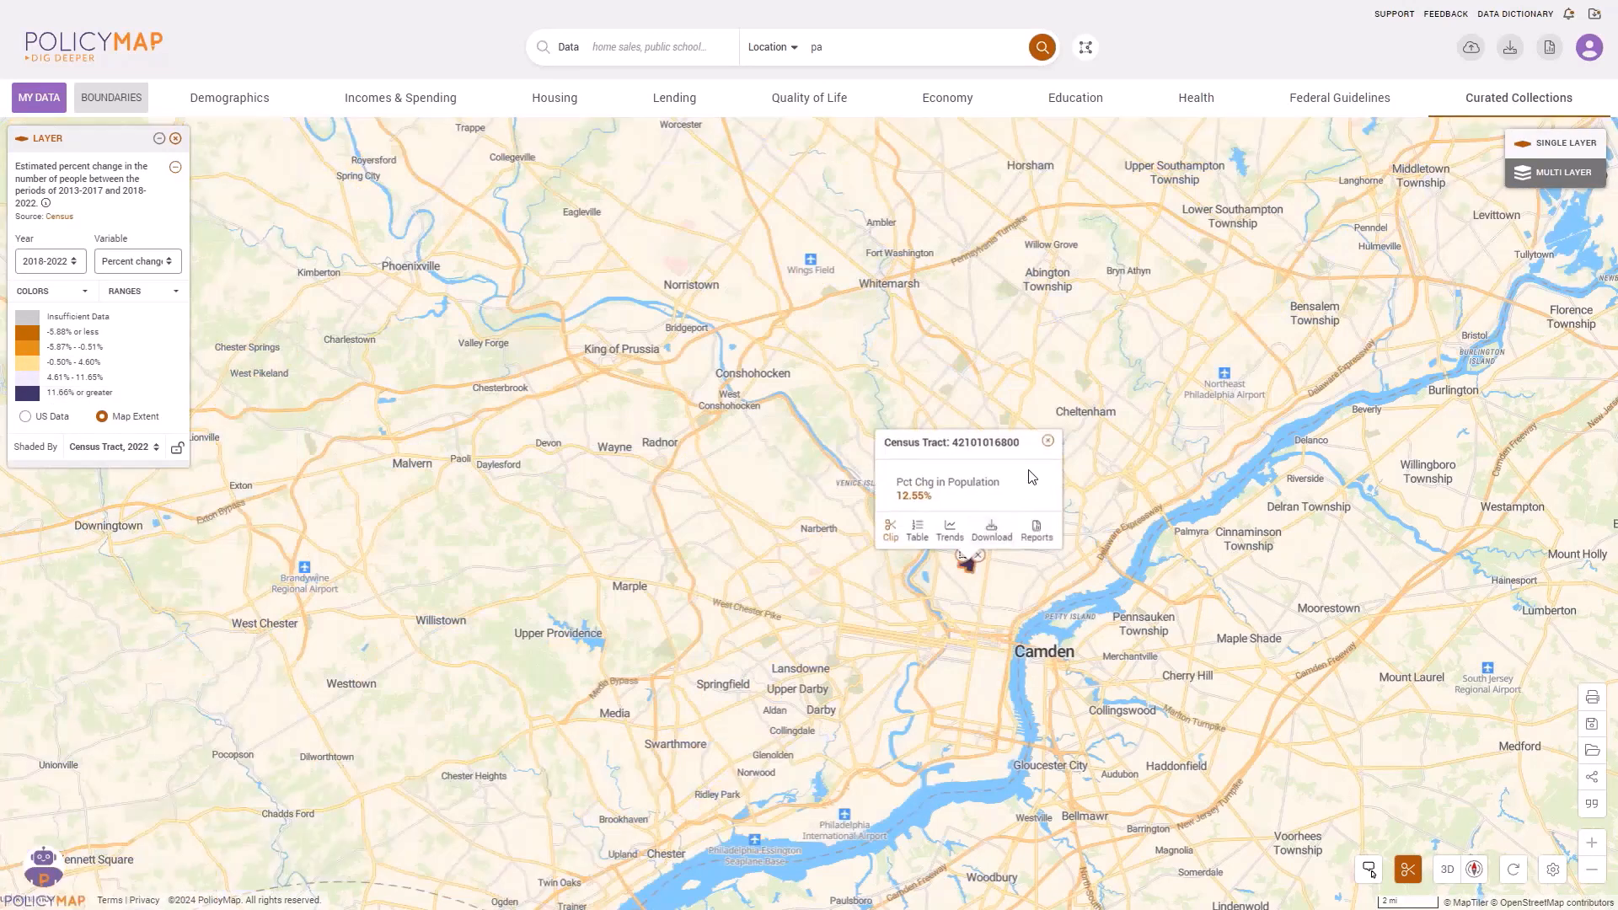
{"action": "left_click", "coordinate": [1047, 443]}
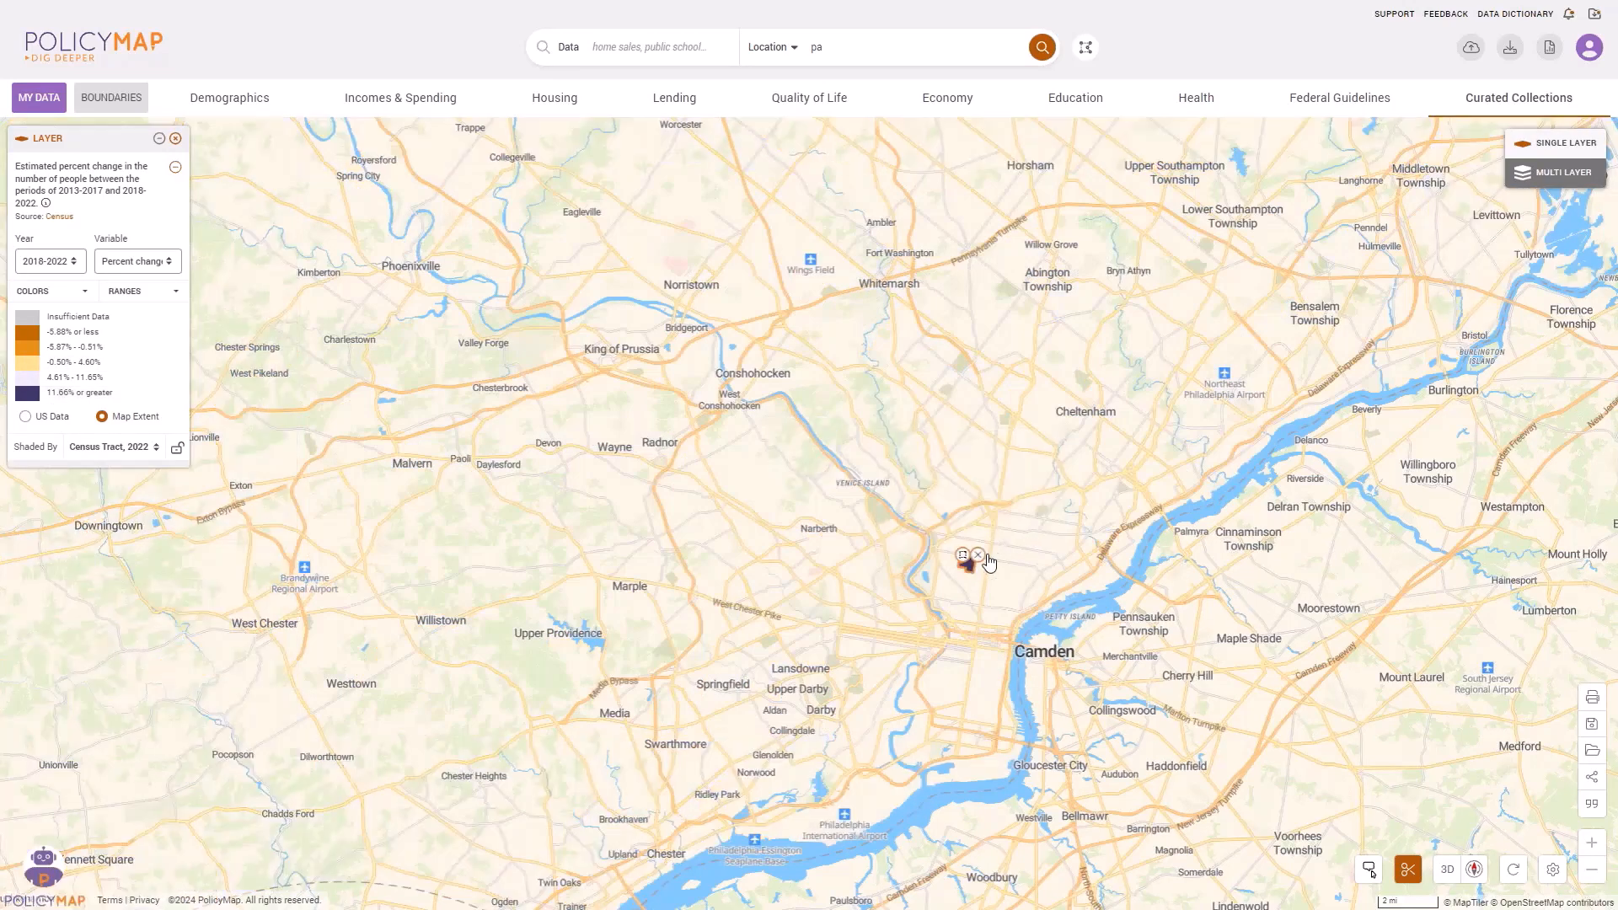
{"action": "left_click", "coordinate": [980, 557]}
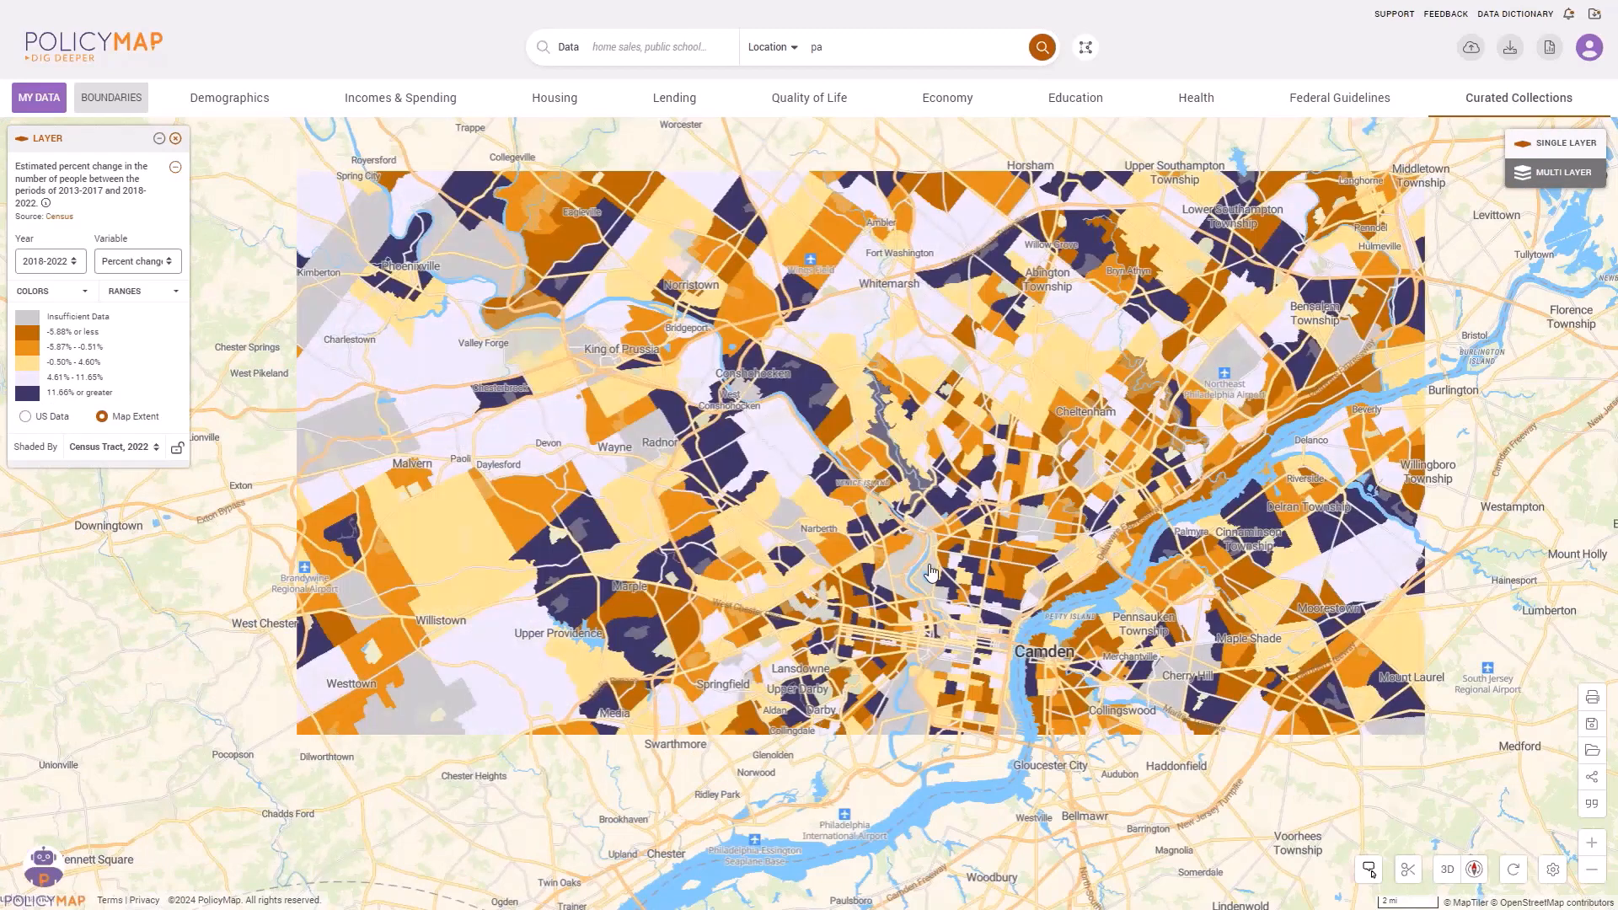
Replace the location search with "phi" and select Philadelphia, PA (County).
{"action": "left_click", "coordinate": [878, 44]}
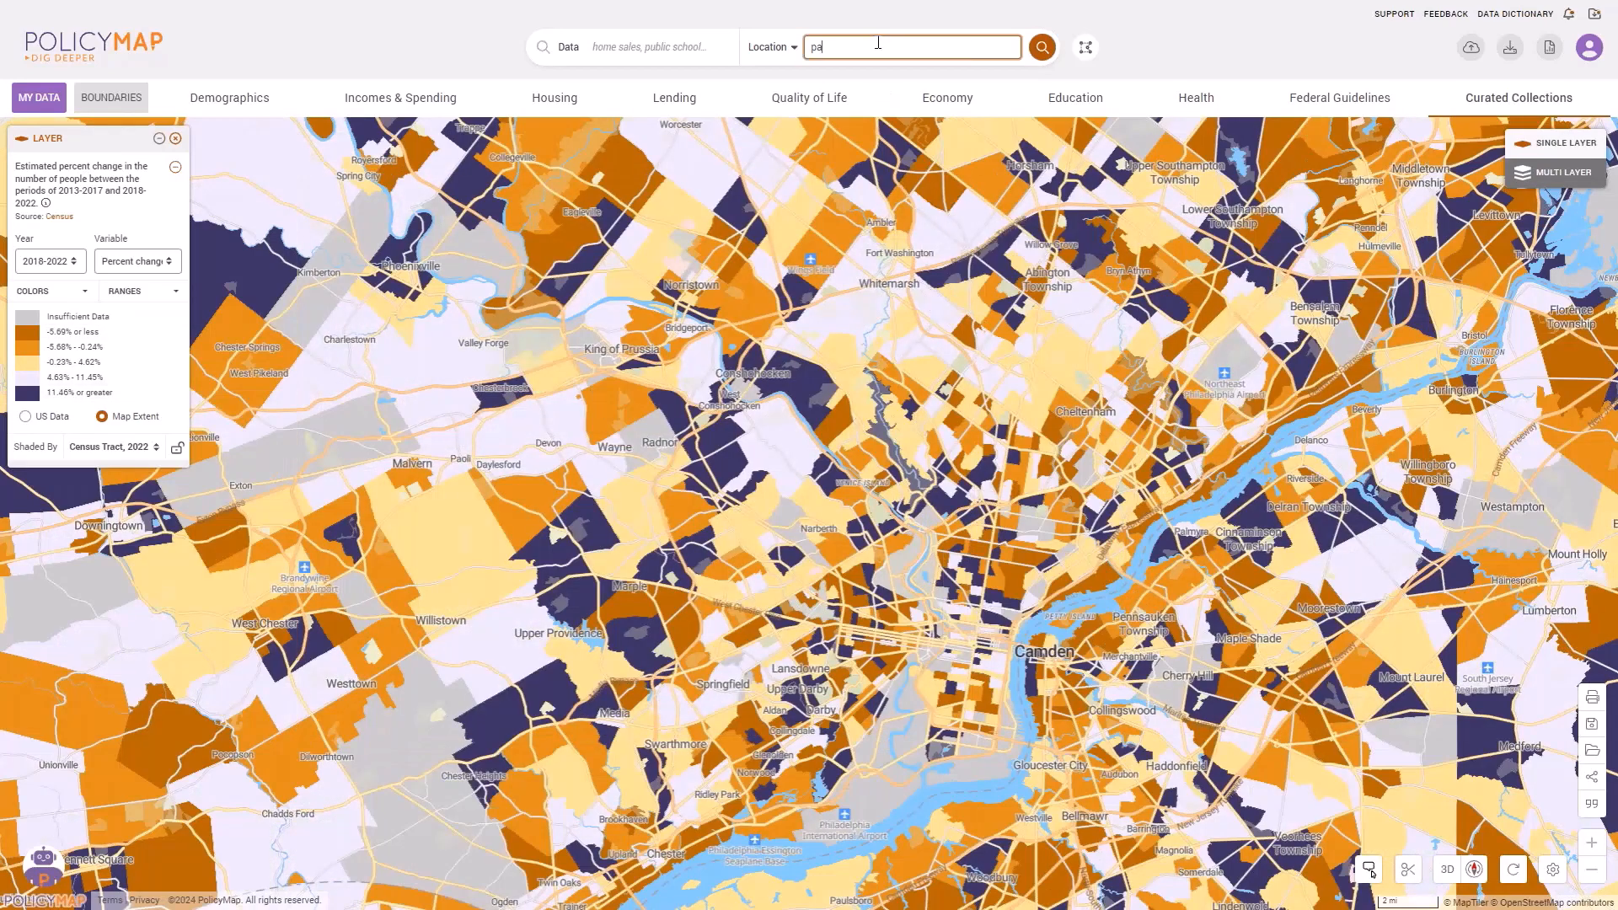
{"action": "key", "text": "BackSpace"}
{"action": "key", "text": "BackSpace"}
{"action": "type", "text": "phi"}
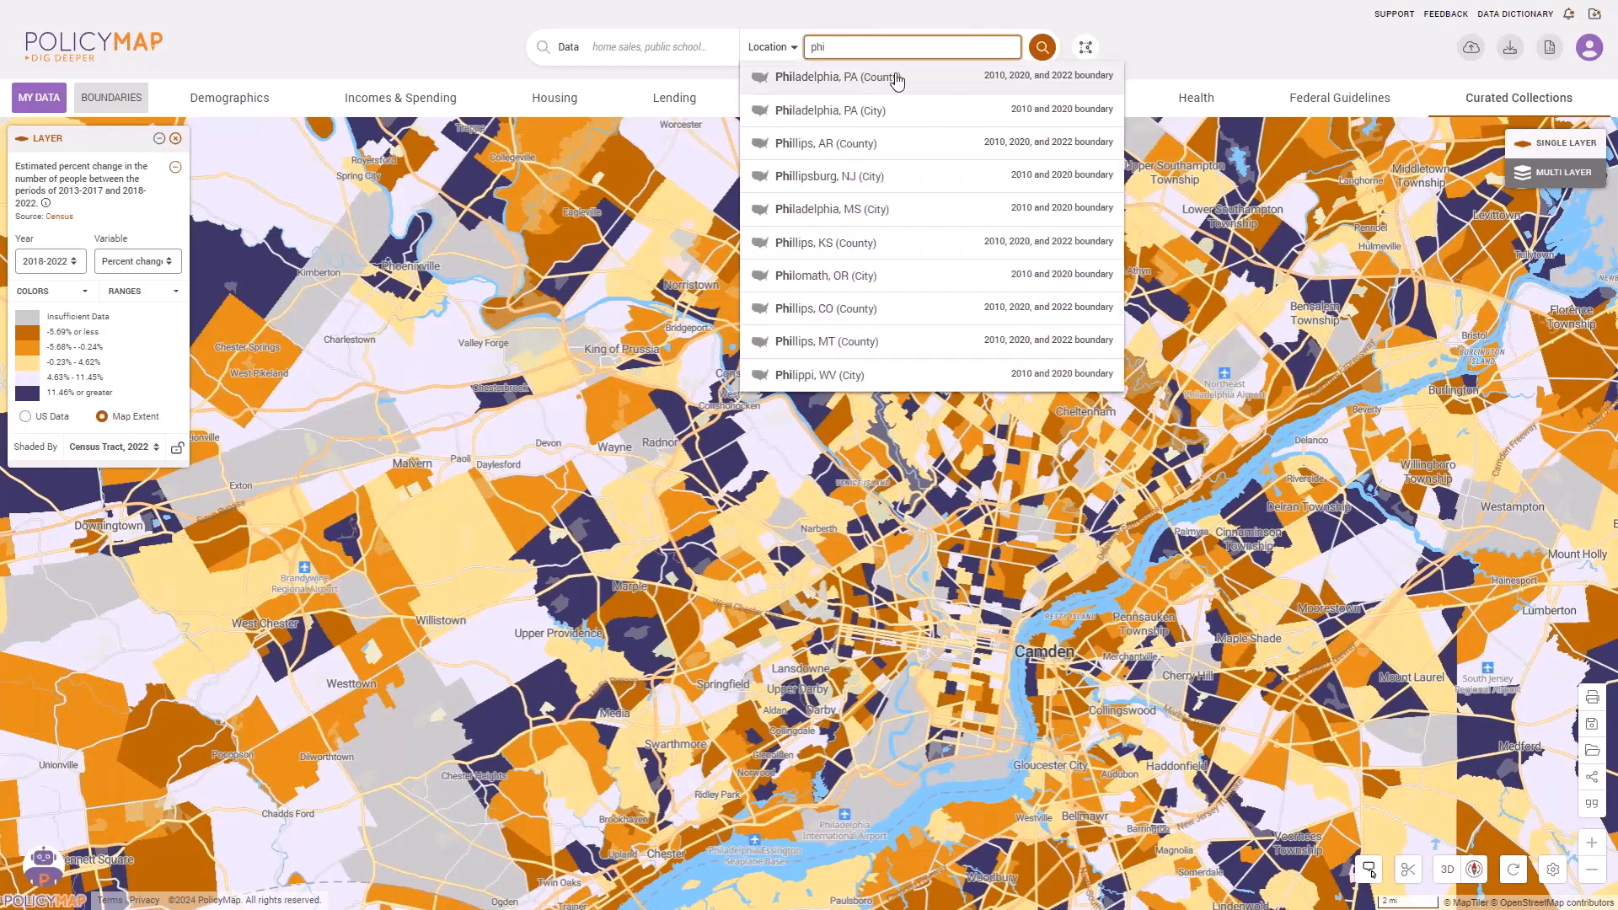
{"action": "left_click", "coordinate": [897, 79]}
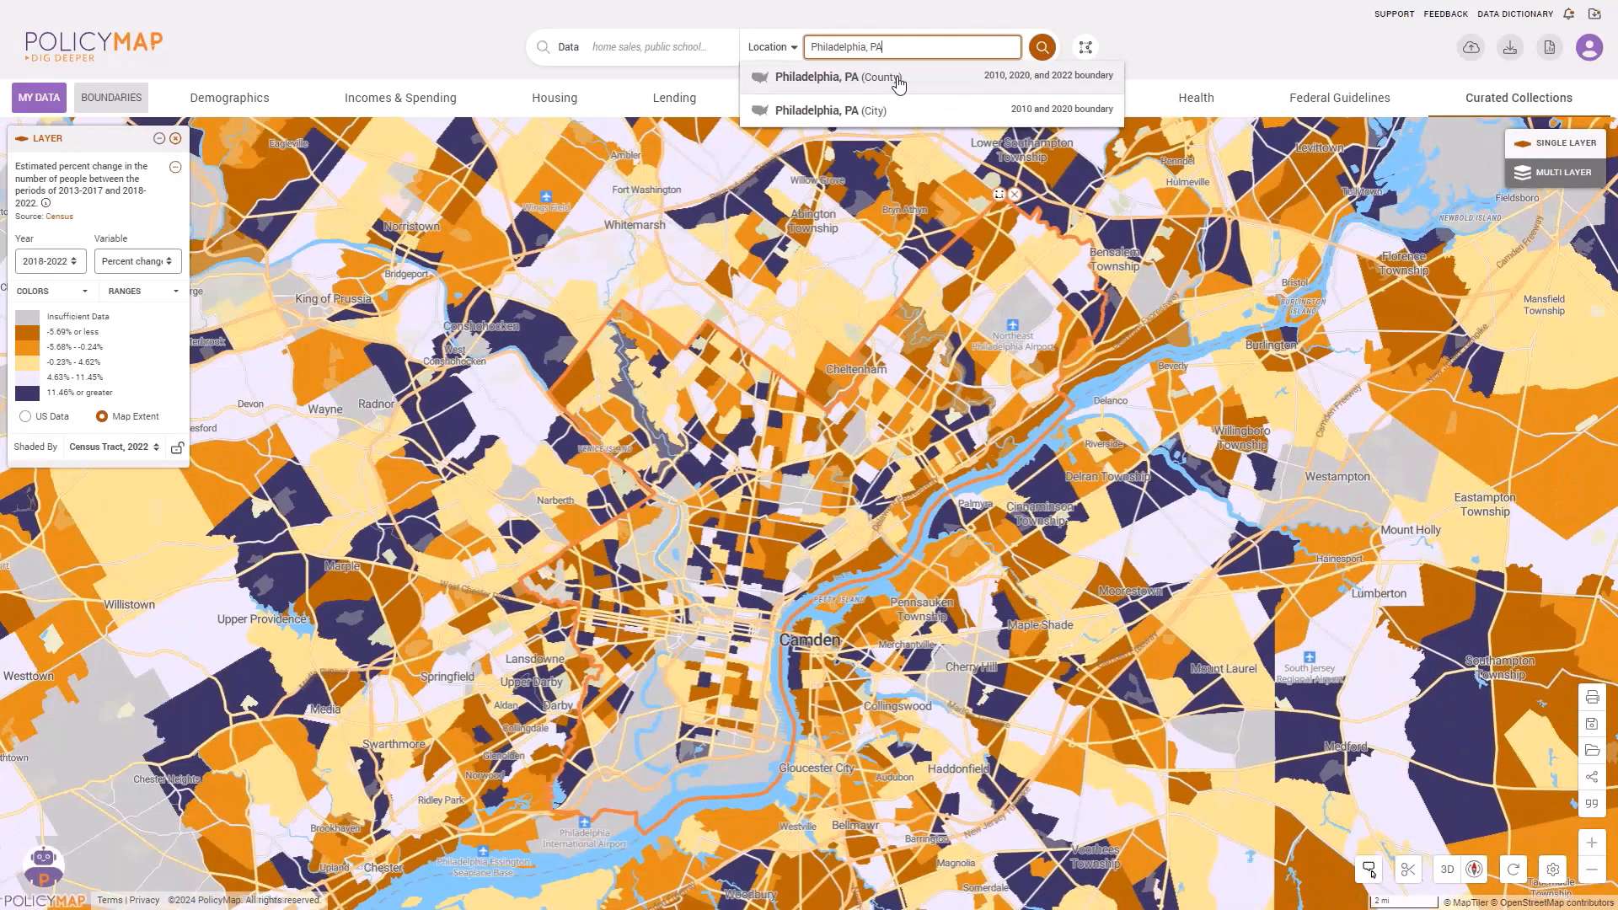
Set the population layer's variable to Number and open the trends for Philadelphia County.
{"action": "left_click", "coordinate": [139, 262]}
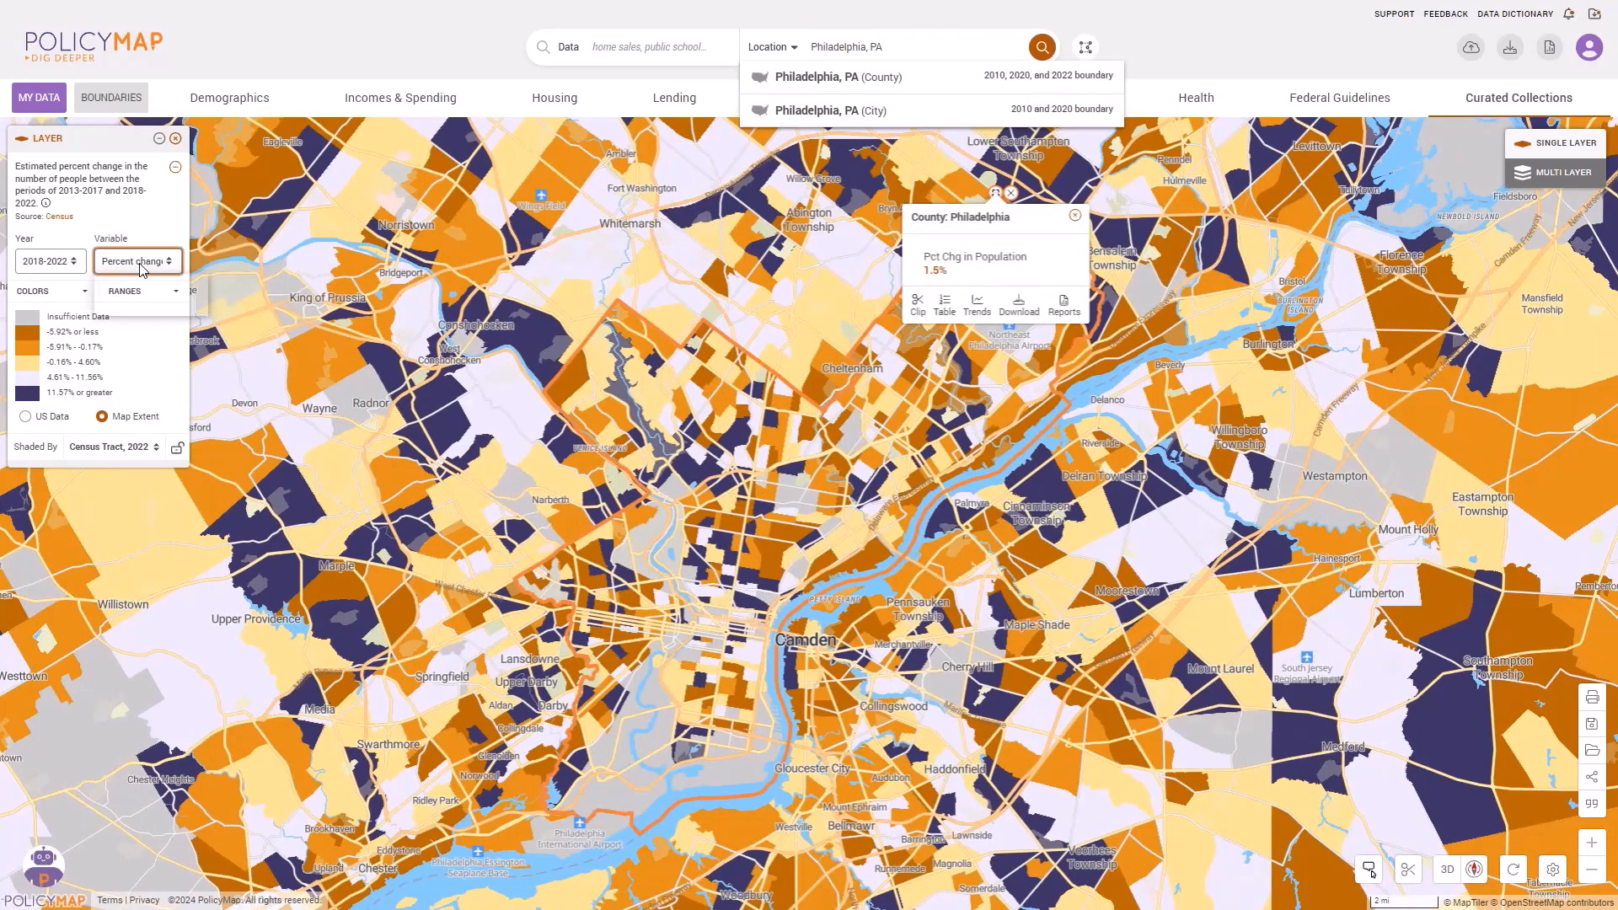
{"action": "left_click", "coordinate": [135, 282]}
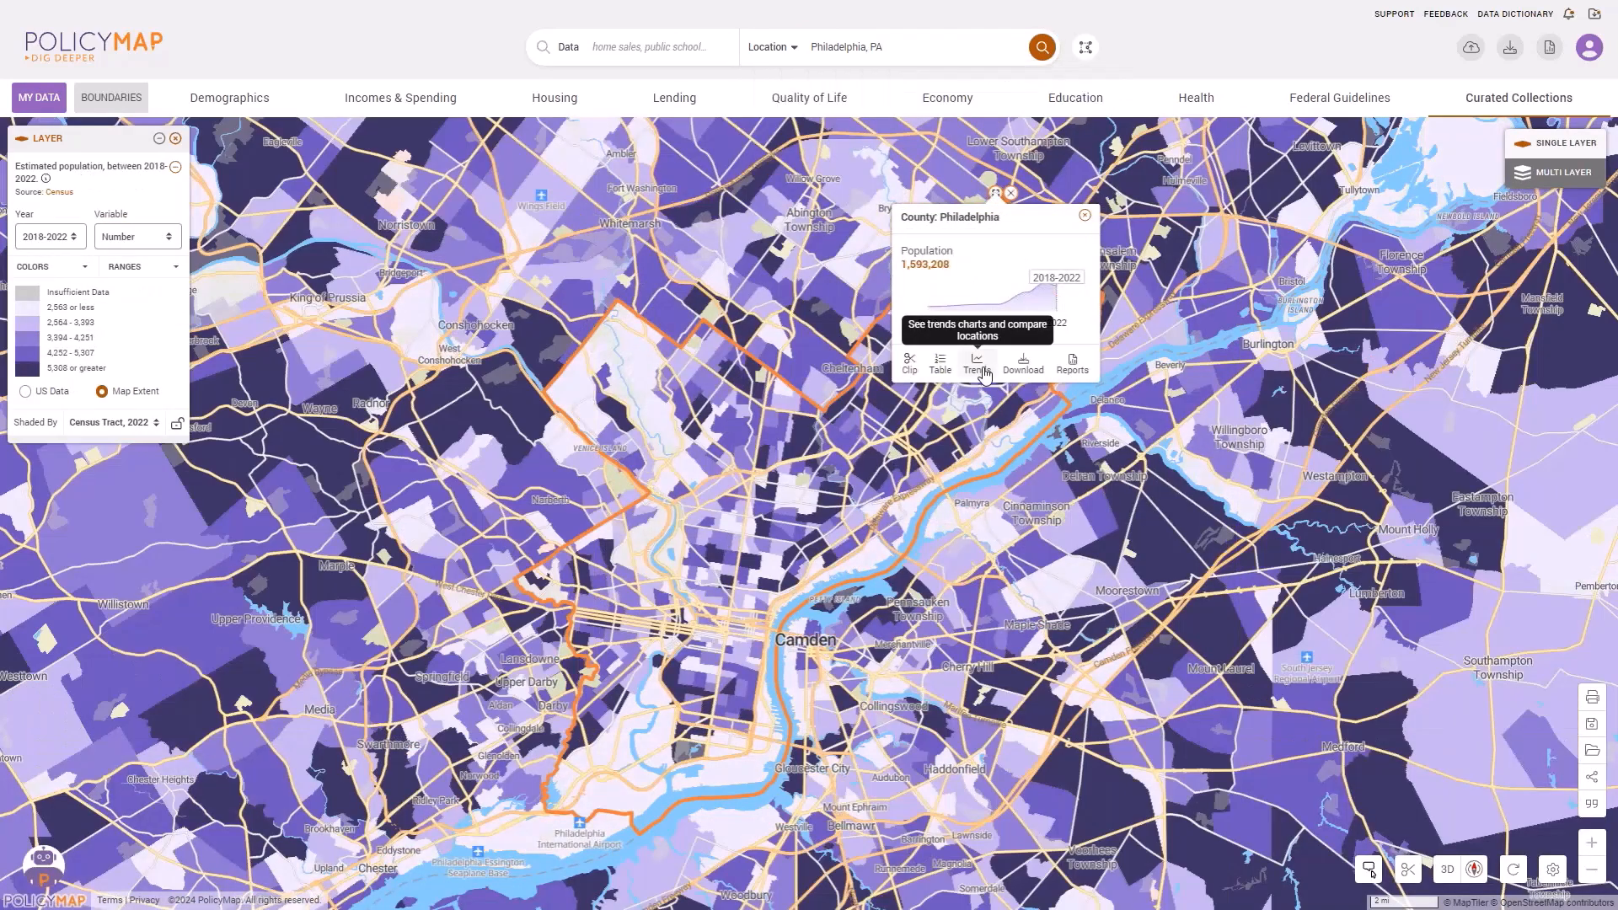
{"action": "left_click", "coordinate": [978, 365]}
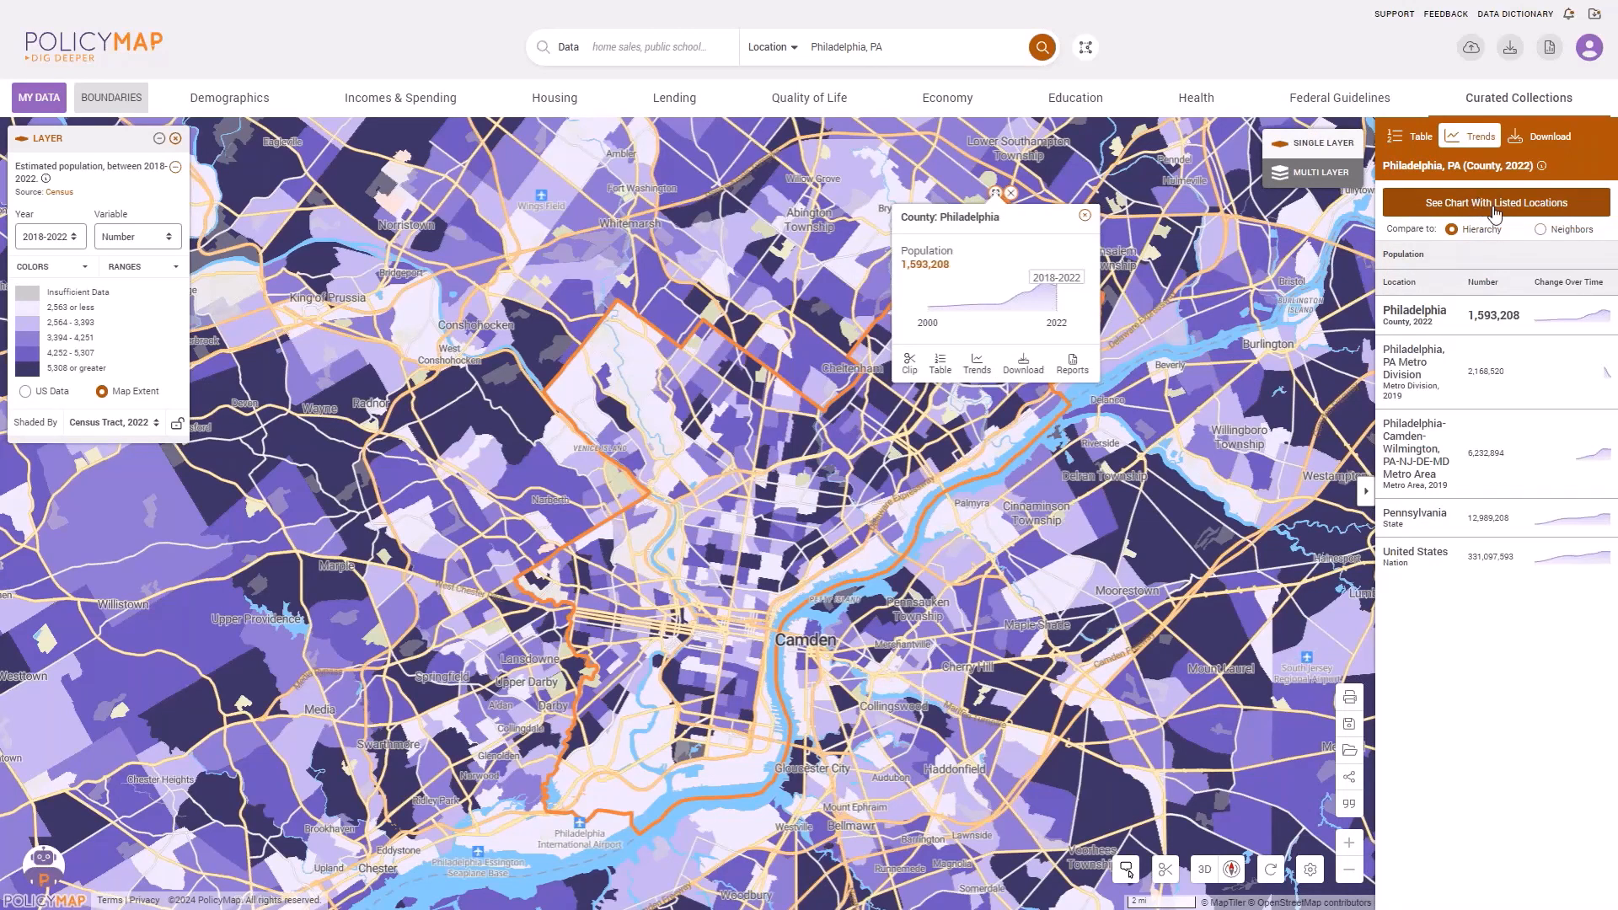
Compare Philadelphia County's population trend to its Neighbors, and view the chart with the listed locations before closing it.
{"action": "left_click", "coordinate": [1541, 230]}
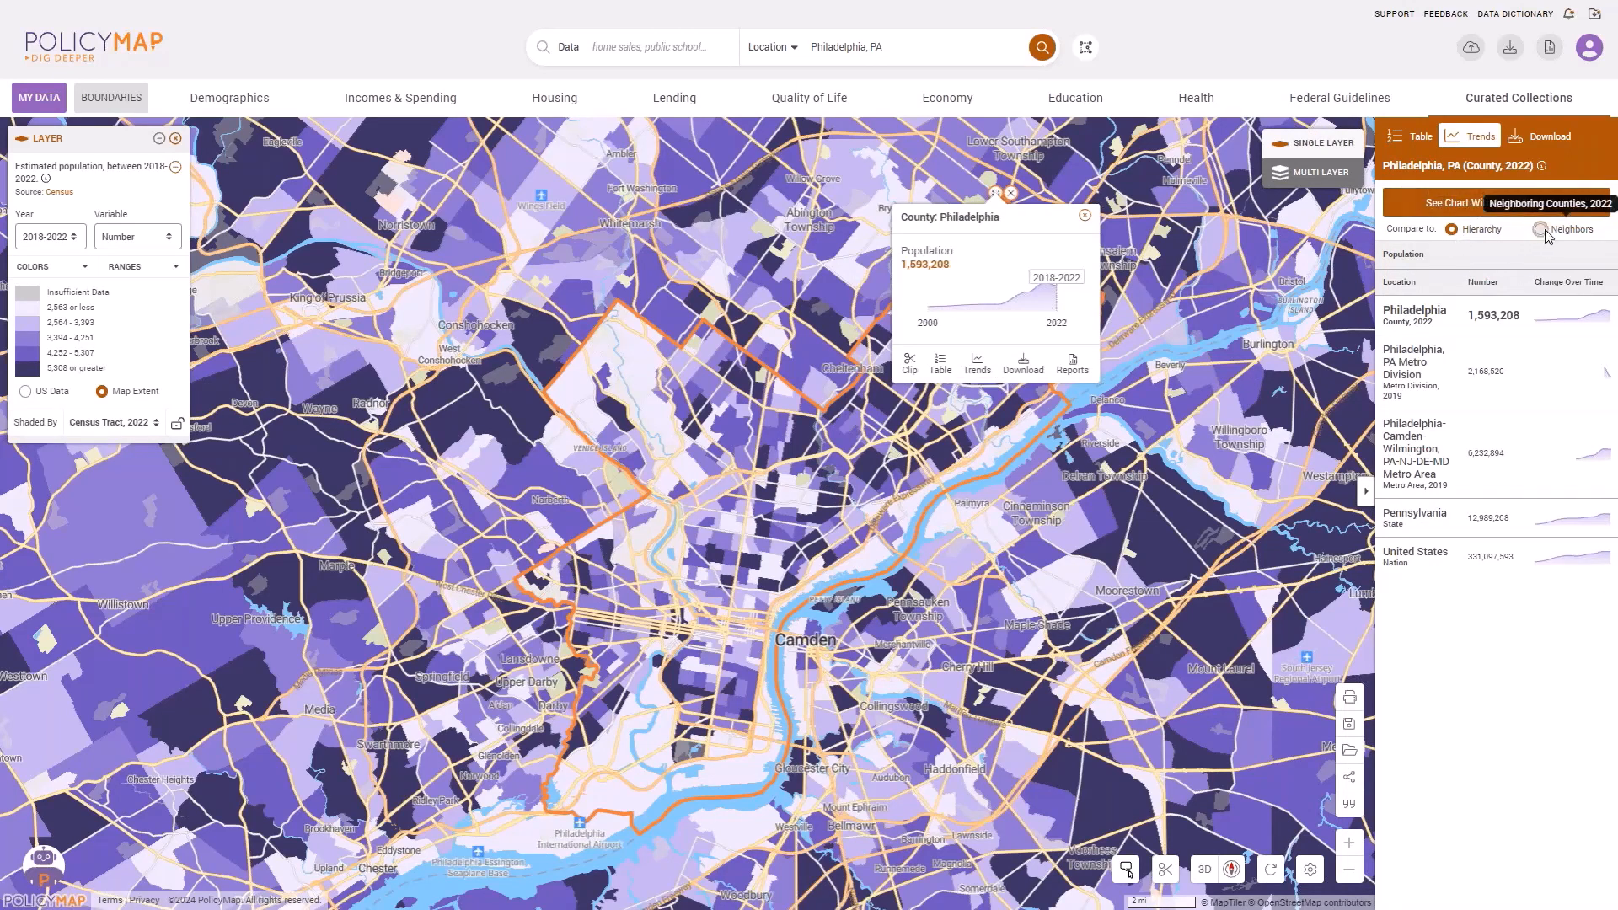
{"action": "left_click", "coordinate": [1491, 205]}
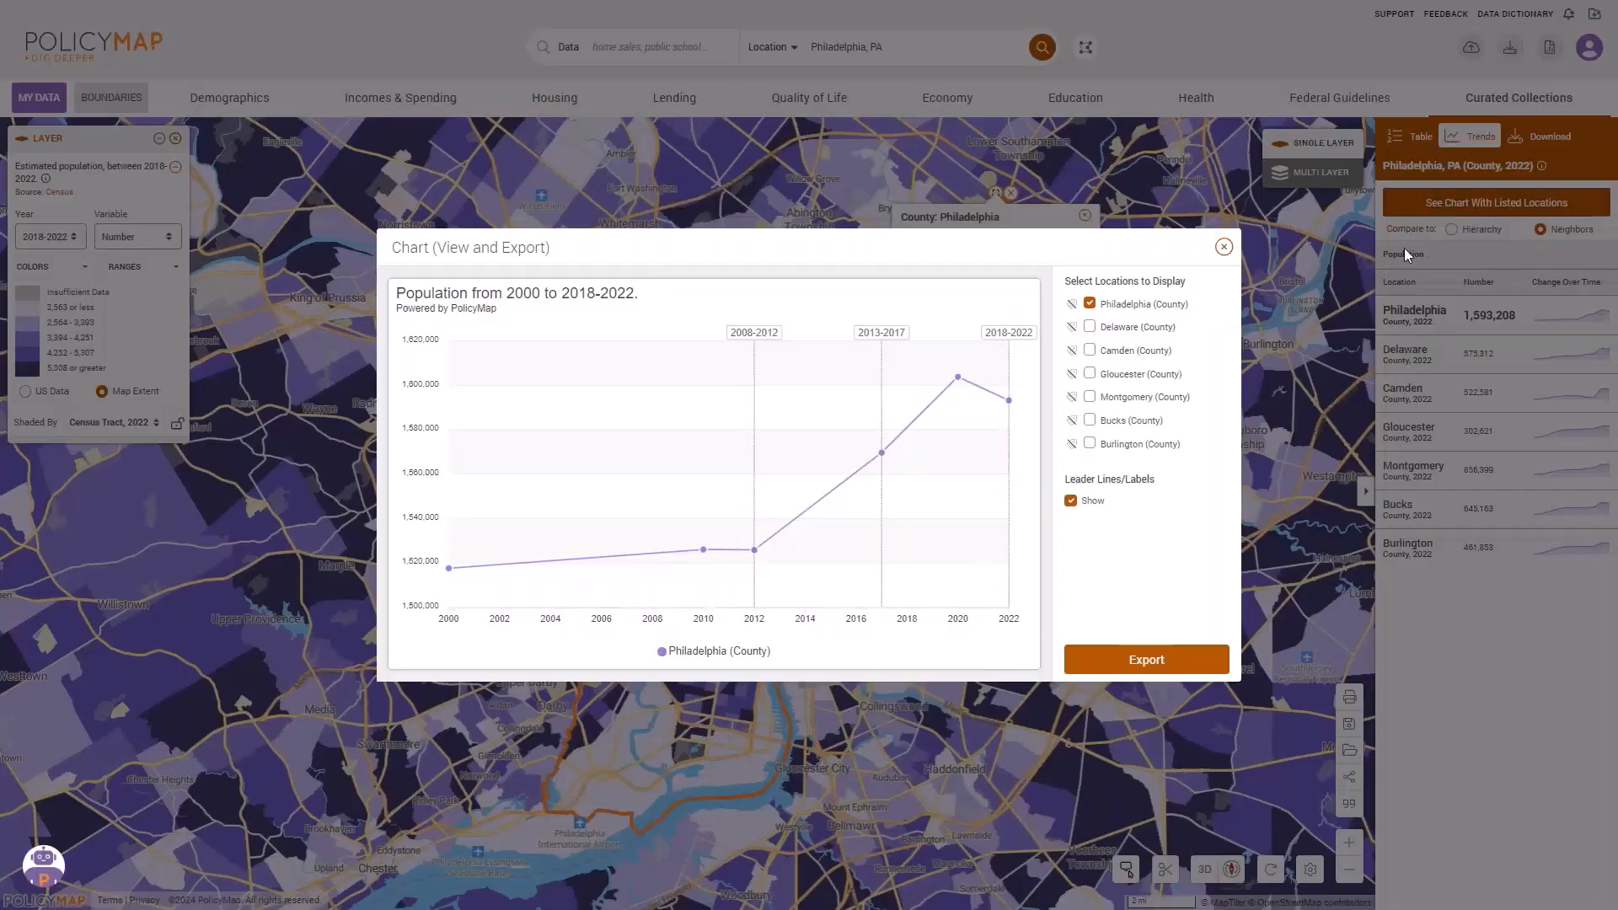
{"action": "left_click", "coordinate": [1225, 248]}
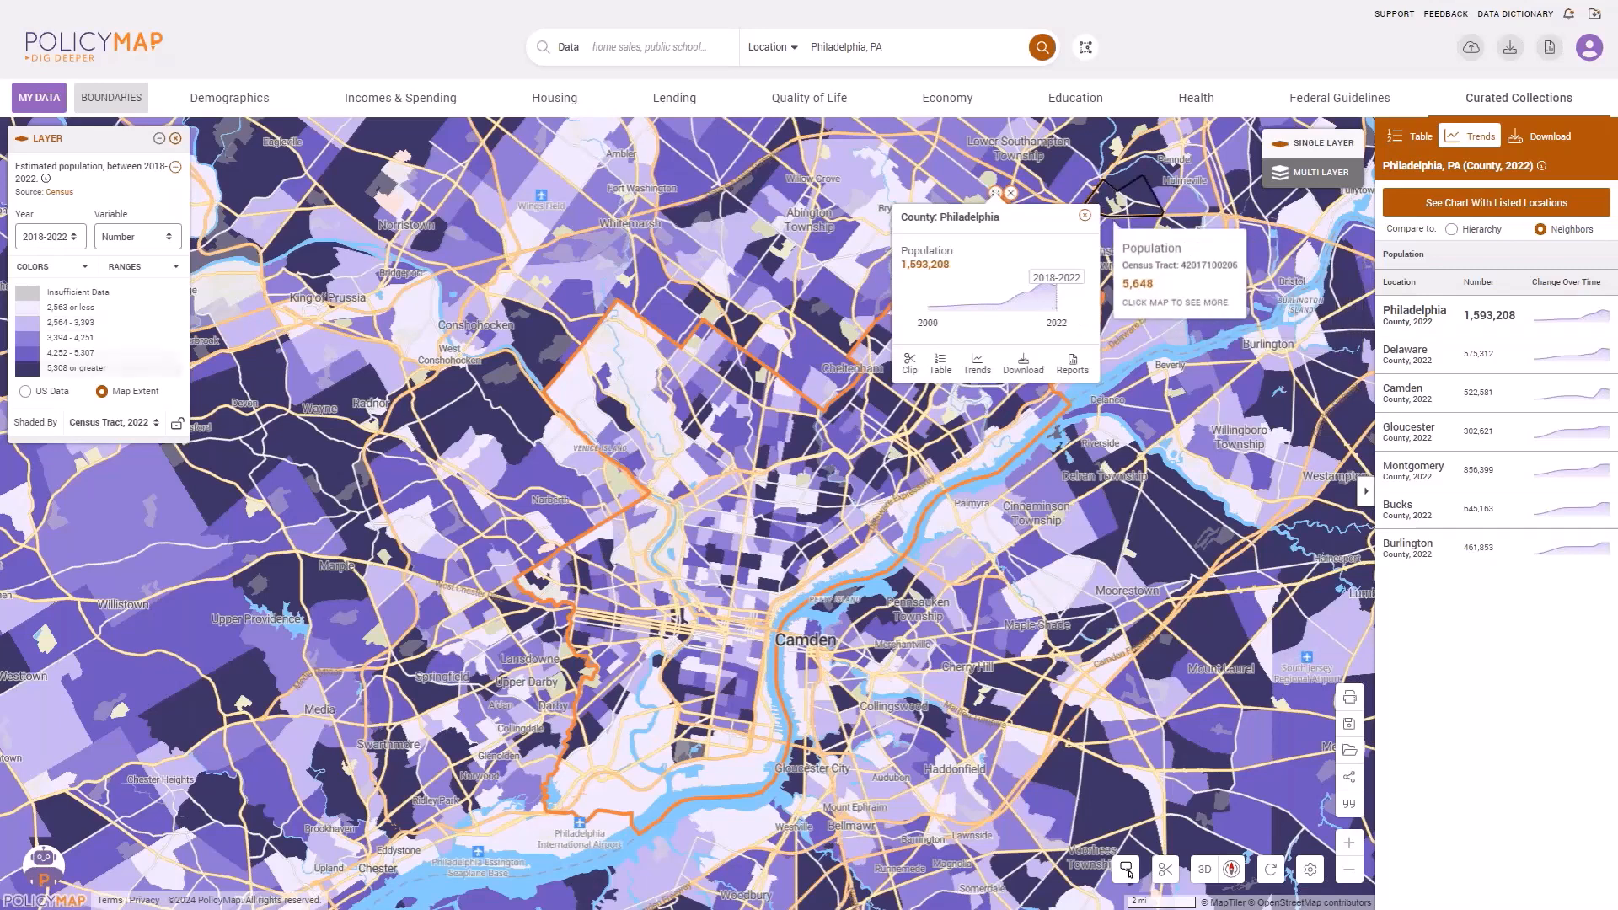
Dismiss the Philadelphia County details, collapse the trends view, and clip the population layer to the county boundary.
{"action": "left_click", "coordinate": [1084, 218]}
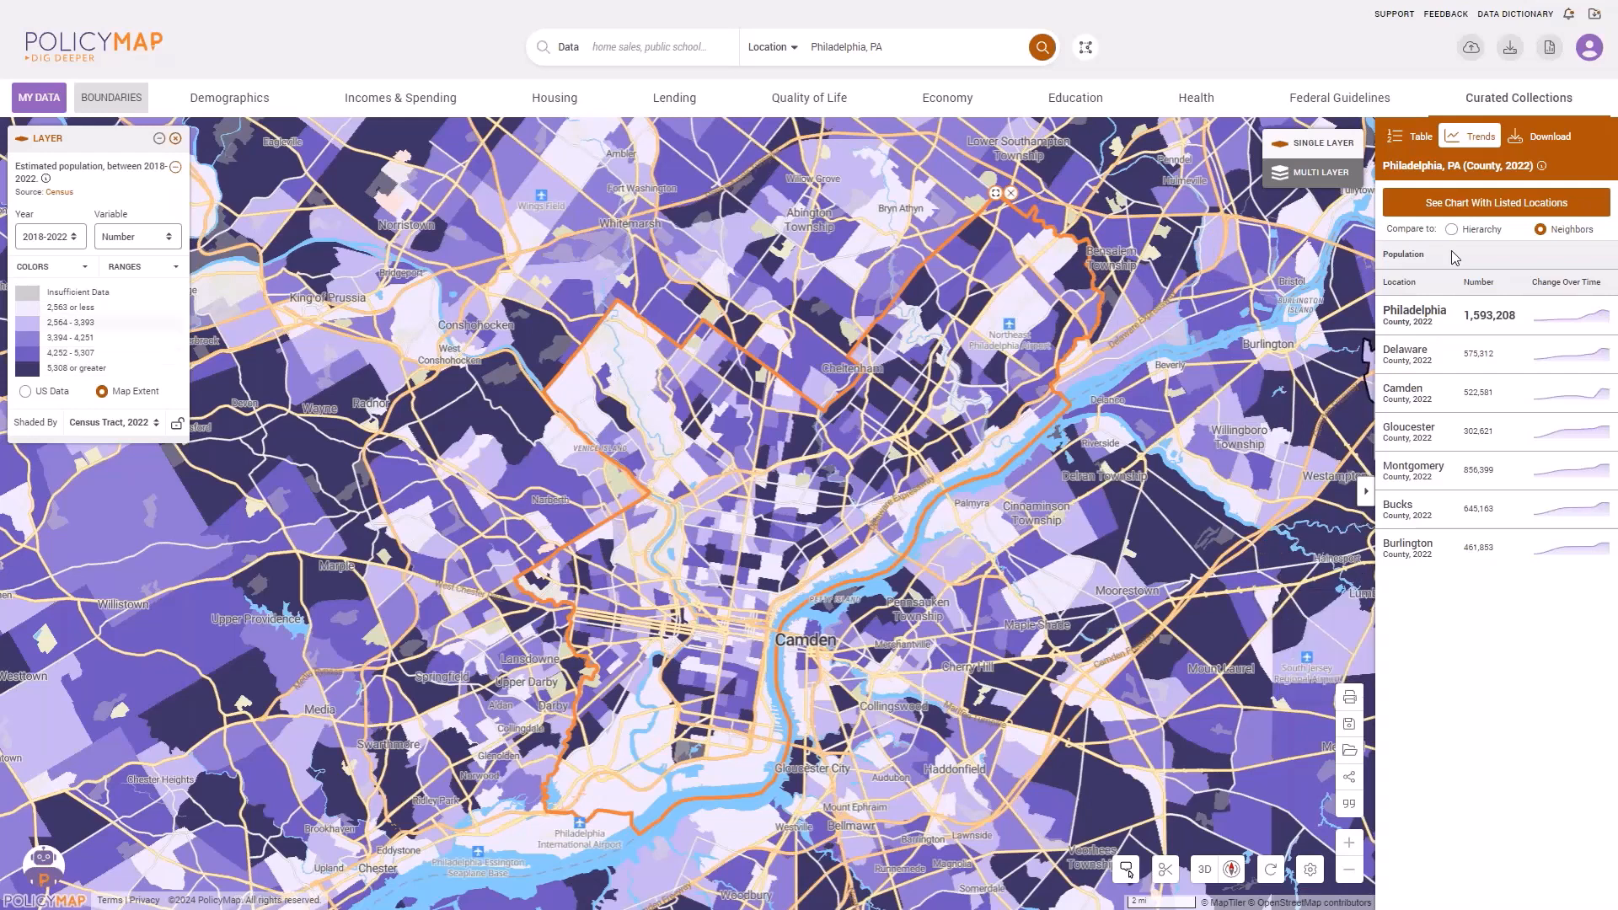
{"action": "left_click", "coordinate": [1366, 492]}
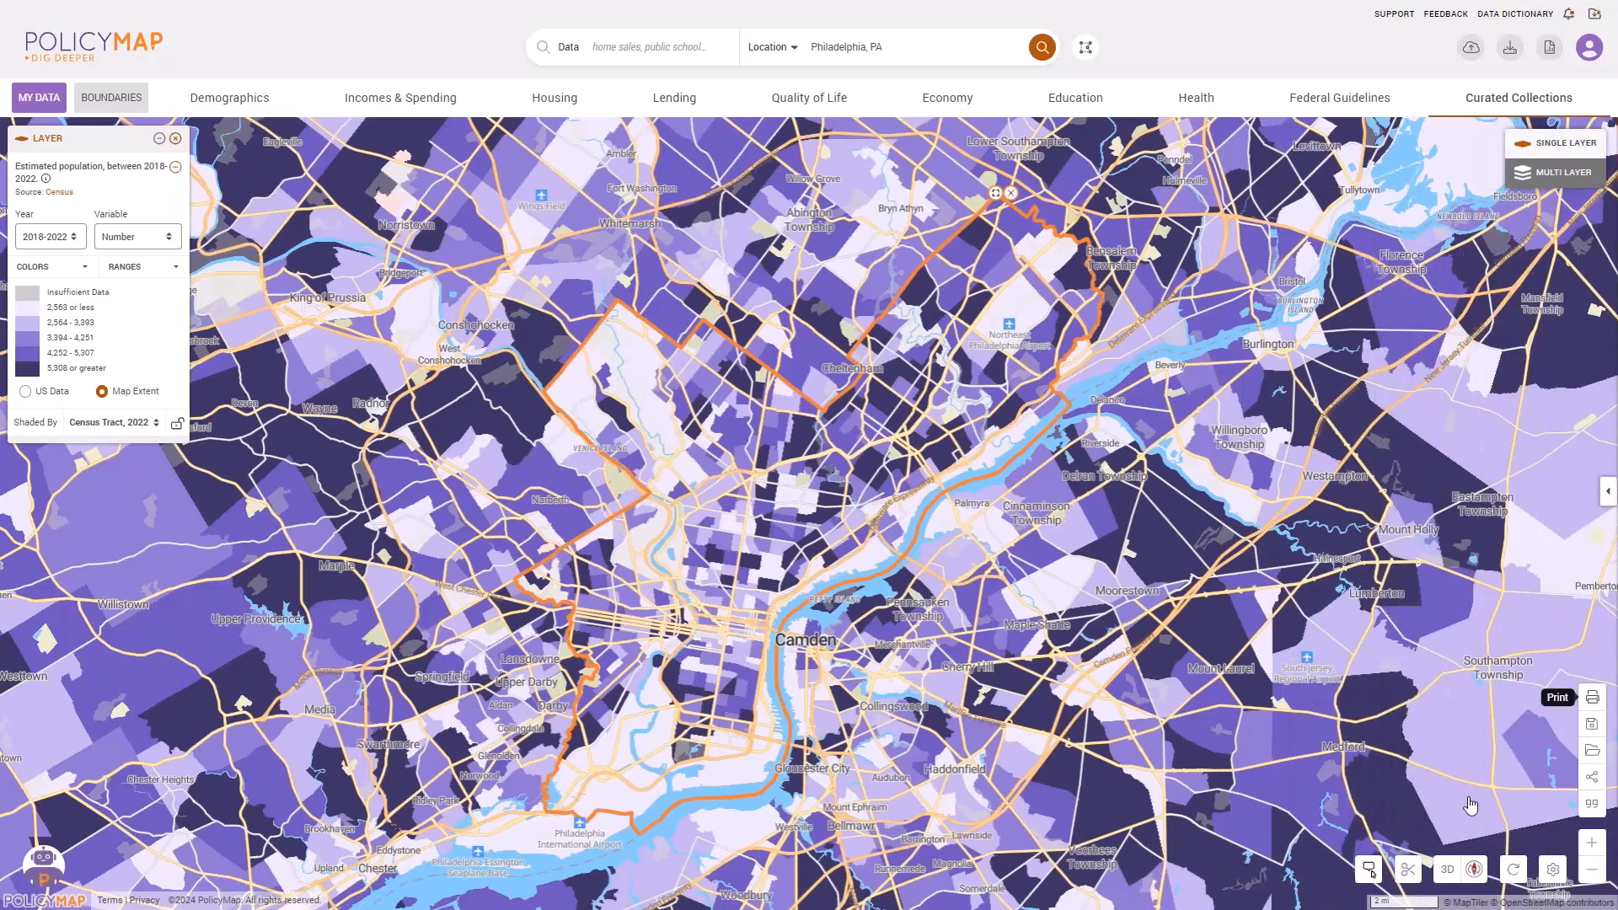
{"action": "left_click", "coordinate": [1407, 869]}
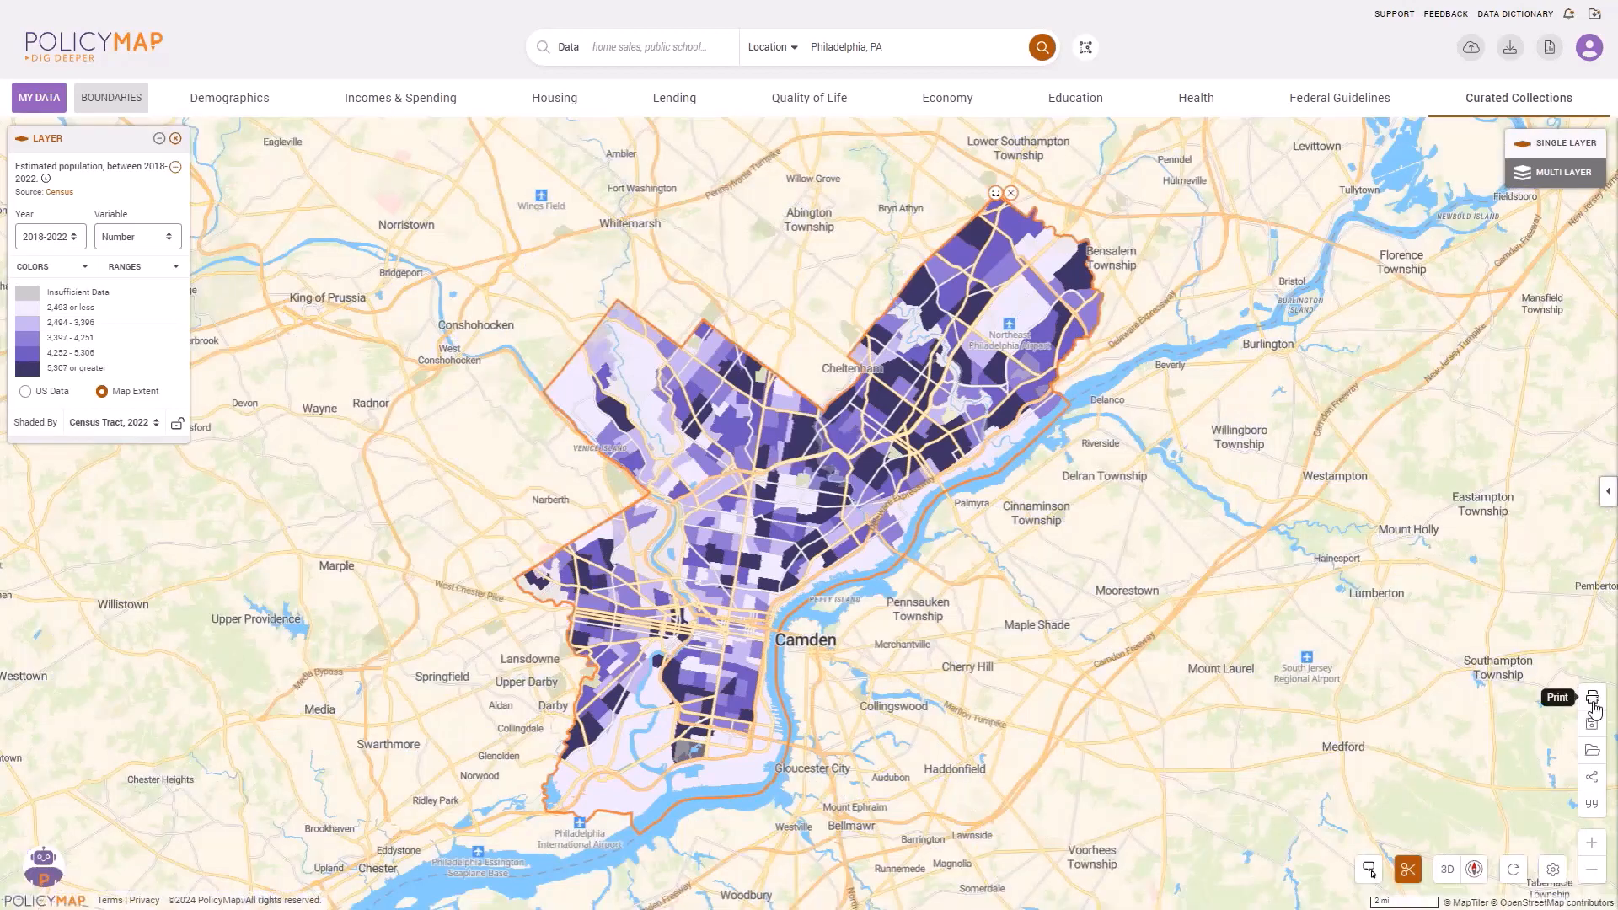
Preview the map's image export in Portrait layout, then close it without exporting and dismiss the notifications.
{"action": "left_click", "coordinate": [1591, 703]}
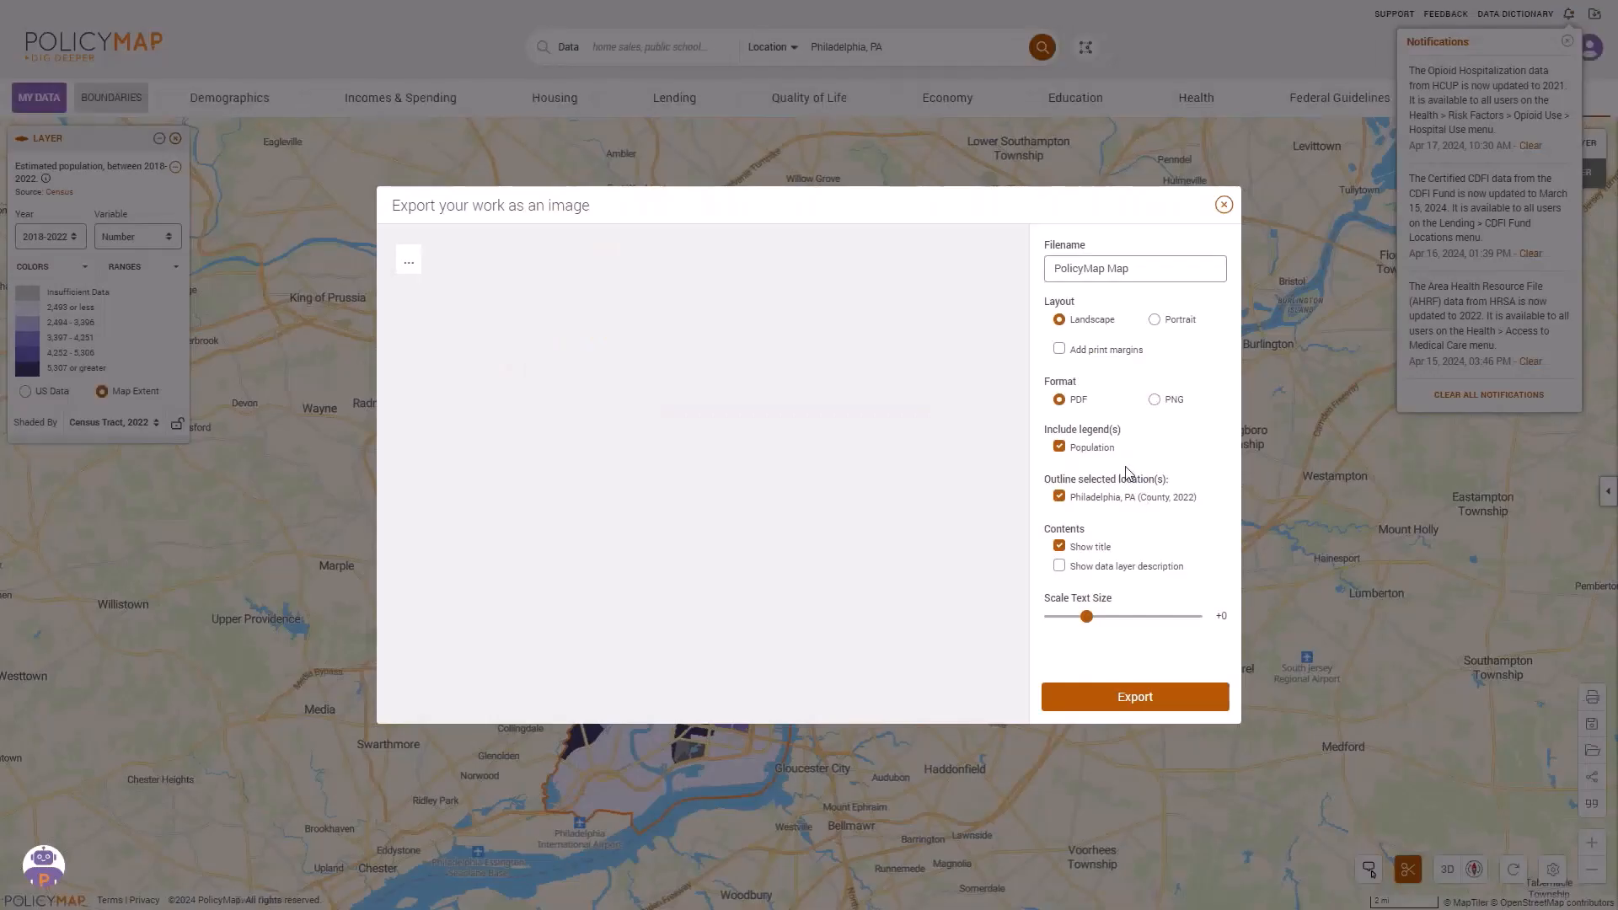
{"action": "left_click", "coordinate": [1154, 317]}
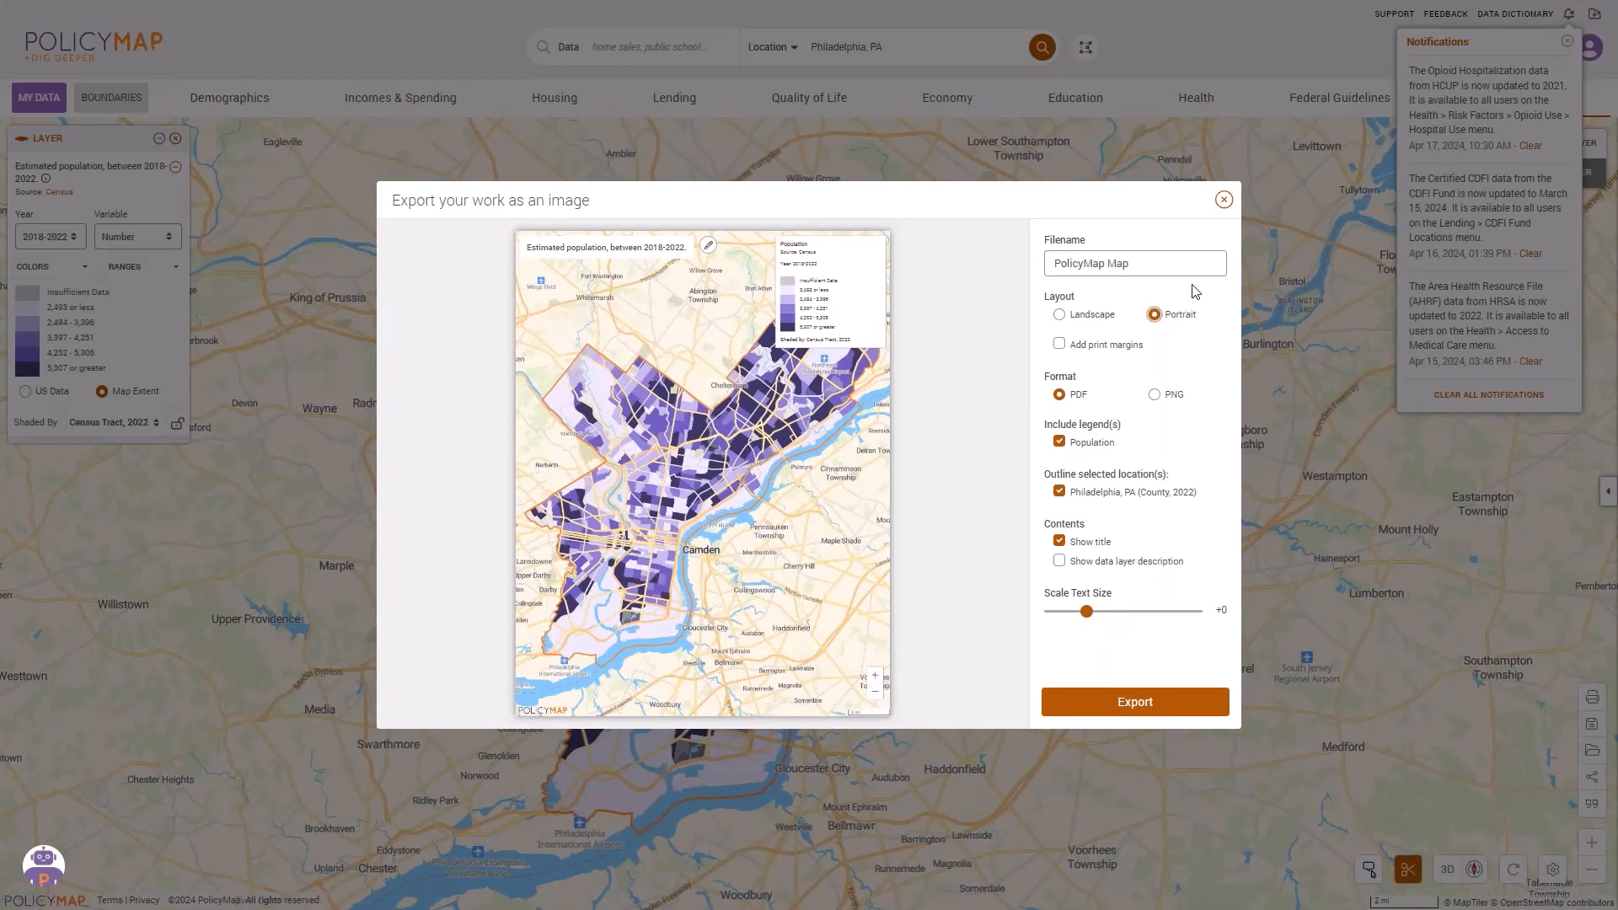
{"action": "left_click", "coordinate": [1222, 200]}
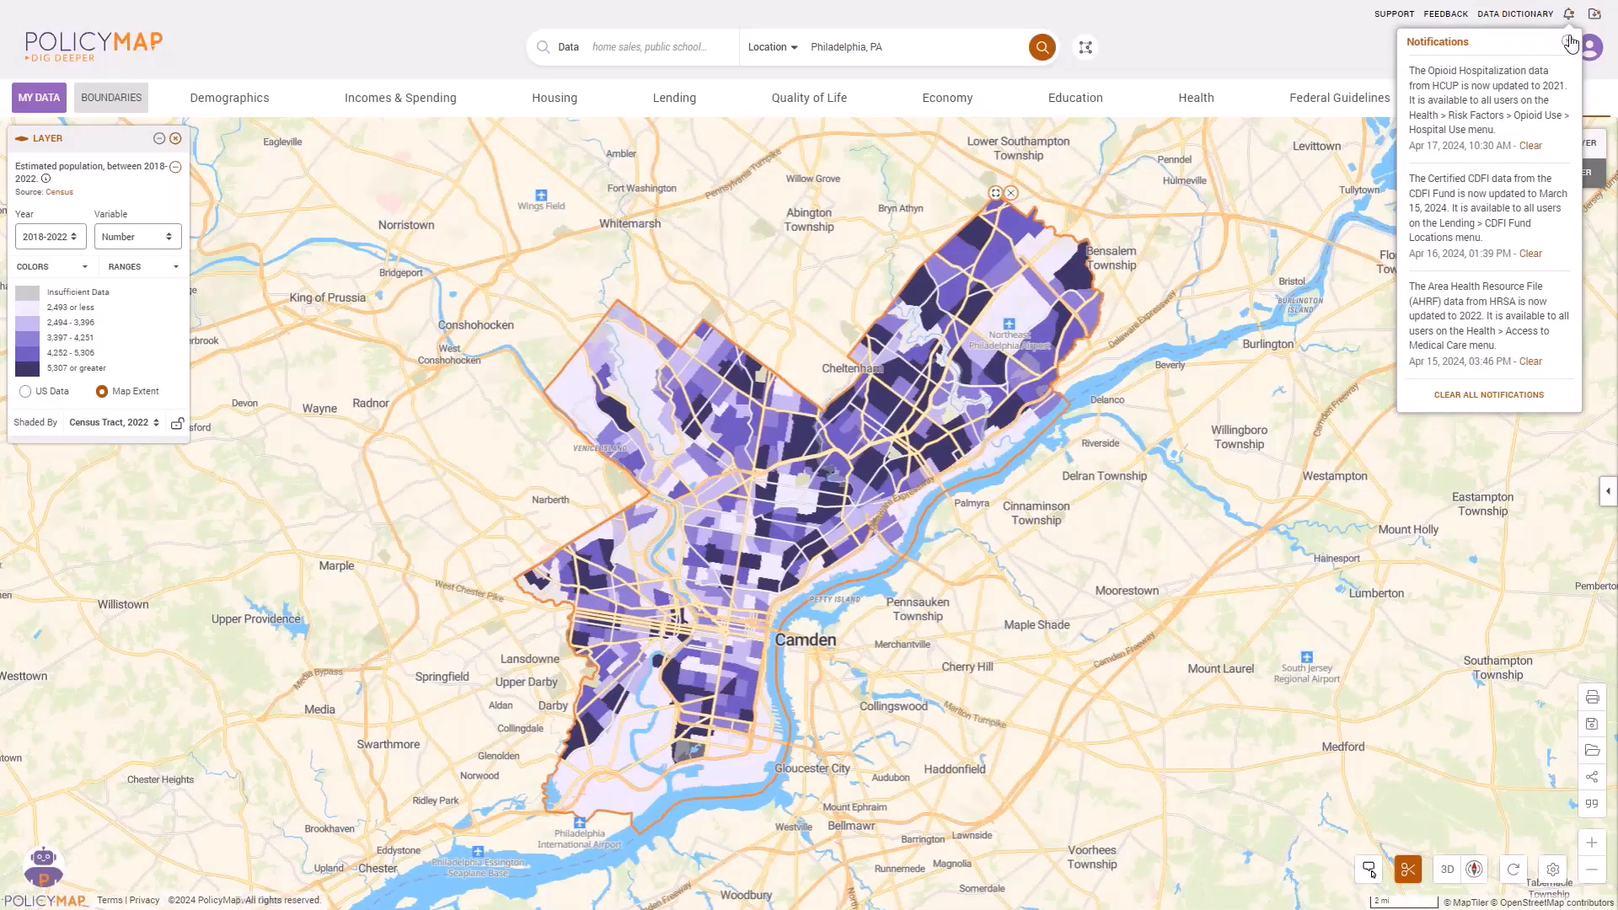
{"action": "left_click", "coordinate": [1566, 41]}
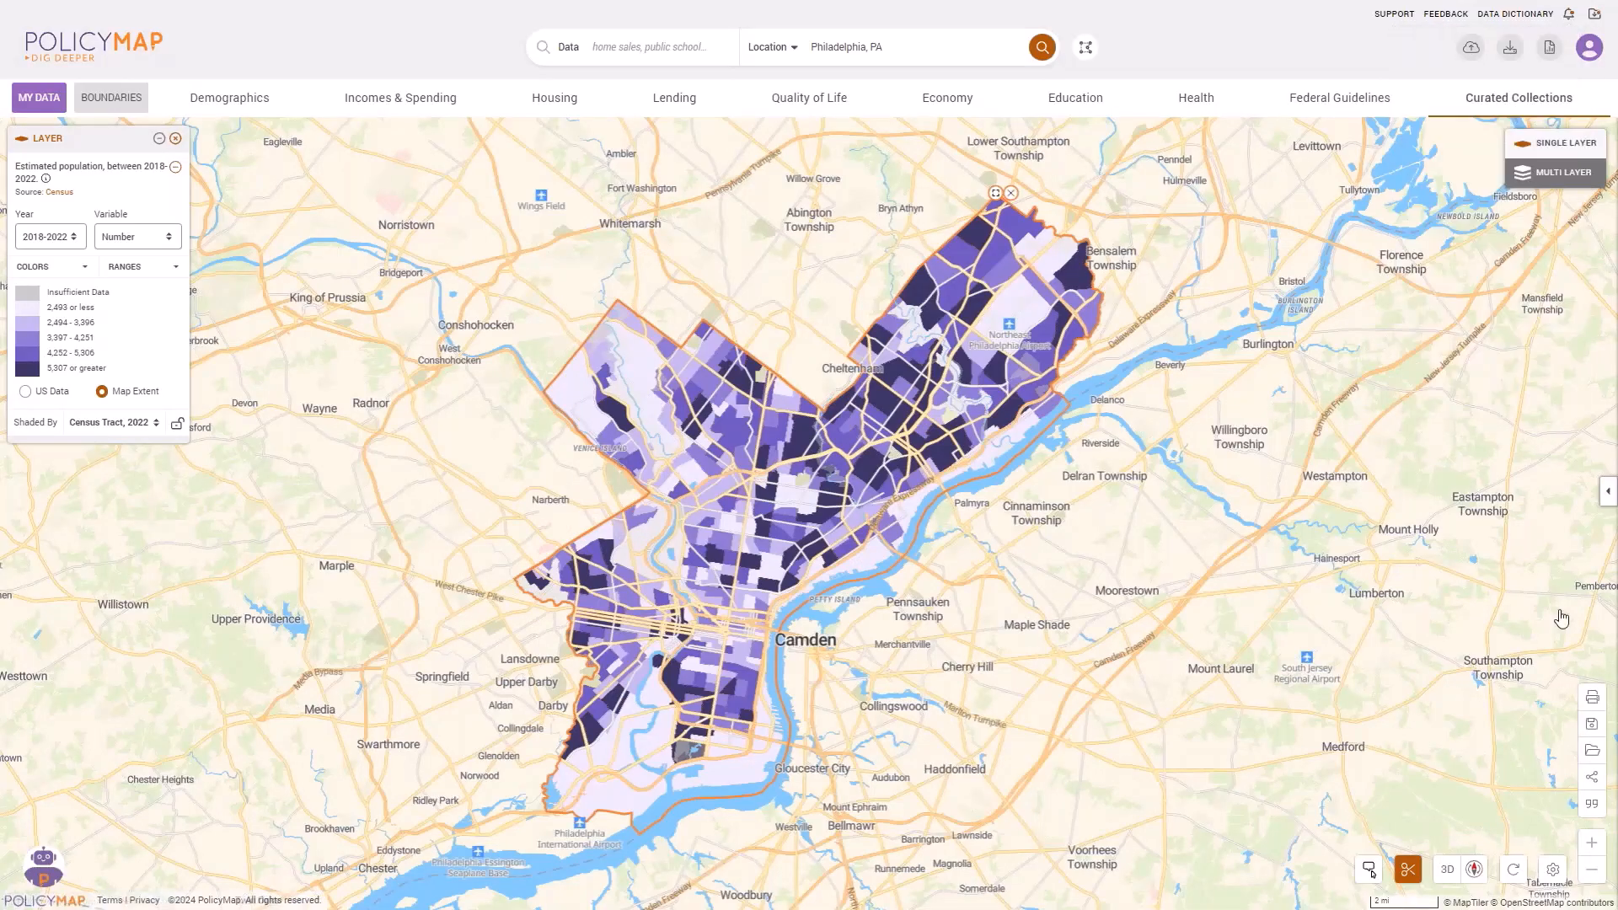
Check the map's sharing options, and view its citation in Chicago, MLA, AMA and RIS formats before closing it.
{"action": "left_click", "coordinate": [1592, 779]}
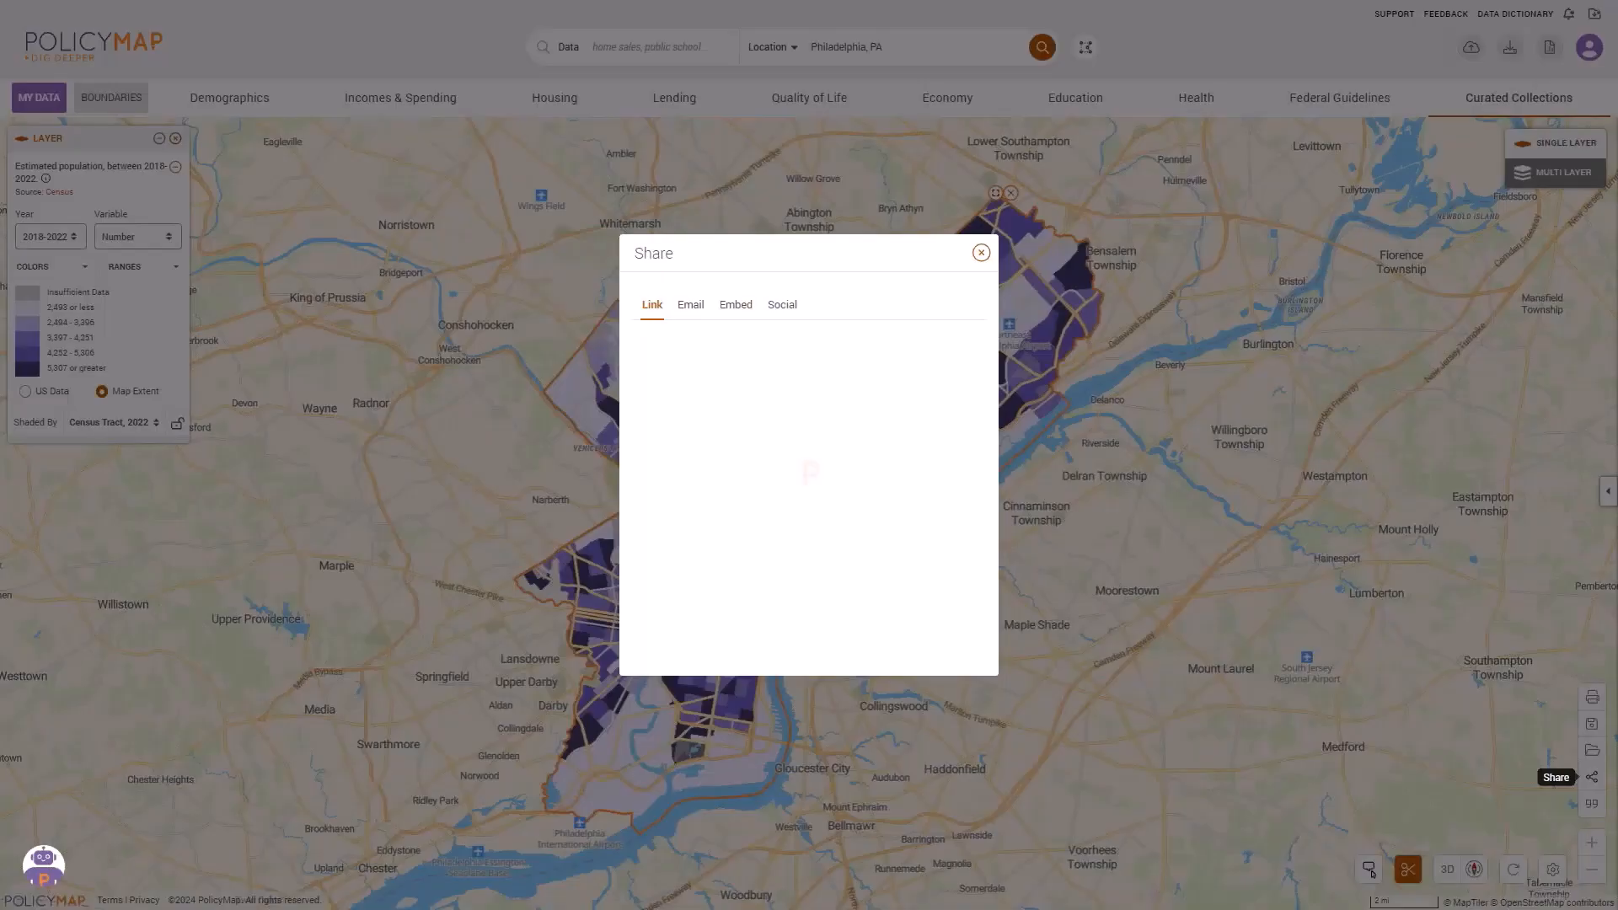
{"action": "left_click", "coordinate": [1540, 817]}
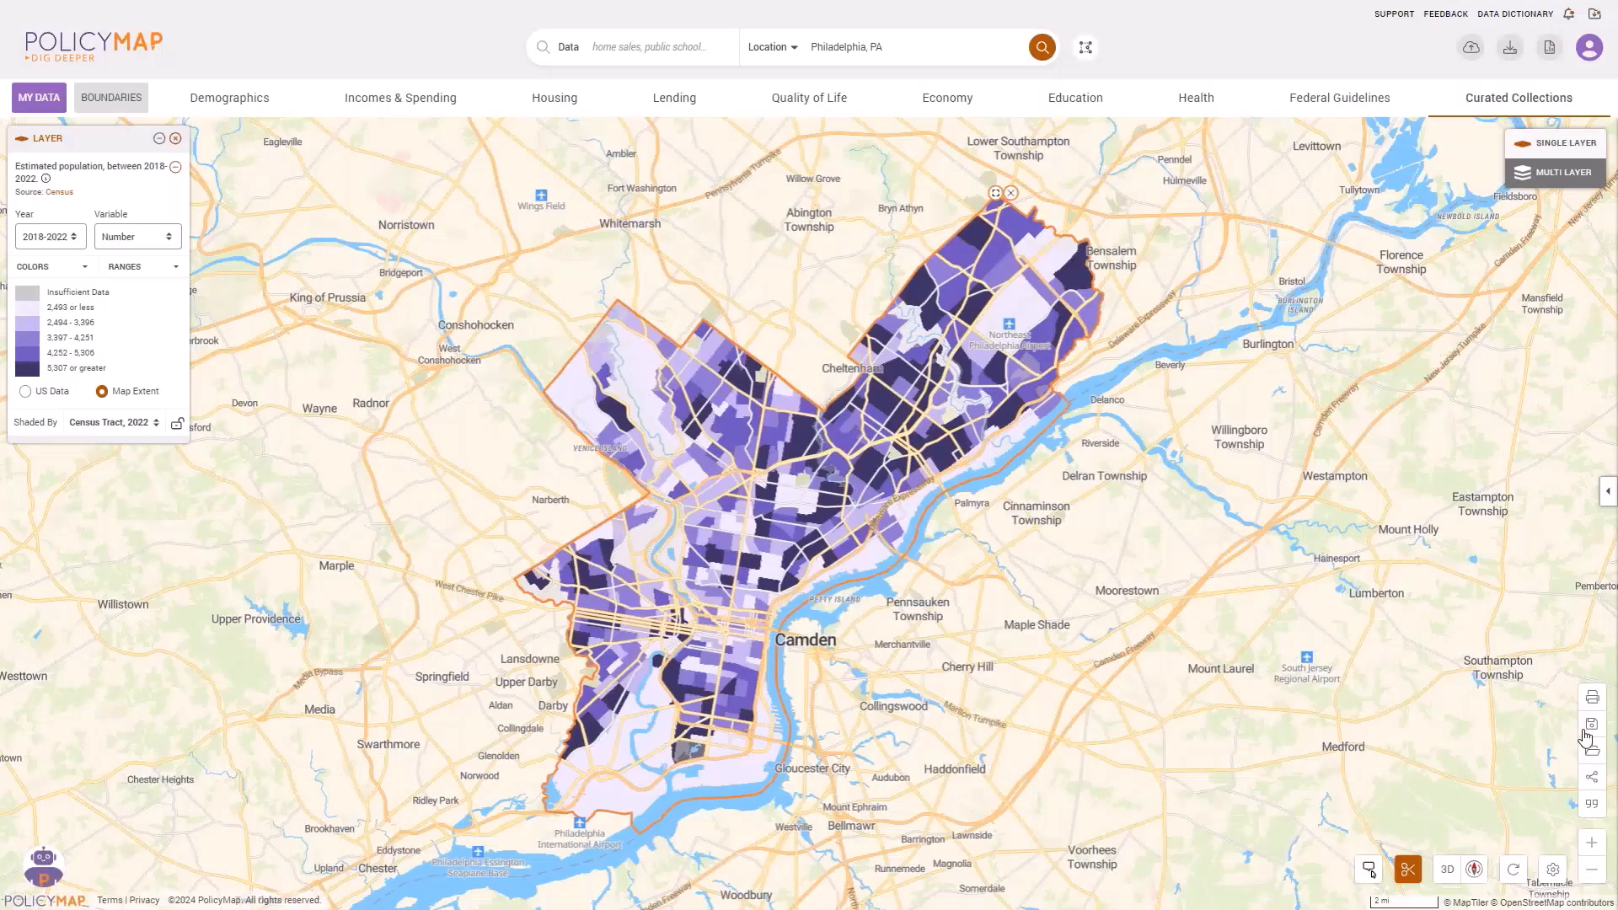
{"action": "left_click", "coordinate": [1598, 802]}
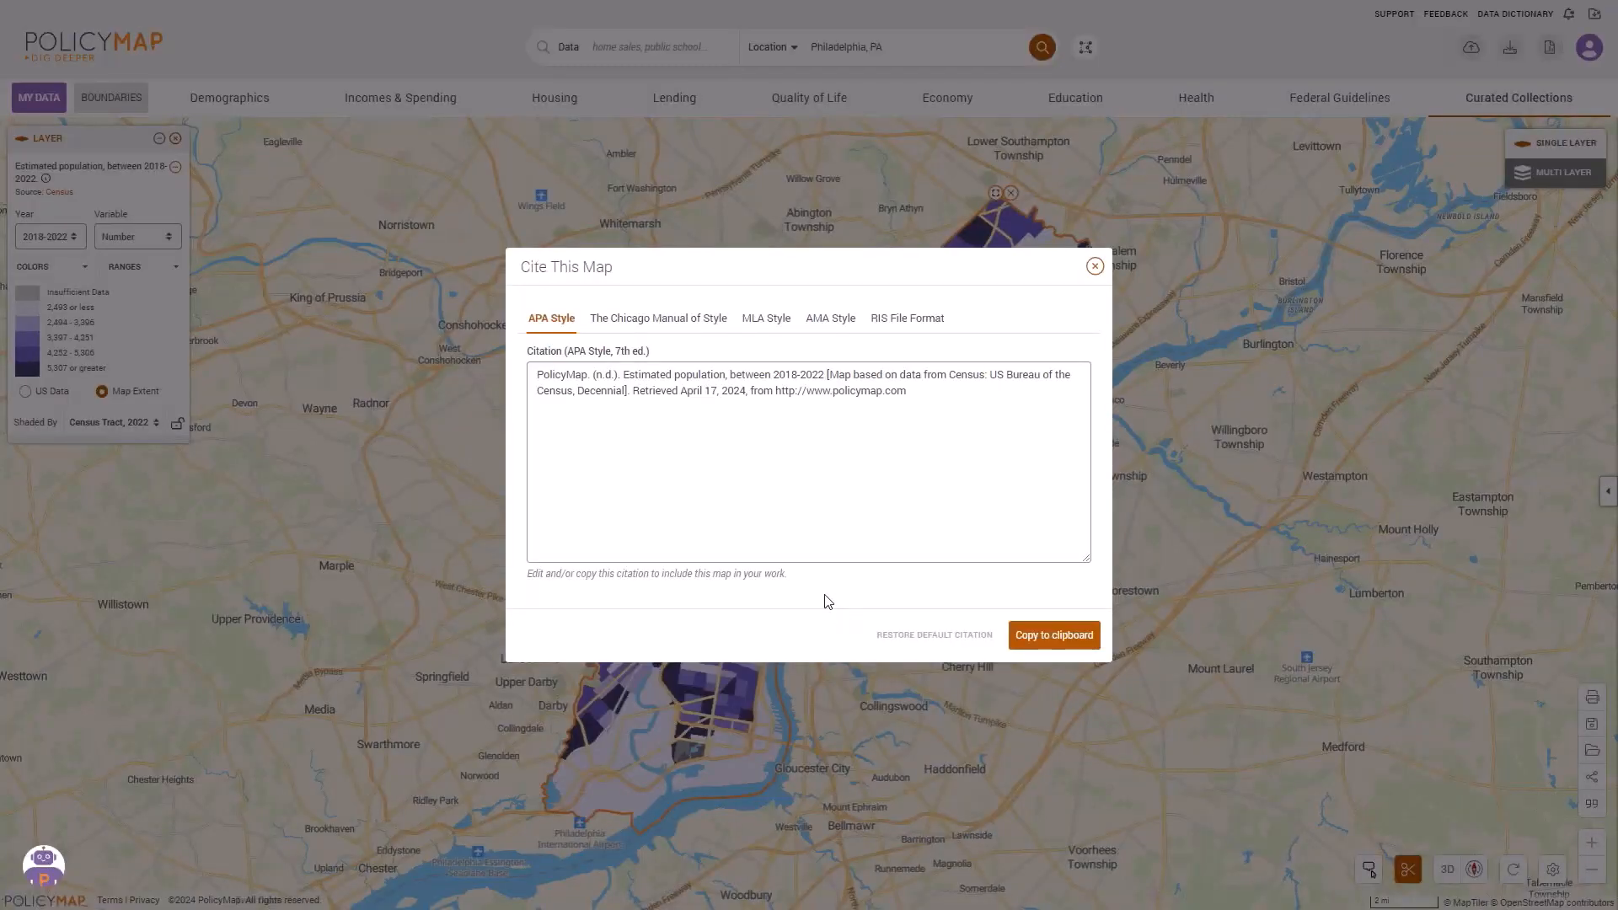
{"action": "left_click", "coordinate": [623, 324]}
{"action": "left_click", "coordinate": [777, 325]}
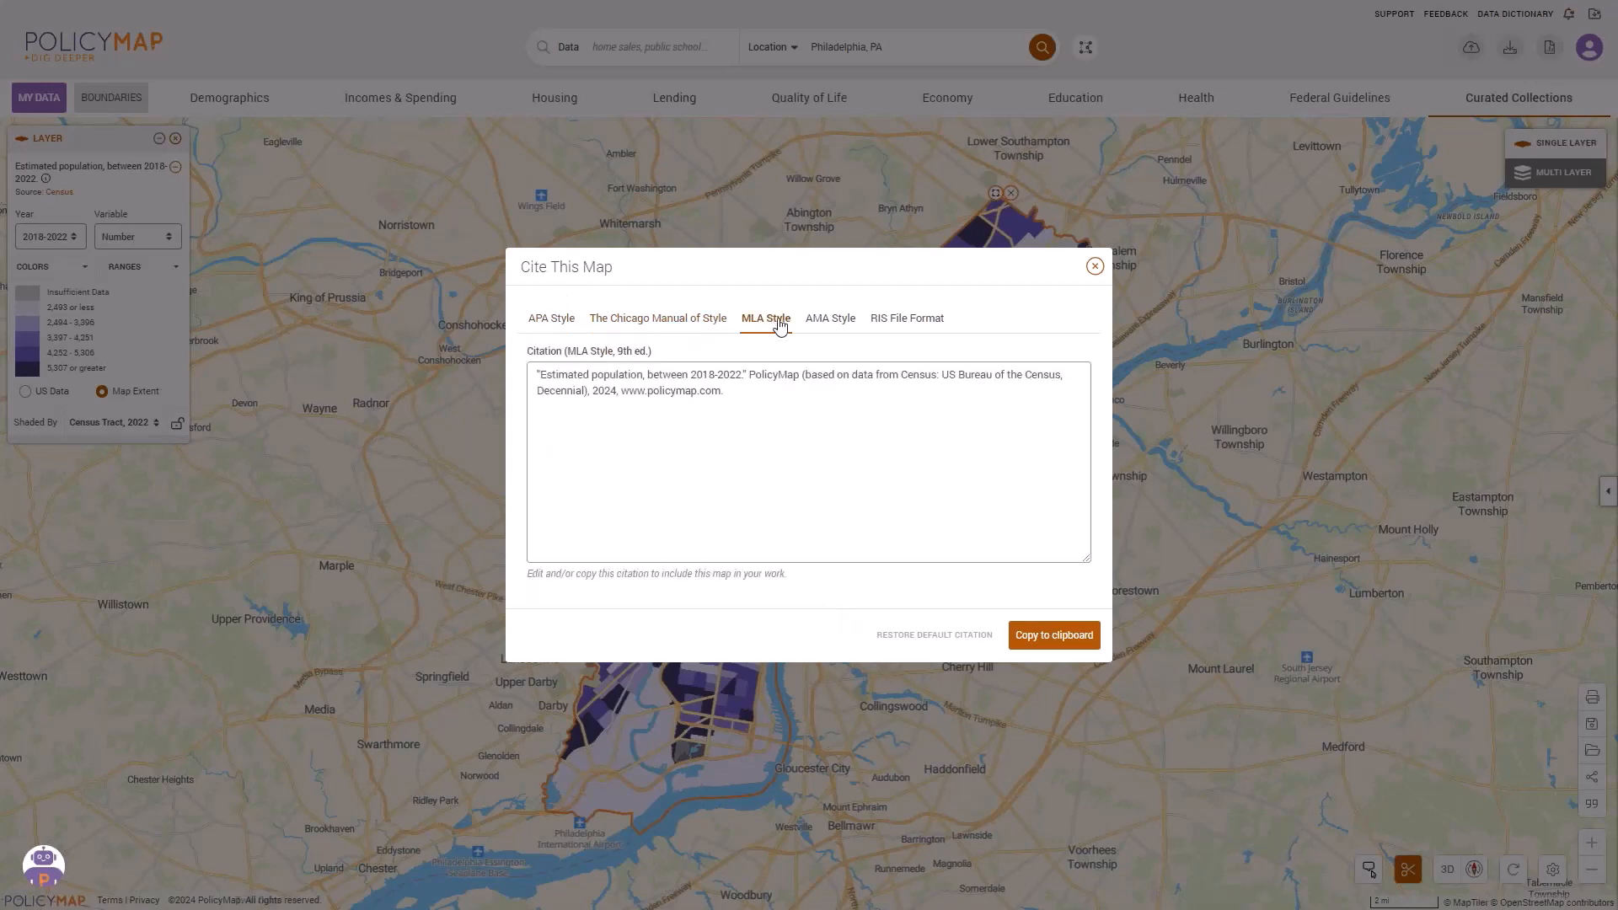
{"action": "left_click", "coordinate": [829, 322]}
{"action": "left_click", "coordinate": [900, 323]}
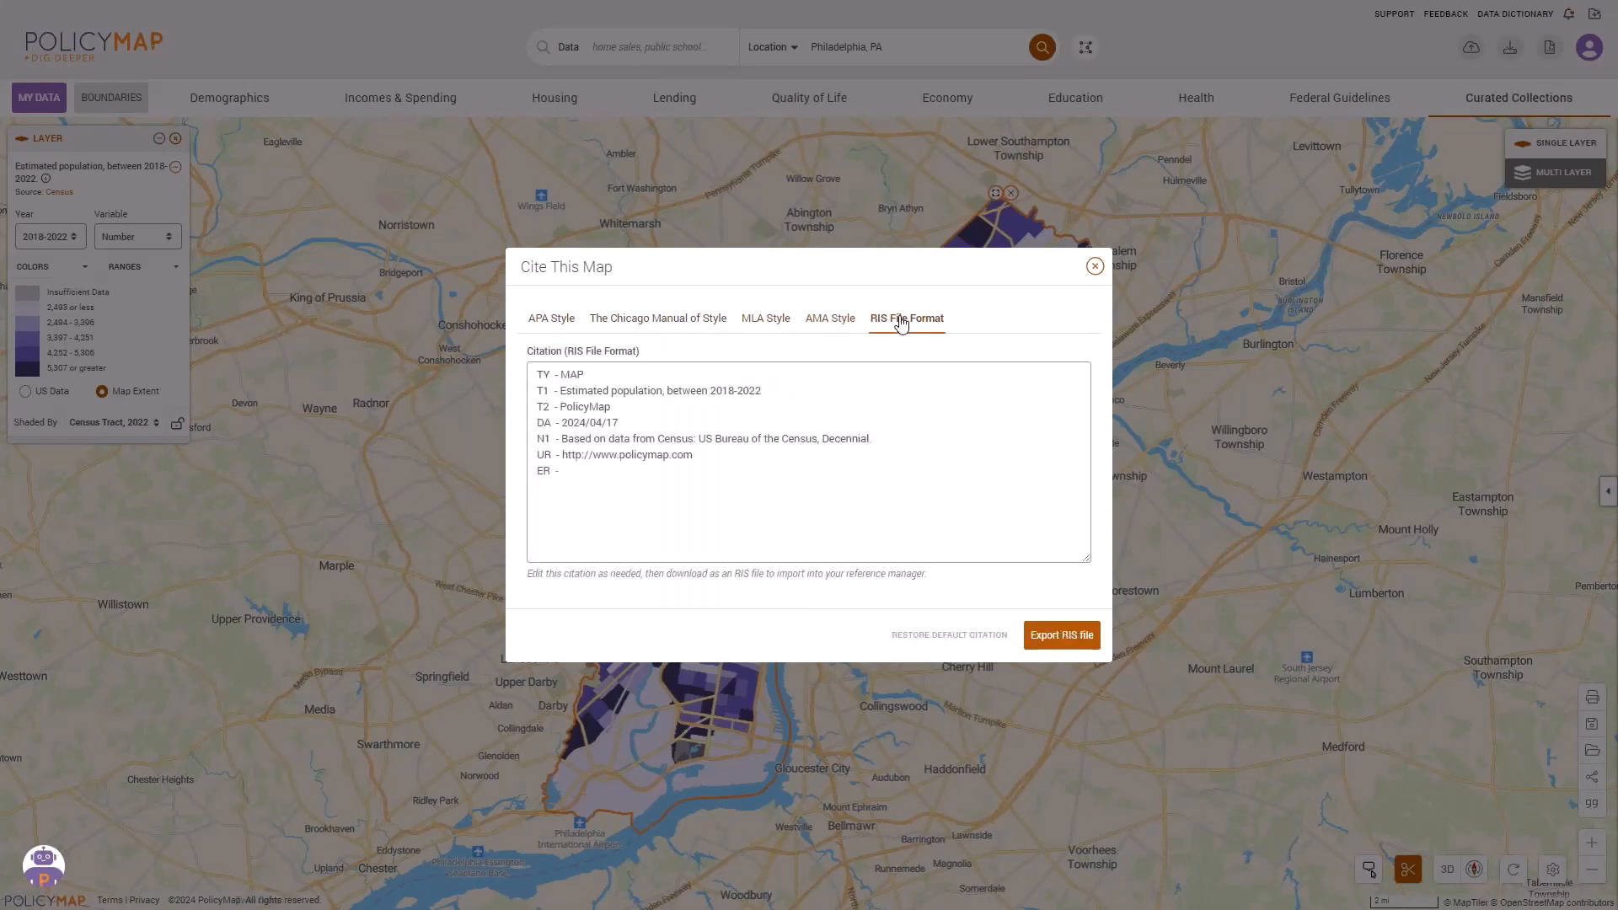
{"action": "left_click", "coordinate": [1094, 268]}
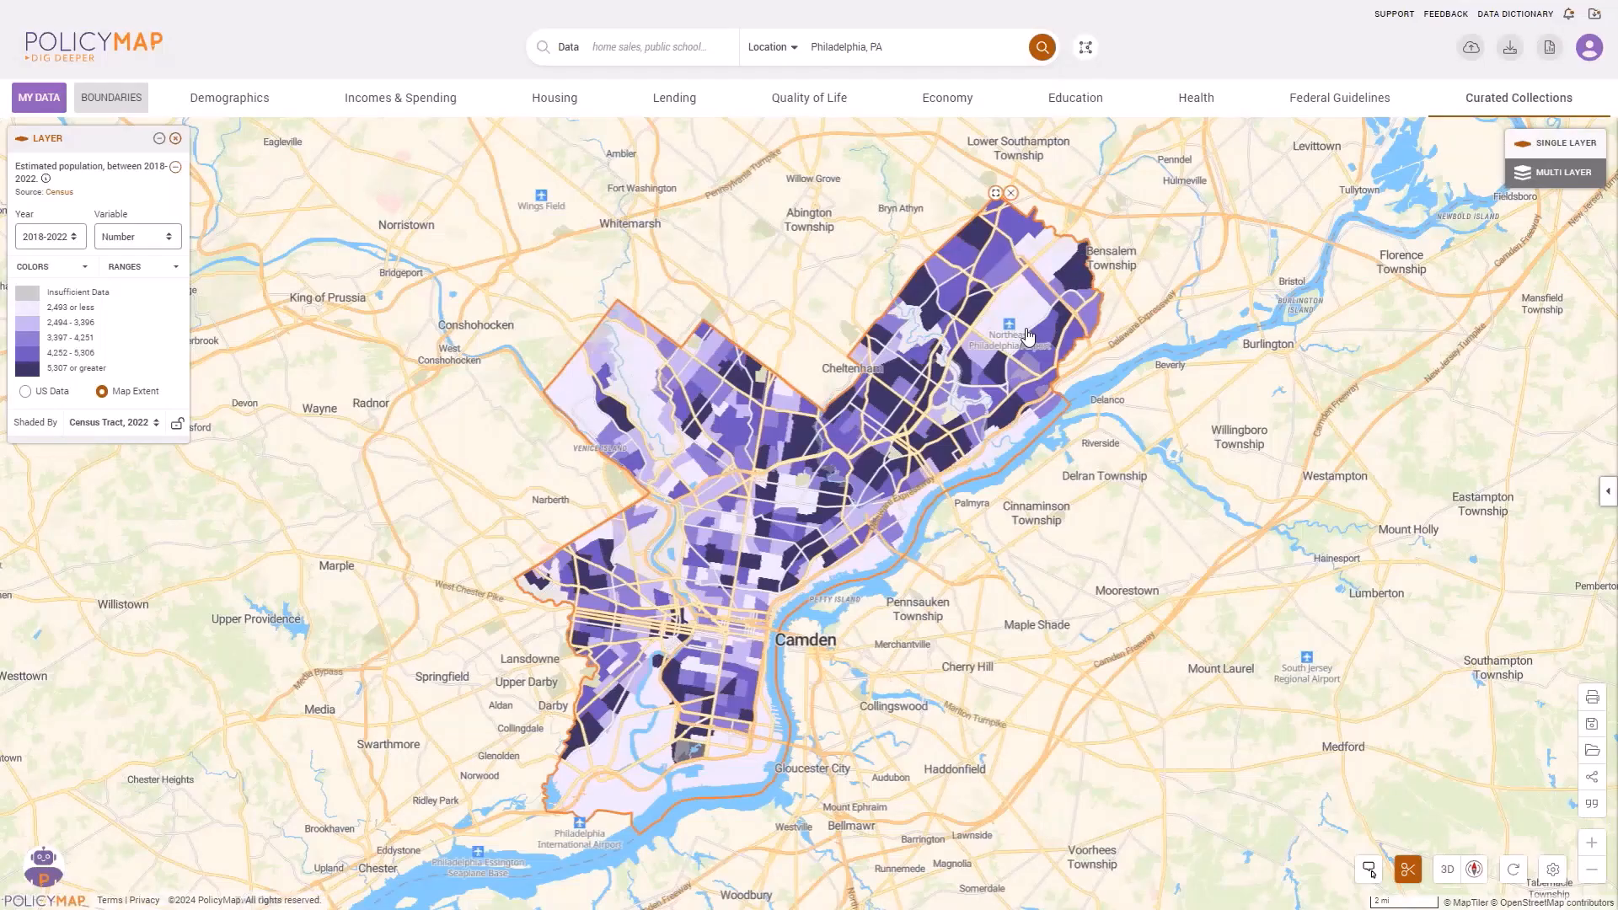
Replace the population layer with Life Expectancy at Birth from the Social Determinants of Health collection, clipped to Philadelphia County.
{"action": "left_click", "coordinate": [176, 139]}
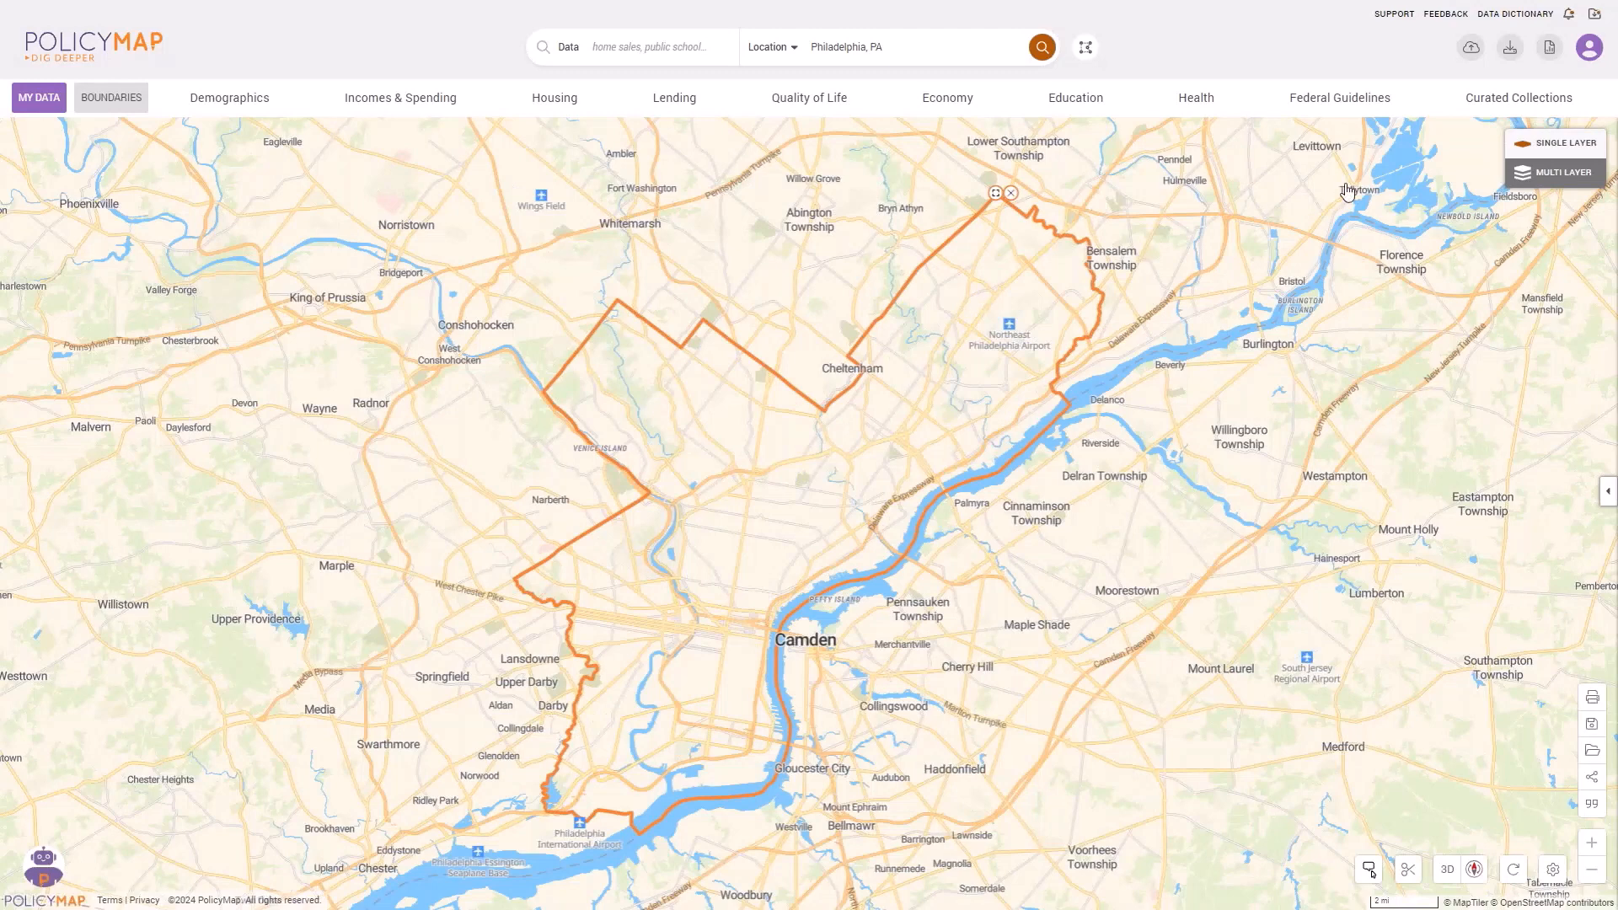
{"action": "left_click", "coordinate": [1494, 110]}
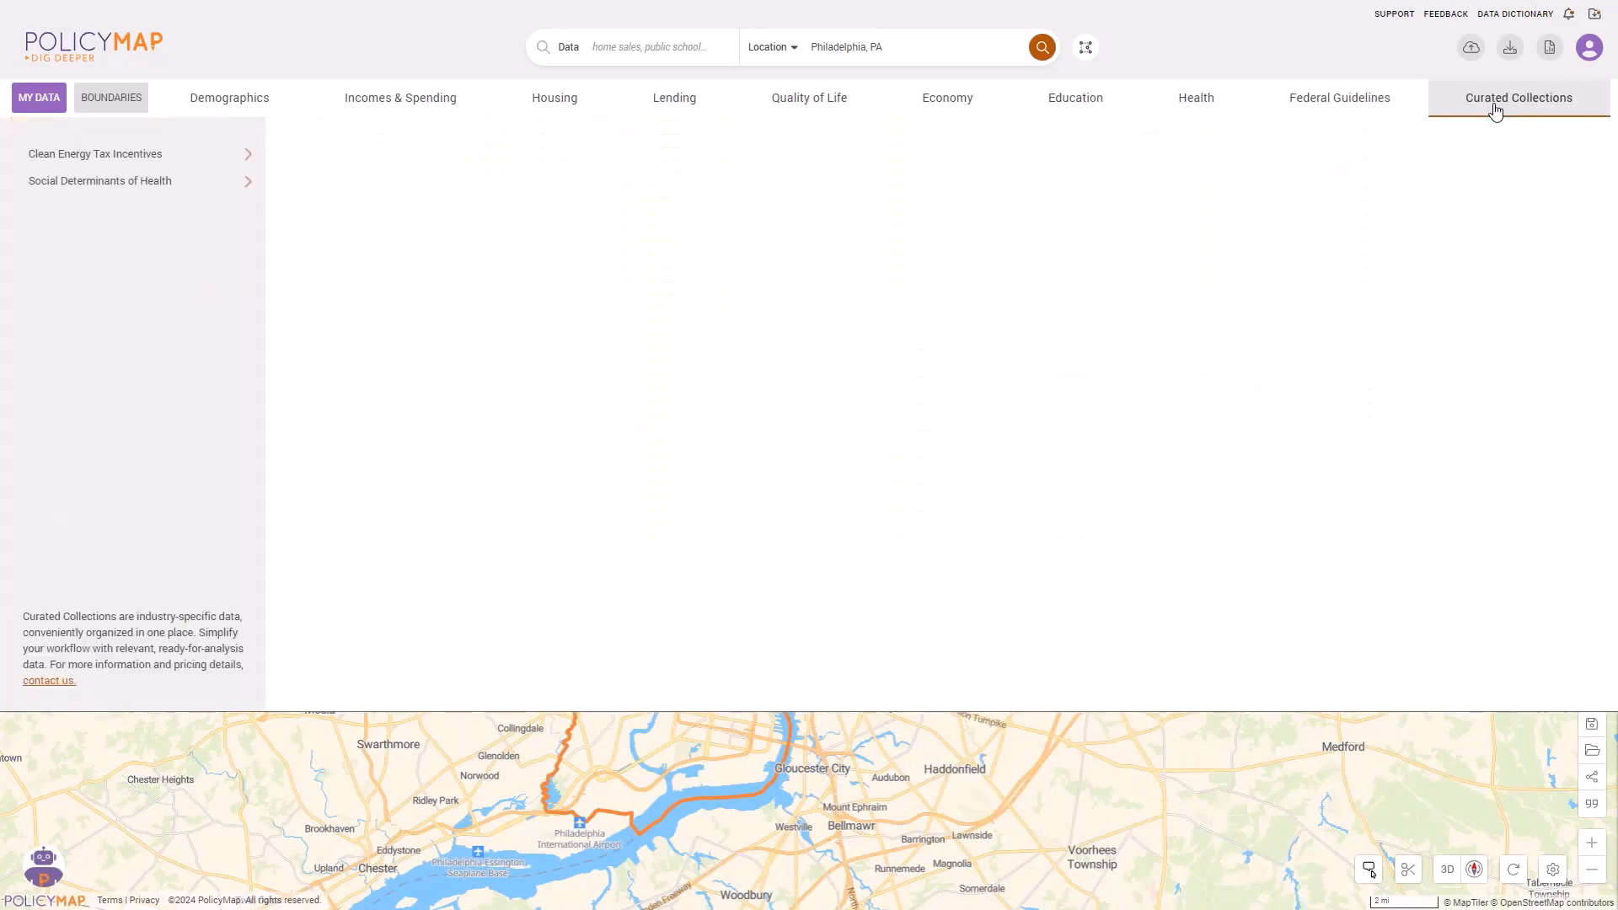
{"action": "left_click", "coordinate": [128, 190]}
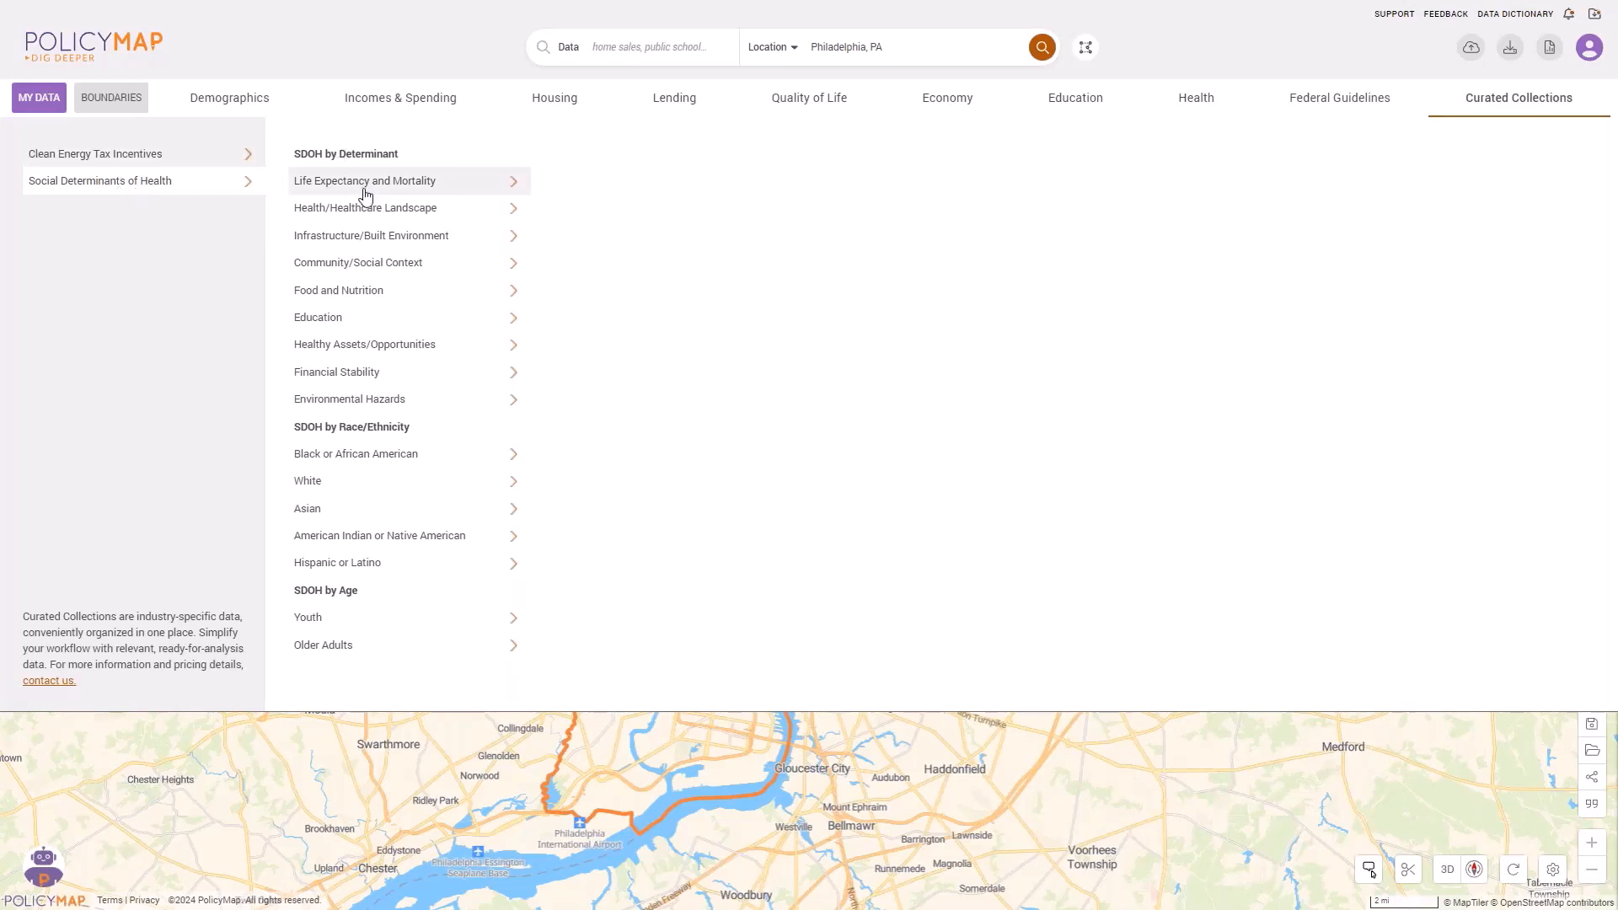
{"action": "mouse_move", "coordinate": [459, 195]}
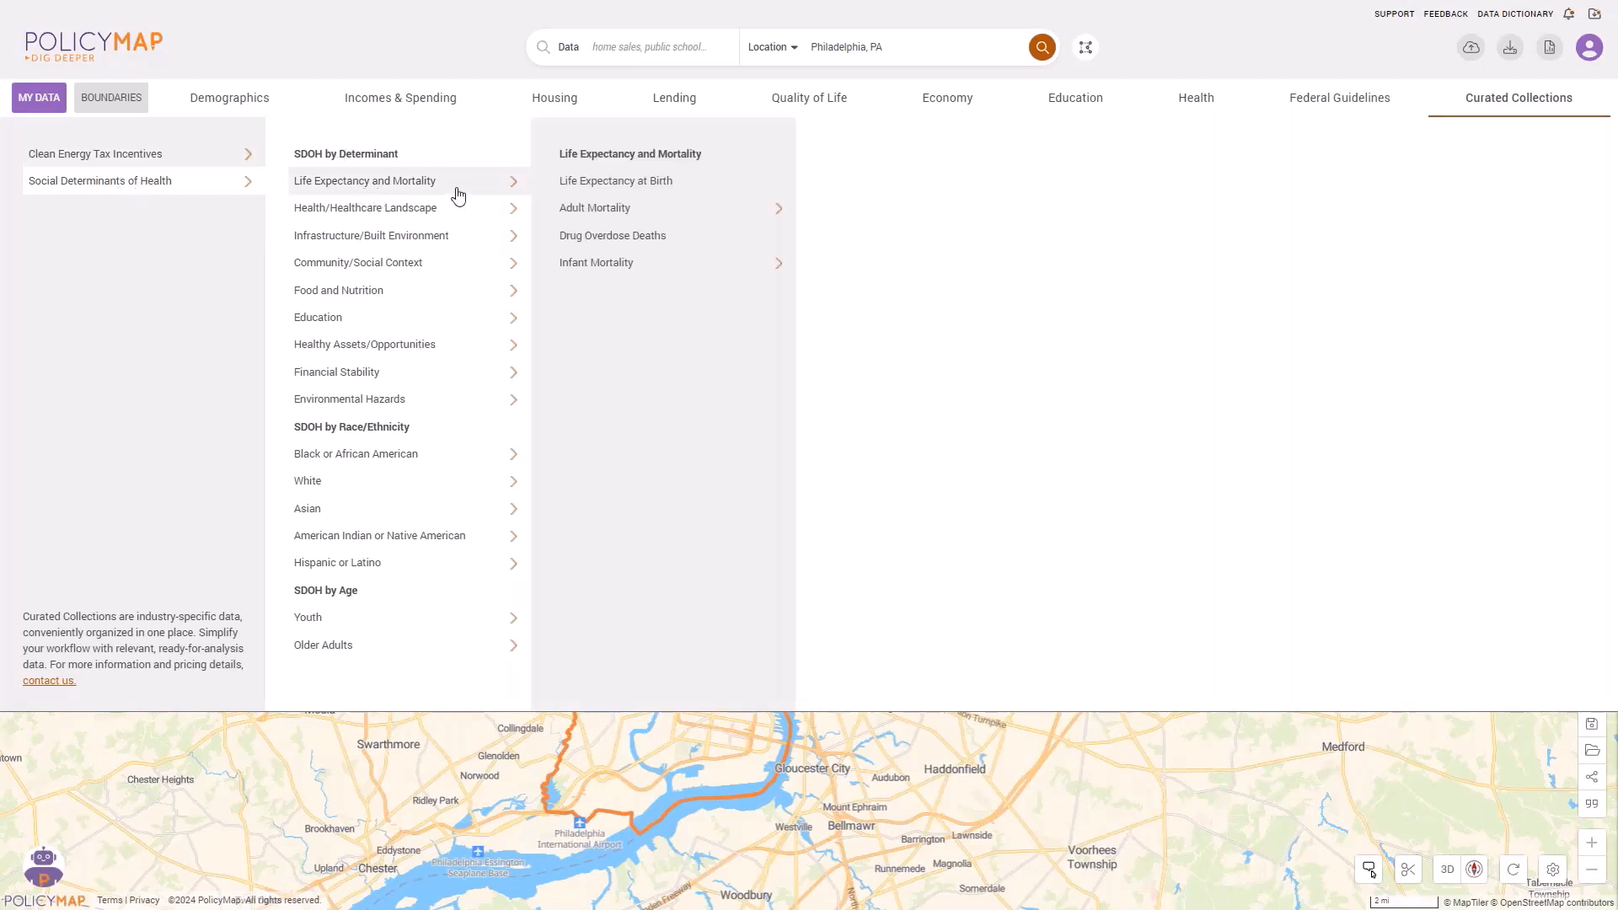
{"action": "left_click", "coordinate": [629, 183]}
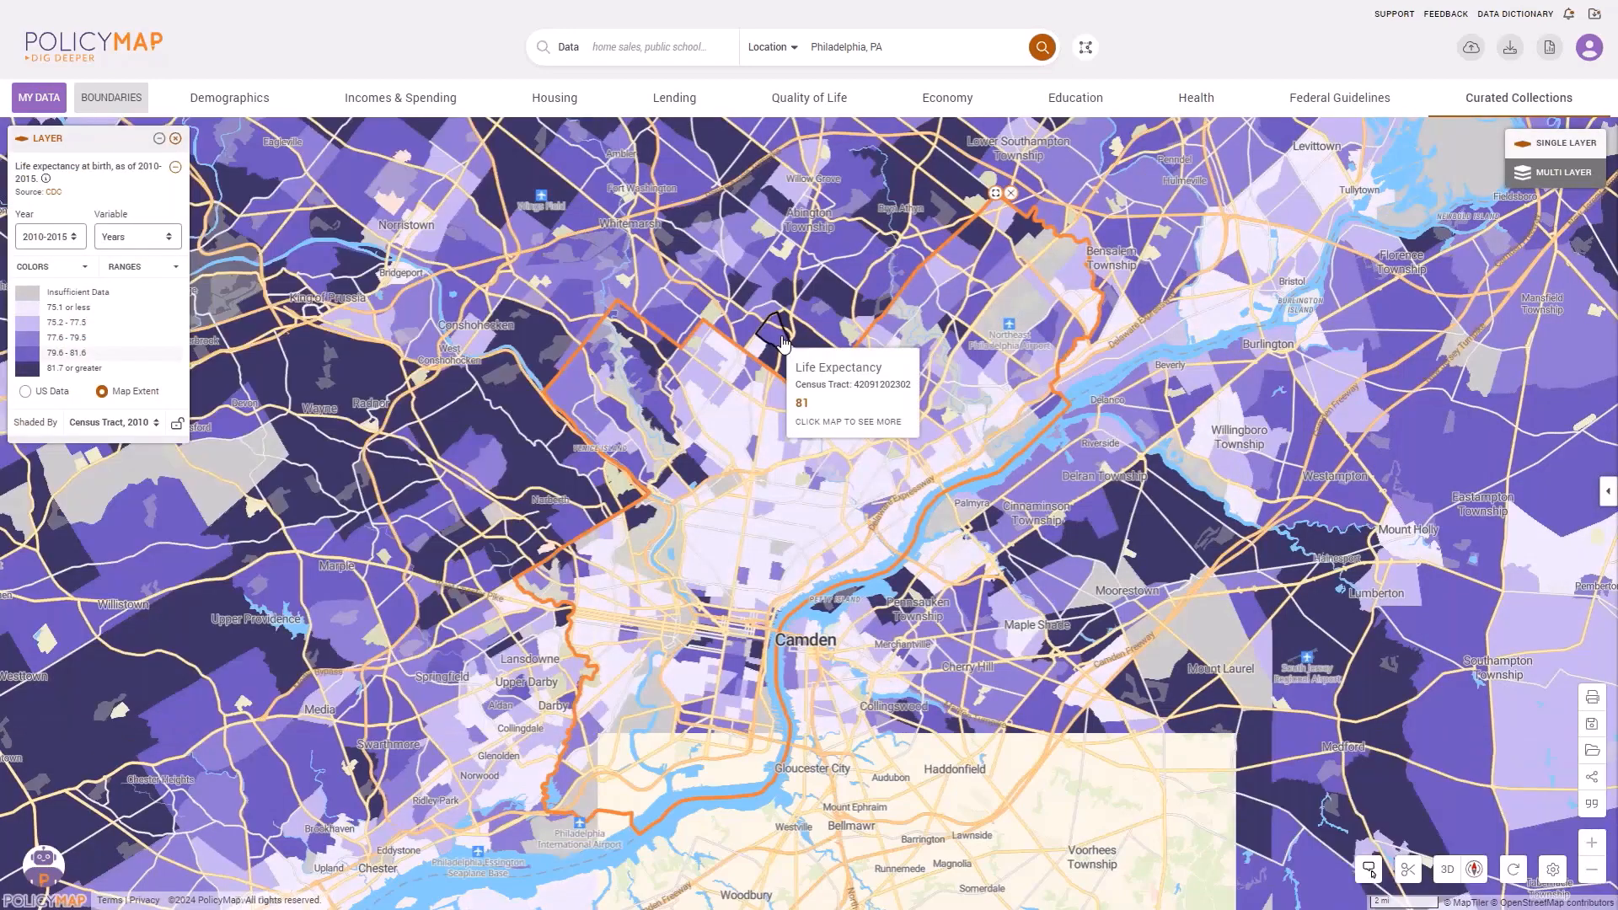
{"action": "left_click", "coordinate": [1412, 879]}
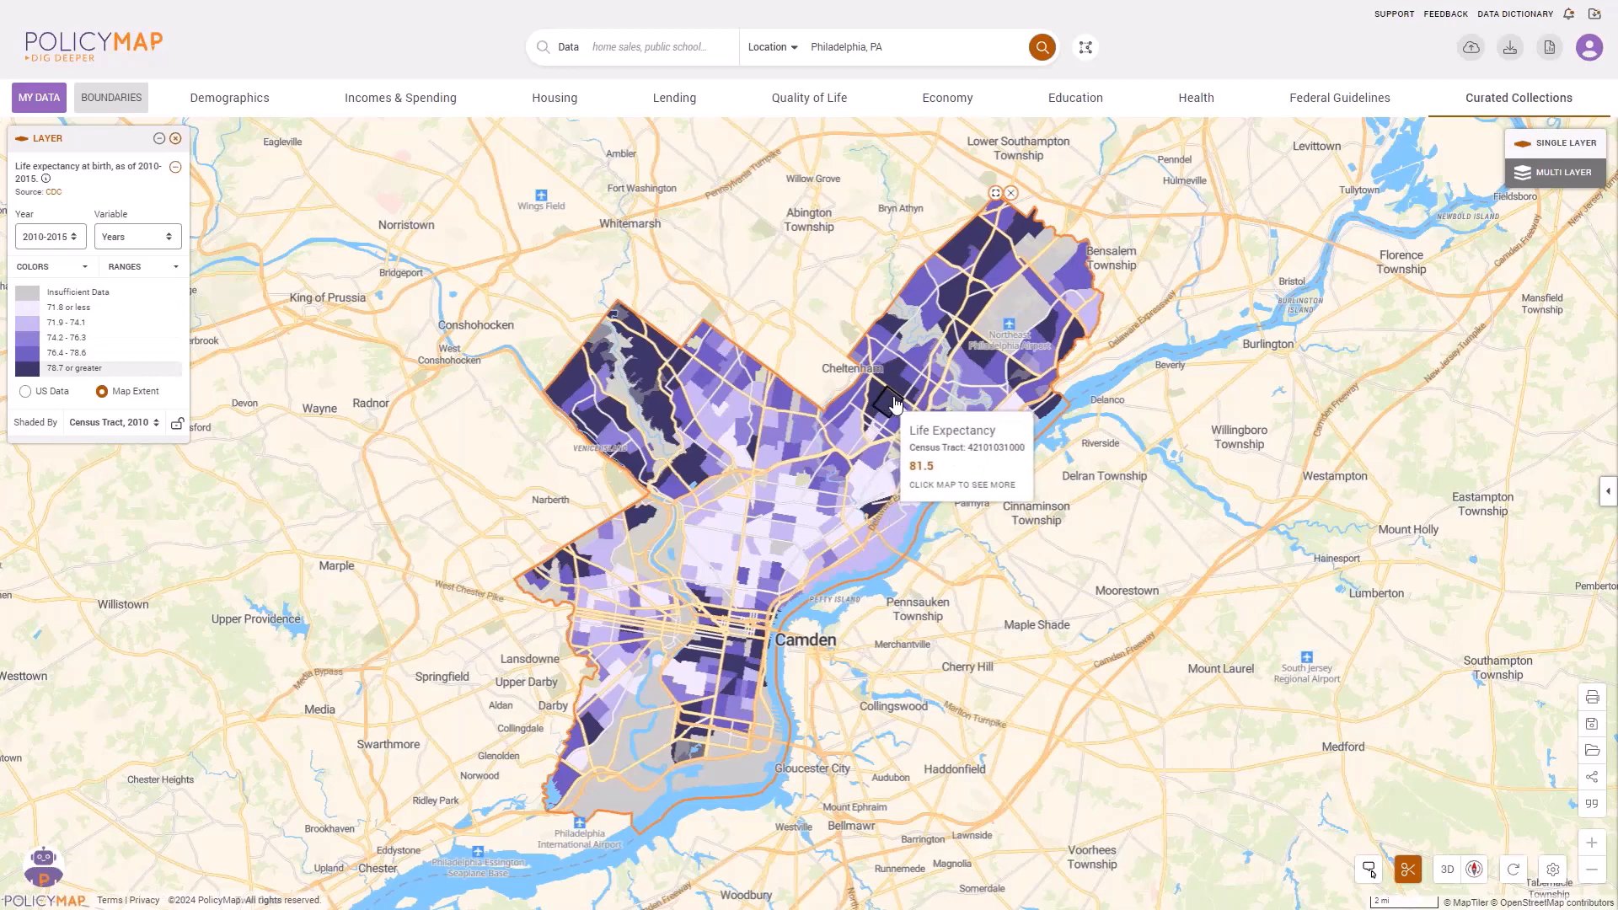
{"action": "scroll", "coordinate": [895, 406], "scroll_direction": "up", "scroll_amount": 2}
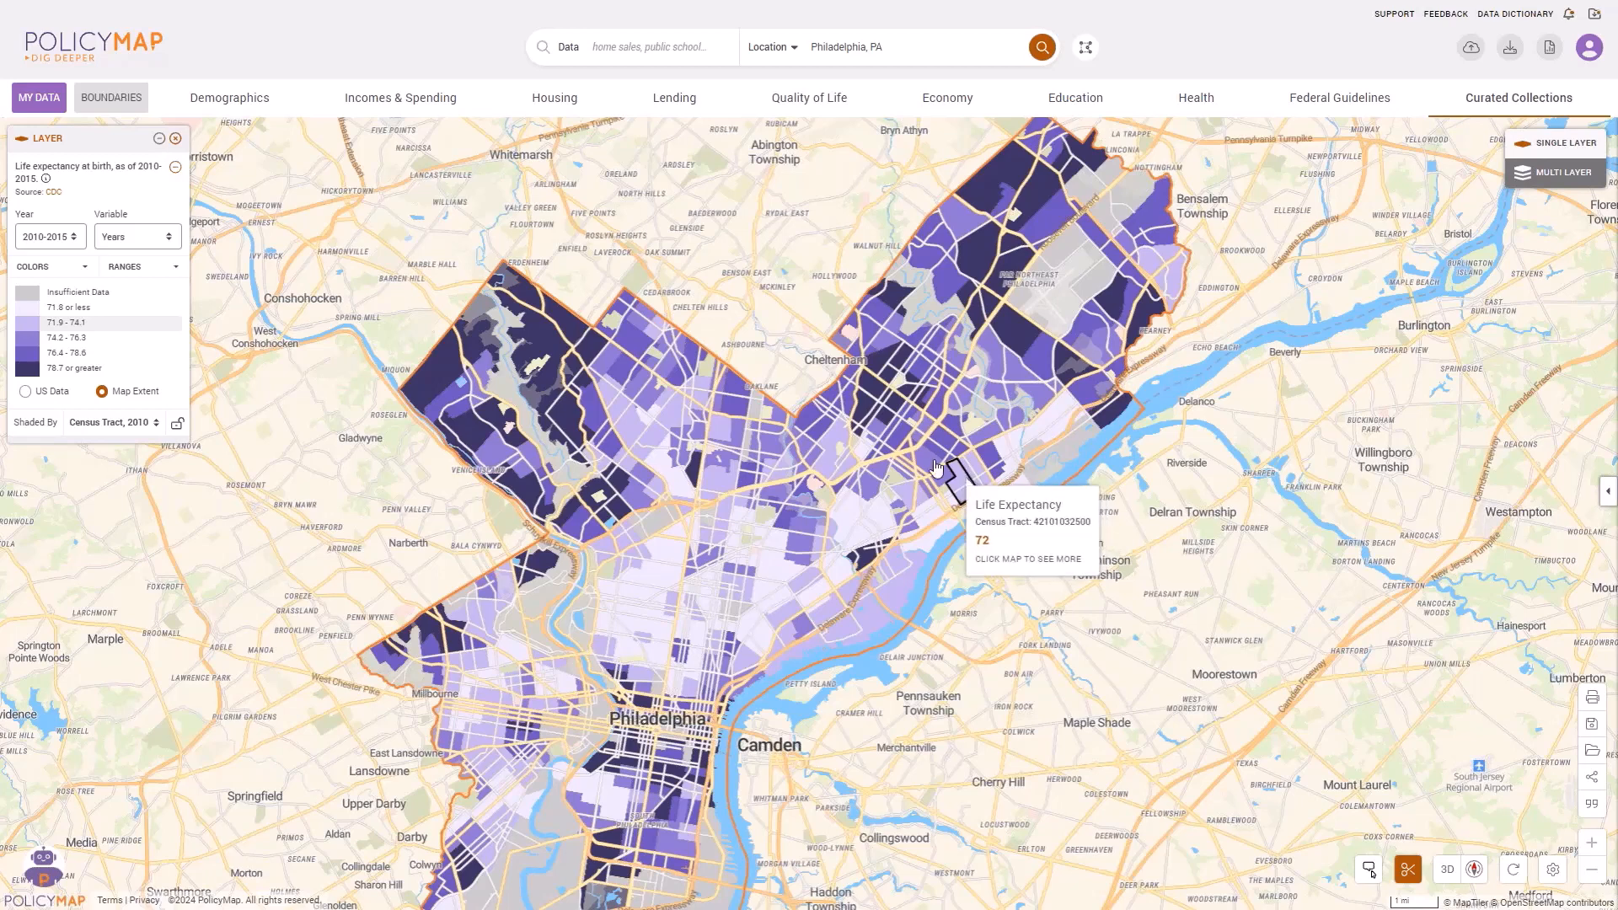
Browse the Social Determinants of Health mortality and healthcare categories, and map Diabetes among the adult population's chronic conditions.
{"action": "left_click", "coordinate": [1503, 104]}
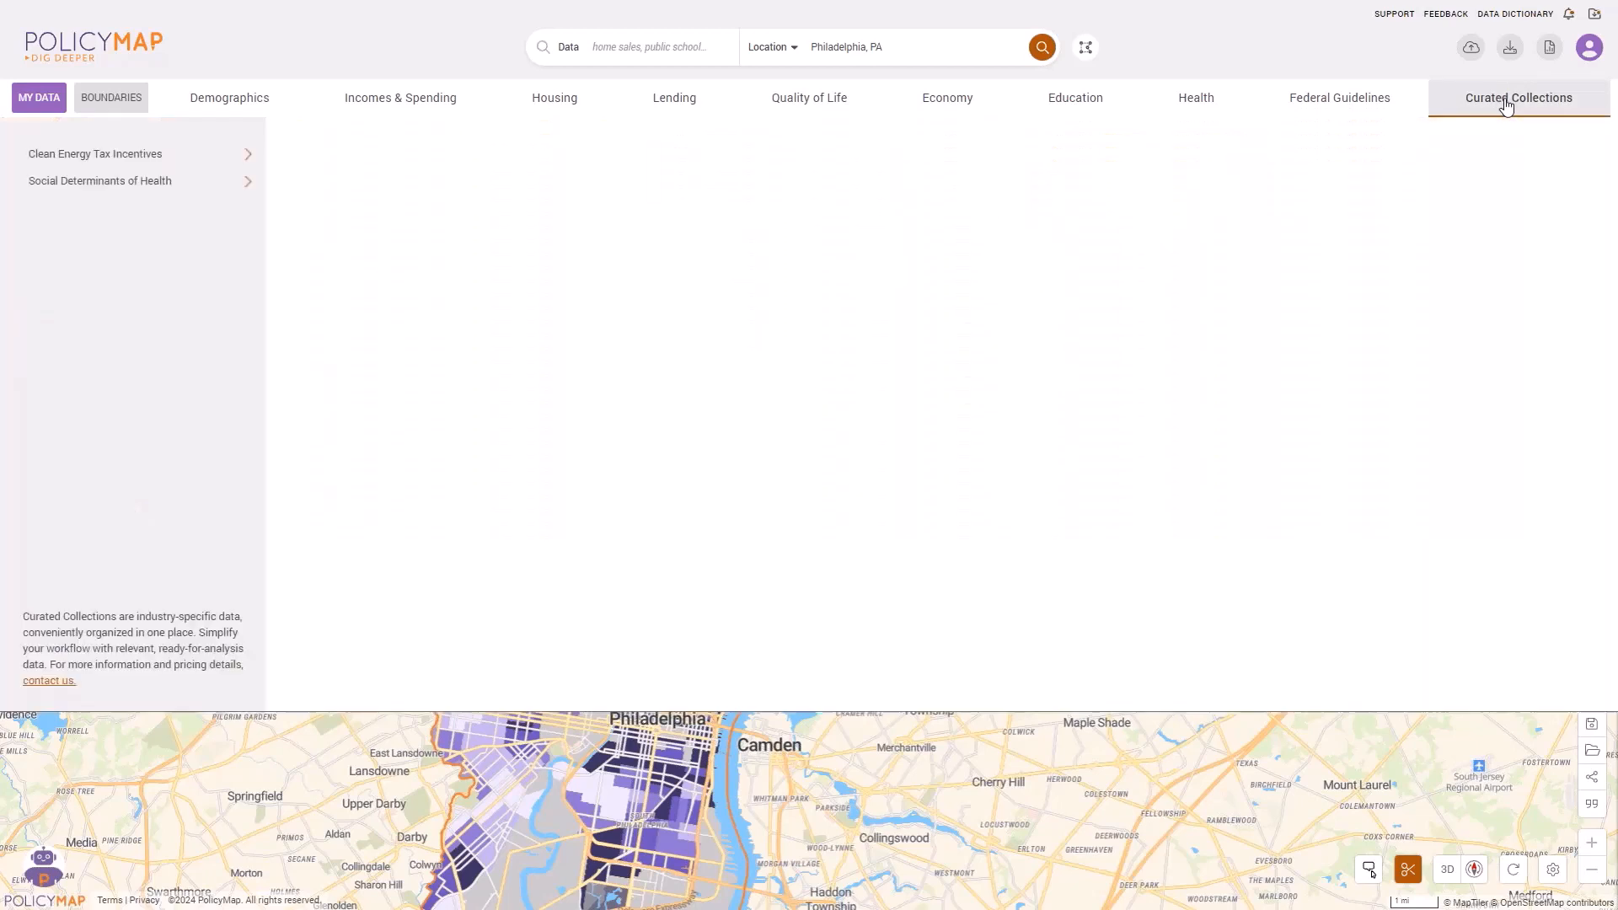
{"action": "left_click", "coordinate": [206, 185]}
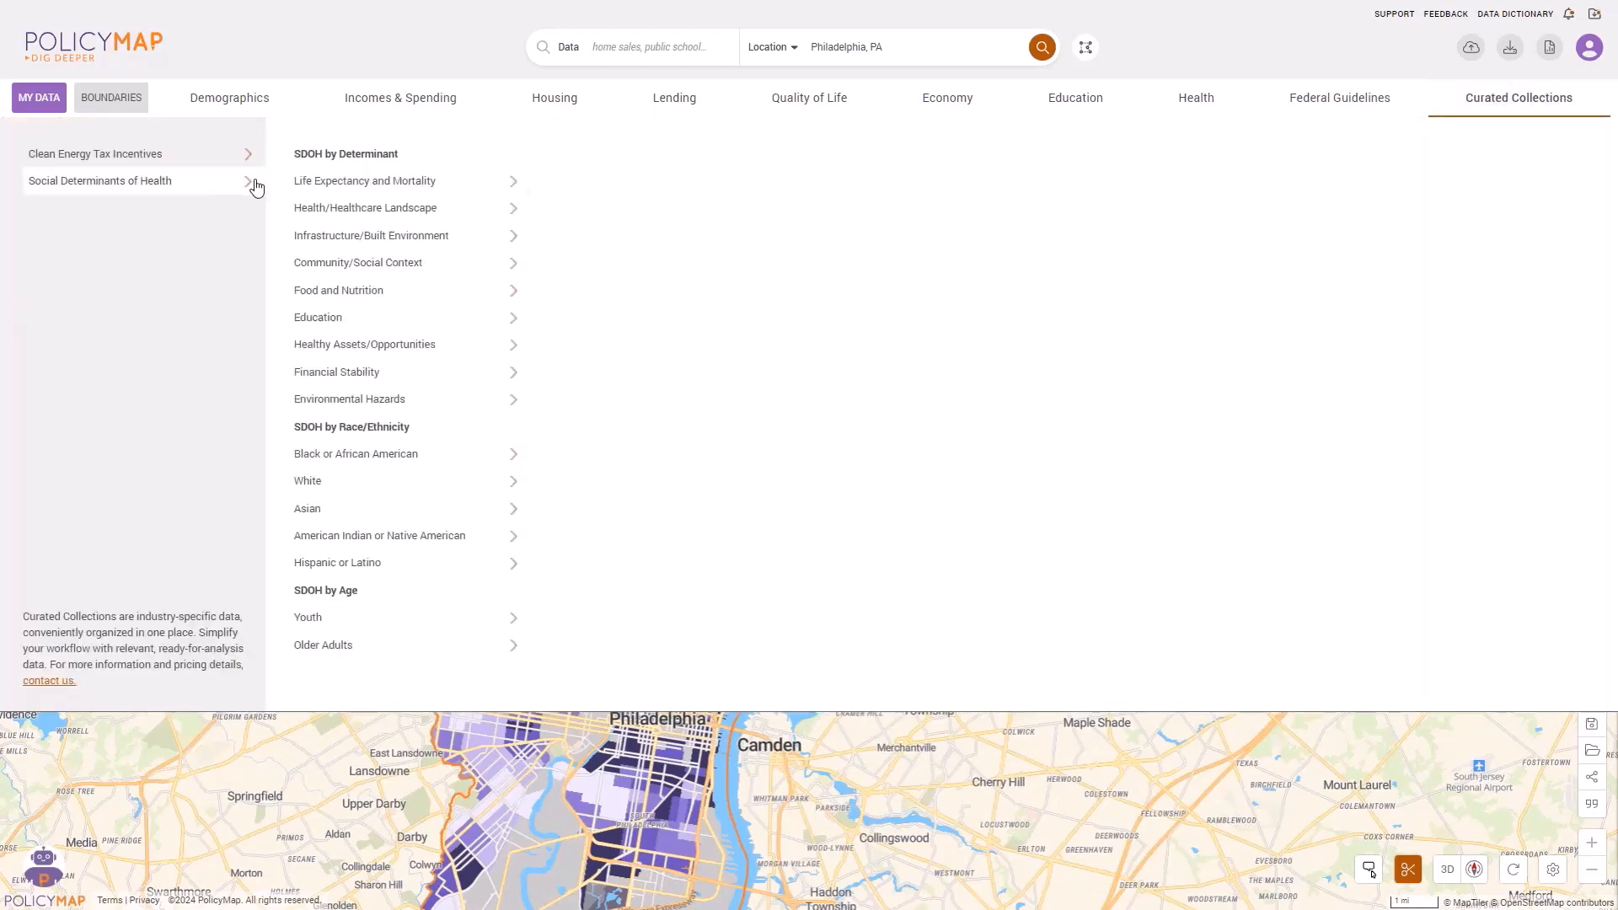
{"action": "left_click", "coordinate": [397, 190]}
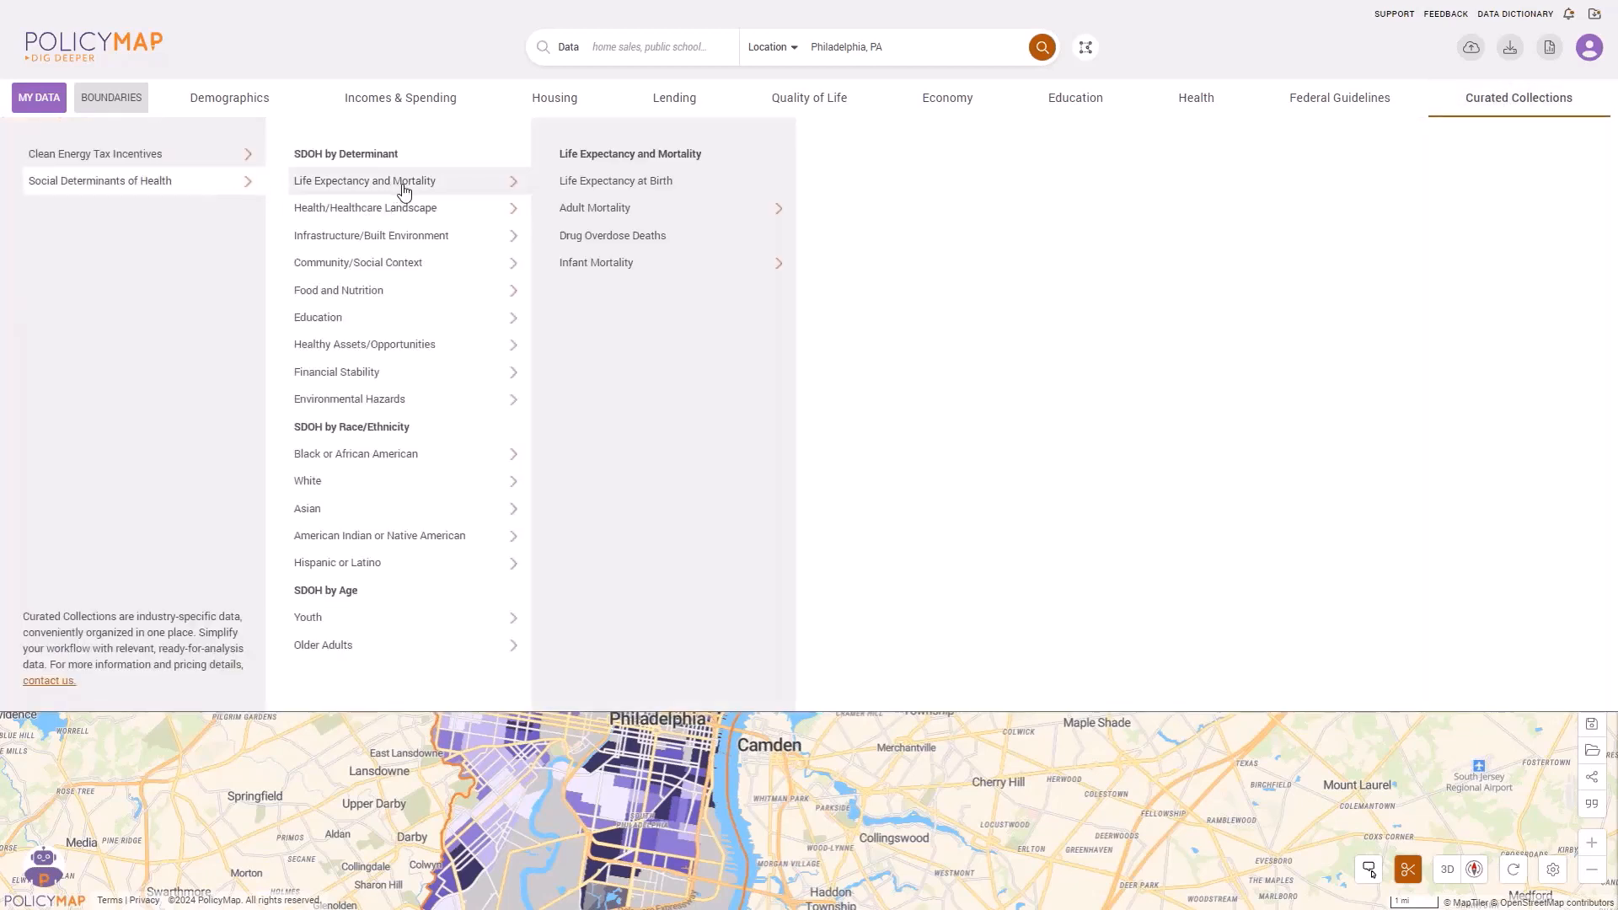
{"action": "left_click", "coordinate": [598, 212]}
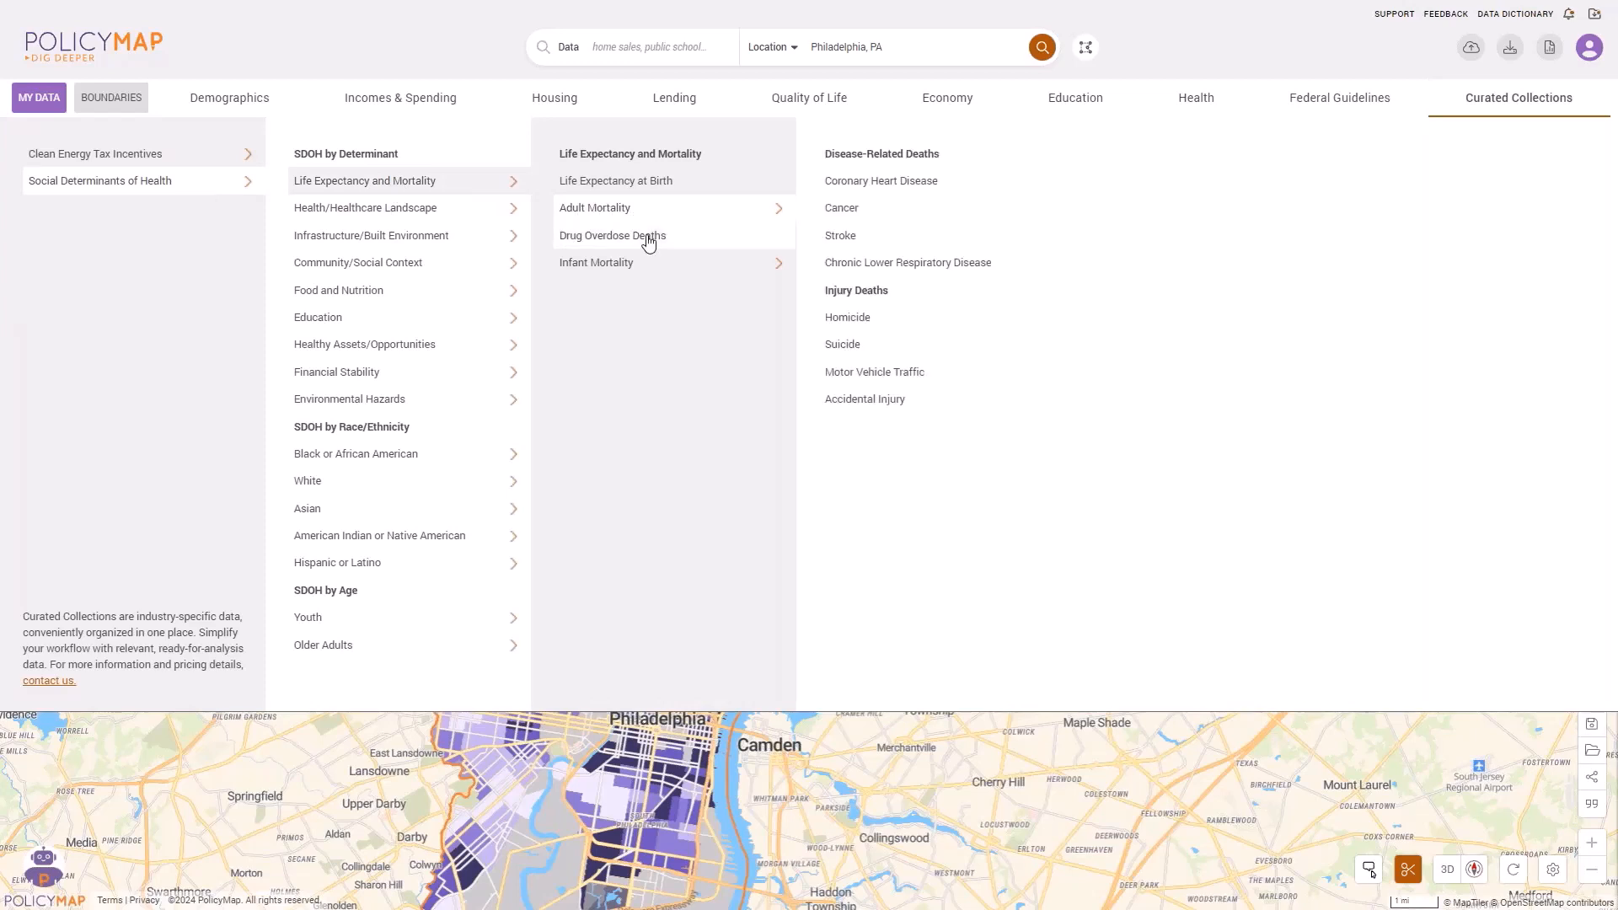
{"action": "mouse_move", "coordinate": [658, 265]}
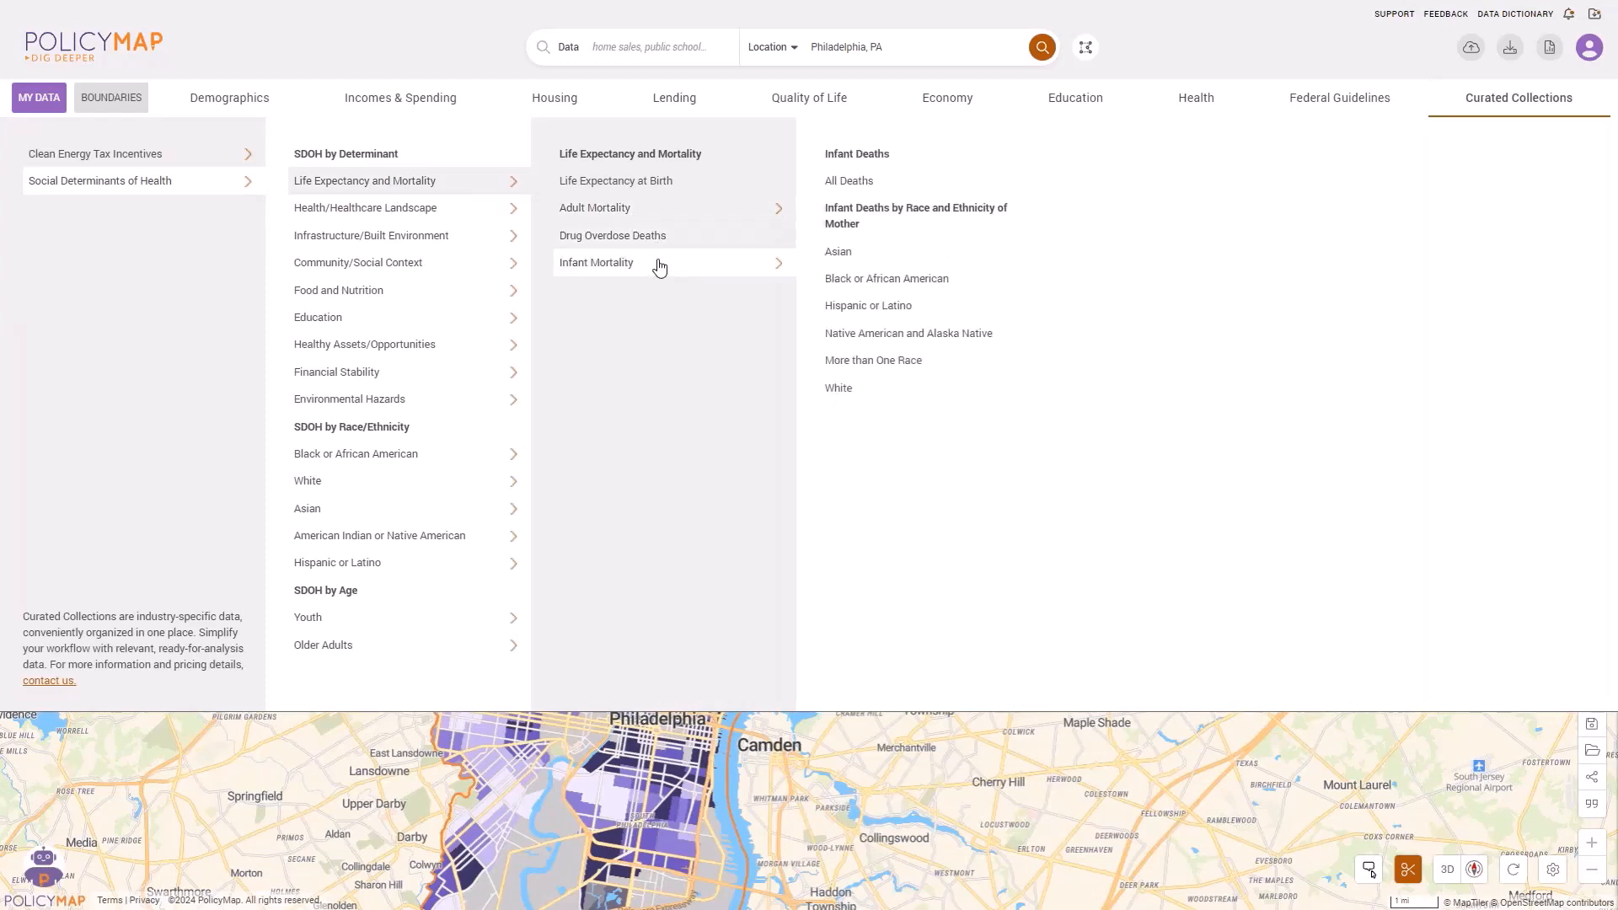
{"action": "mouse_move", "coordinate": [446, 227]}
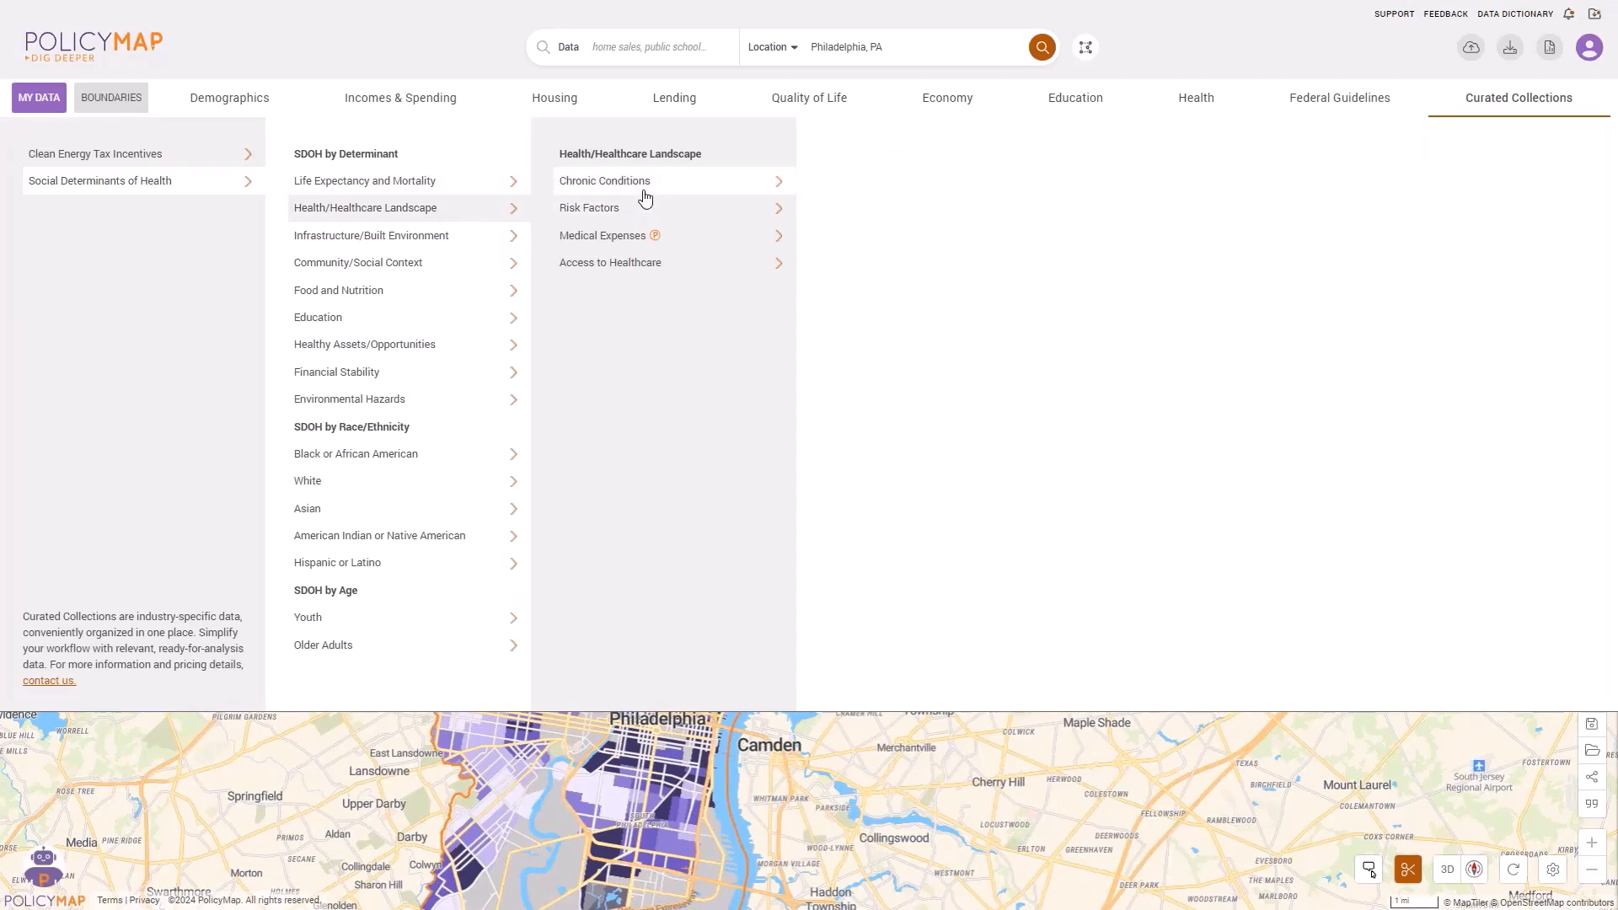
{"action": "mouse_move", "coordinate": [643, 193]}
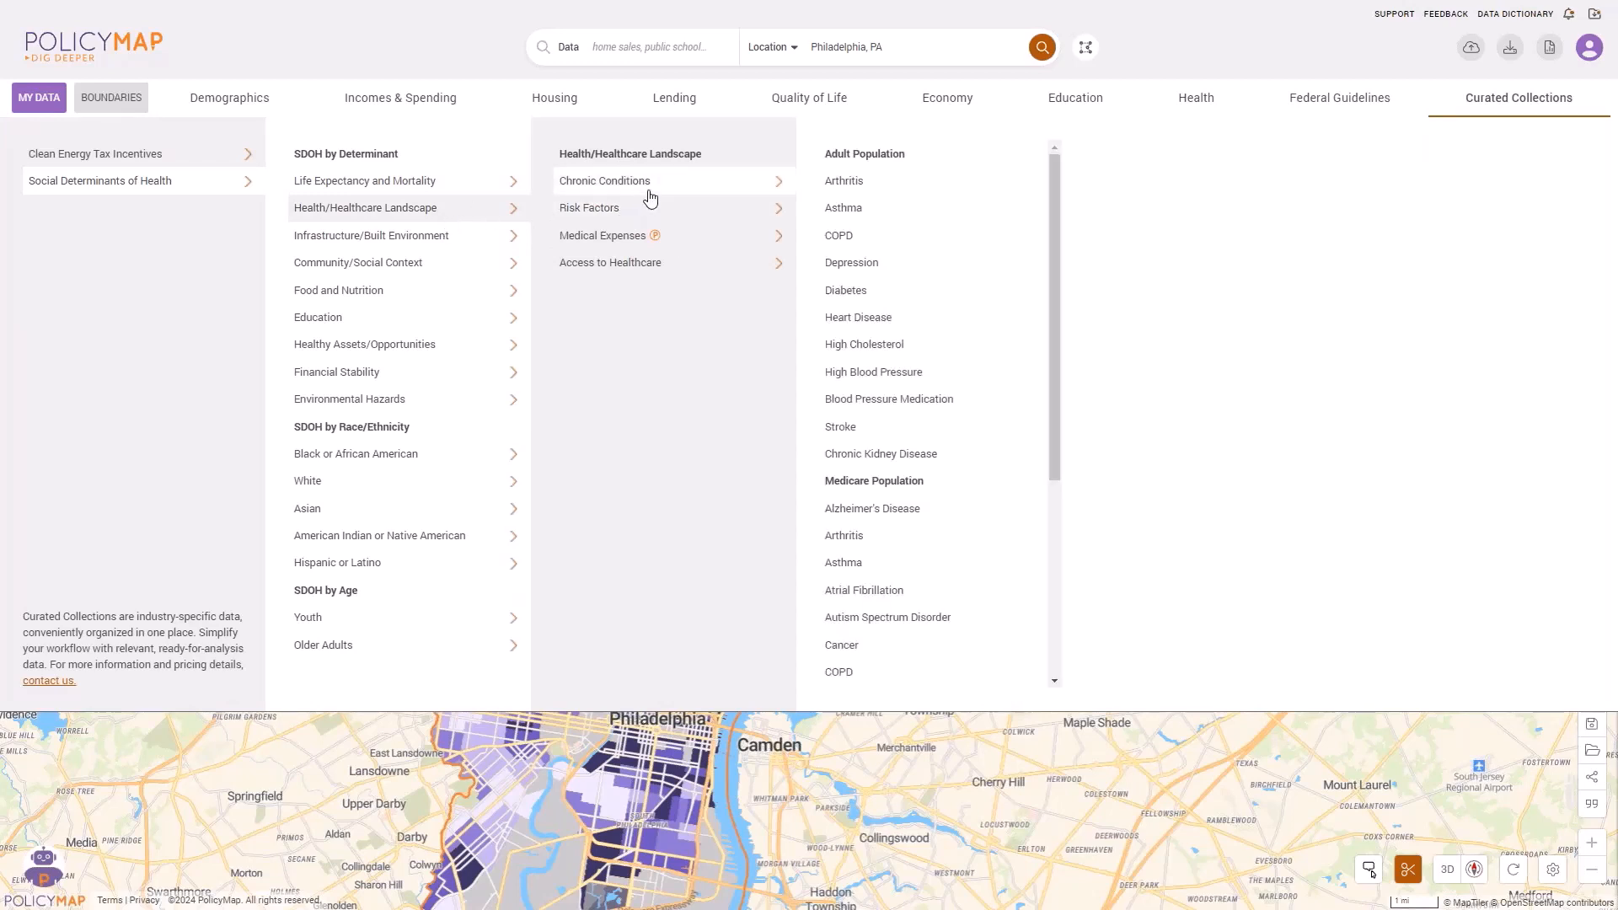
{"action": "left_click", "coordinate": [889, 294]}
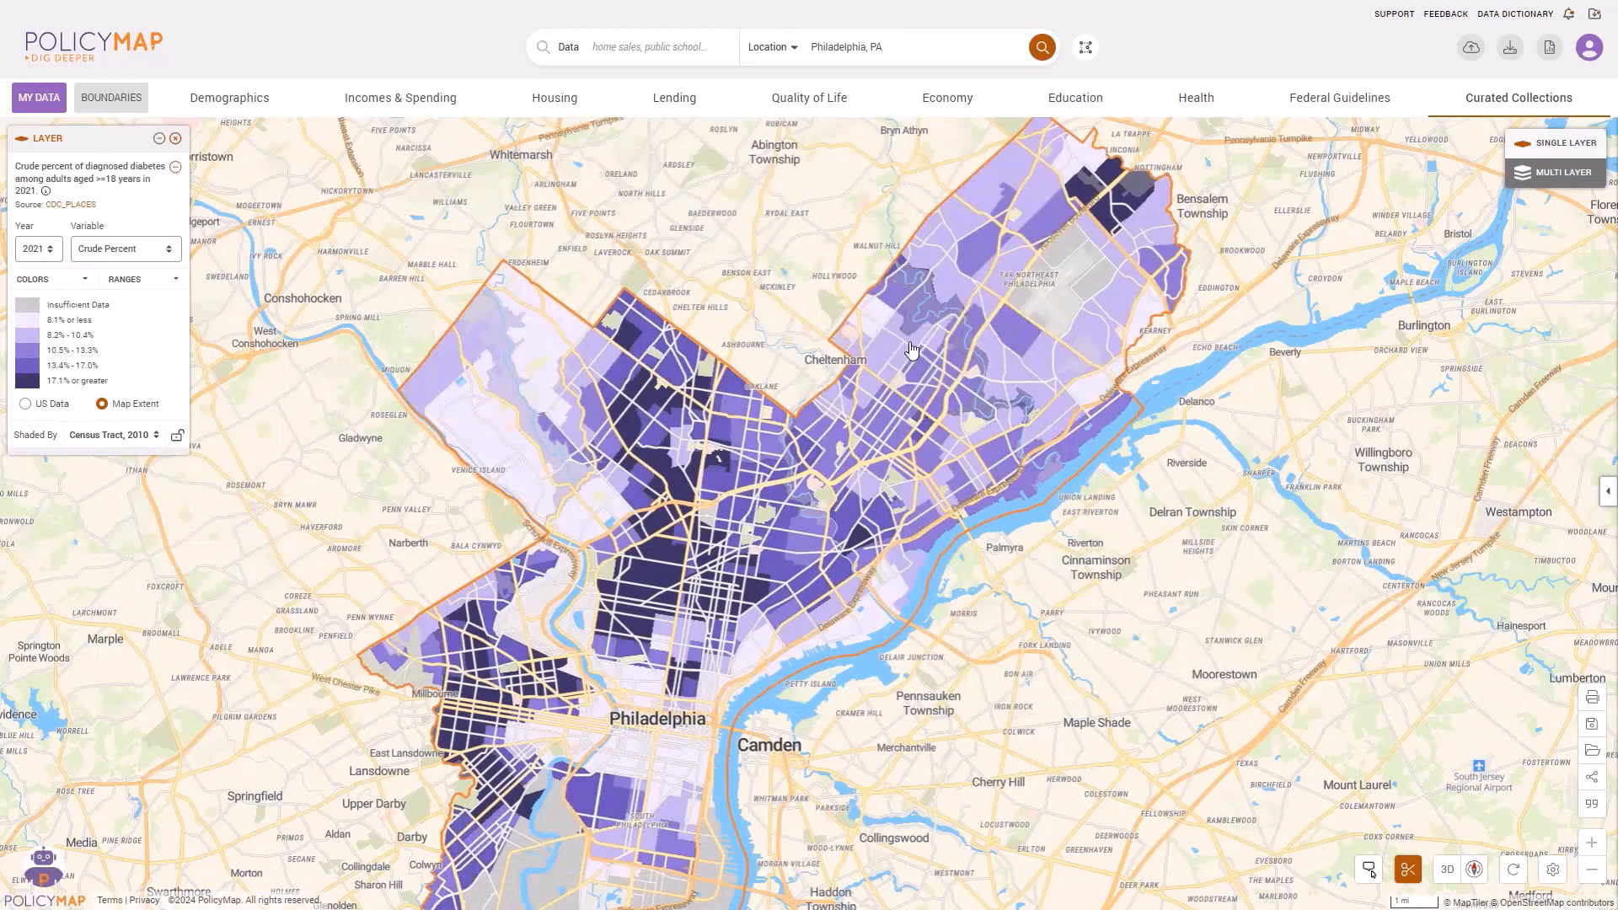
Switch the diabetes map to multi-layer mode and set the lower limit of its range to 10%.
{"action": "mouse_move", "coordinate": [866, 498]}
{"action": "scroll", "coordinate": [866, 498], "scroll_direction": "down", "scroll_amount": 1}
{"action": "scroll", "coordinate": [867, 499], "scroll_direction": "down", "scroll_amount": 1}
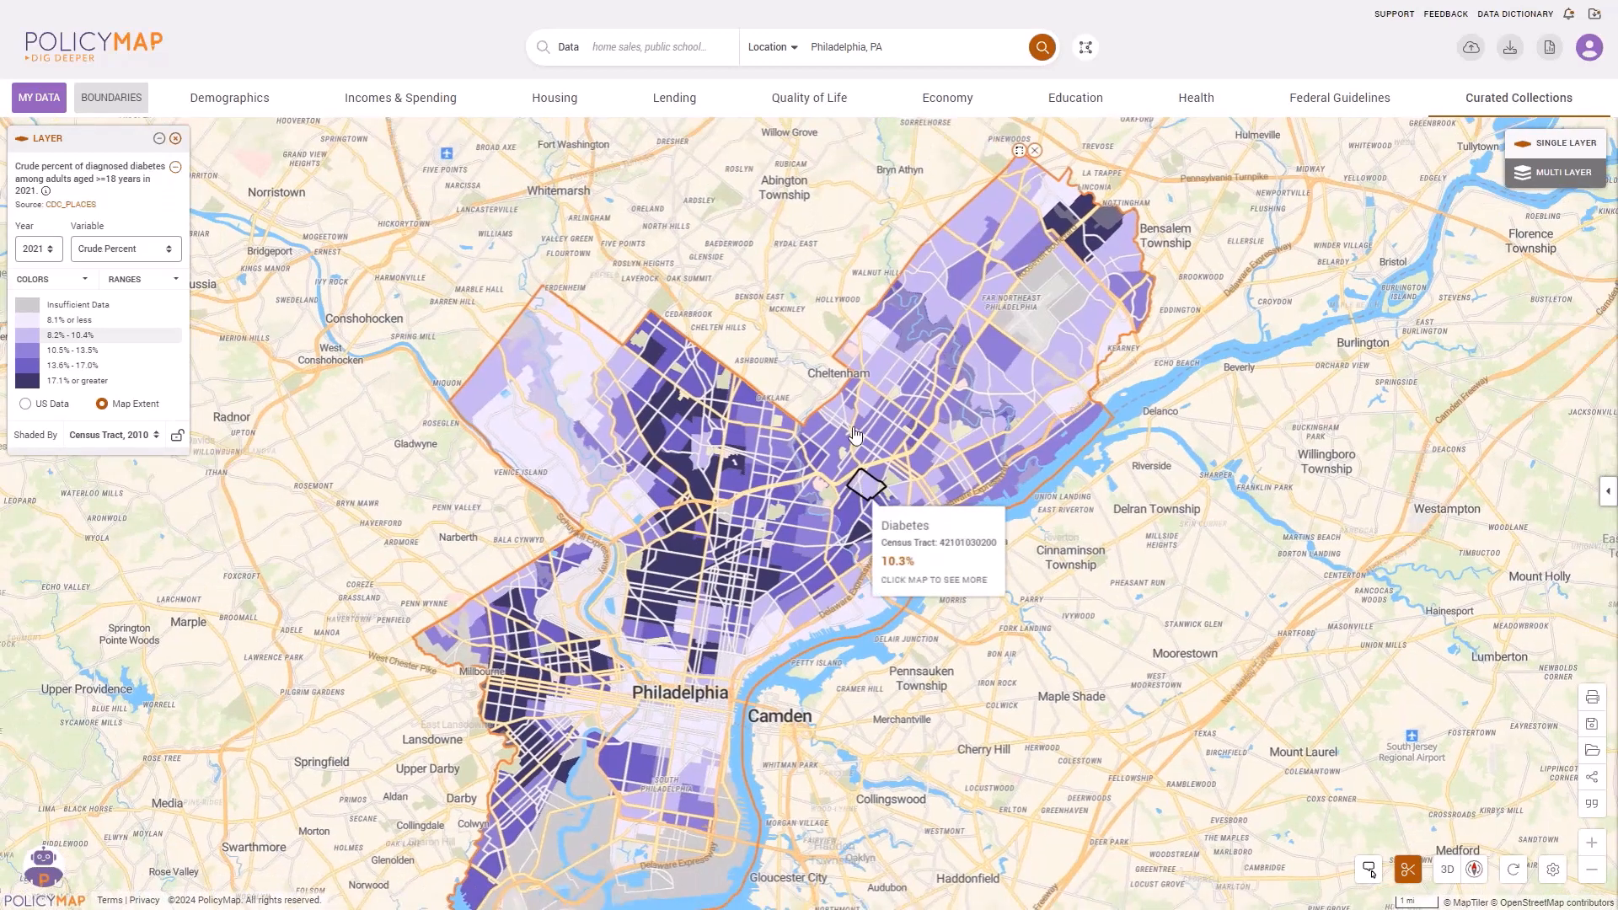
{"action": "left_click_drag", "start_coordinate": [868, 500], "coordinate": [869, 446]}
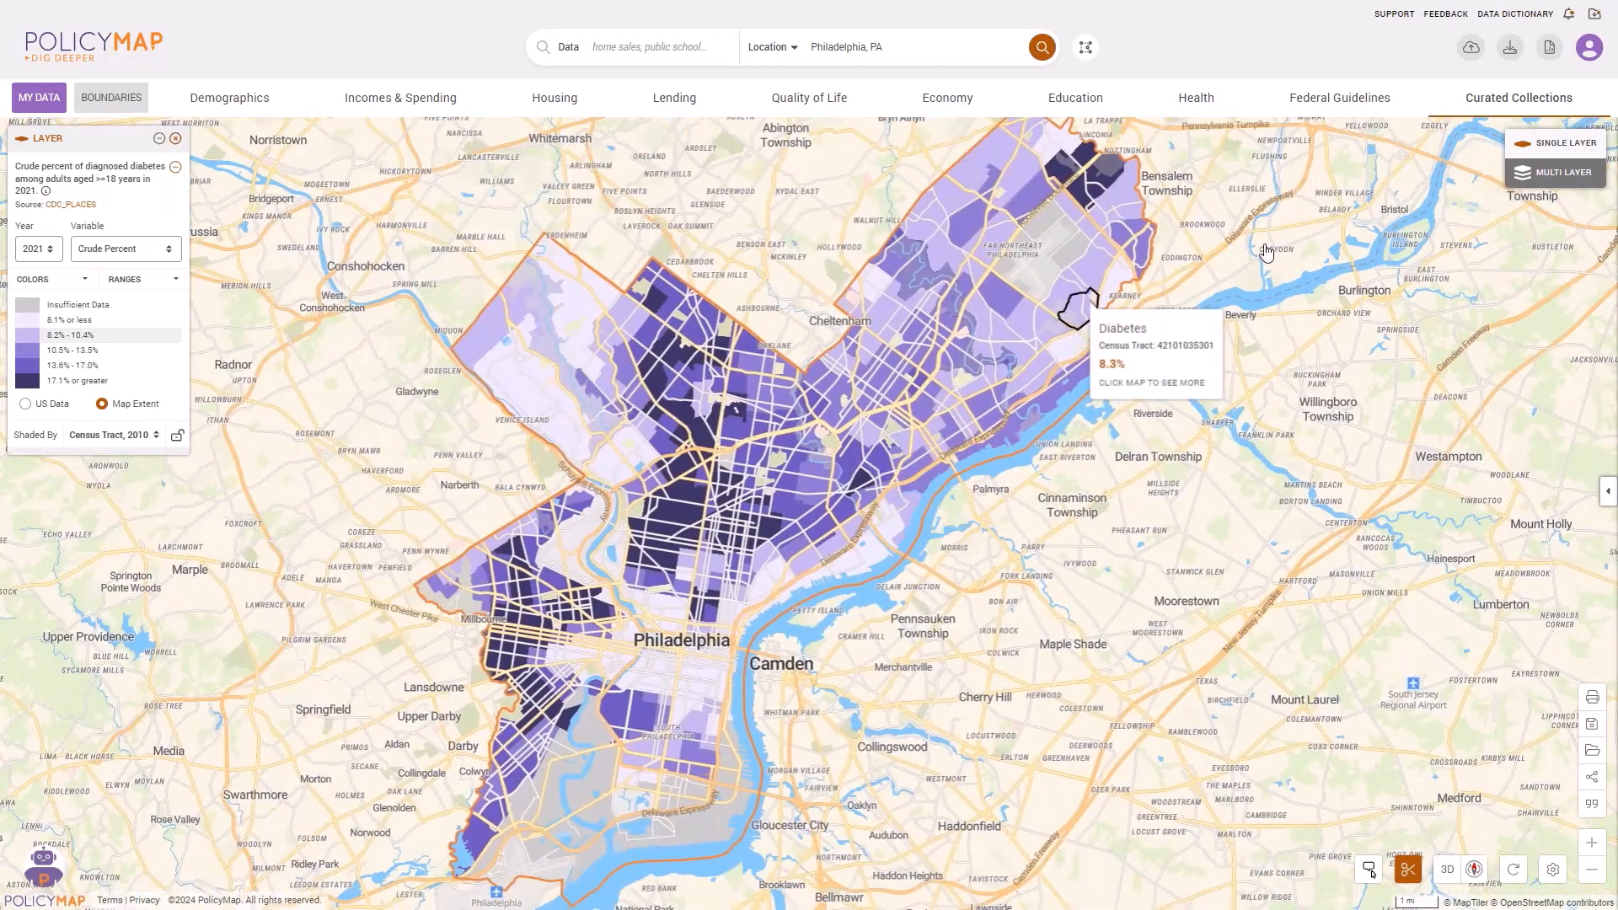
{"action": "left_click", "coordinate": [1543, 184]}
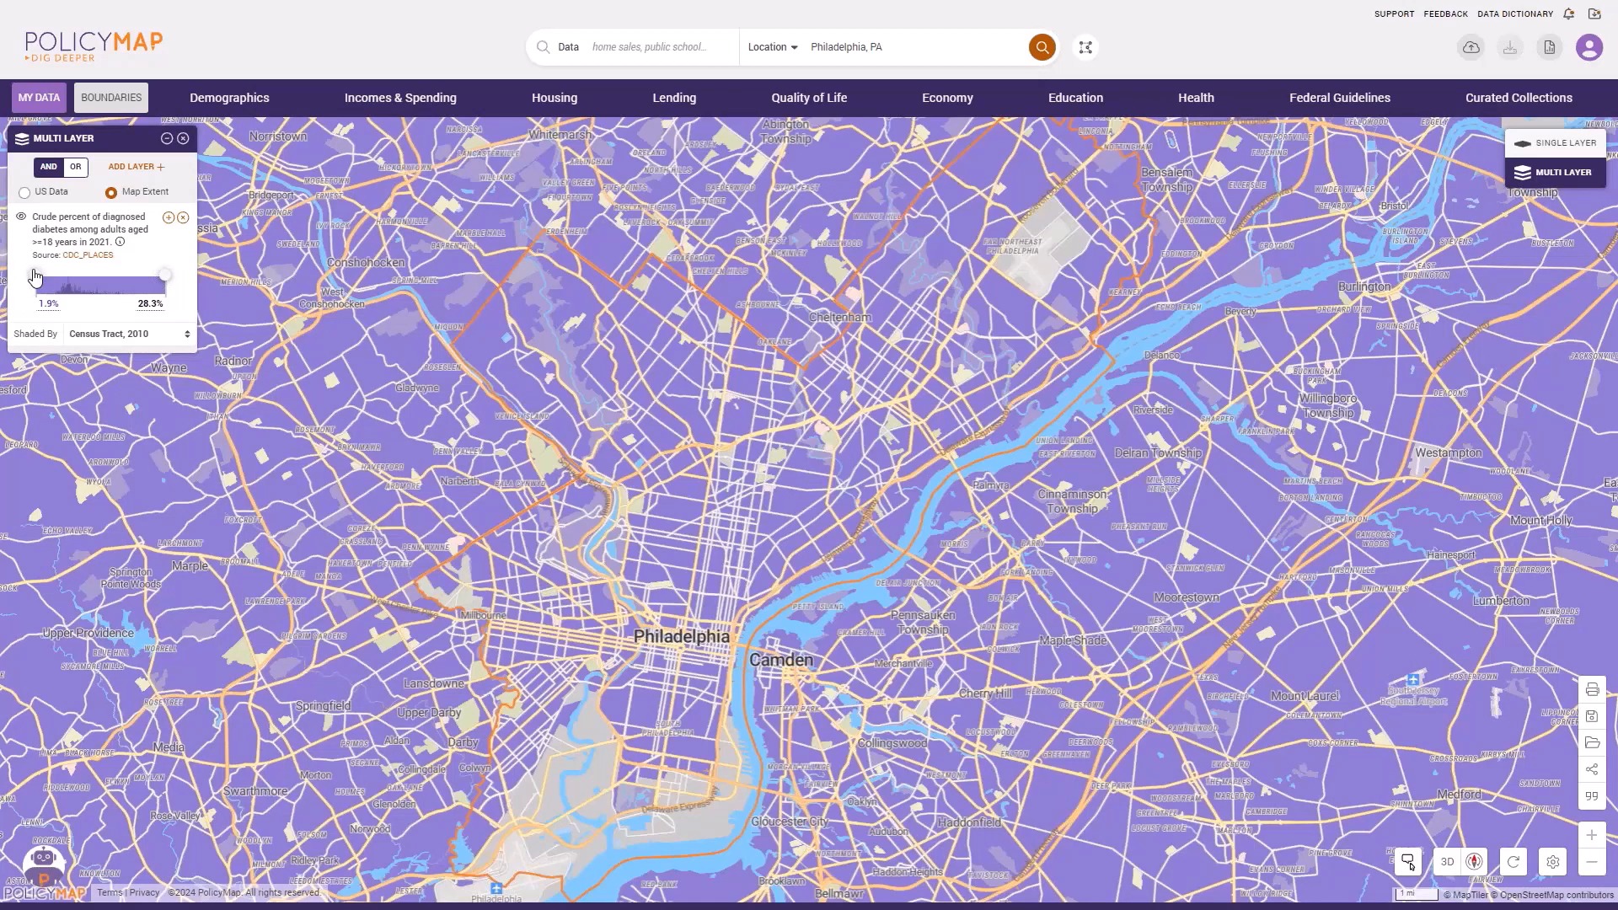
{"action": "left_click_drag", "start_coordinate": [63, 266], "coordinate": [76, 278]}
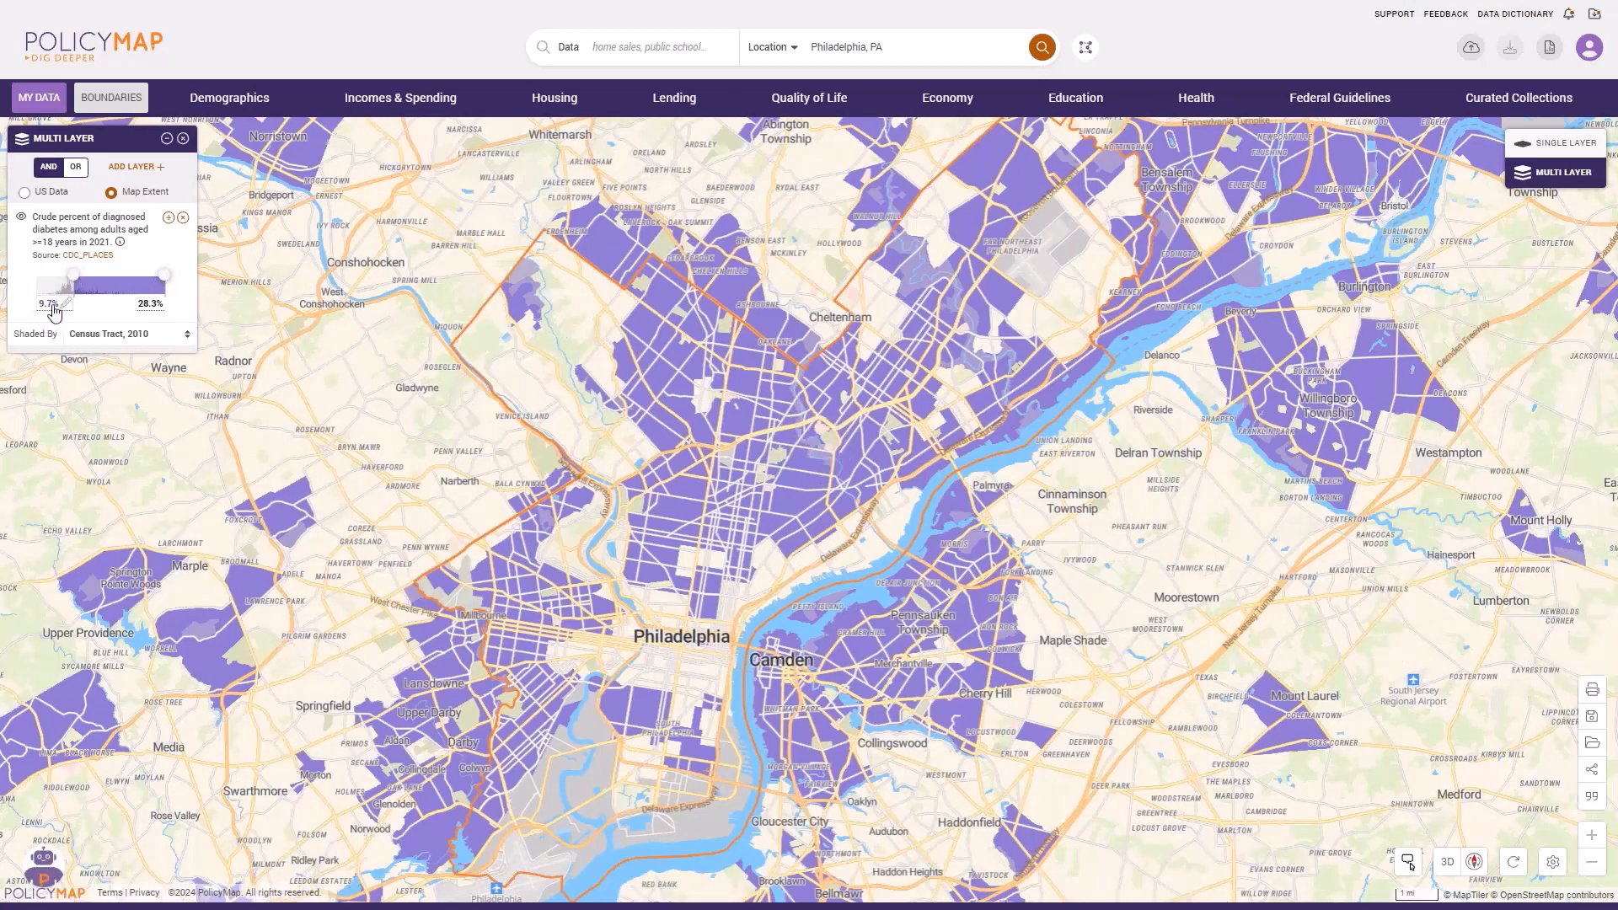
{"action": "left_click", "coordinate": [52, 305]}
{"action": "left_click_drag", "start_coordinate": [53, 305], "coordinate": [22, 308]}
{"action": "type", "text": "10"}
{"action": "key", "text": "Return"}
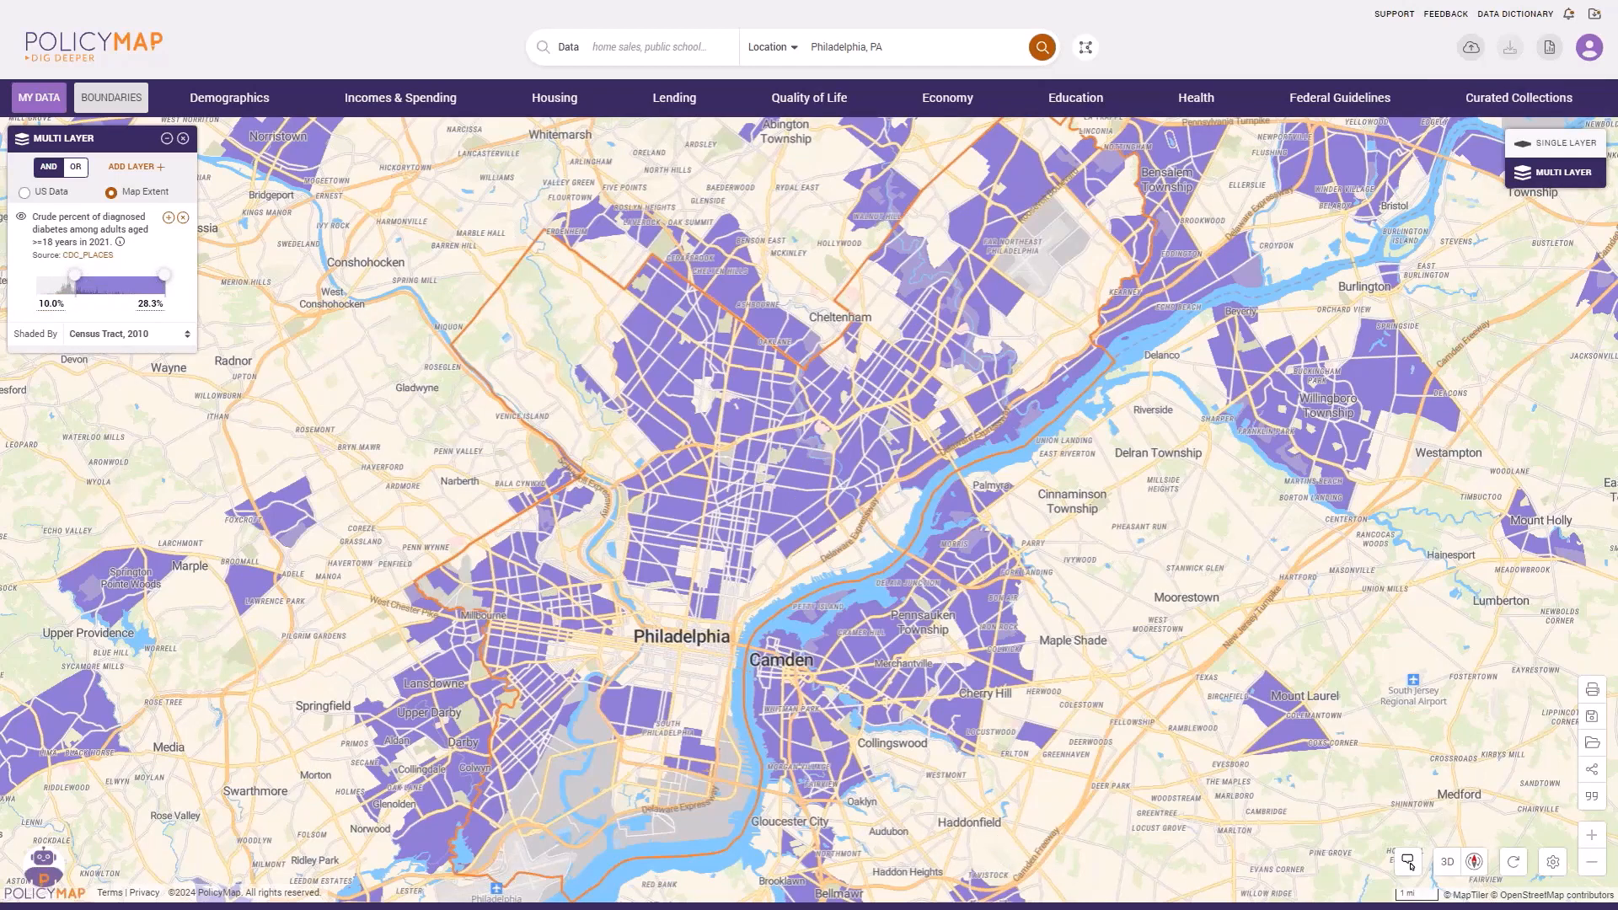
Add the adult population's COPD data from Chronic Conditions as a second layer and raise its lower limit to 6.7%.
{"action": "left_click", "coordinate": [1518, 98]}
{"action": "left_click", "coordinate": [224, 183]}
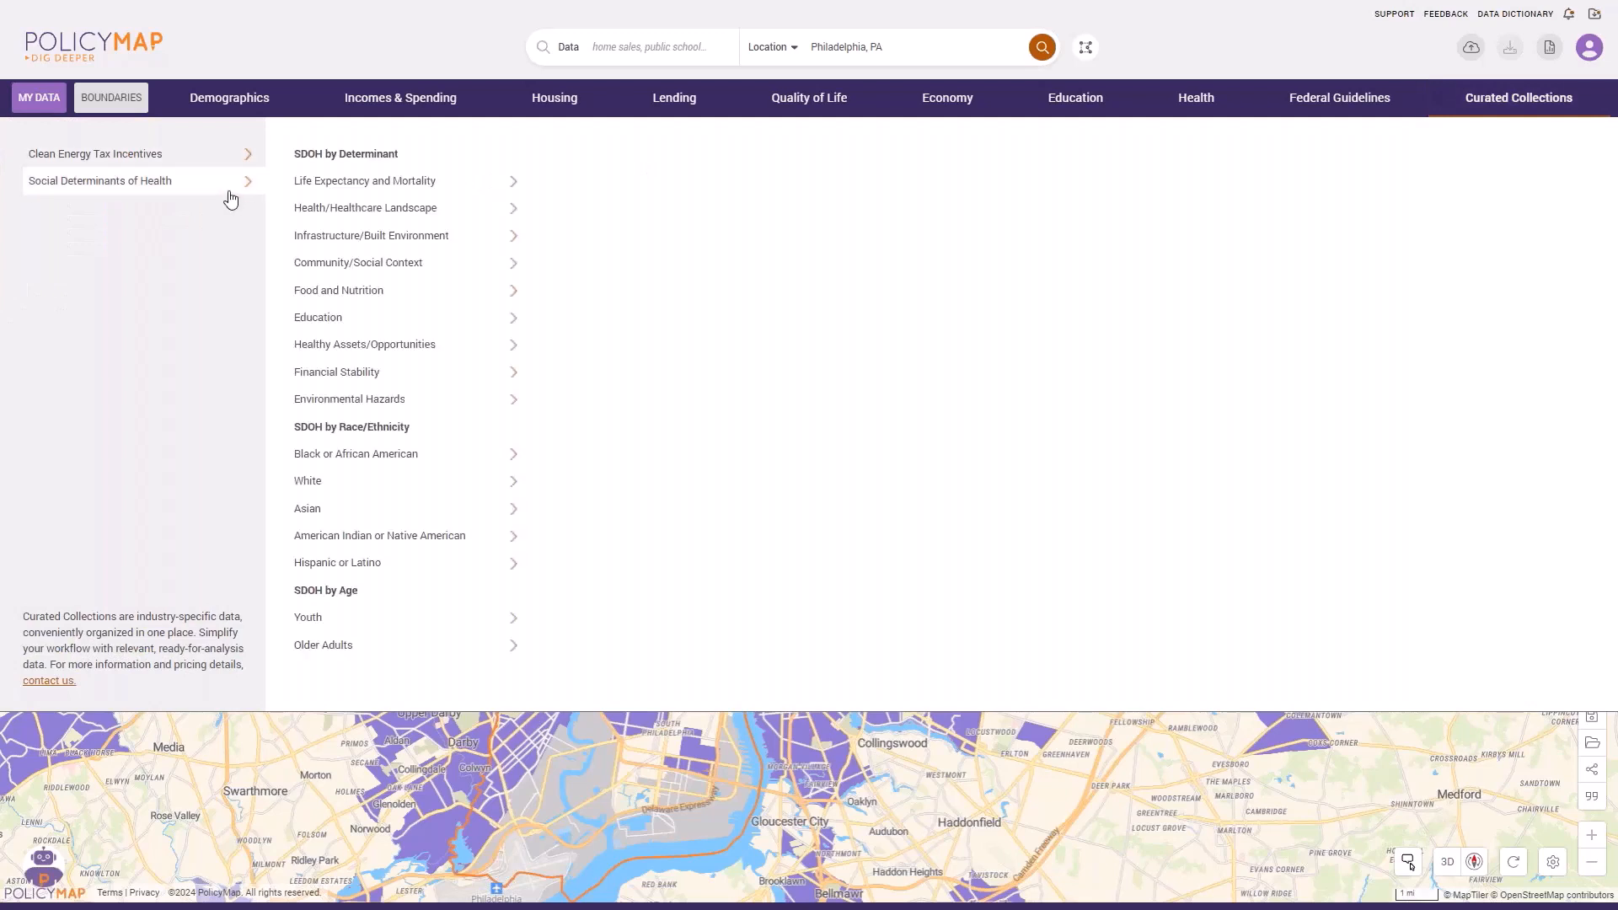
{"action": "left_click", "coordinate": [396, 208]}
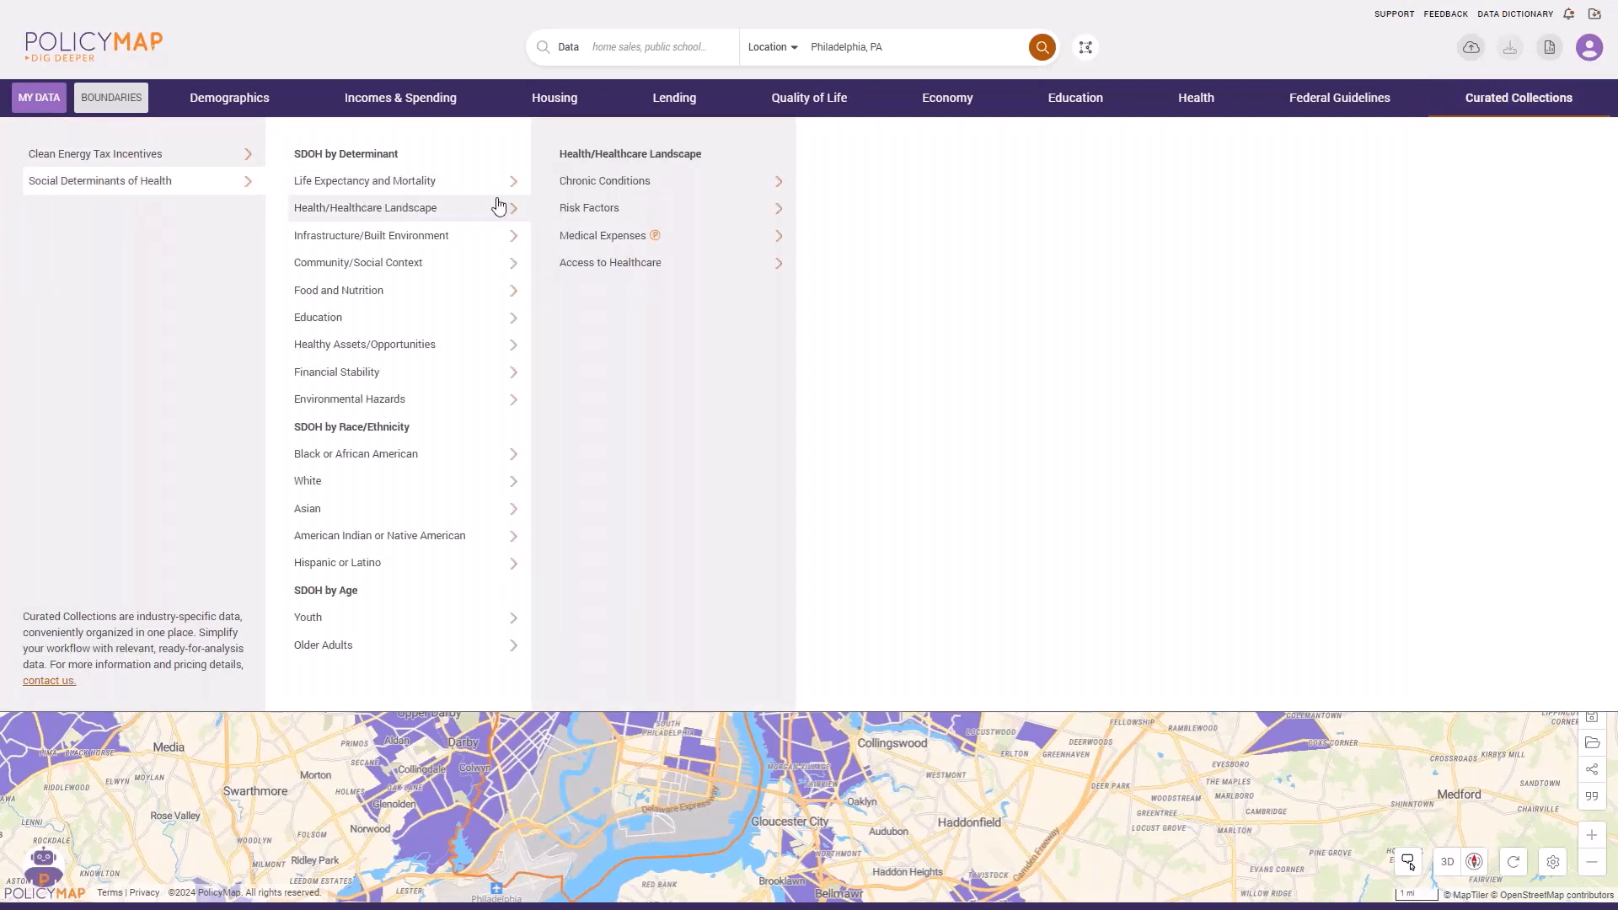
{"action": "left_click", "coordinate": [636, 183]}
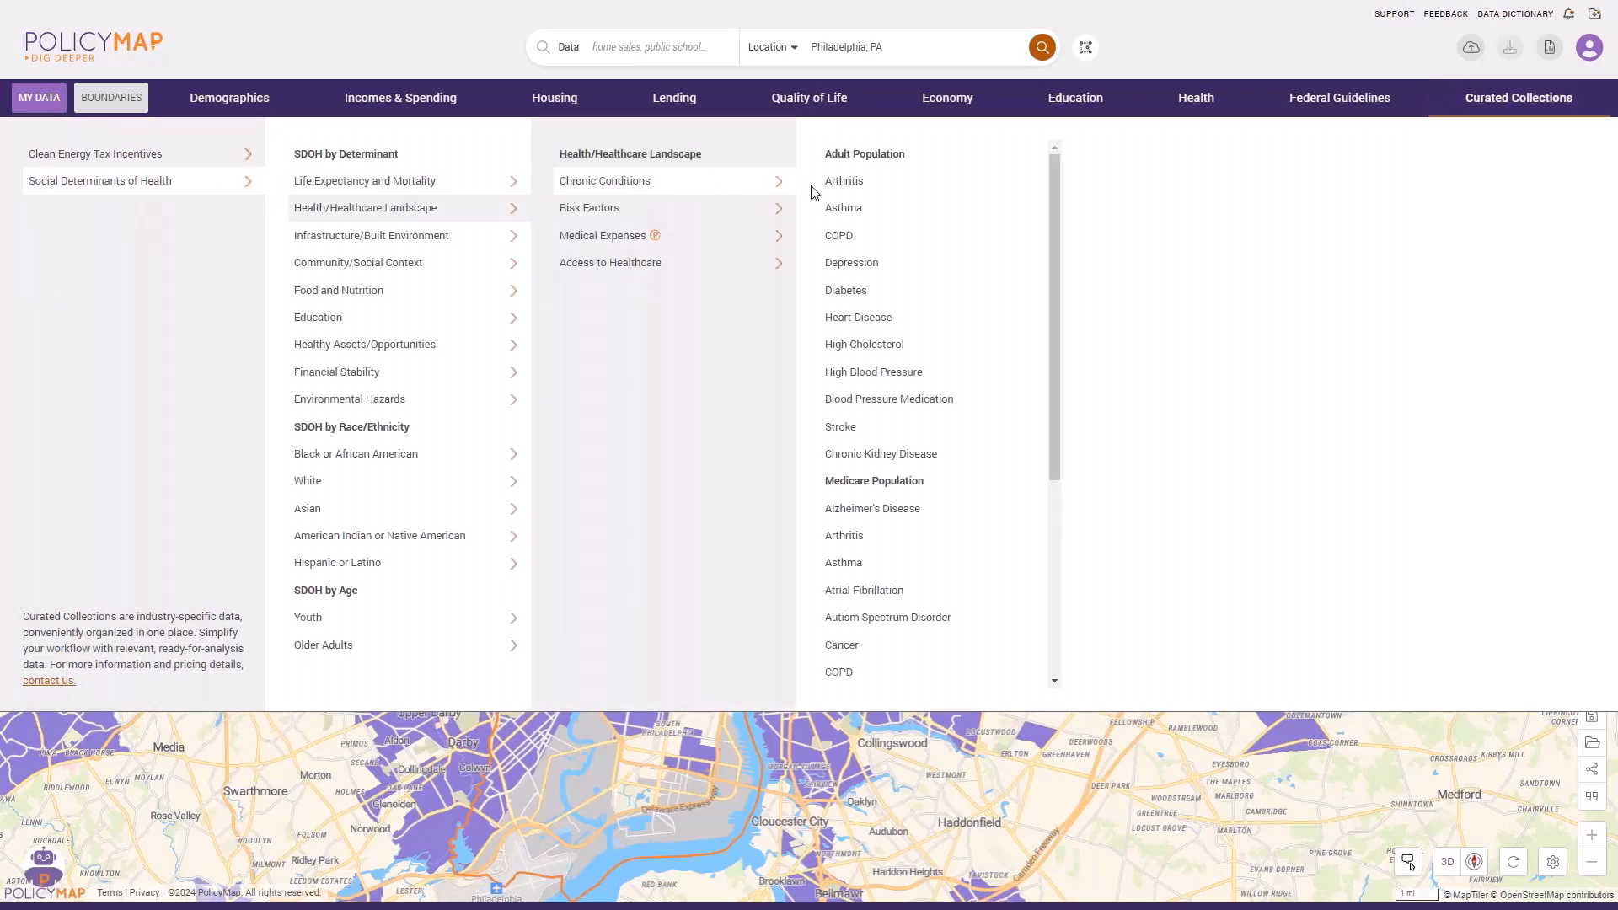
{"action": "left_click", "coordinate": [872, 245]}
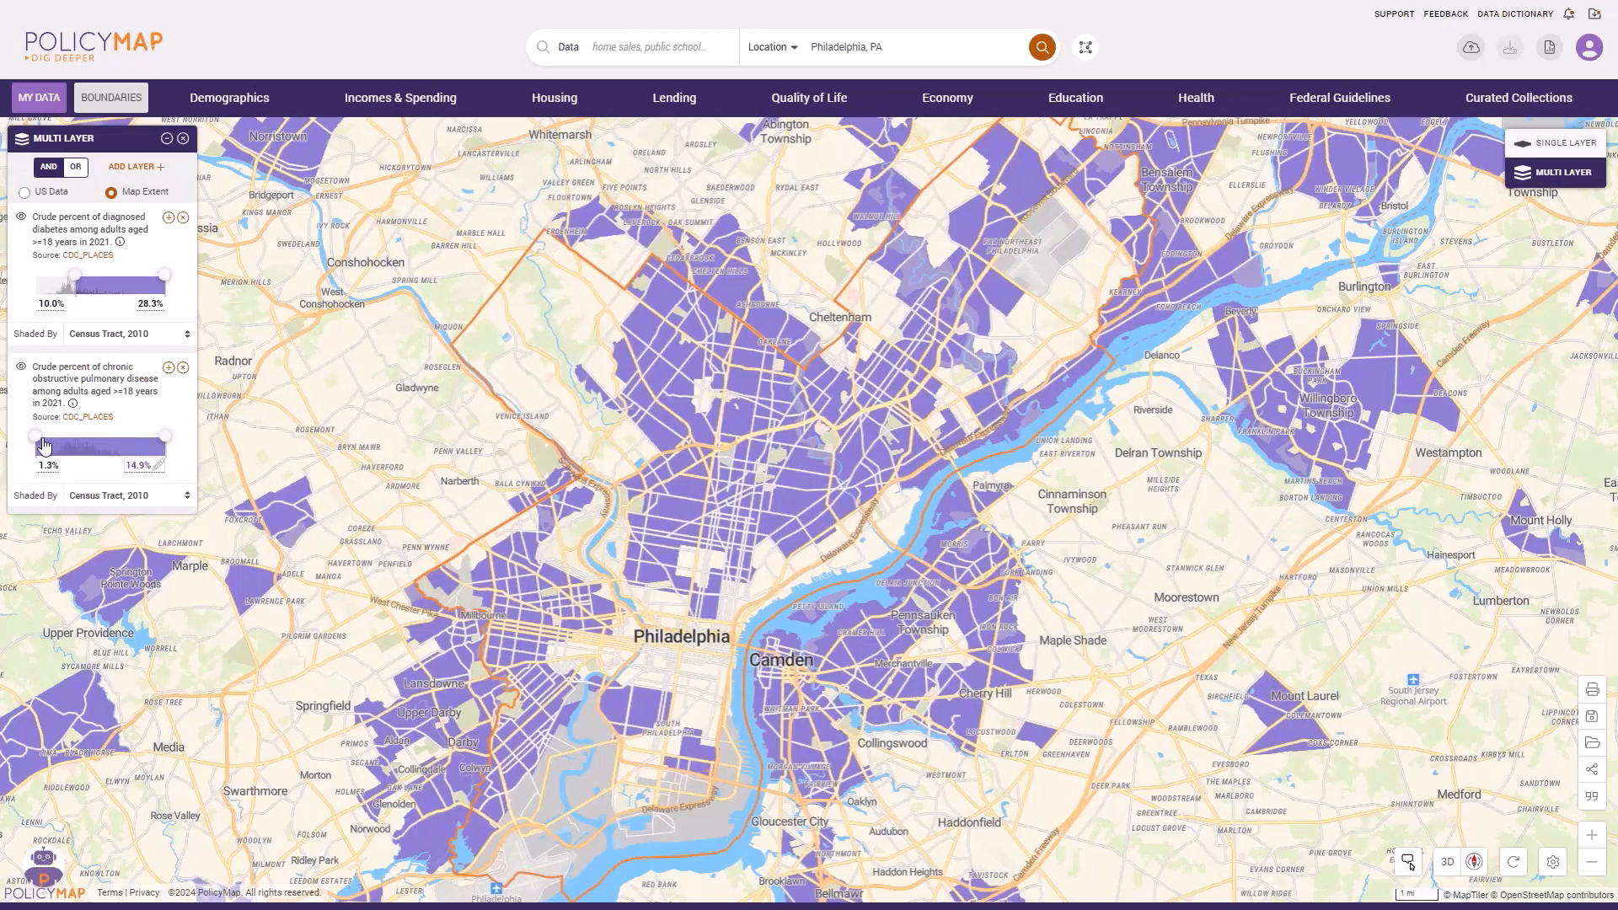
{"action": "left_click_drag", "start_coordinate": [40, 436], "coordinate": [91, 441]}
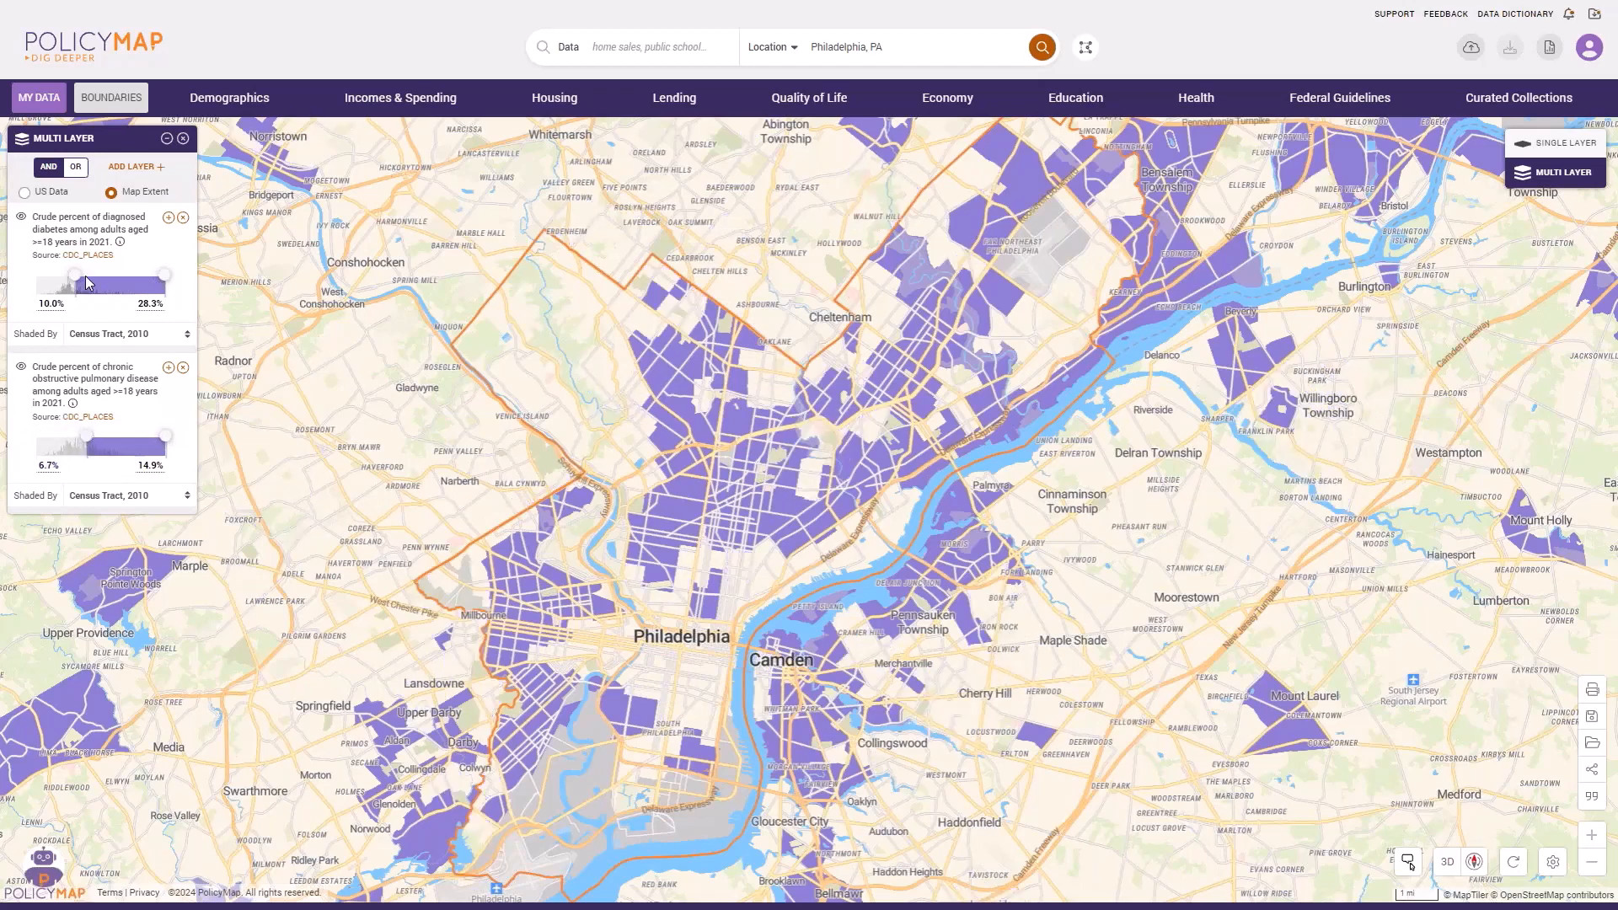
Raise the diabetes layer's lower limit to 12.5% and add All Households median income from the Social Determinants of Health Financial Stability data as a third layer.
{"action": "left_click_drag", "start_coordinate": [88, 274], "coordinate": [94, 283]}
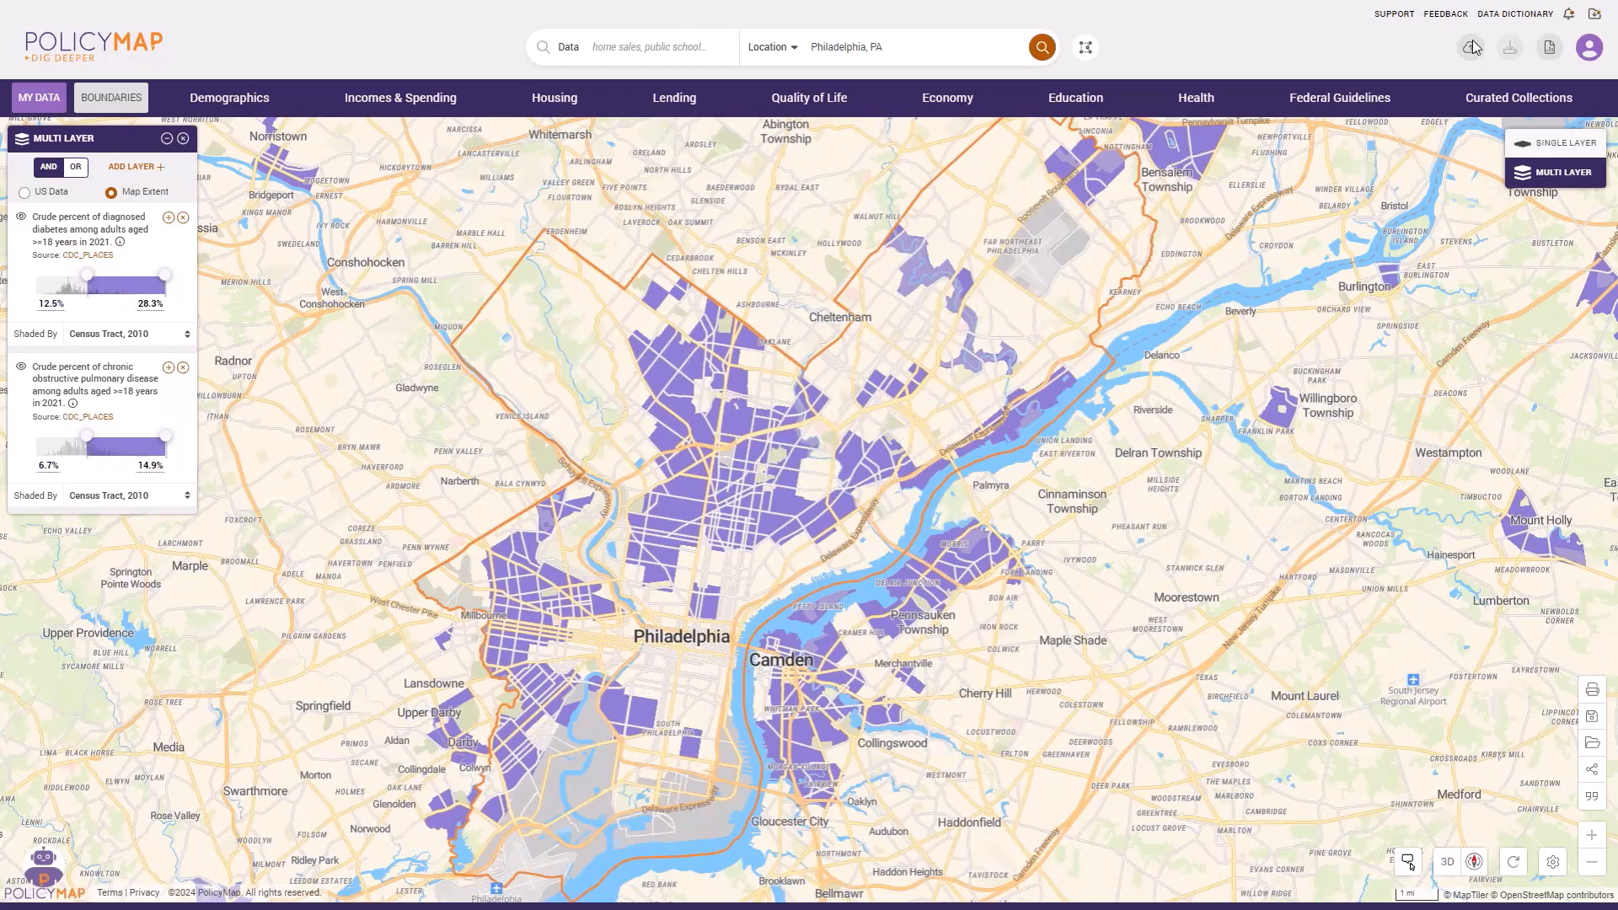
{"action": "left_click", "coordinate": [1532, 101]}
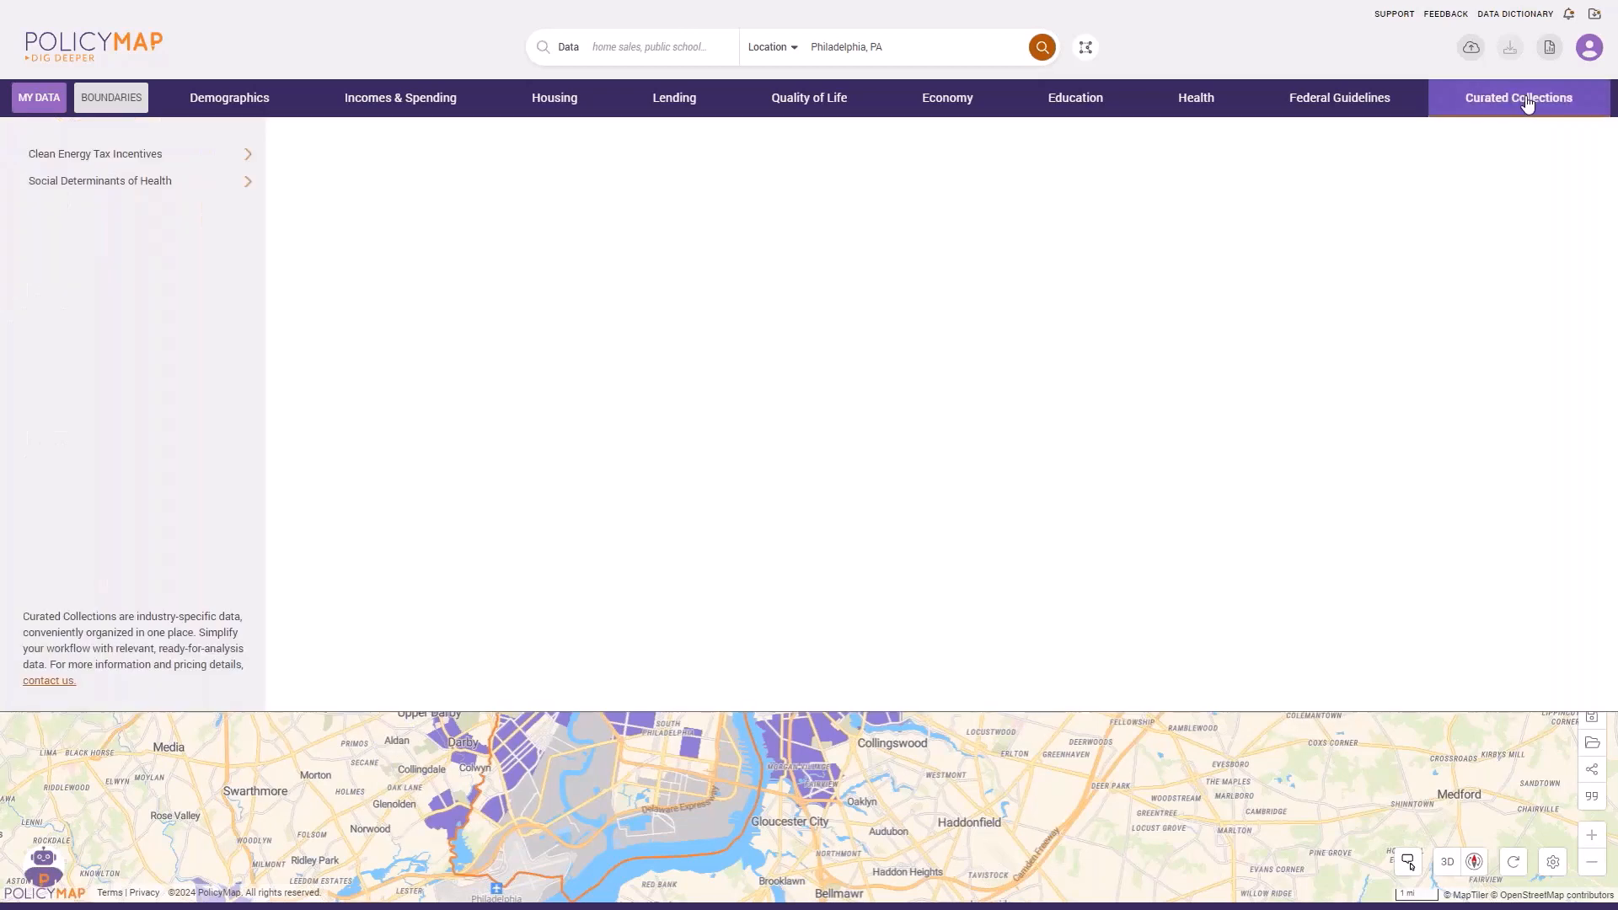
{"action": "left_click", "coordinate": [224, 188]}
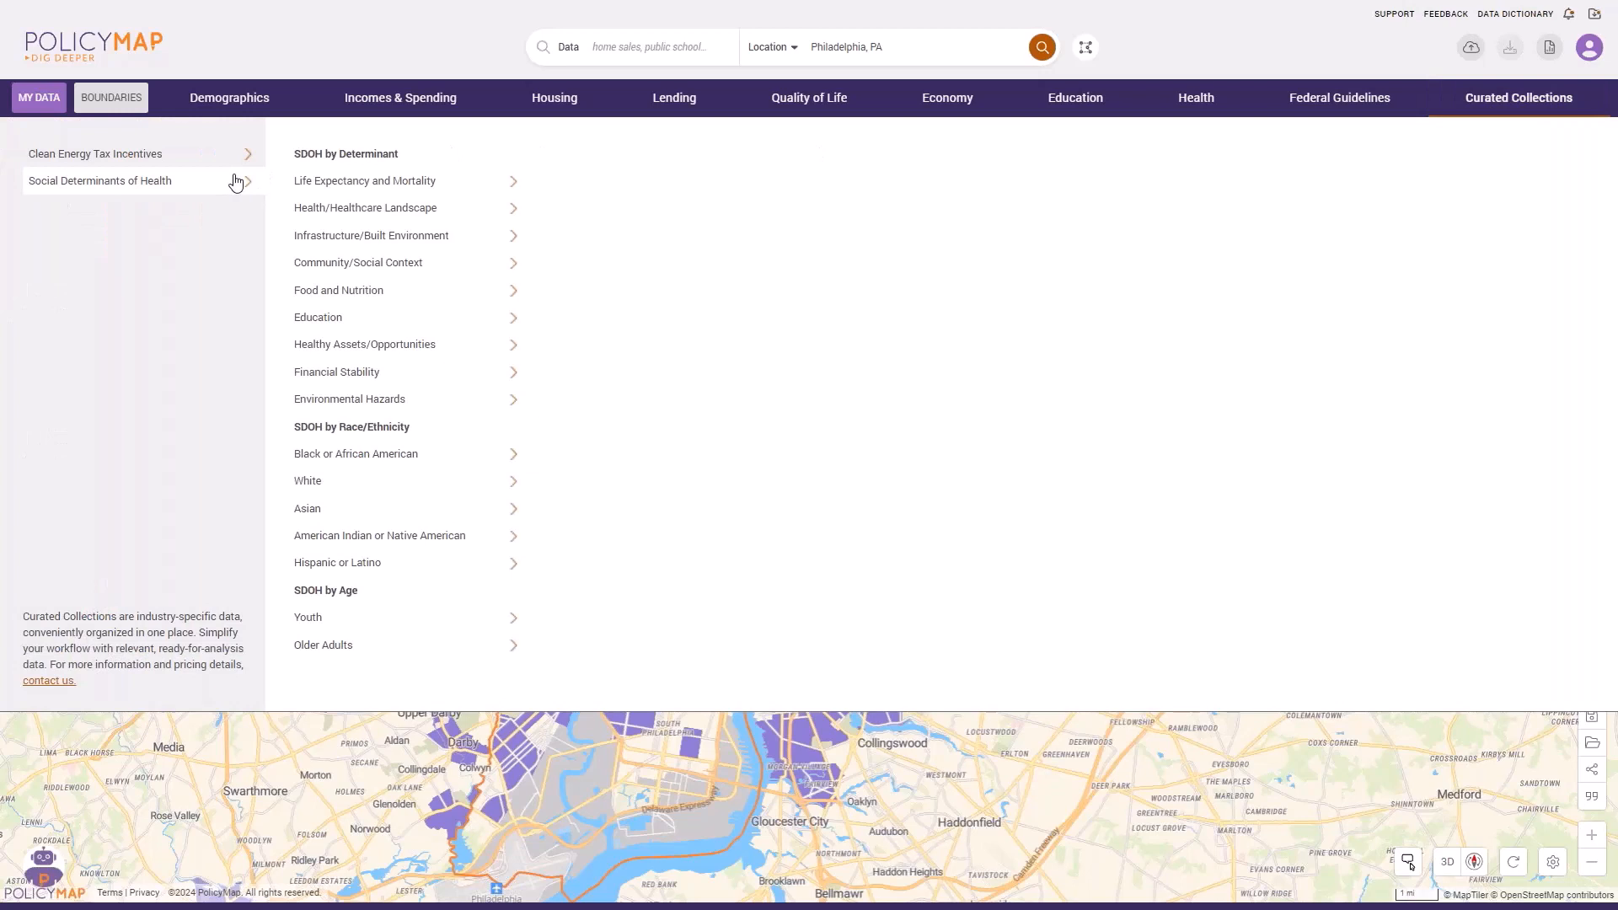
{"action": "left_click", "coordinate": [485, 371]}
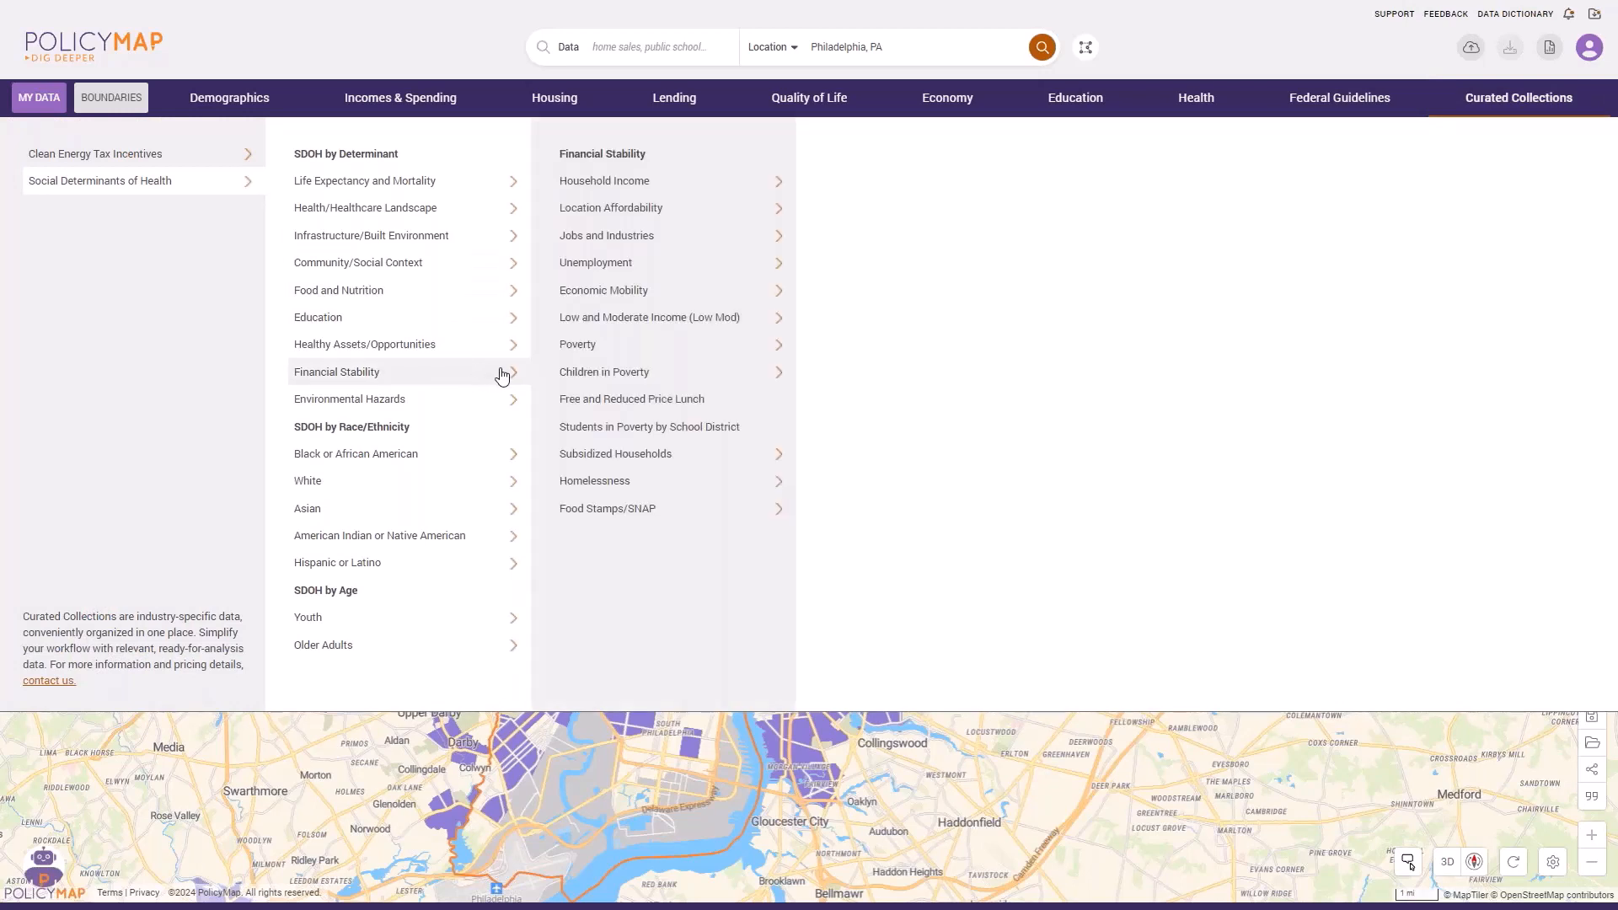
{"action": "left_click", "coordinate": [623, 184]}
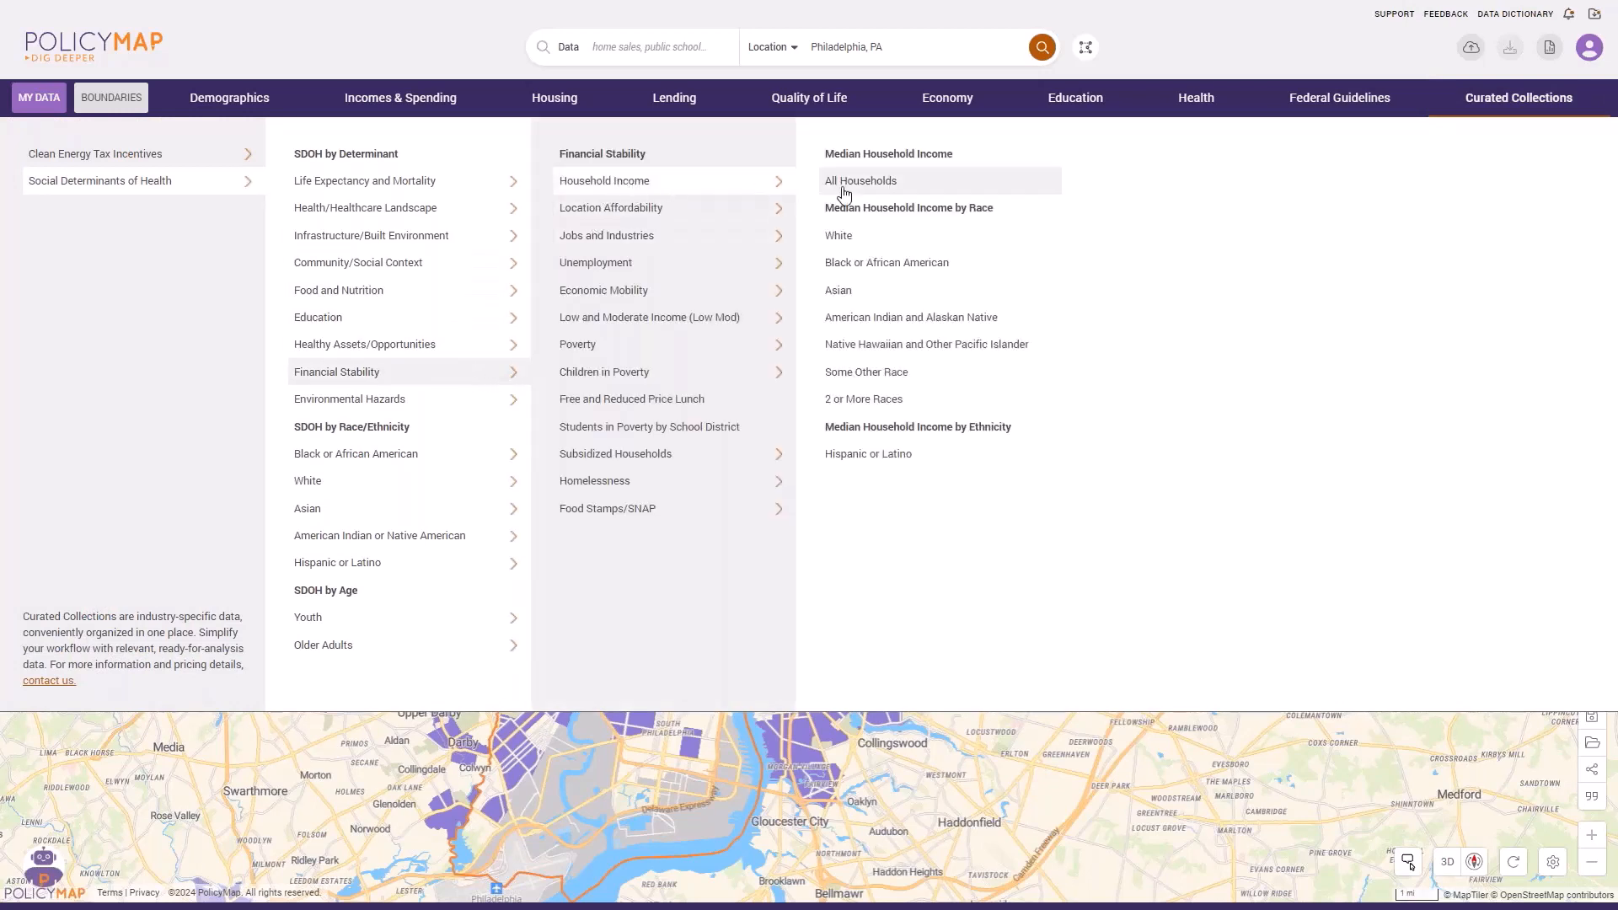
{"action": "left_click", "coordinate": [898, 192]}
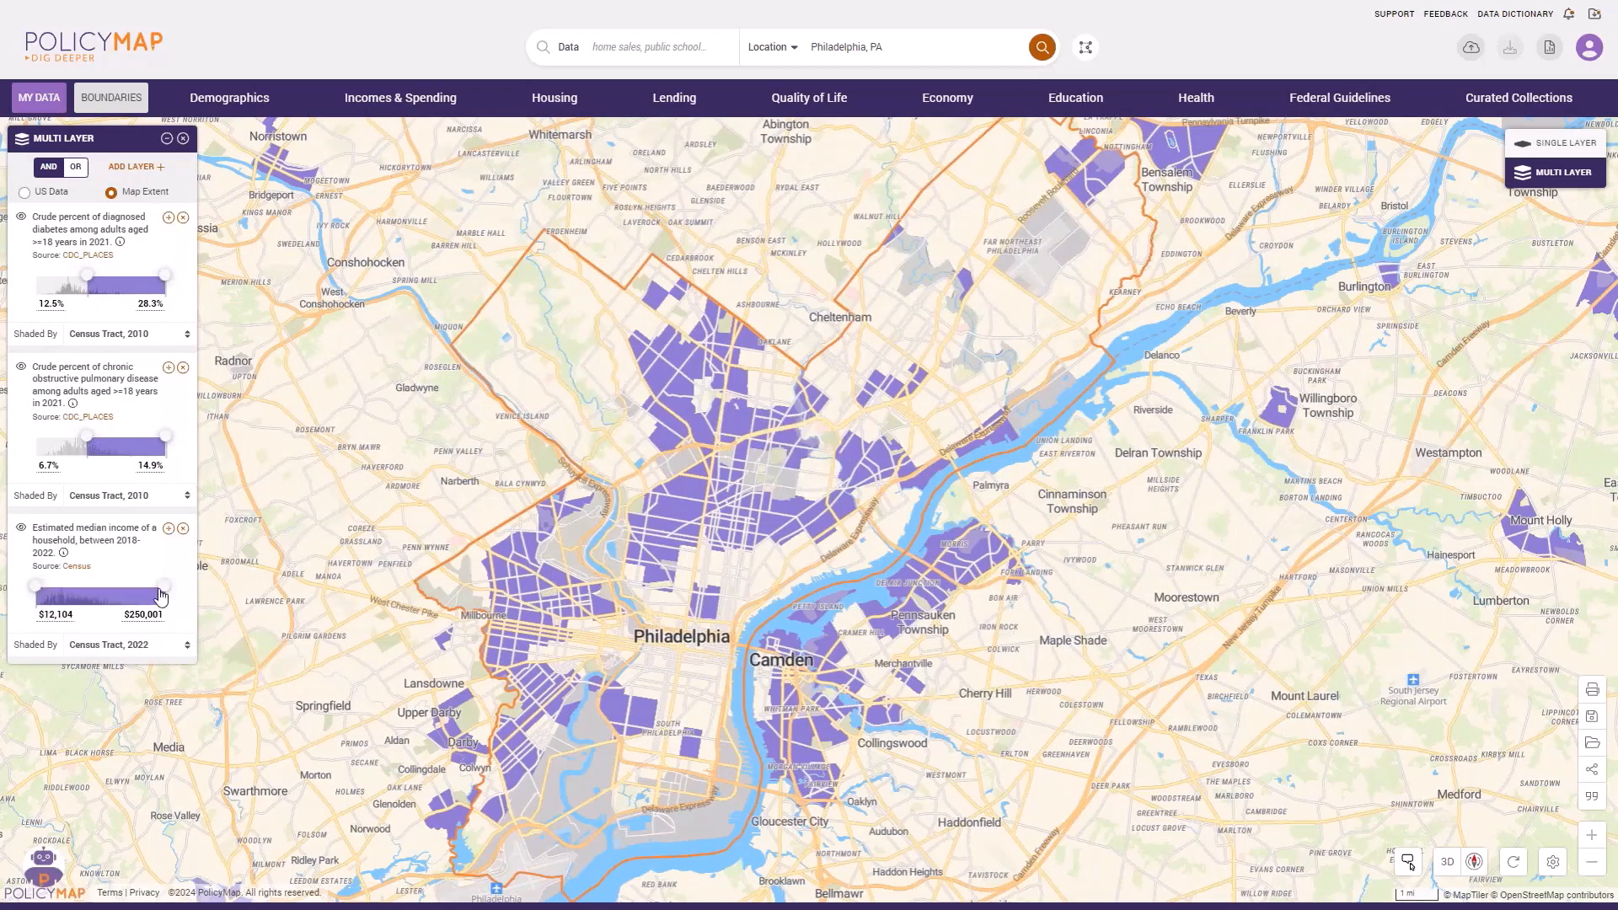
Lower the upper limit of the median household income layer to $47,108 and center the map on Philadelphia's remaining shaded tracts.
{"action": "left_click_drag", "start_coordinate": [164, 586], "coordinate": [59, 596]}
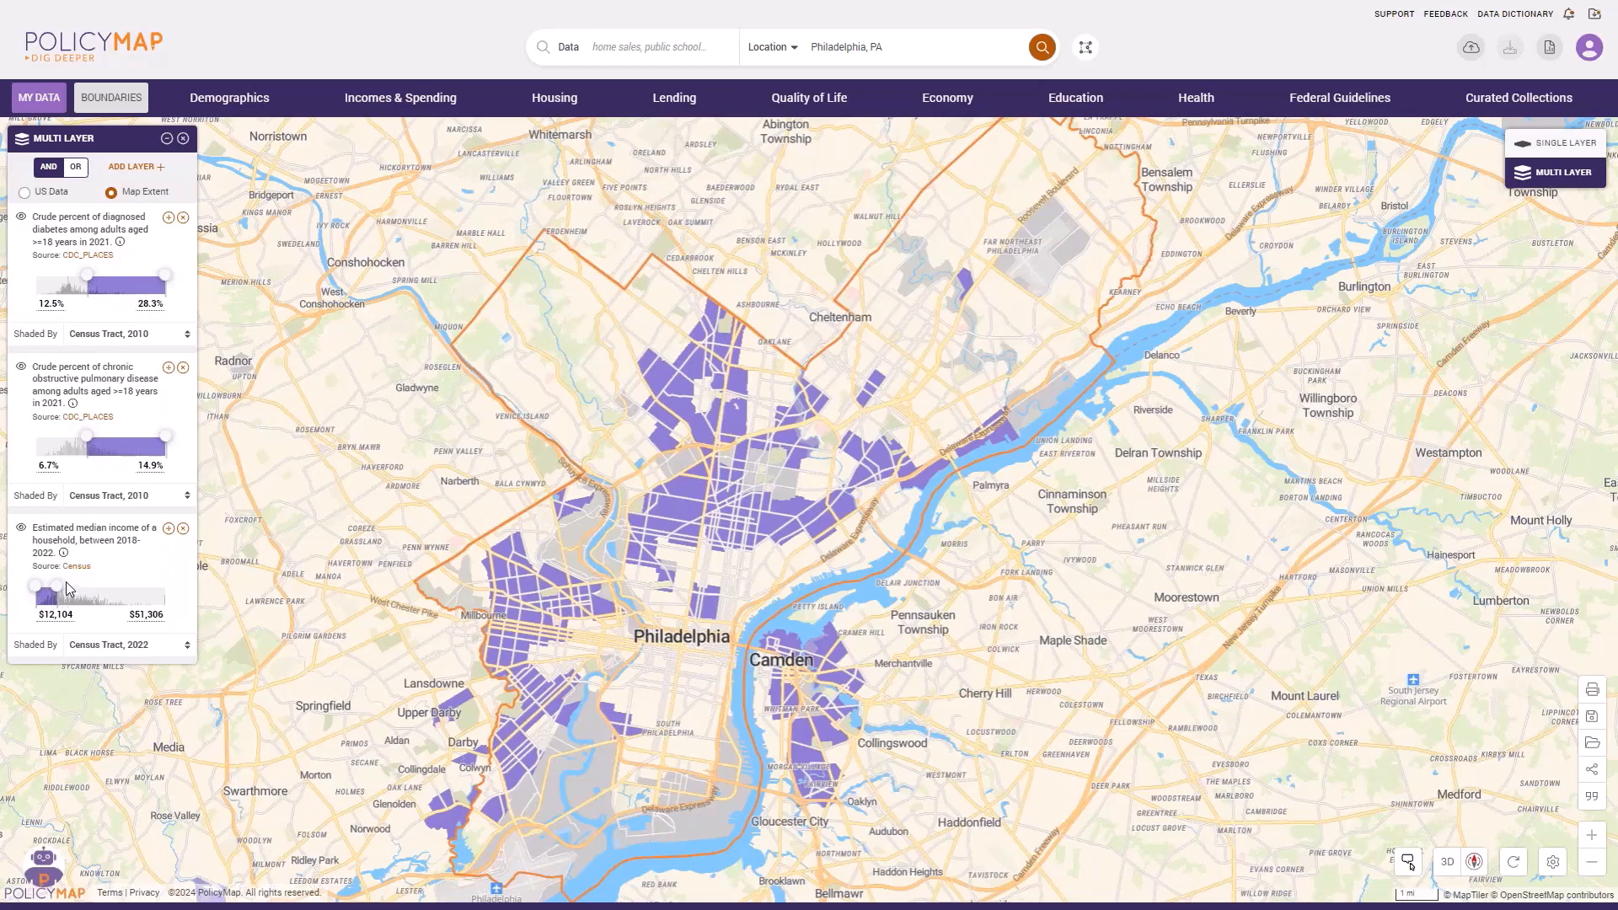
{"action": "left_click_drag", "start_coordinate": [57, 586], "coordinate": [57, 592]}
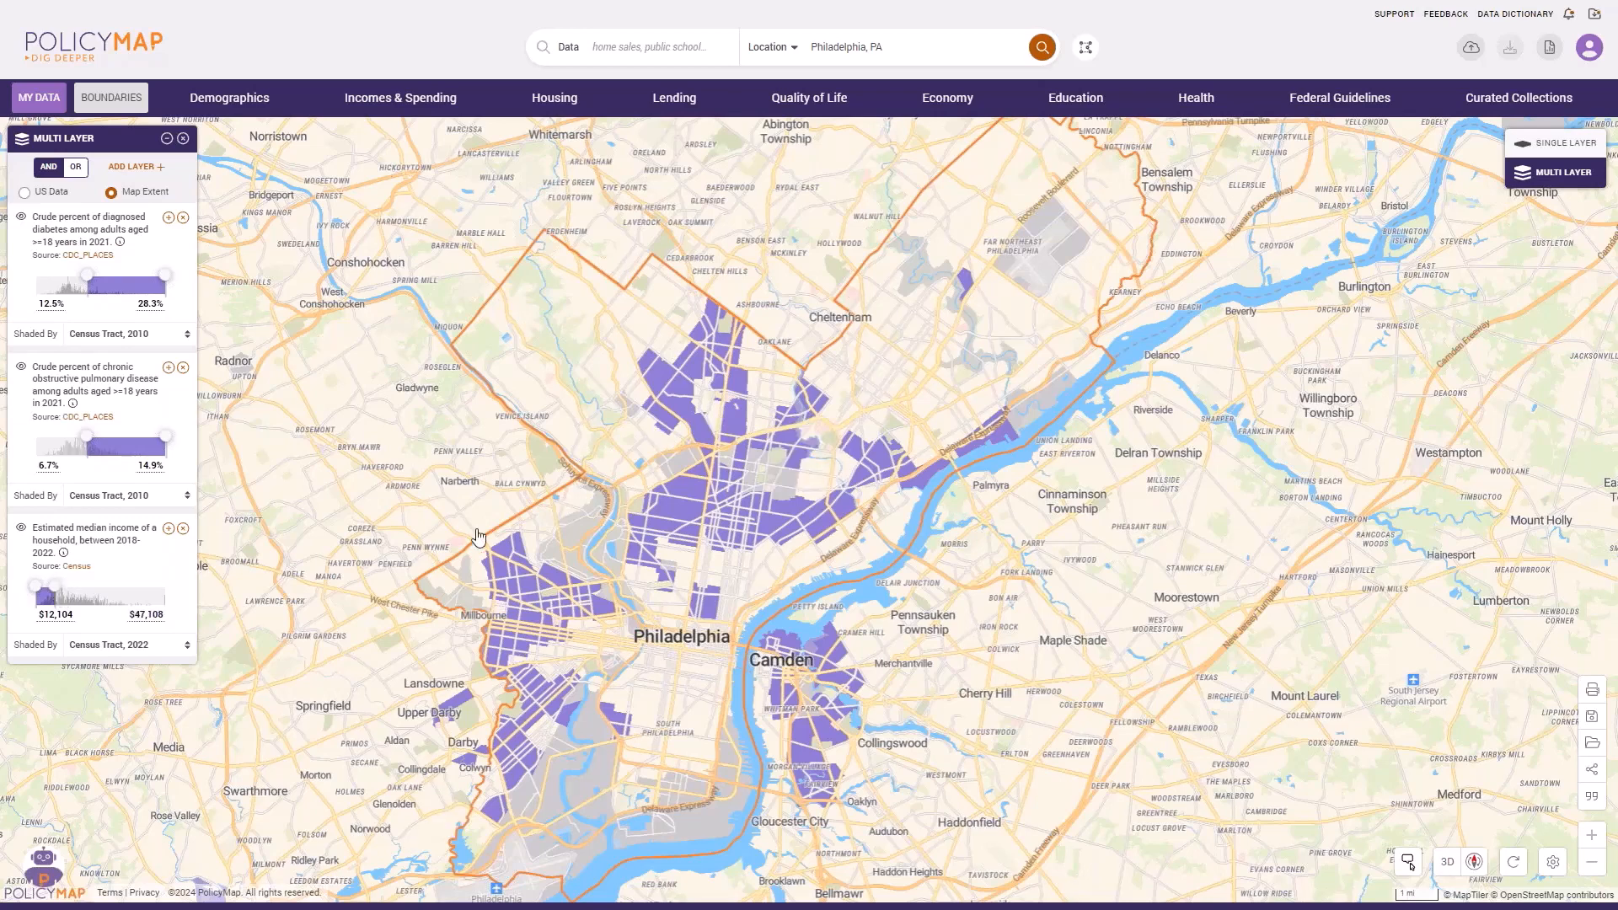
{"action": "scroll", "coordinate": [687, 527], "scroll_direction": "up", "scroll_amount": 3}
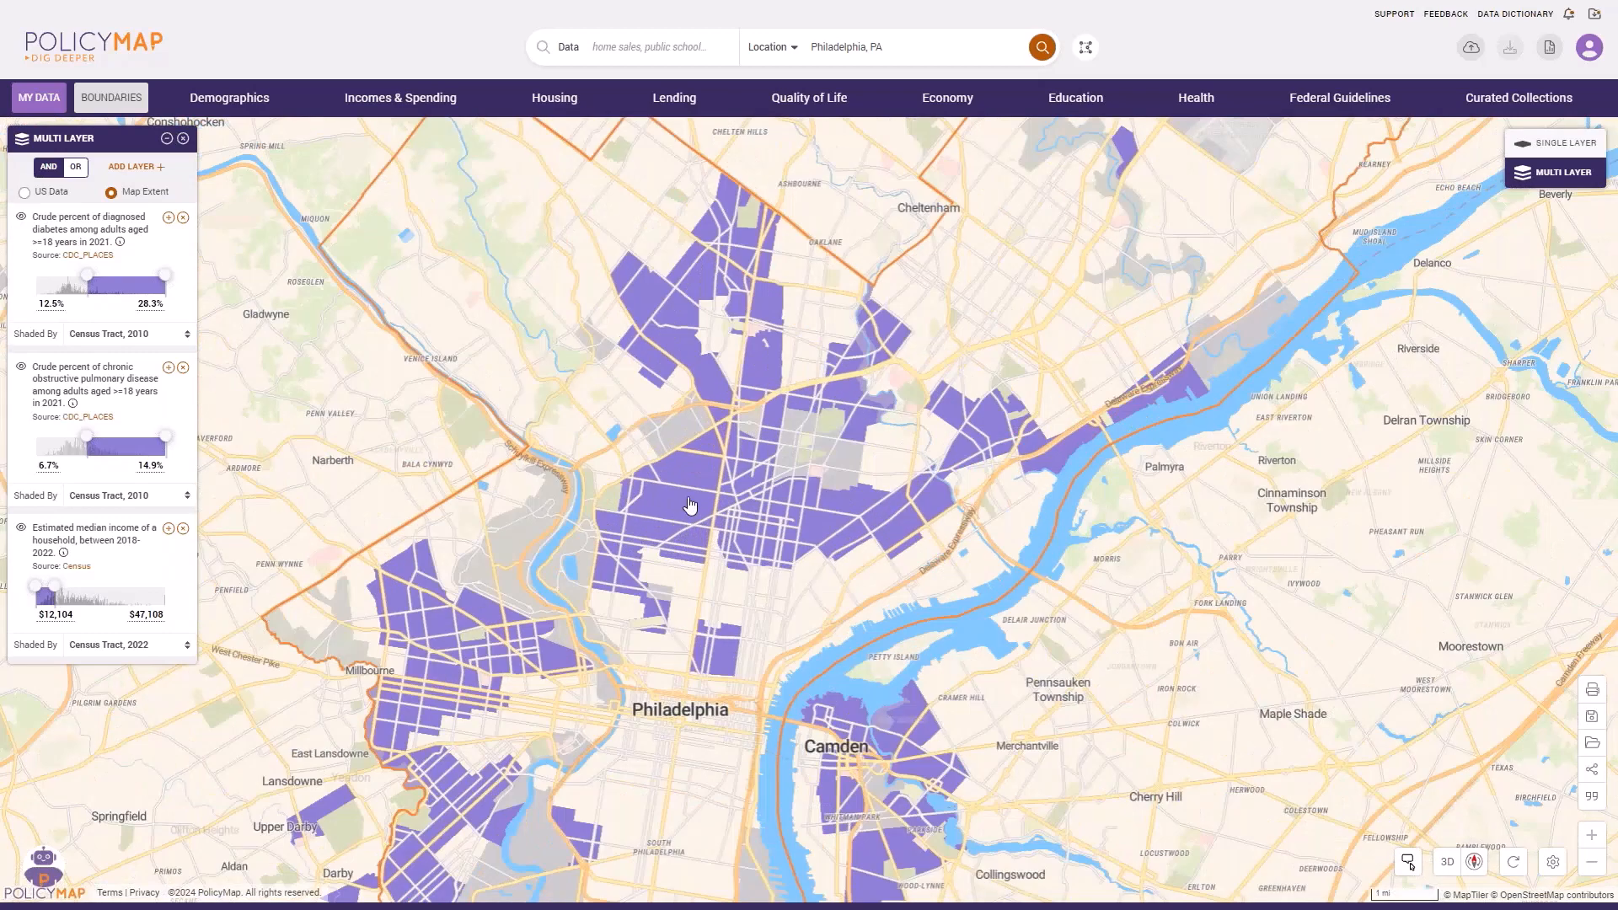
{"action": "left_click_drag", "start_coordinate": [687, 526], "coordinate": [687, 398]}
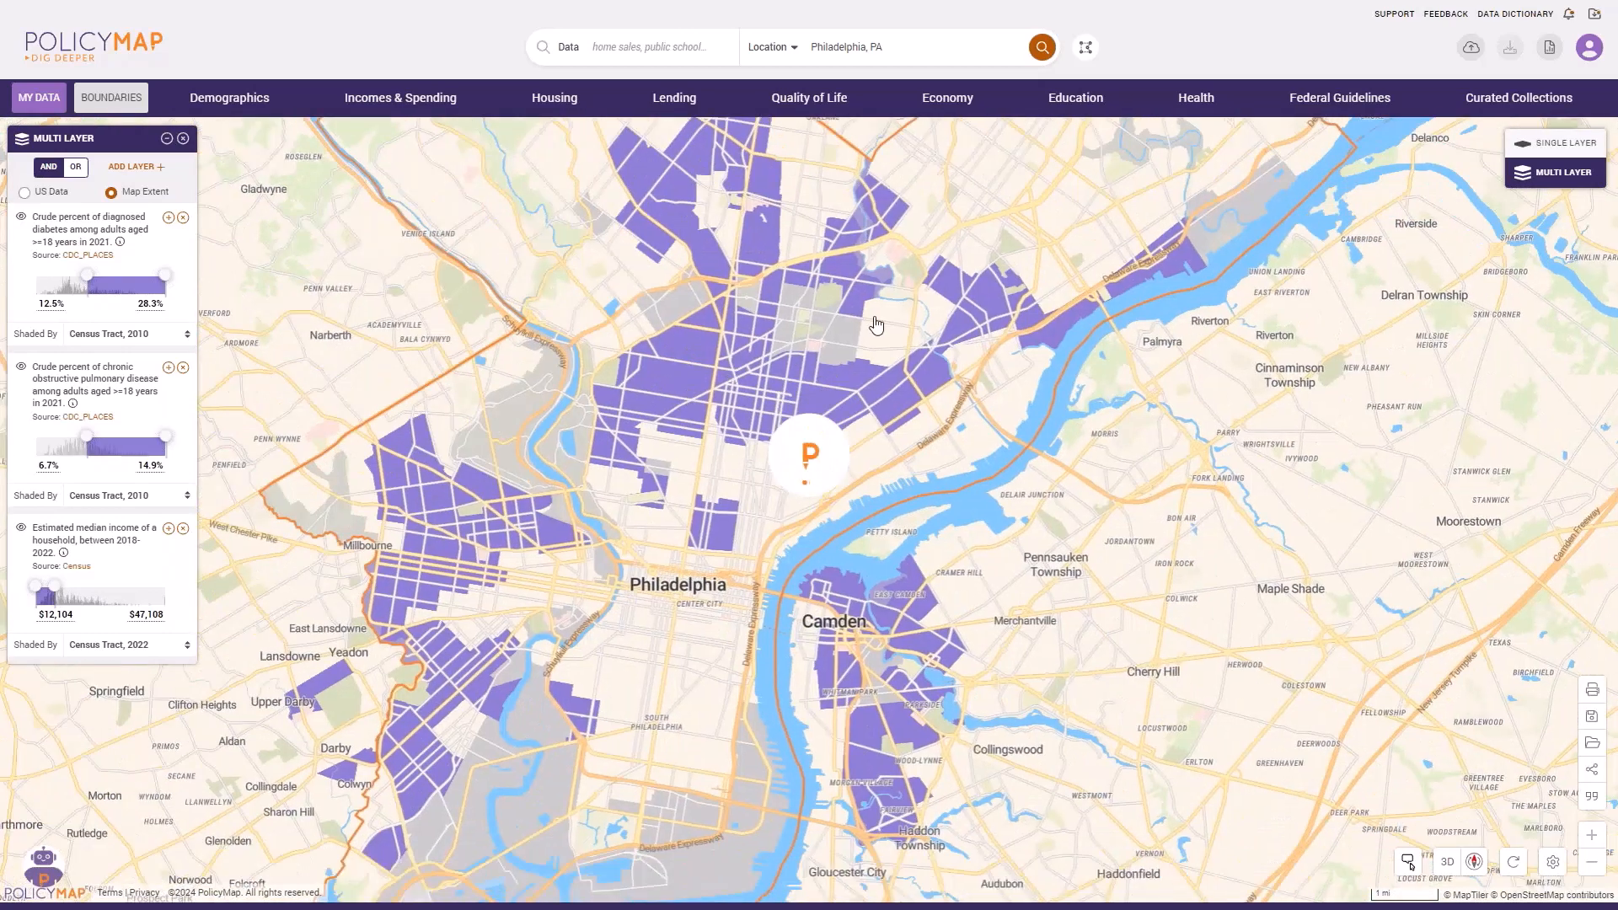
Browse the Access to Healthcare and Healthy Assets/Opportunities categories in the Social Determinants of Health collection.
{"action": "left_click", "coordinate": [1497, 105]}
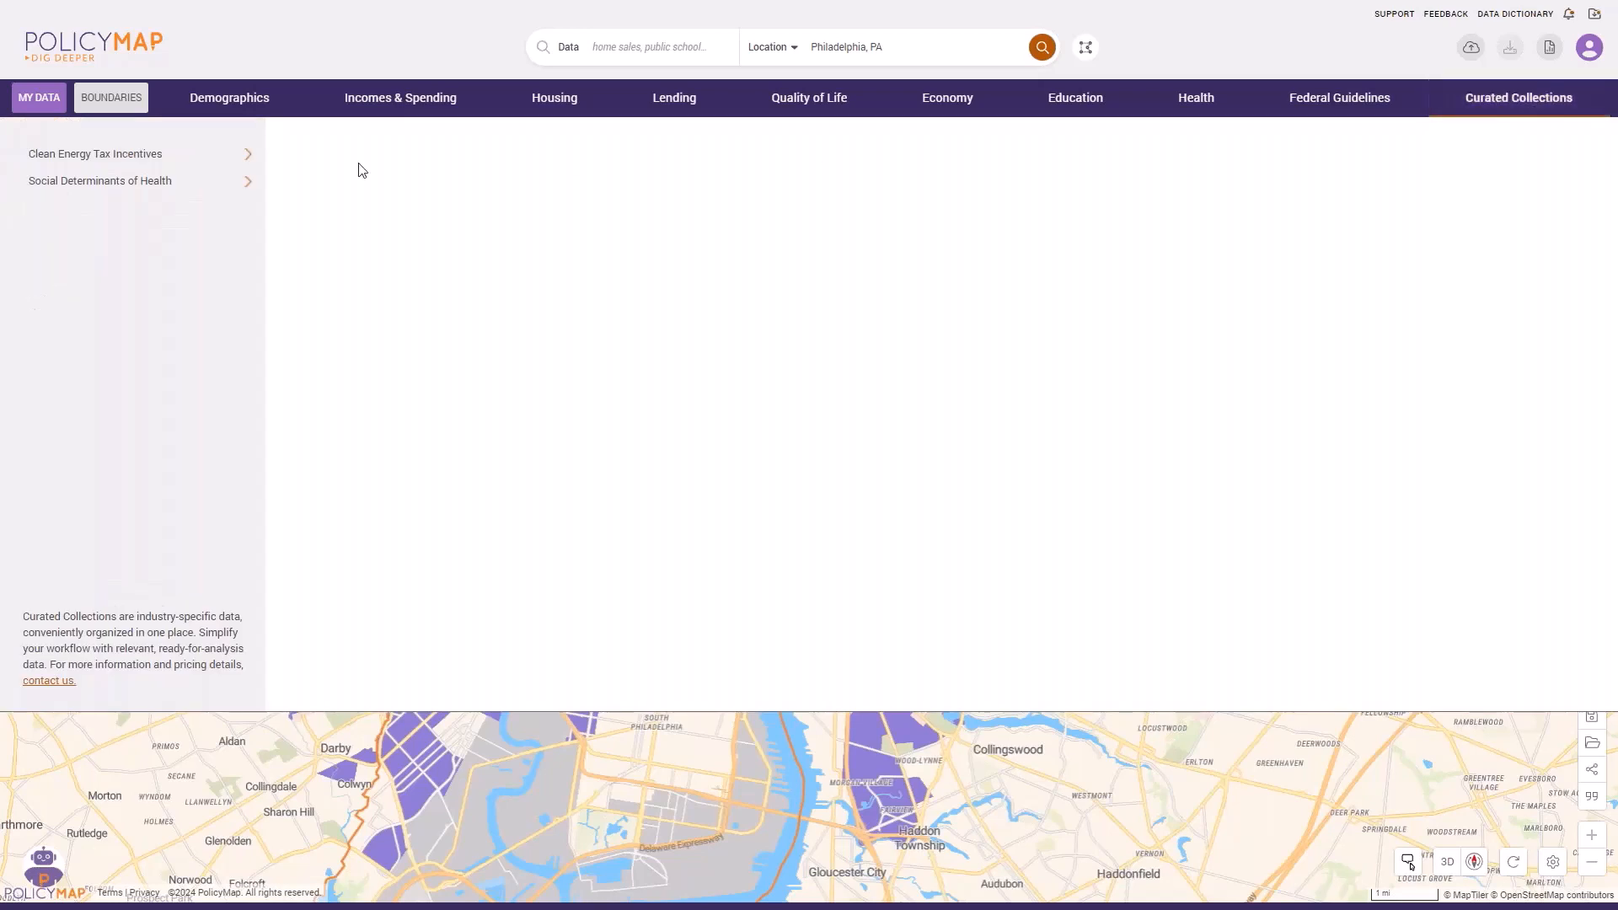
{"action": "left_click", "coordinate": [158, 182]}
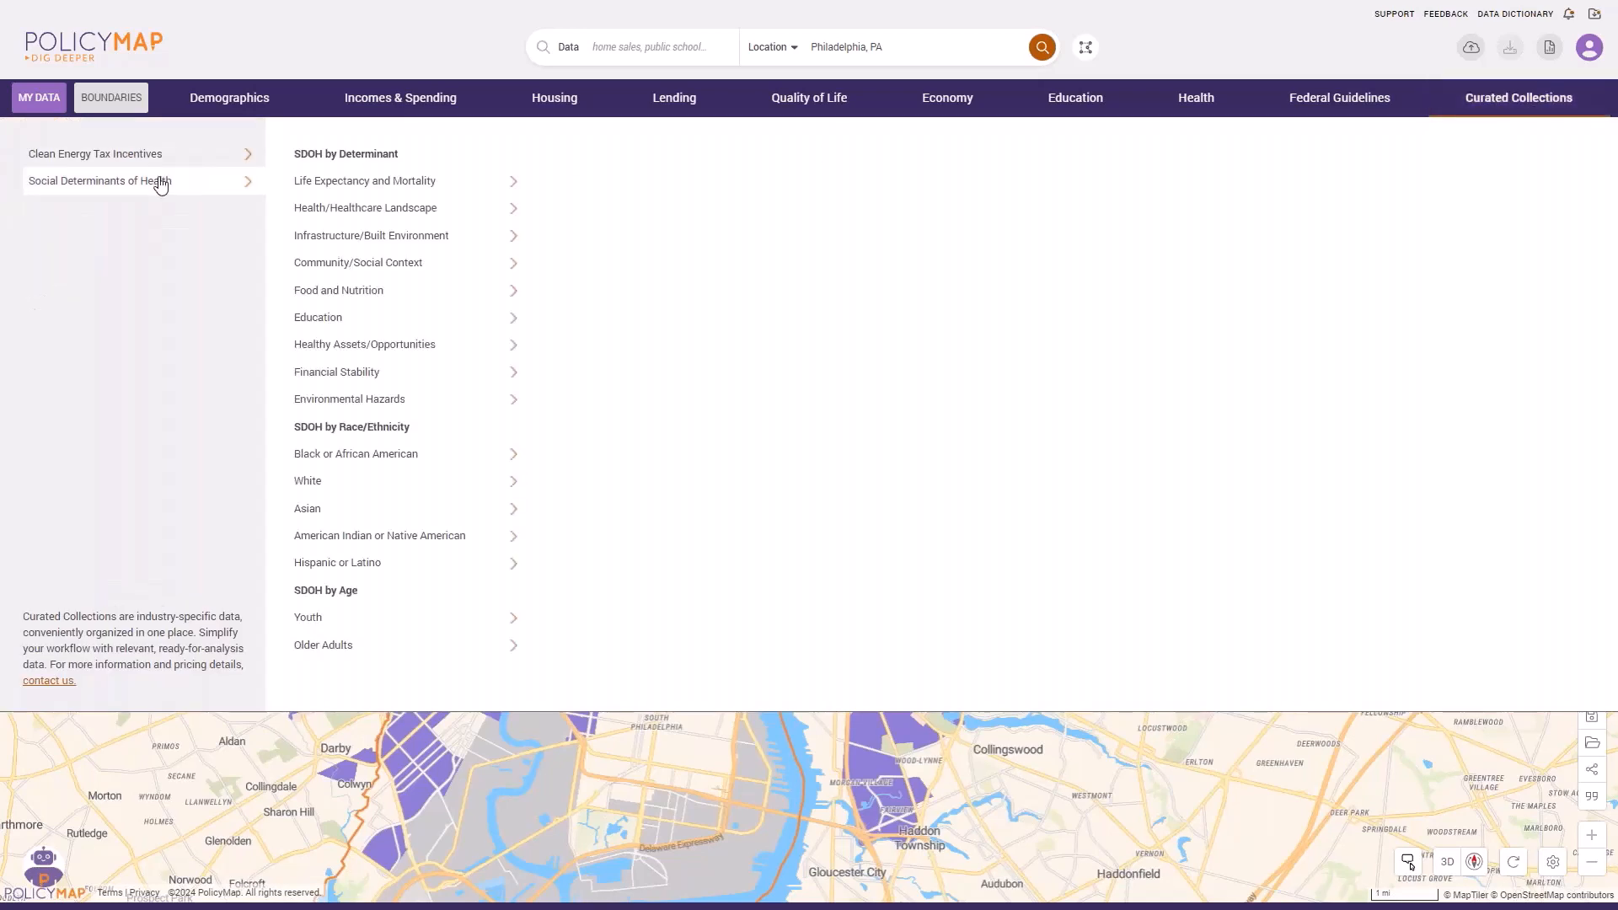
{"action": "left_click", "coordinate": [434, 212]}
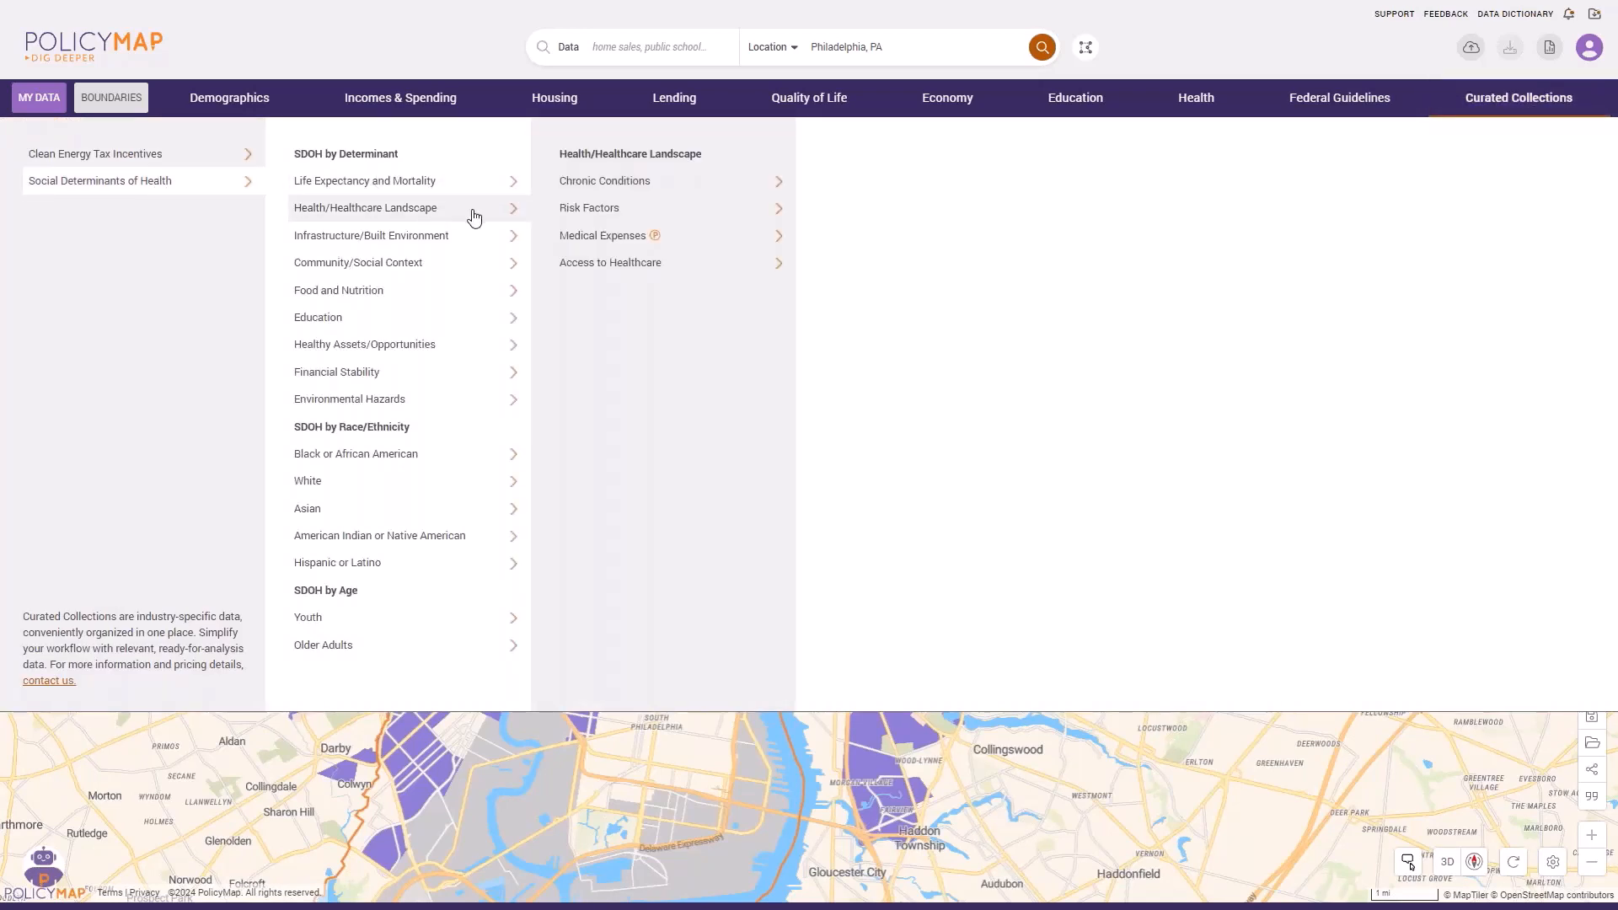
{"action": "left_click", "coordinate": [626, 262]}
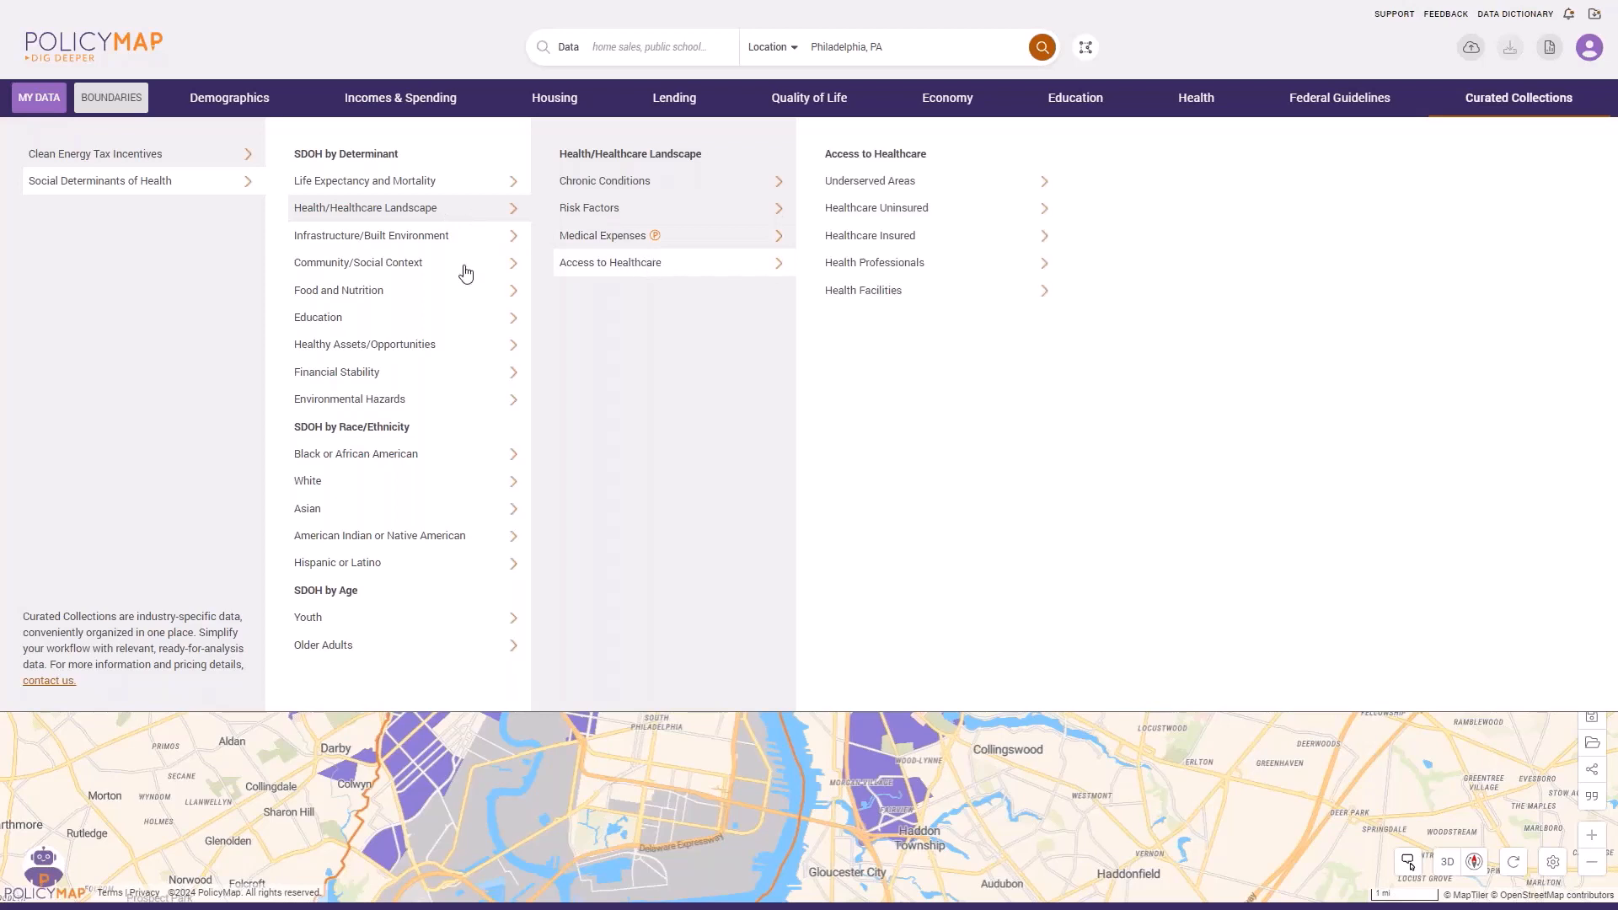
{"action": "left_click", "coordinate": [438, 345]}
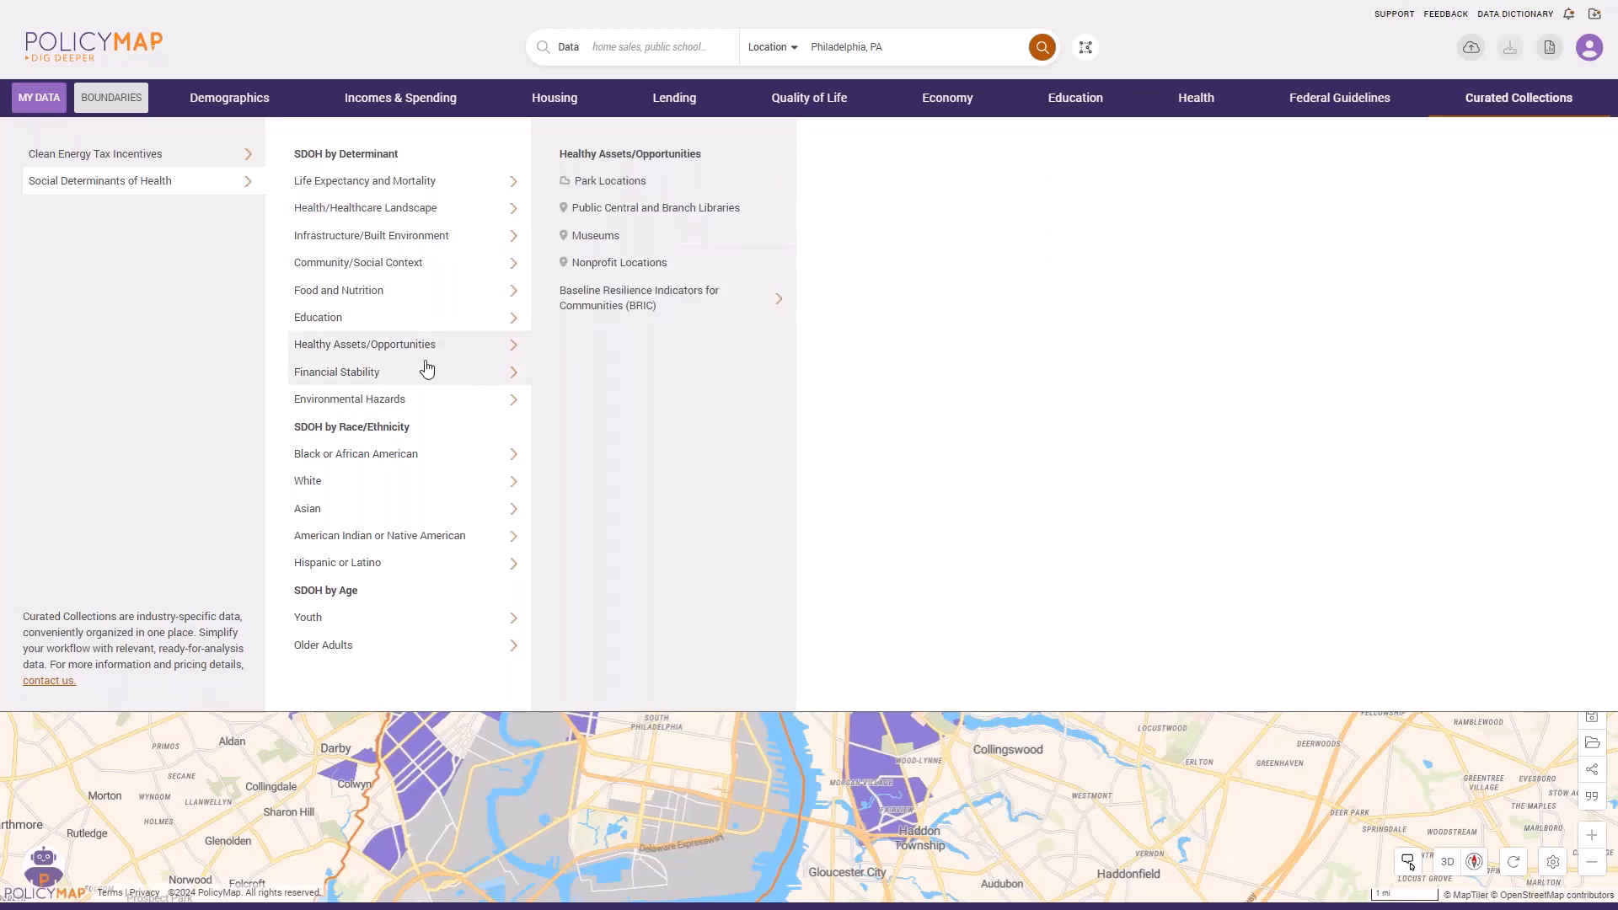
Add the Community Health Centers and Look-Alikes points from the health facility locations to the map.
{"action": "left_click", "coordinate": [364, 318]}
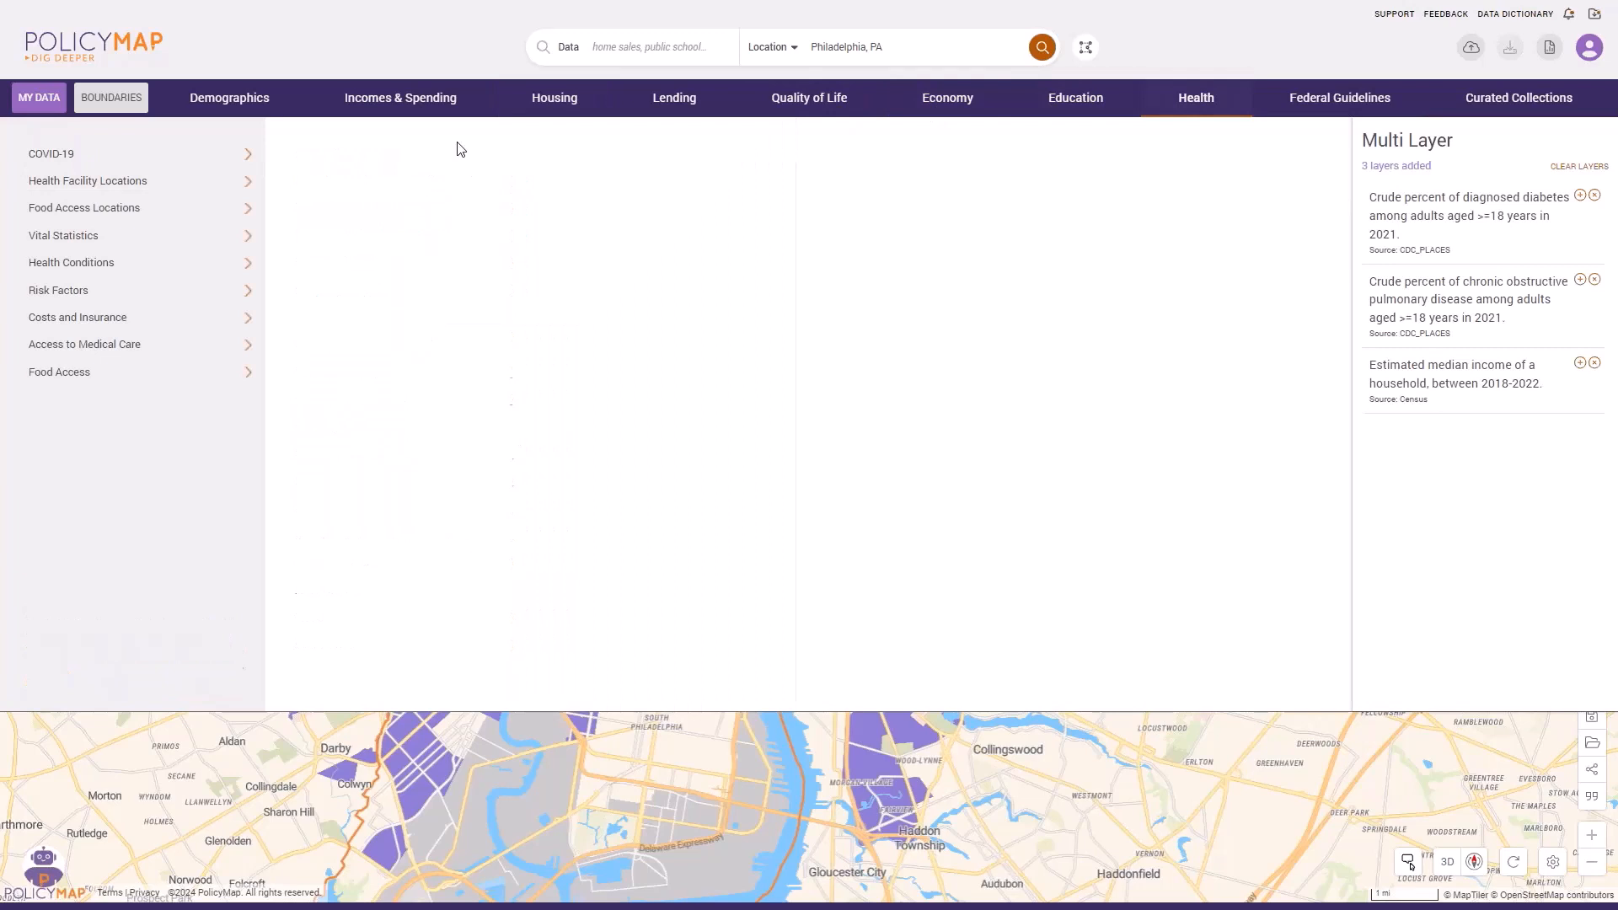
{"action": "left_click", "coordinate": [144, 182]}
{"action": "left_click", "coordinate": [373, 182]}
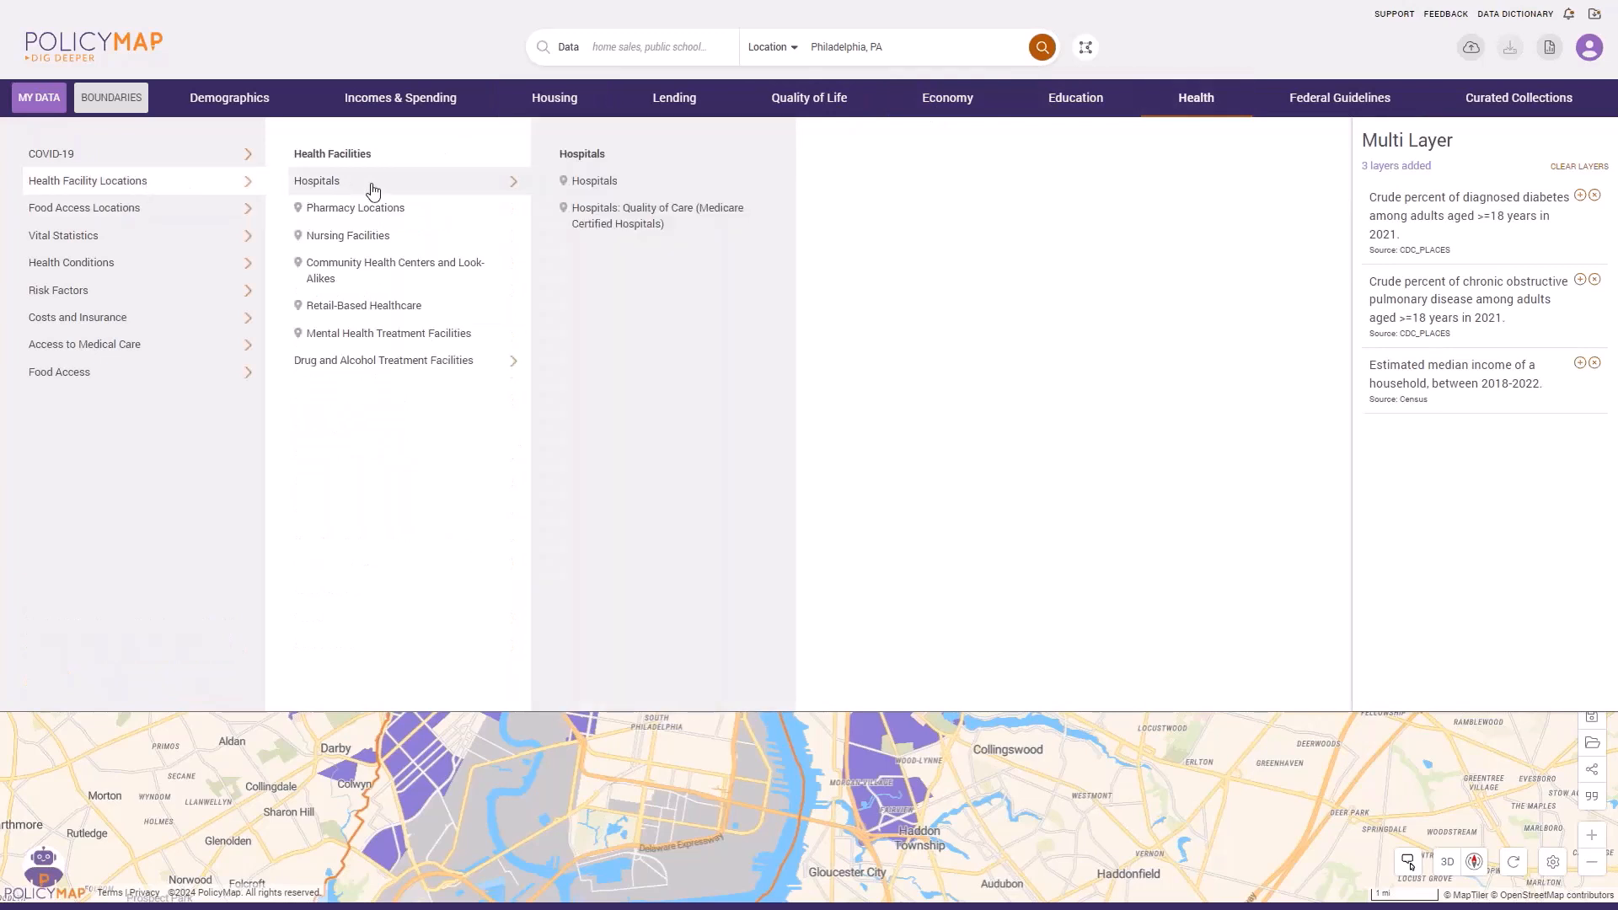
{"action": "left_click", "coordinate": [450, 279]}
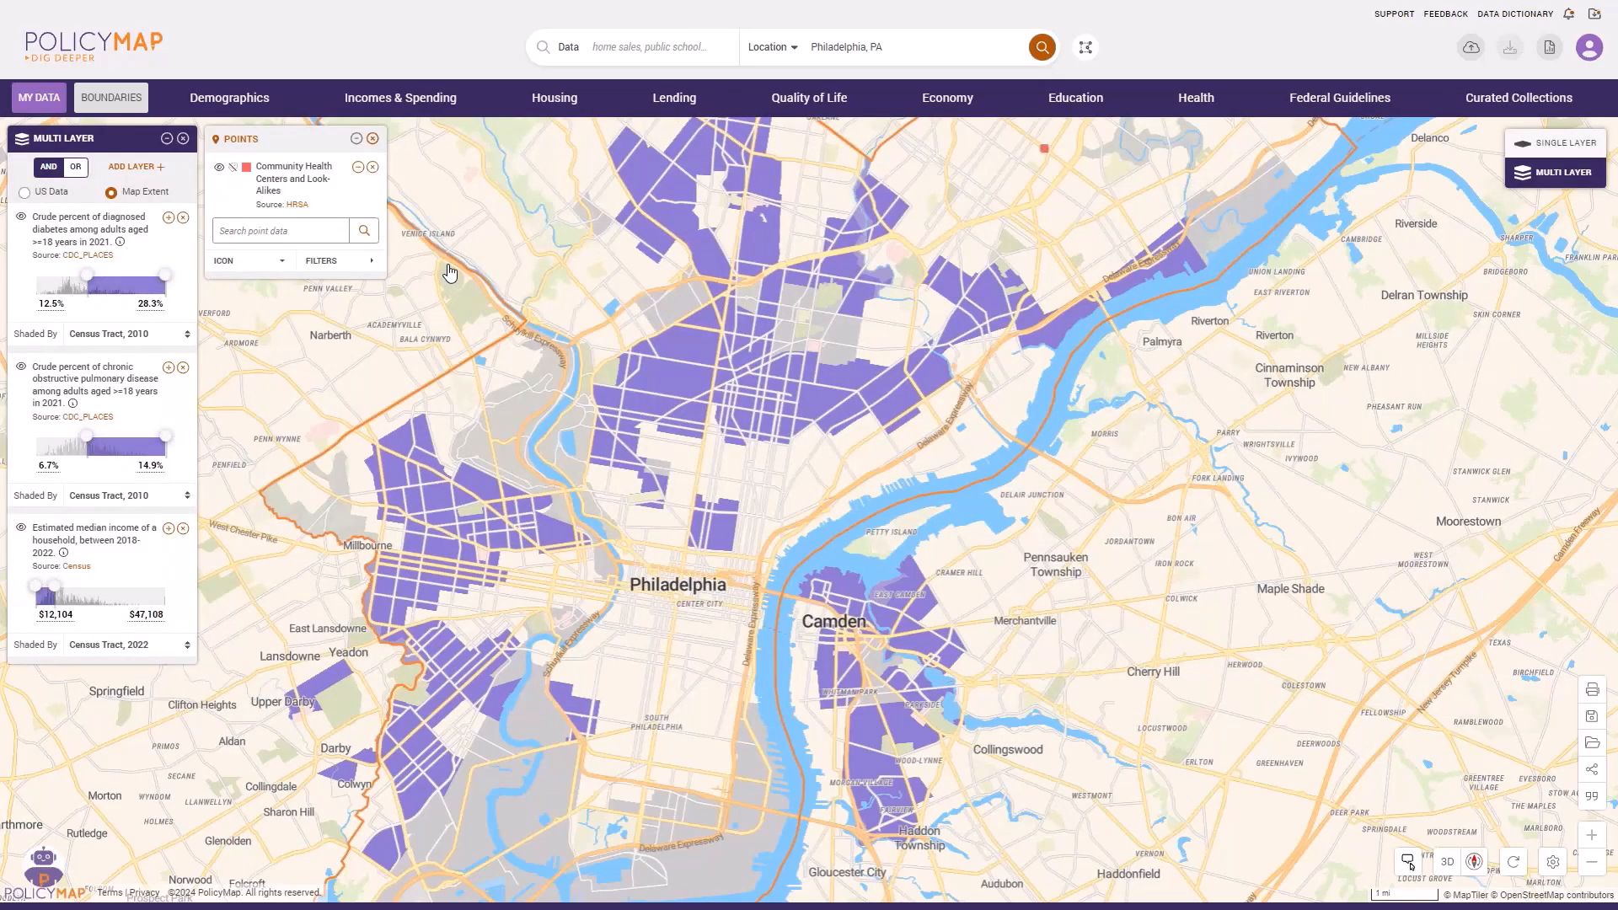
Color code all community health center points by Operating Hours per Week.
{"action": "left_click", "coordinate": [345, 268]}
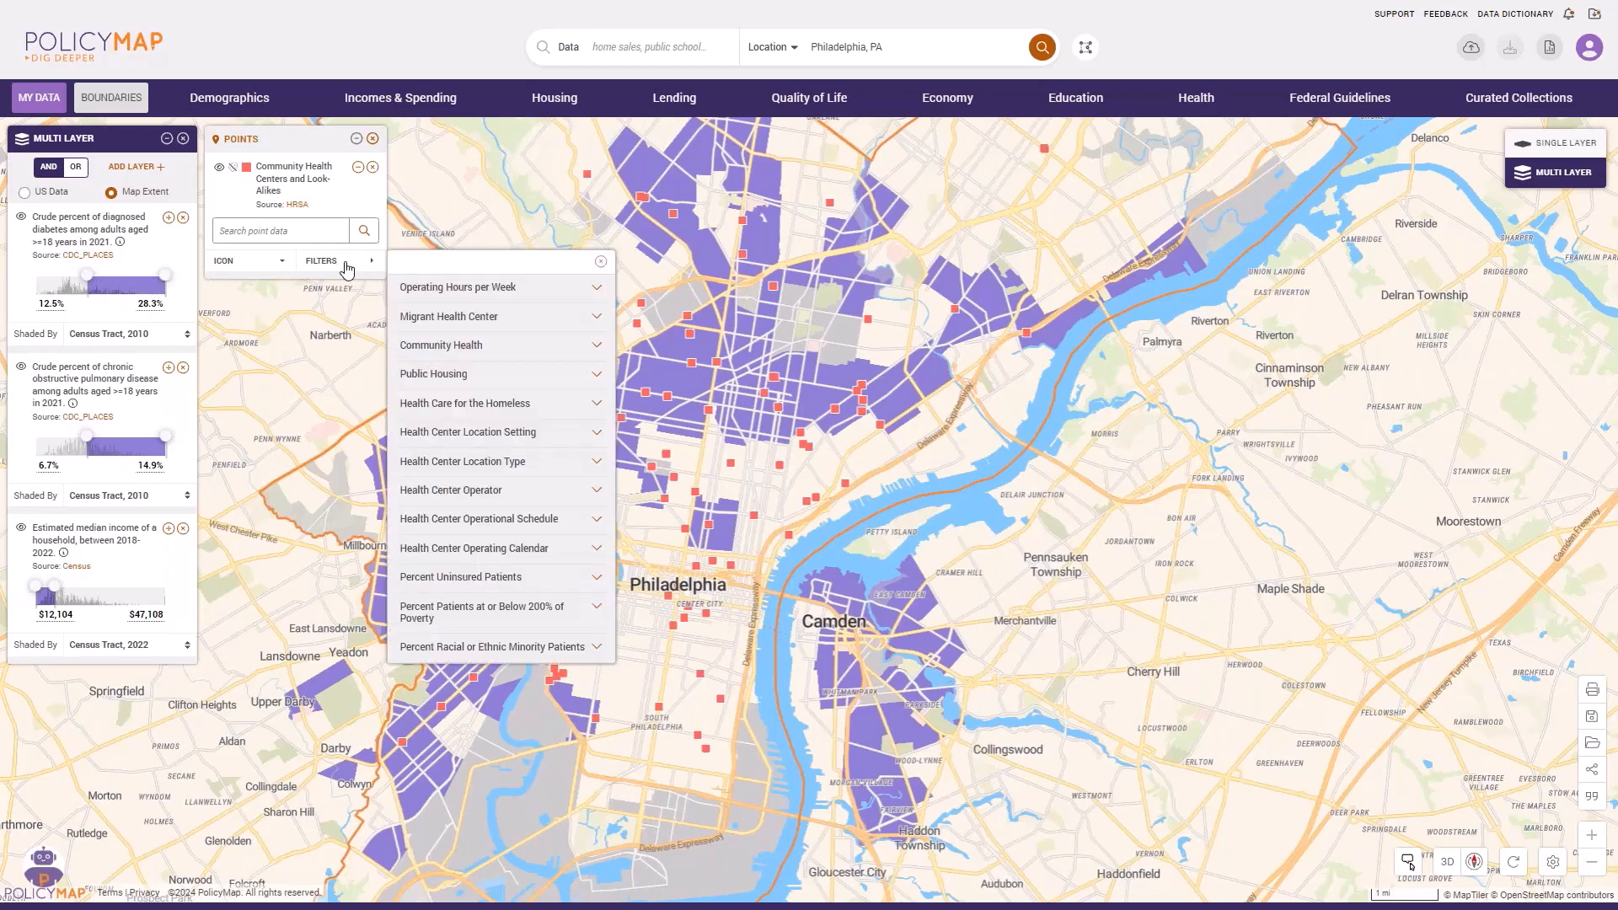
{"action": "left_click", "coordinate": [494, 295]}
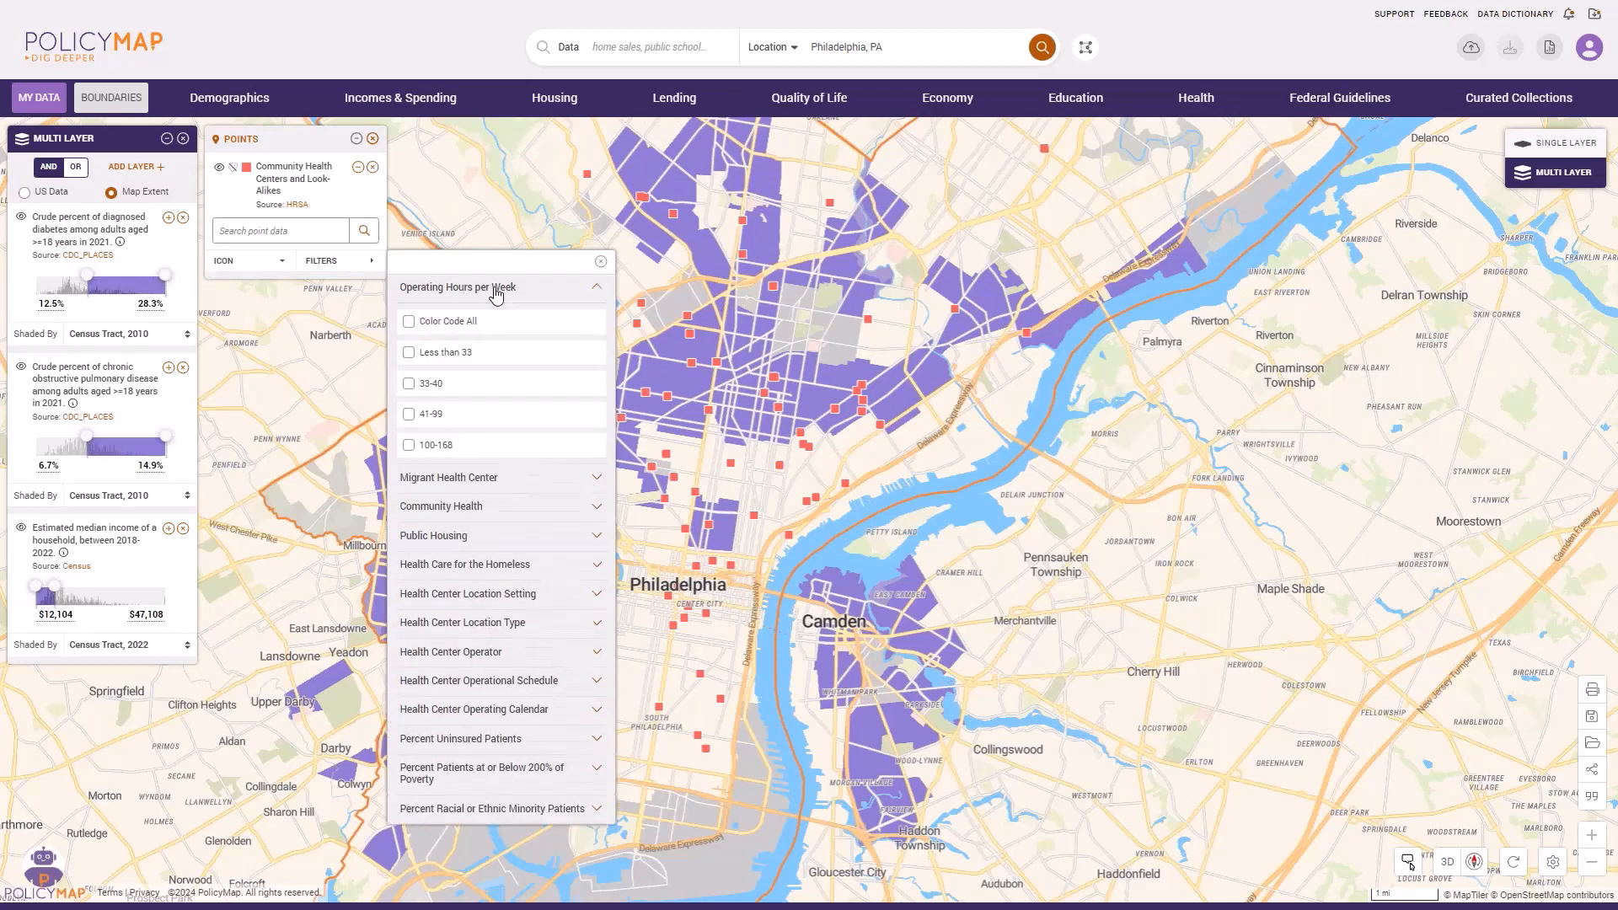
{"action": "left_click", "coordinate": [408, 322]}
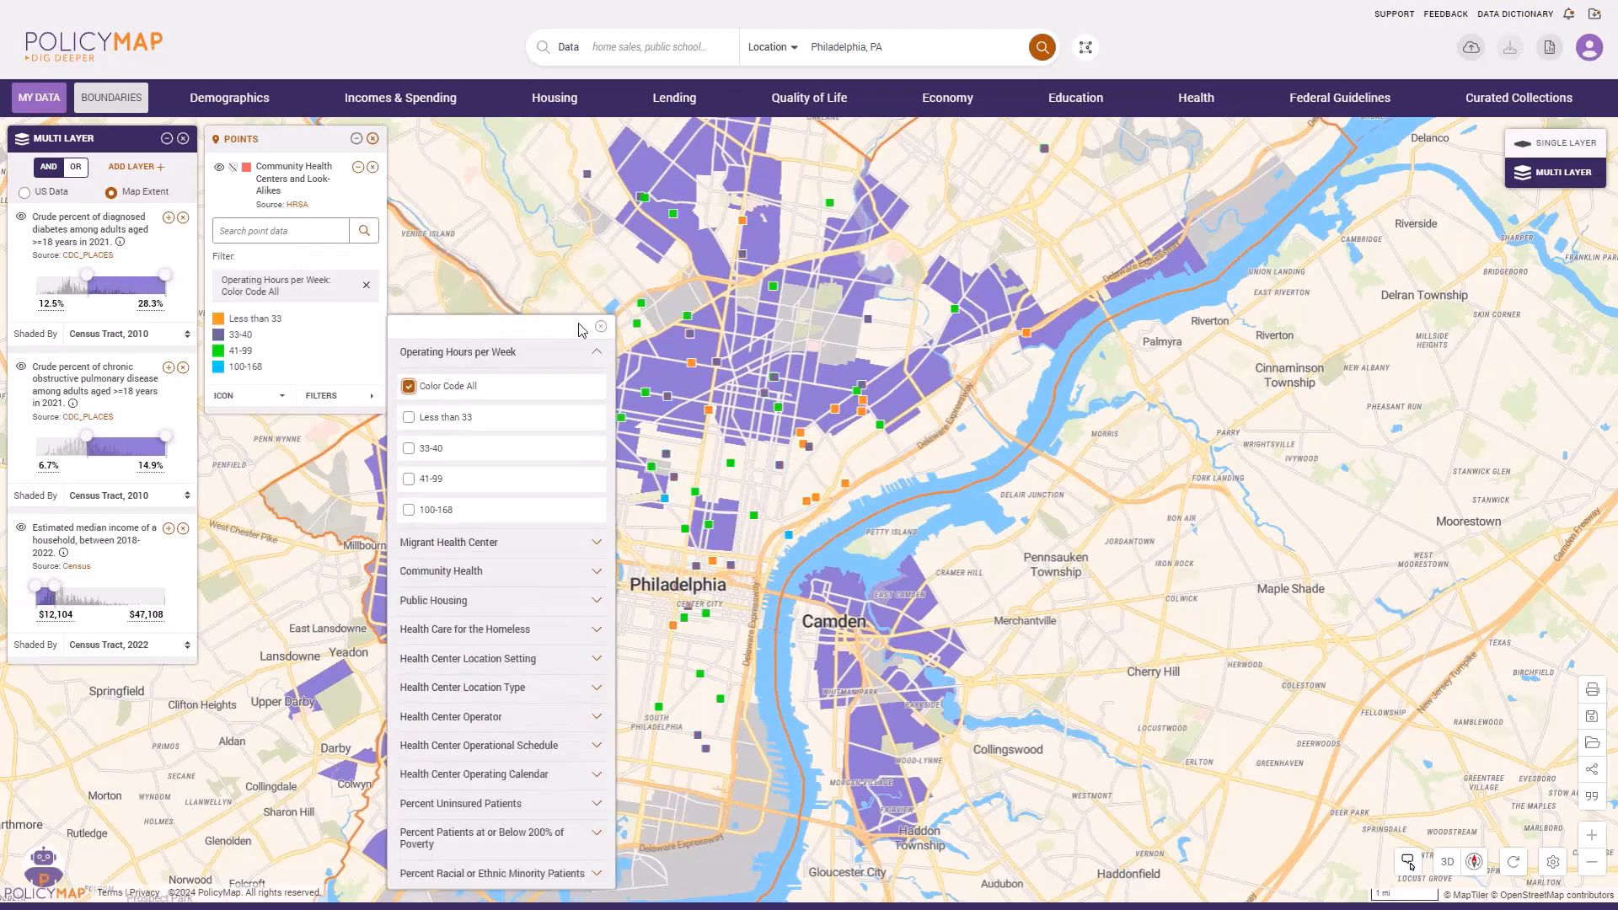
{"action": "left_click", "coordinate": [599, 326]}
Combine the three layers with OR logic and inspect the layer values of a hatched census tract north of central Philadelphia.
{"action": "scroll", "coordinate": [750, 407], "scroll_direction": "up", "scroll_amount": 1}
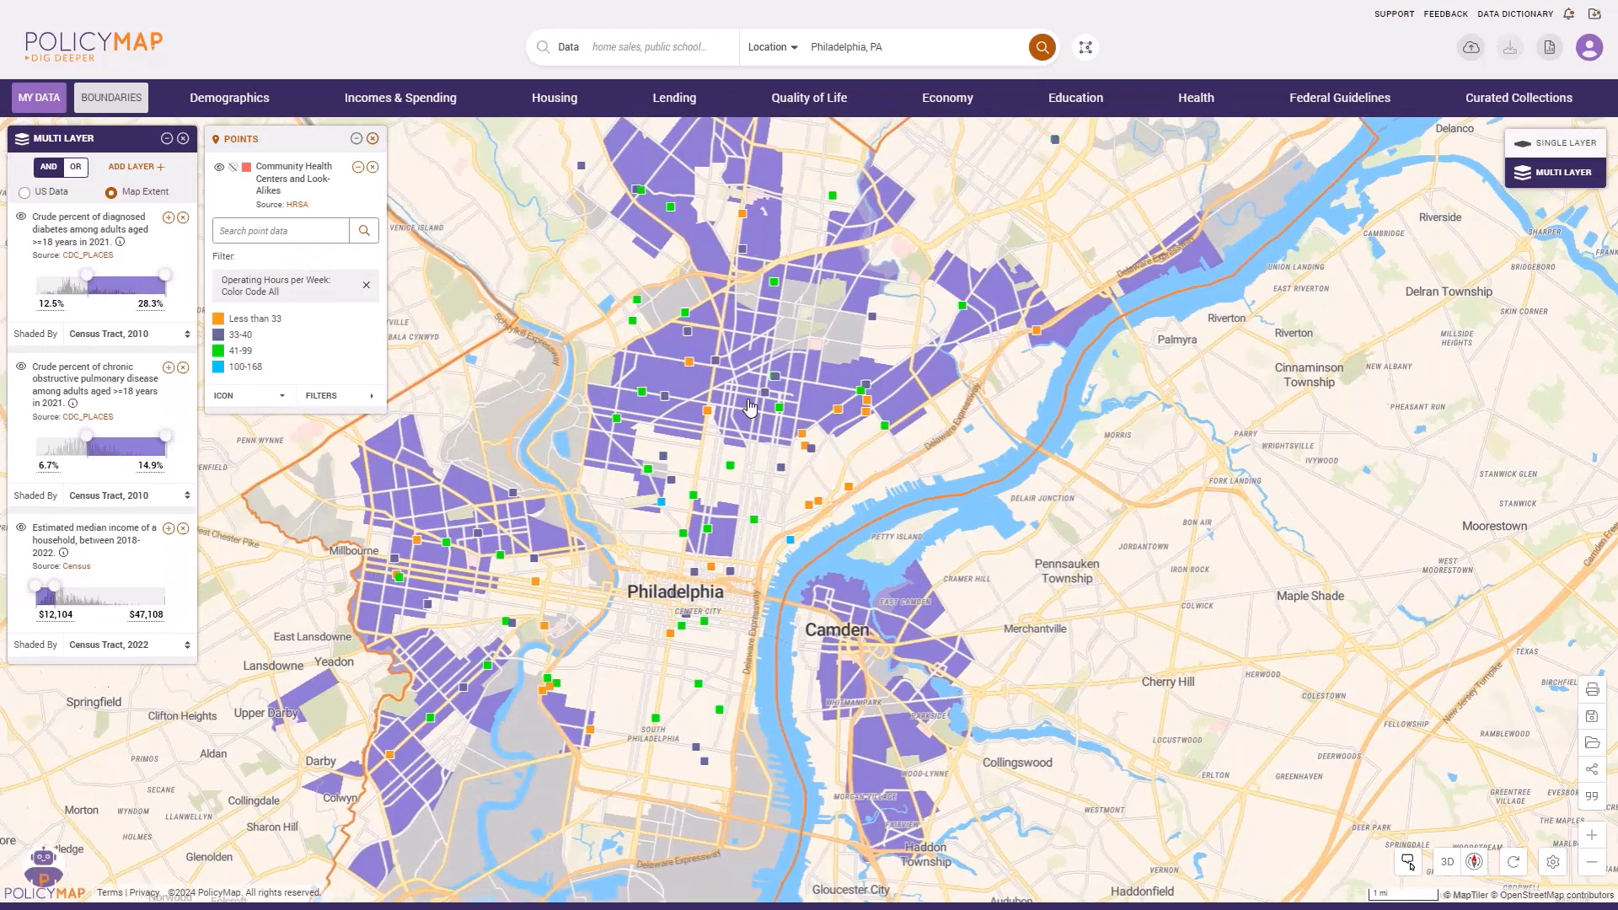
{"action": "scroll", "coordinate": [750, 407], "scroll_direction": "up", "scroll_amount": 3}
{"action": "left_click_drag", "start_coordinate": [750, 407], "coordinate": [858, 385]}
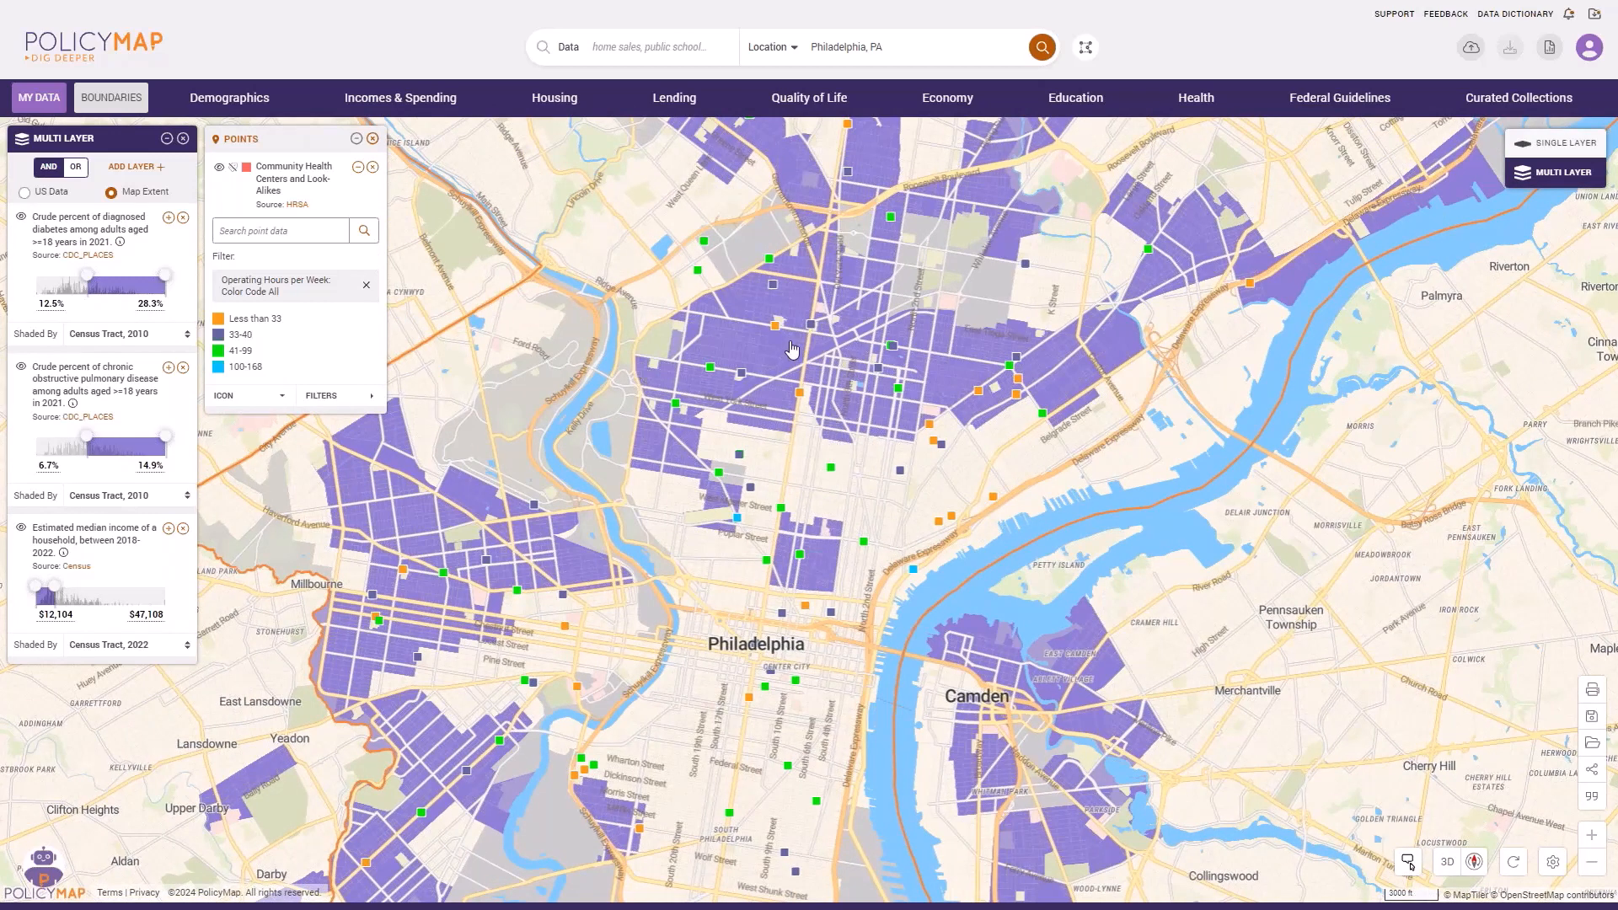
{"action": "left_click", "coordinate": [77, 172]}
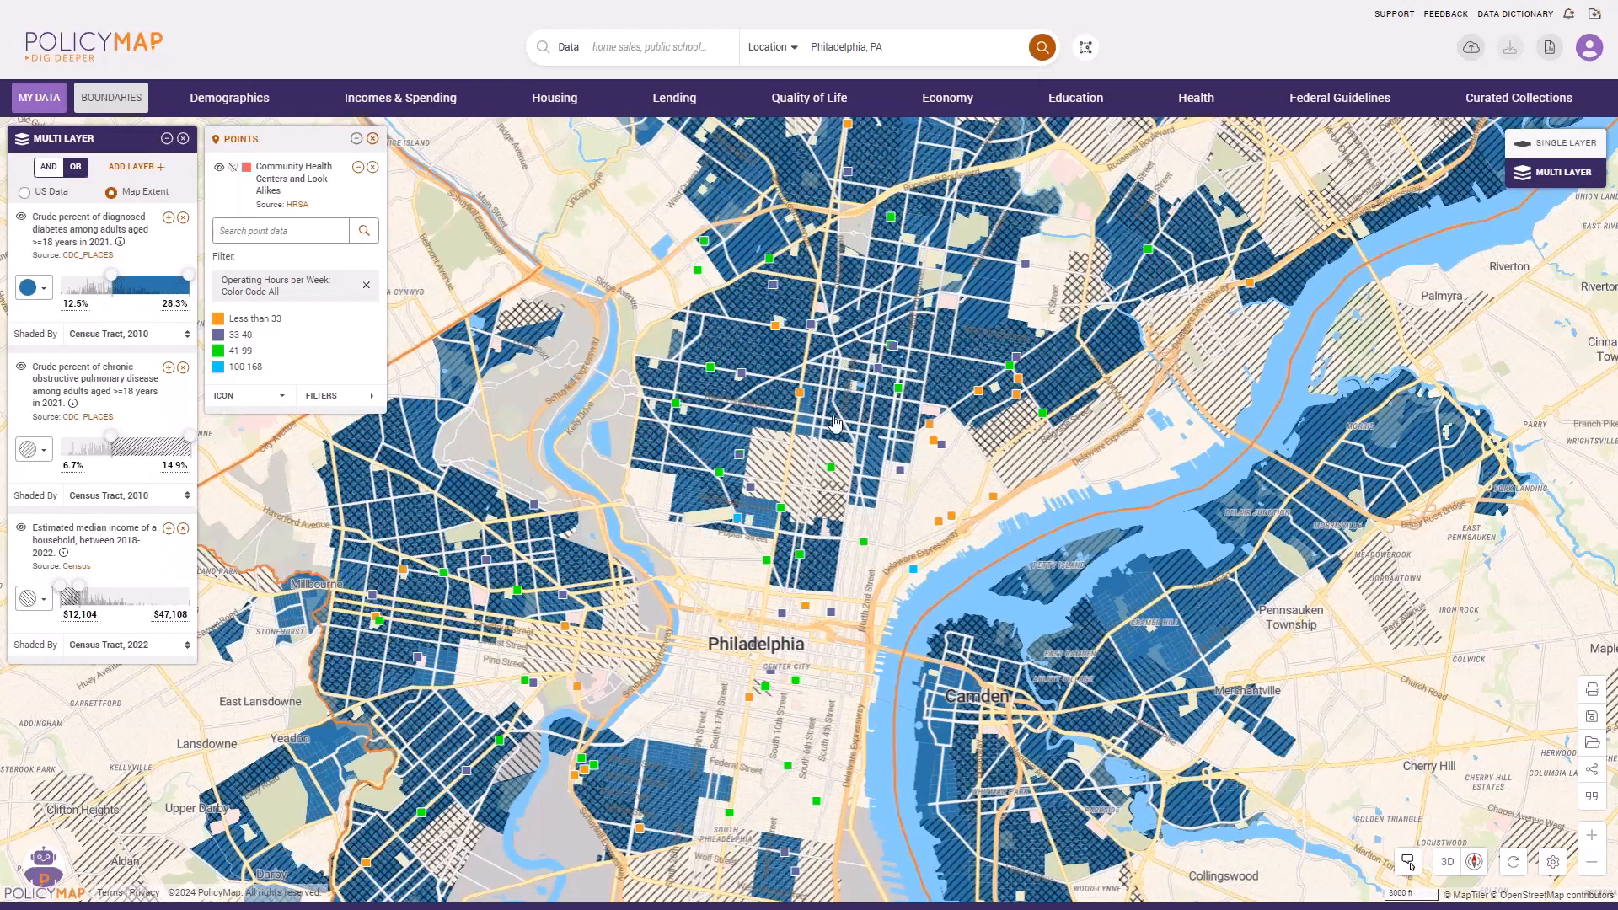
{"action": "left_click", "coordinate": [795, 493]}
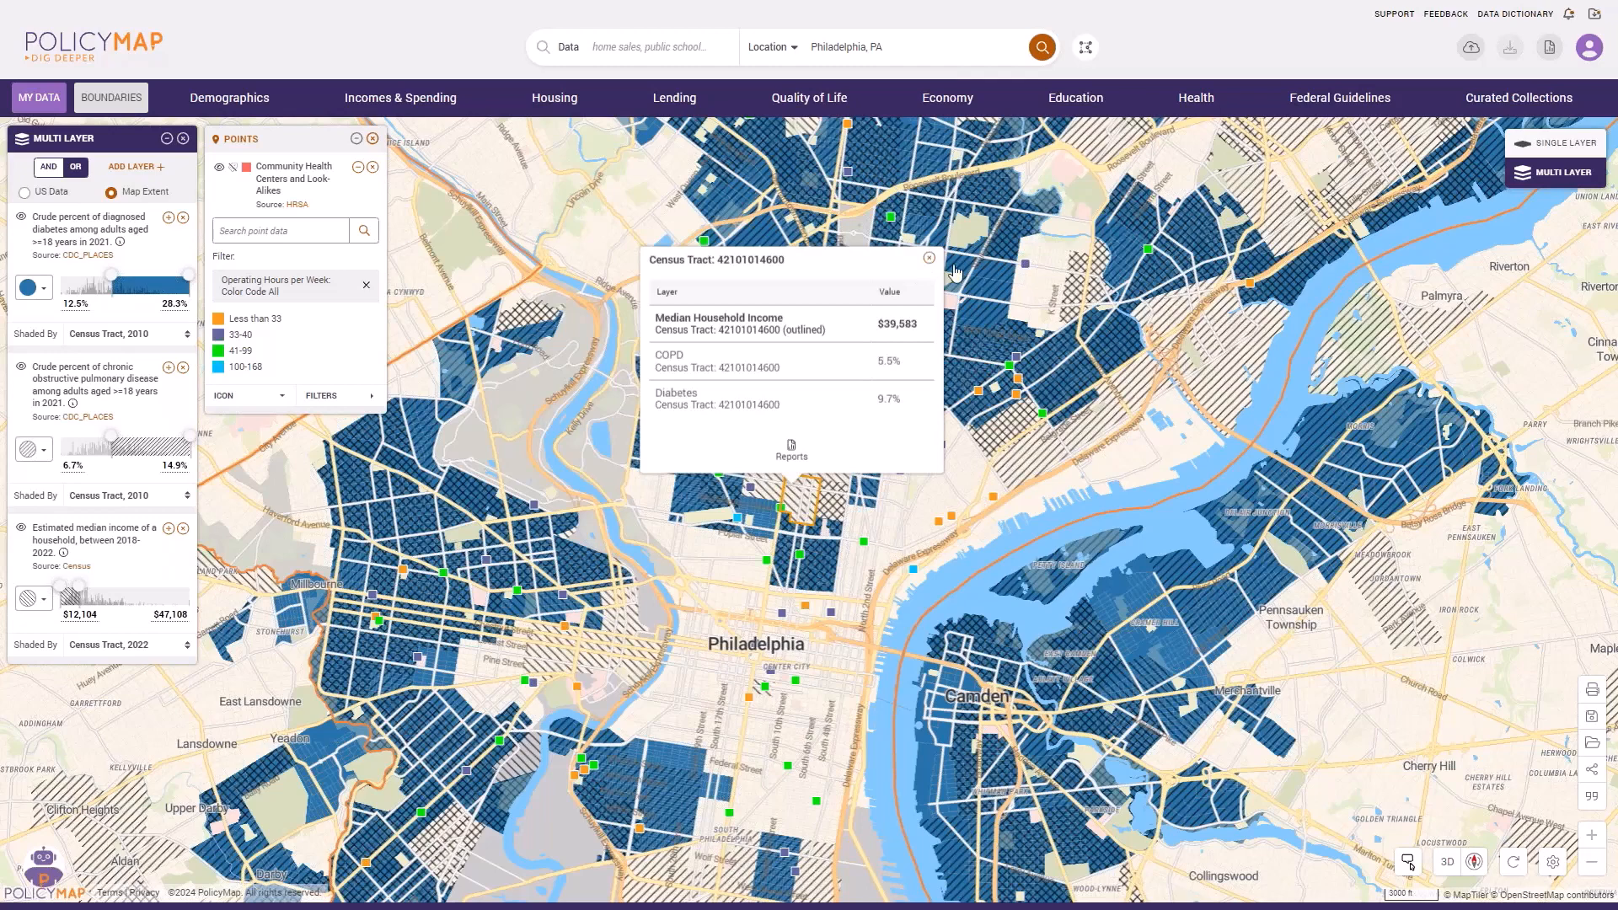
{"action": "left_click", "coordinate": [930, 260]}
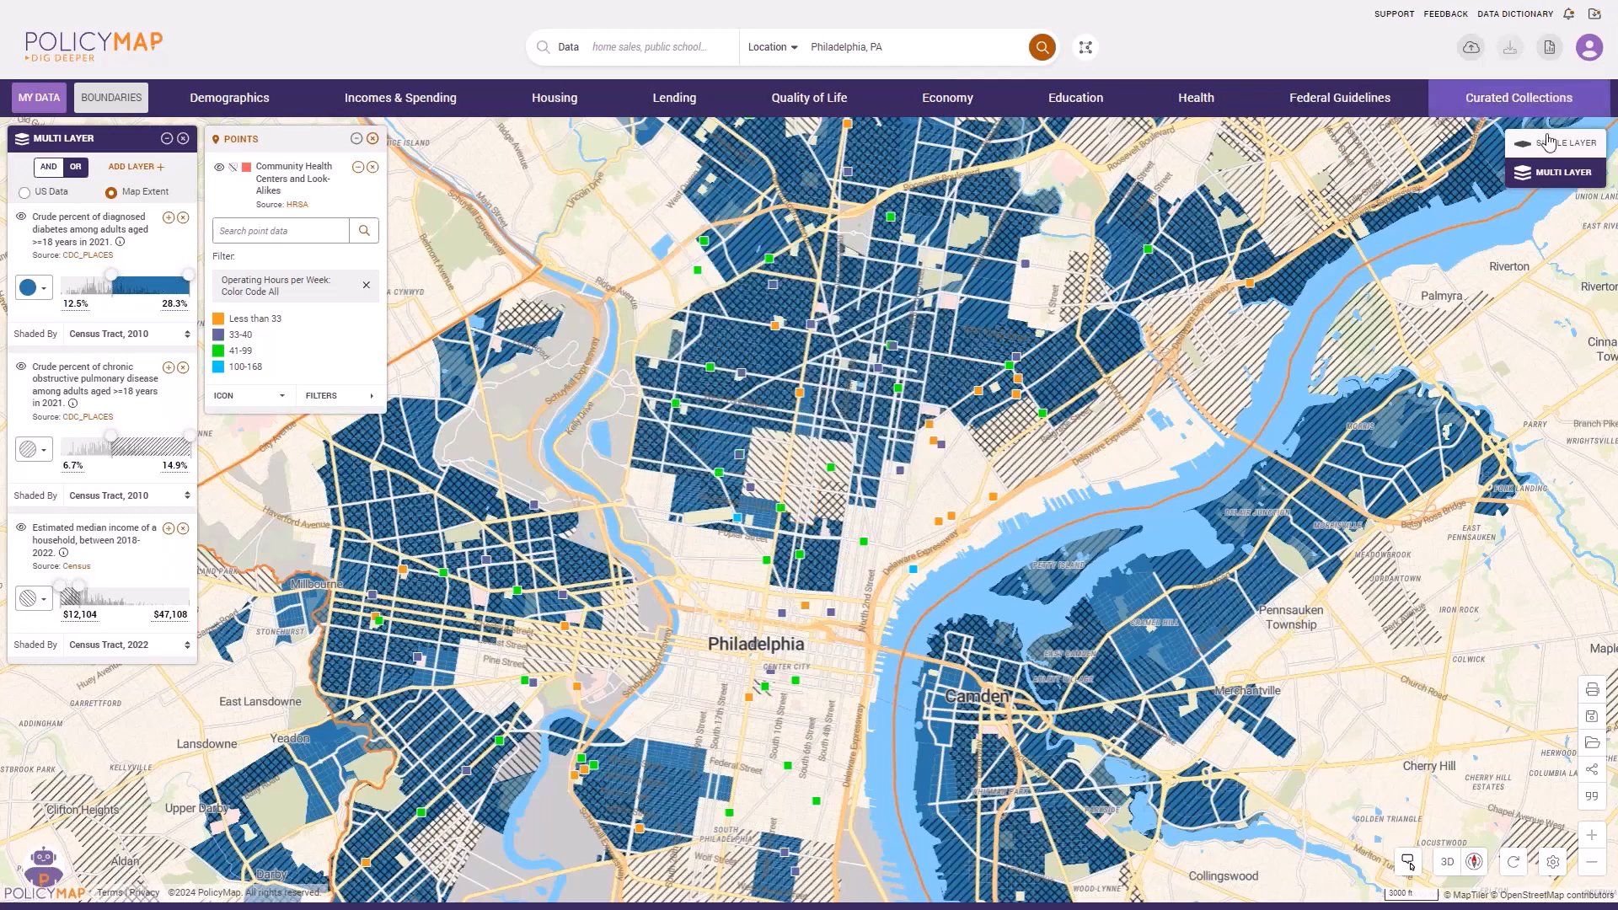
Switch to single-layer mode with no layer carried over and map households with Smartphone Only computer access from Social Determinants of Health.
{"action": "left_click", "coordinate": [1549, 147]}
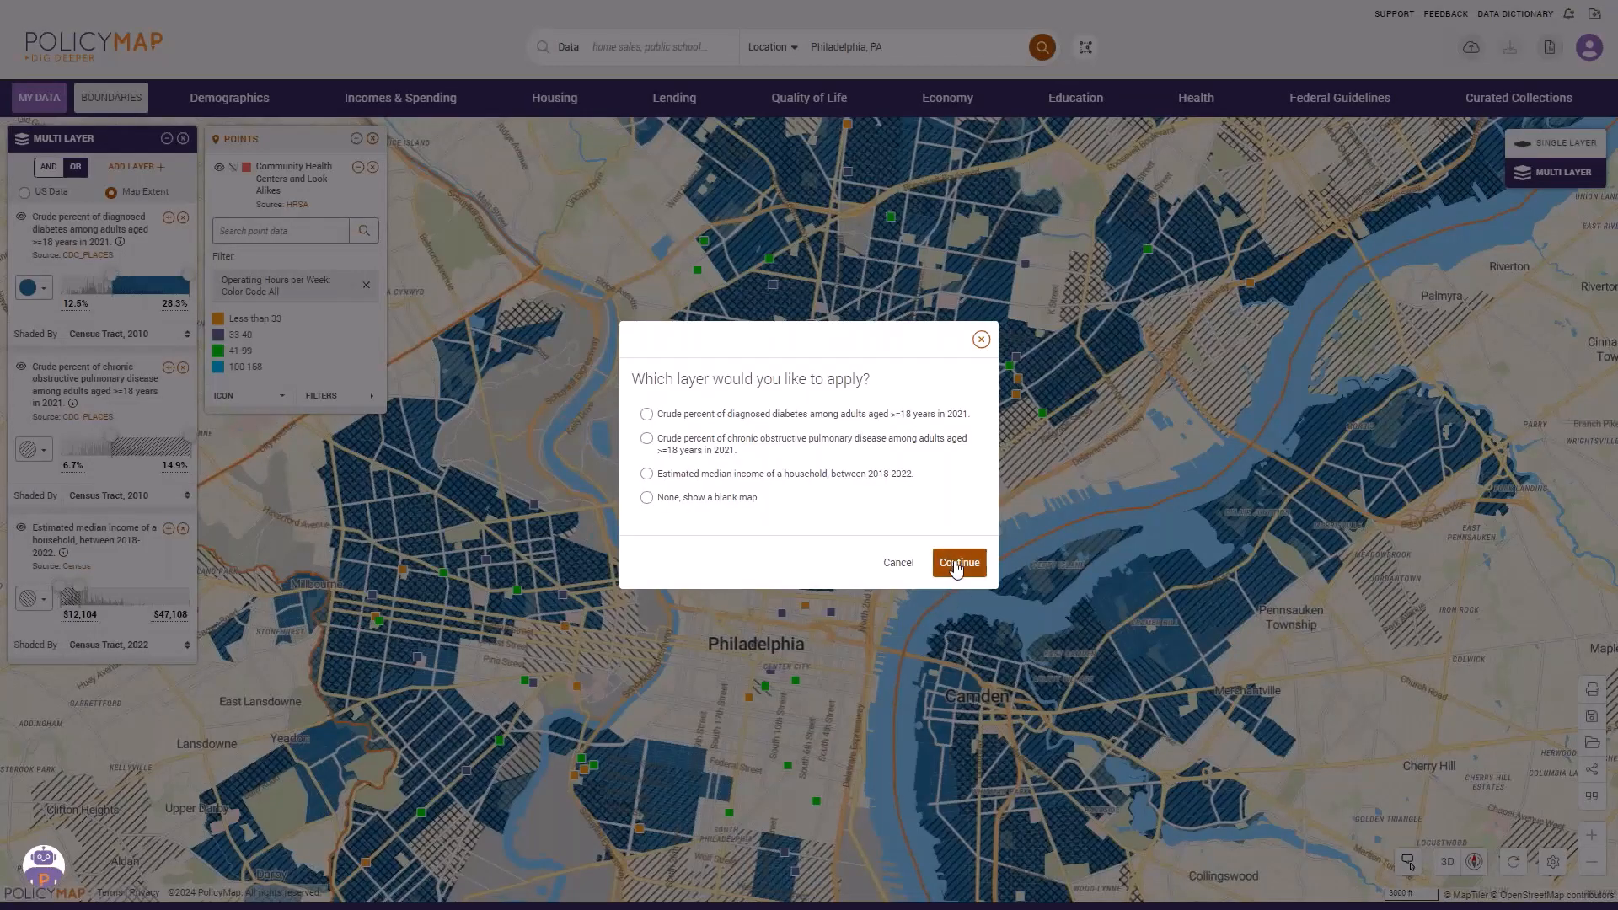
{"action": "left_click", "coordinate": [953, 568]}
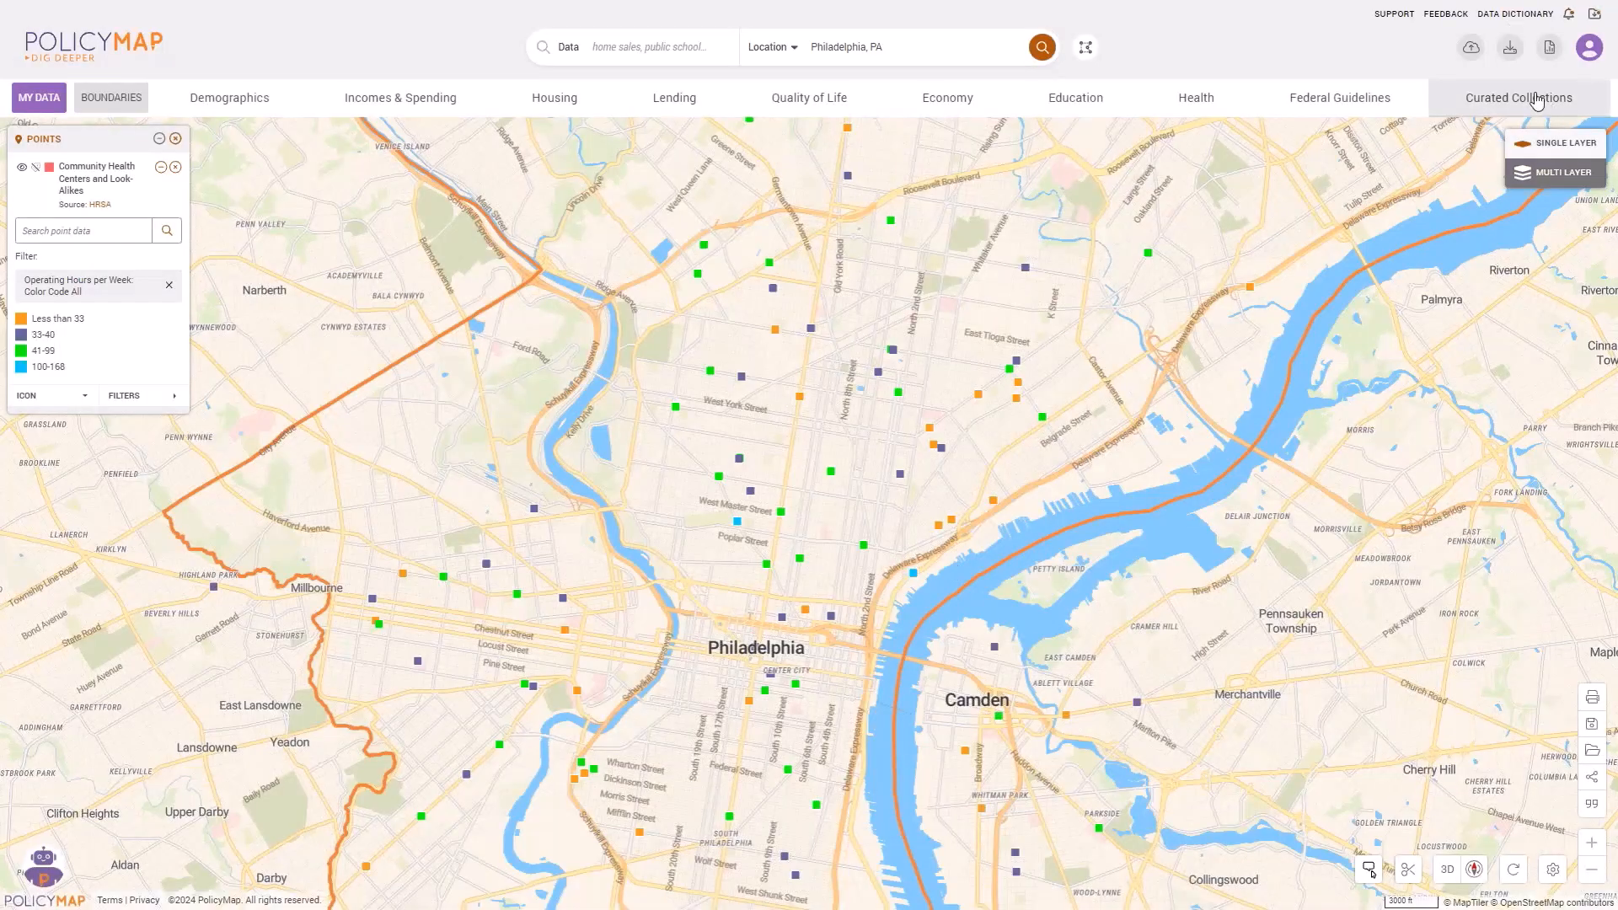
{"action": "left_click", "coordinate": [1518, 98]}
{"action": "left_click", "coordinate": [222, 187]}
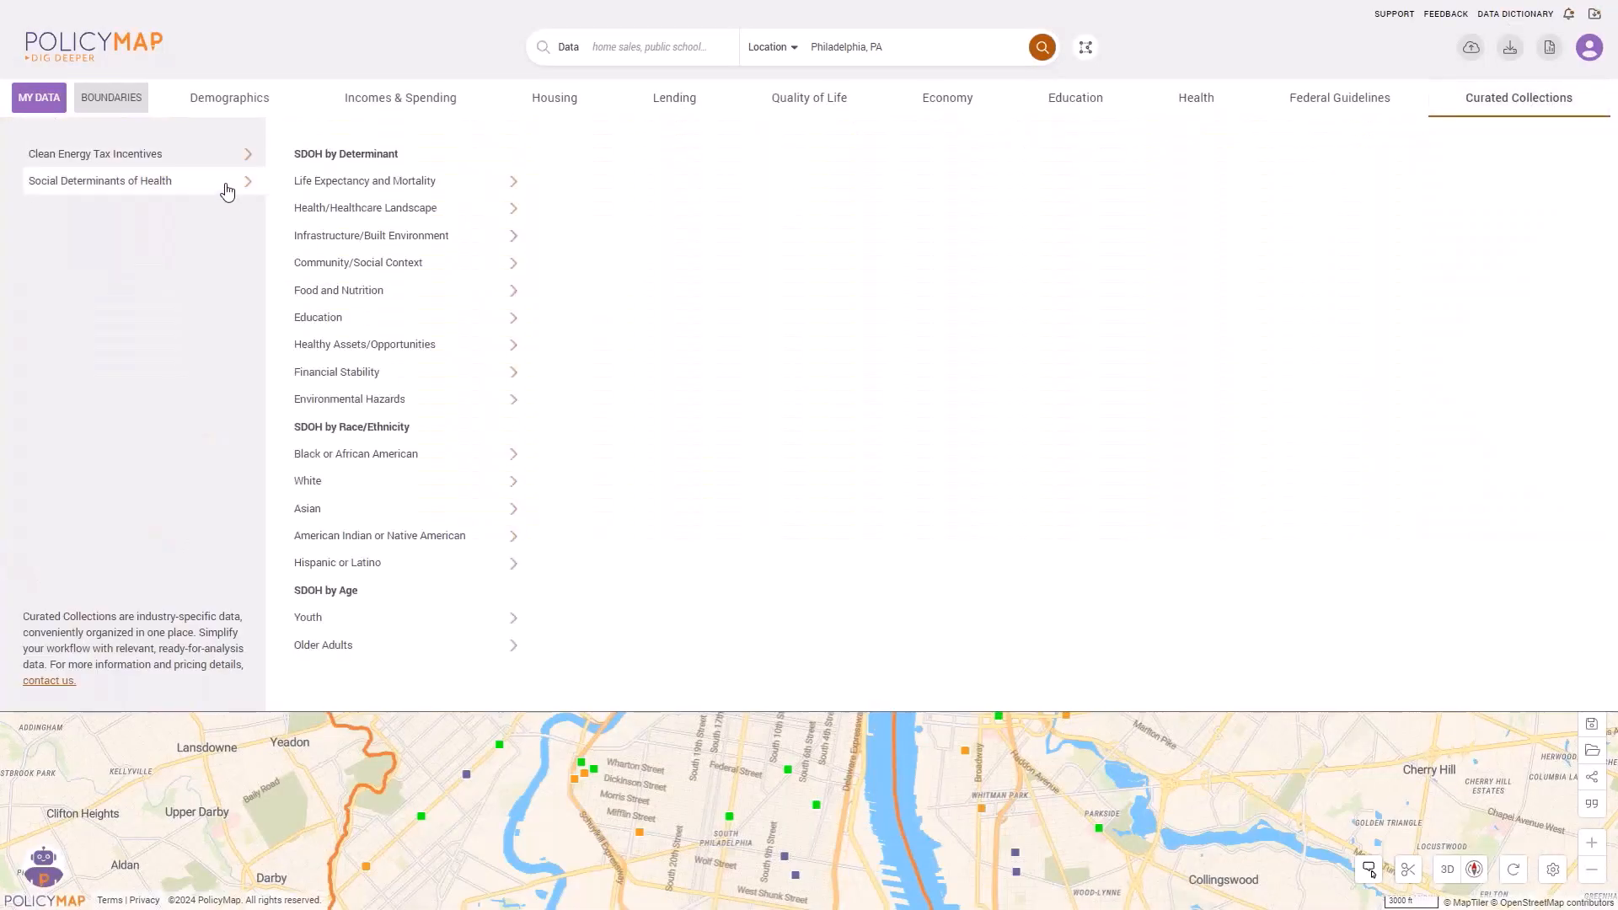
{"action": "left_click", "coordinate": [419, 248]}
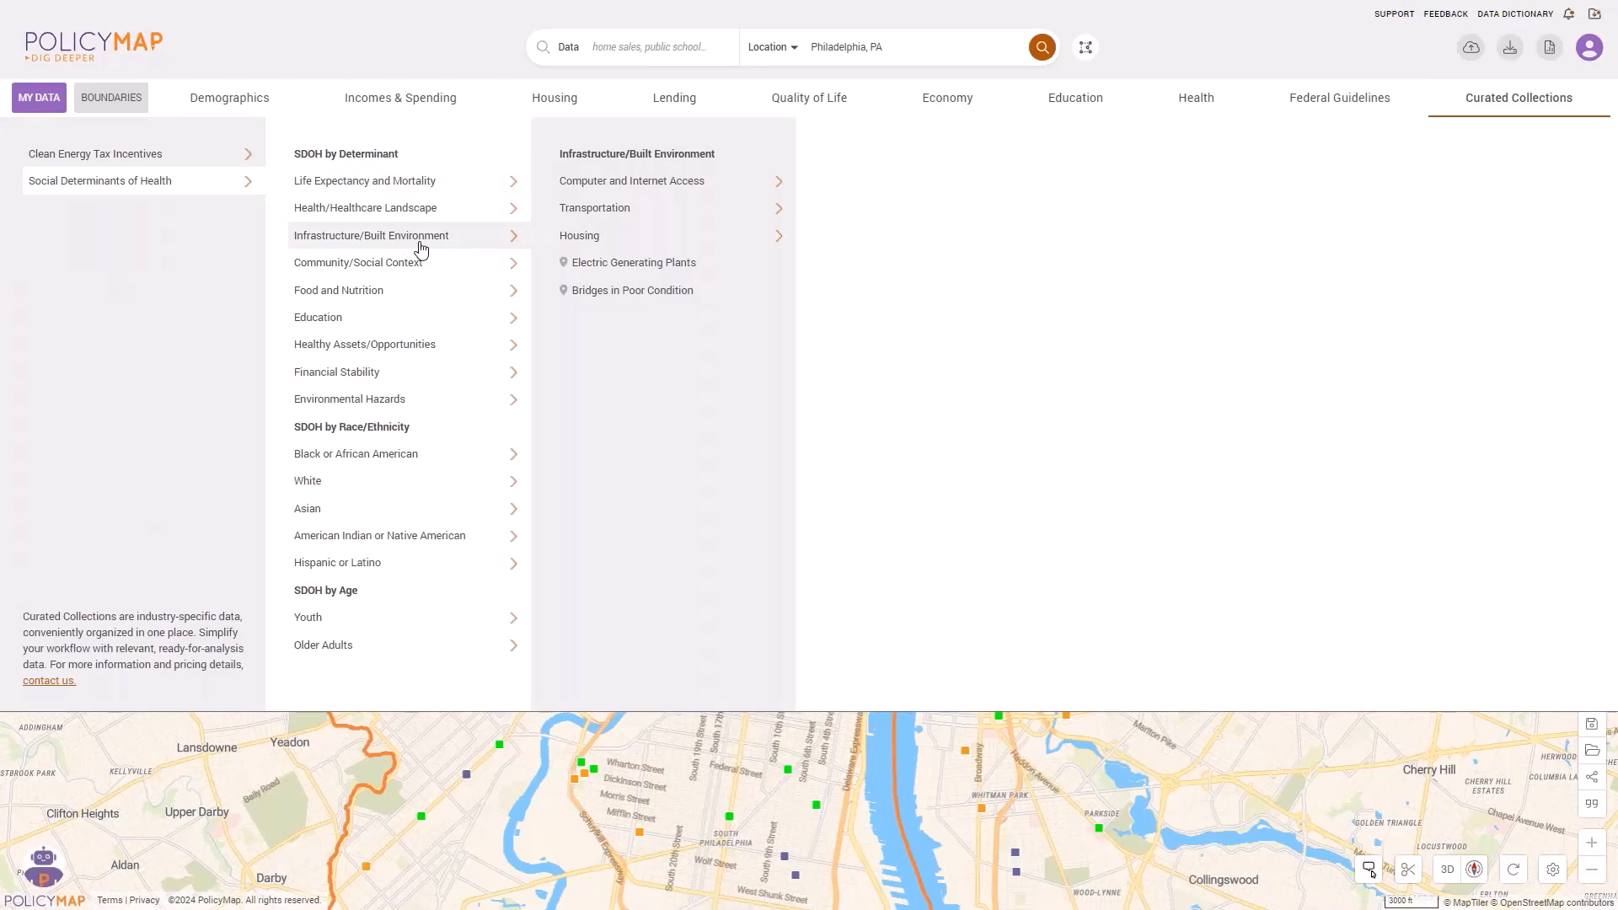
{"action": "left_click", "coordinate": [715, 192]}
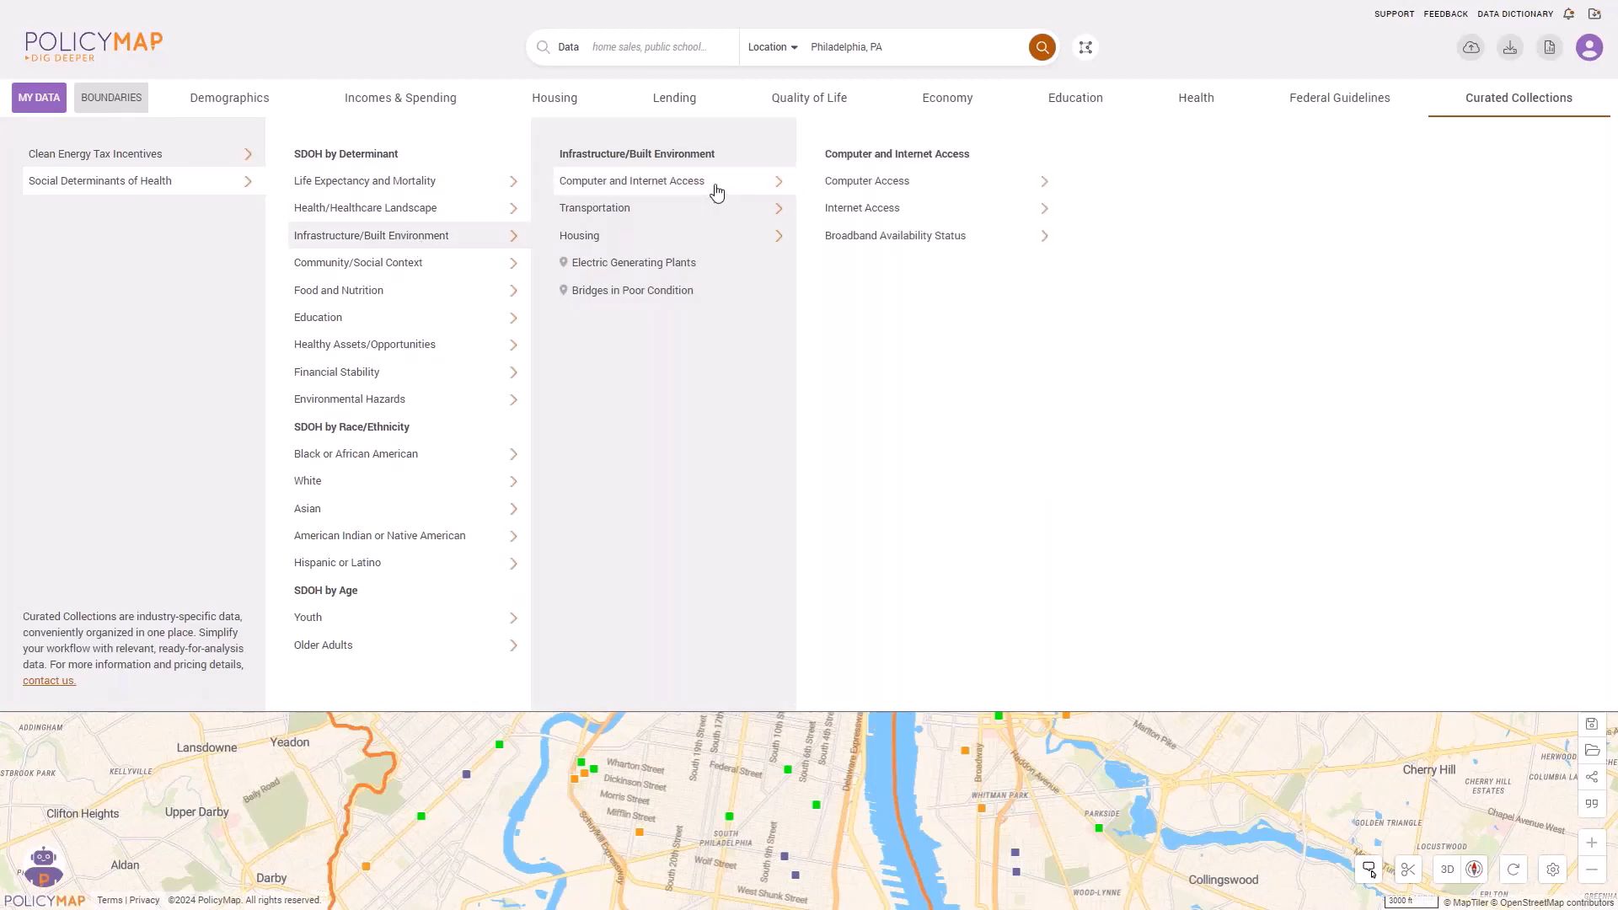
{"action": "left_click", "coordinate": [1011, 194]}
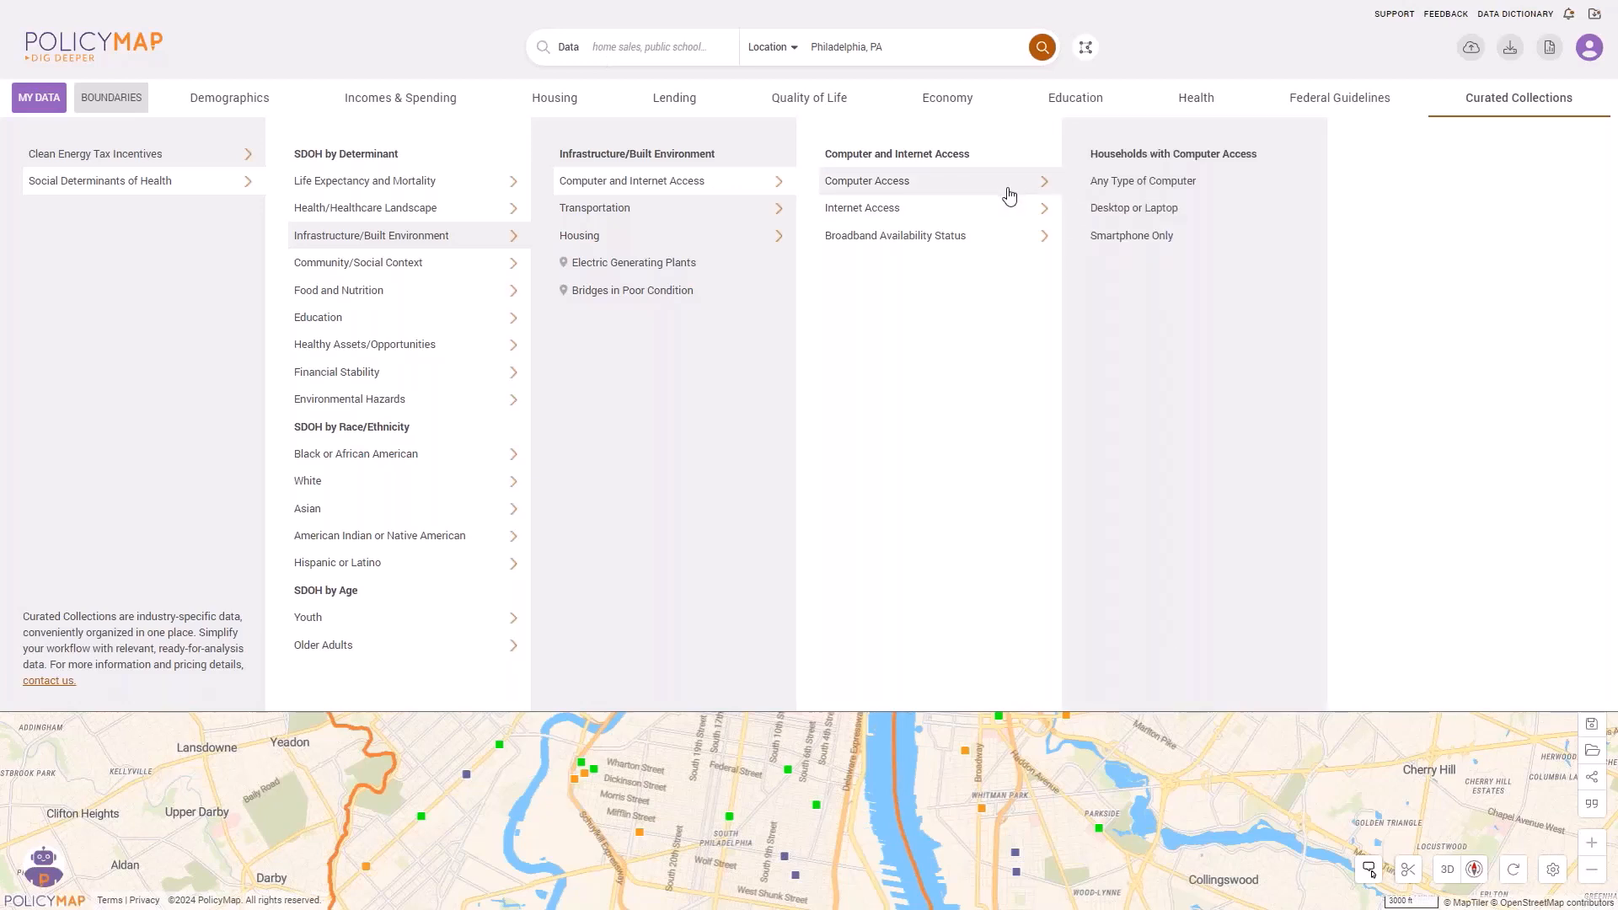
{"action": "left_click", "coordinate": [1143, 243]}
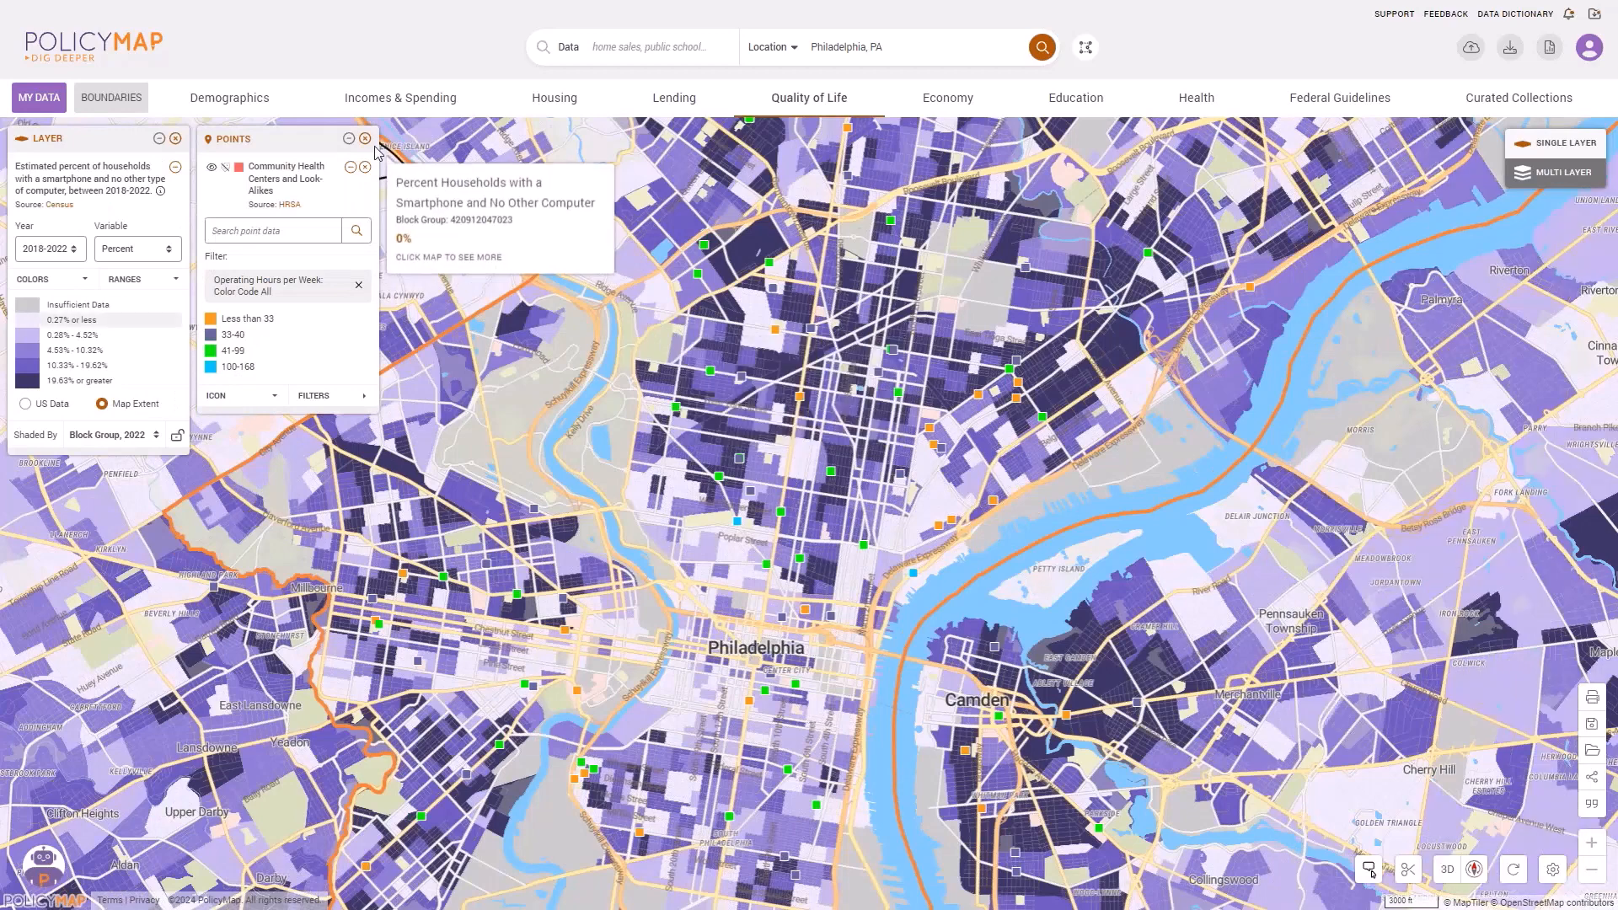
Remove the community health center points, search the data for "libr" and add the Libraries points to the map.
{"action": "left_click", "coordinate": [365, 140]}
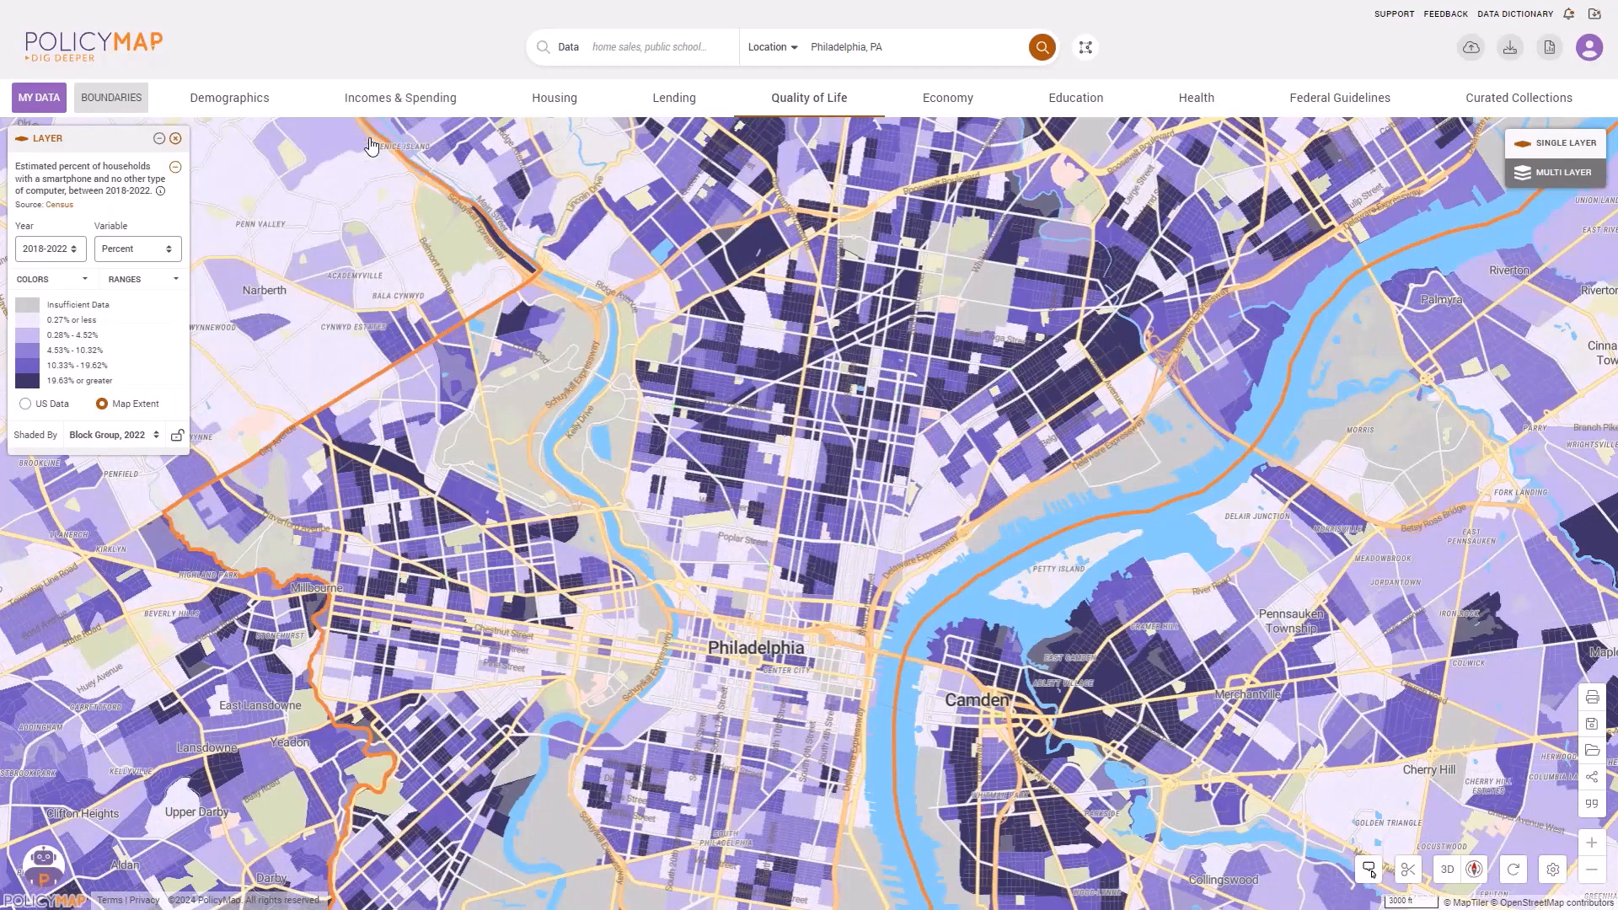
{"action": "left_click", "coordinate": [652, 50]}
{"action": "type", "text": "l"}
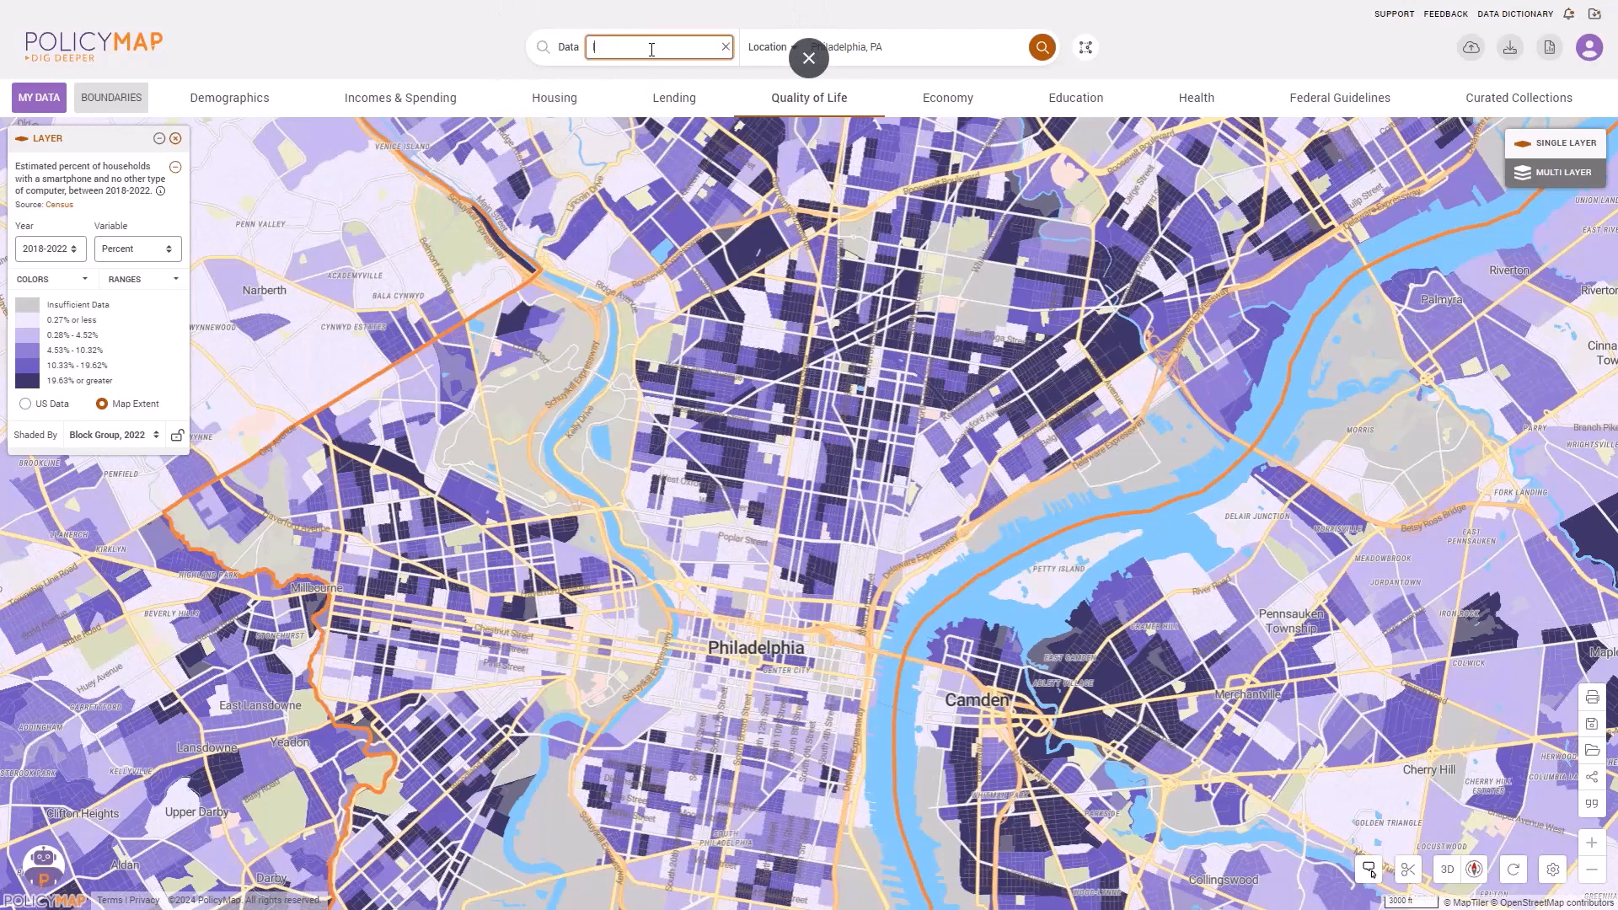
{"action": "type", "text": "ibr"}
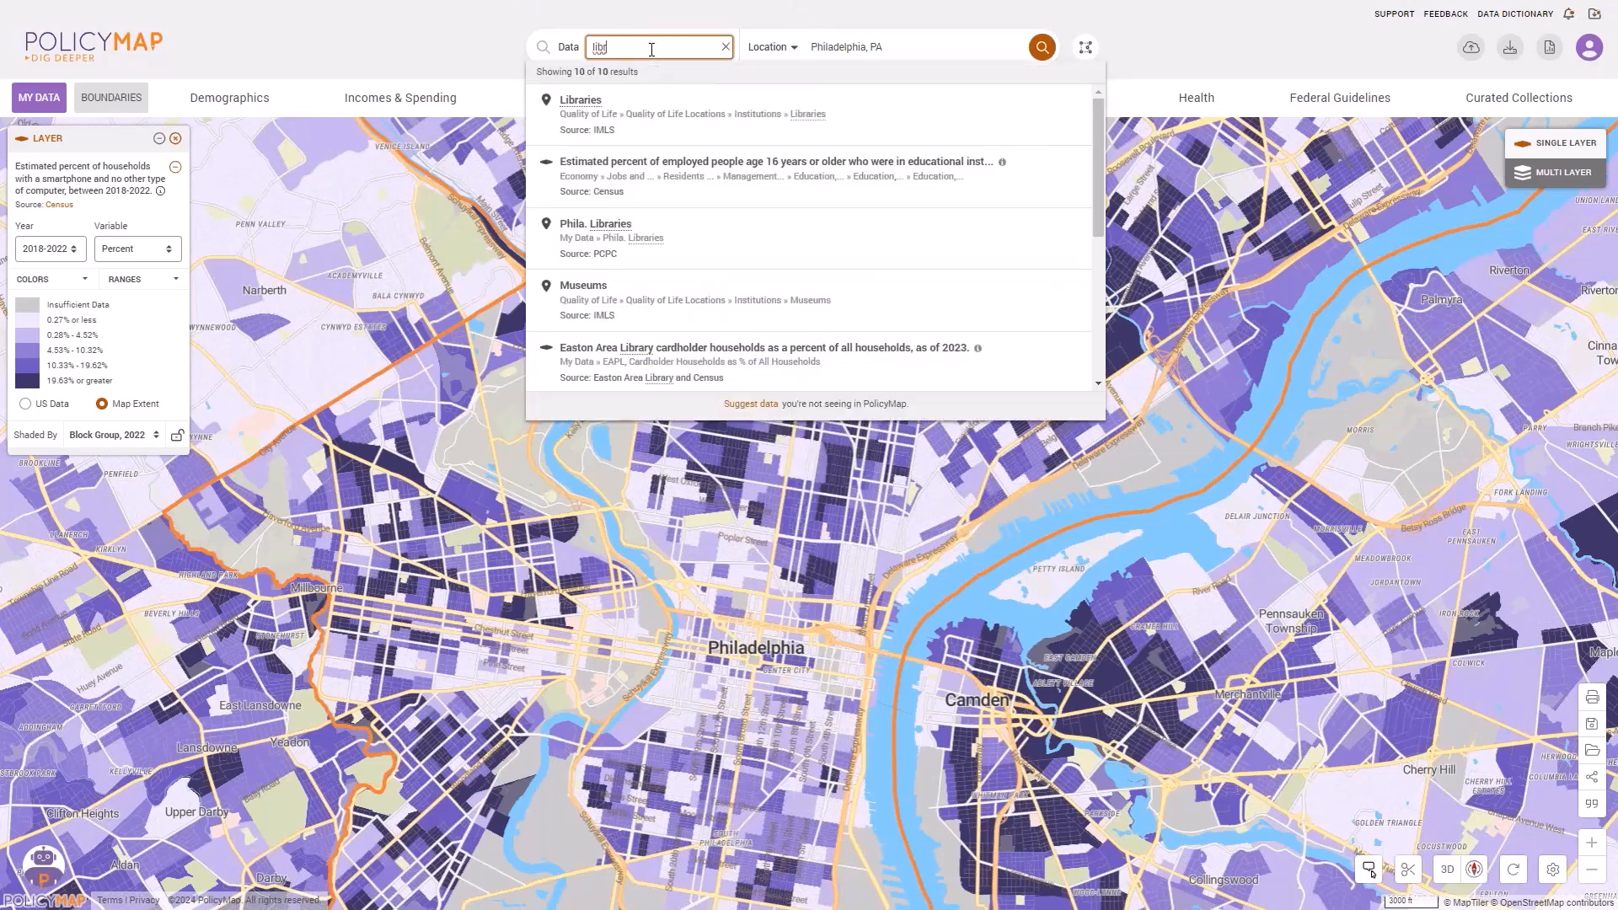
{"action": "left_click", "coordinate": [665, 118]}
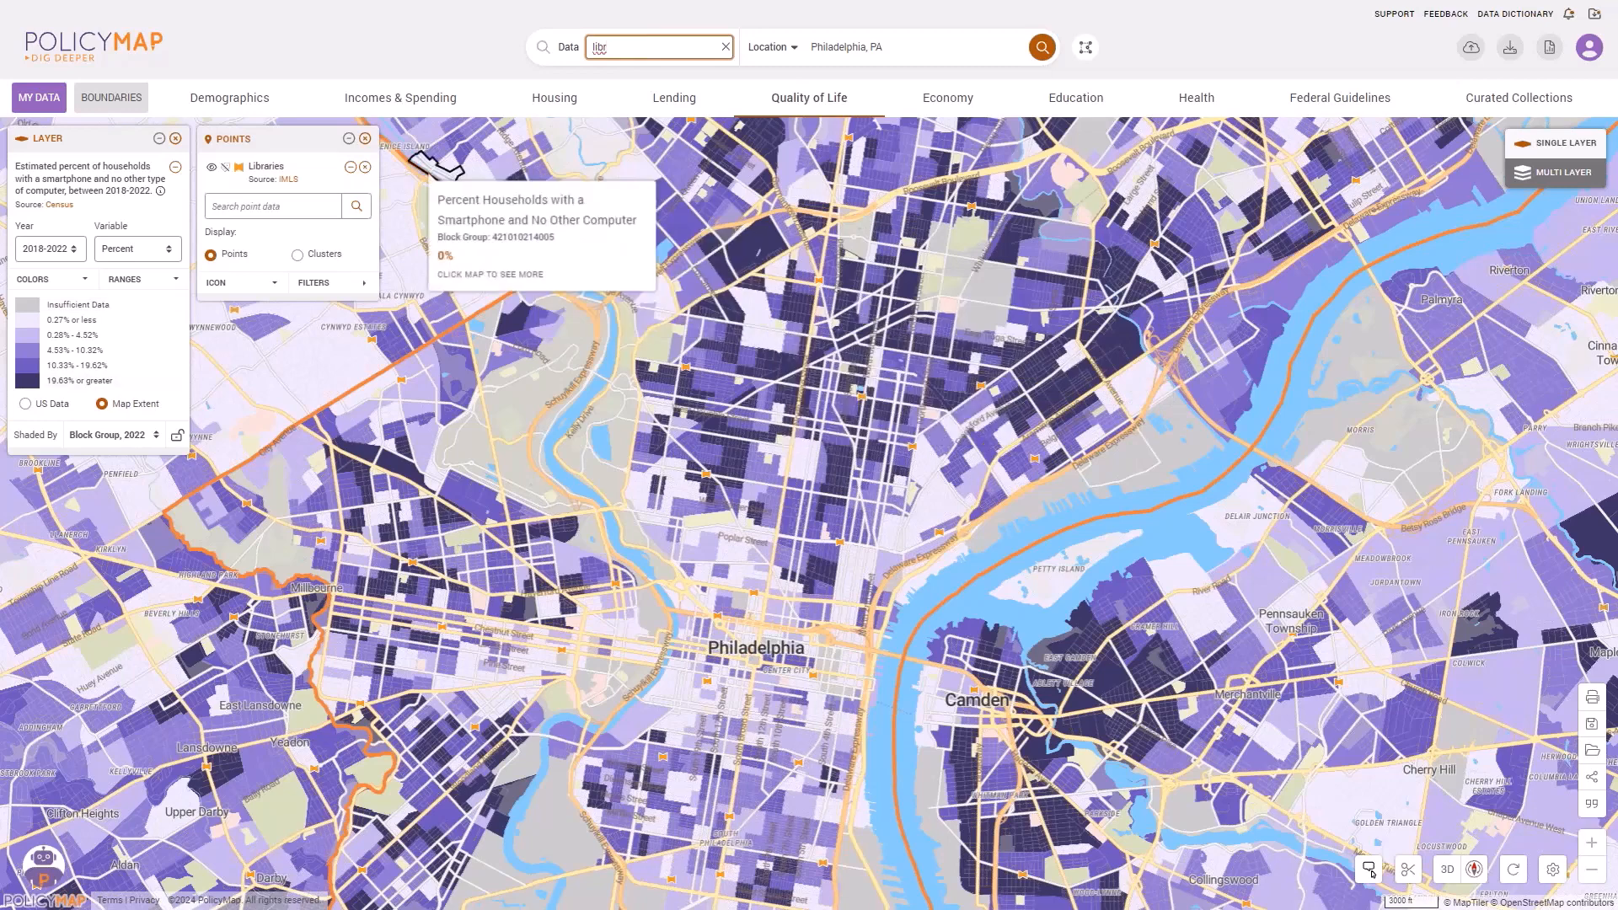
Turn on name labels for the library points and examine the branches around Philadelphia.
{"action": "left_click", "coordinate": [226, 168]}
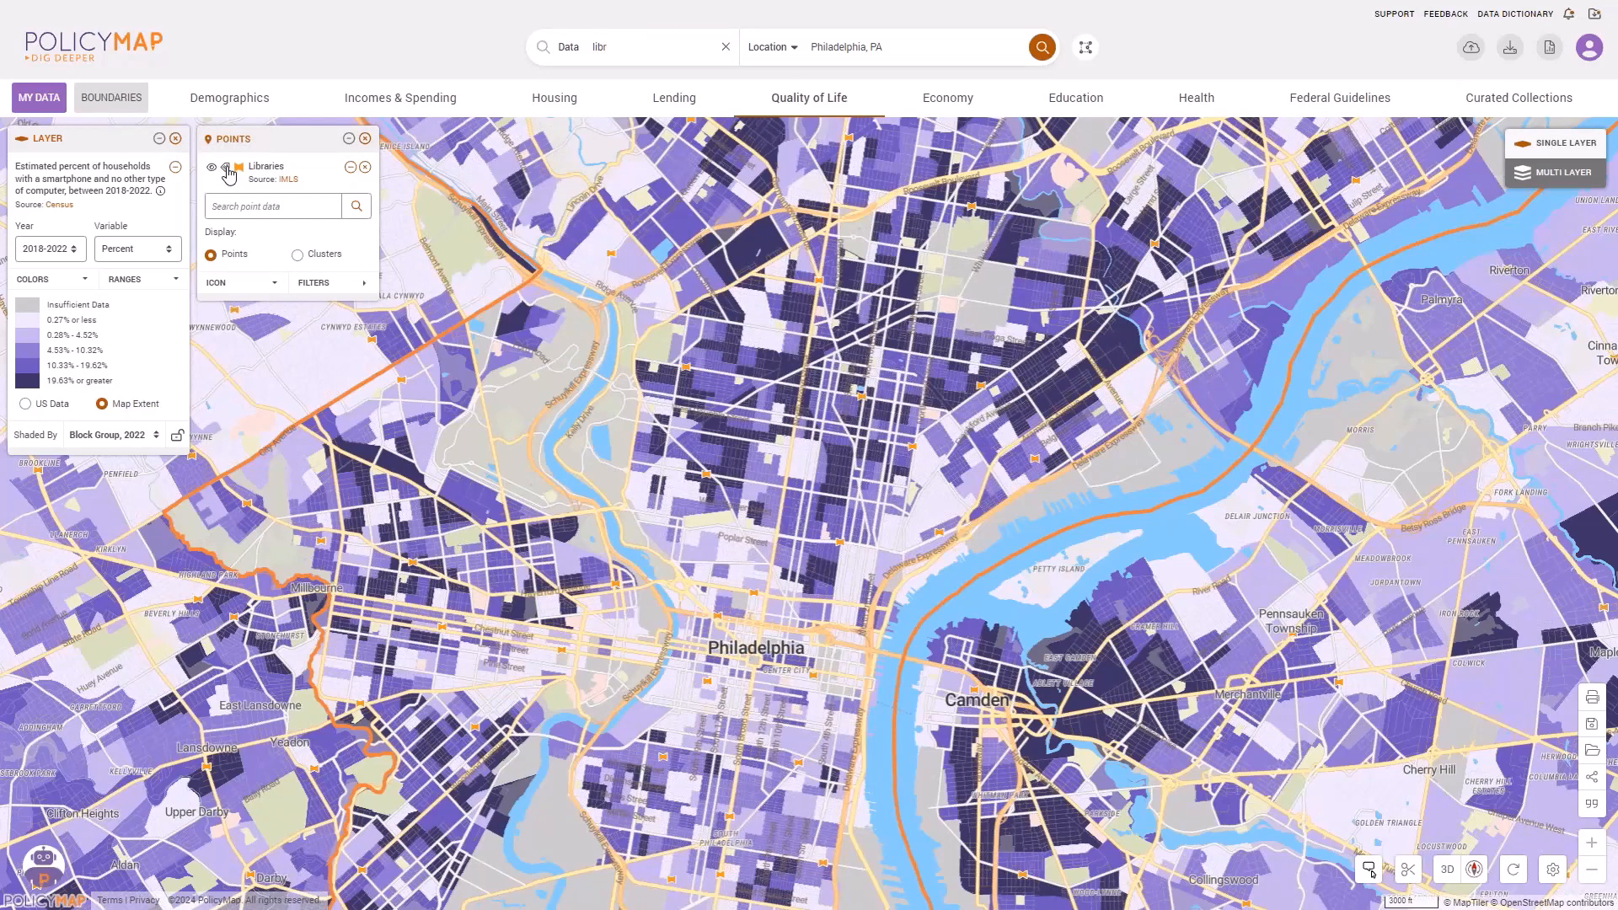
{"action": "scroll", "coordinate": [506, 441], "scroll_direction": "up", "scroll_amount": 2}
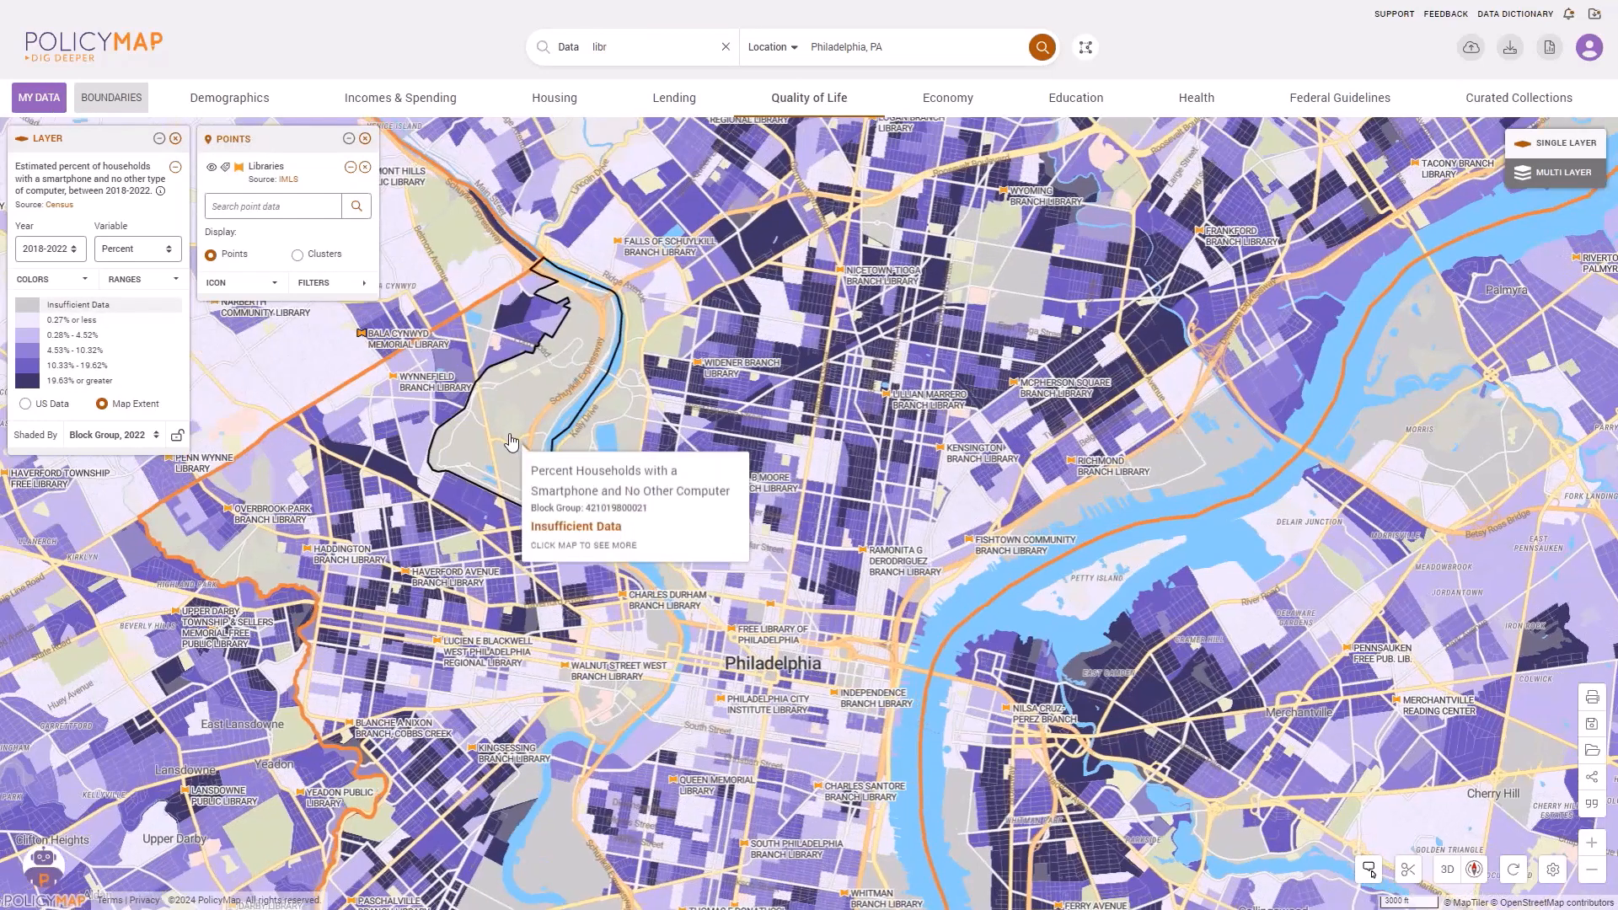
{"action": "scroll", "coordinate": [507, 440], "scroll_direction": "up", "scroll_amount": 1}
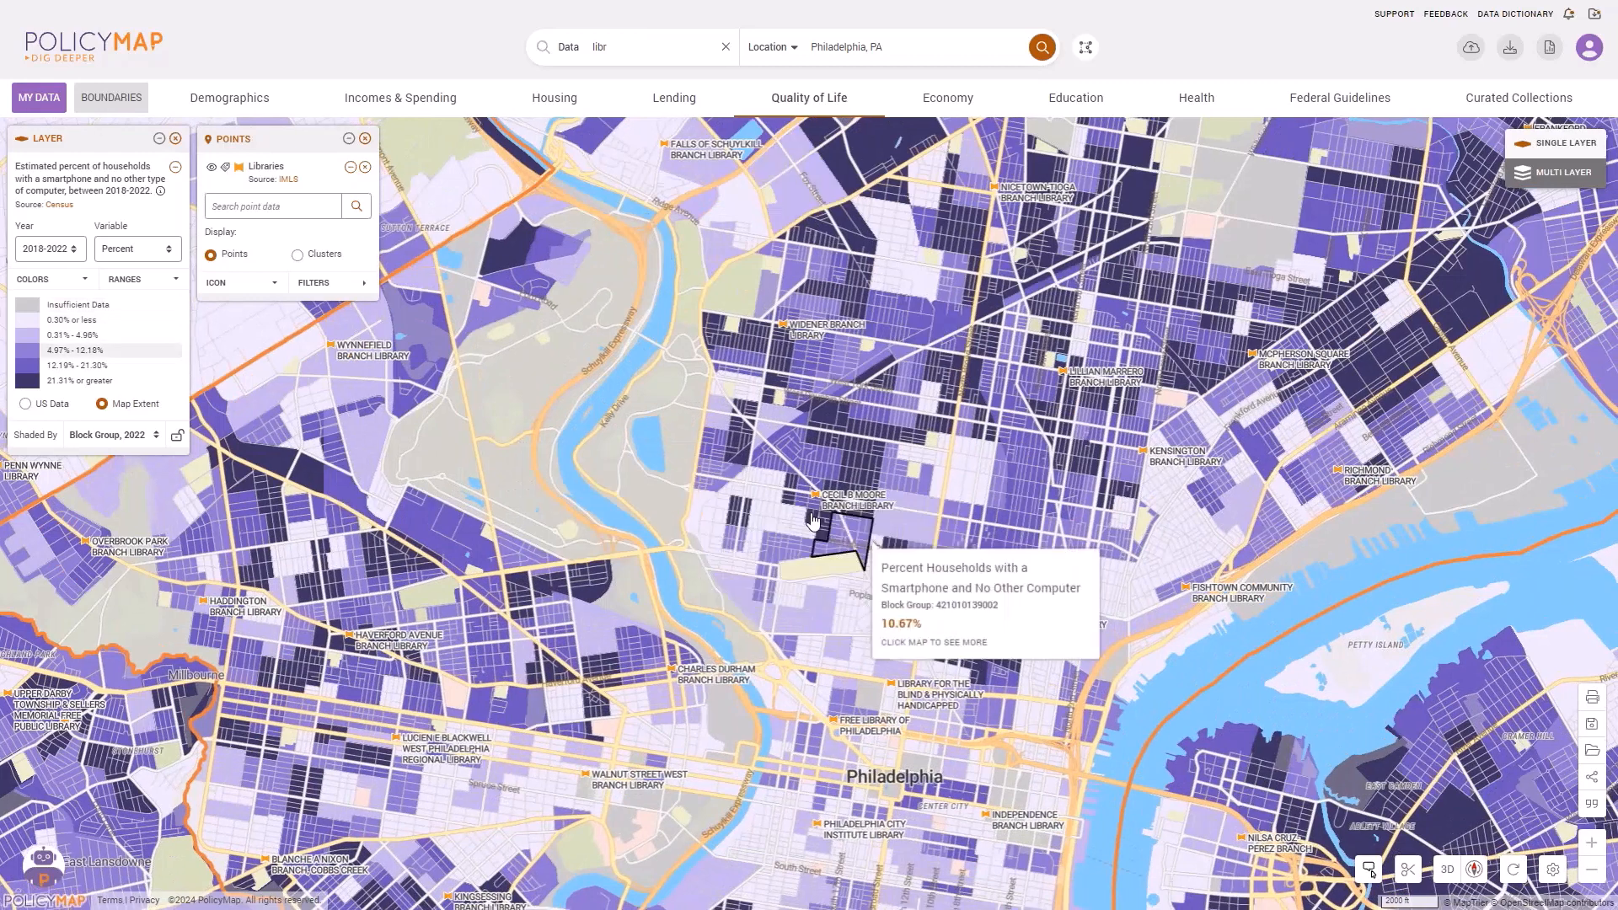
Shade only the two highest smartphone-only household ranges, 12.04% - 21.19% and 21.20% or greater.
{"action": "left_click_drag", "start_coordinate": [865, 536], "coordinate": [793, 488]}
{"action": "left_click", "coordinate": [120, 382]}
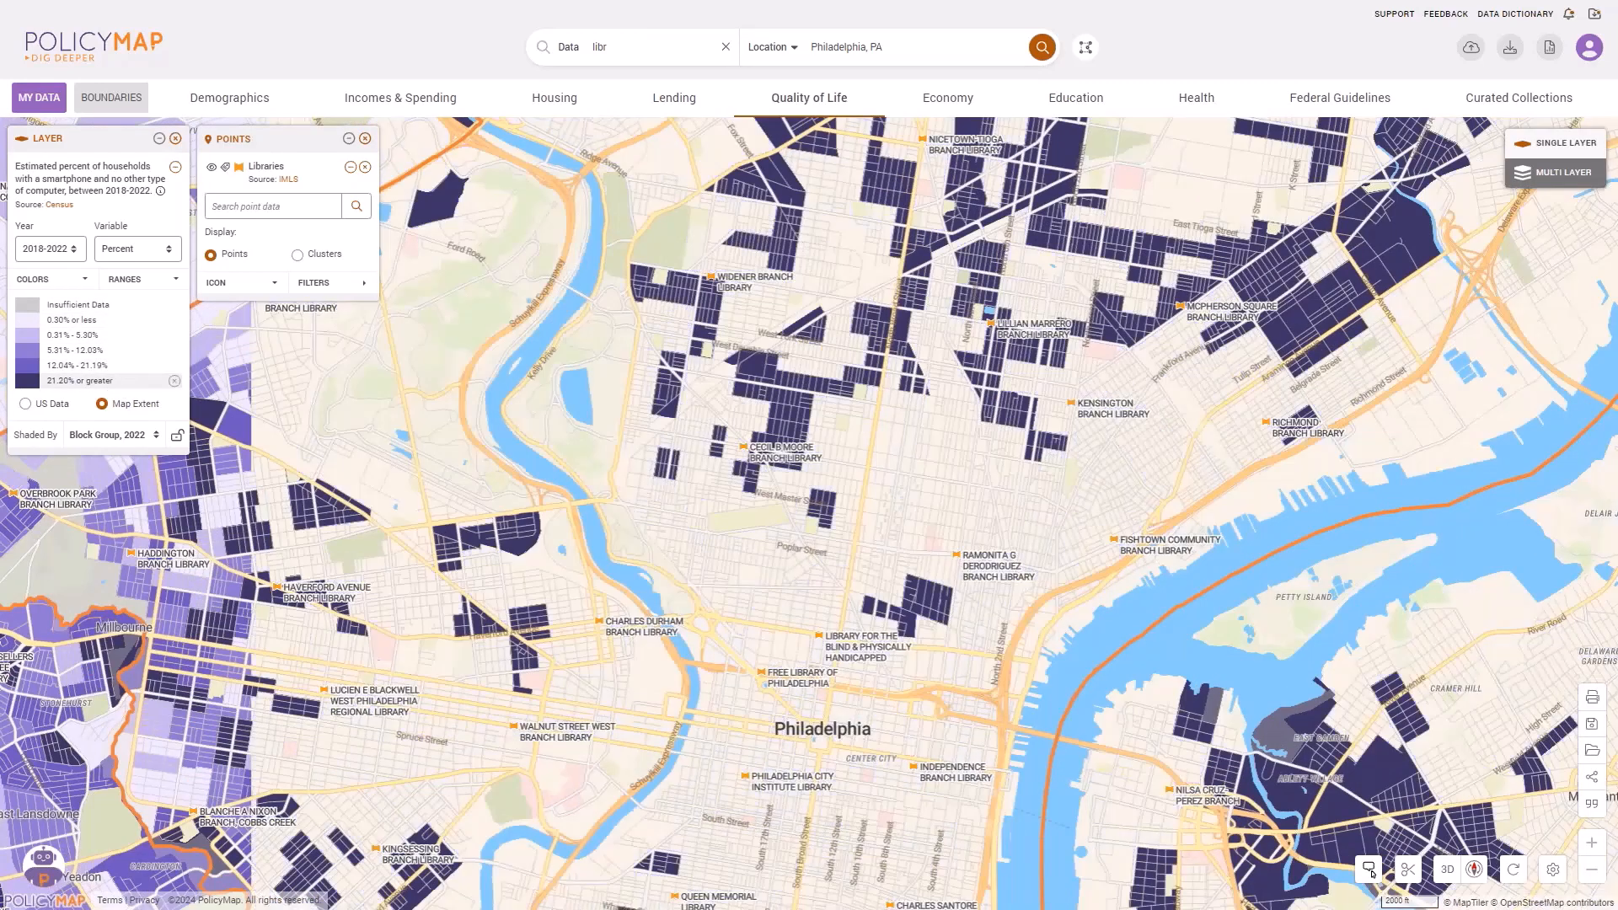
{"action": "left_click", "coordinate": [115, 371]}
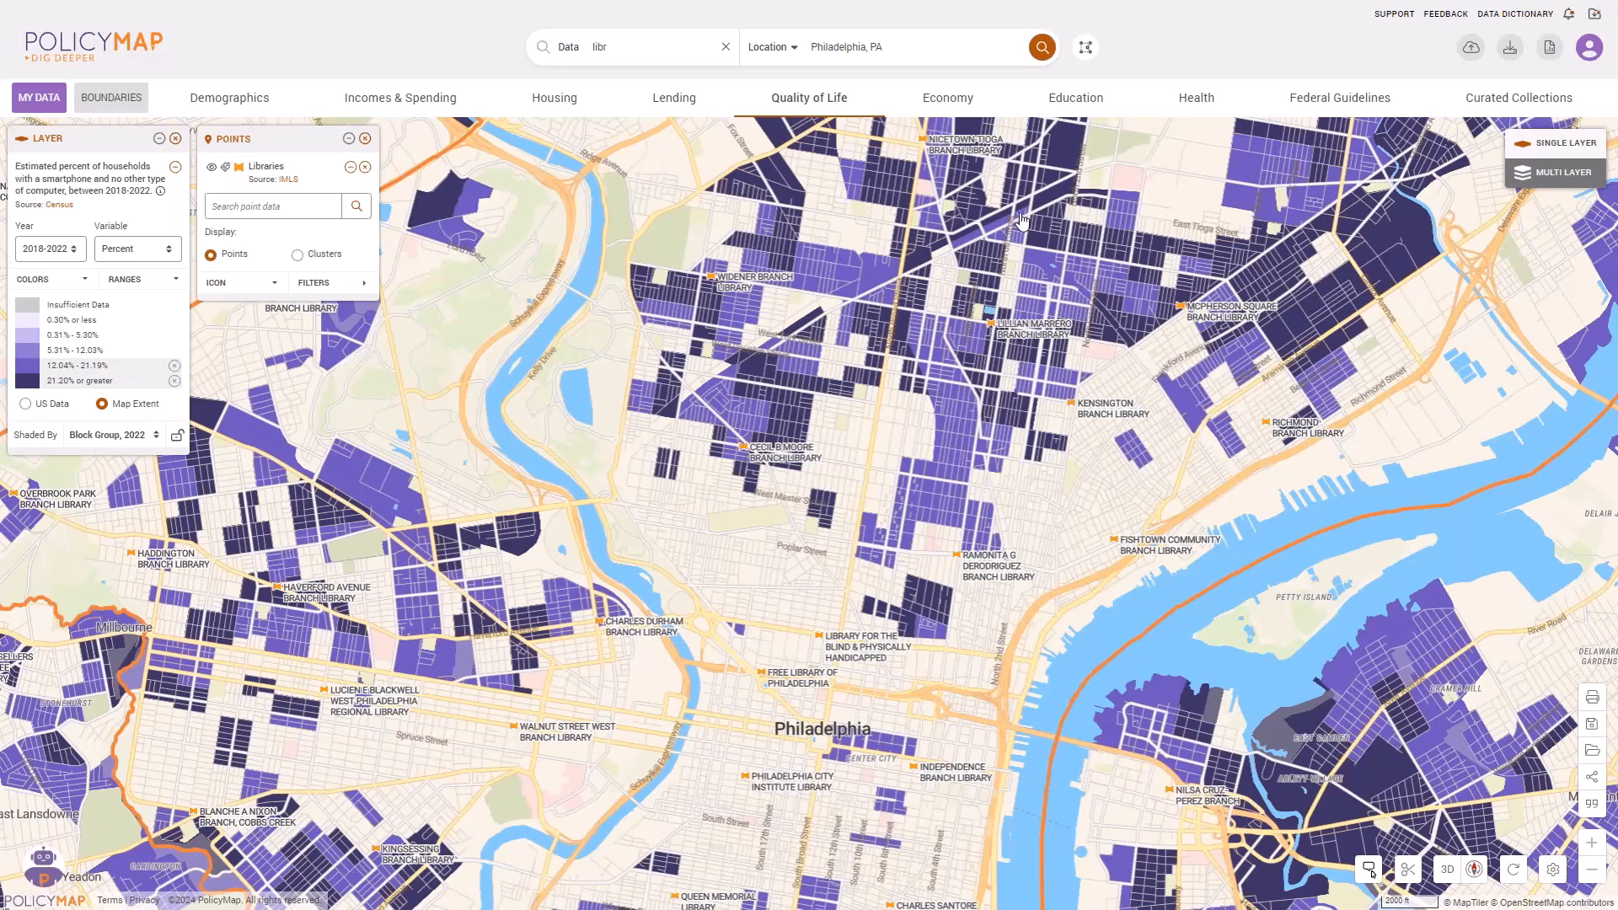
Map the Limited Supermarket Access (LSA) Designation from the Social Determinants of Health food and nutrition data, and remove the library points.
{"action": "left_click", "coordinate": [1519, 98]}
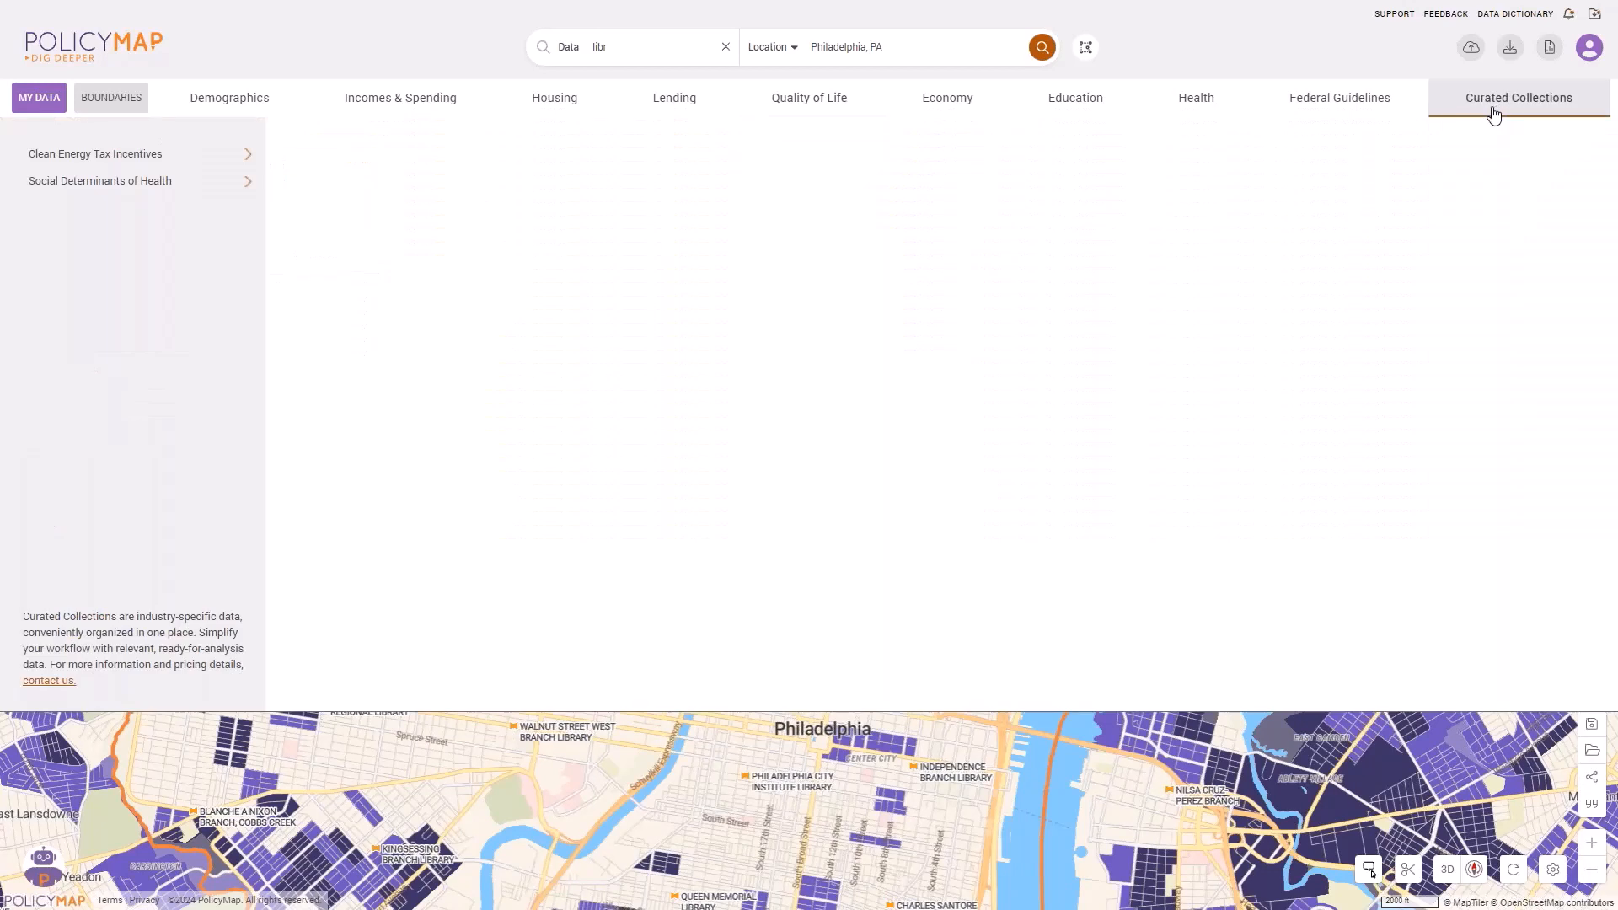
{"action": "left_click", "coordinate": [219, 183]}
{"action": "left_click", "coordinate": [385, 290]}
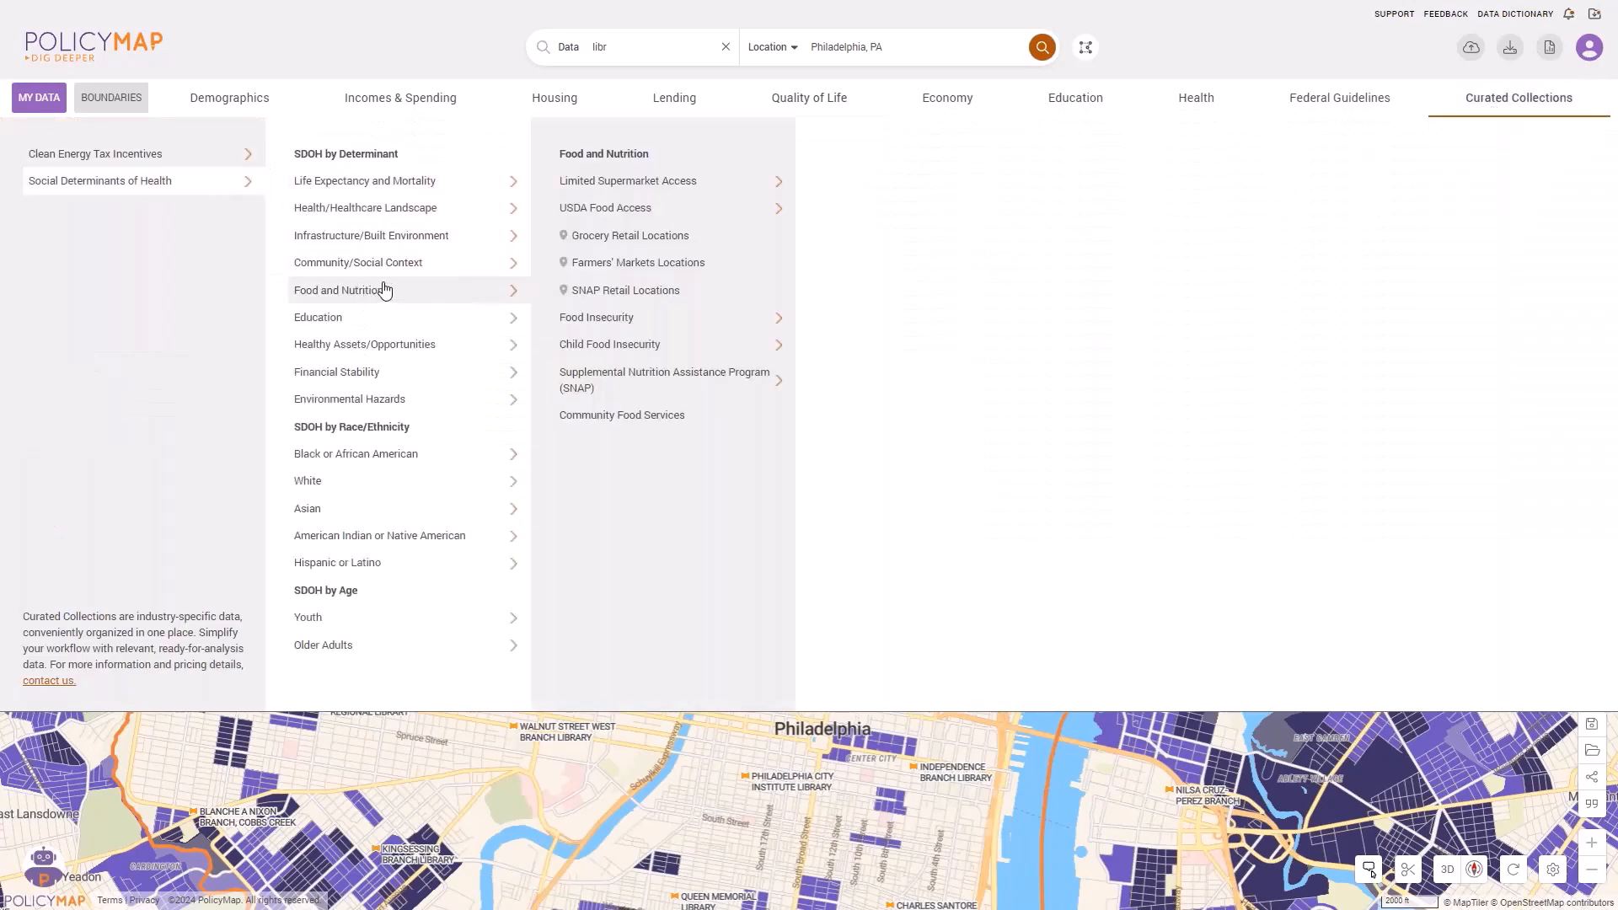
{"action": "left_click", "coordinate": [643, 182]}
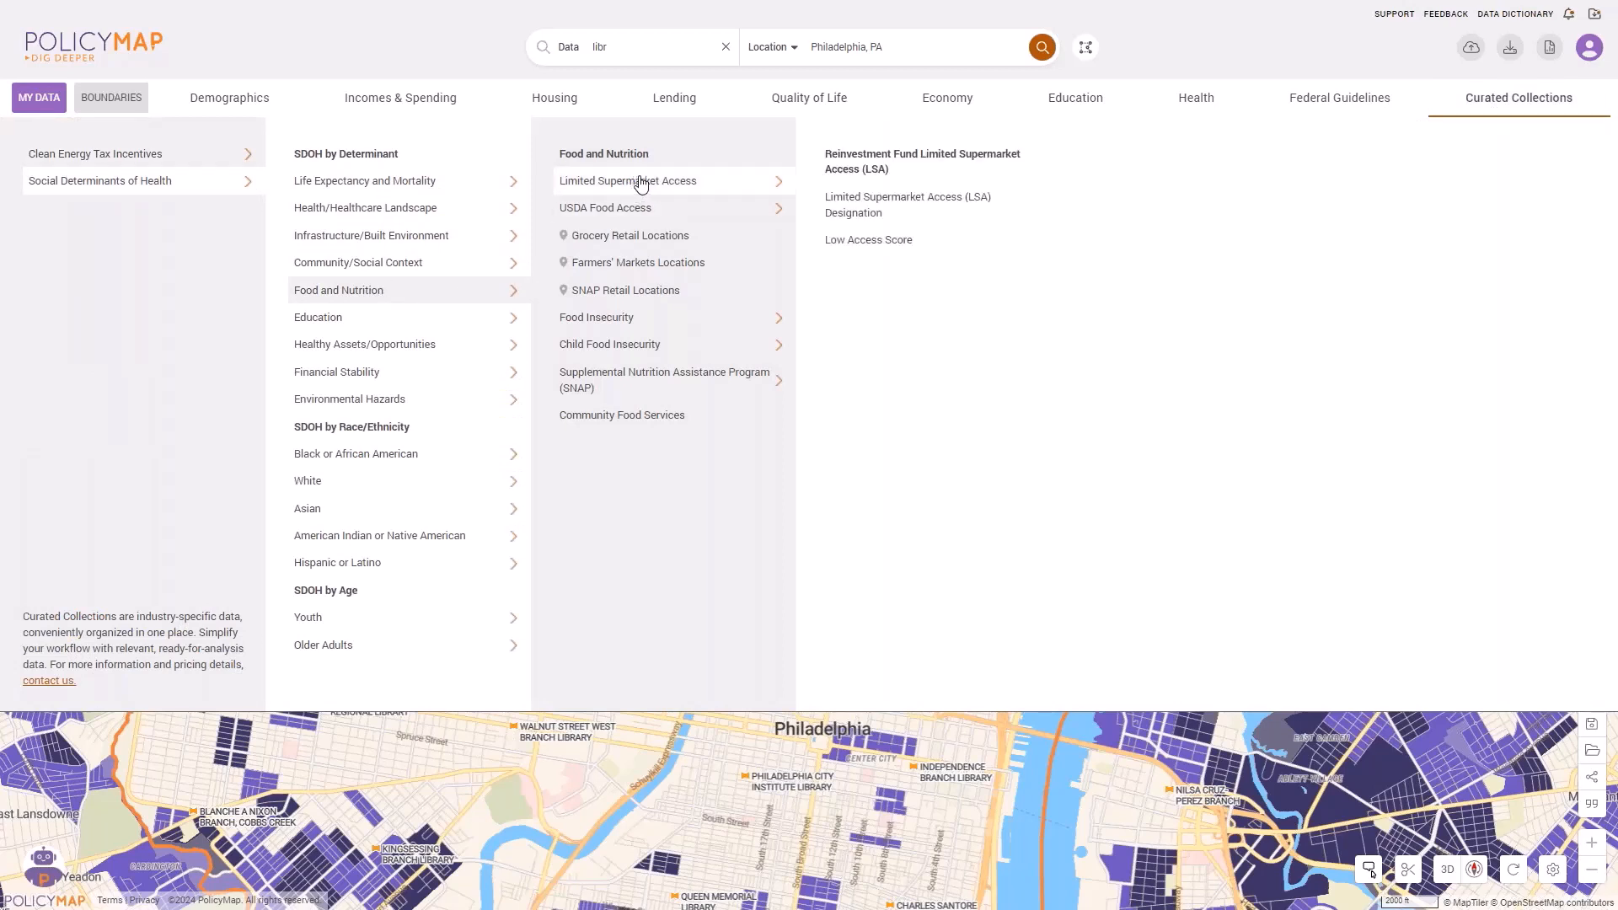
{"action": "left_click", "coordinate": [861, 211]}
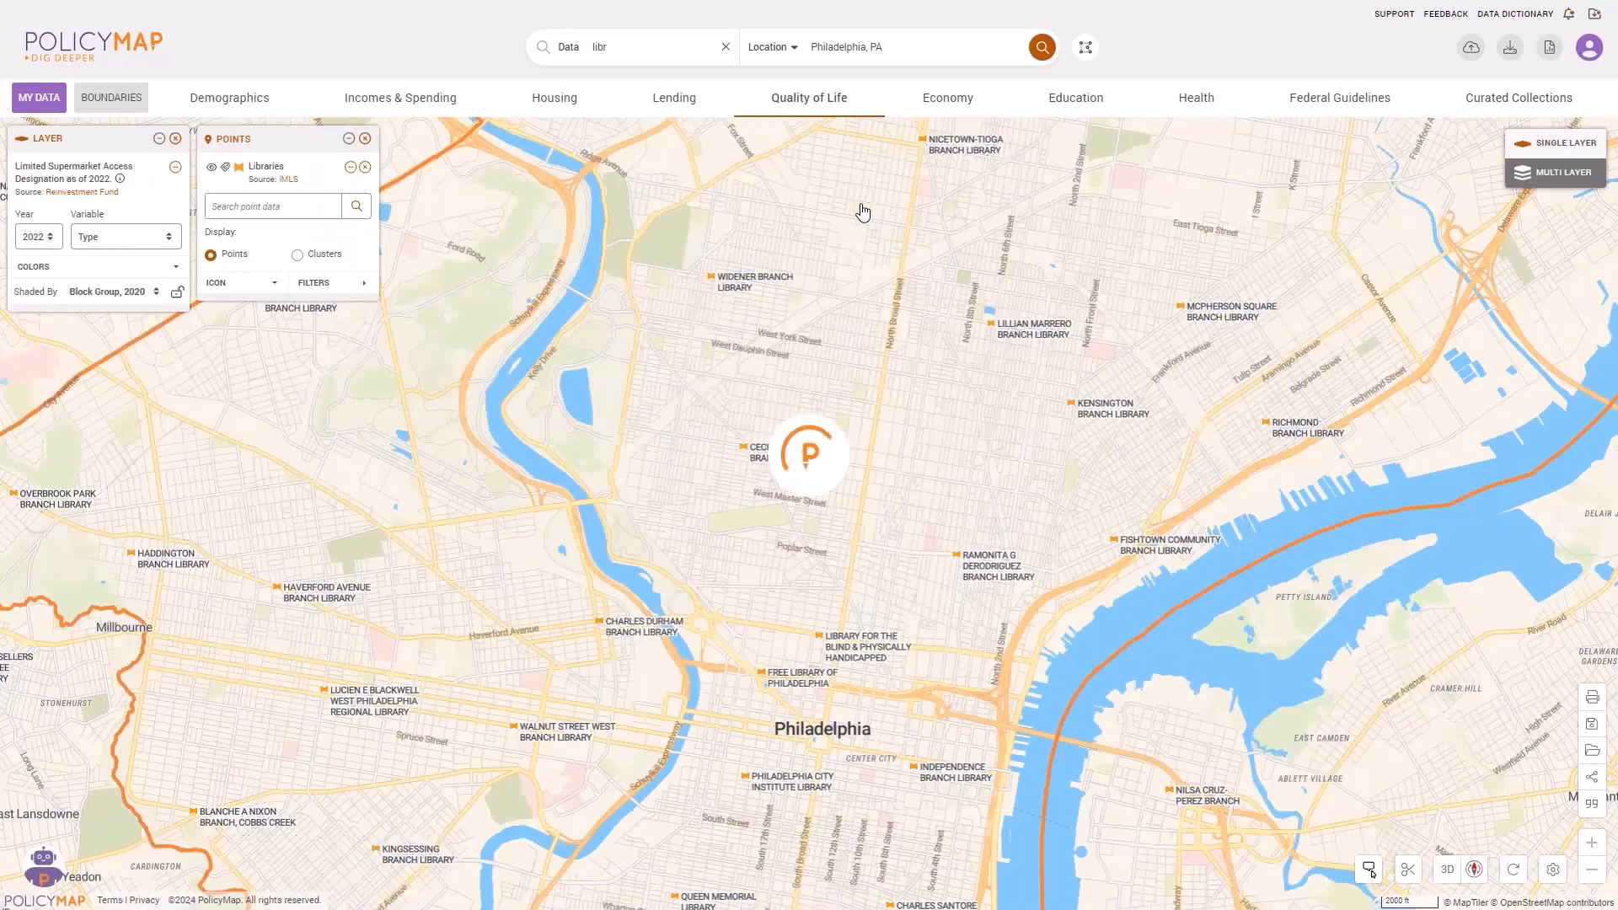
{"action": "left_click", "coordinate": [366, 139]}
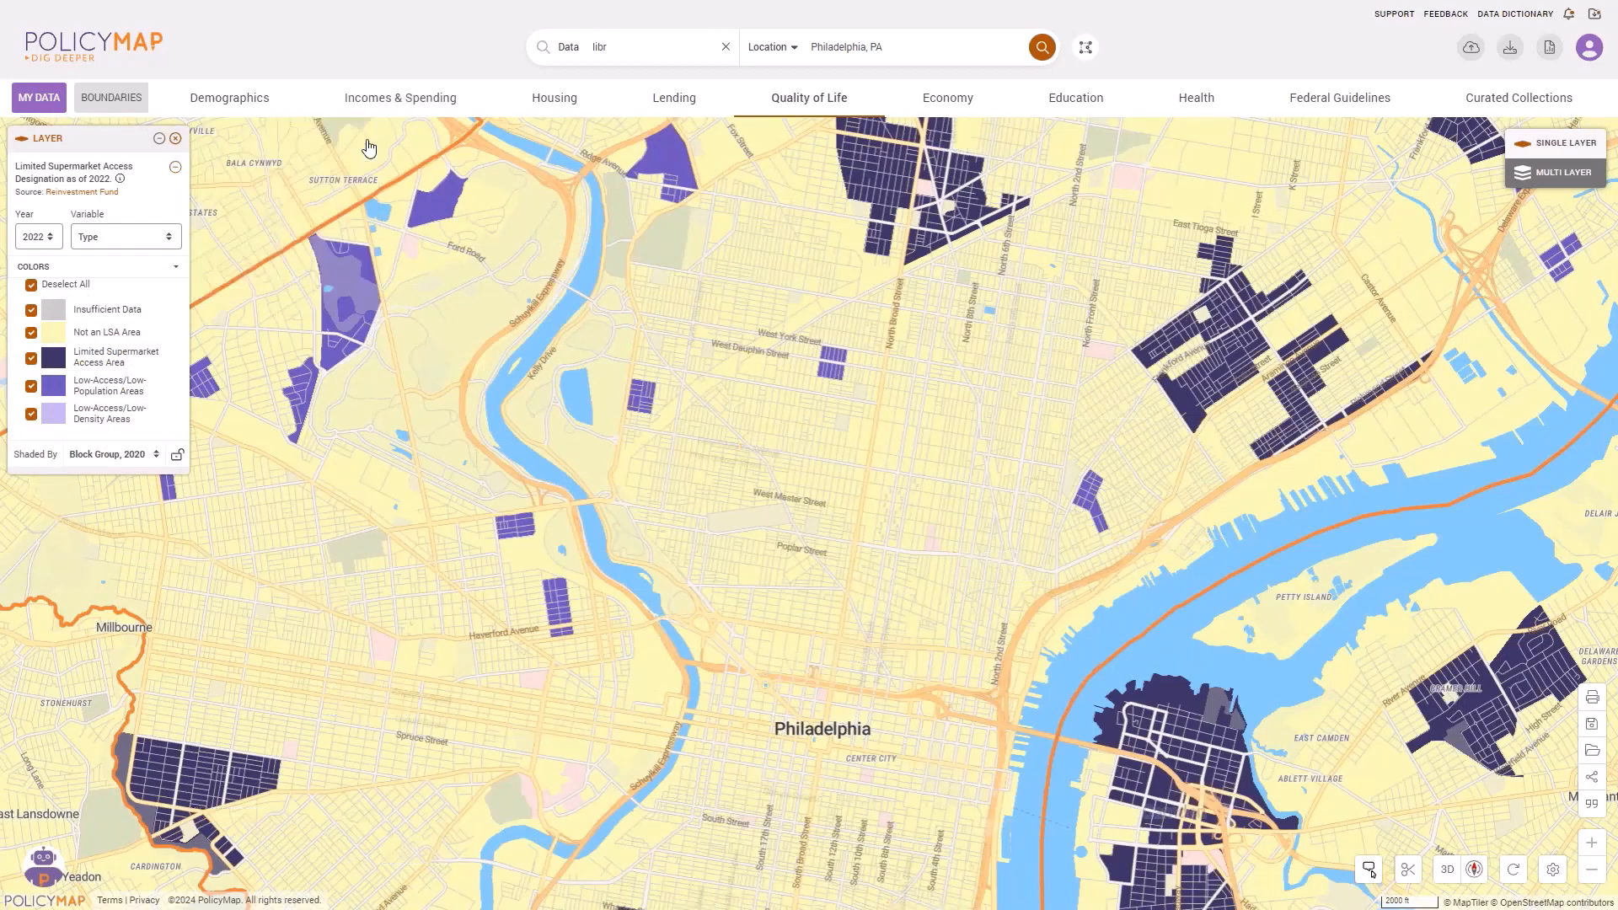
{"action": "scroll", "coordinate": [863, 337], "scroll_direction": "down", "scroll_amount": 3}
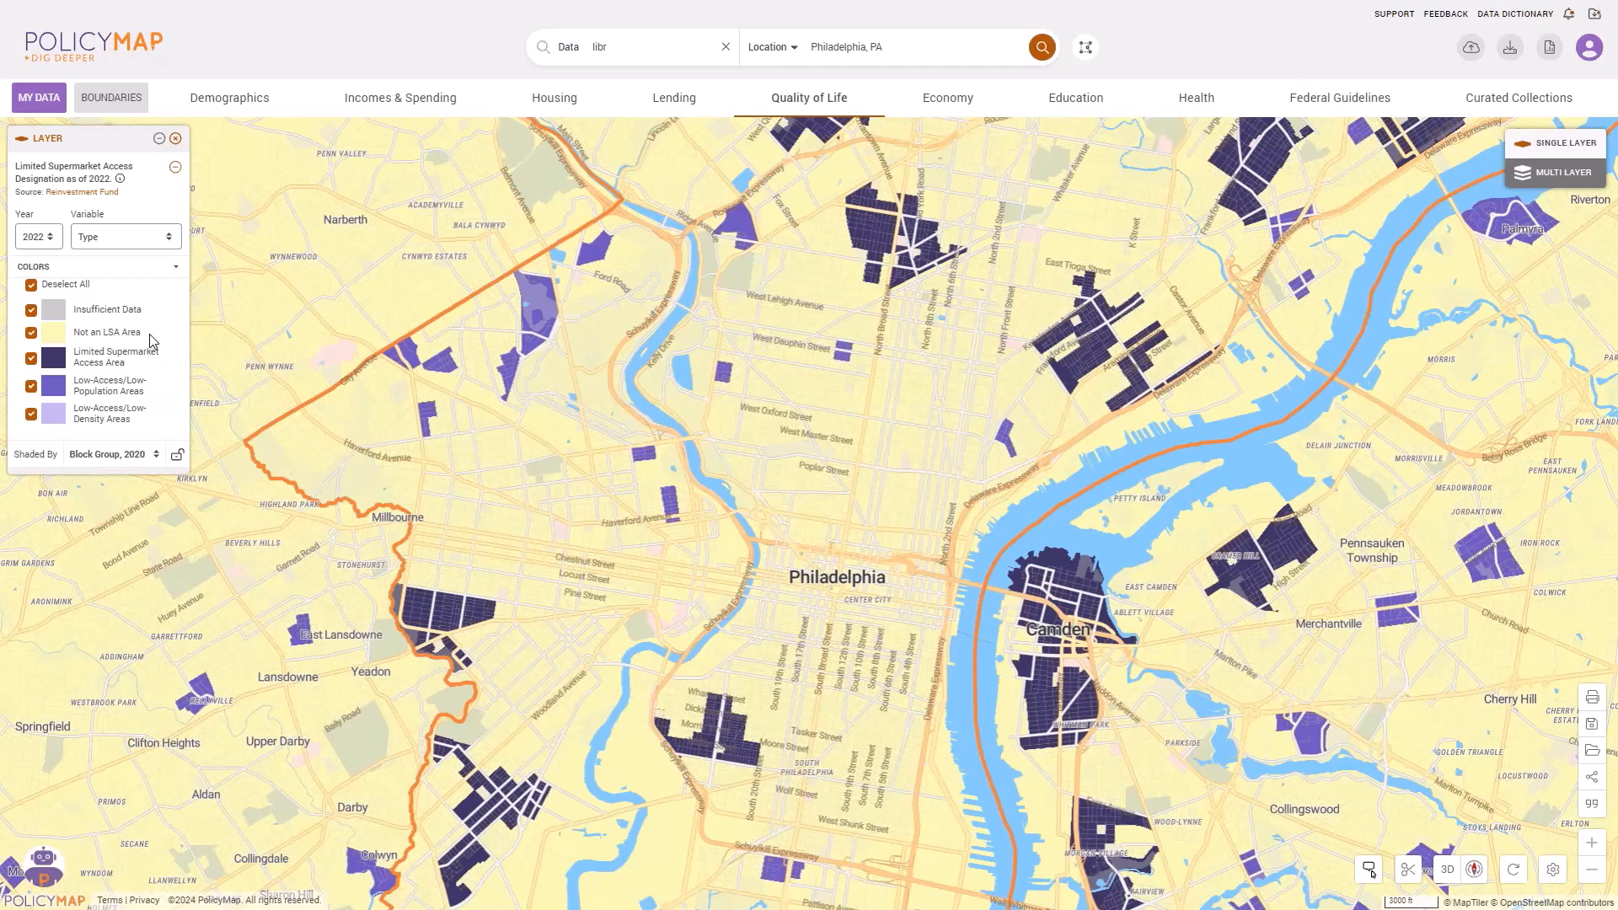
Review the data dictionary entry for the Reinvestment Fund source of the supermarket access layer, and return to the full-screen map.
{"action": "left_click", "coordinate": [90, 194]}
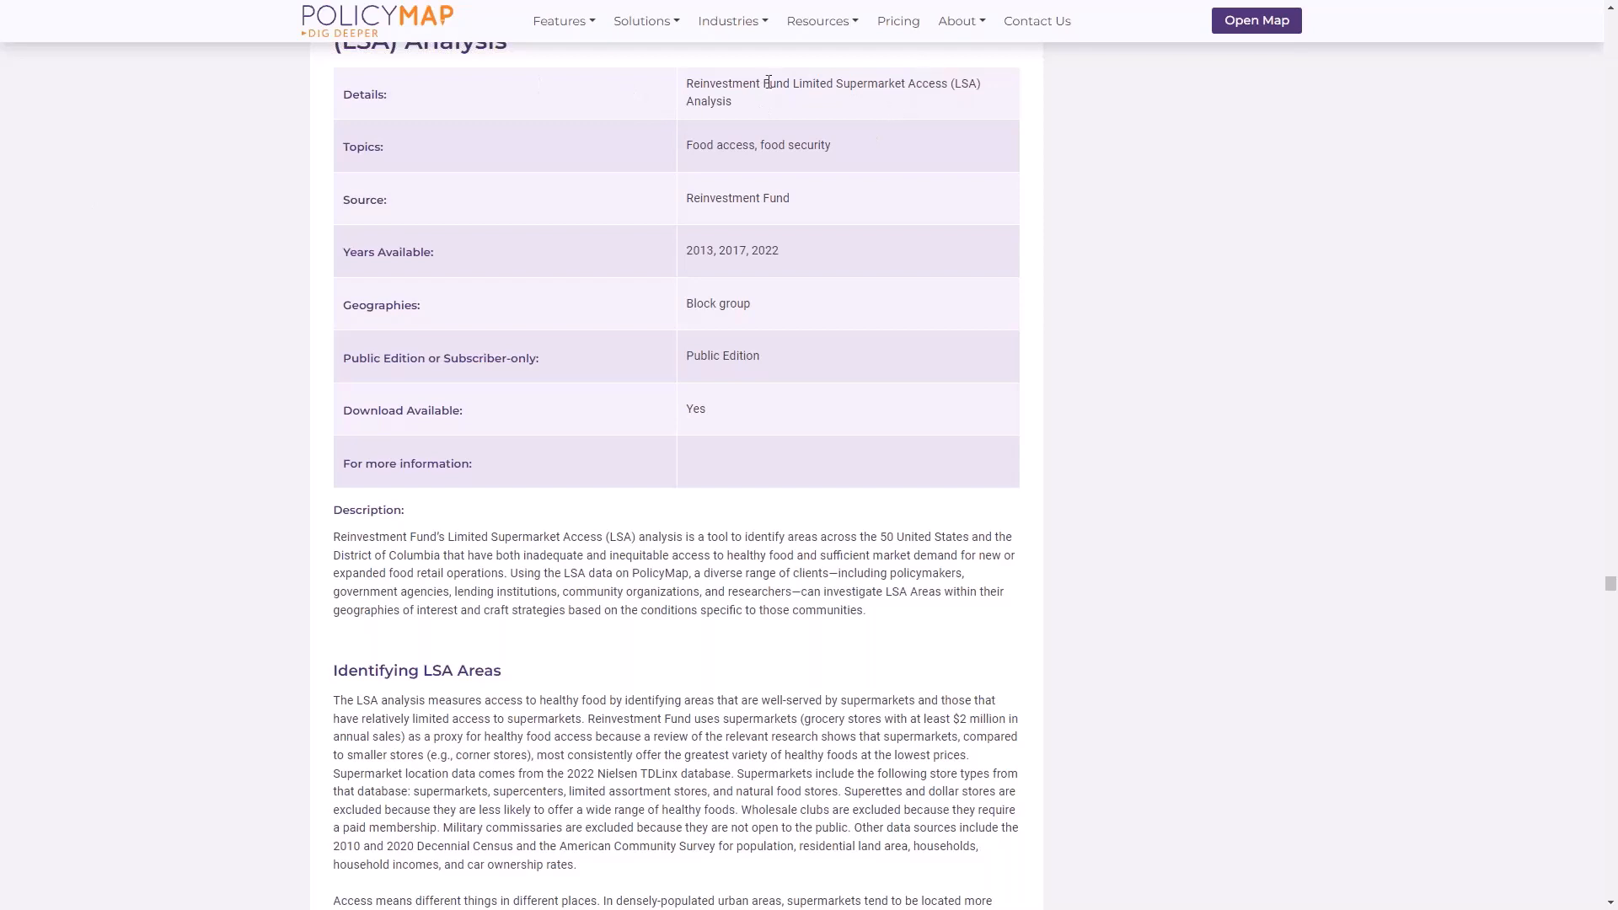
{"action": "left_click", "coordinate": [1272, 27]}
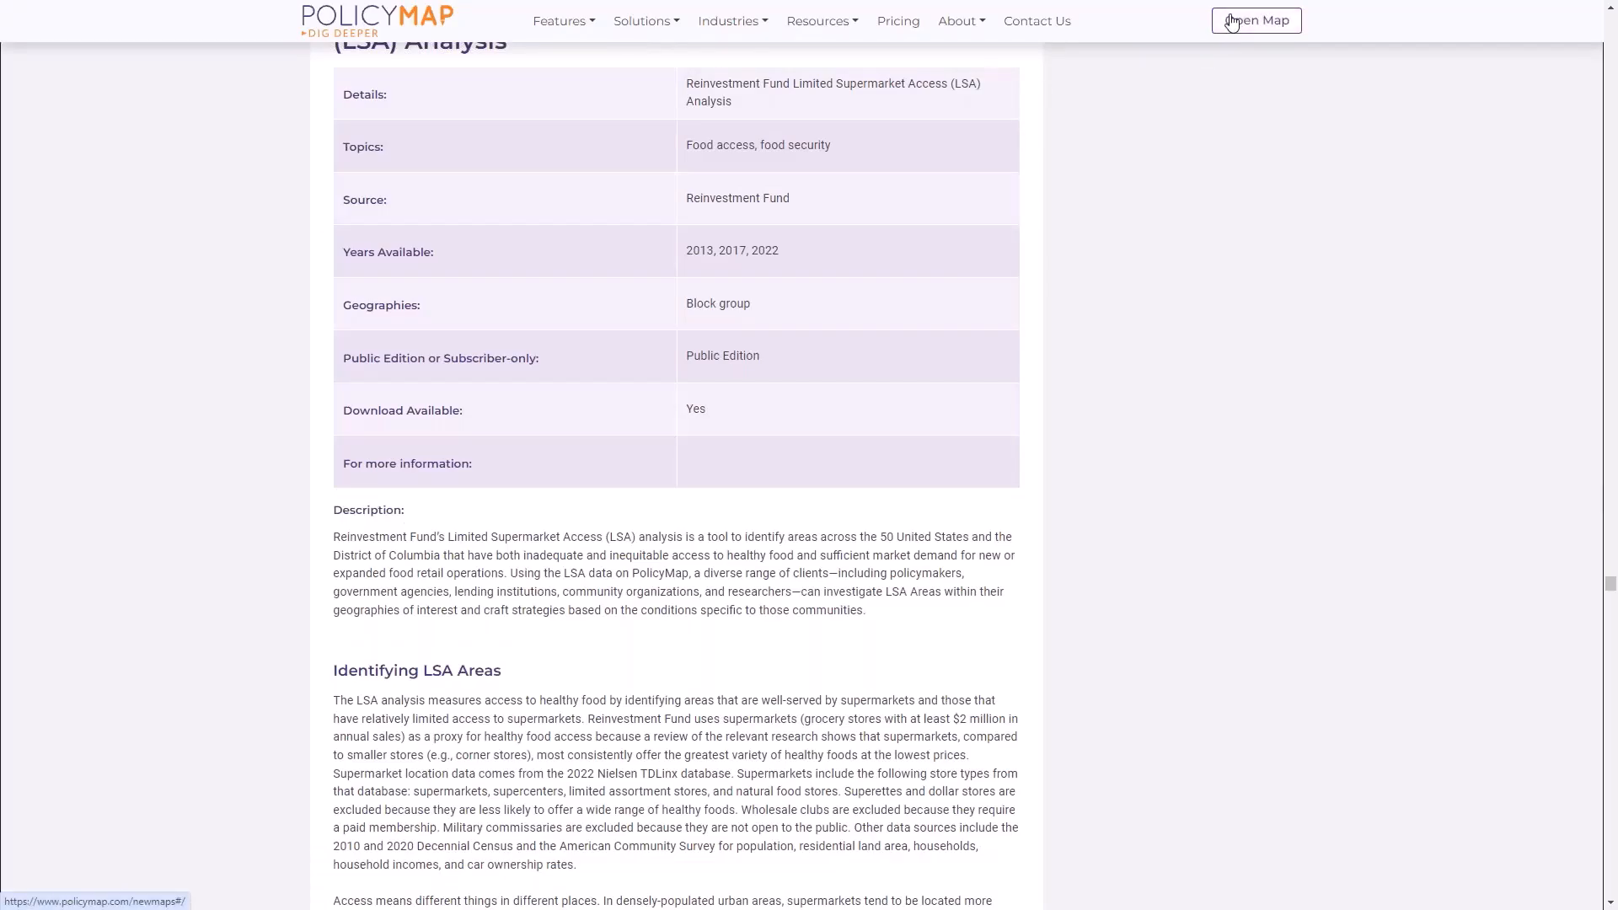
{"action": "key", "text": "F11"}
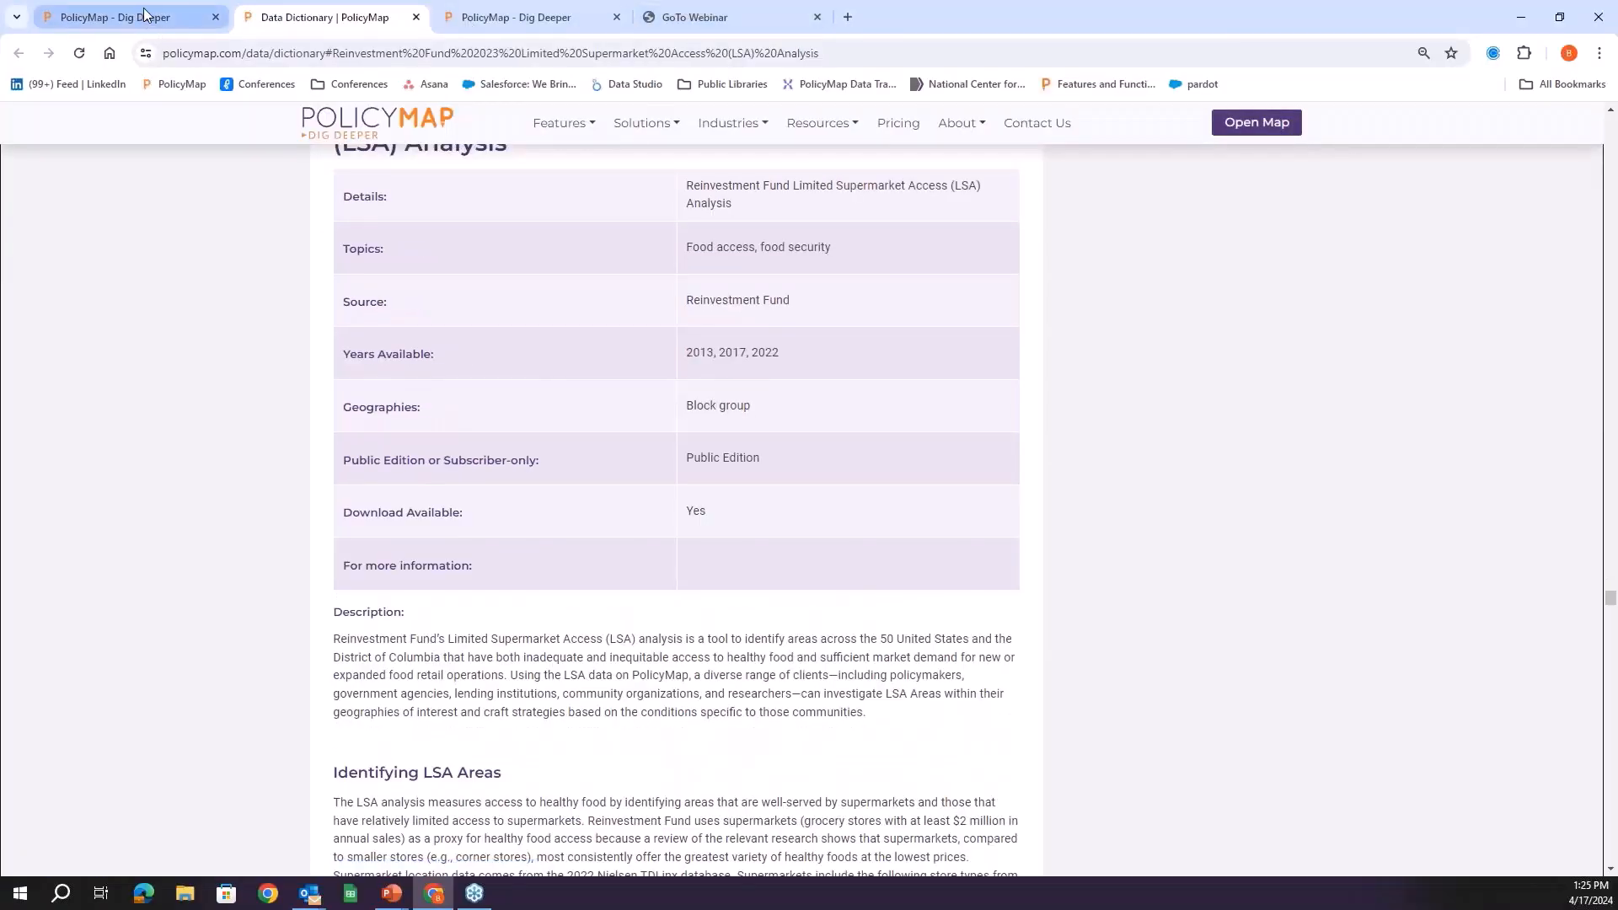
{"action": "left_click", "coordinate": [145, 14]}
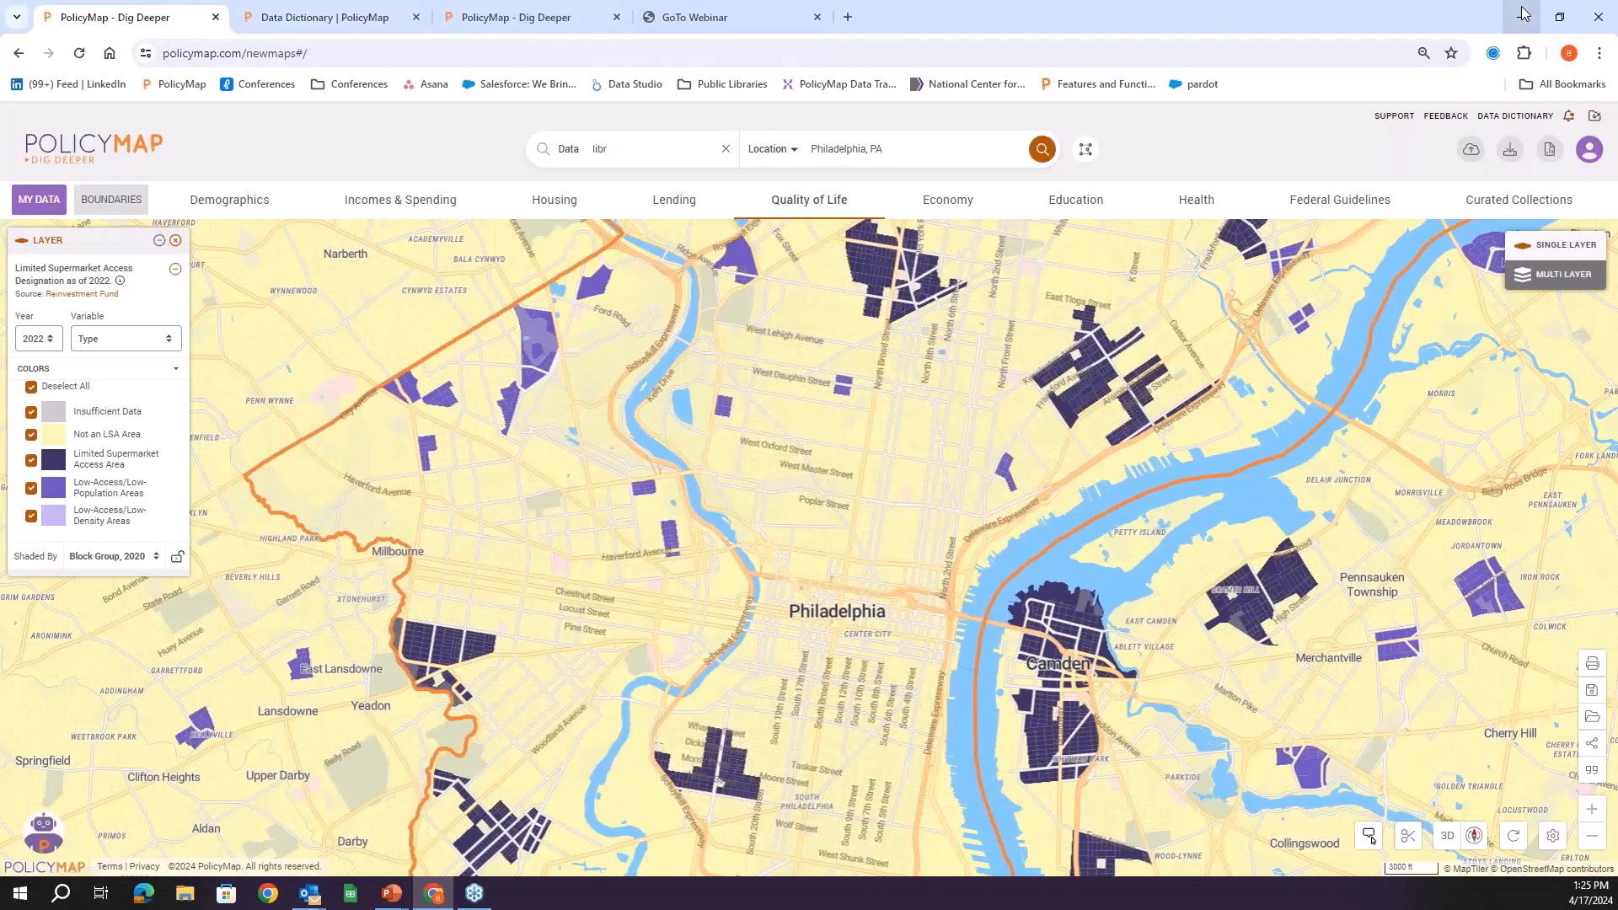
{"action": "key", "text": "F11"}
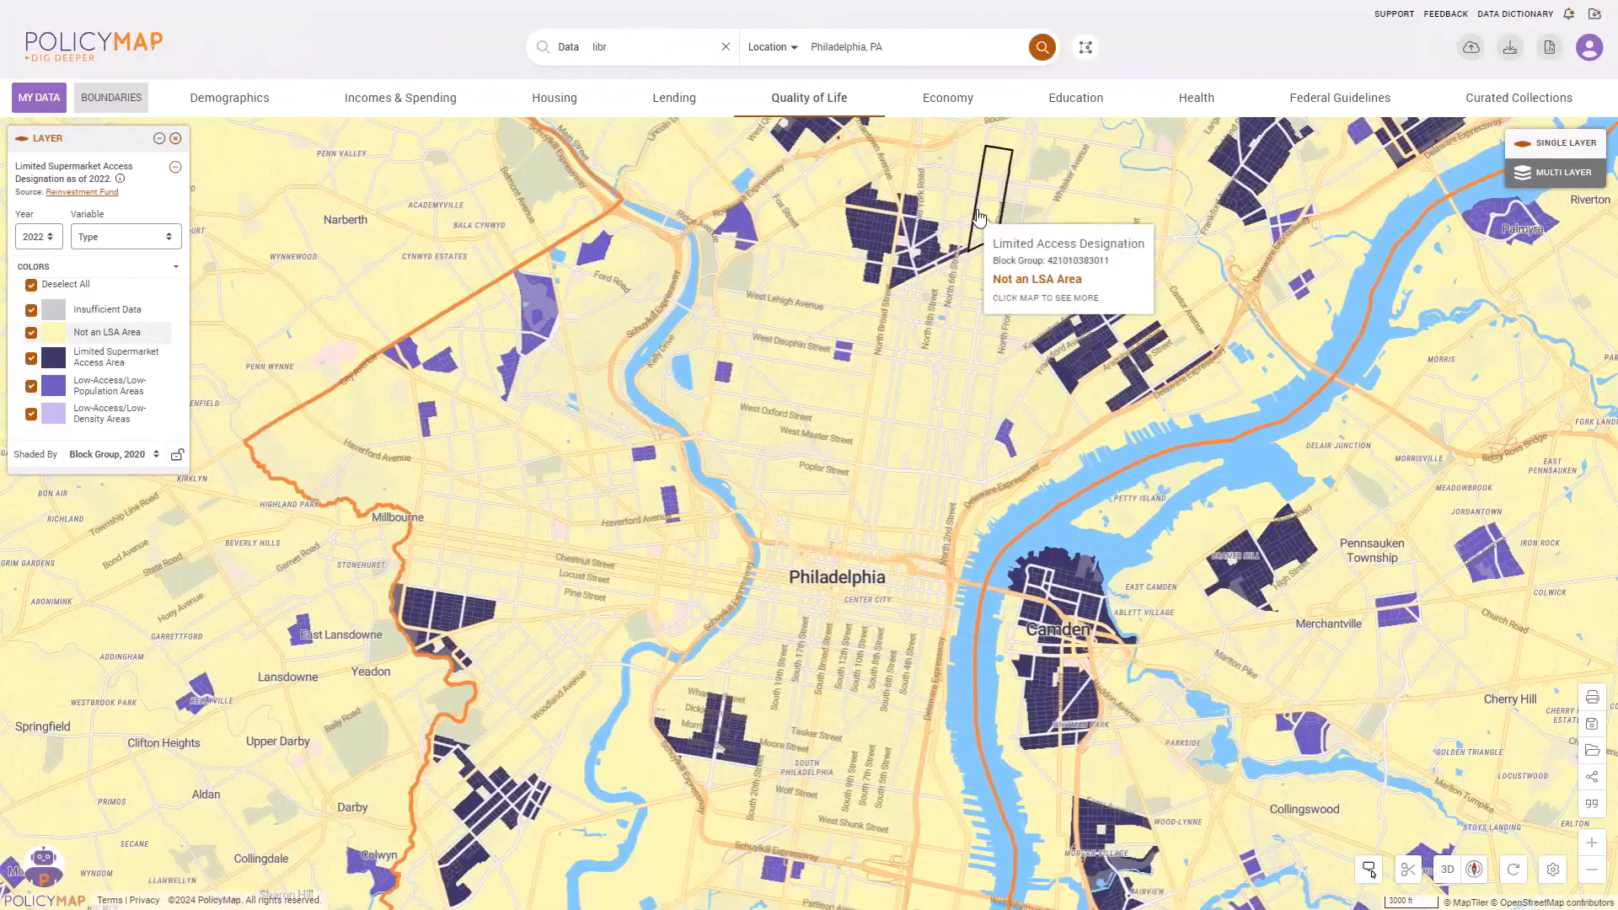
Add the Grocery Retail Locations points from the Quality of Life data and color code all of them by Store Service Level.
{"action": "left_click", "coordinate": [830, 109]}
{"action": "mouse_move", "coordinate": [245, 155]}
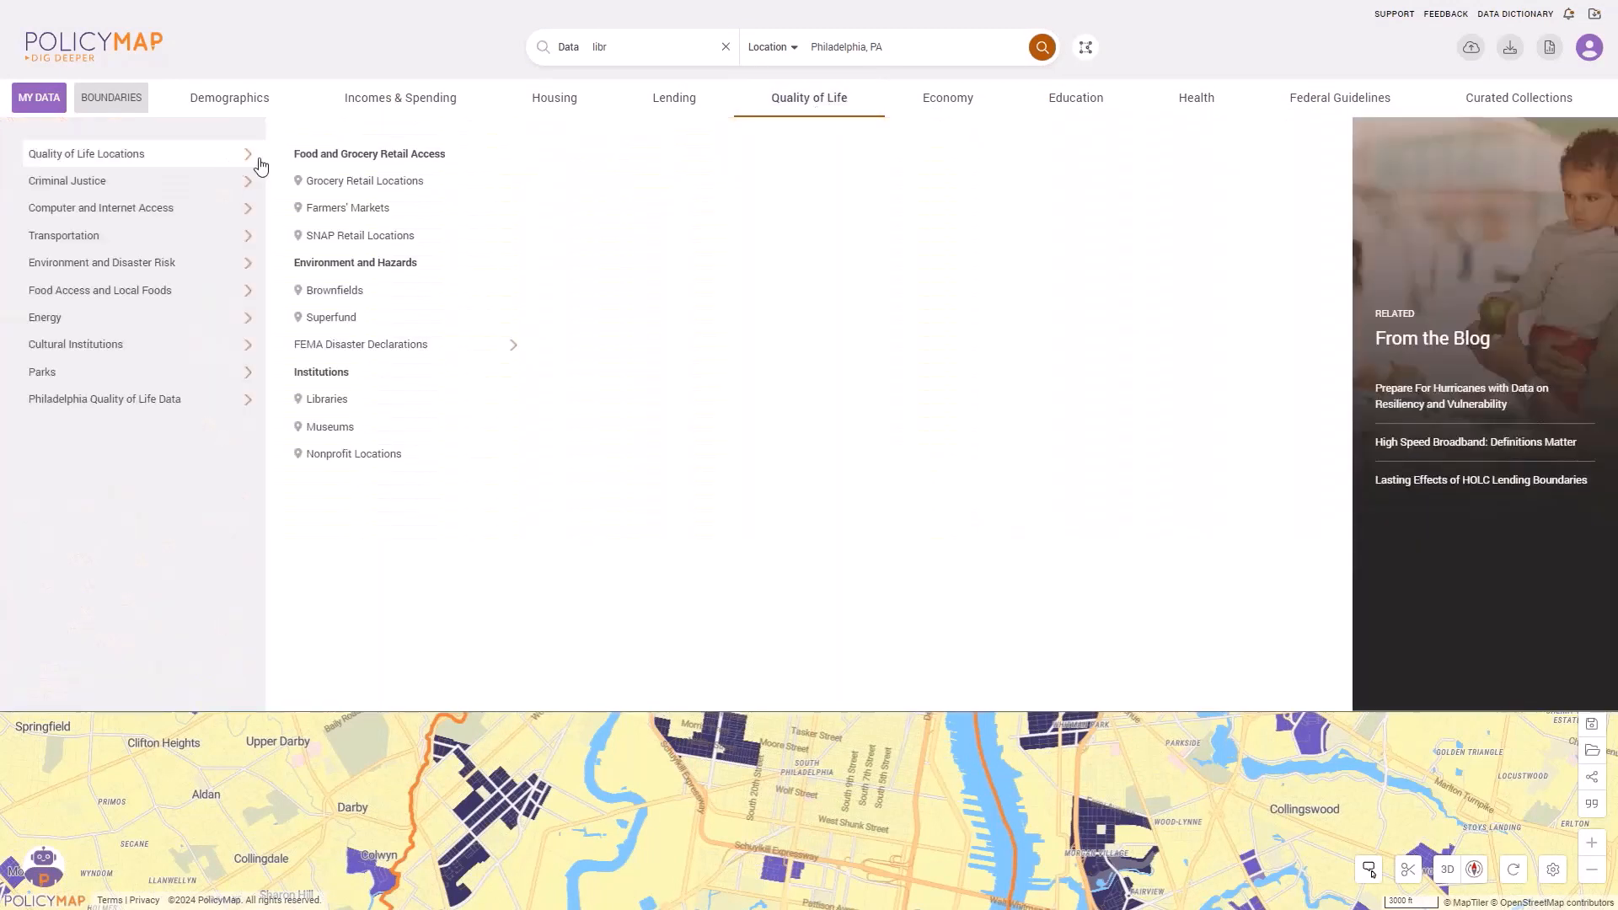
{"action": "left_click", "coordinate": [381, 184]}
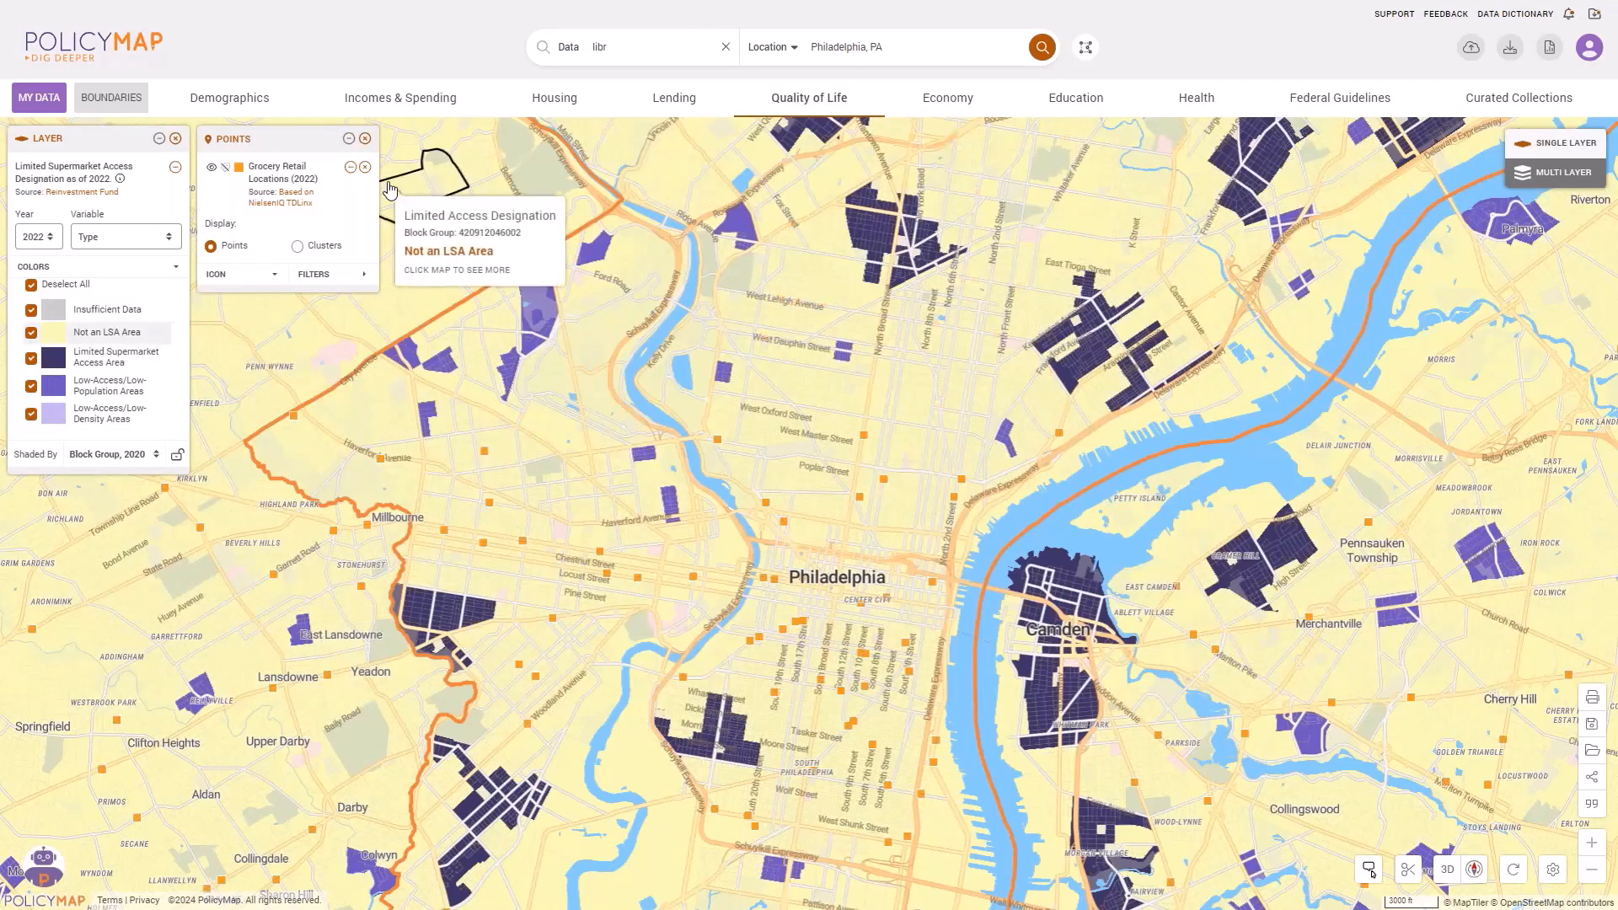
{"action": "left_click", "coordinate": [316, 276]}
{"action": "left_click", "coordinate": [402, 337]}
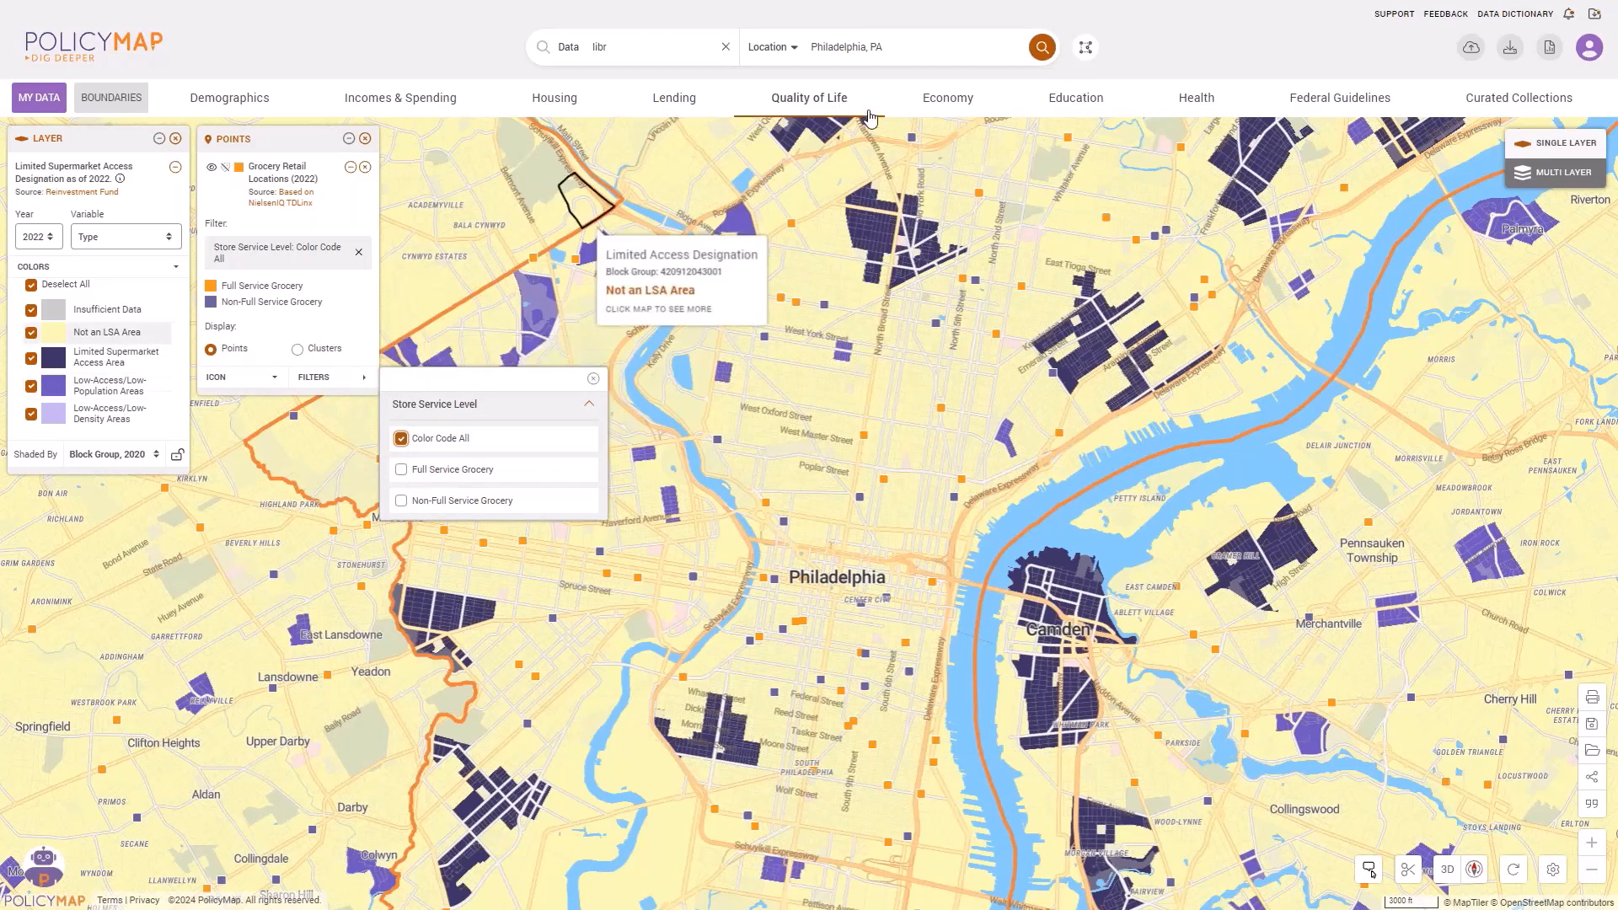
Overlay bus routes/stops and rail lines/stations with their labels on the base map around the North Philadelphia limited-access areas.
{"action": "left_click_drag", "start_coordinate": [923, 378], "coordinate": [898, 486]}
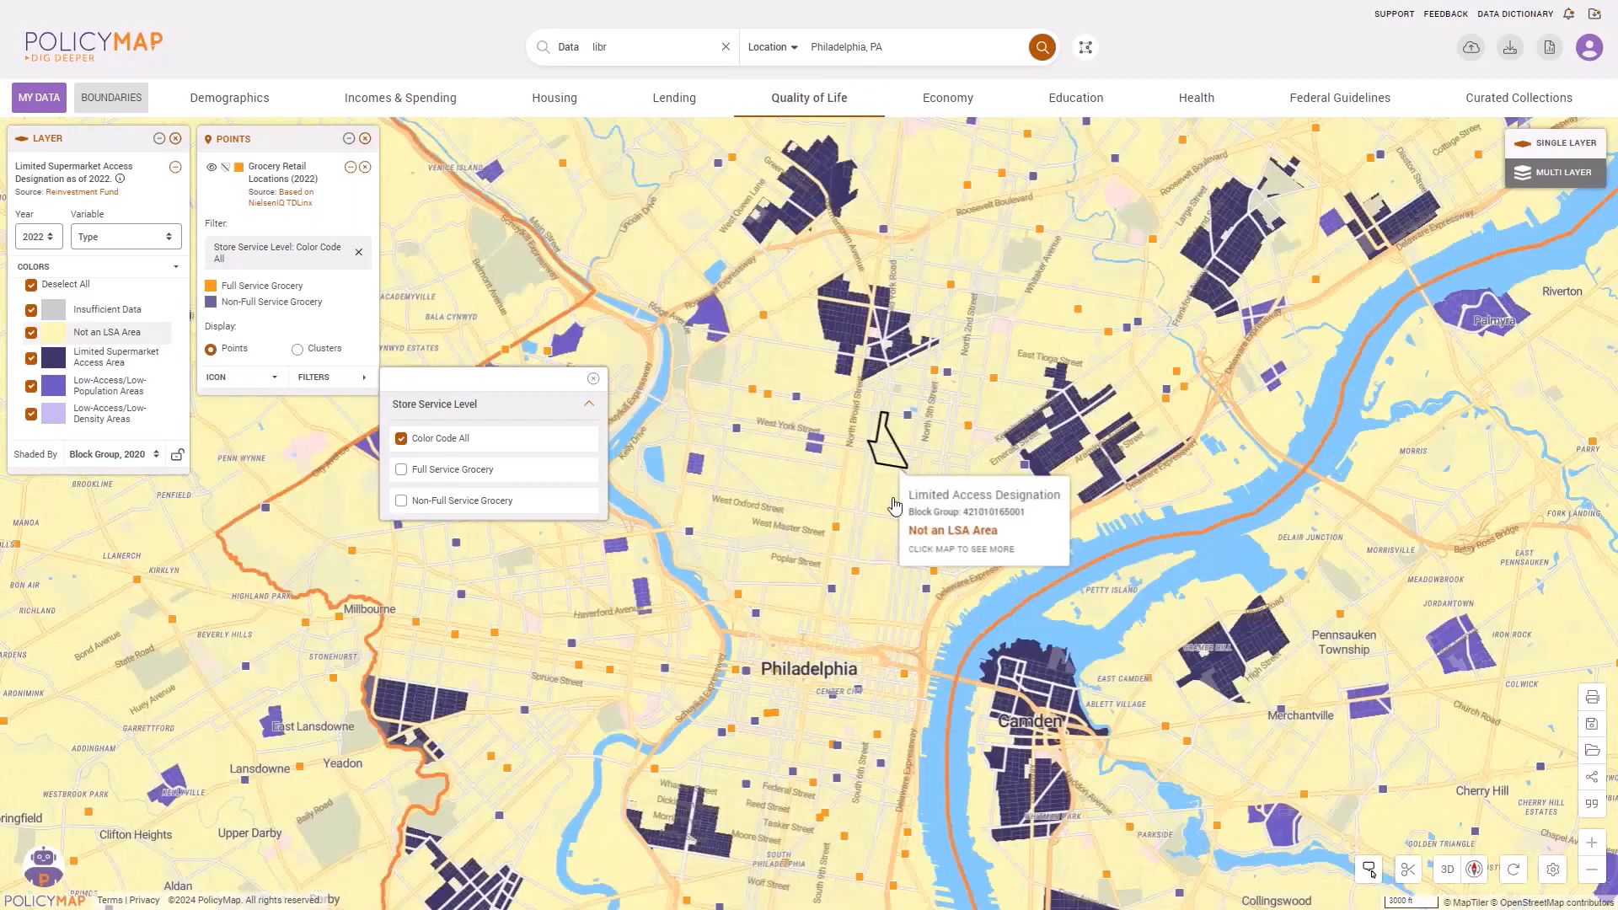
{"action": "scroll", "coordinate": [898, 487], "scroll_direction": "up", "scroll_amount": 1}
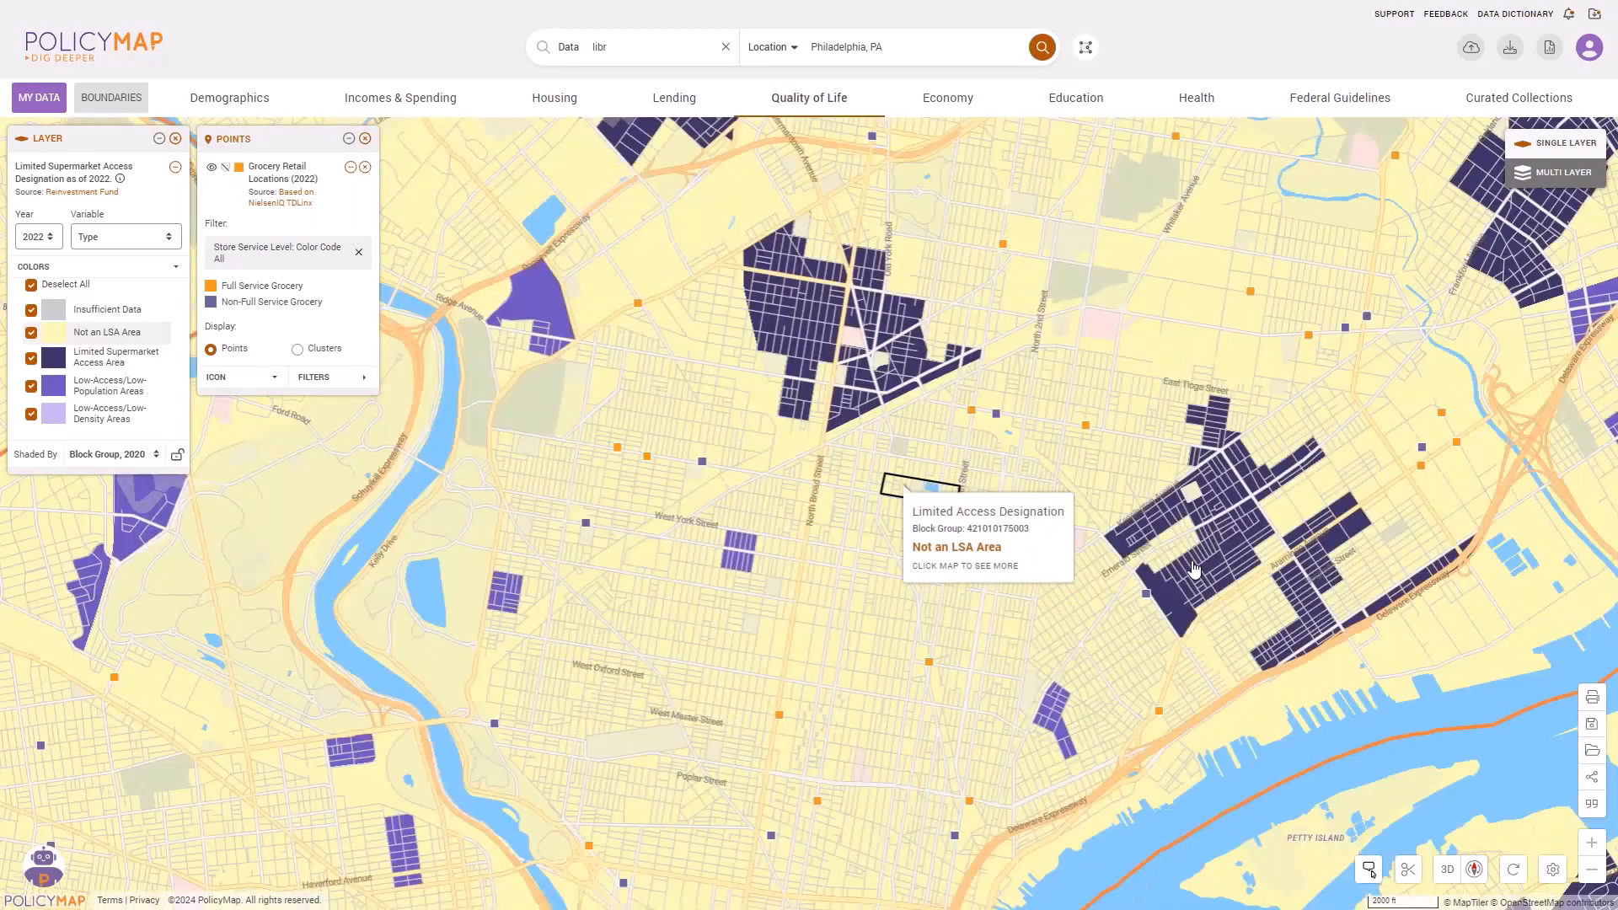
{"action": "scroll", "coordinate": [1250, 608], "scroll_direction": "up", "scroll_amount": 1}
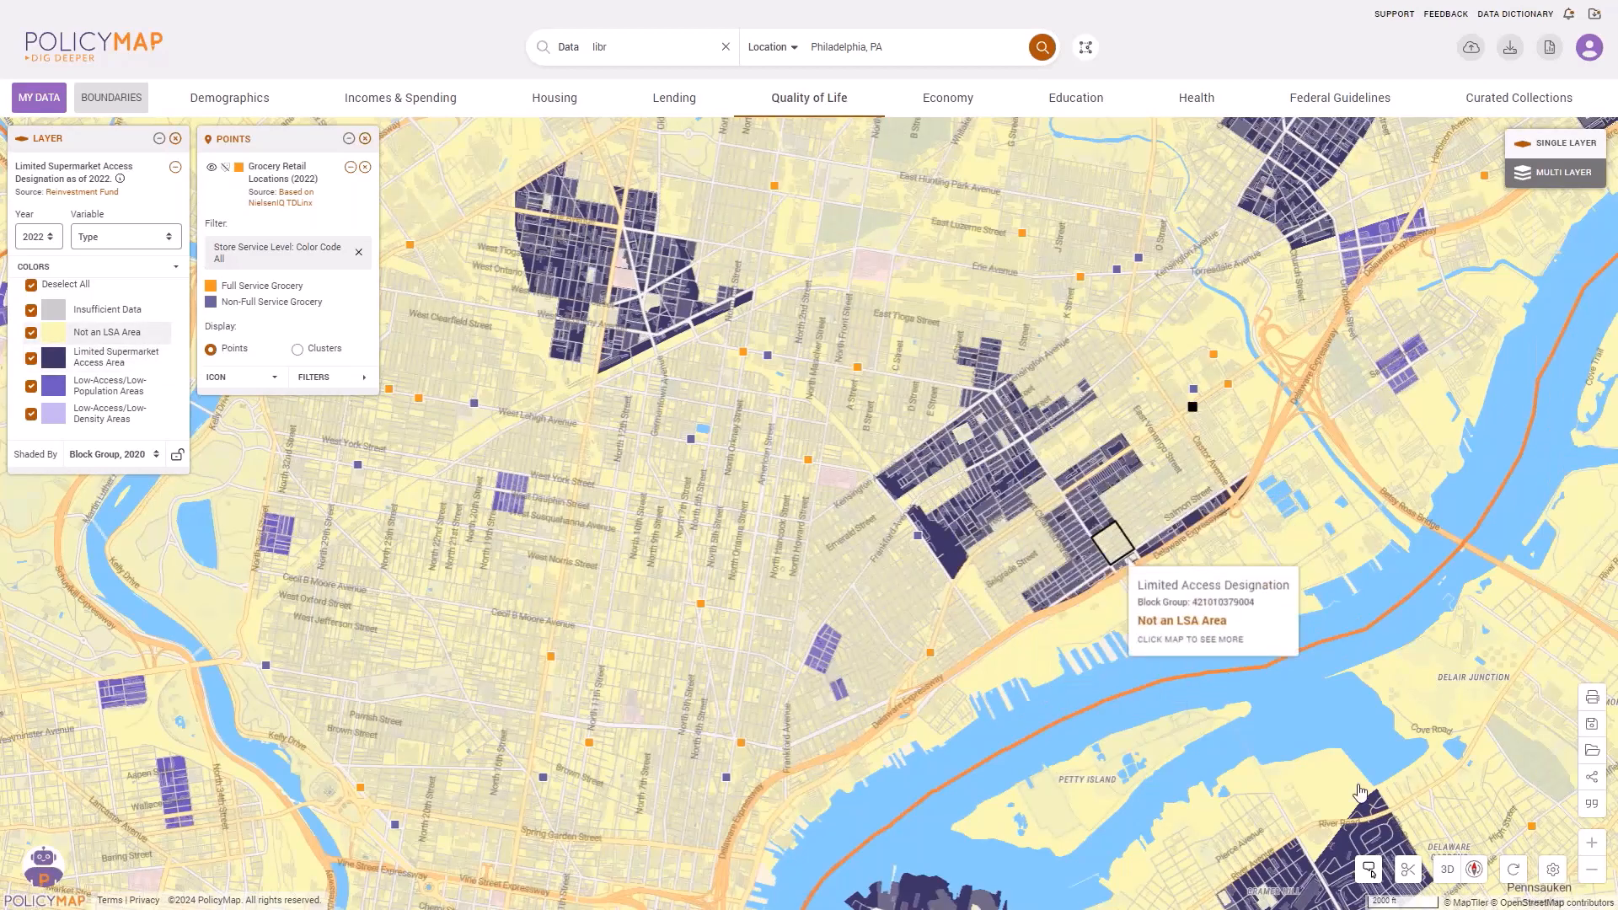
{"action": "left_click", "coordinate": [1556, 873]}
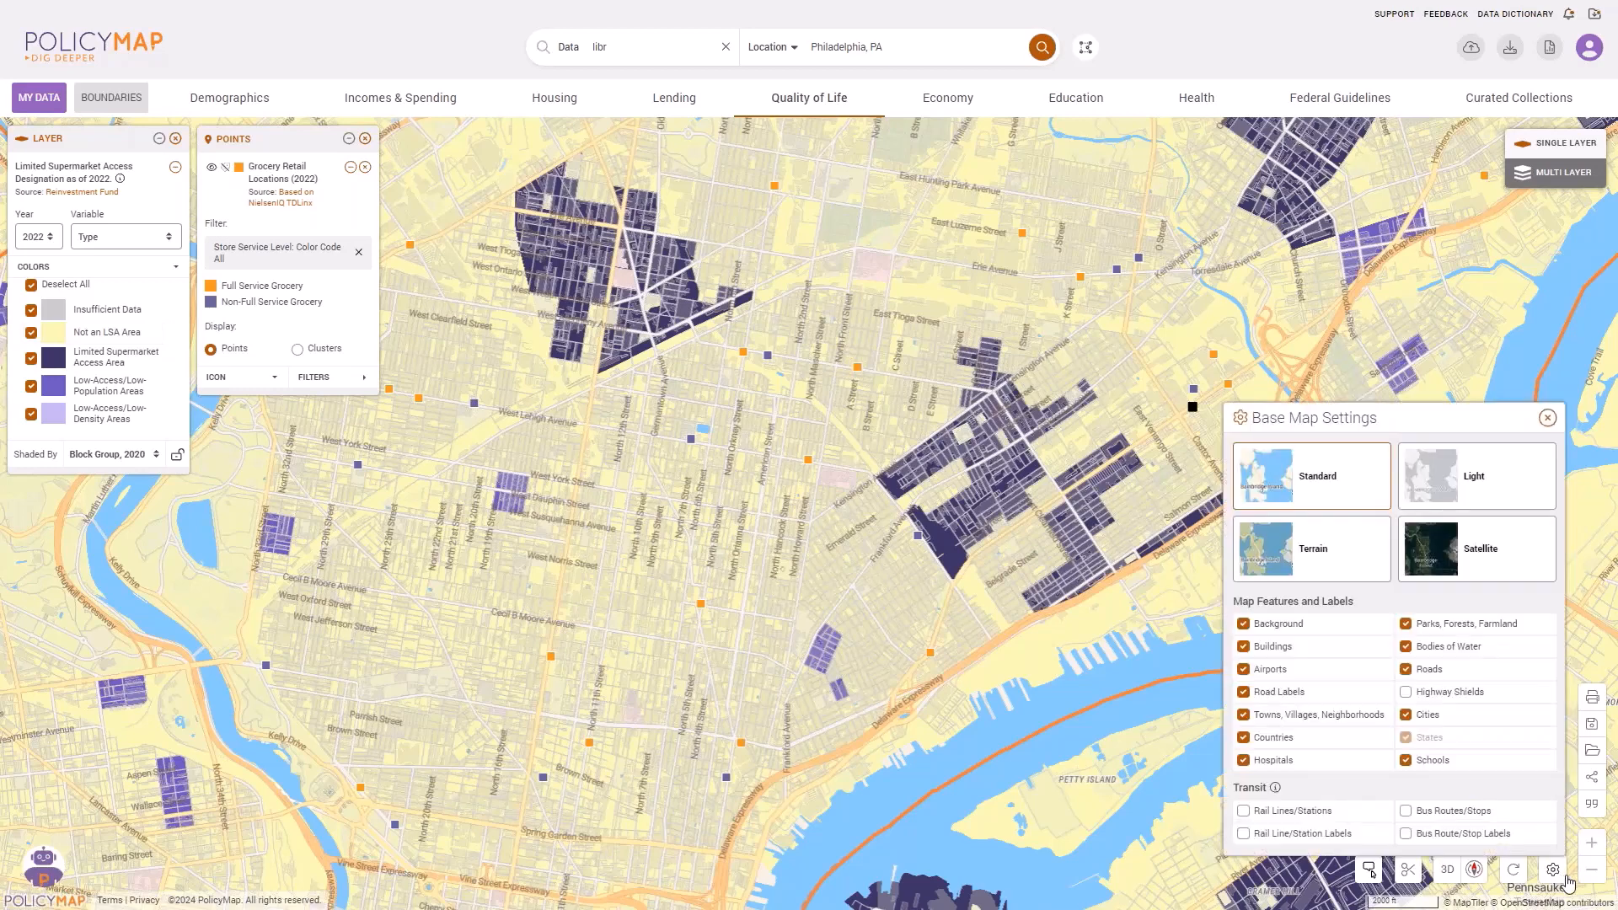
{"action": "left_click", "coordinate": [1405, 811]}
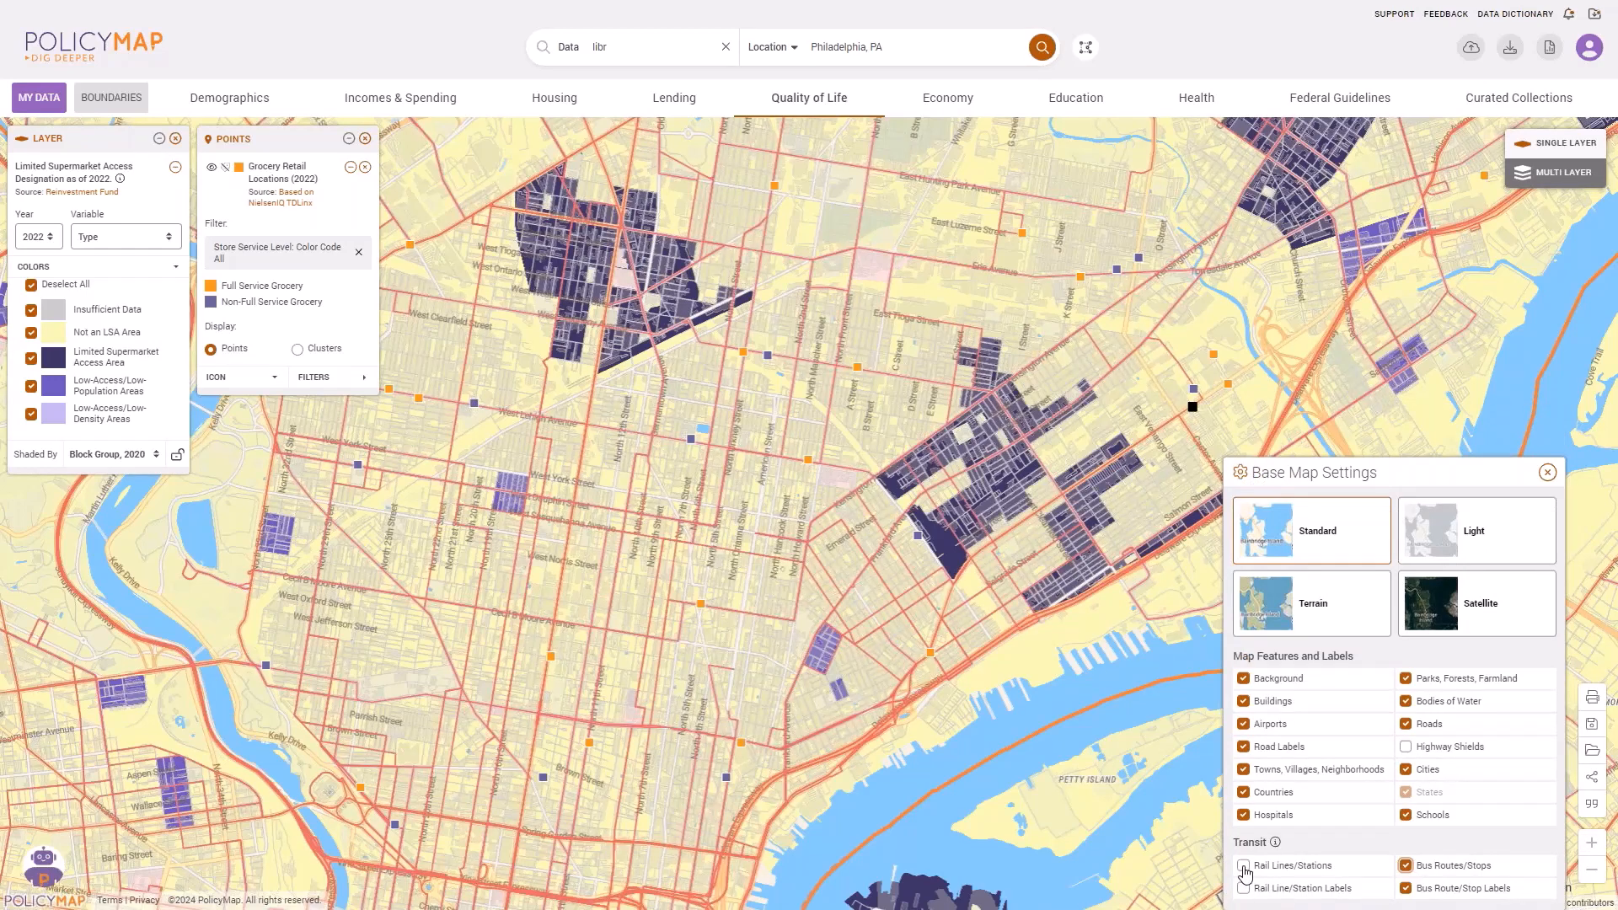
{"action": "left_click", "coordinate": [1244, 866]}
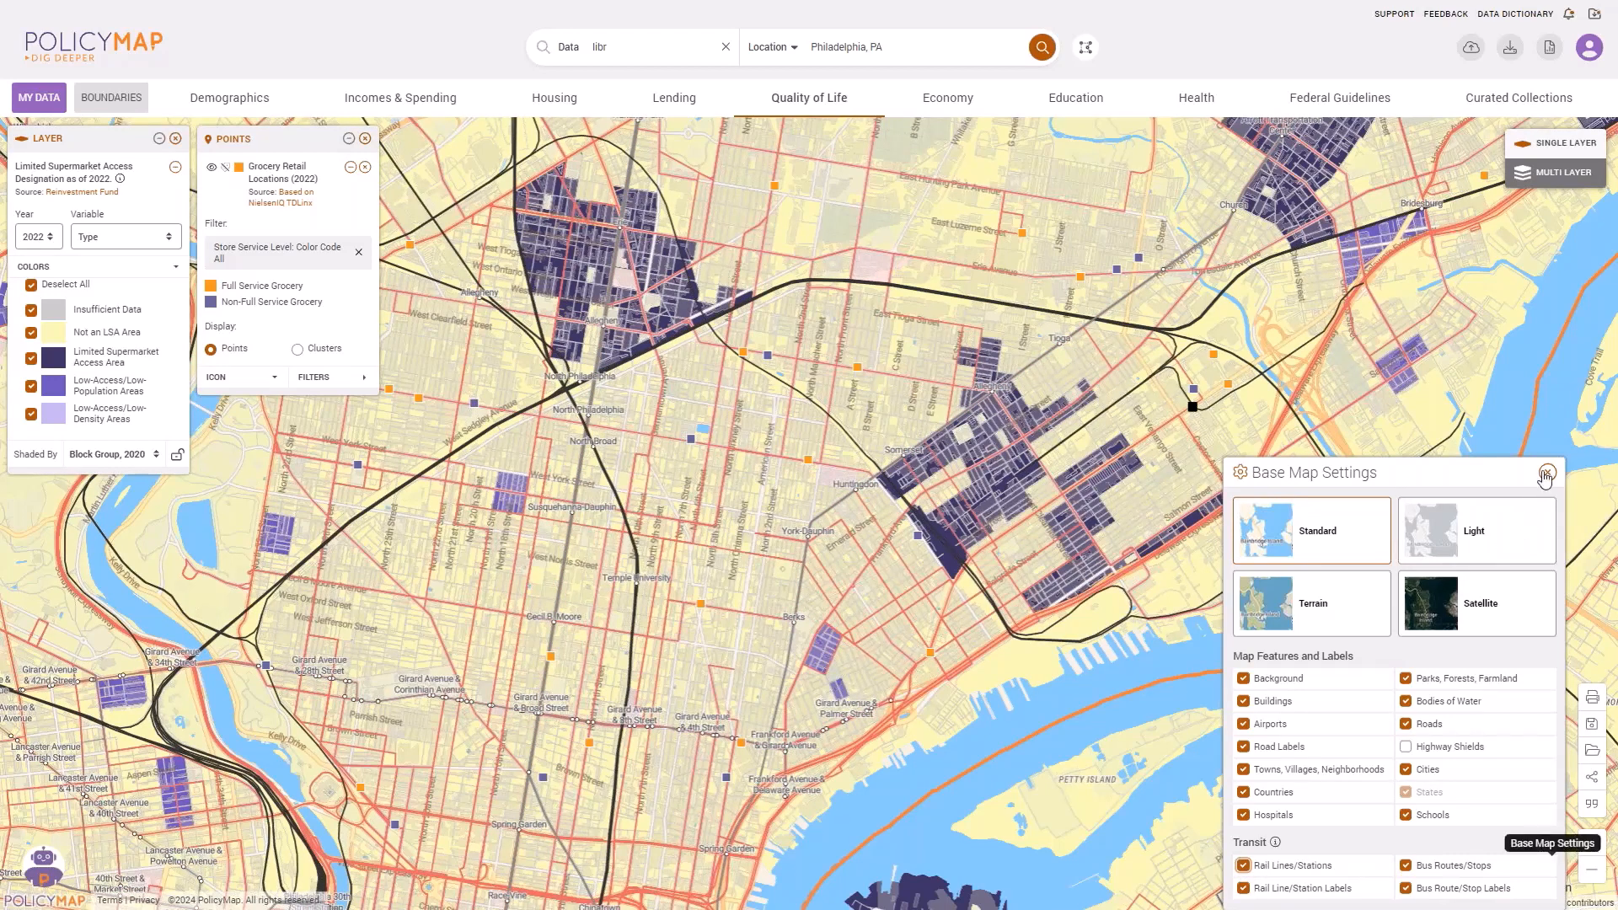
Hide the bus and rail transit overlays and their labels, and close the base map settings.
{"action": "left_click", "coordinate": [1406, 867]}
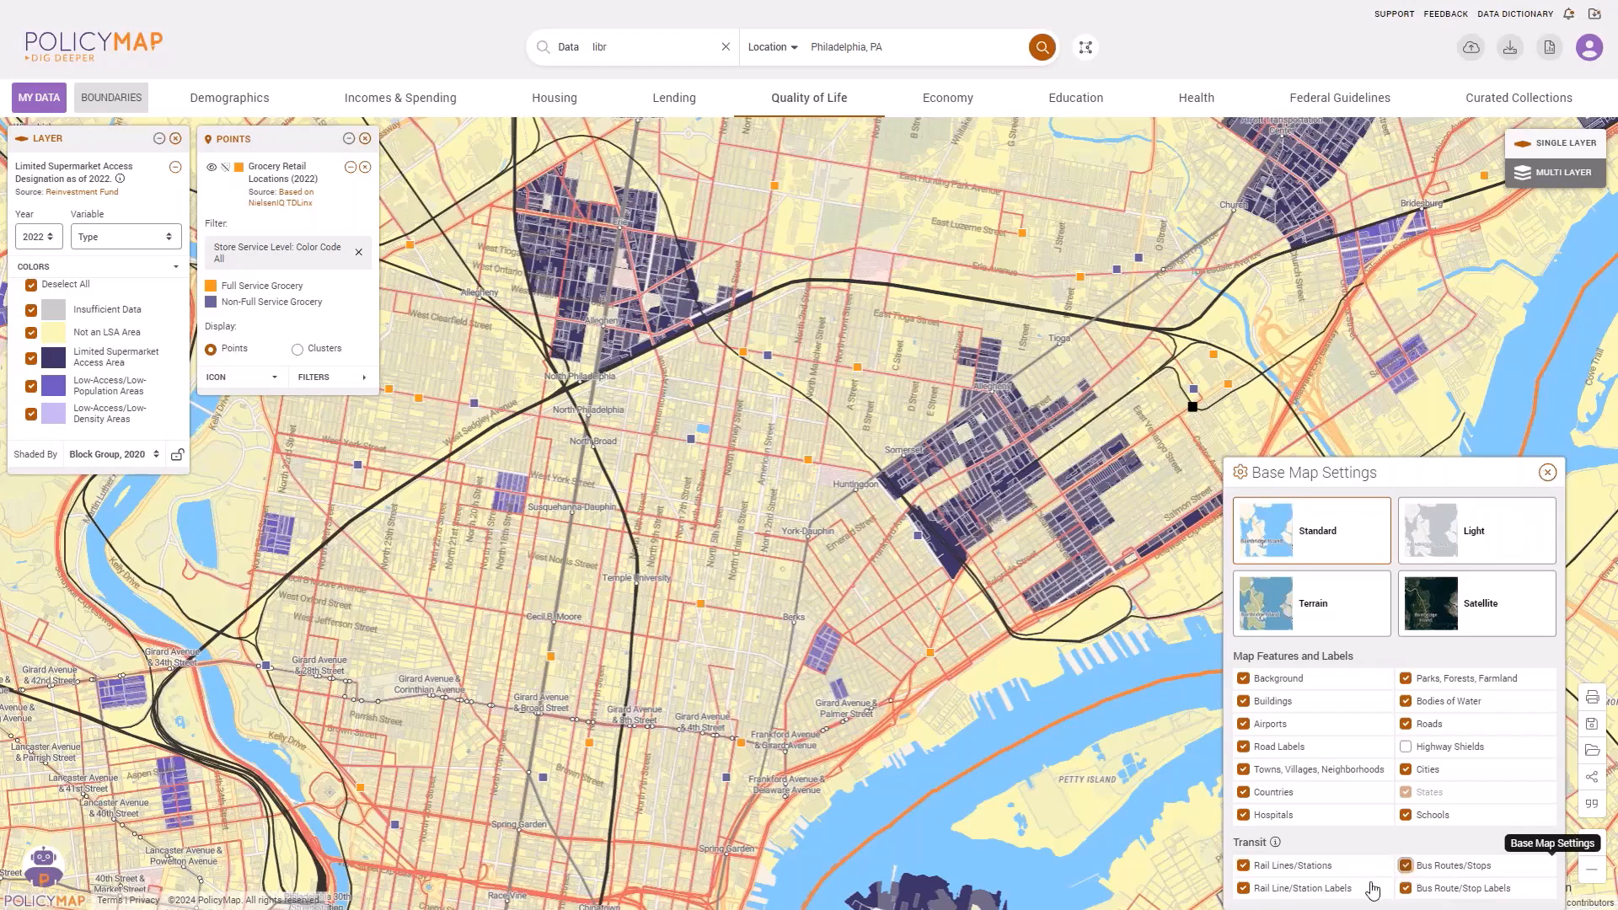
{"action": "left_click", "coordinate": [1247, 868]}
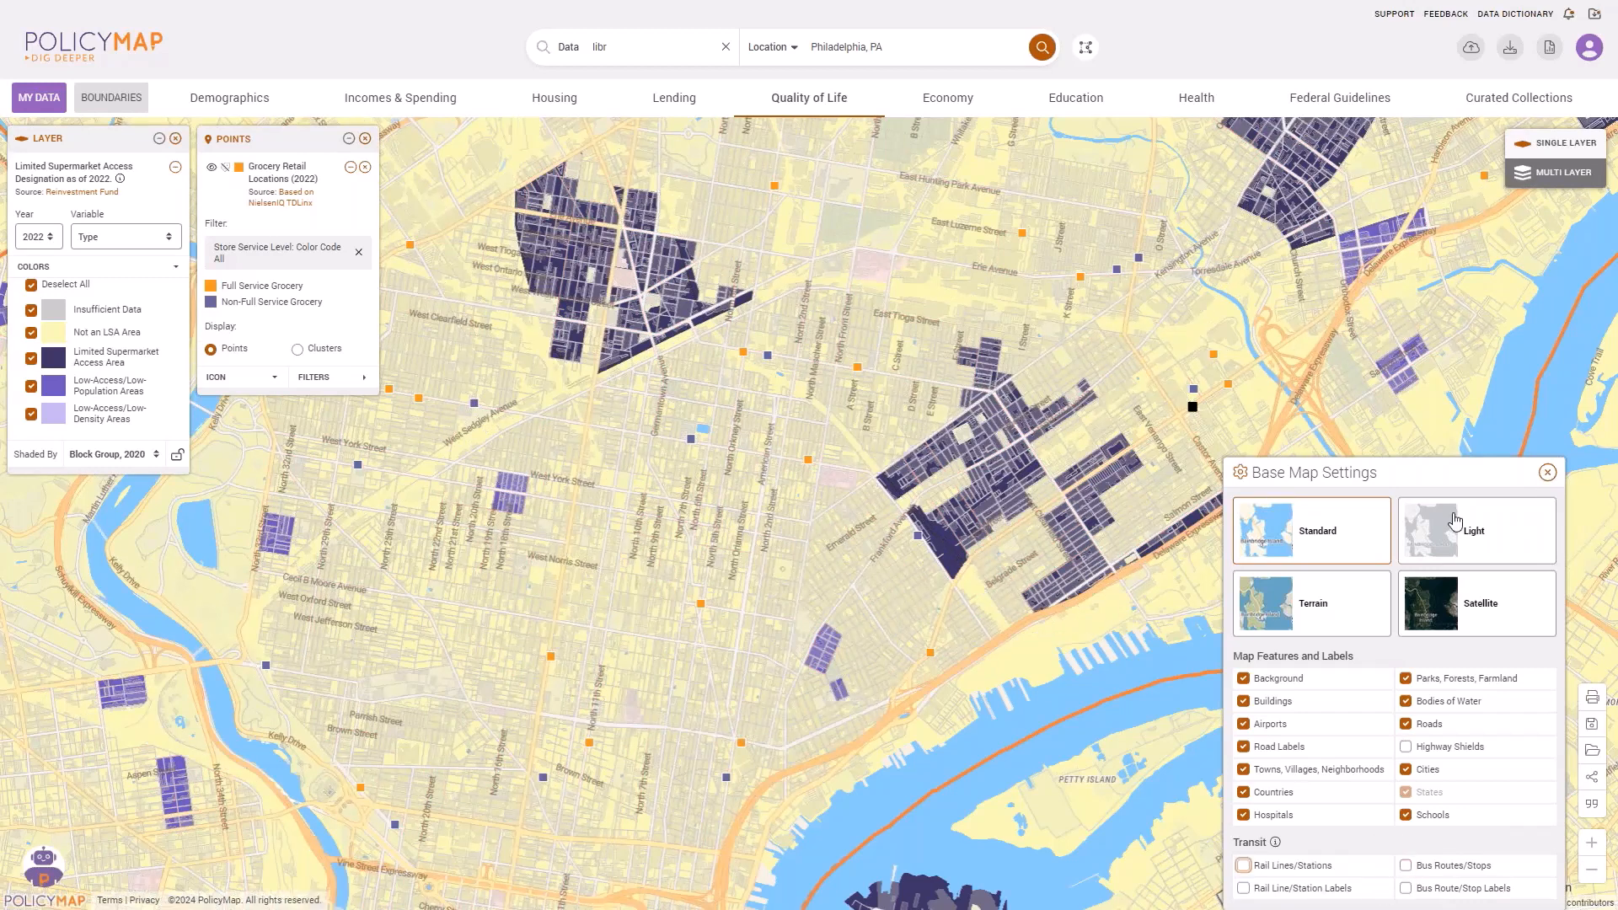
{"action": "left_click", "coordinate": [1547, 471]}
Map the Educational Attainment layer for less than 9th grade from the Education determinant of the curated Social Determinants of Health collection.
{"action": "mouse_move", "coordinate": [969, 556]}
{"action": "scroll", "coordinate": [969, 556], "scroll_direction": "down", "scroll_amount": 2}
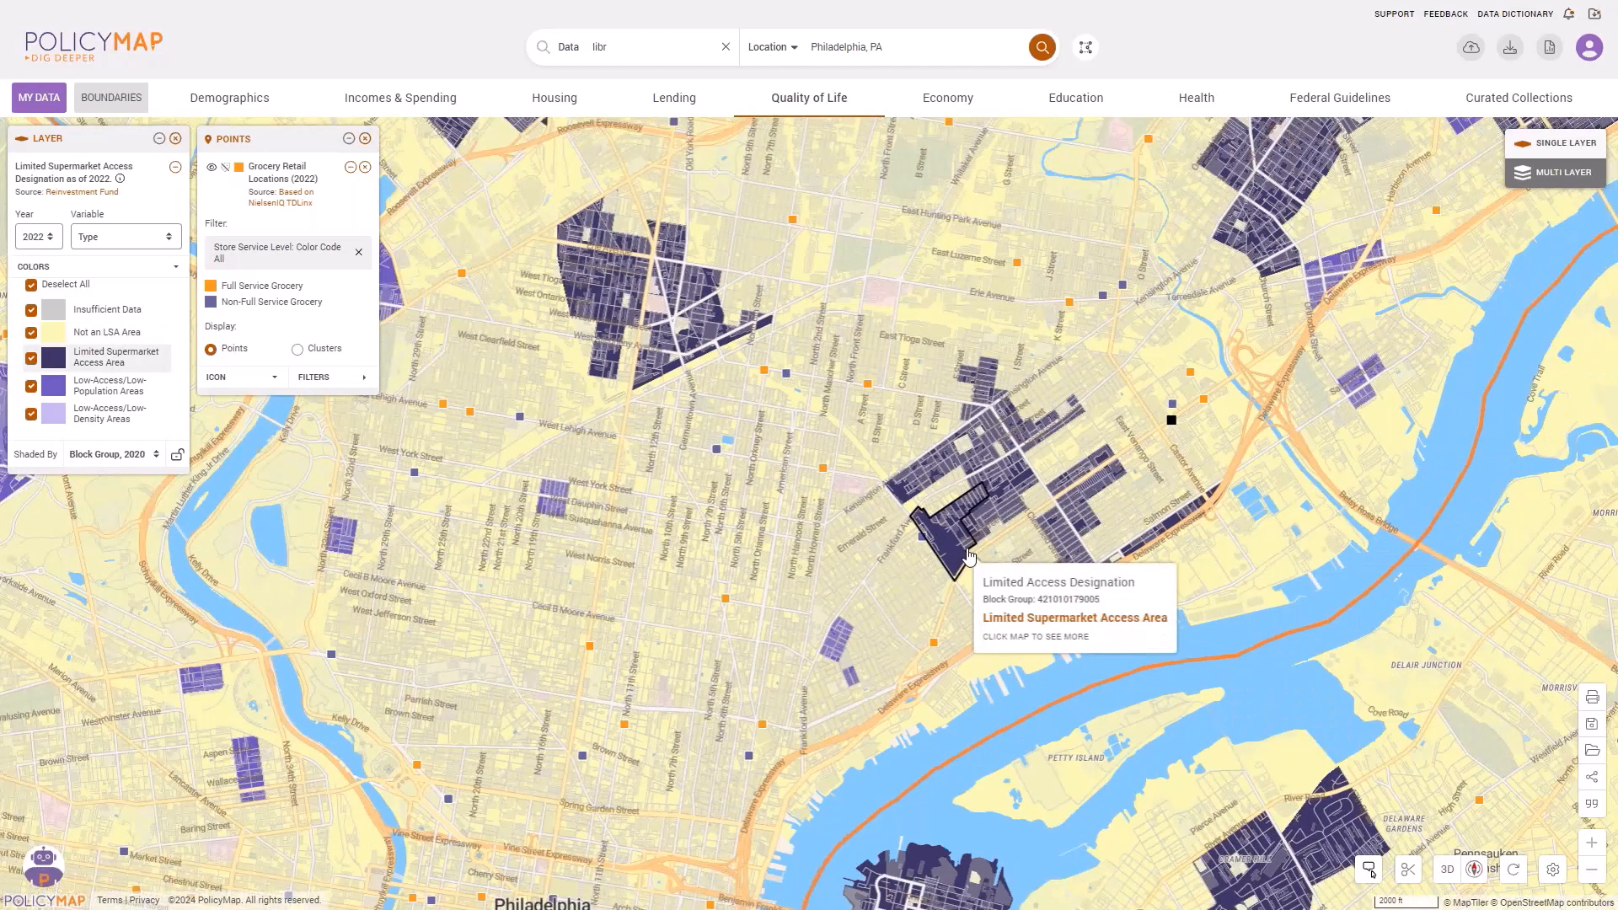
{"action": "left_click", "coordinate": [1518, 98]}
{"action": "left_click", "coordinate": [164, 186]}
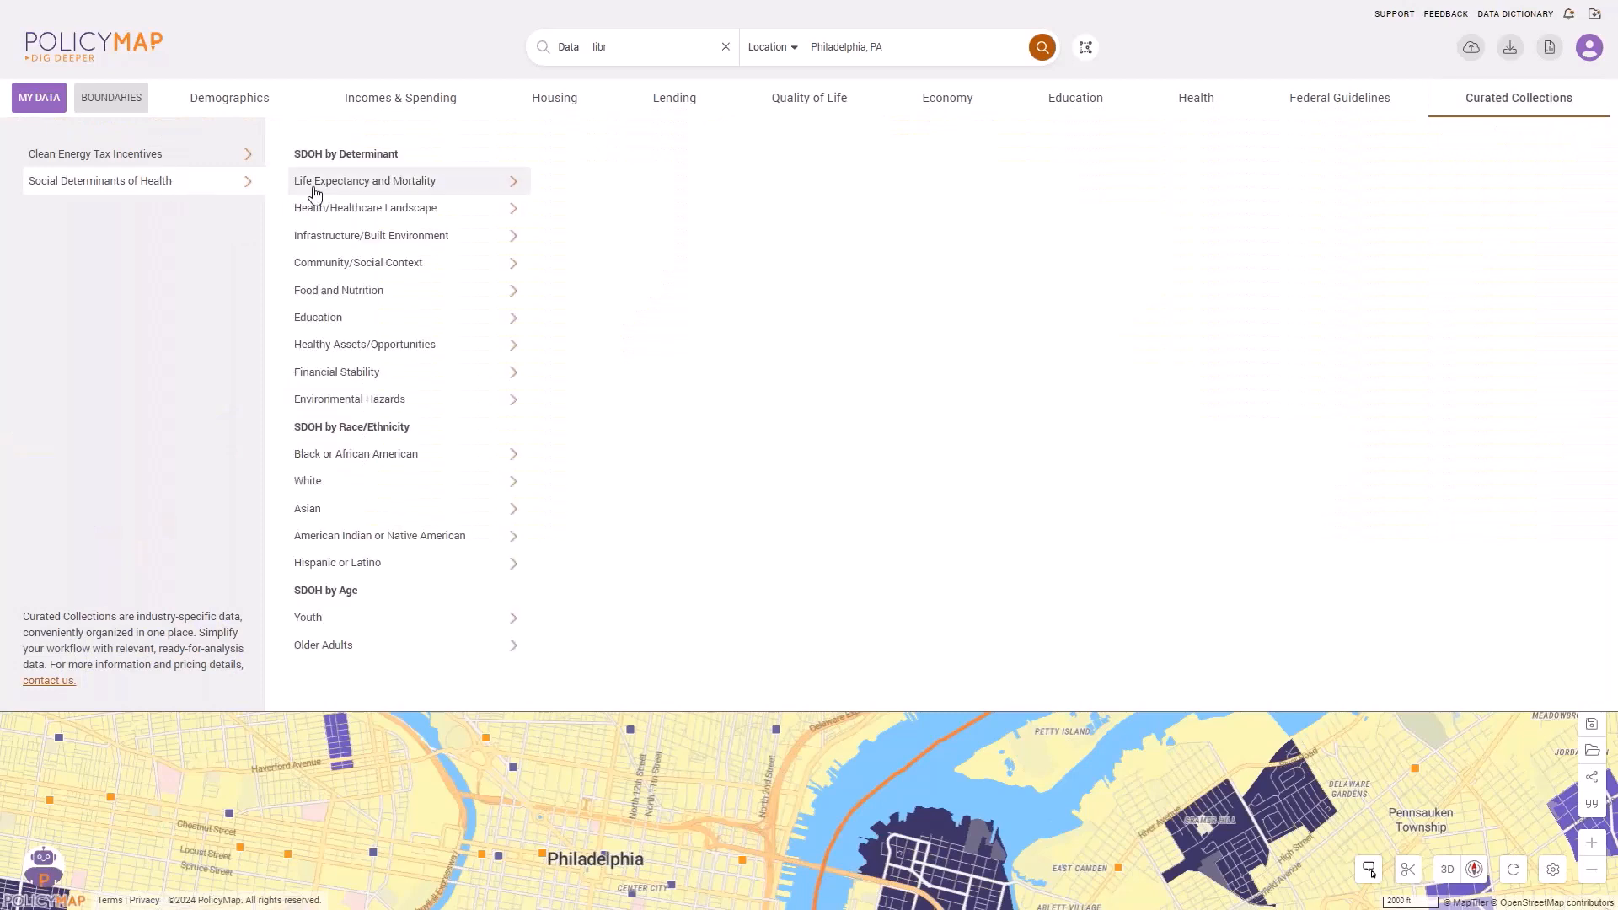
{"action": "left_click", "coordinate": [408, 348]}
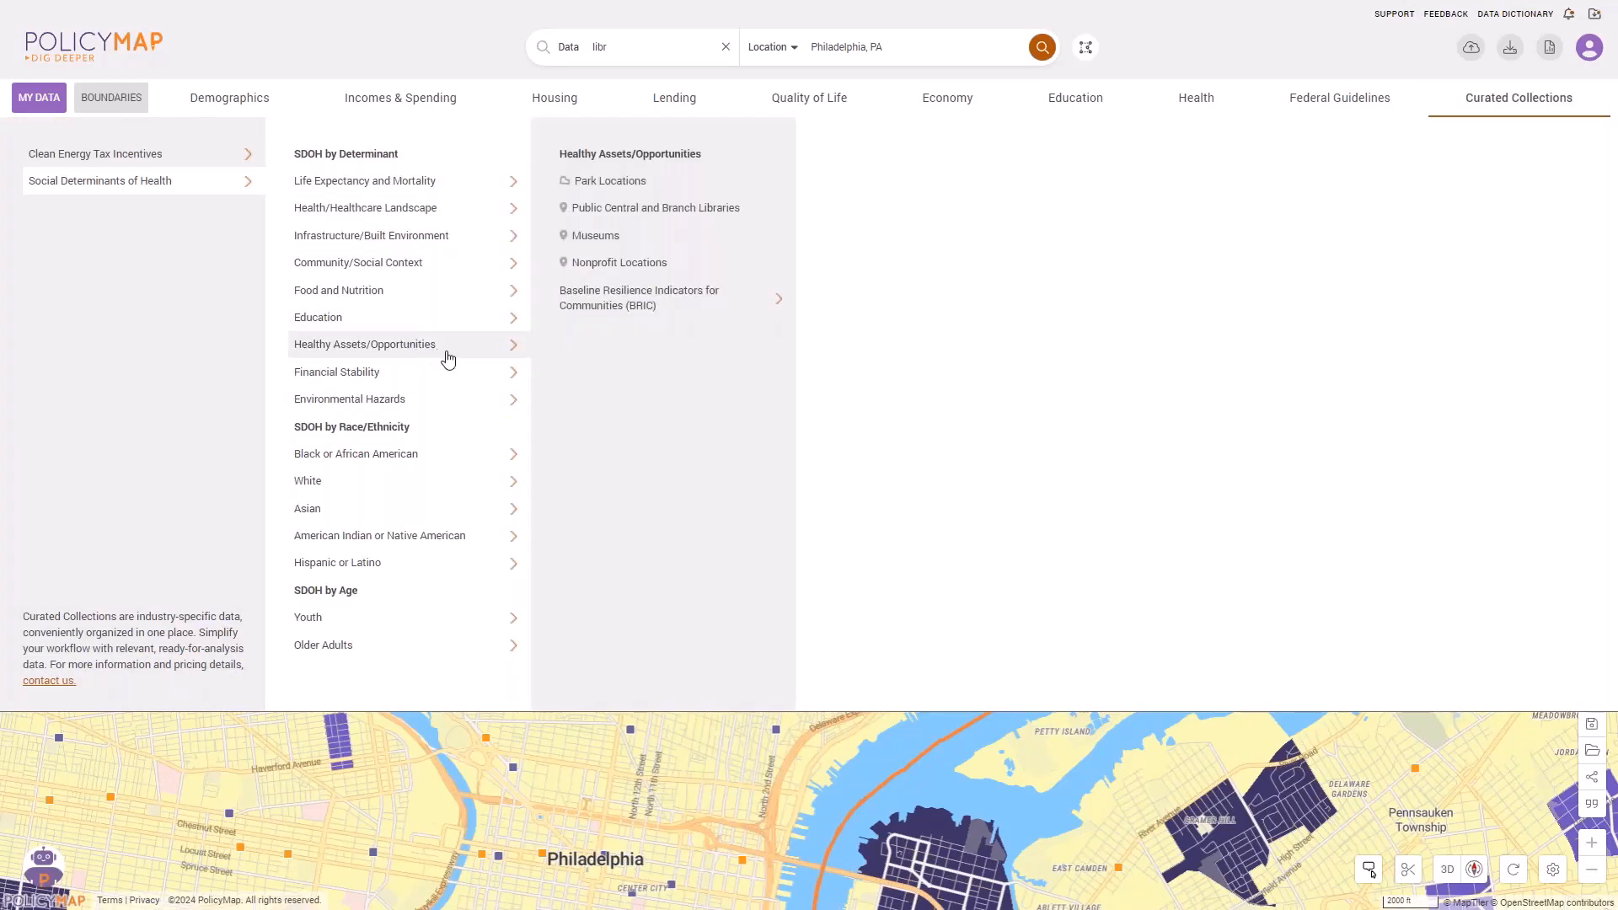
{"action": "left_click", "coordinate": [412, 325]}
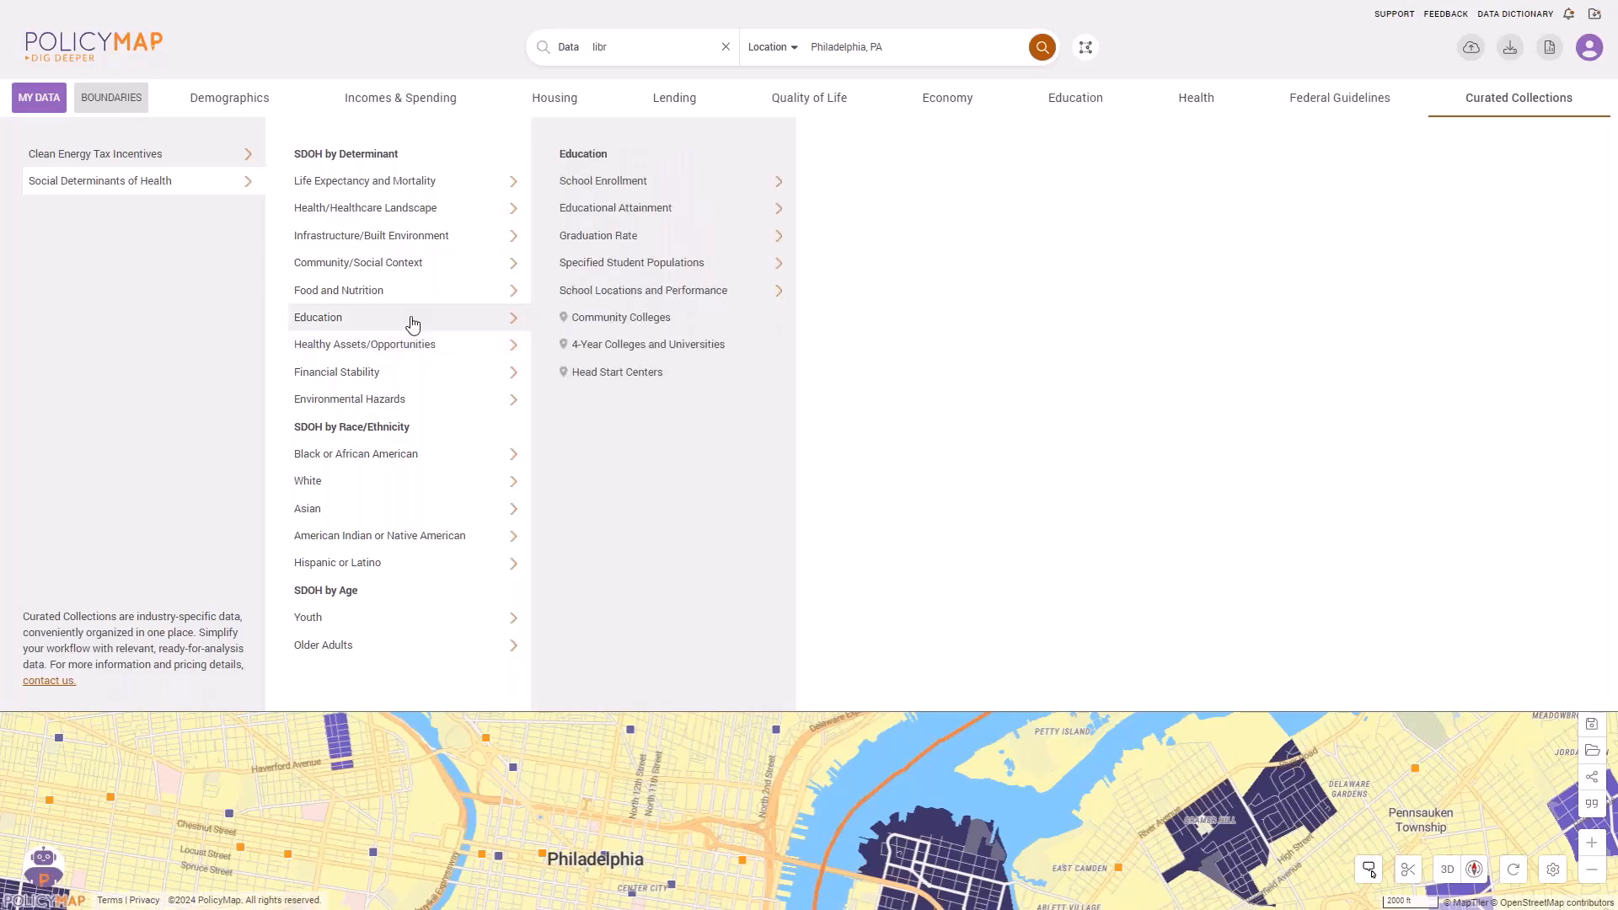
{"action": "left_click", "coordinate": [619, 212]}
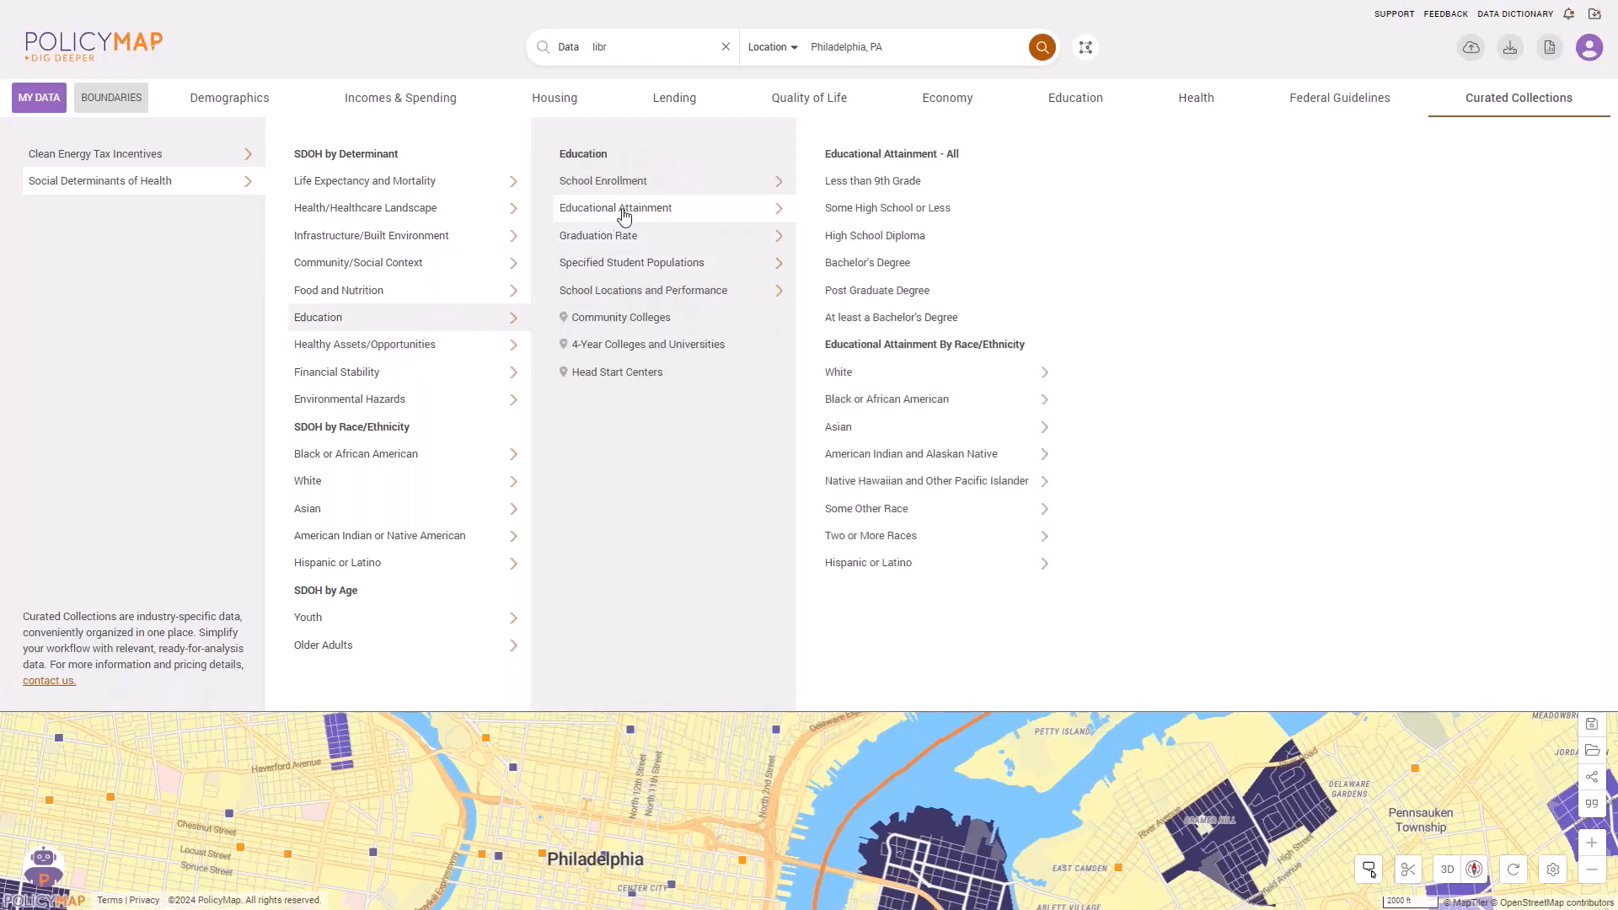
{"action": "left_click", "coordinate": [870, 183]}
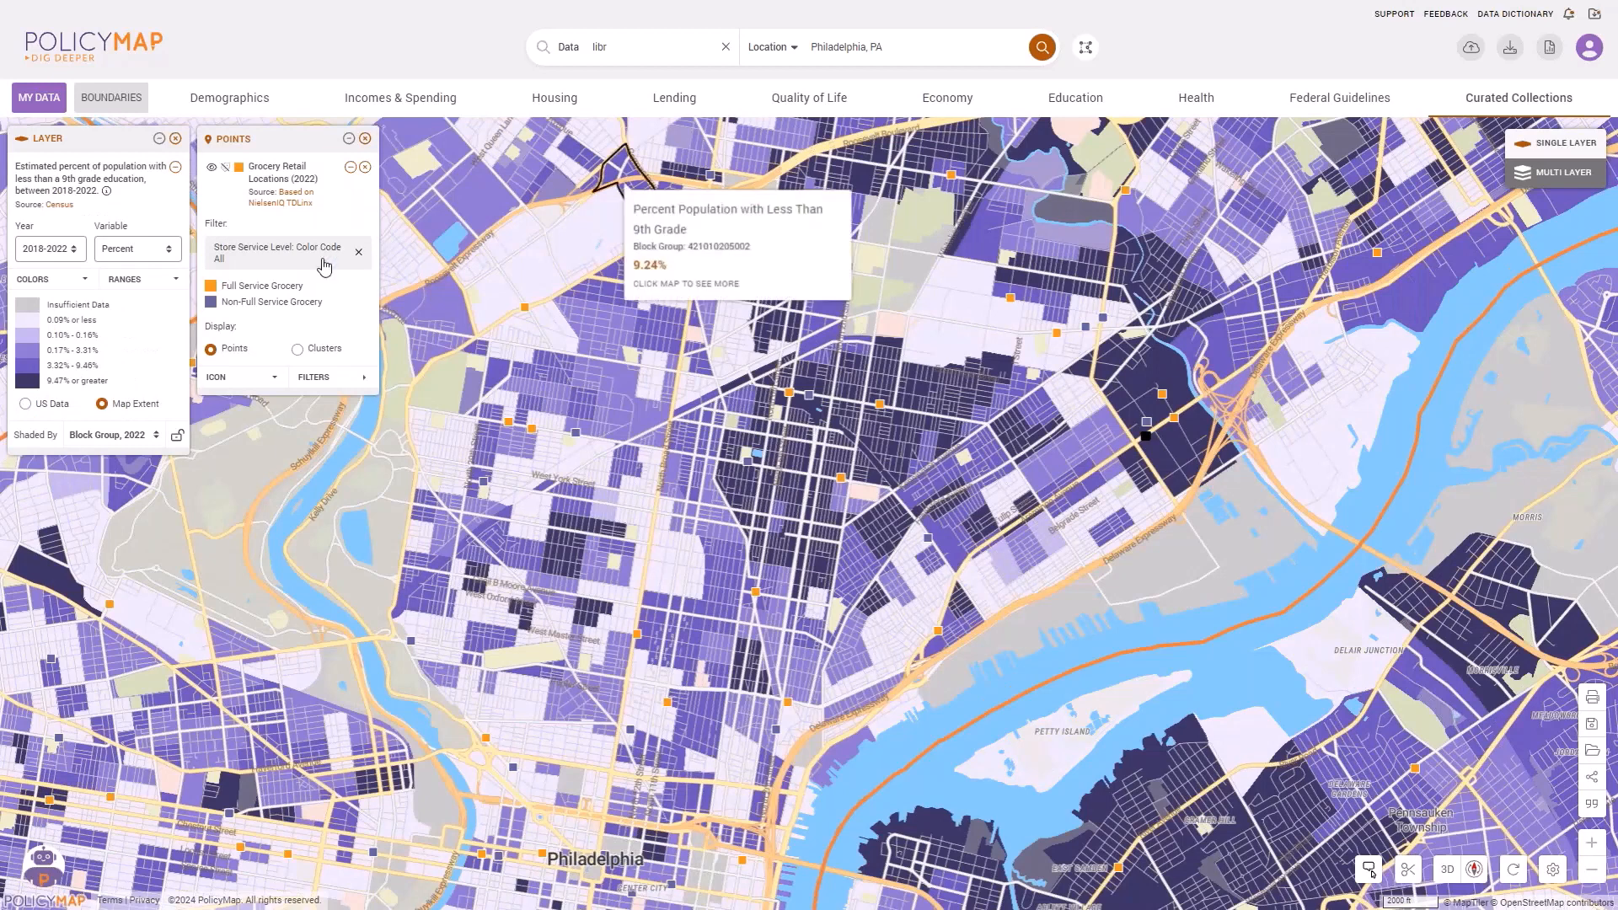
Adjust the top two breakpoints of the less-than-9th-grade education layer's ranges to 6.91% and 15.68%.
{"action": "left_click", "coordinate": [143, 281]}
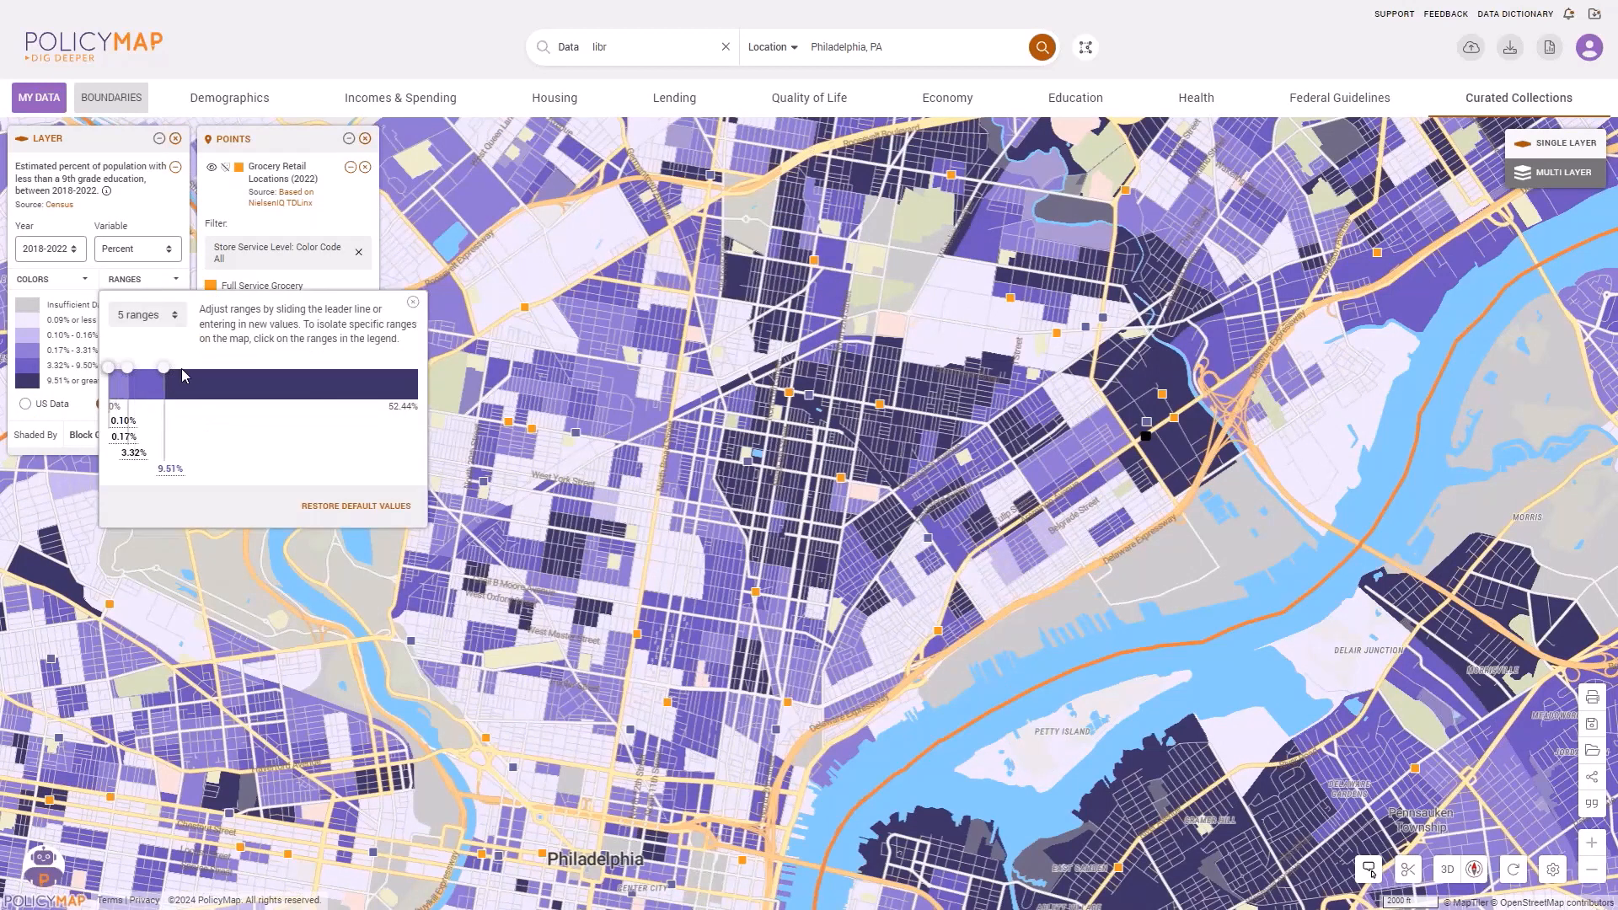
{"action": "mouse_move", "coordinate": [163, 368]}
{"action": "left_mouse_down"}
{"action": "mouse_move", "coordinate": [182, 367]}
{"action": "mouse_move", "coordinate": [137, 371]}
{"action": "mouse_move", "coordinate": [152, 377]}
{"action": "left_mouse_up"}
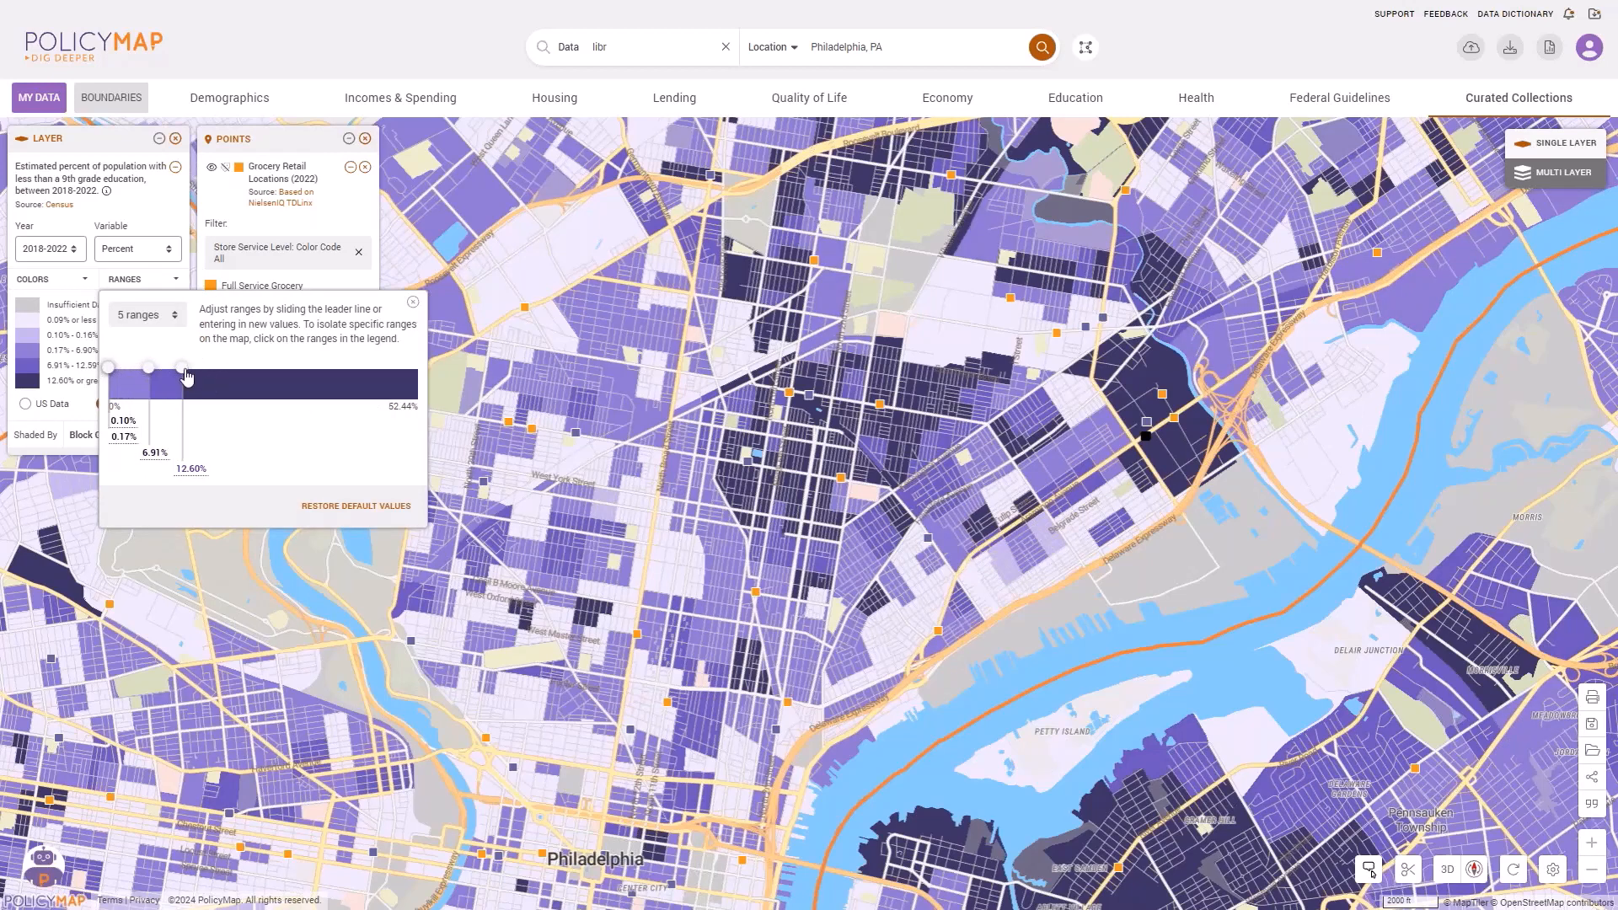
{"action": "left_click_drag", "start_coordinate": [183, 368], "coordinate": [206, 372]}
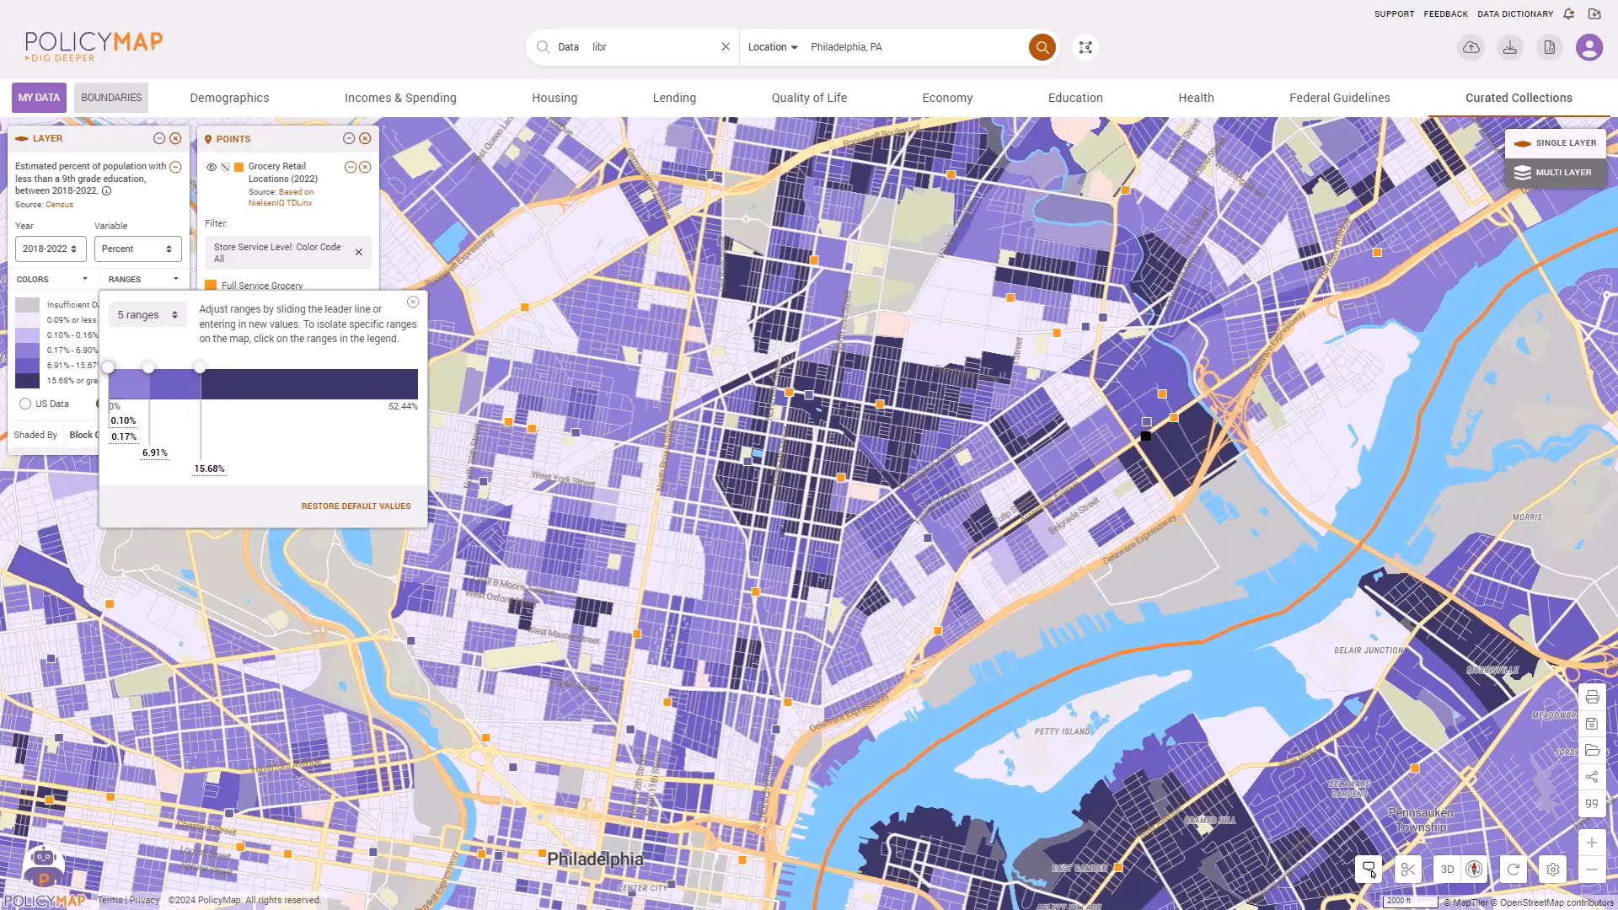
{"action": "left_click", "coordinate": [413, 302]}
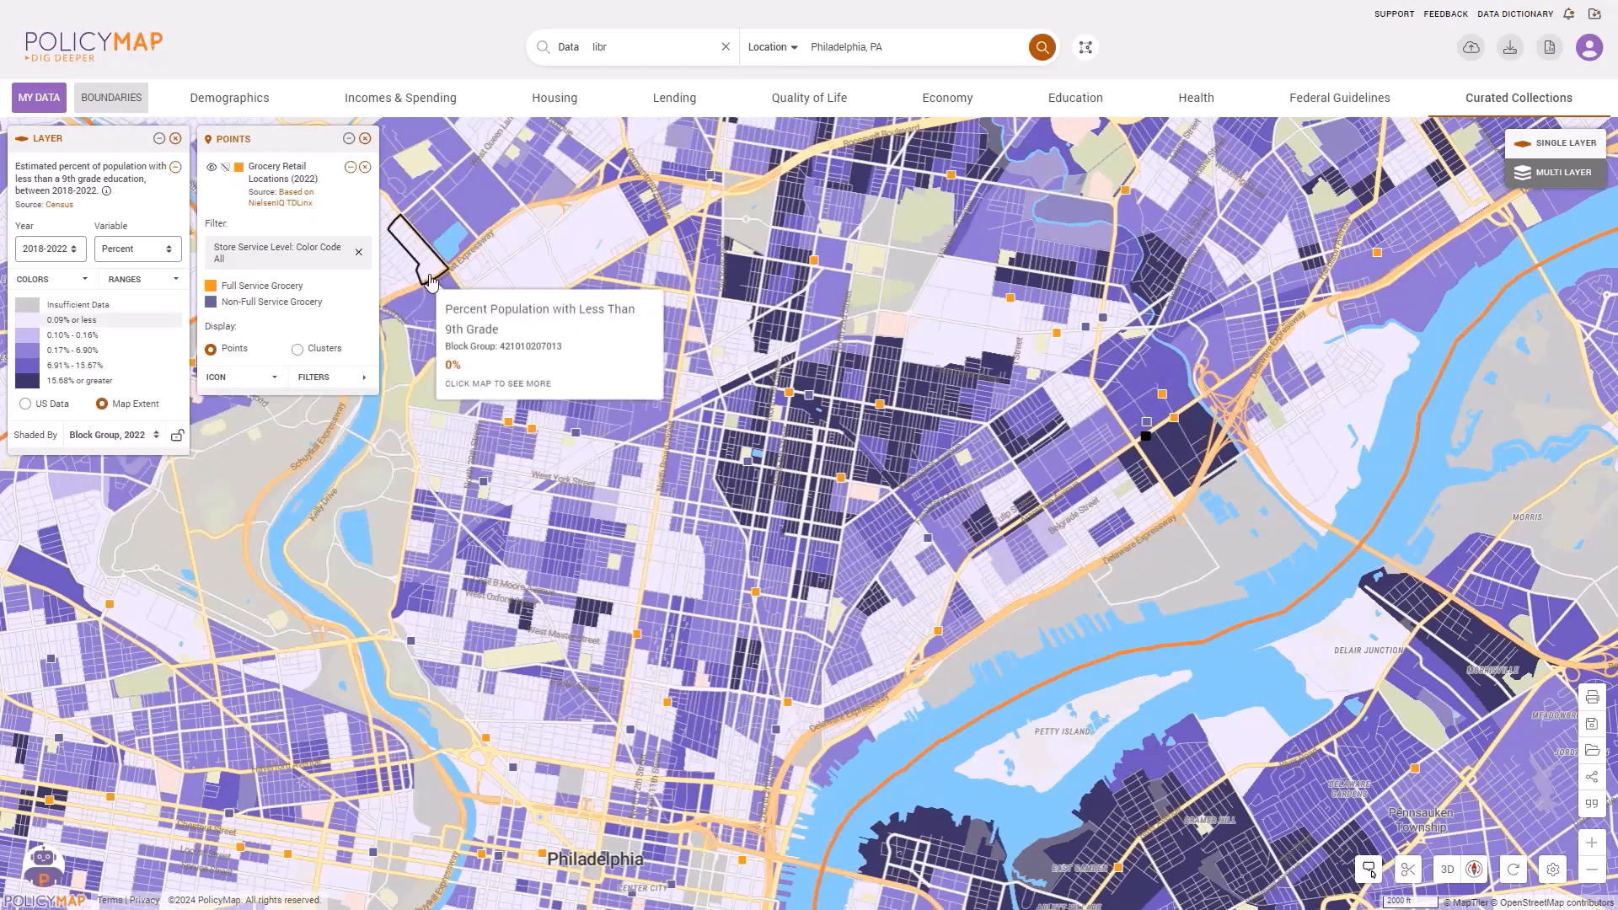
Remove the grocery retail points and add the School Performance points from the Education Locations data.
{"action": "left_click", "coordinate": [366, 140]}
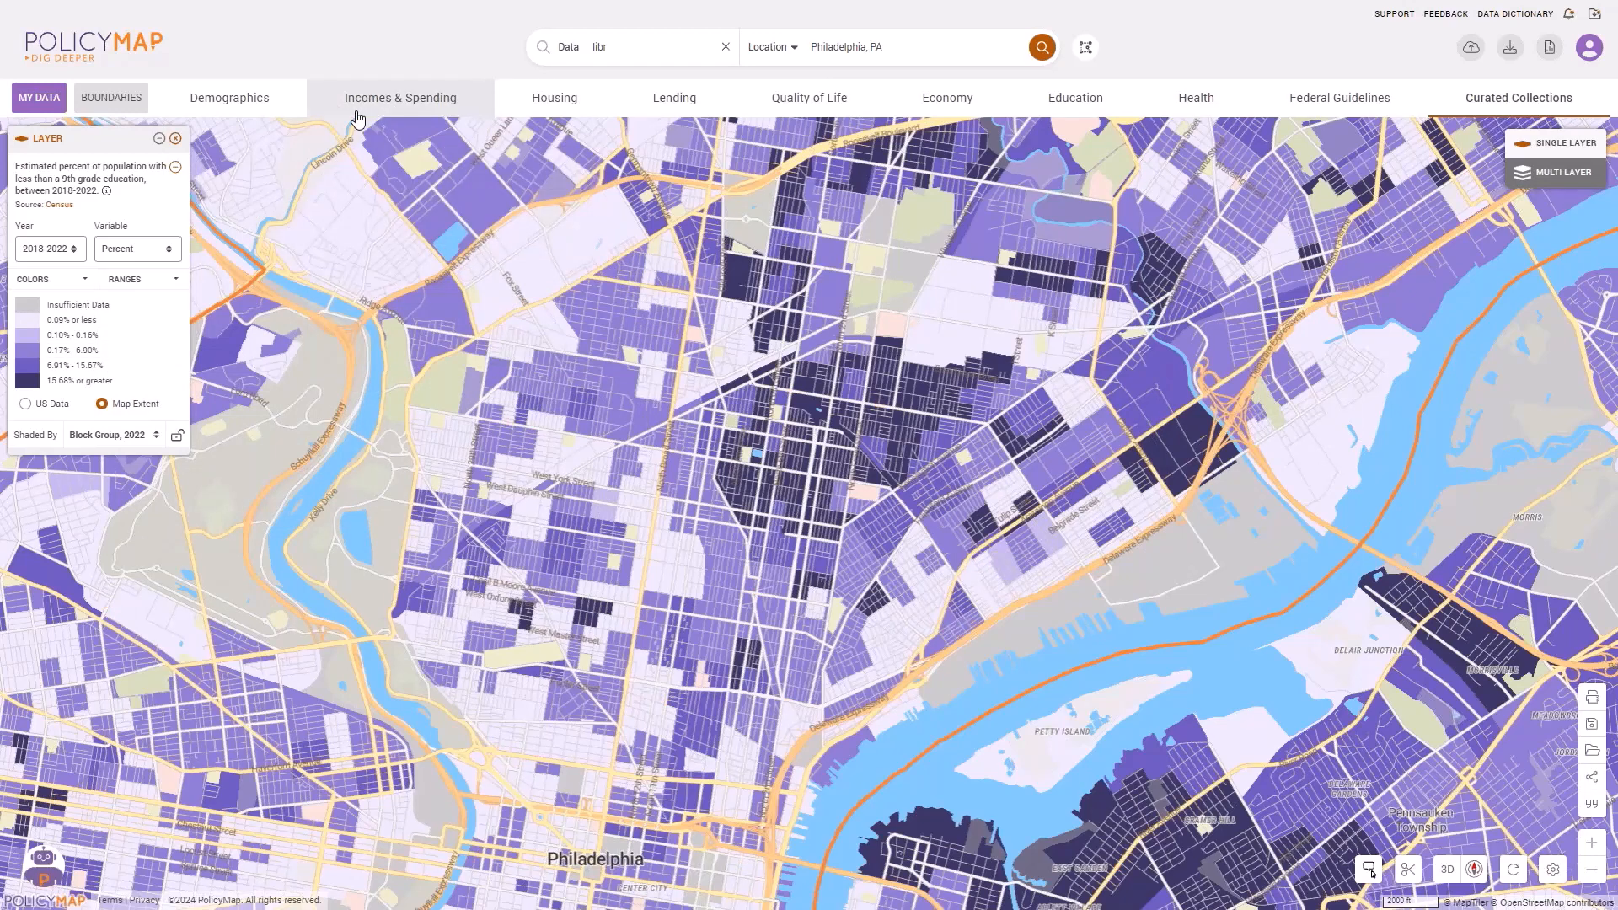
{"action": "left_click", "coordinate": [1052, 90]}
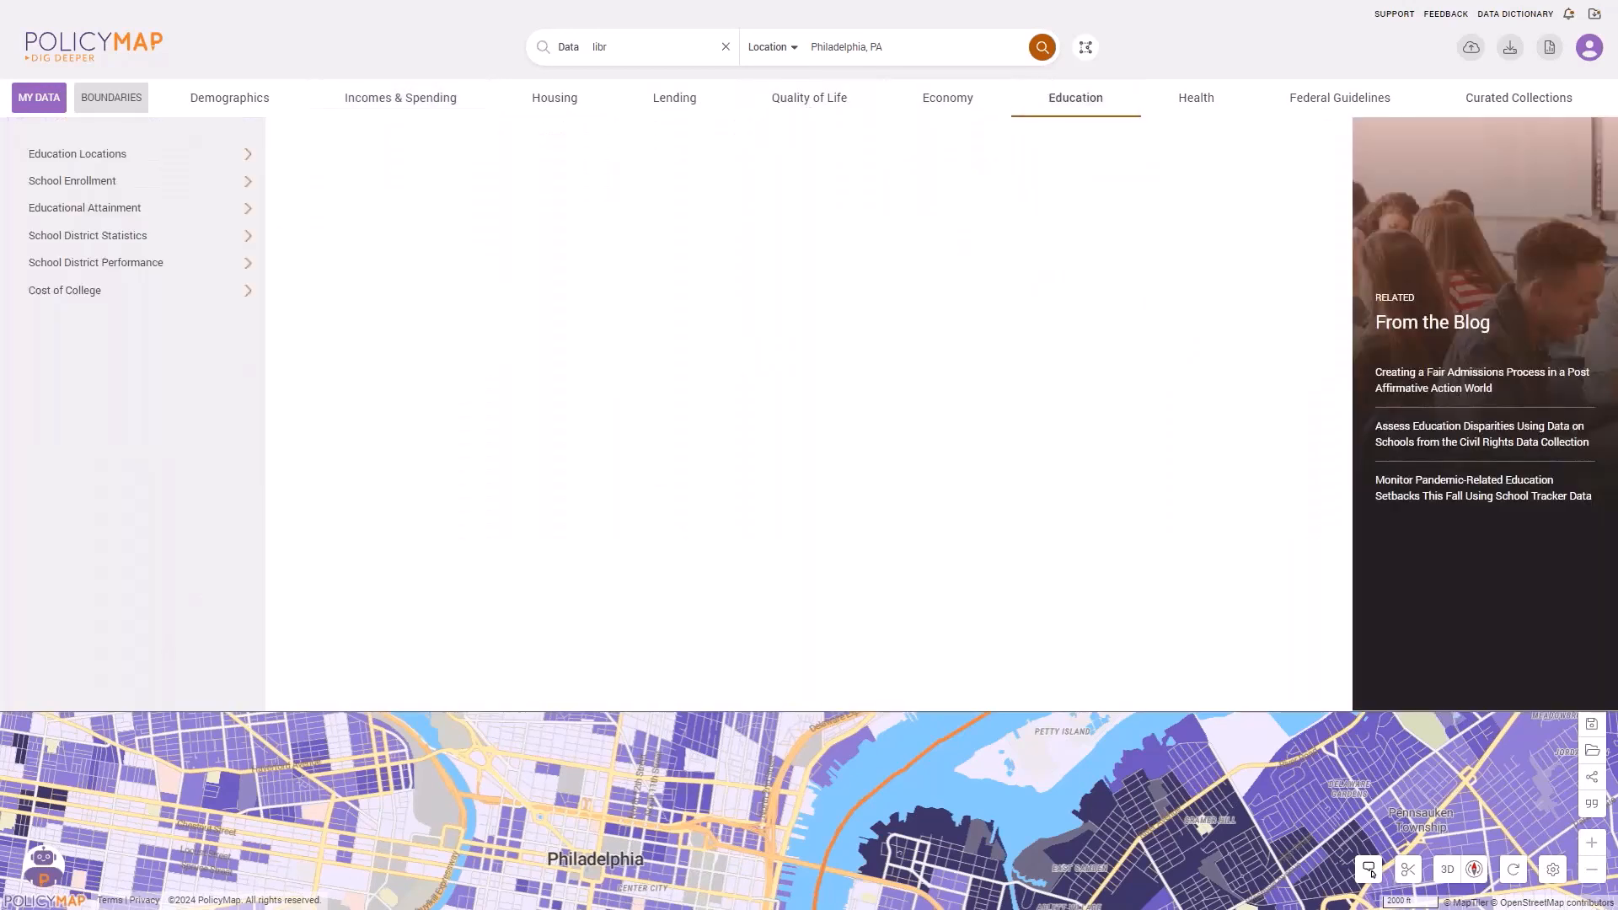
{"action": "left_click", "coordinate": [247, 167]}
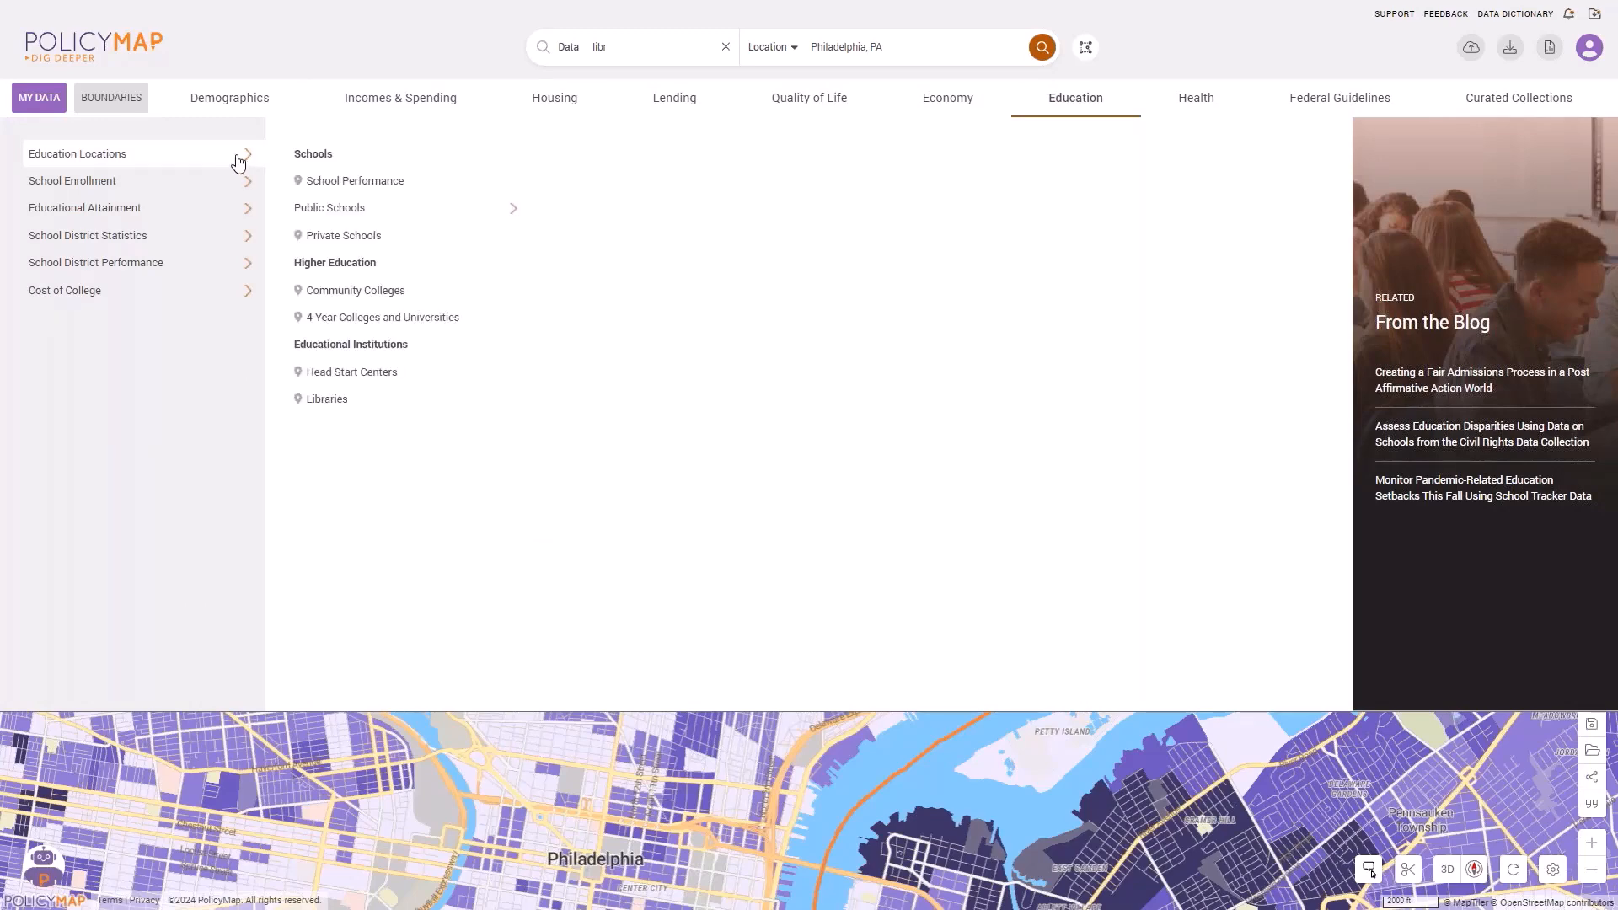
{"action": "left_click", "coordinate": [407, 193]}
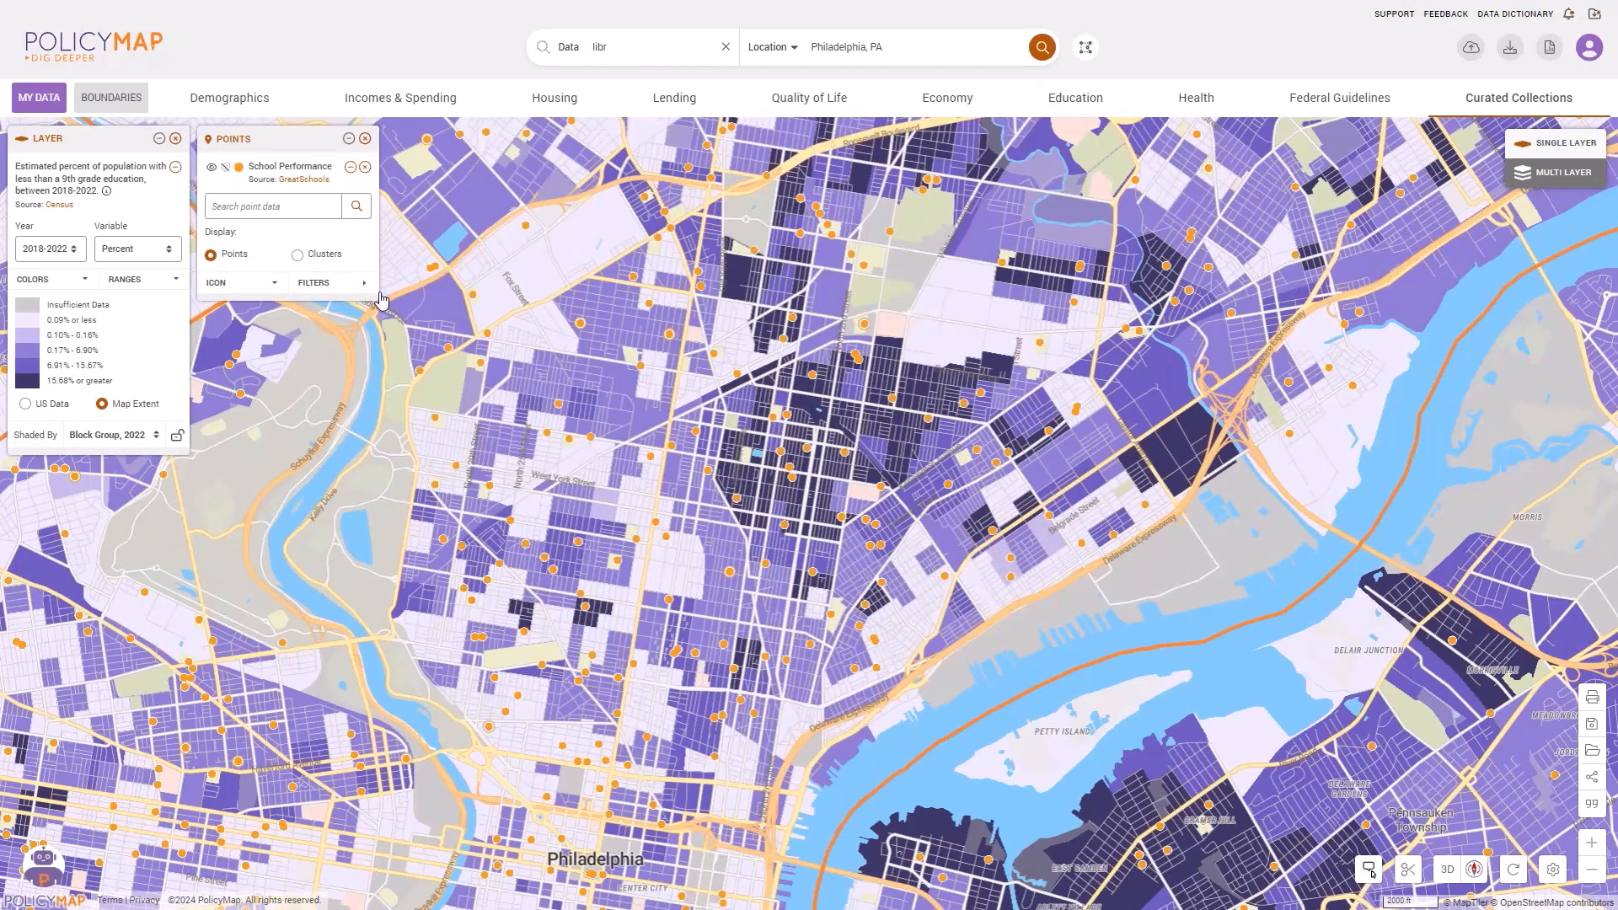
Color code all School Performance points by GreatSchools' School Rating and close the filter options.
{"action": "left_click", "coordinate": [352, 283]}
{"action": "left_click", "coordinate": [459, 321]}
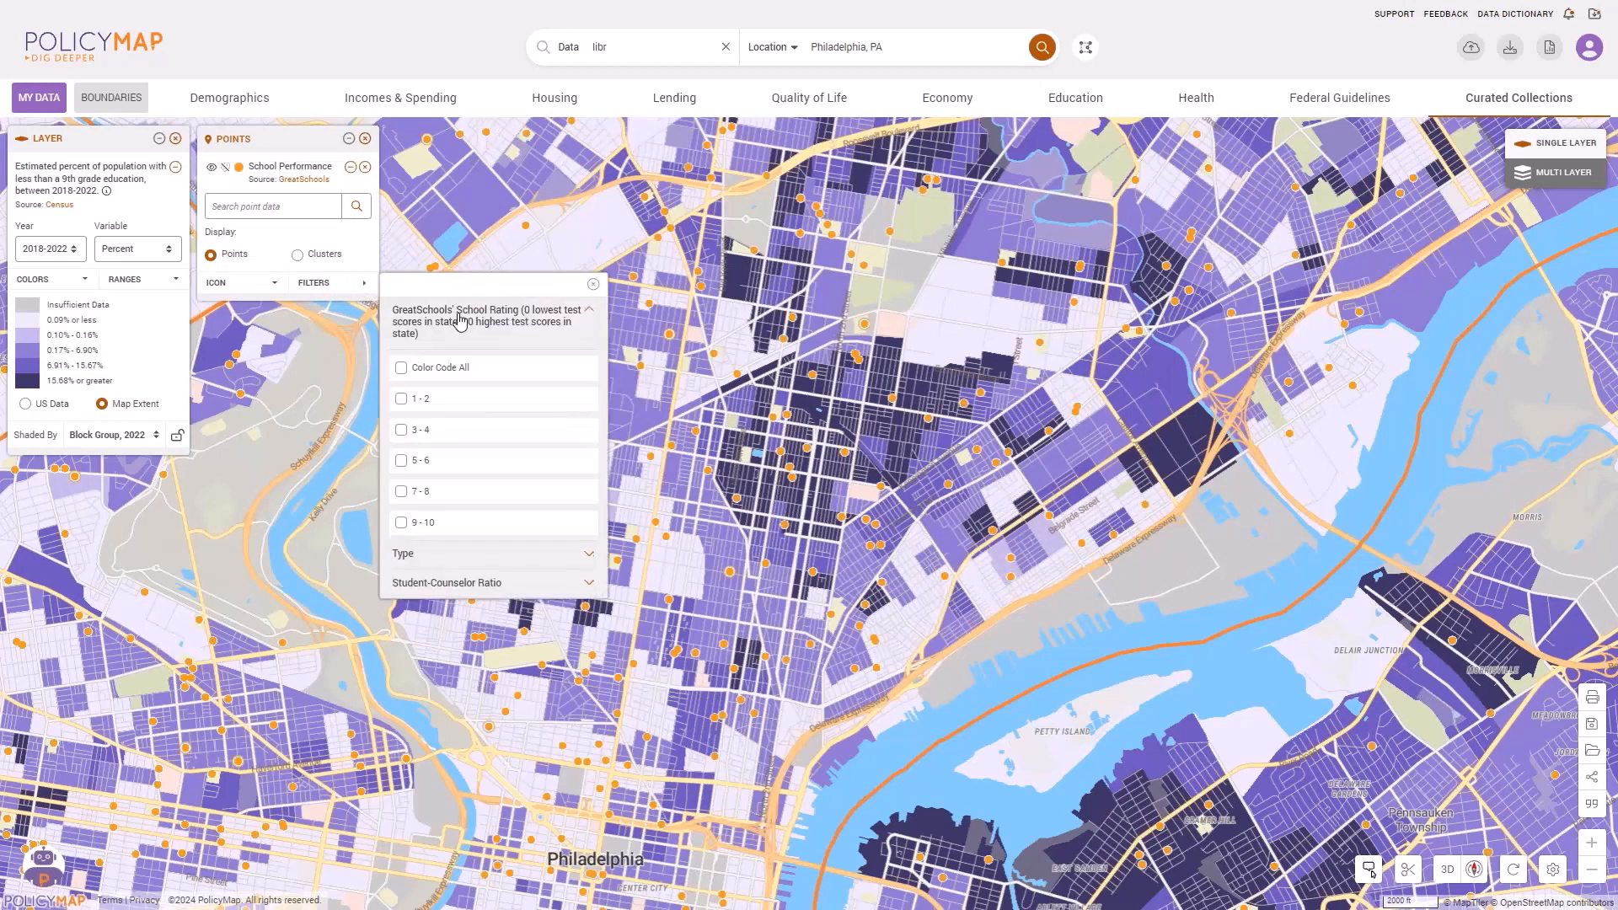
{"action": "left_click", "coordinate": [402, 369]}
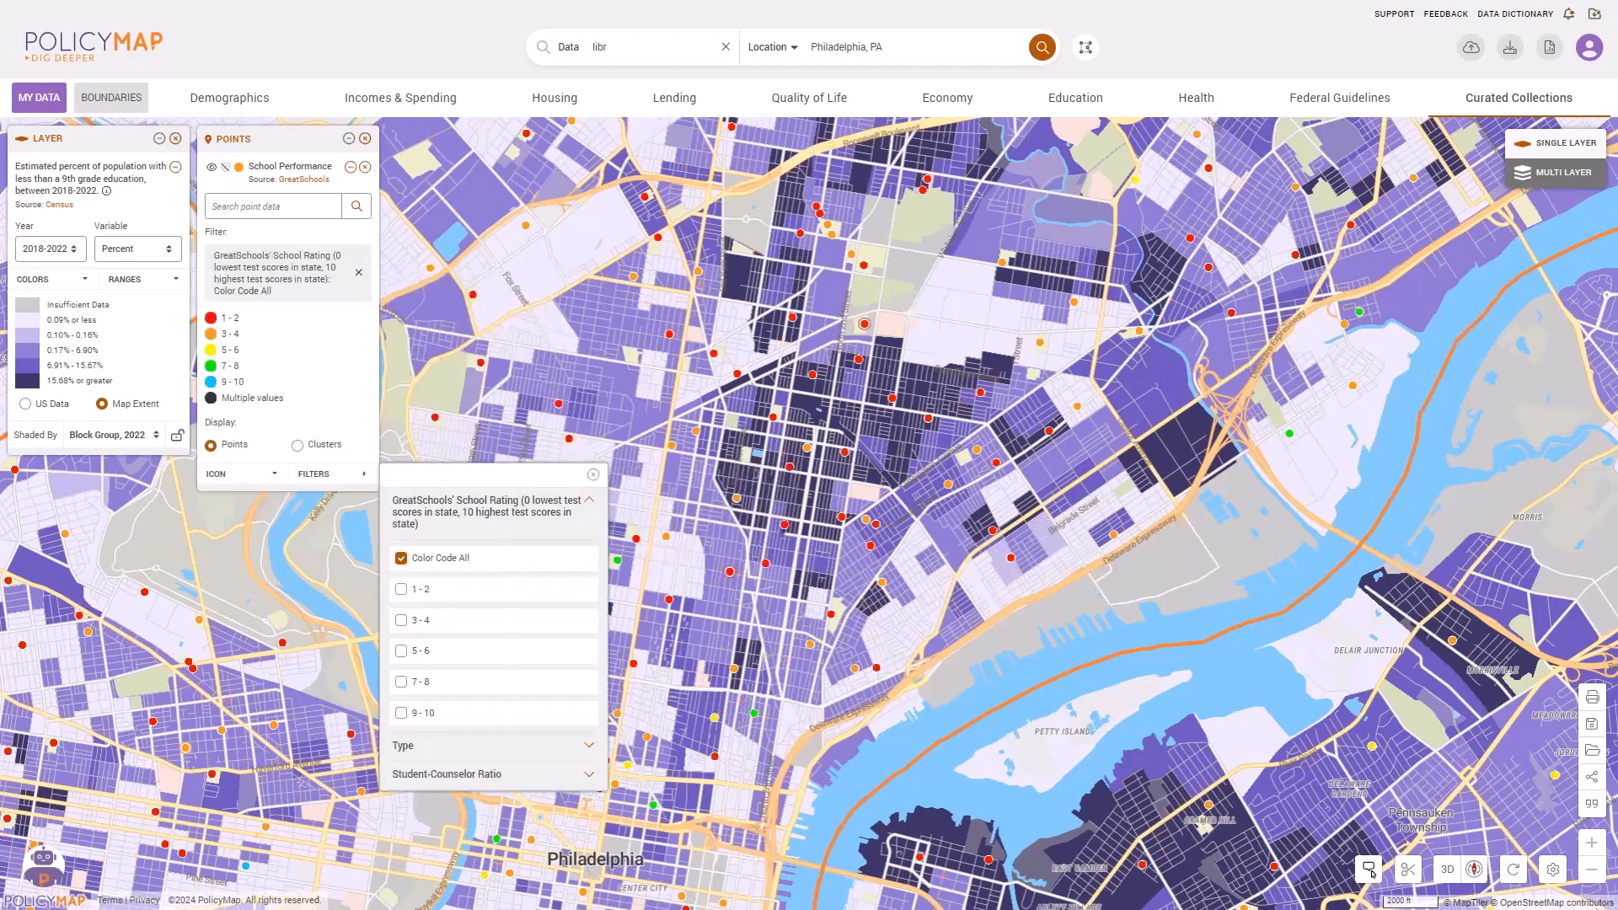
{"action": "left_click", "coordinate": [593, 475]}
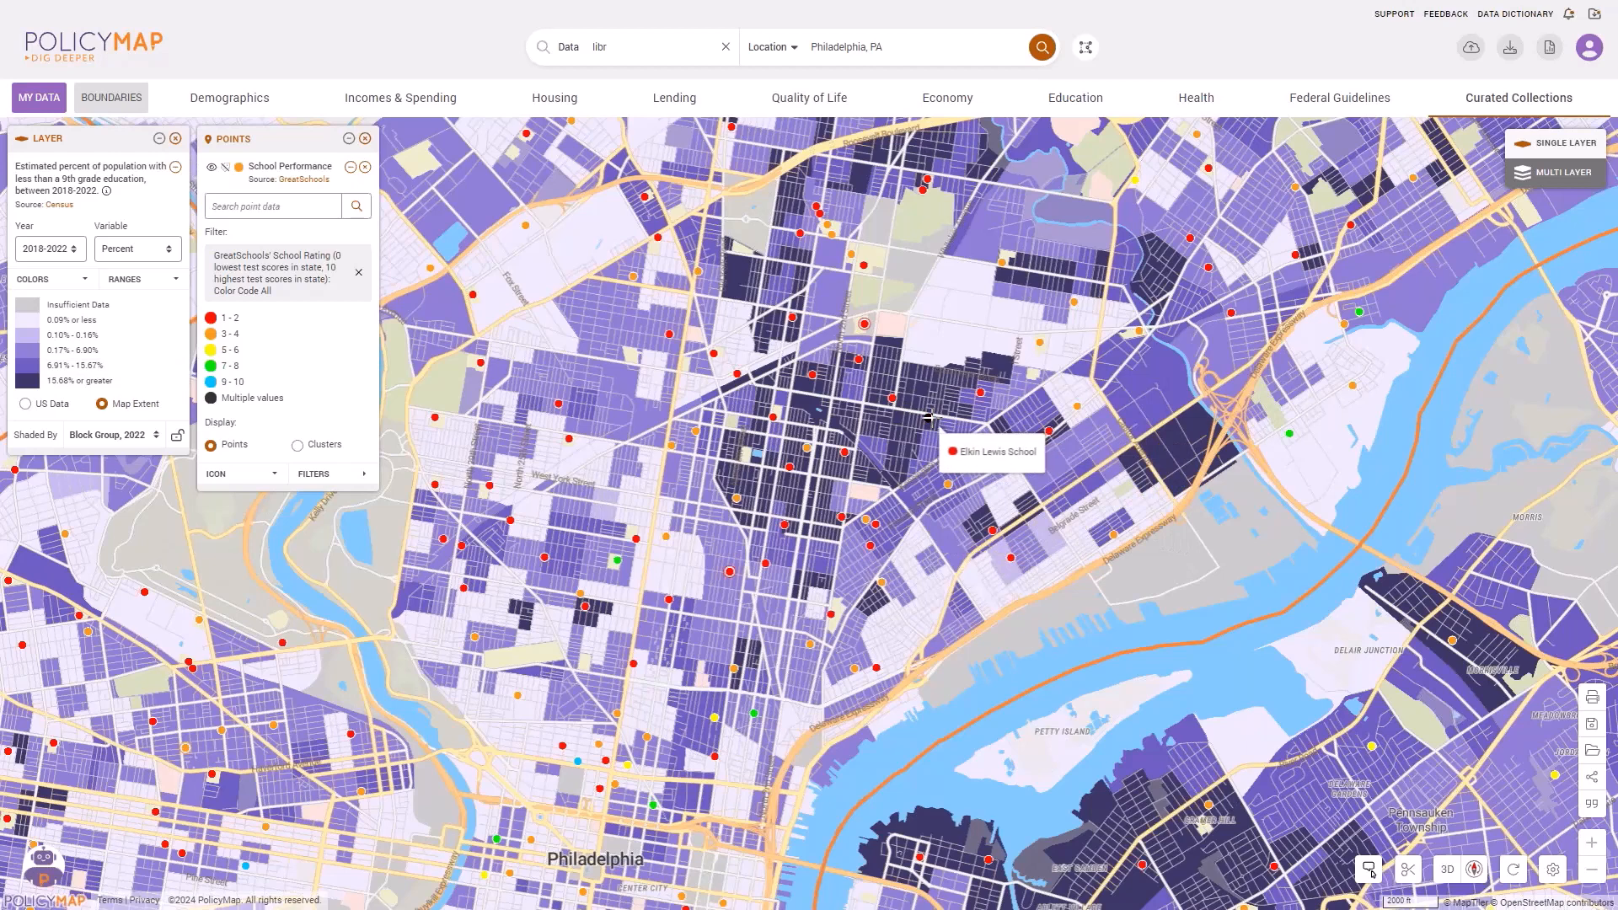
Review the Elkin Lewis School point's rating, recent results for grades 1-3 and 4-5, and historical grades 1-3 results.
{"action": "left_click", "coordinate": [929, 419]}
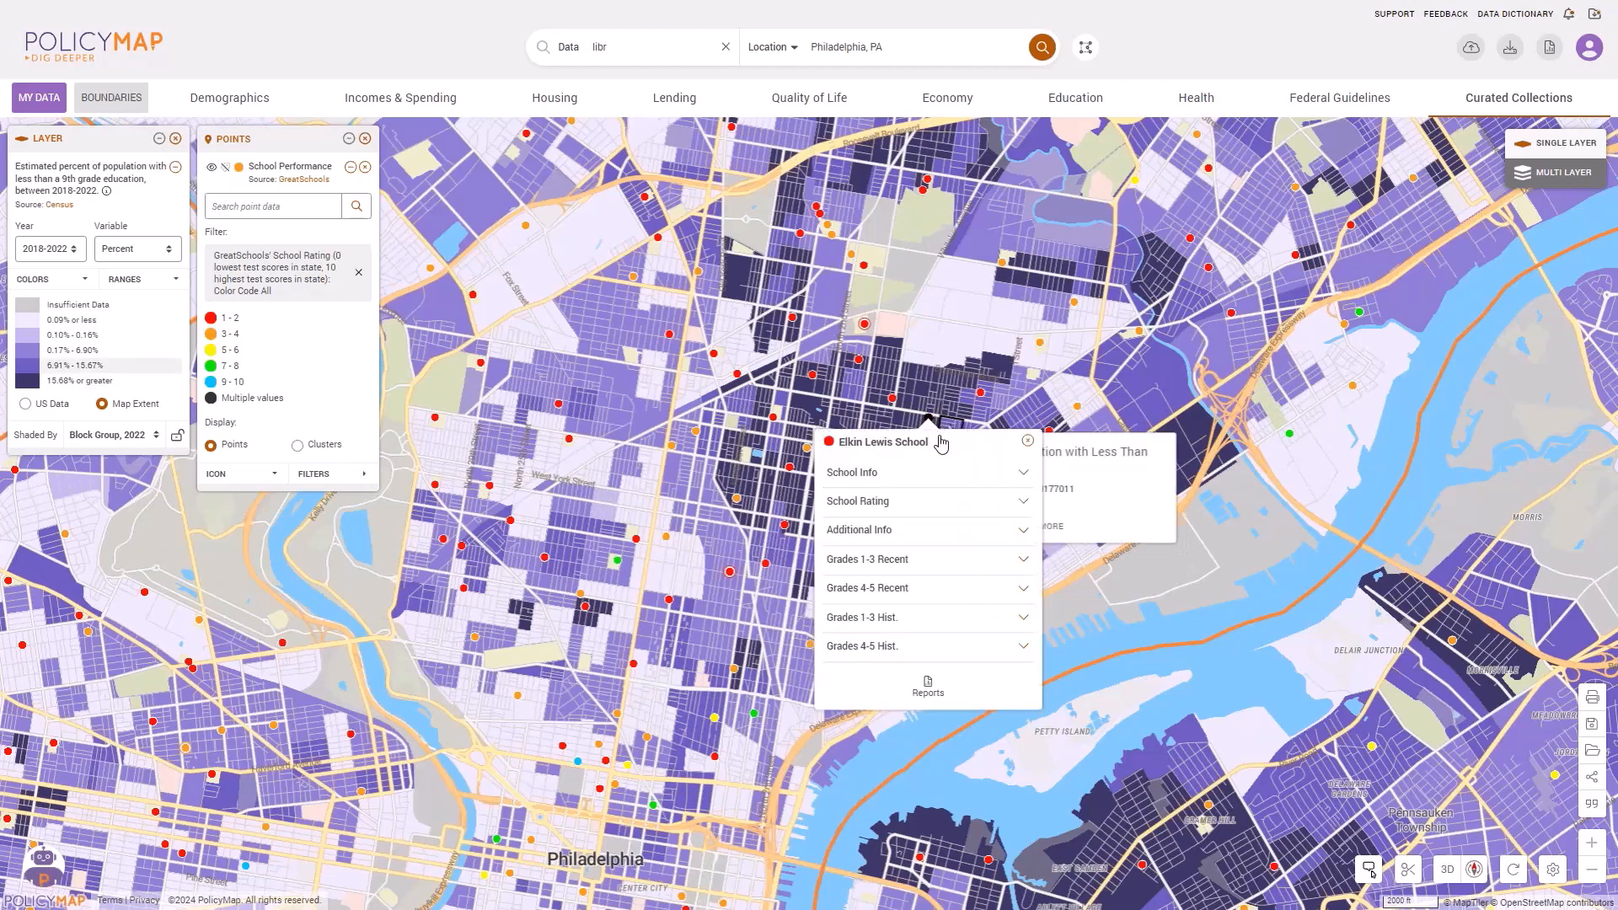
{"action": "left_click", "coordinate": [972, 501]}
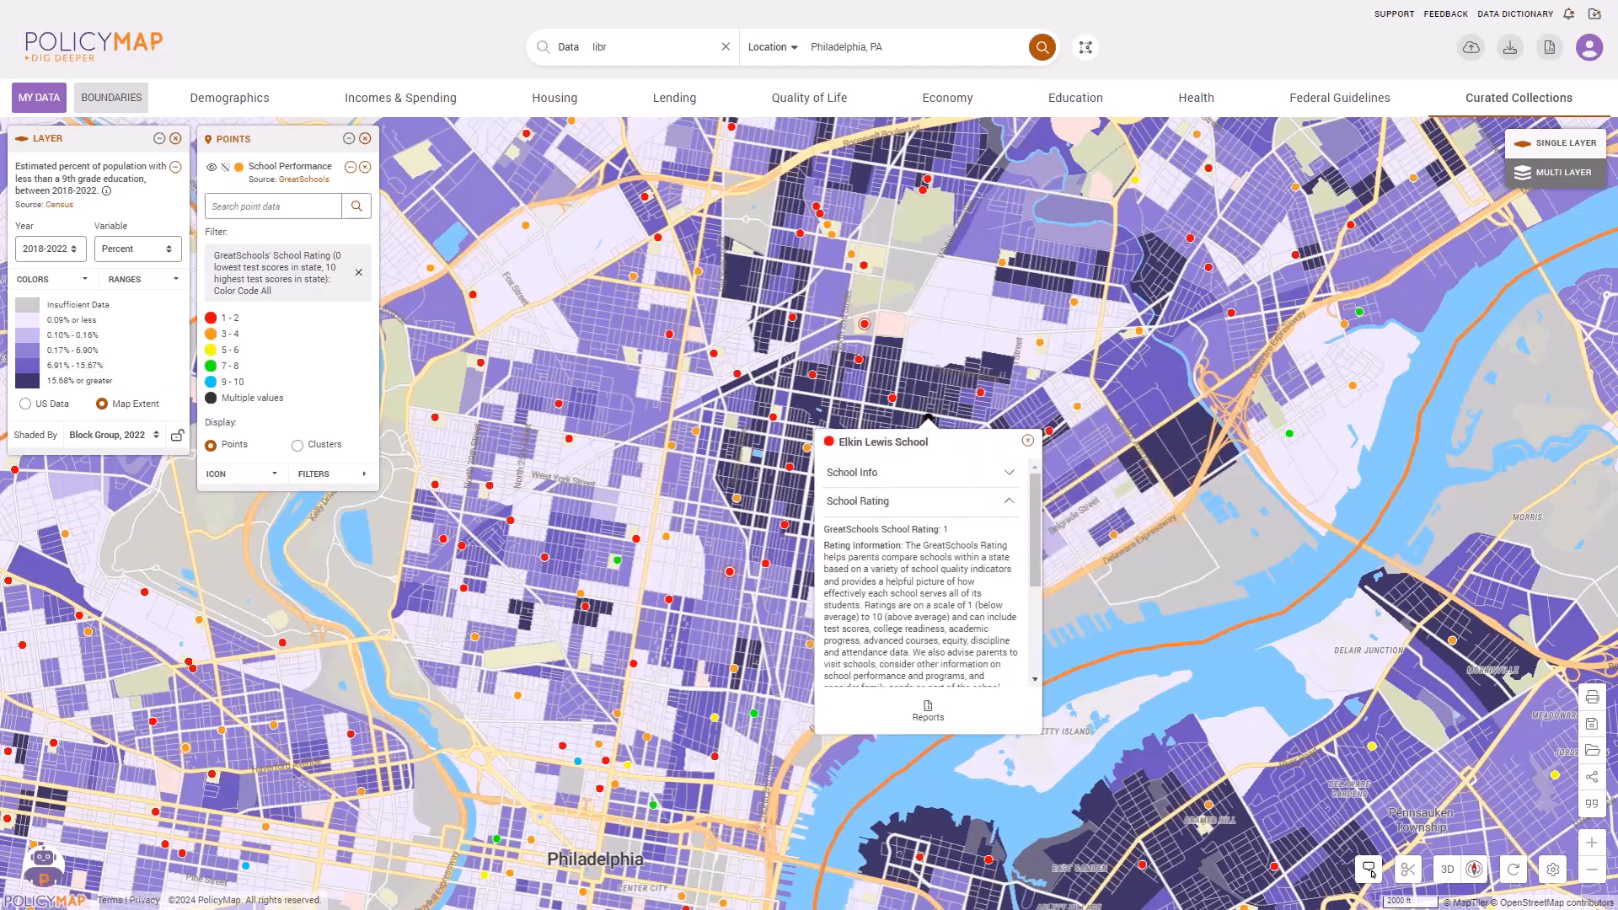
{"action": "scroll", "coordinate": [971, 505], "scroll_direction": "down", "scroll_amount": 3}
{"action": "left_click", "coordinate": [950, 583]}
{"action": "scroll", "coordinate": [950, 590], "scroll_direction": "down", "scroll_amount": 2}
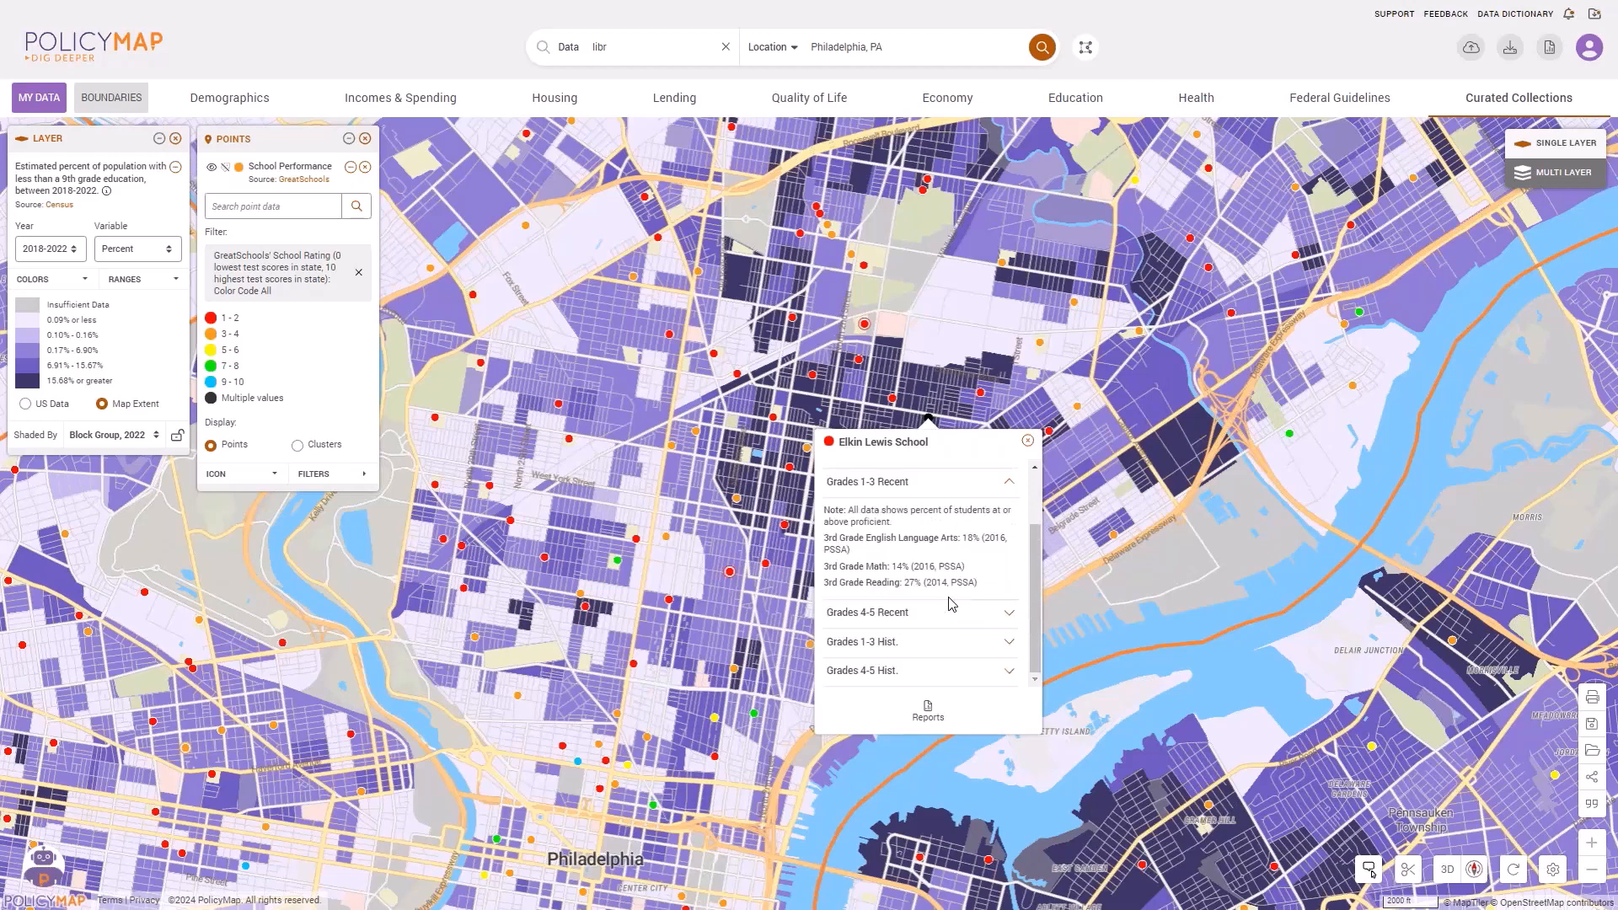
{"action": "left_click", "coordinate": [944, 613]}
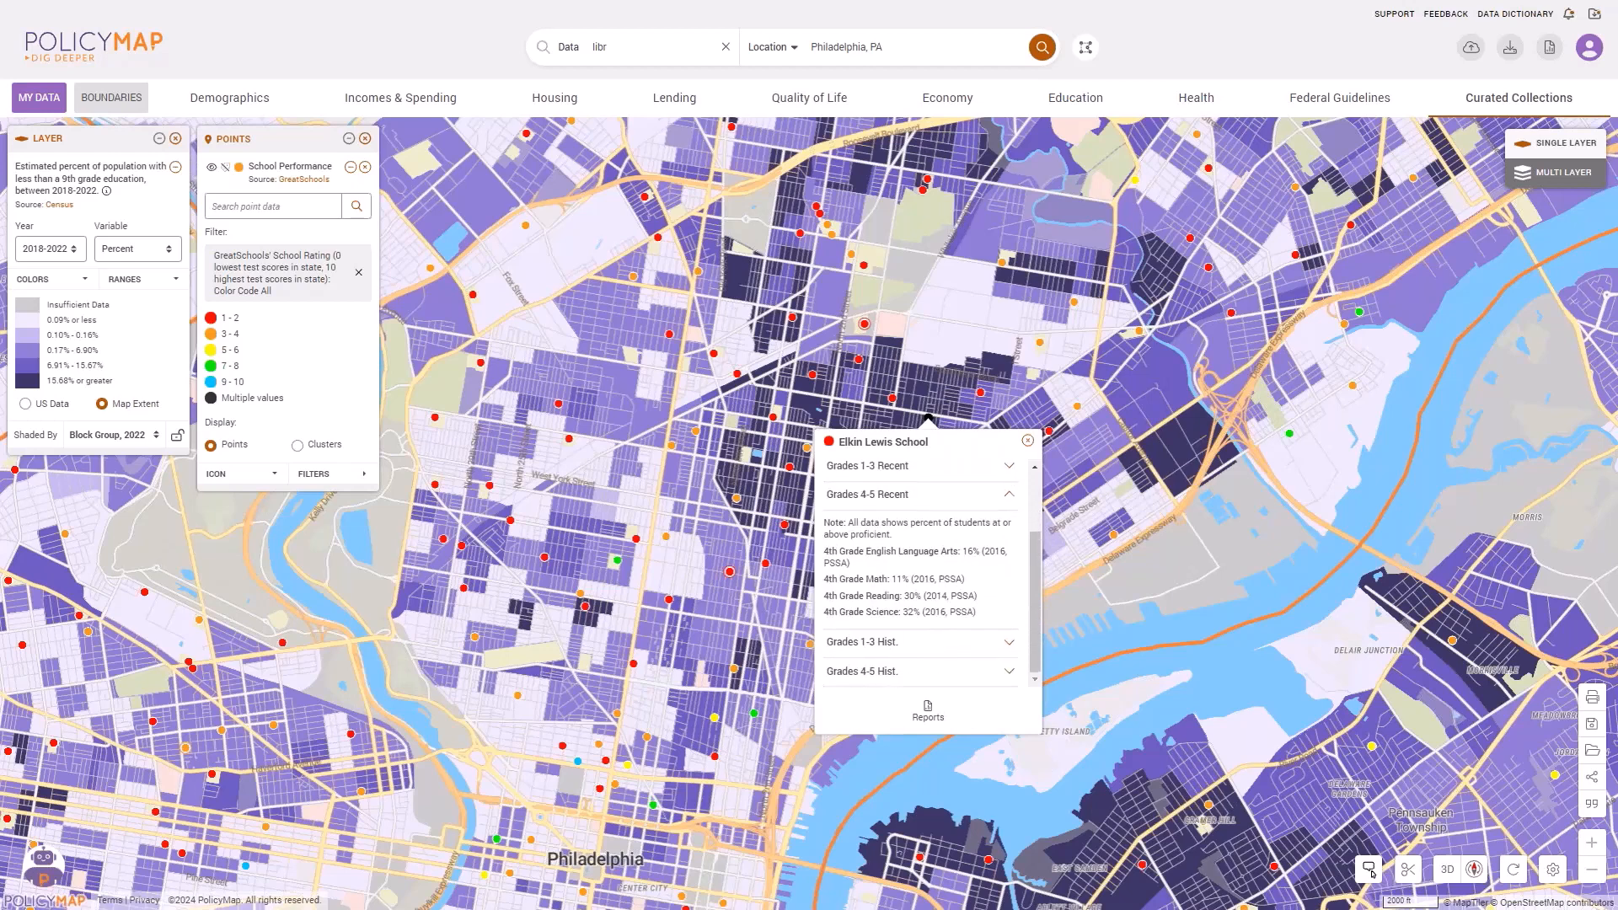
{"action": "left_click", "coordinate": [950, 644]}
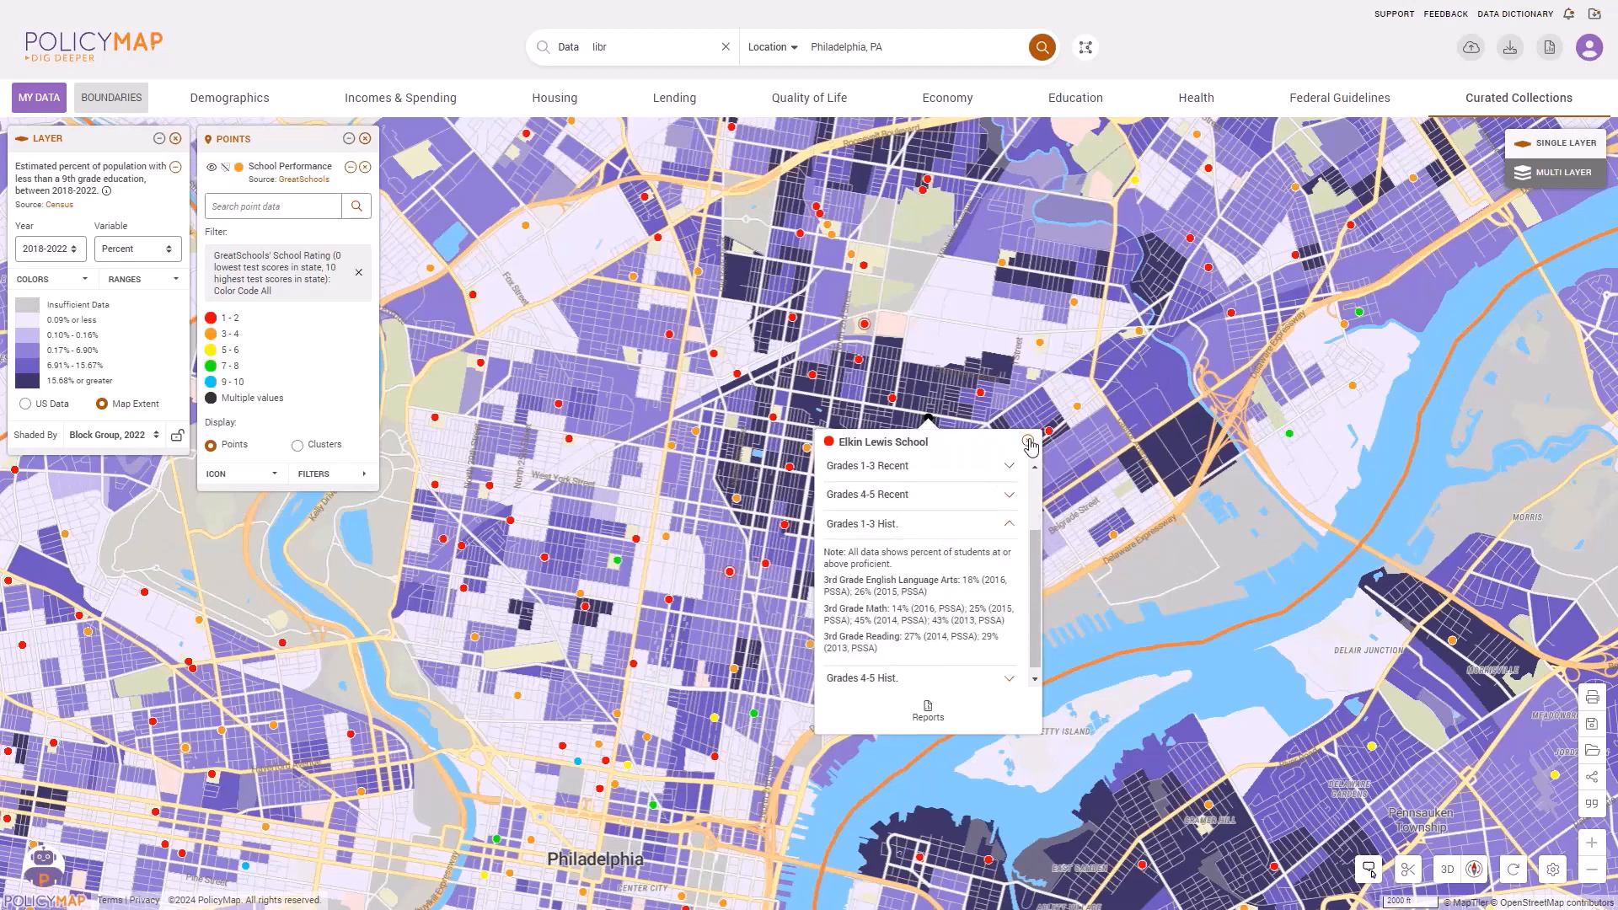
{"action": "left_click", "coordinate": [1028, 442]}
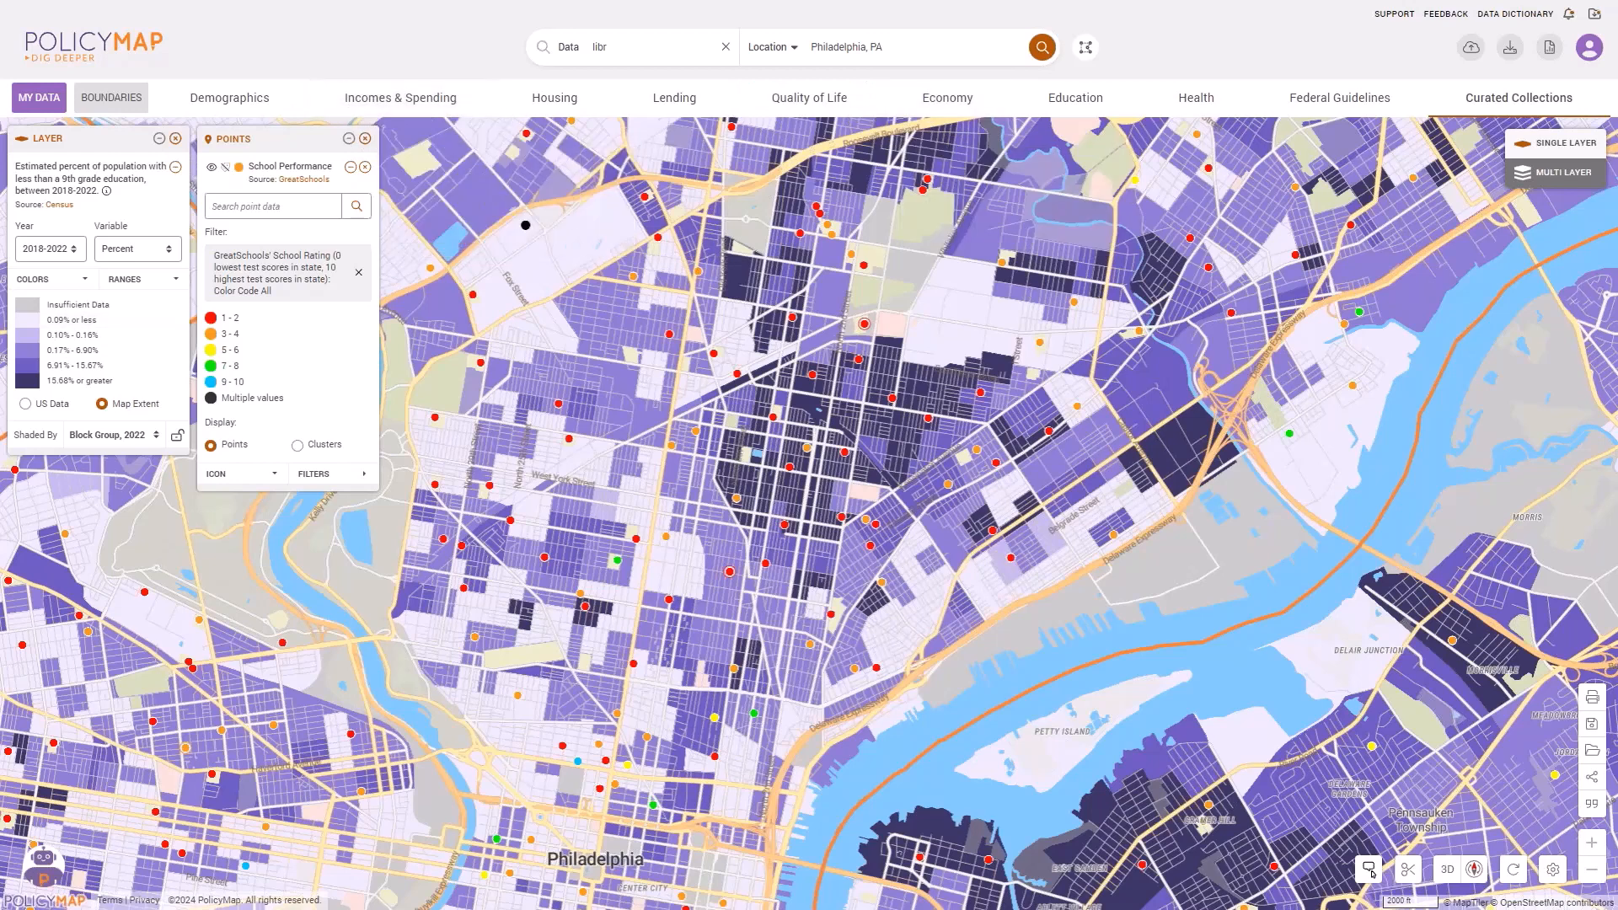
Replace the School Performance points with the Public Schools: Teachers and Discipline (CRDC) points.
{"action": "left_click", "coordinate": [365, 138]}
{"action": "left_click", "coordinate": [1075, 98]}
{"action": "mouse_move", "coordinate": [177, 160]}
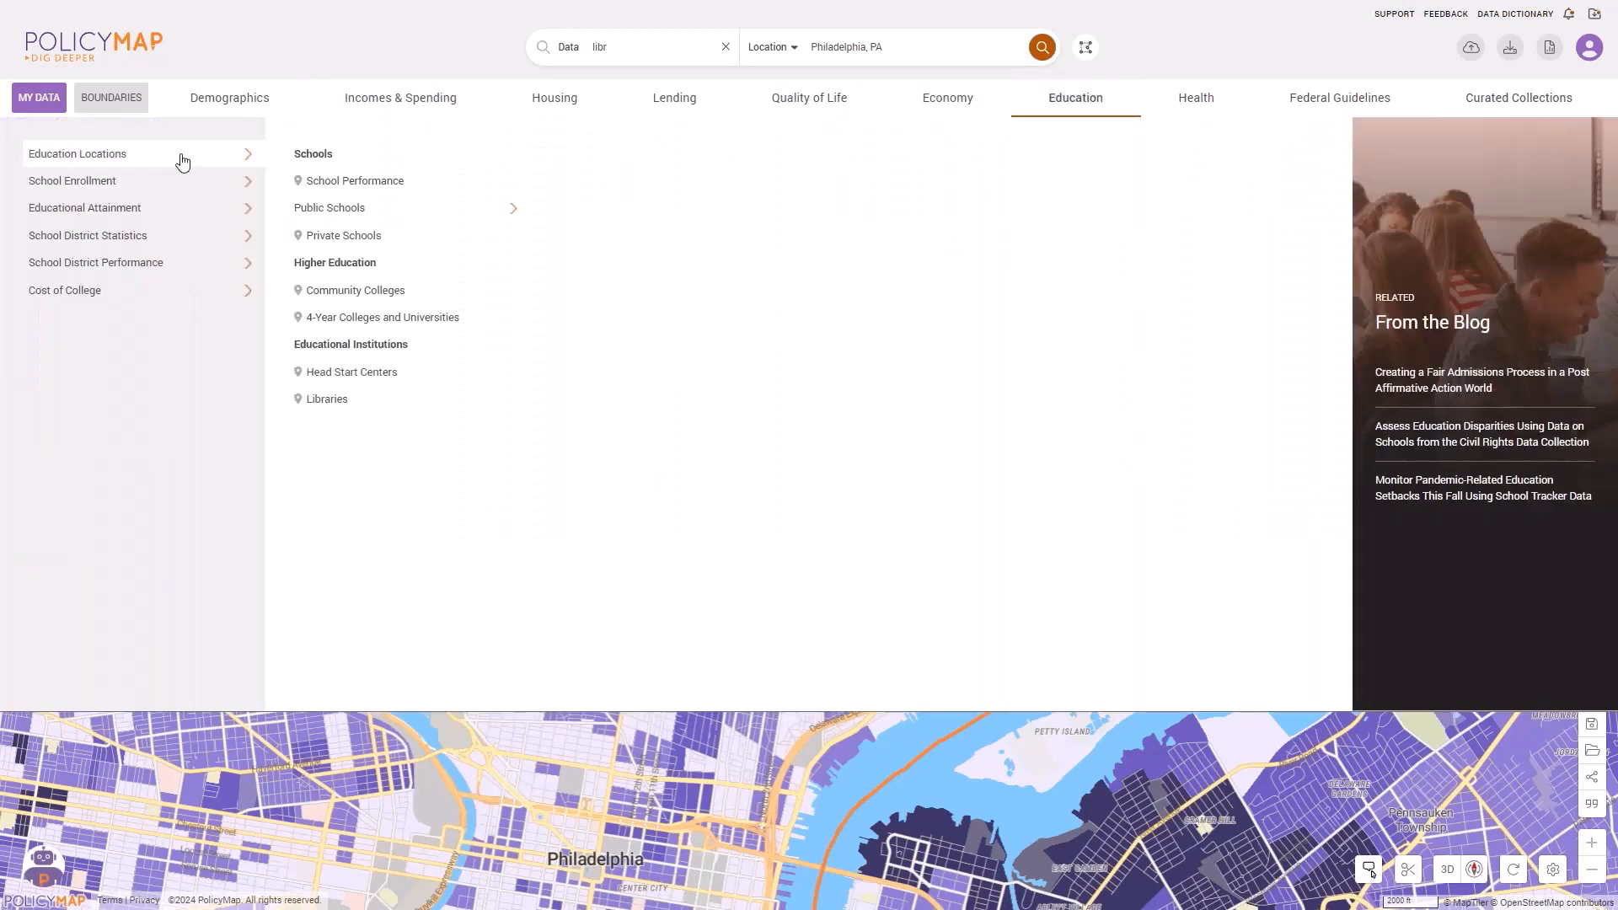
{"action": "mouse_move", "coordinate": [347, 209]}
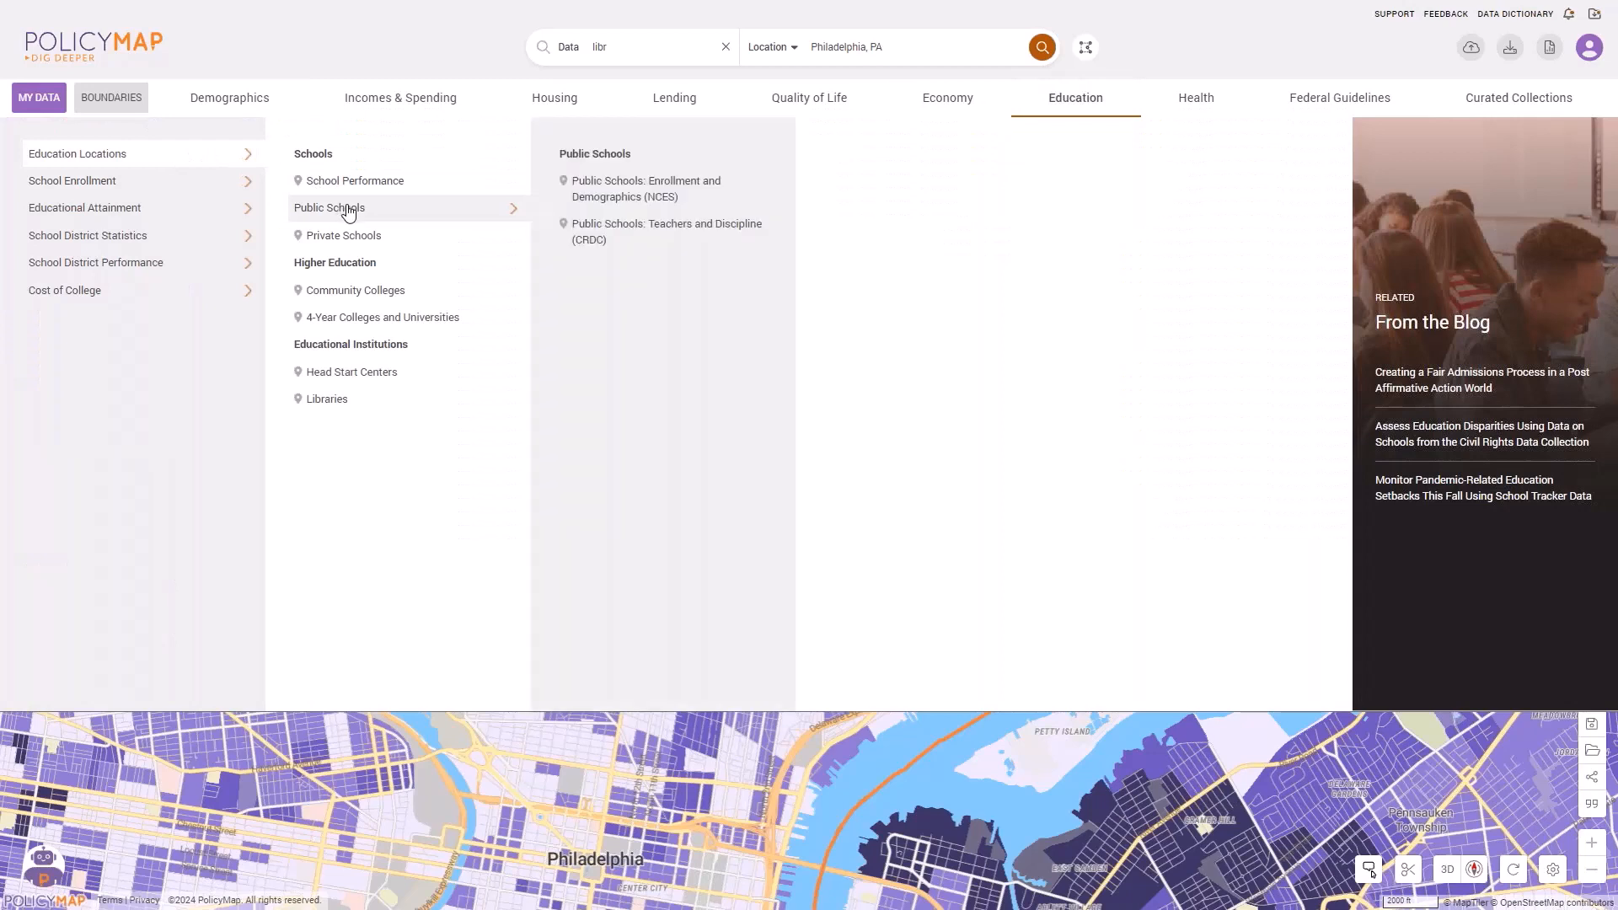
{"action": "left_click", "coordinate": [728, 235]}
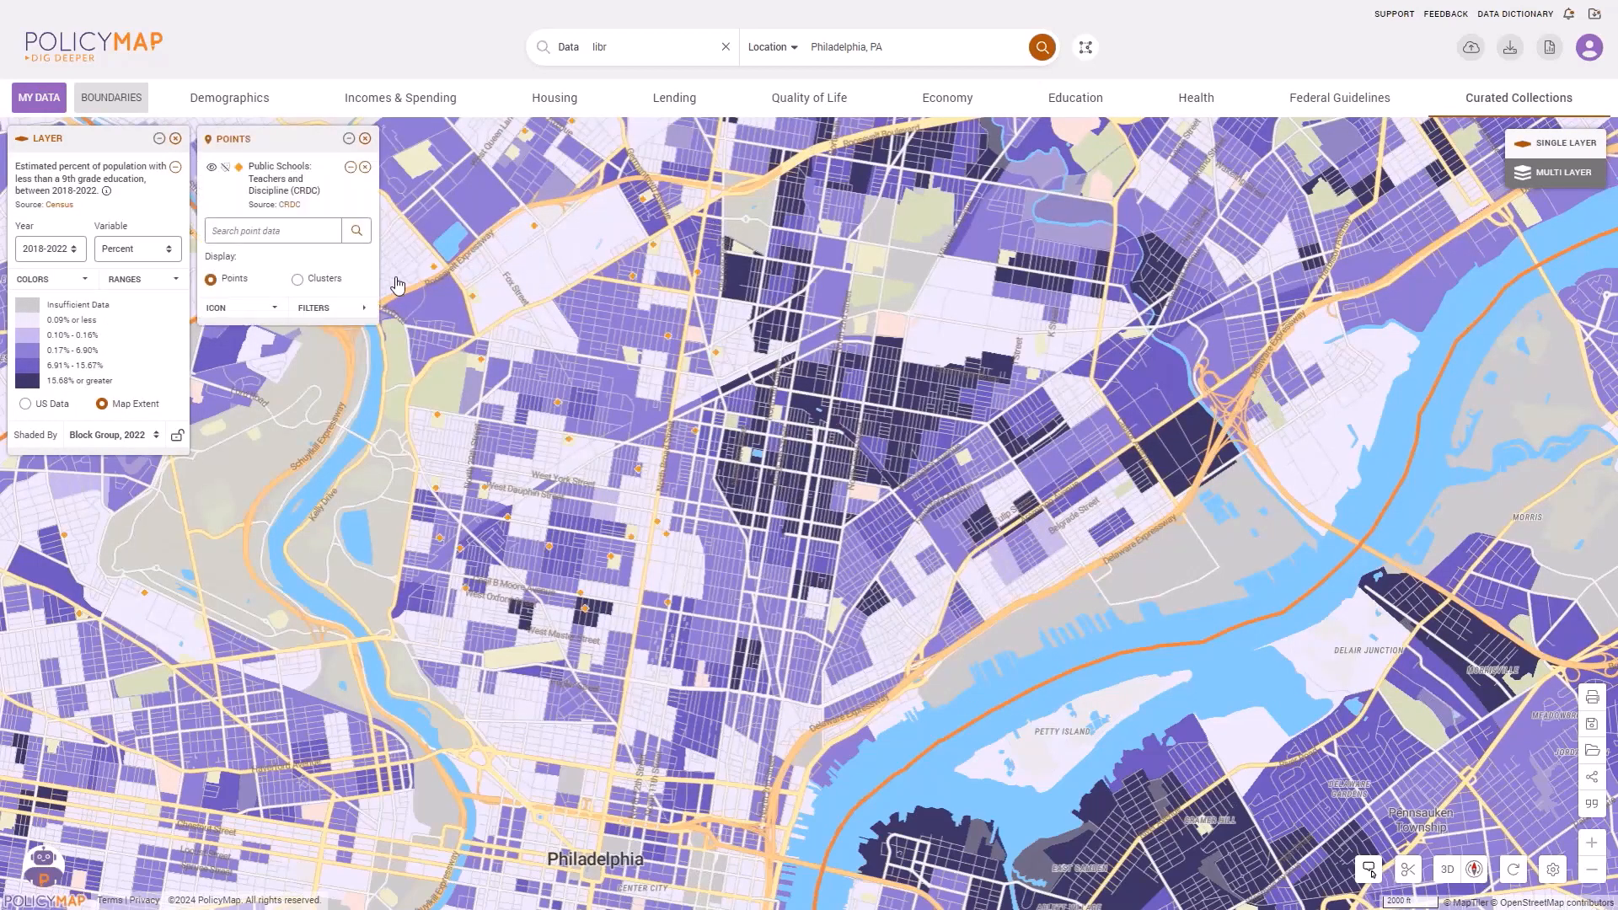
Color code all public school points by Gifted and Talented Program and inspect them more closely around North Philadelphia.
{"action": "left_click", "coordinate": [318, 308]}
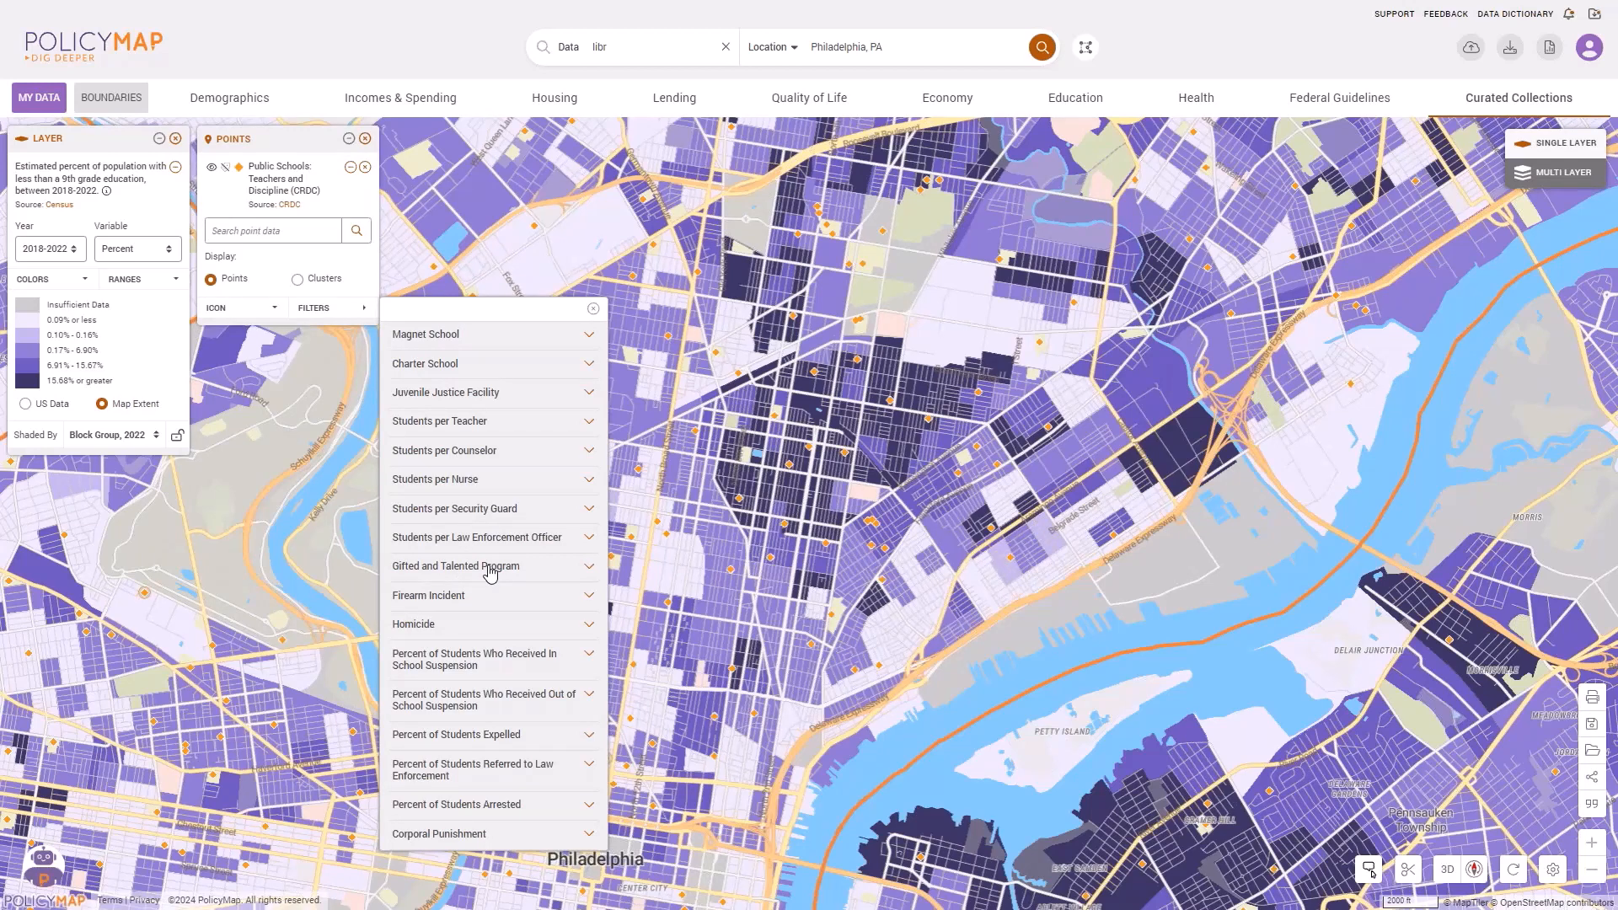
{"action": "left_click", "coordinate": [490, 567]}
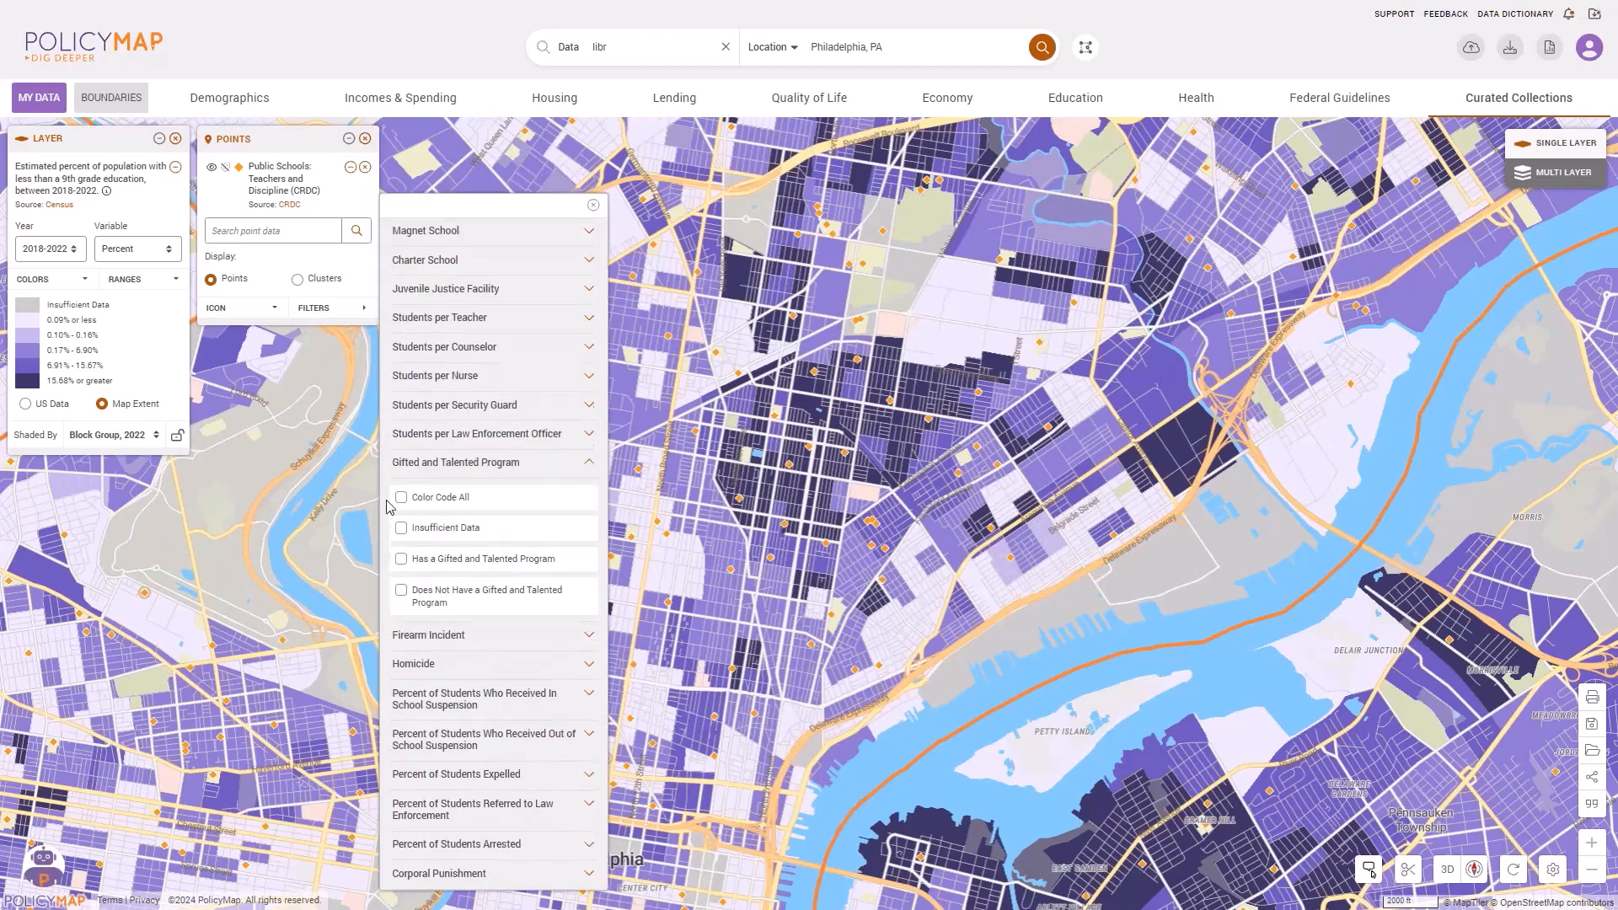
{"action": "left_click", "coordinate": [401, 498]}
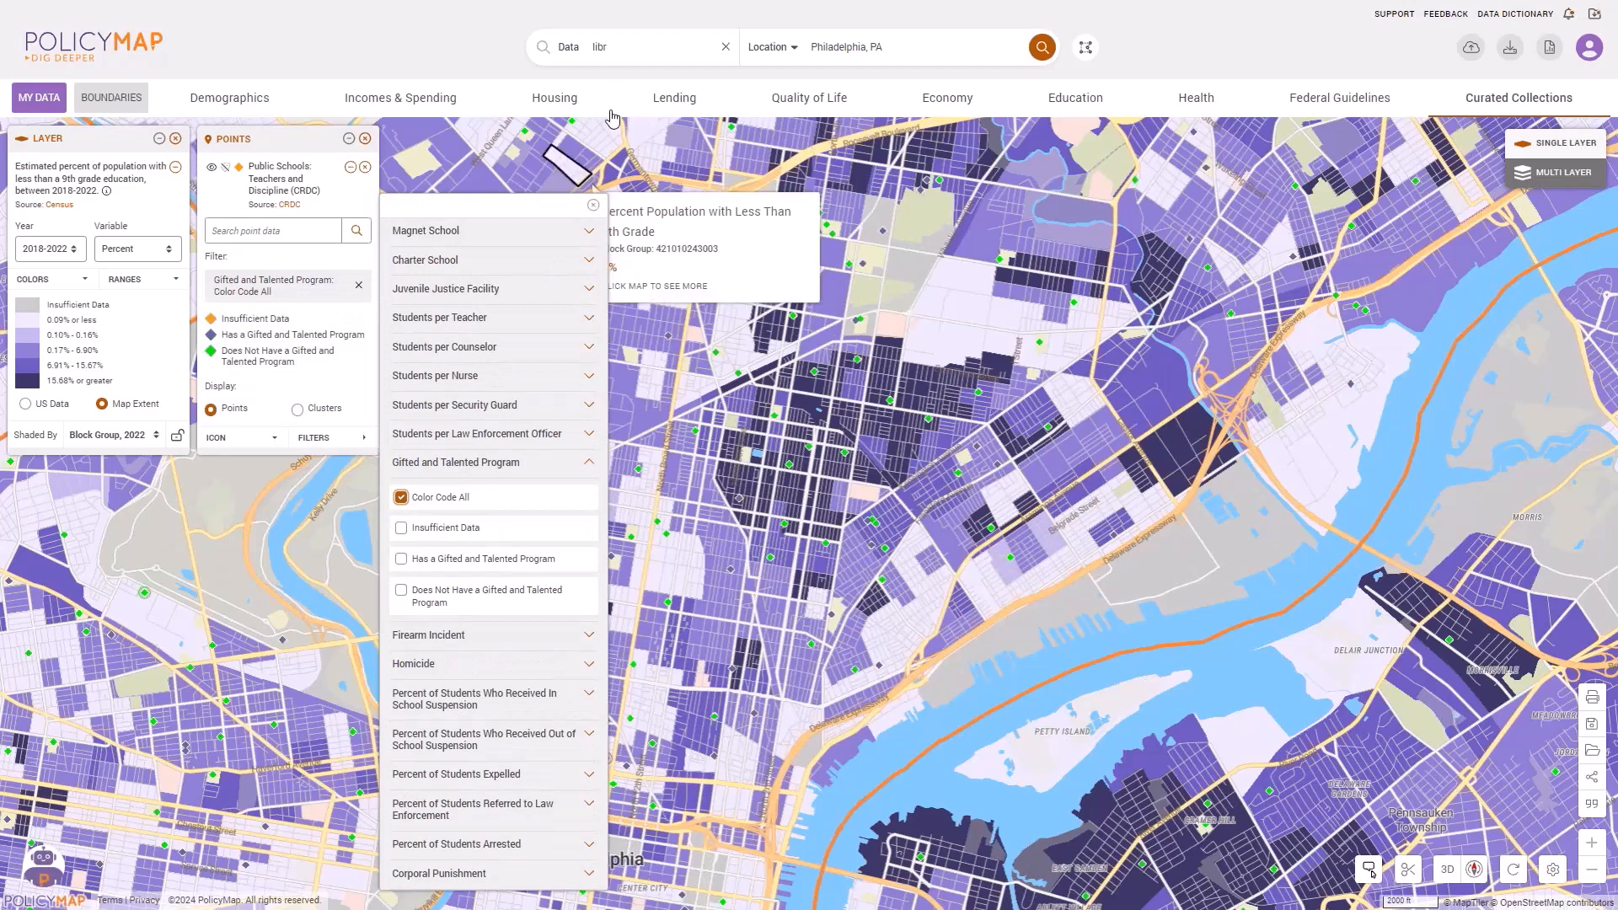
{"action": "left_click", "coordinate": [593, 204]}
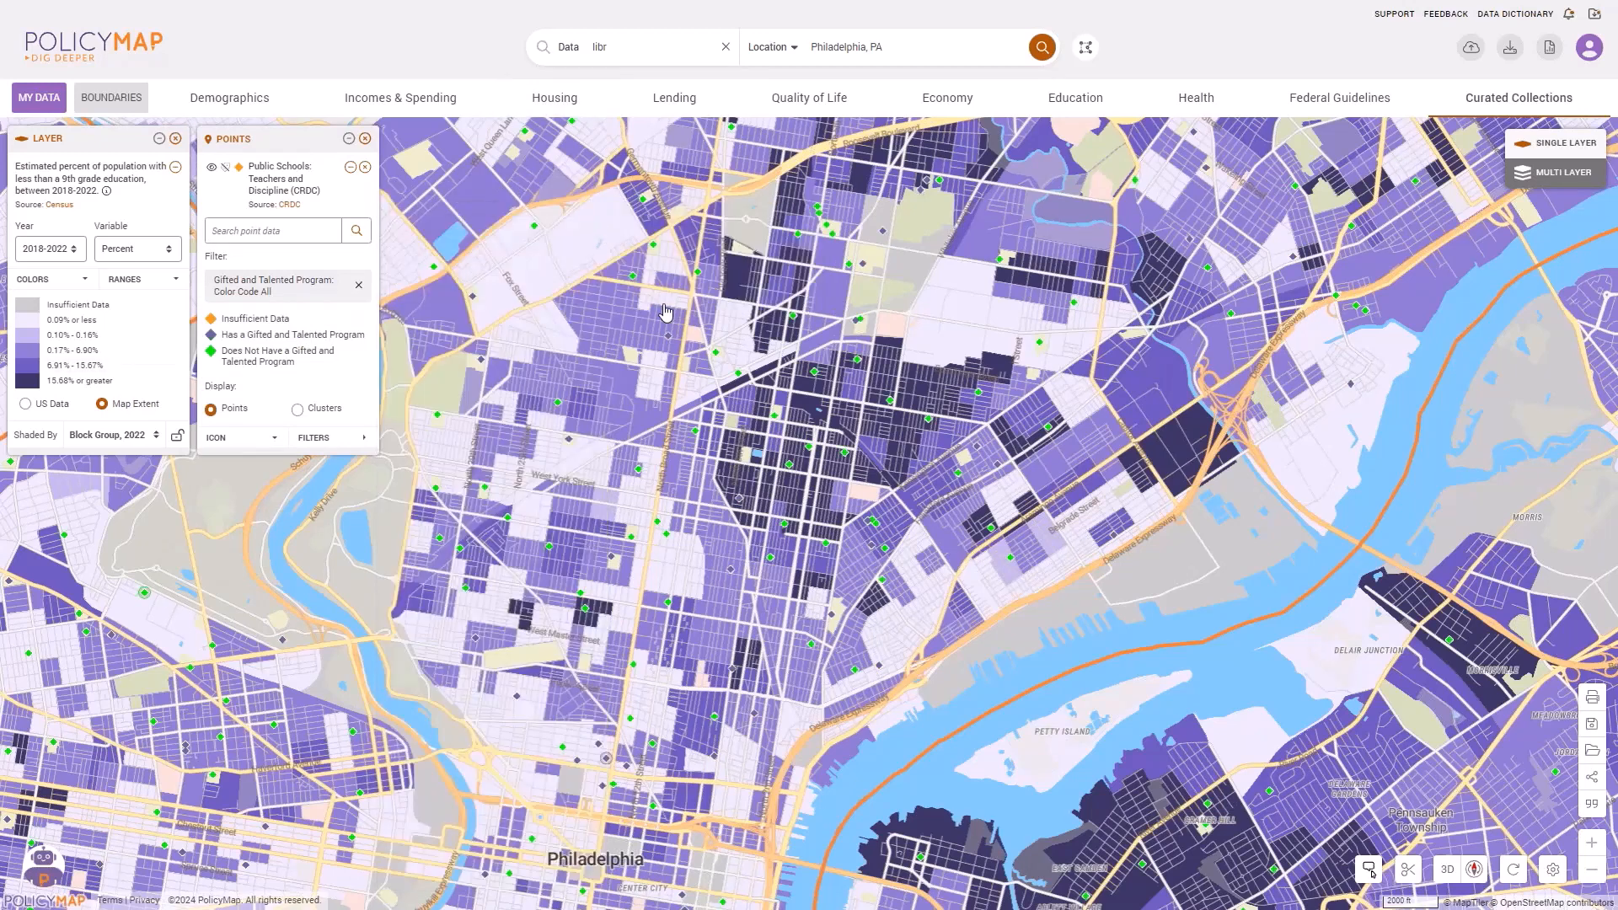
{"action": "mouse_move", "coordinate": [926, 488]}
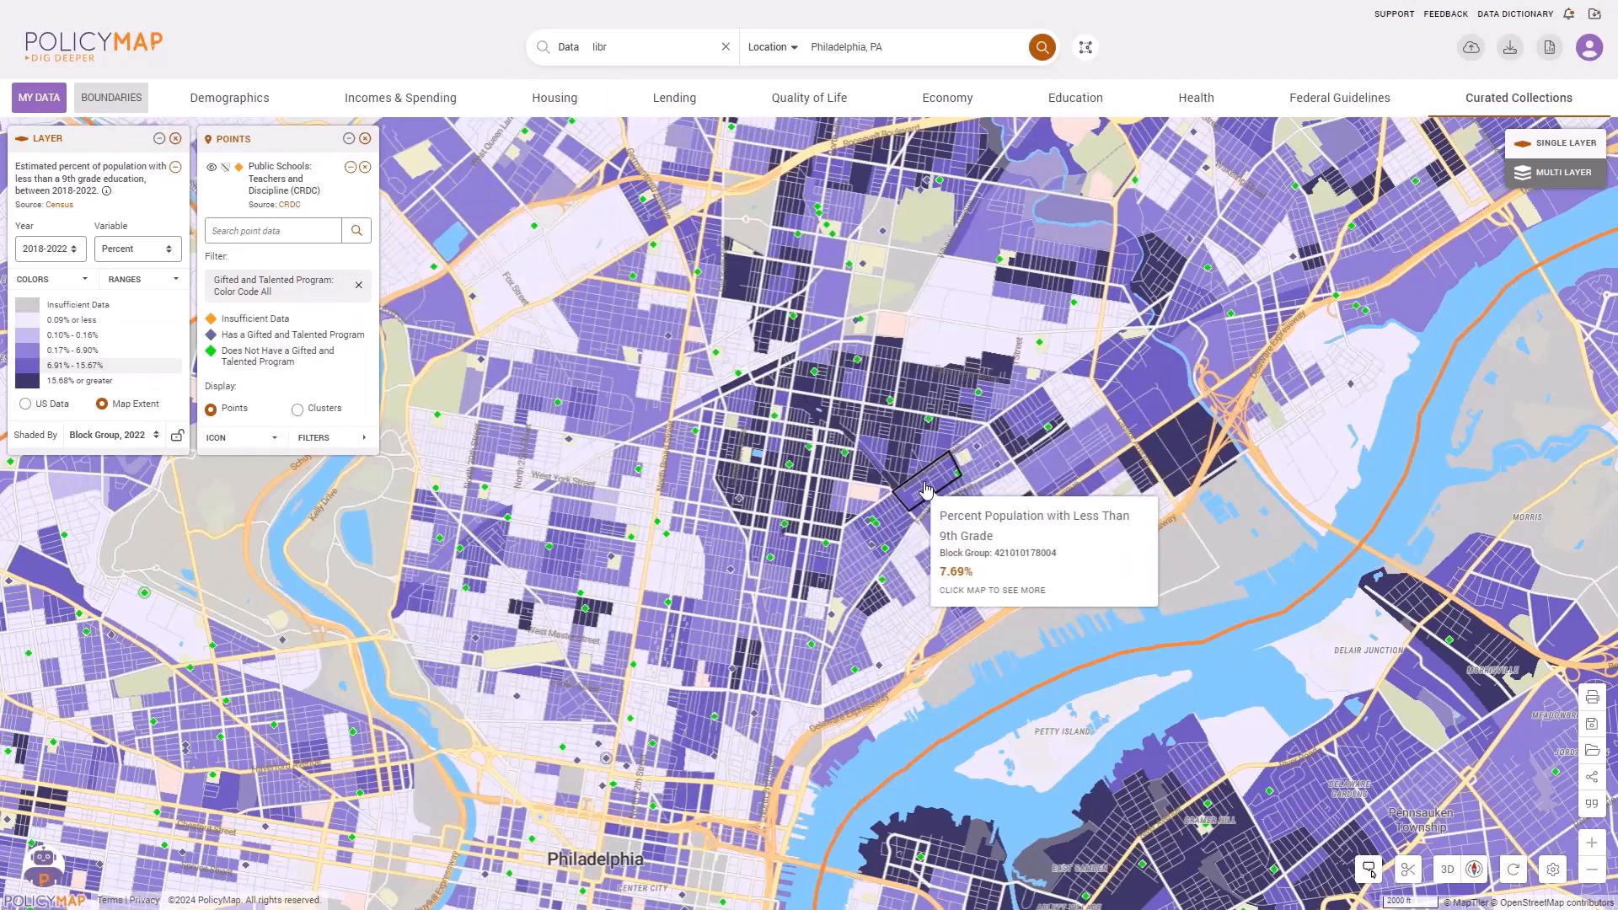
{"action": "scroll", "coordinate": [926, 488], "scroll_direction": "up", "scroll_amount": 3}
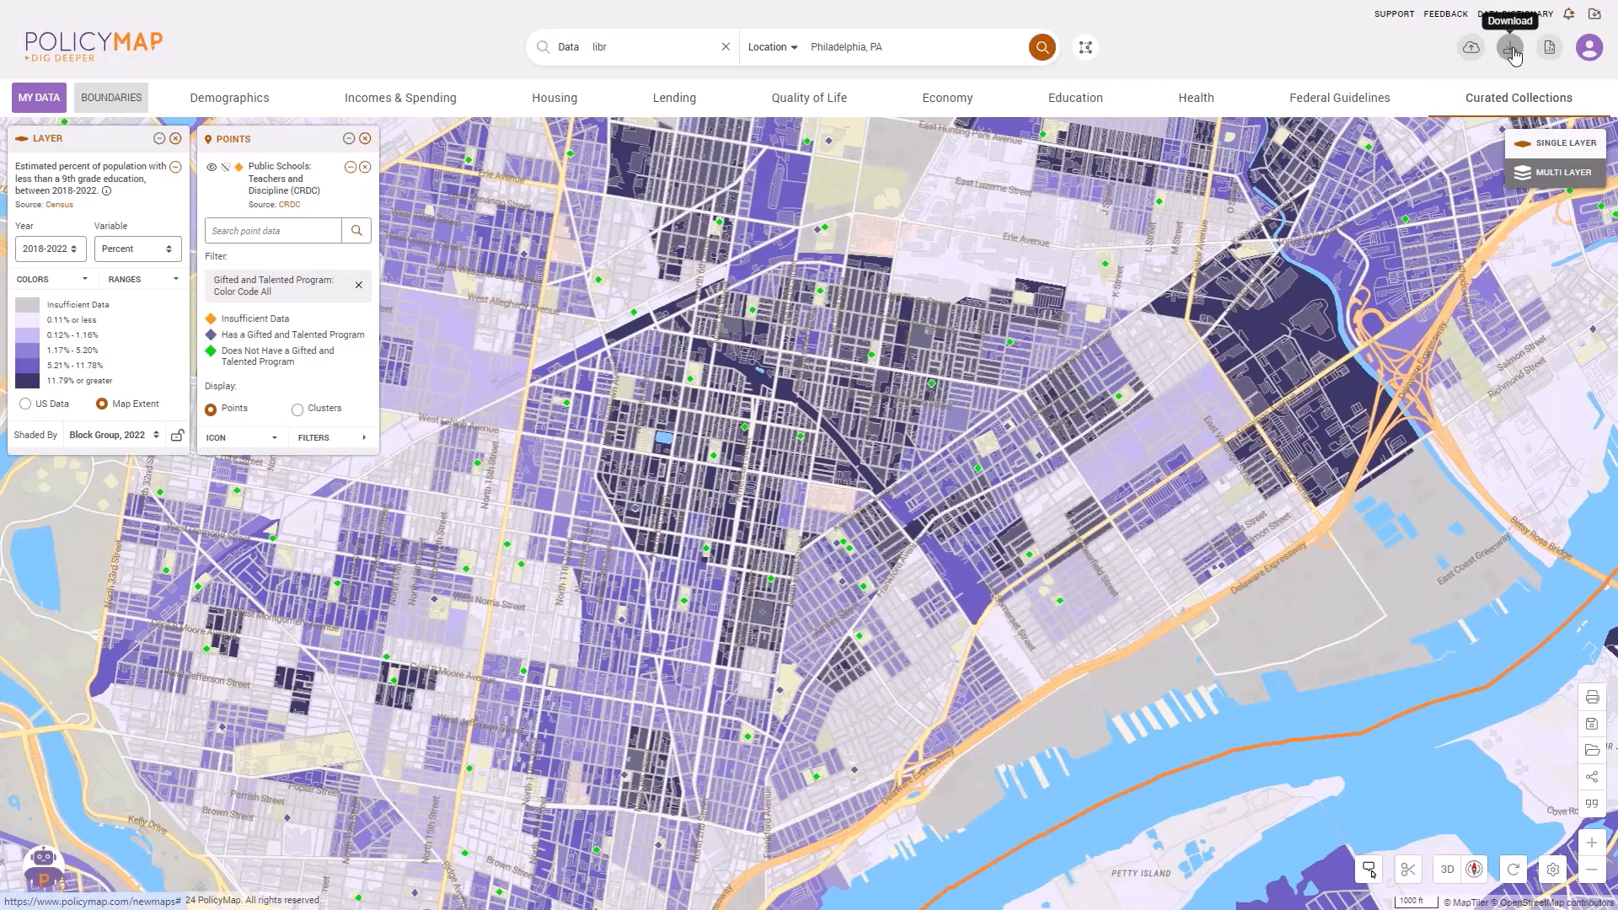
Open the Data Downloader for the mapped education layer and set the Philadelphia County download geography to Zip Code Tabulation Area, 2020.
{"action": "left_click", "coordinate": [1511, 50]}
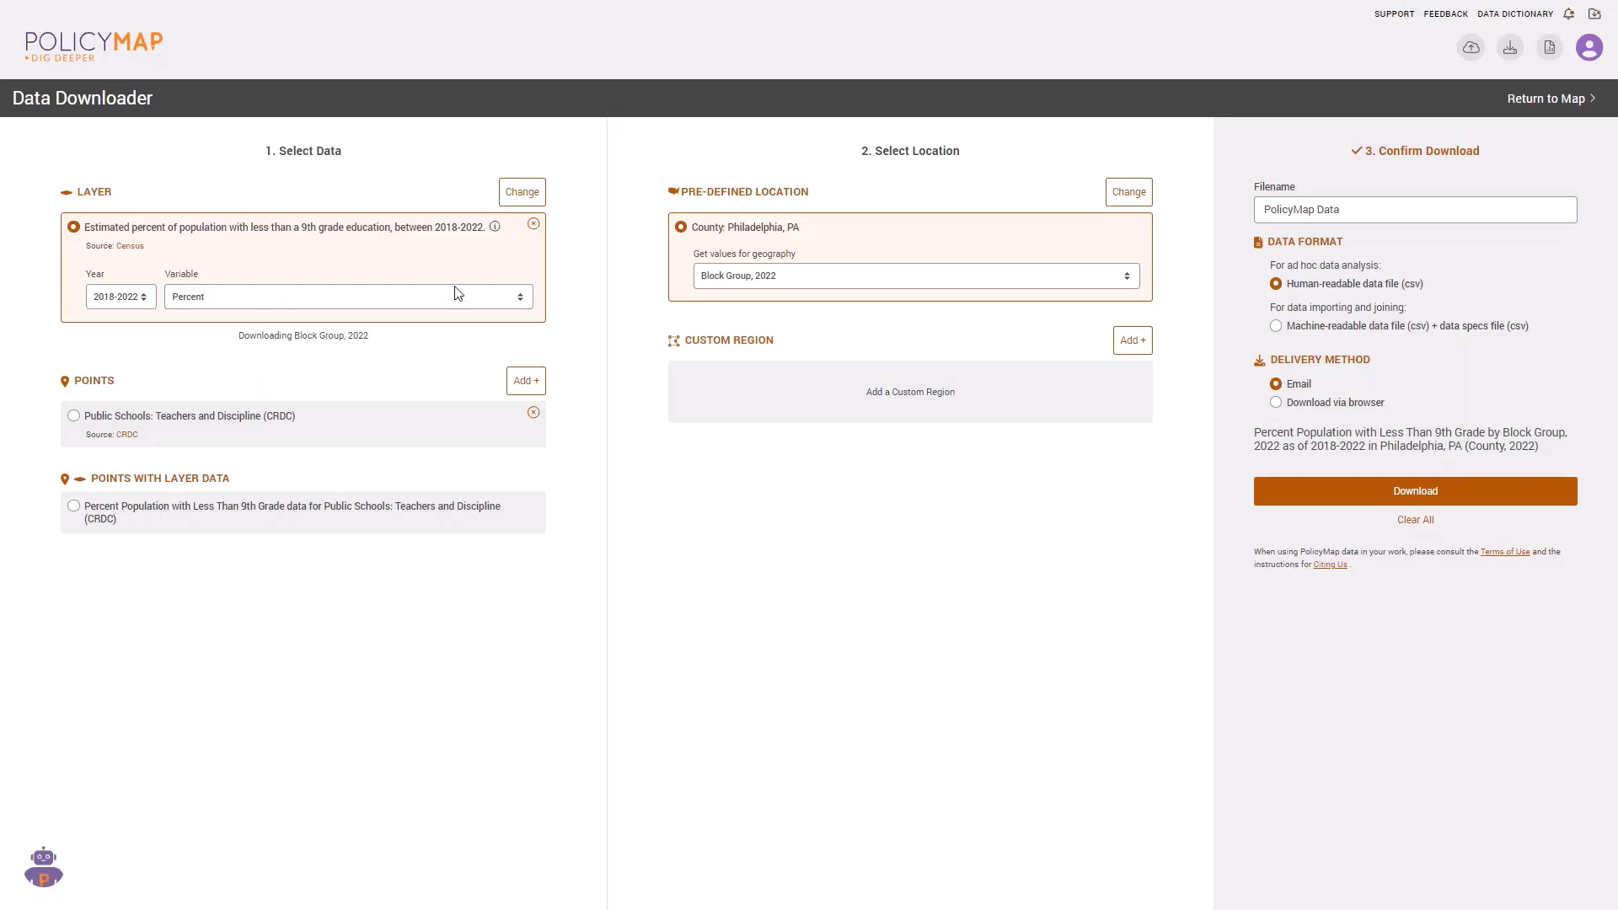
{"action": "left_click", "coordinate": [777, 278]}
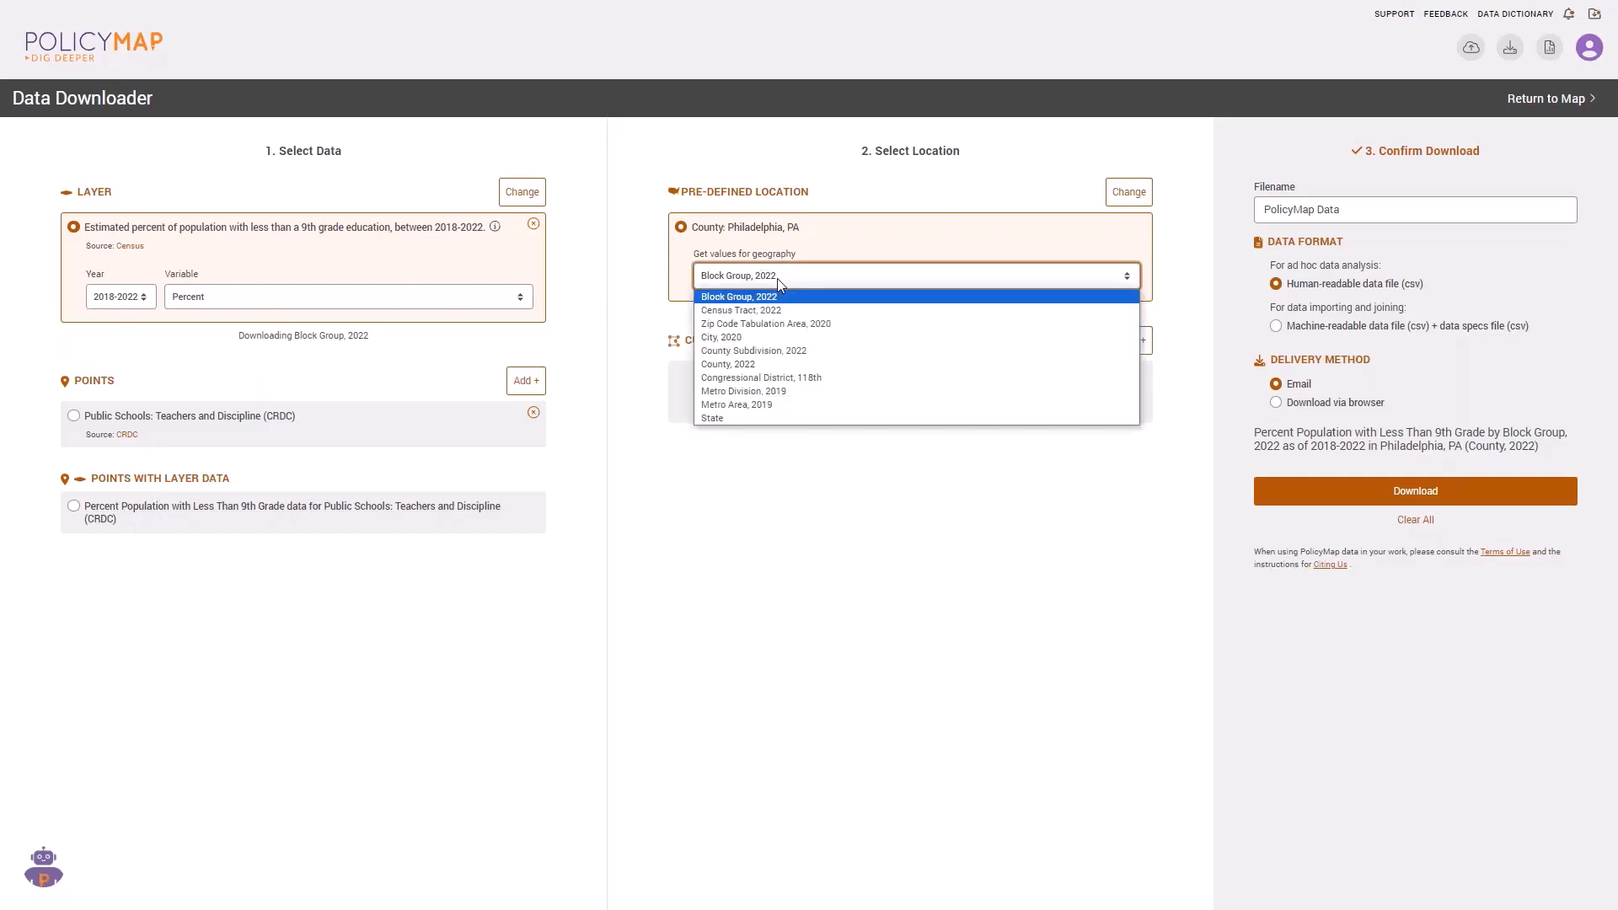
{"action": "left_click", "coordinate": [789, 325]}
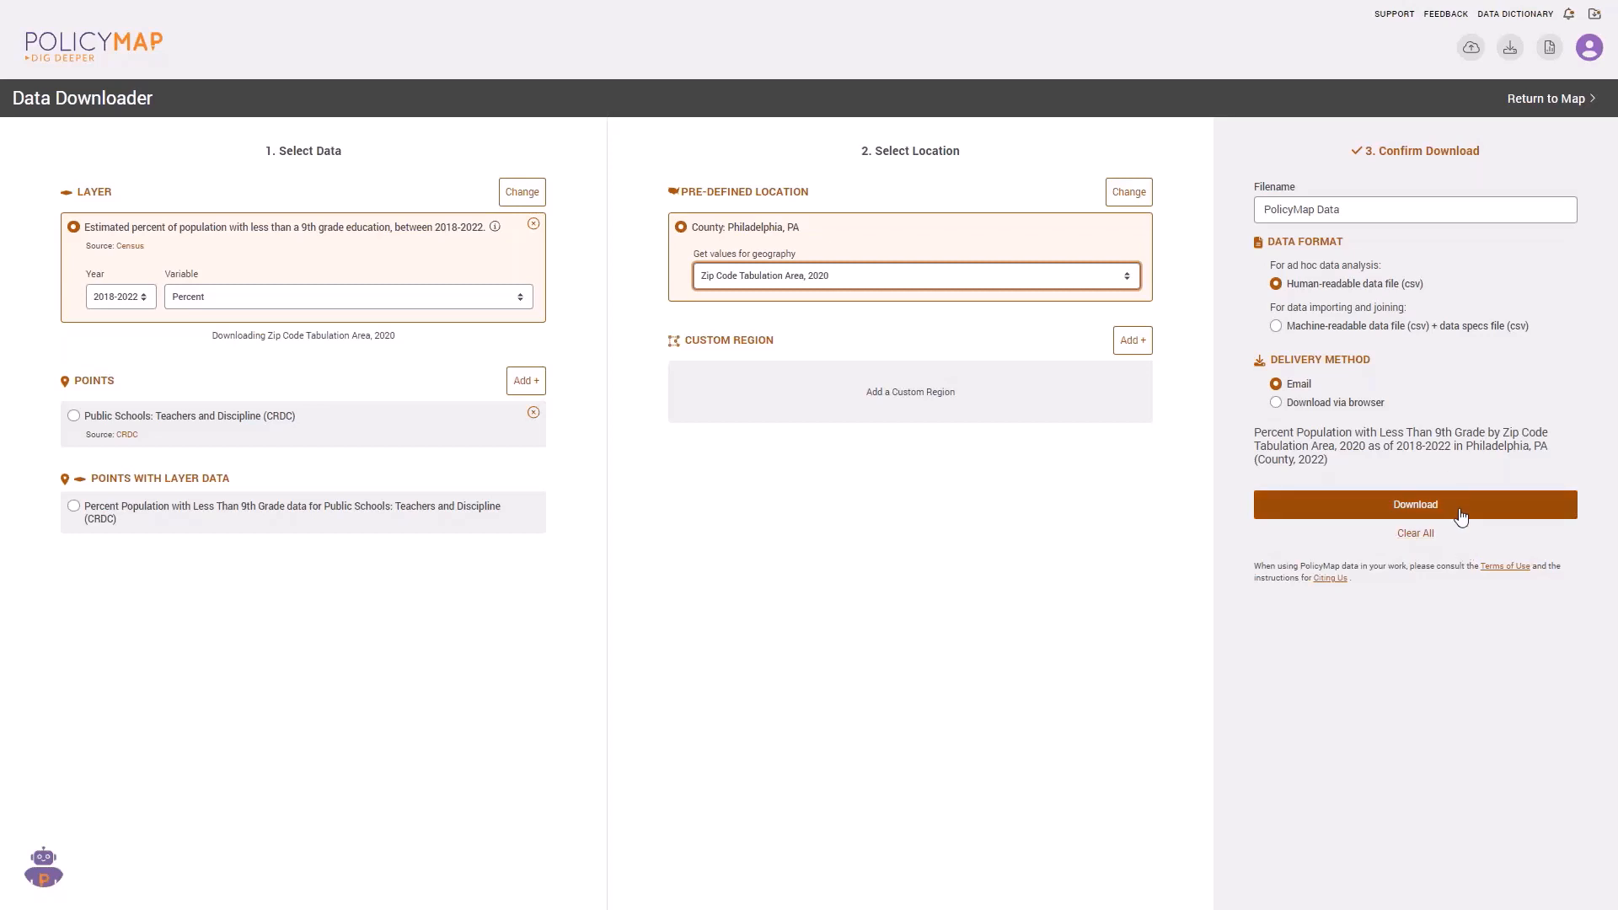
Return to the map and replace the education layer with the Climate and Economic Justice Screening Tool Disadvantaged Communities layer.
{"action": "left_click", "coordinate": [1550, 103]}
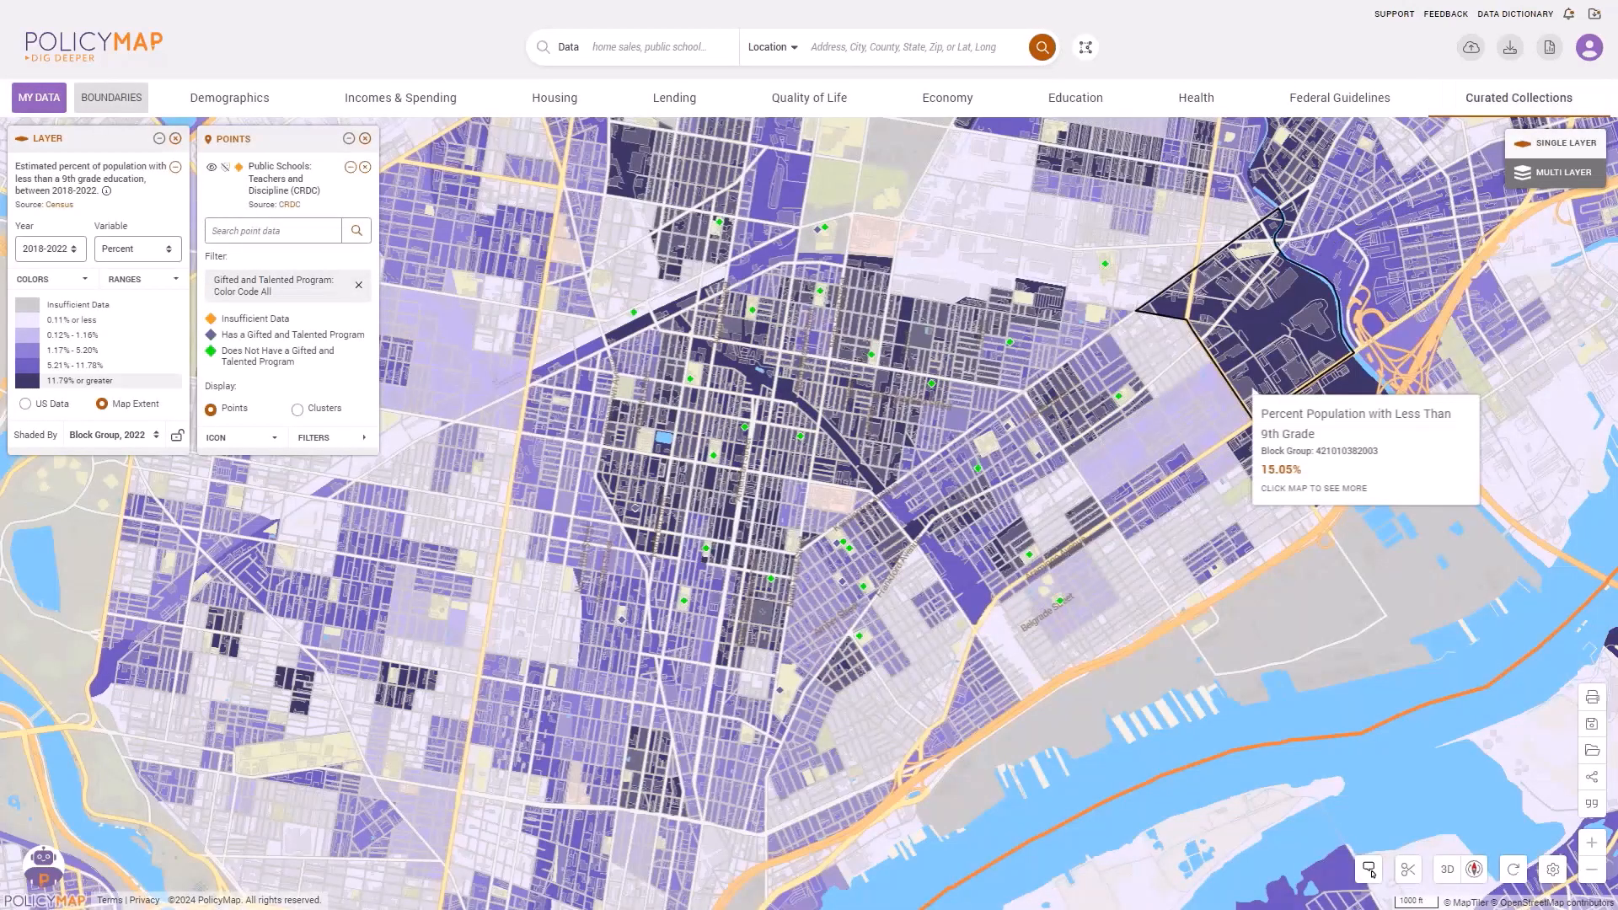
{"action": "scroll", "coordinate": [1201, 405], "scroll_direction": "down", "scroll_amount": 5}
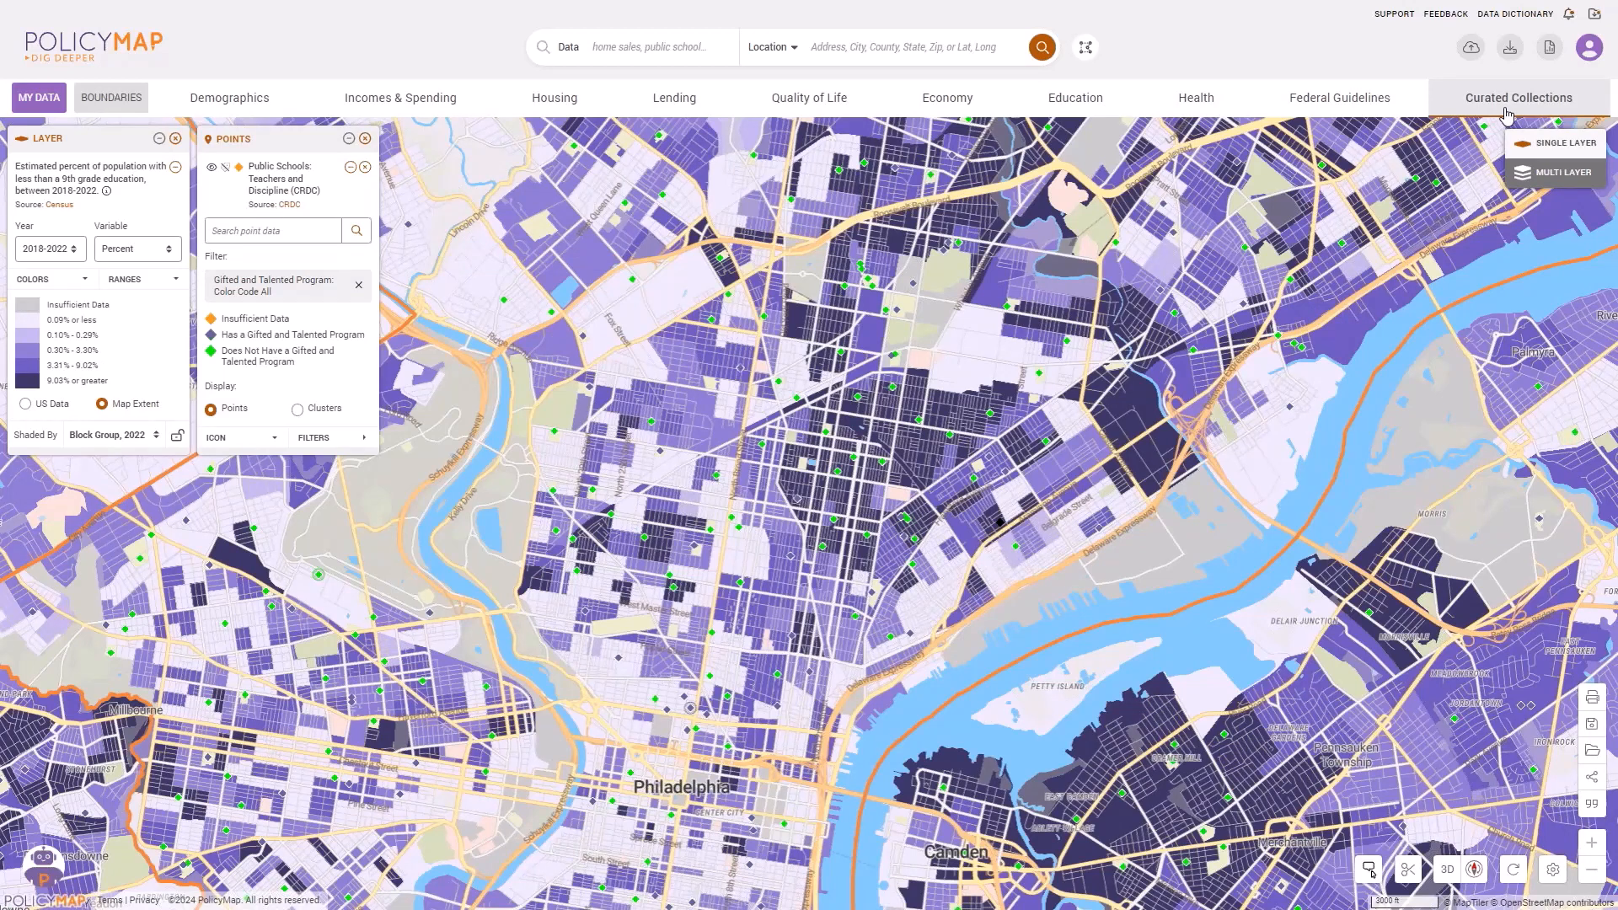
{"action": "left_click", "coordinate": [1348, 103]}
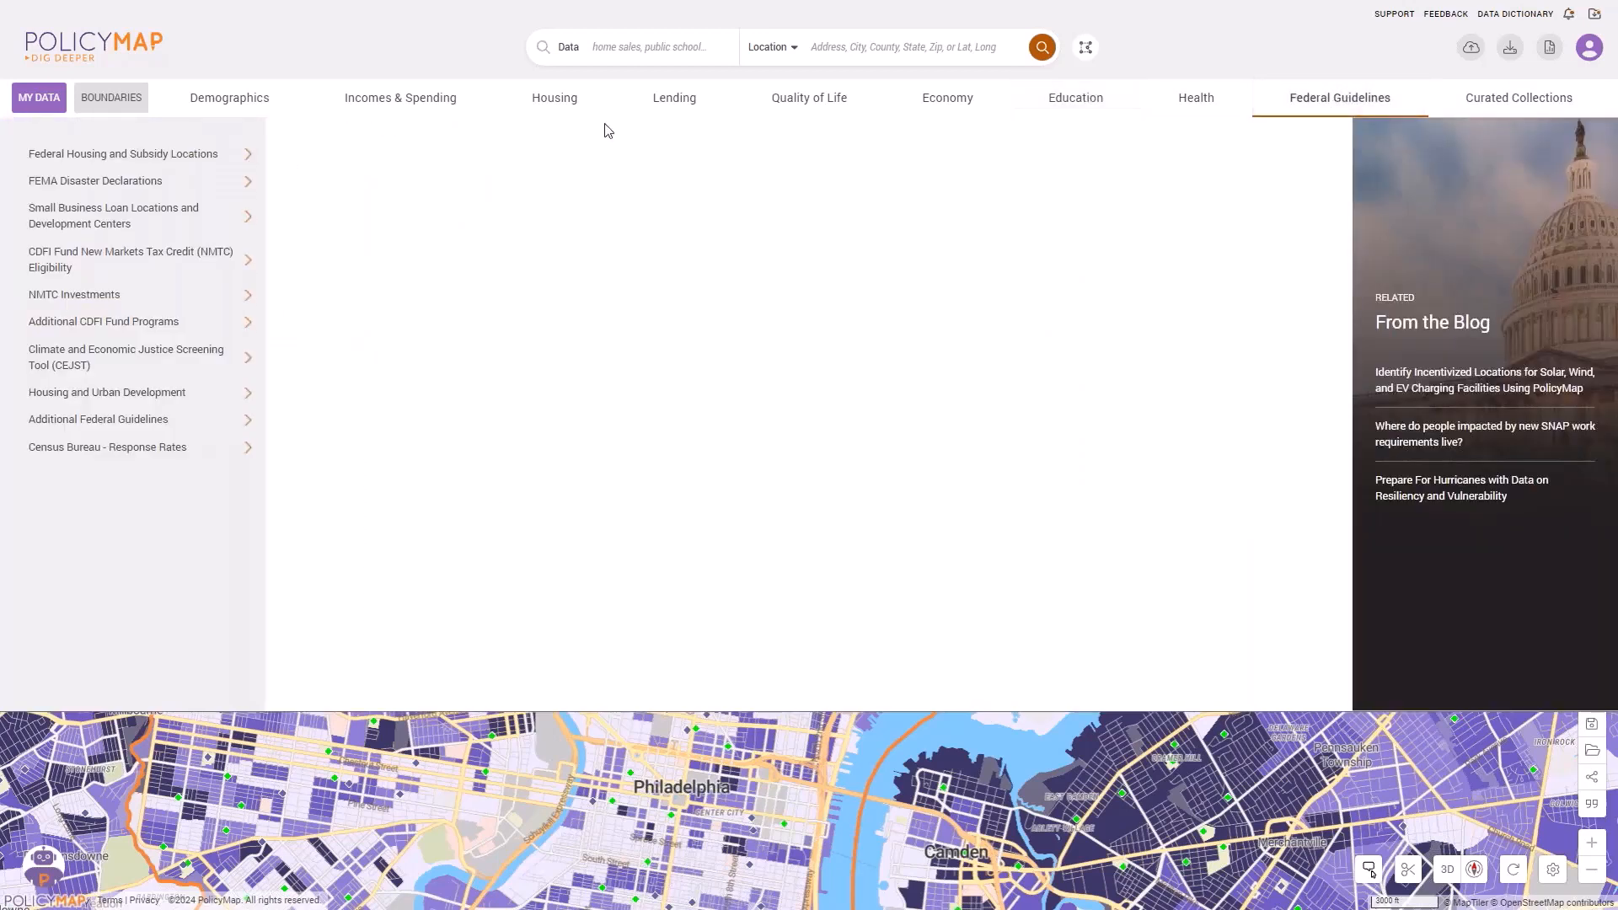
{"action": "mouse_move", "coordinate": [150, 372]}
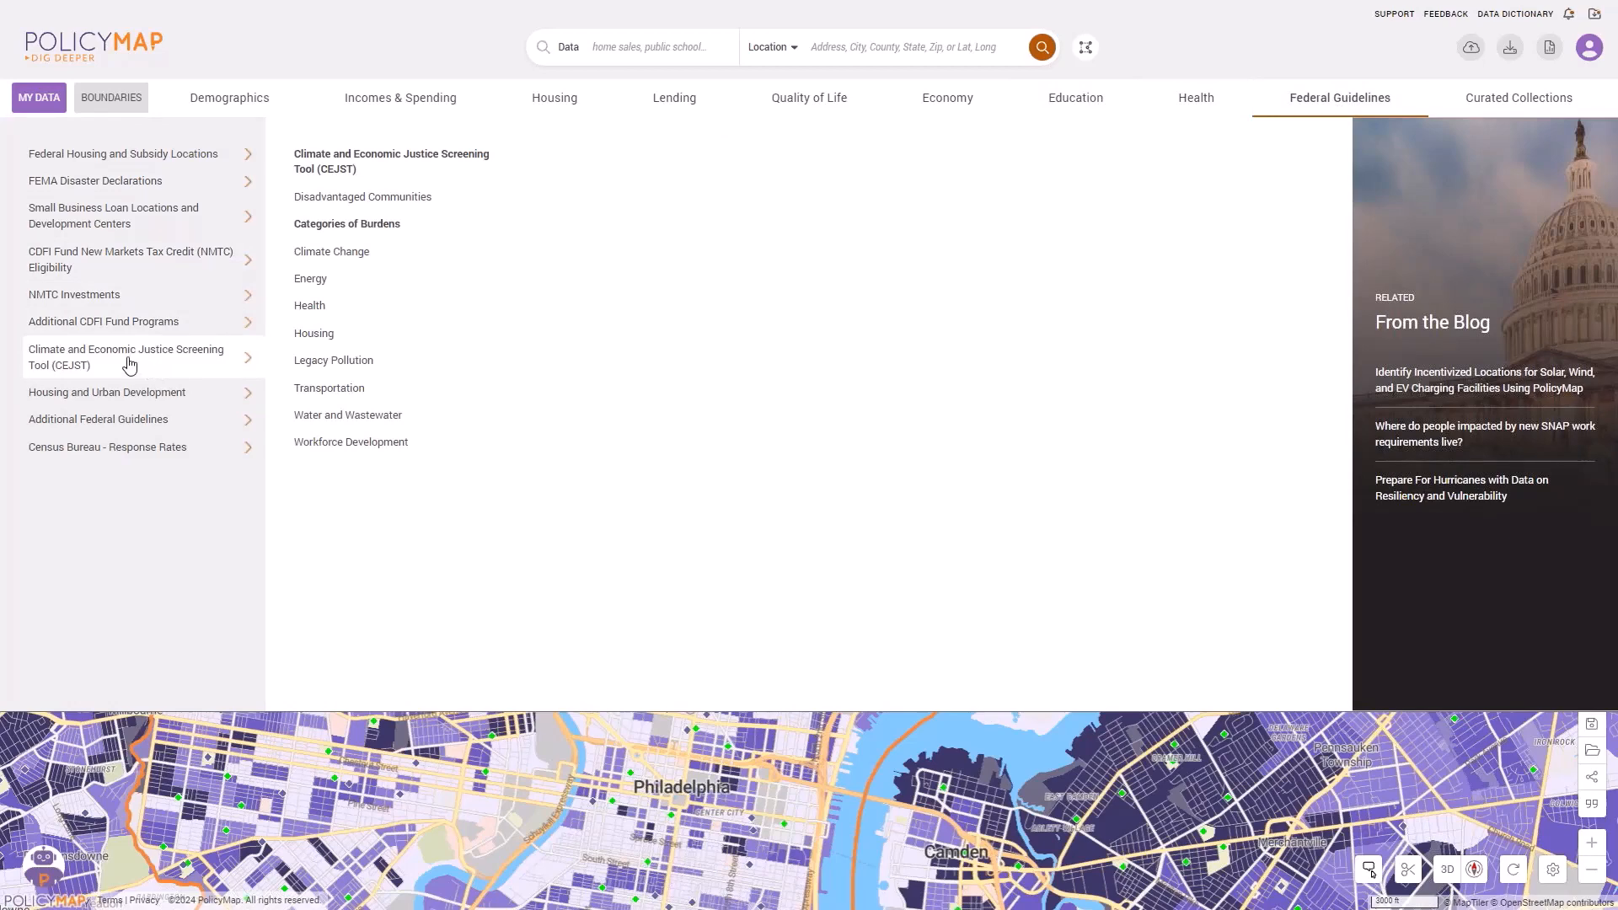
{"action": "left_click", "coordinate": [350, 201]}
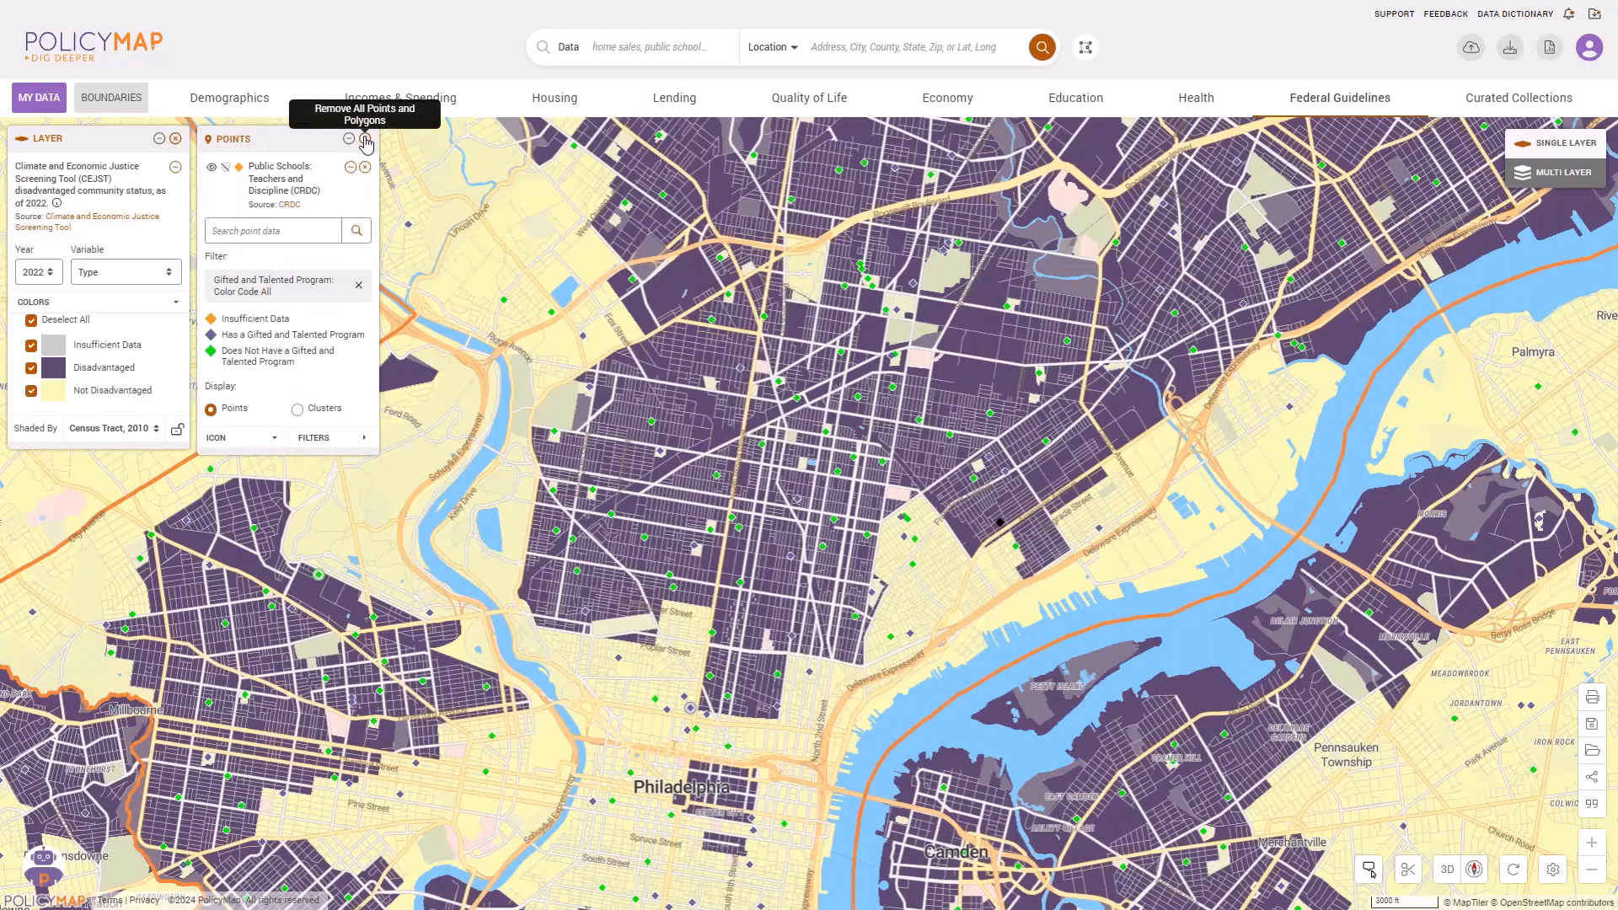
Remove all points from the map and examine the disadvantaged community status of census tracts across the Philadelphia region.
{"action": "left_click", "coordinate": [1370, 869]}
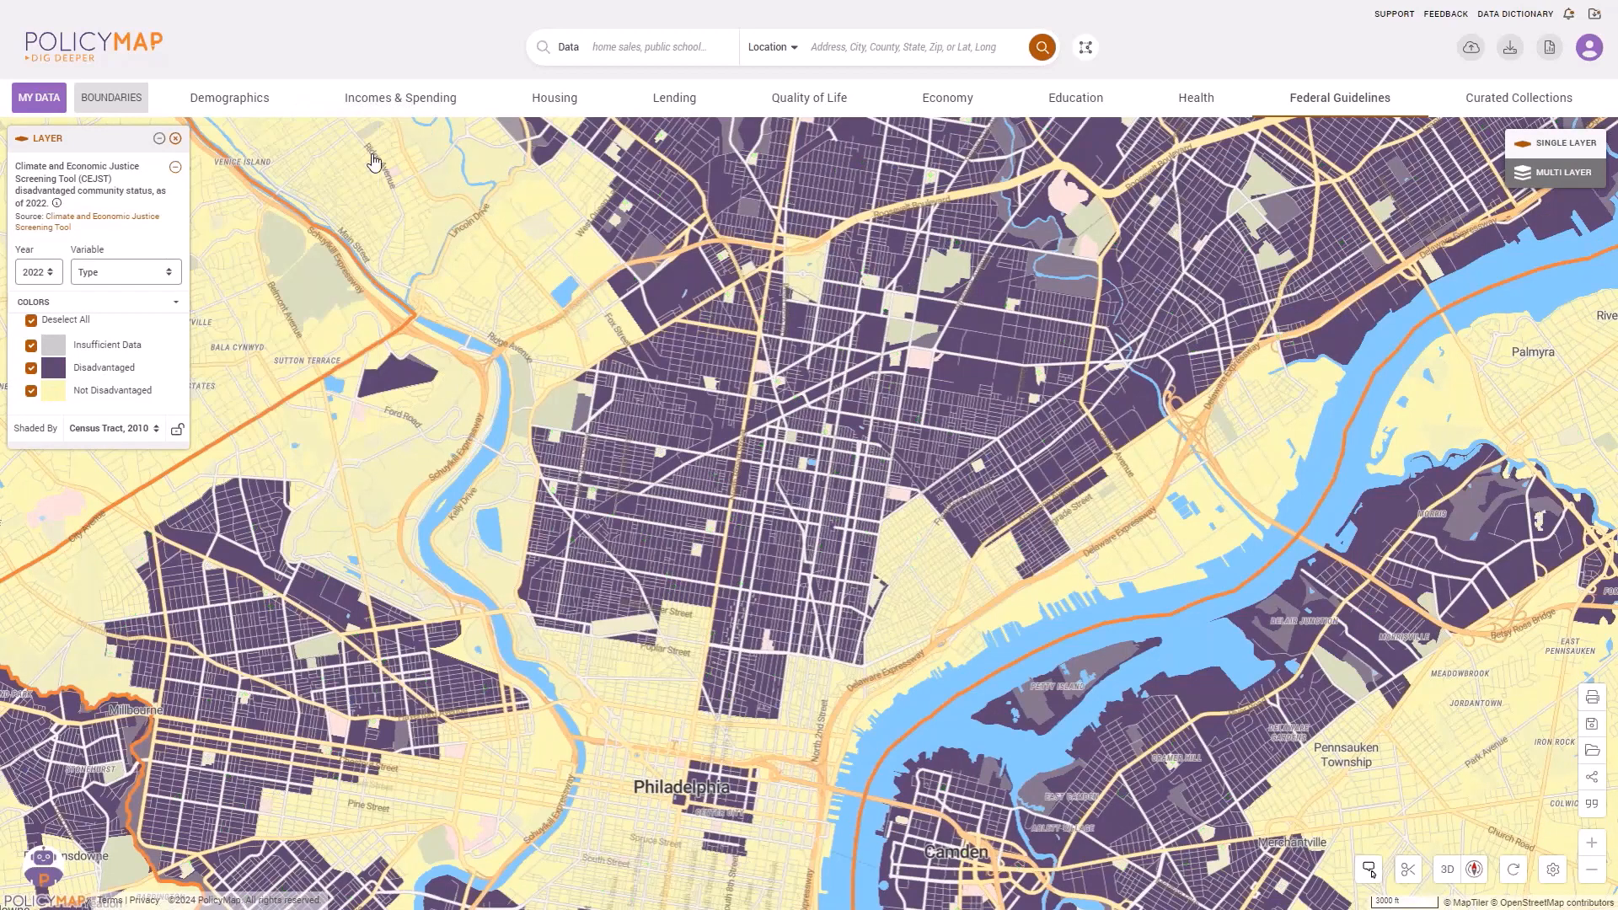
{"action": "mouse_move", "coordinate": [446, 288]}
{"action": "scroll", "coordinate": [447, 288], "scroll_direction": "down", "scroll_amount": 2}
{"action": "scroll", "coordinate": [447, 288], "scroll_direction": "down", "scroll_amount": 2}
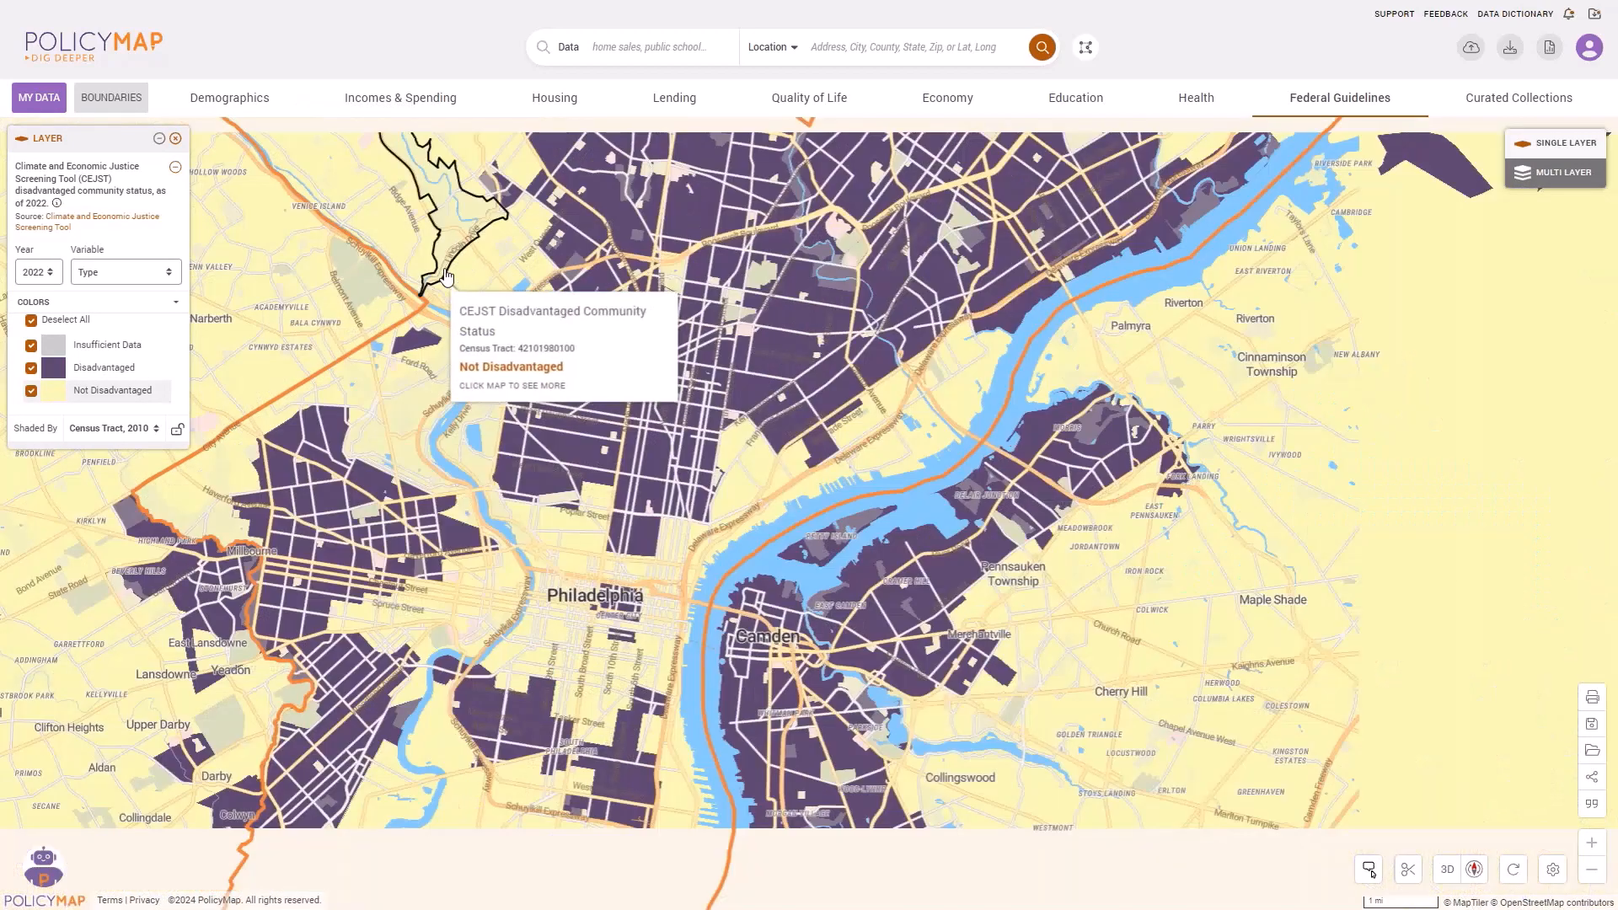
{"action": "scroll", "coordinate": [735, 331], "scroll_direction": "down", "scroll_amount": 3}
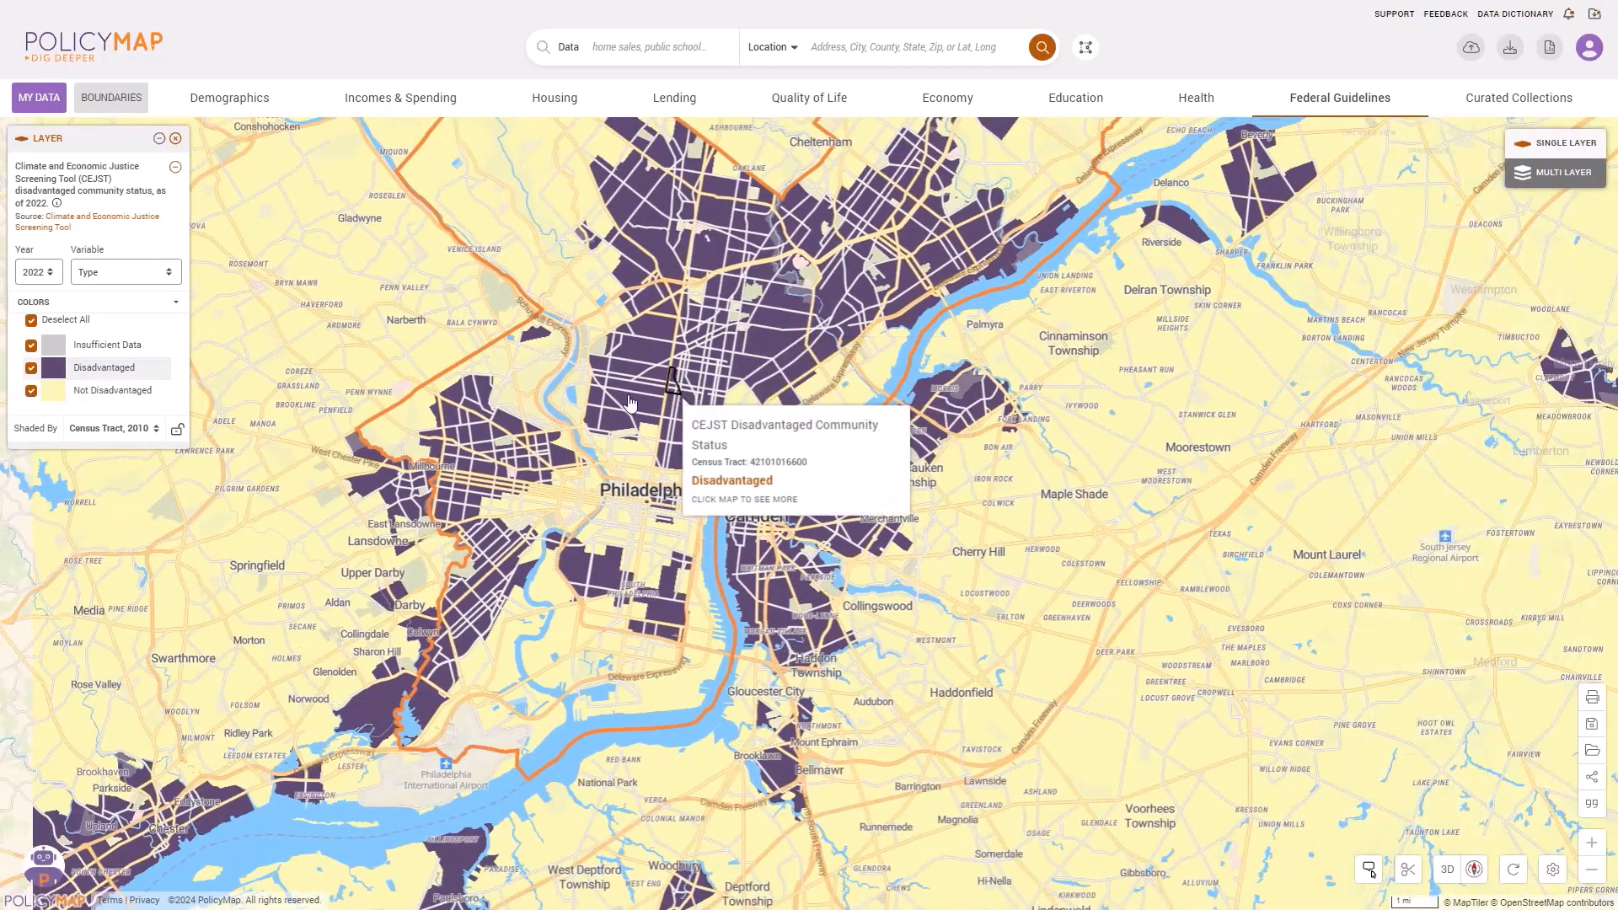
{"action": "scroll", "coordinate": [645, 404], "scroll_direction": "up", "scroll_amount": 1}
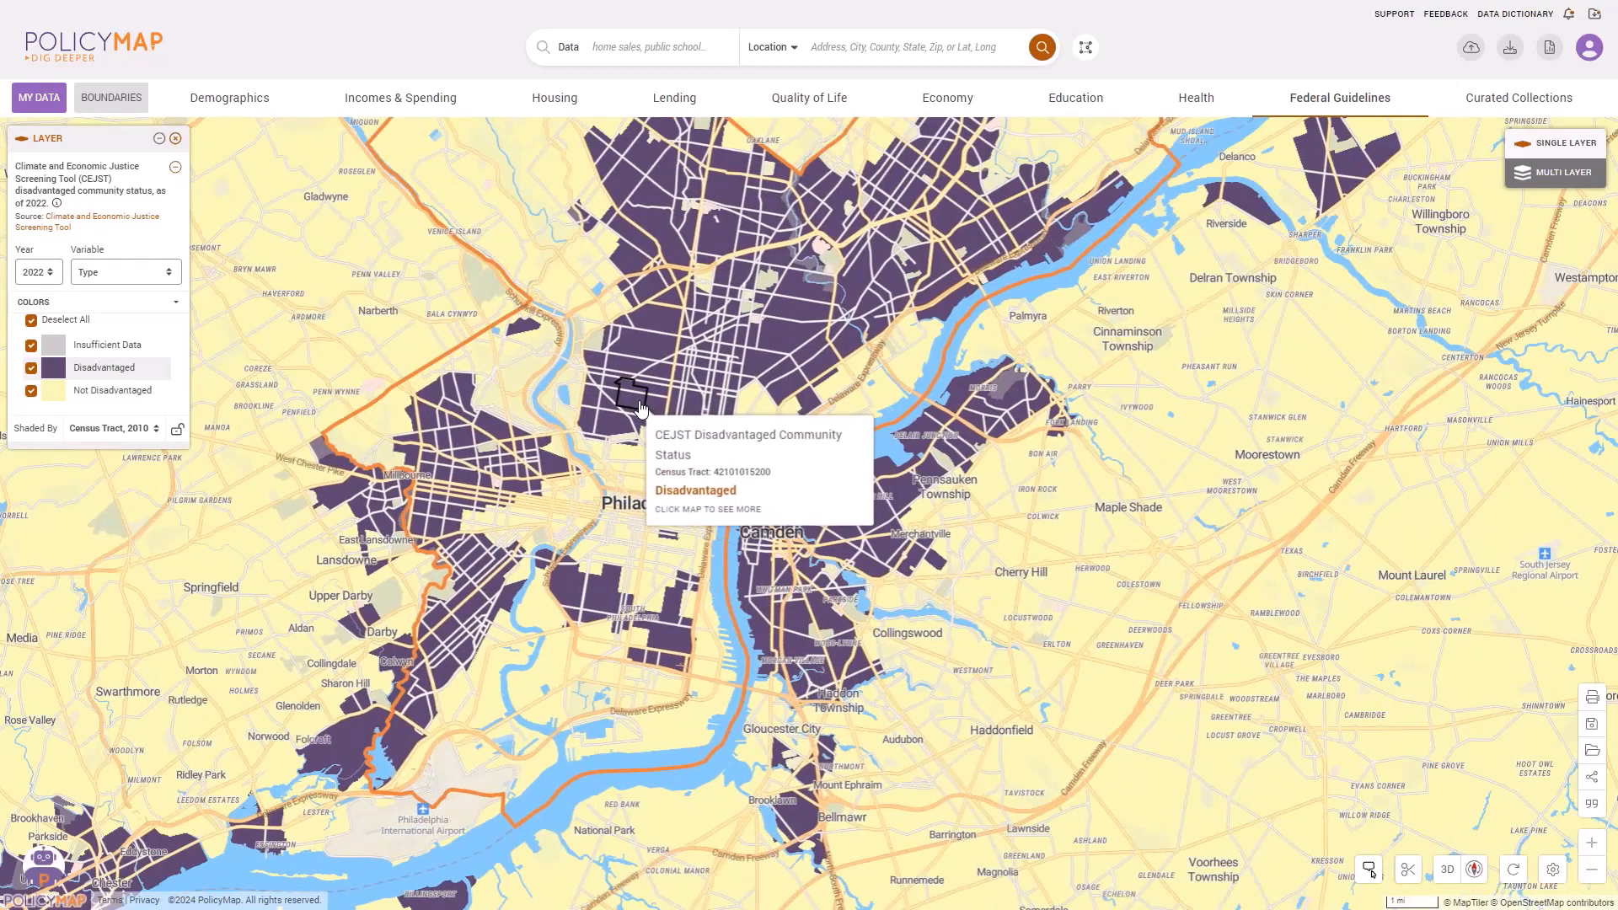
{"action": "scroll", "coordinate": [640, 407], "scroll_direction": "up", "scroll_amount": 1}
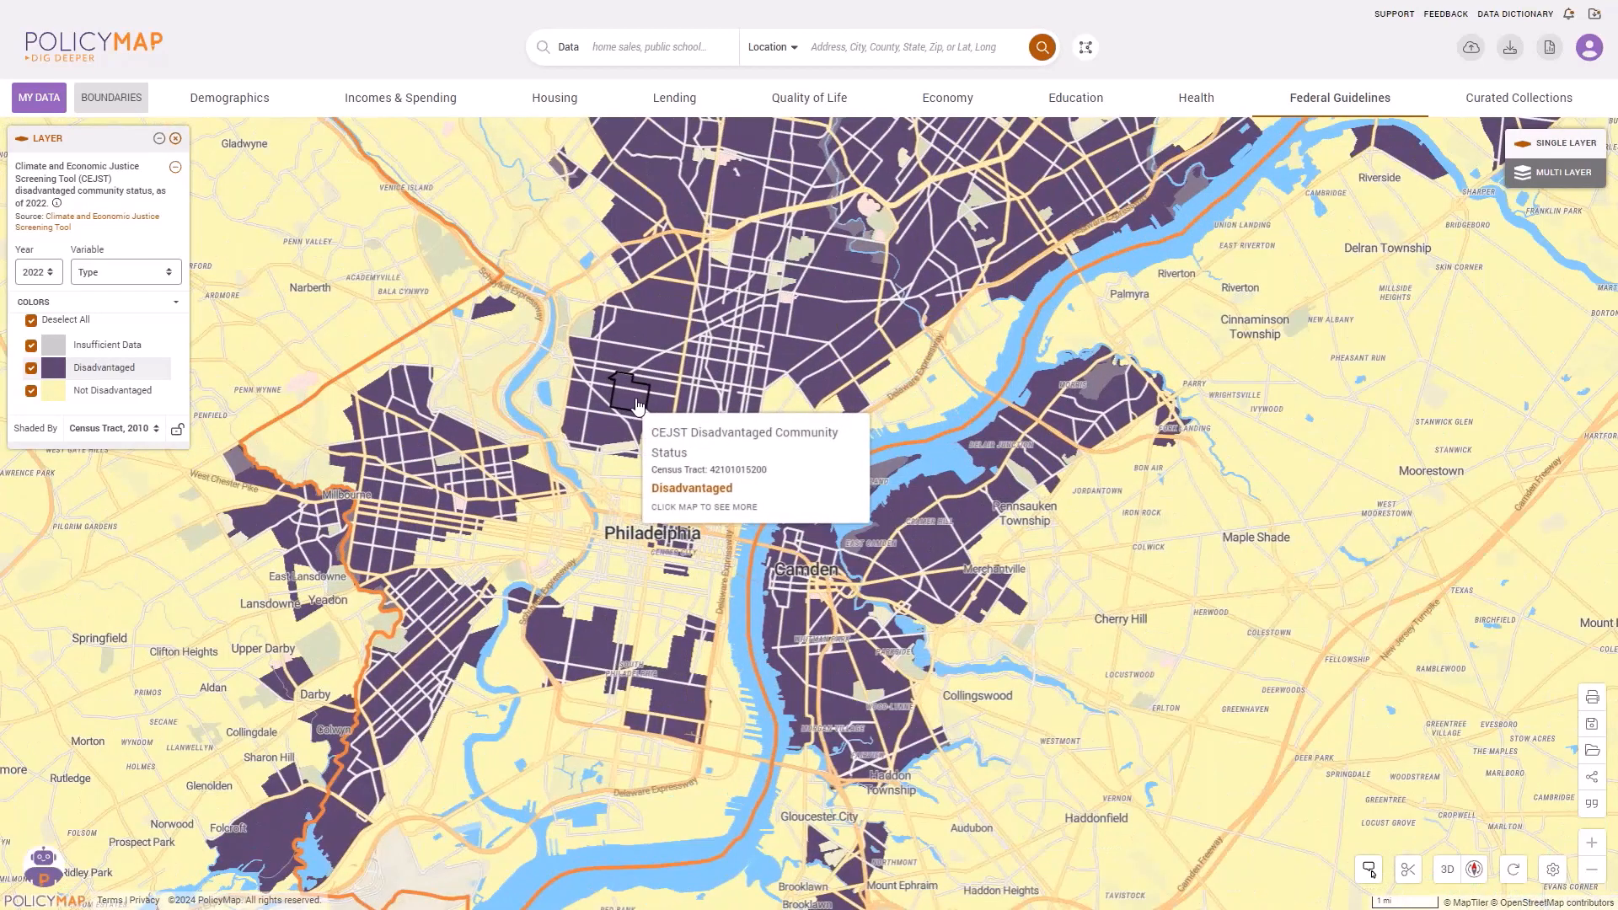
{"action": "scroll", "coordinate": [578, 352], "scroll_direction": "down", "scroll_amount": 1}
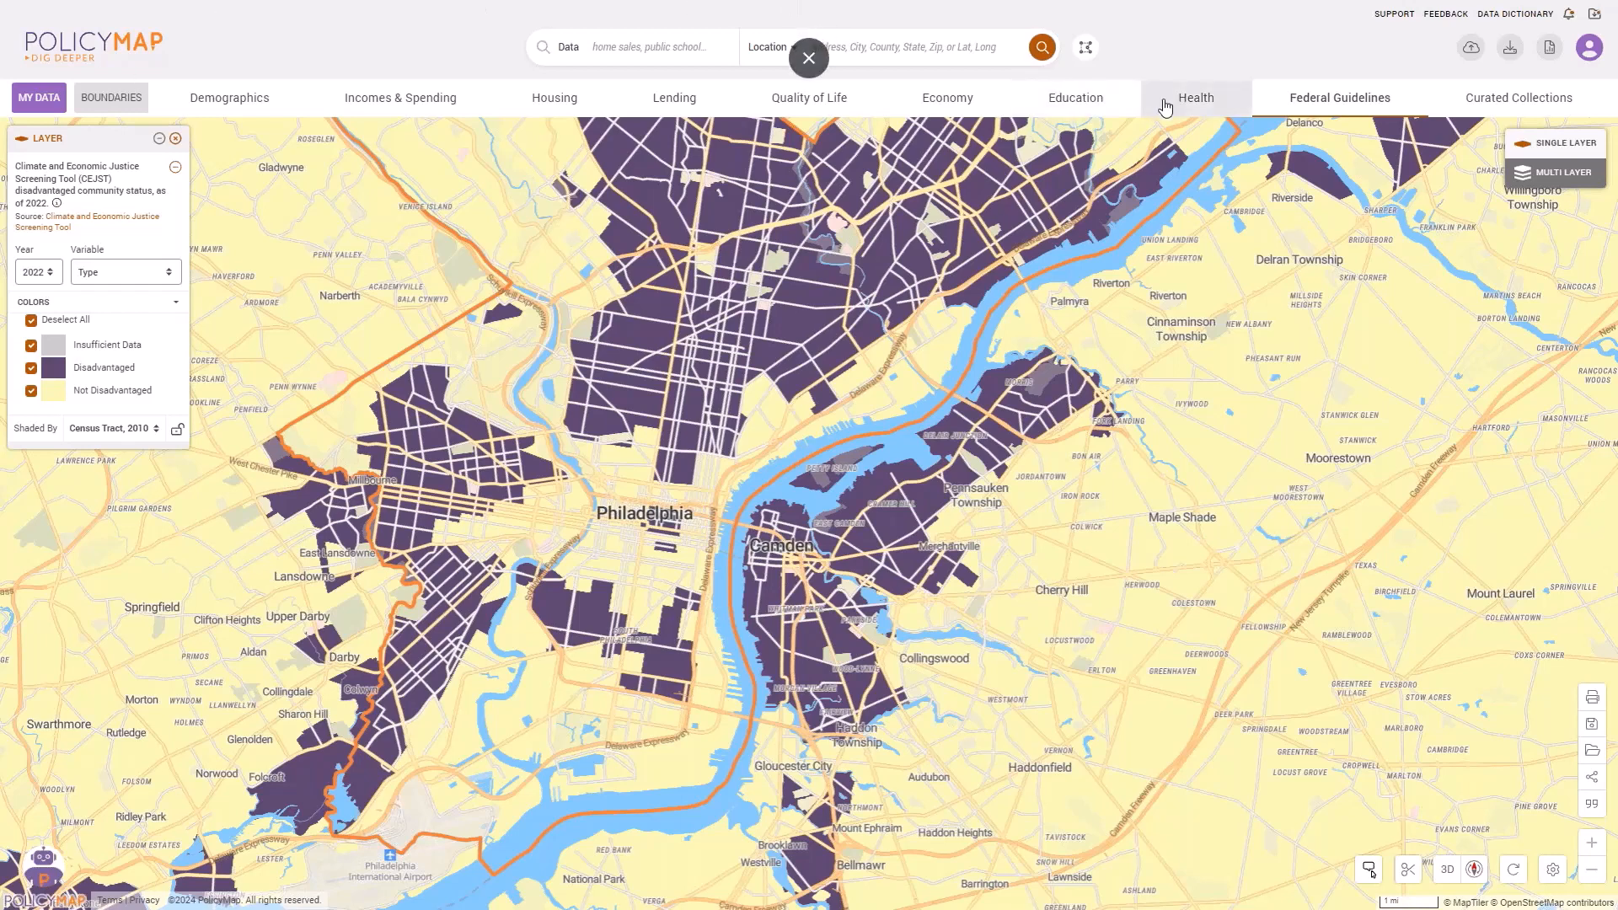
Add the Brownfields environment points over the disadvantaged communities layer.
{"action": "left_click", "coordinate": [809, 101]}
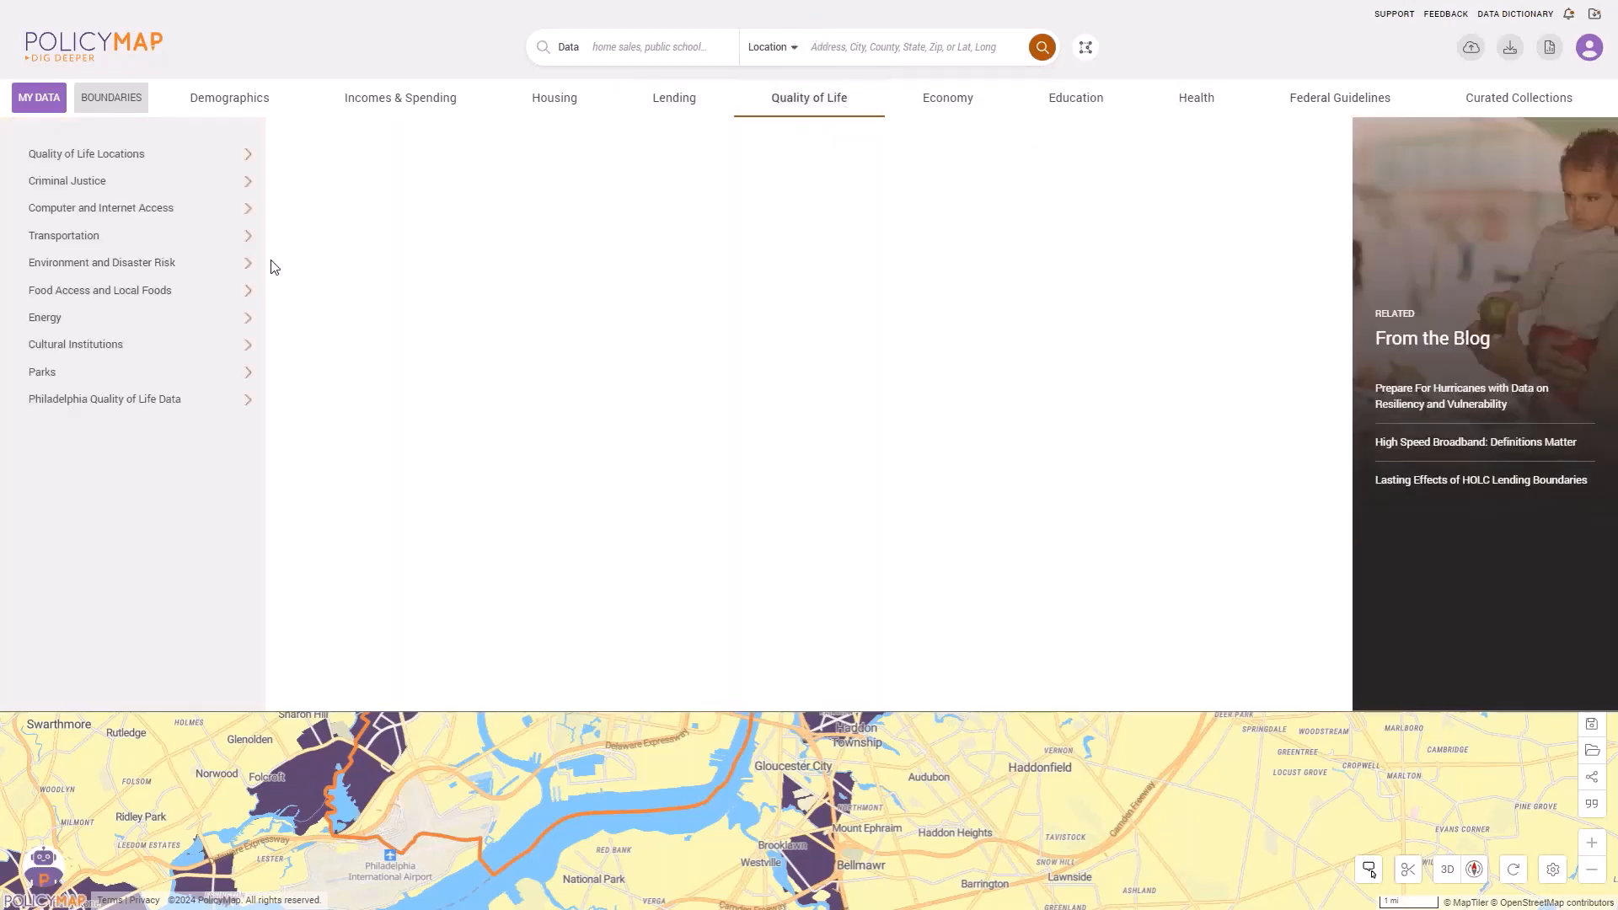
{"action": "mouse_move", "coordinate": [170, 278]}
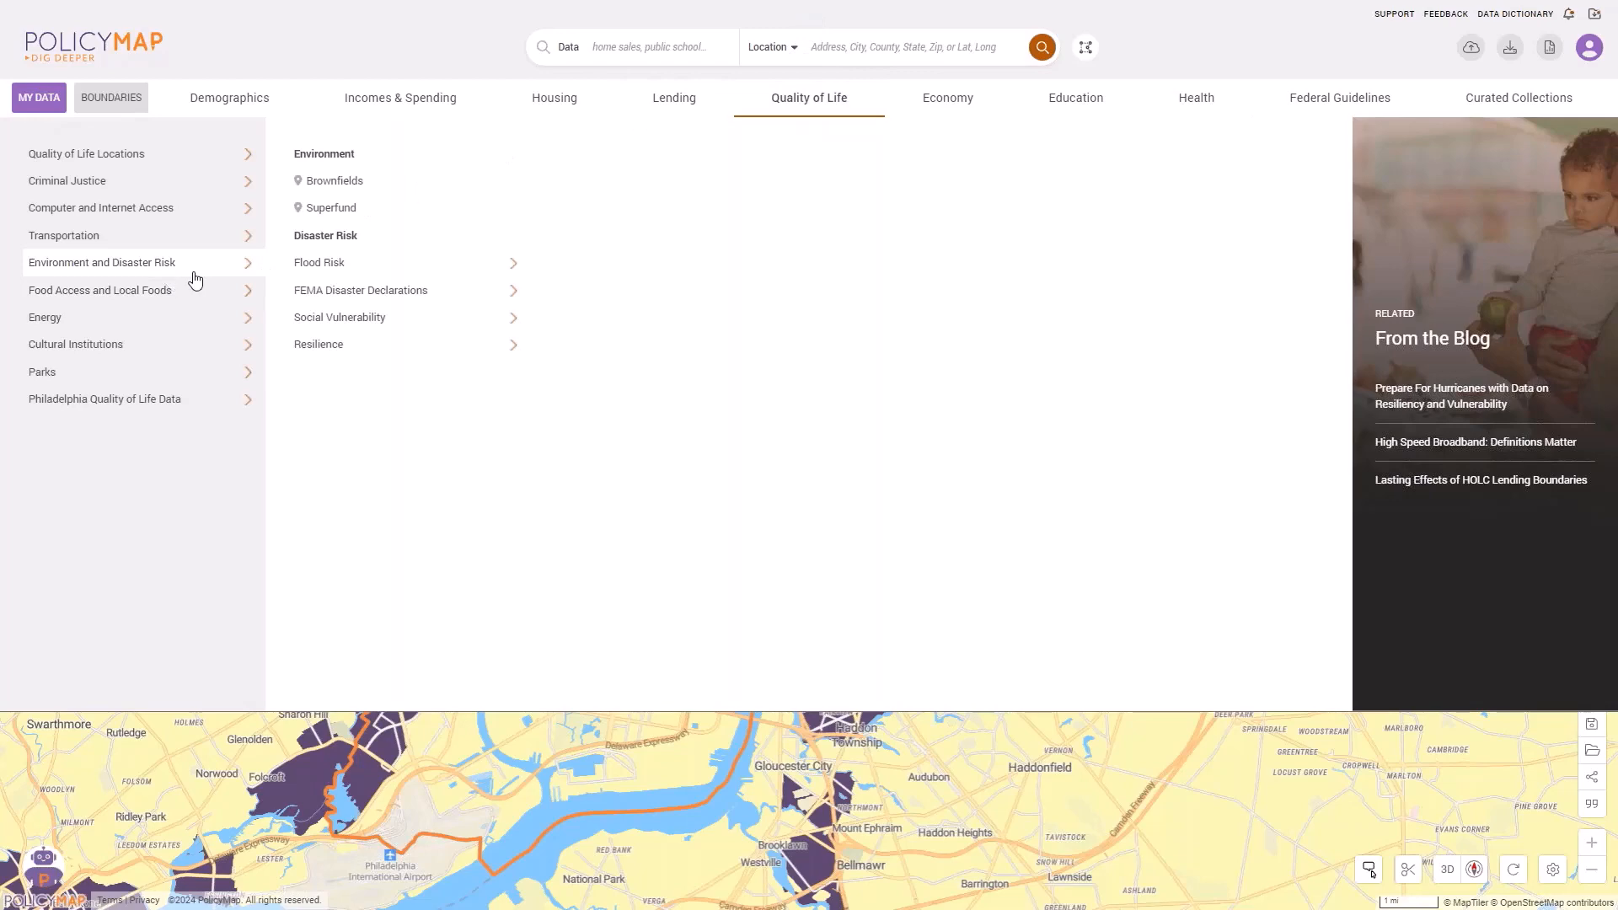
{"action": "left_click", "coordinate": [381, 191]}
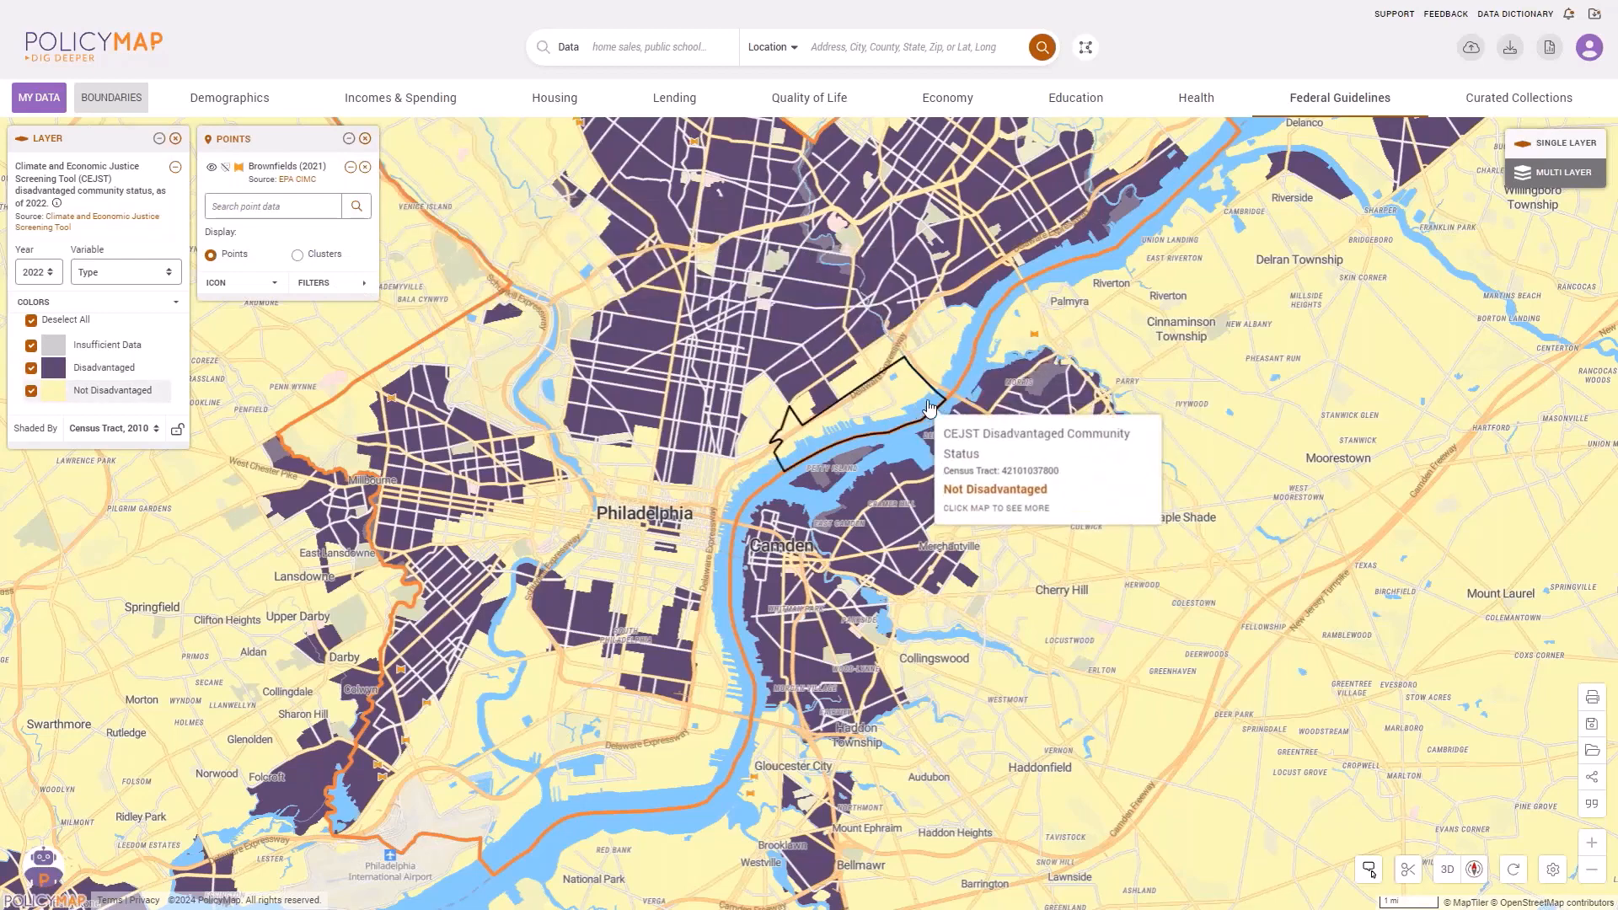
Restyle the Brownfields points as large, yellow-green, downward-pointing triangles.
{"action": "scroll", "coordinate": [930, 408], "scroll_direction": "down", "scroll_amount": 3}
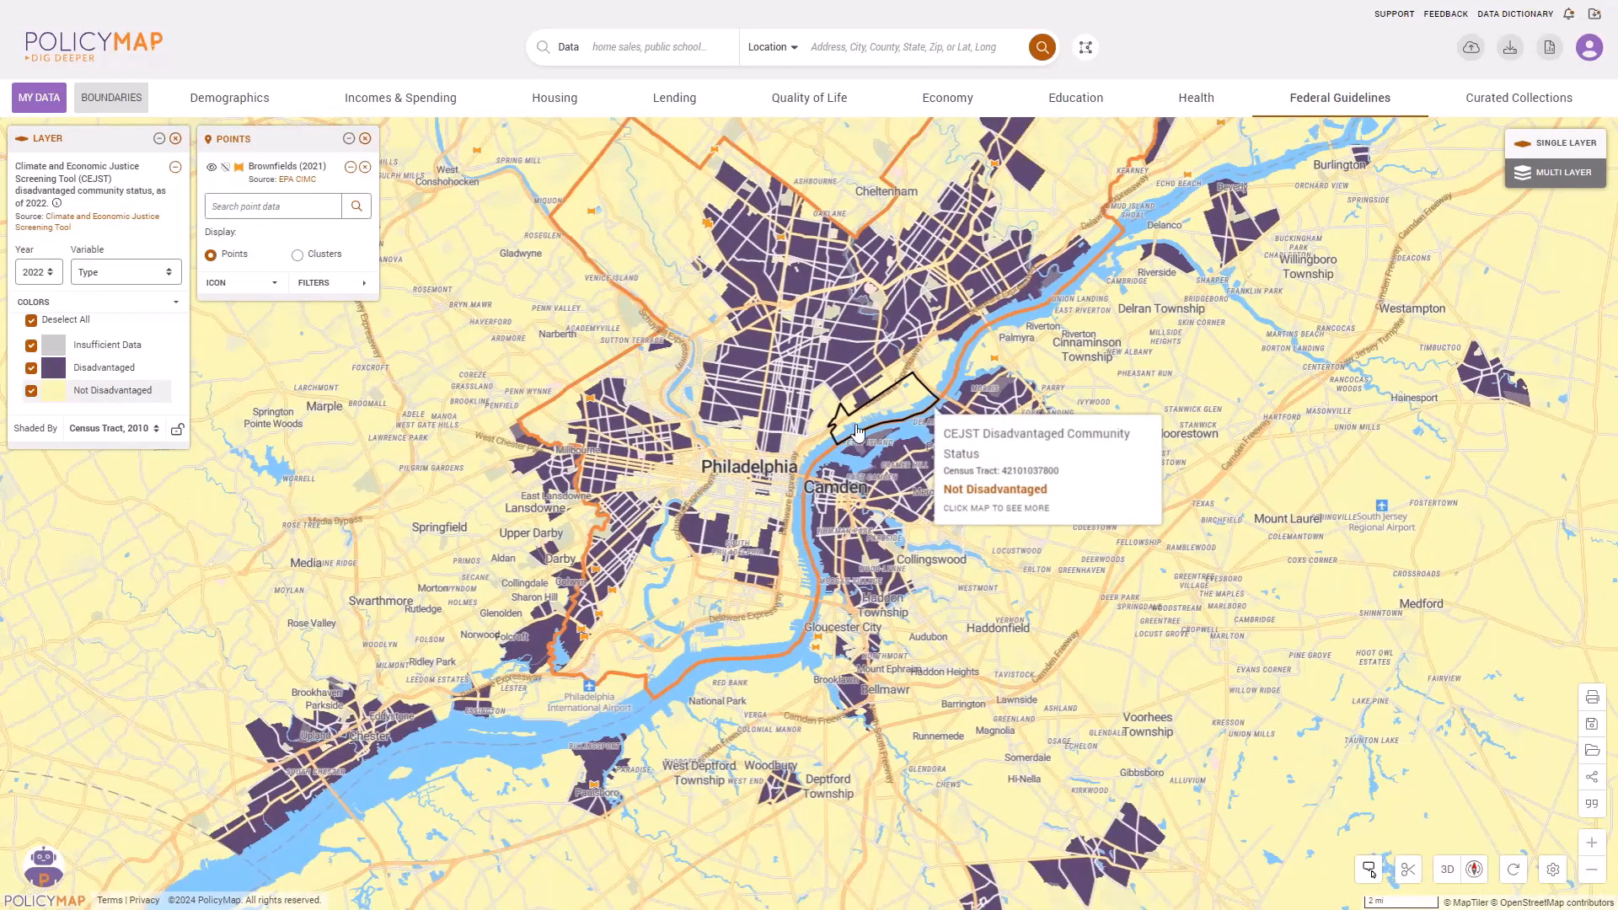
{"action": "left_click_drag", "start_coordinate": [857, 433], "coordinate": [841, 503]}
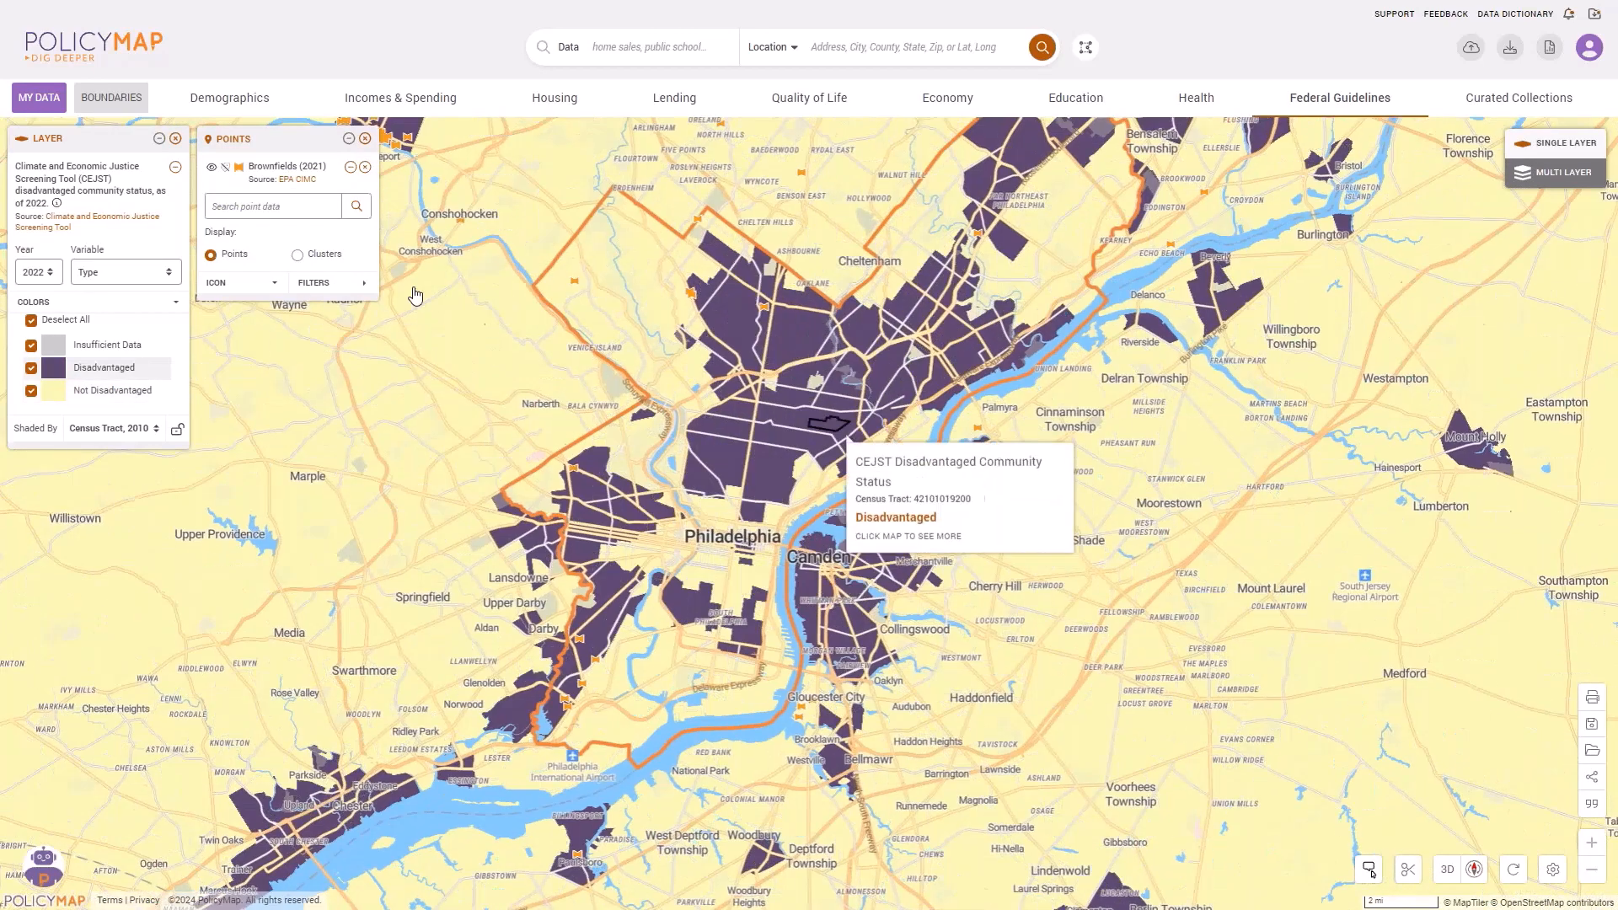
{"action": "left_click", "coordinate": [257, 289]}
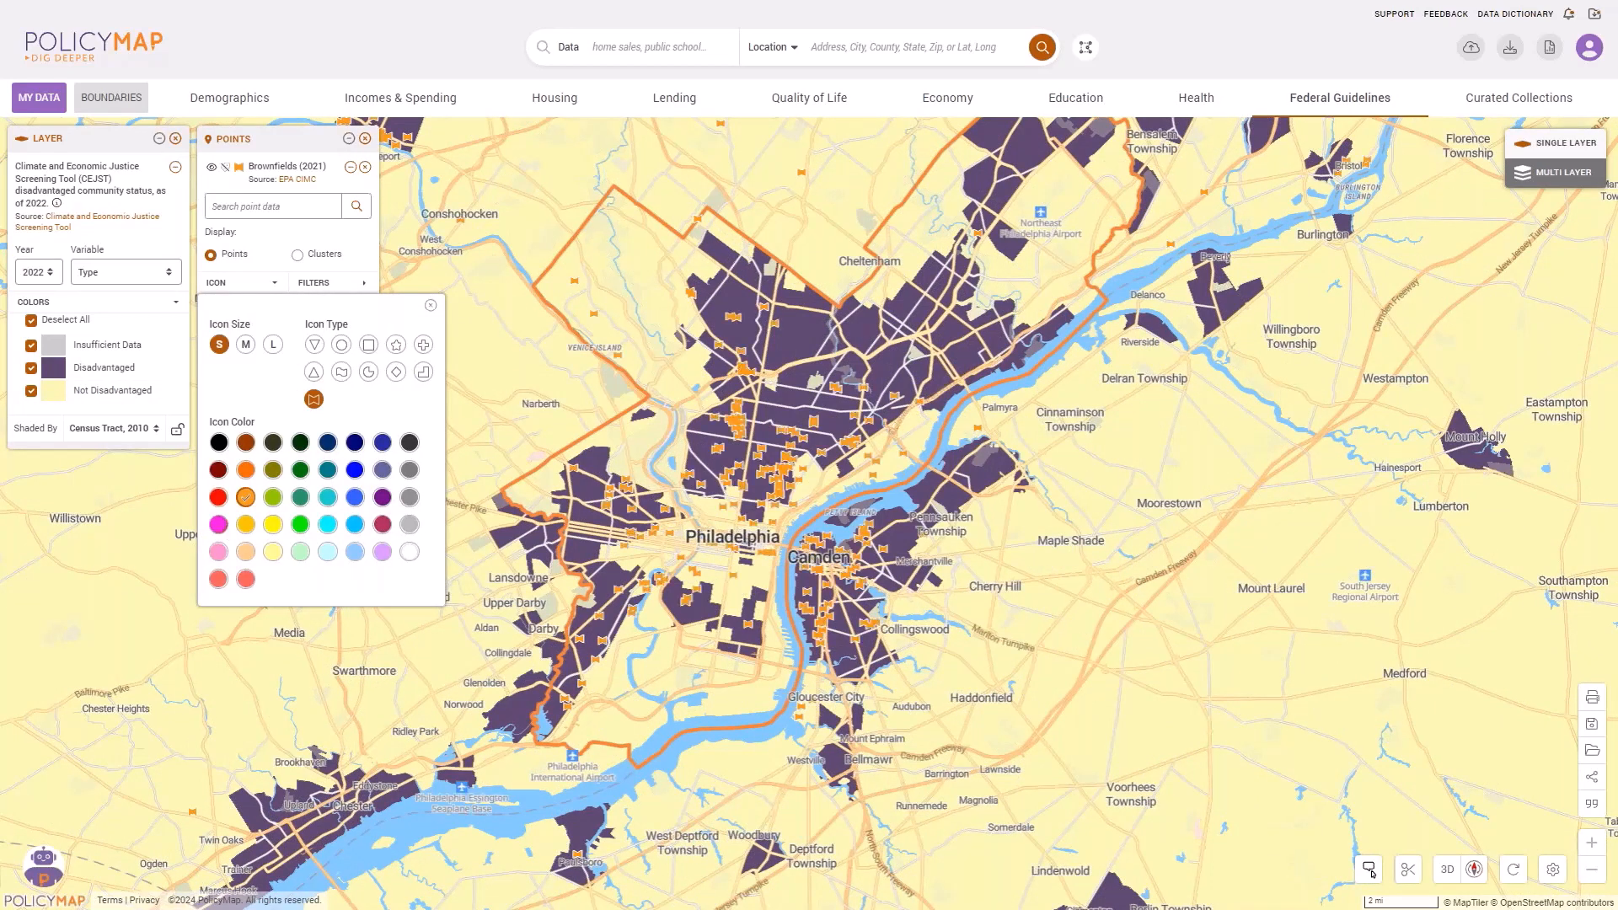
{"action": "left_click", "coordinate": [272, 497]}
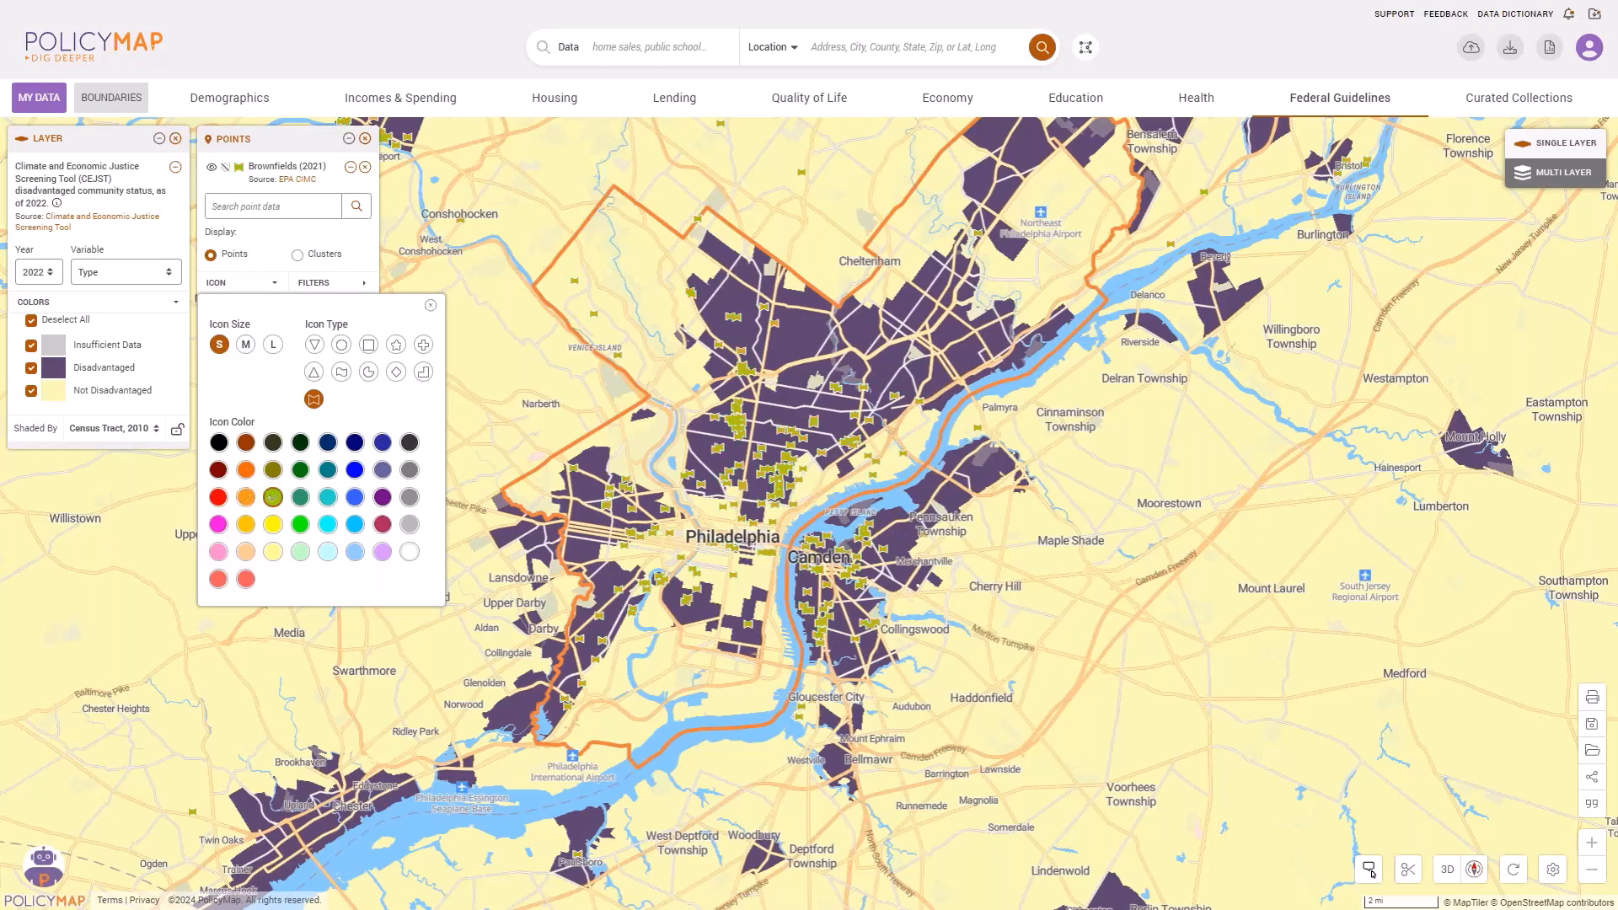
{"action": "left_click", "coordinate": [272, 345]}
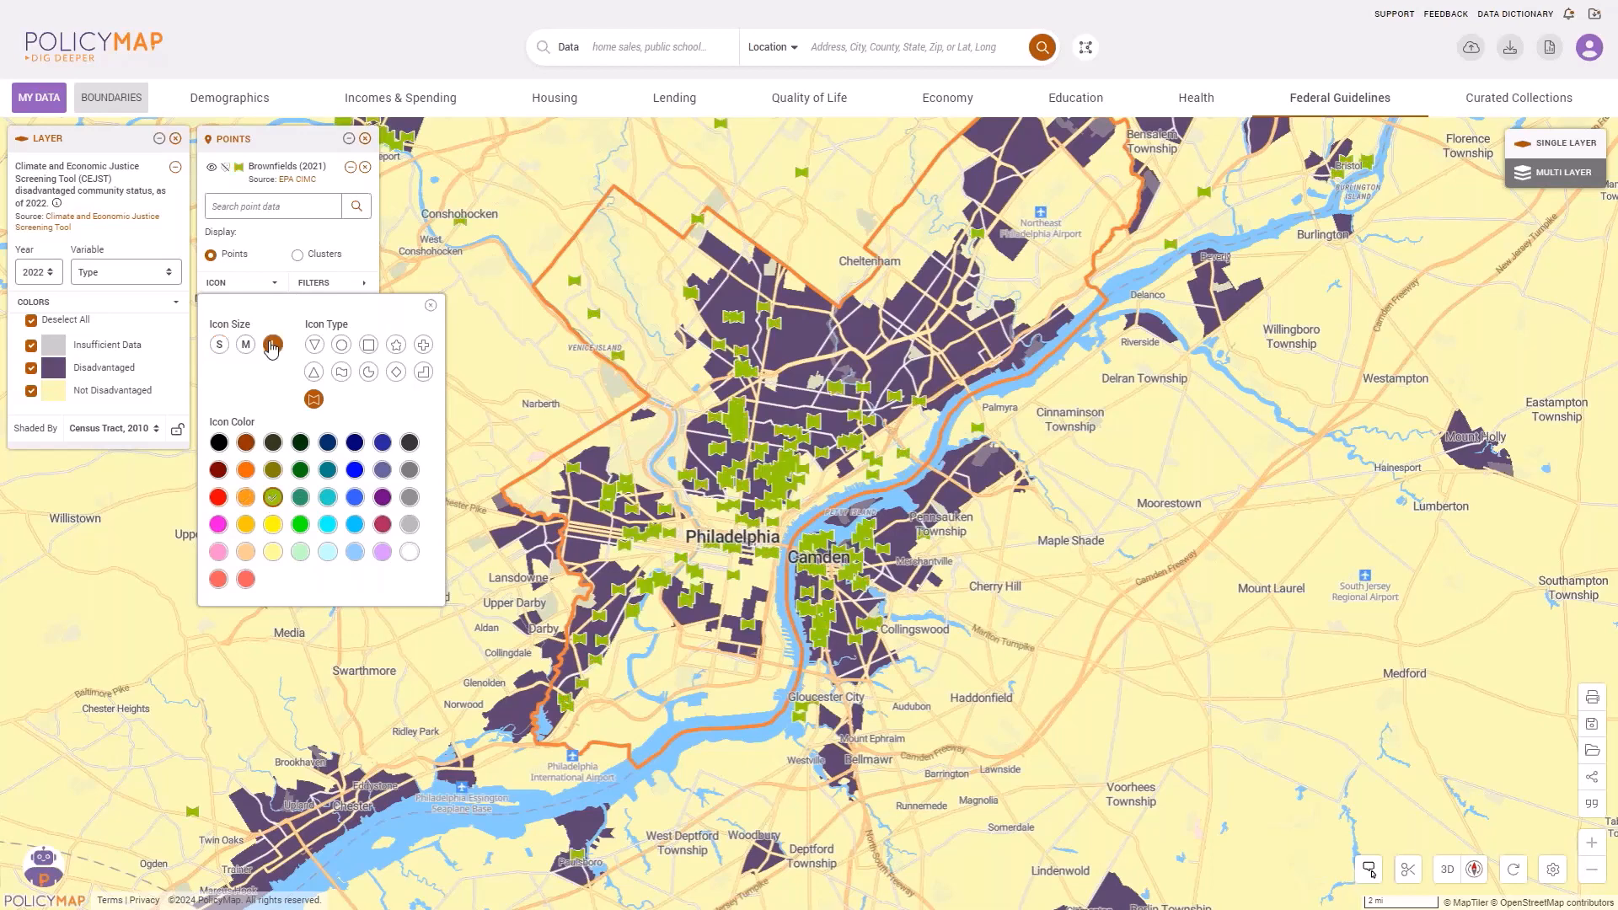
{"action": "left_click", "coordinate": [313, 345]}
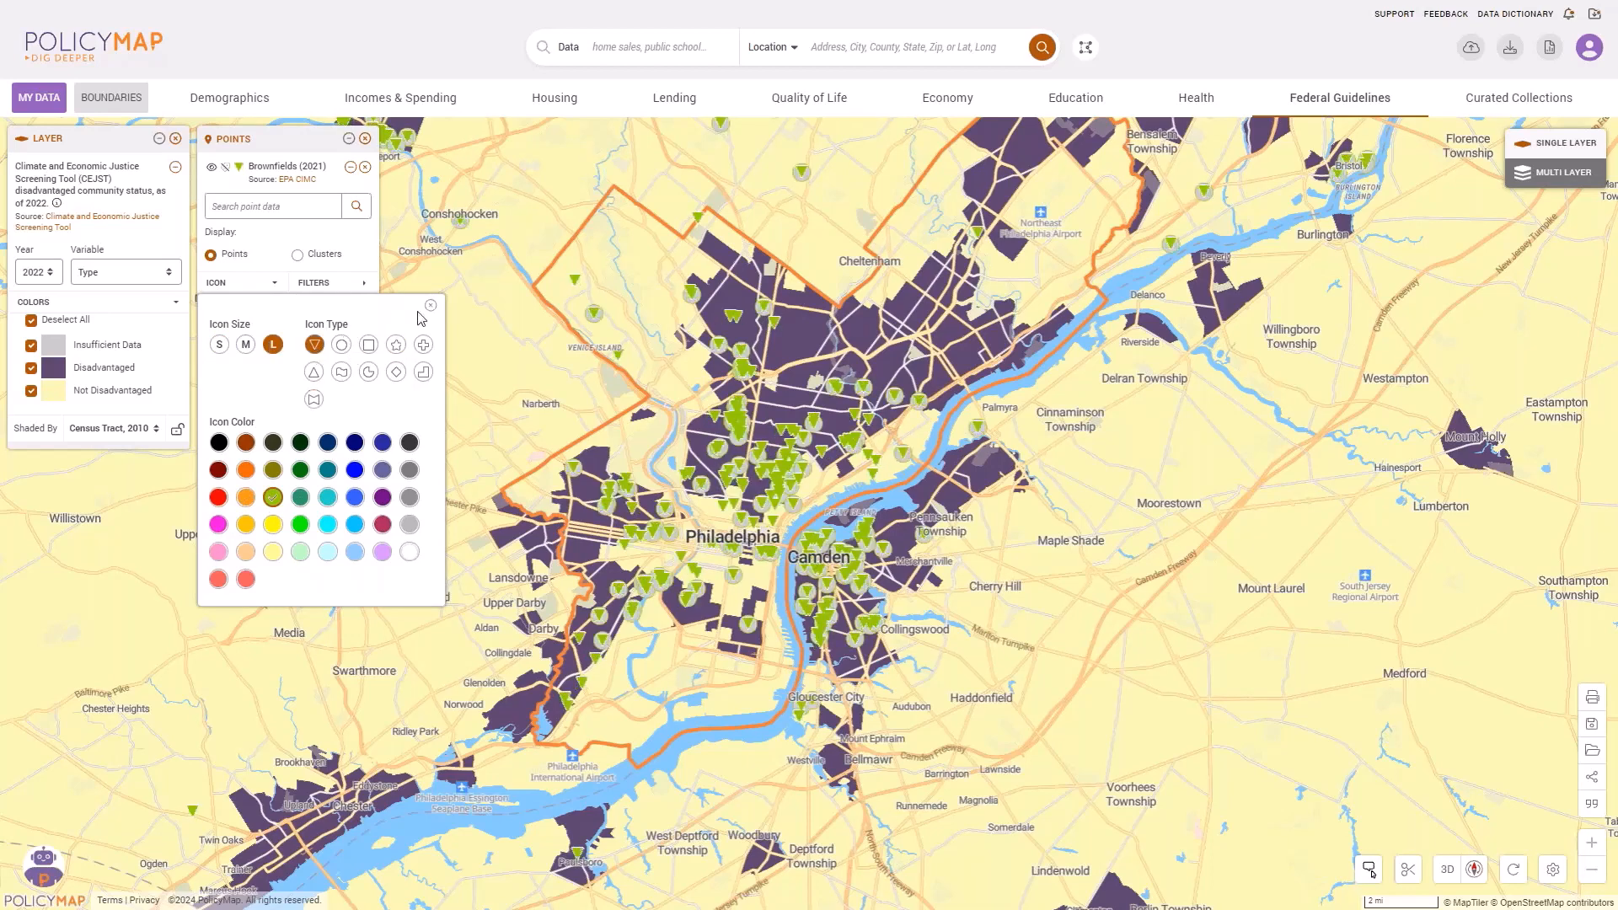
{"action": "left_click", "coordinate": [659, 395]}
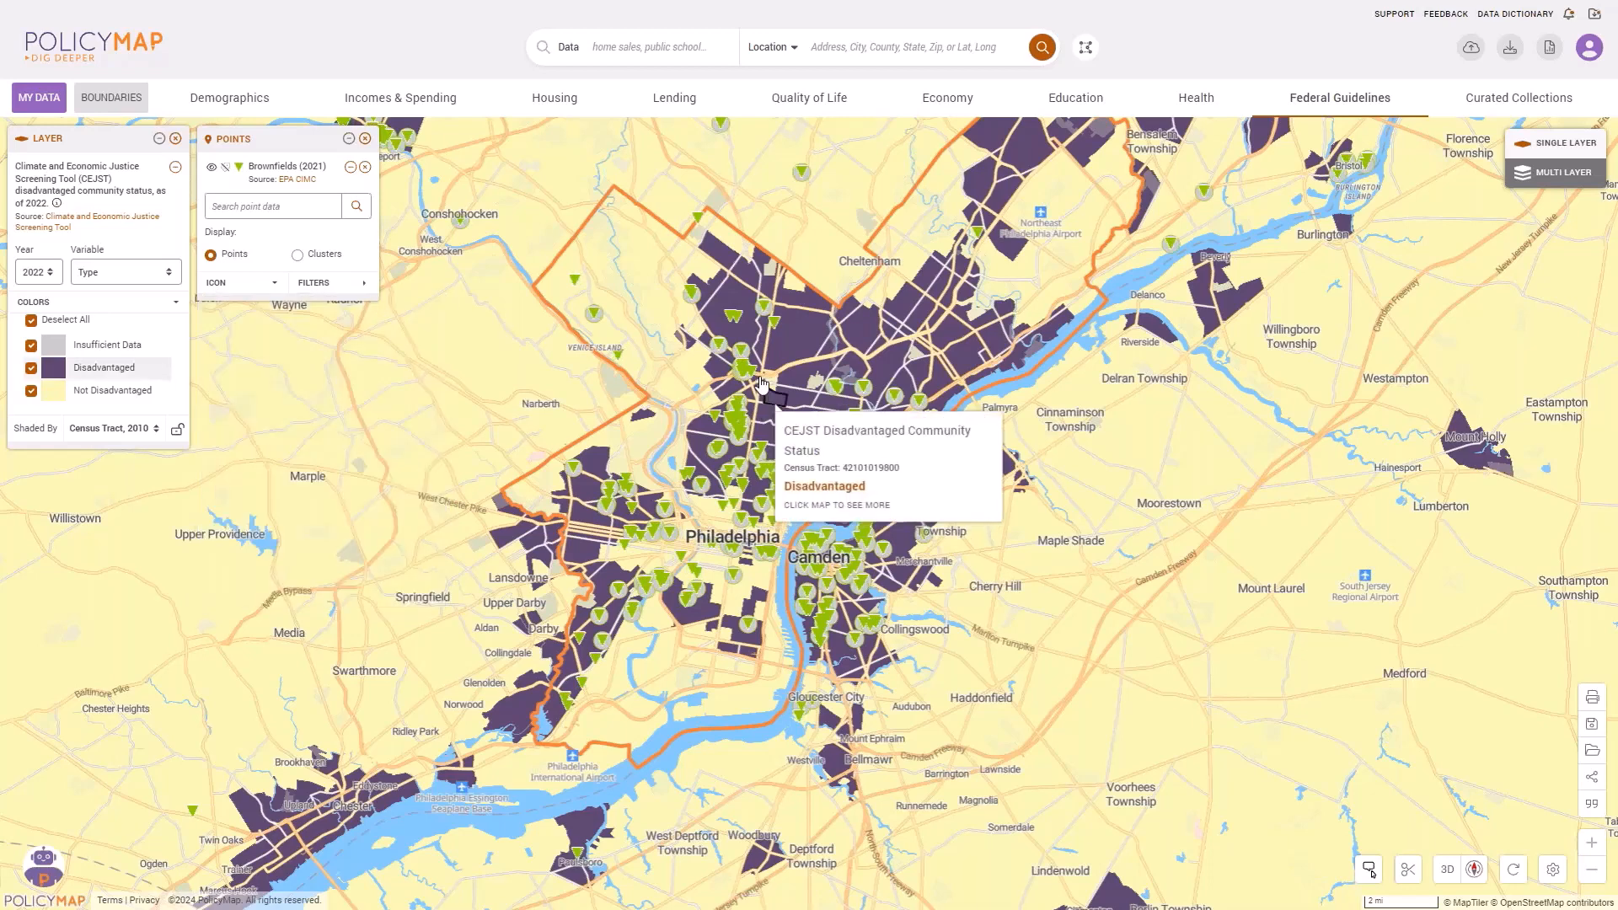
Inspect the Brownfields sites against the disadvantaged tracts in North Philadelphia and Camden.
{"action": "scroll", "coordinate": [788, 387], "scroll_direction": "up", "scroll_amount": 3}
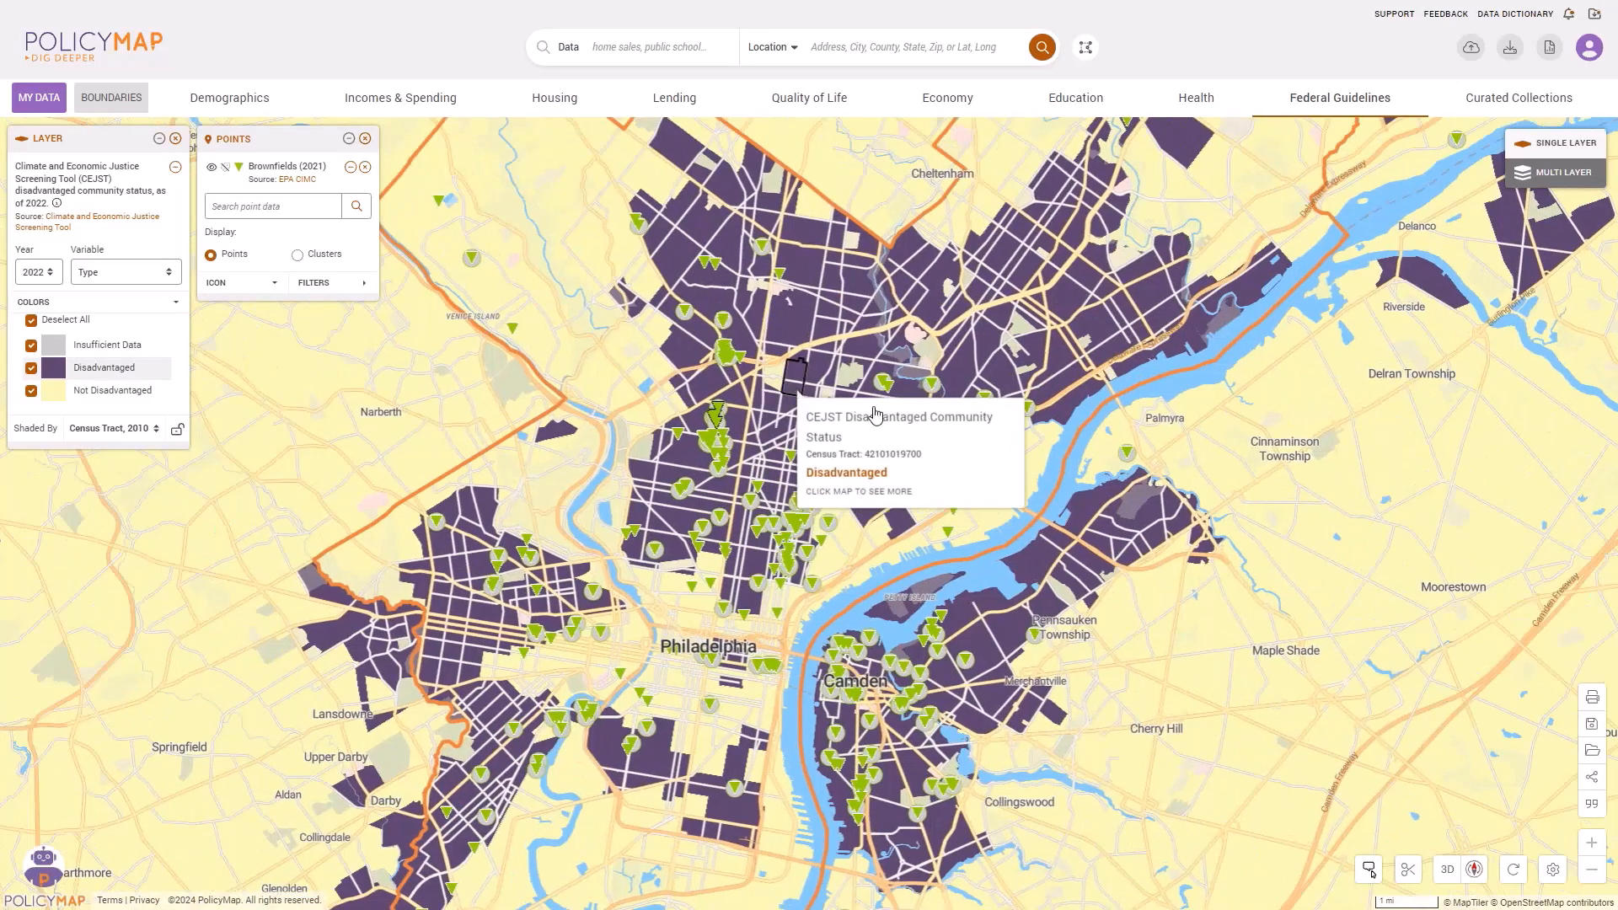
{"action": "scroll", "coordinate": [872, 415], "scroll_direction": "up", "scroll_amount": 3}
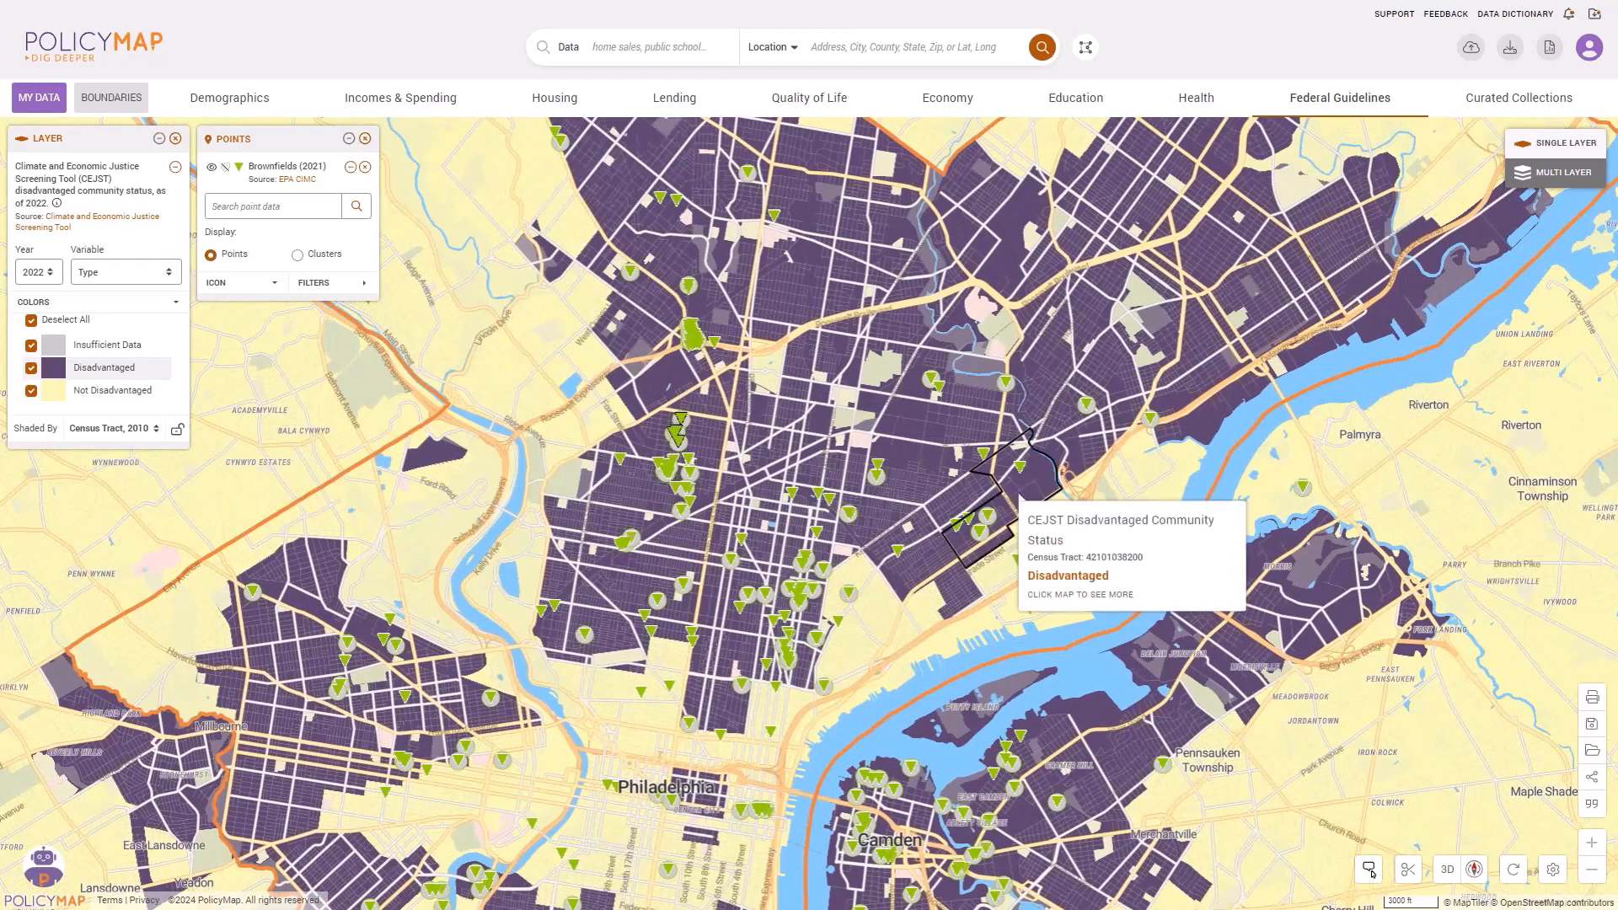
{"action": "mouse_move", "coordinate": [1019, 472]}
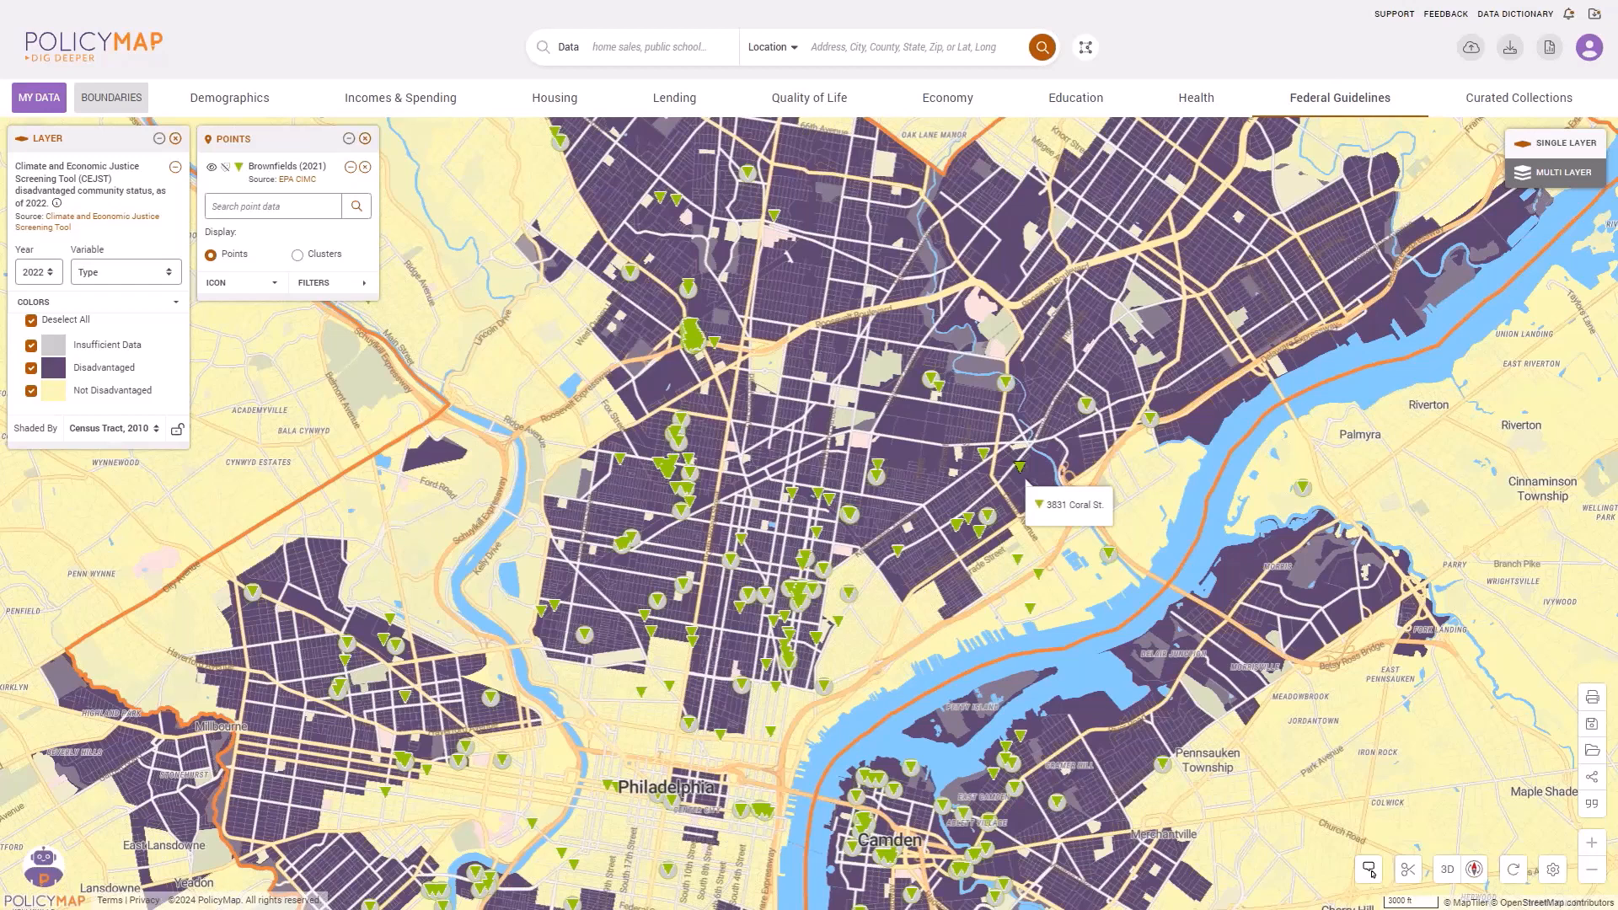
{"action": "left_click_drag", "start_coordinate": [1178, 833], "coordinate": [1167, 673]}
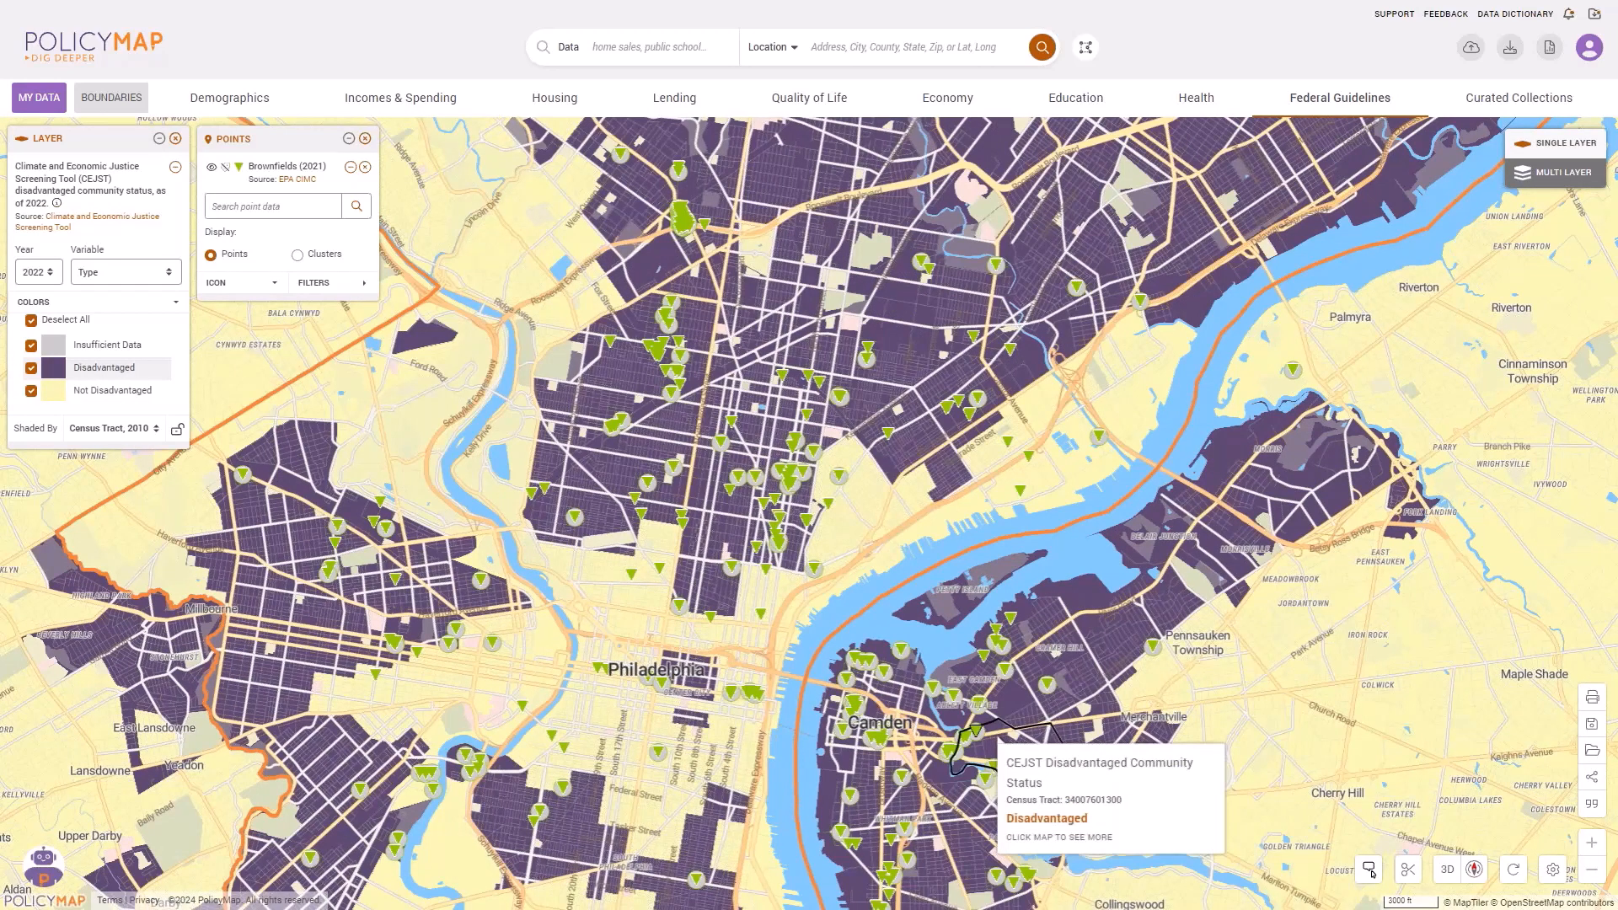
Search the data for "lead" and map the Risk of lead exposure in 2016-2020 layer.
{"action": "left_click", "coordinate": [895, 48]}
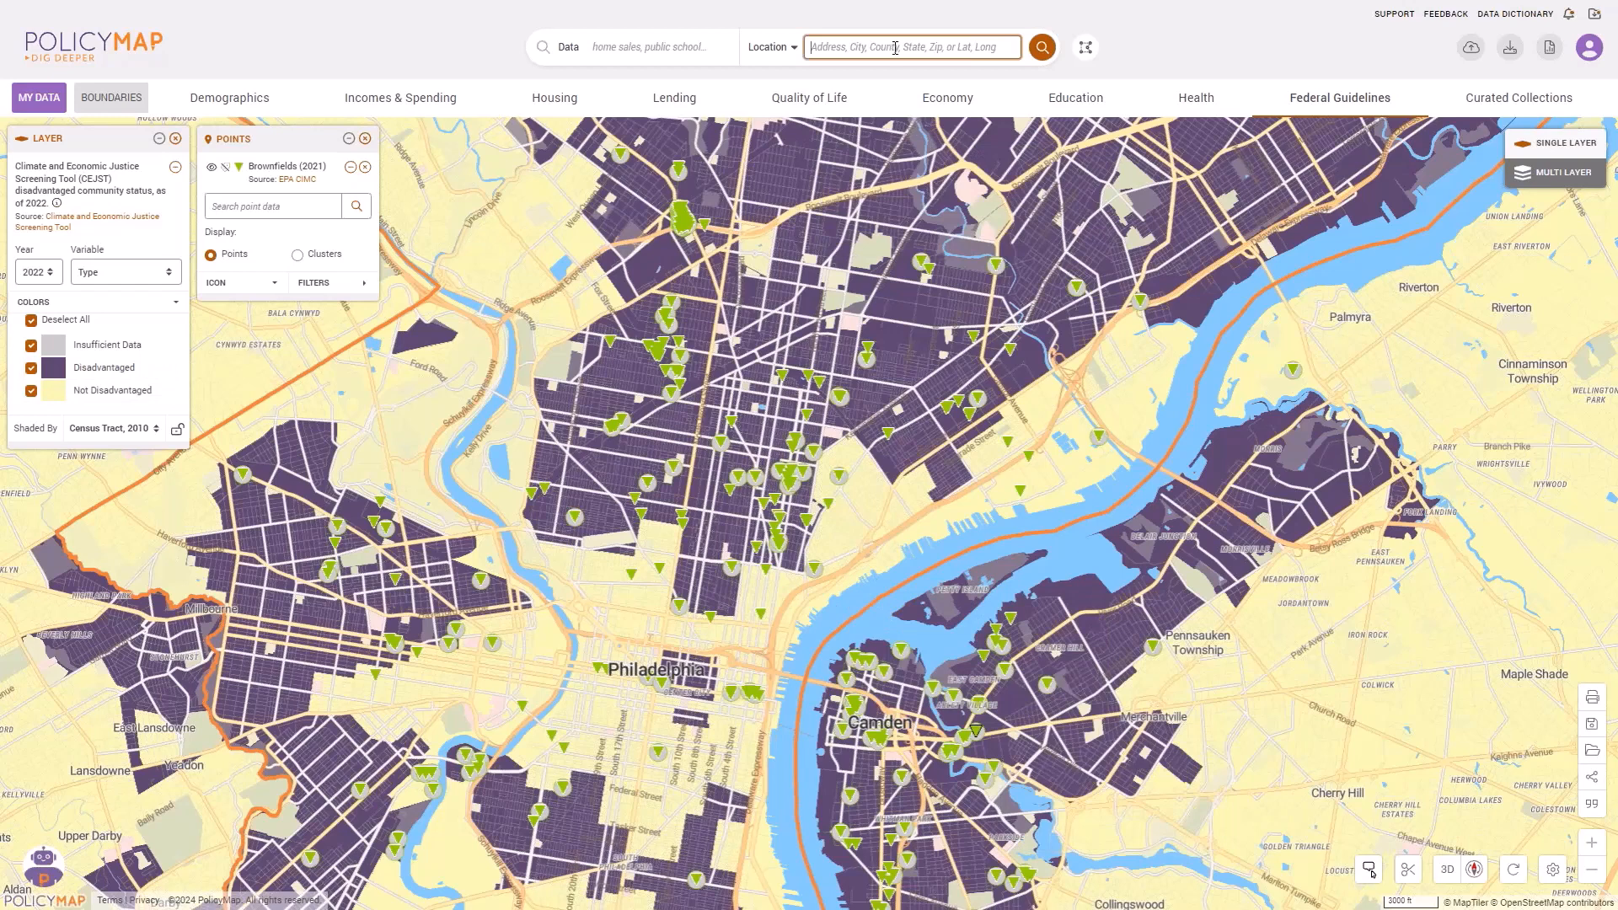
{"action": "left_click", "coordinate": [613, 46]}
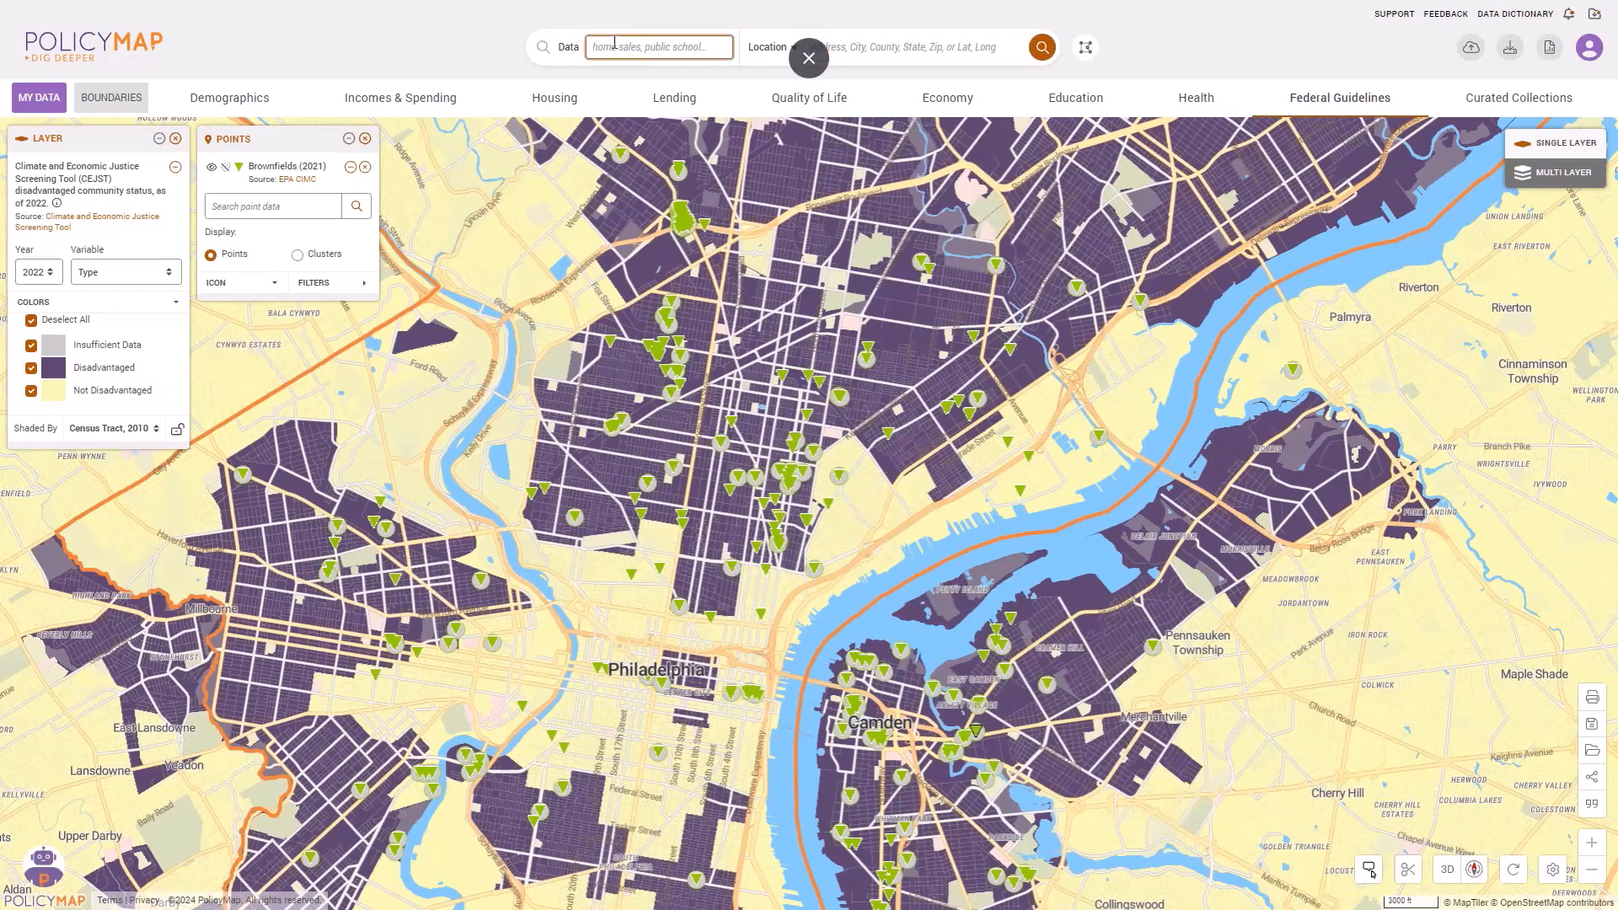
{"action": "type", "text": "lead"}
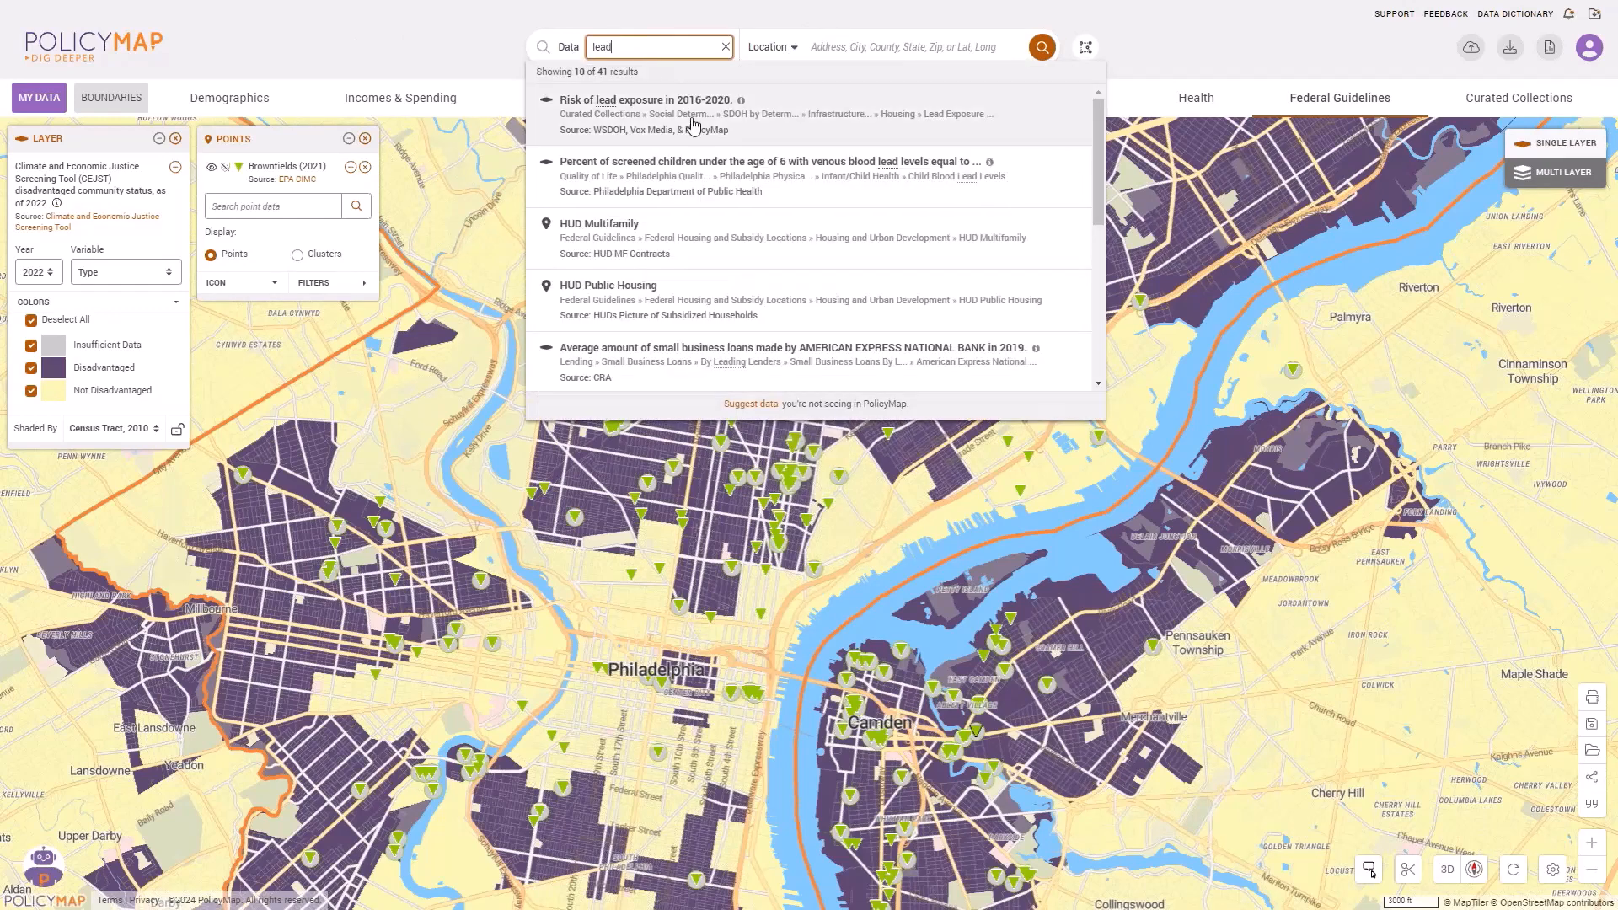
{"action": "left_click_drag", "start_coordinate": [692, 121], "coordinate": [698, 122]}
{"action": "left_click", "coordinate": [698, 122]}
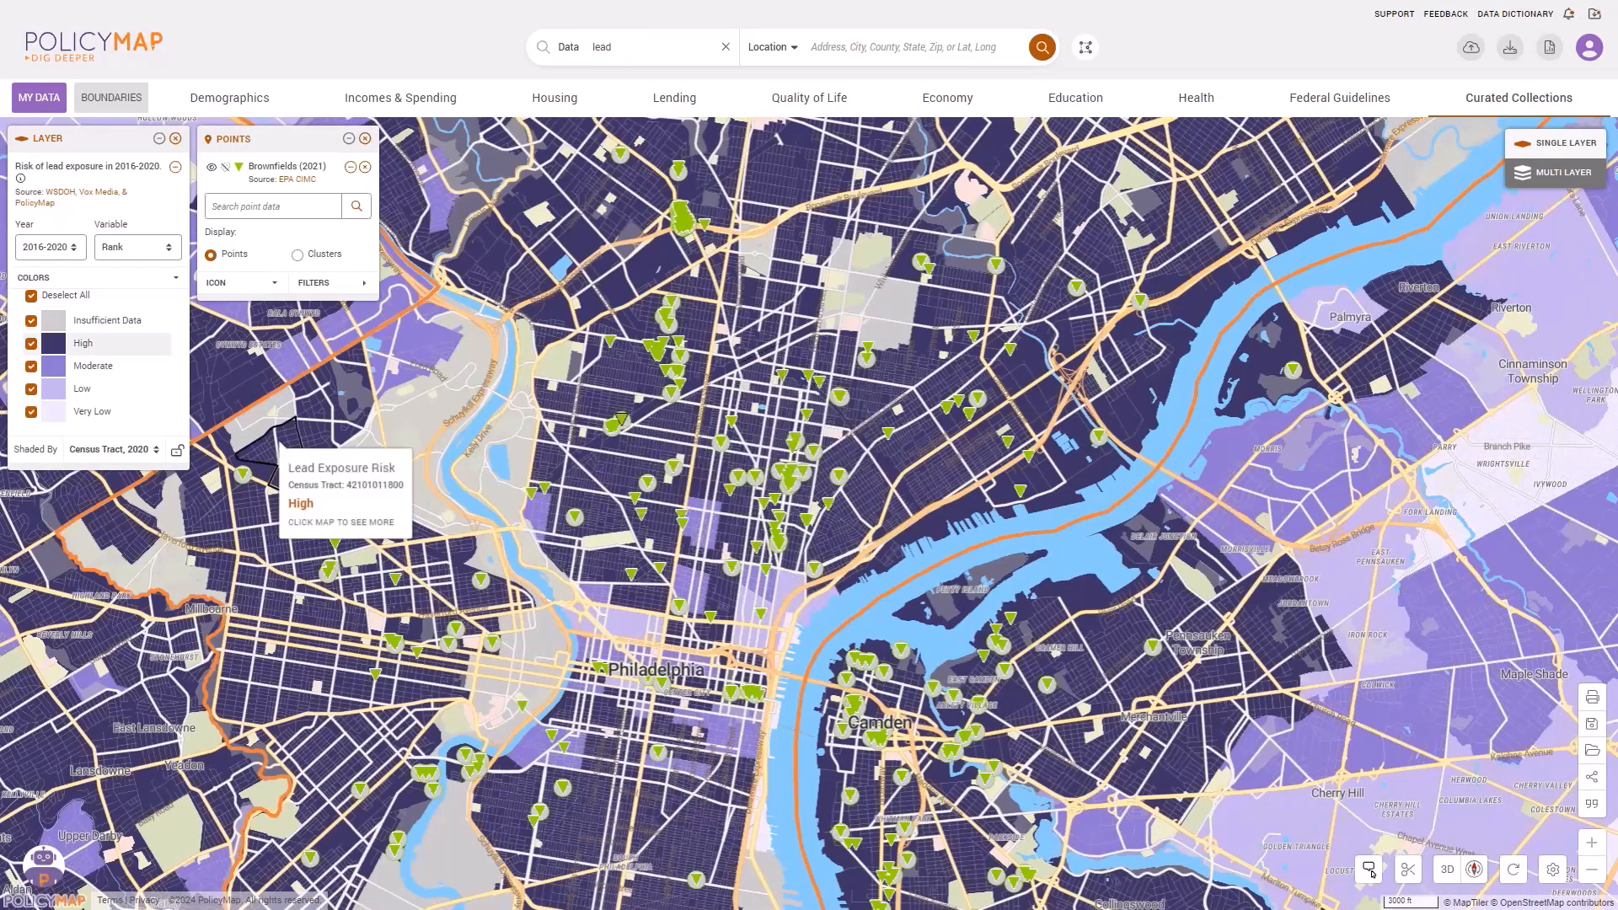
Hide the Very Low, Low and Moderate categories of the lead exposure risk layer across the Philadelphia region.
{"action": "left_click", "coordinate": [31, 412]}
{"action": "left_click", "coordinate": [31, 389]}
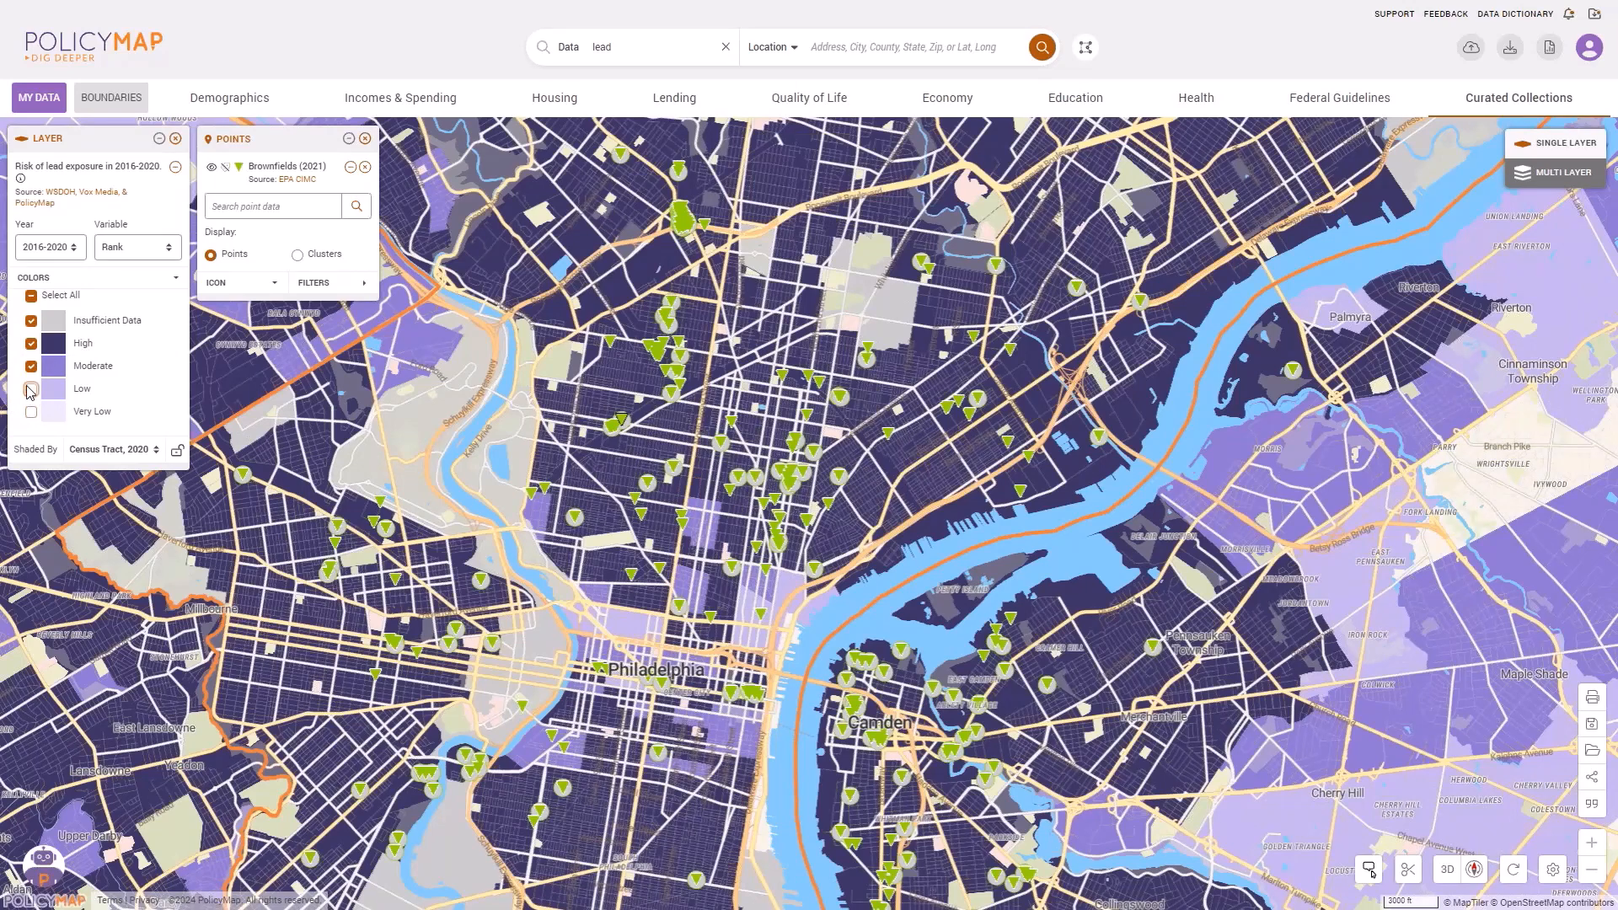
{"action": "left_click", "coordinate": [31, 366]}
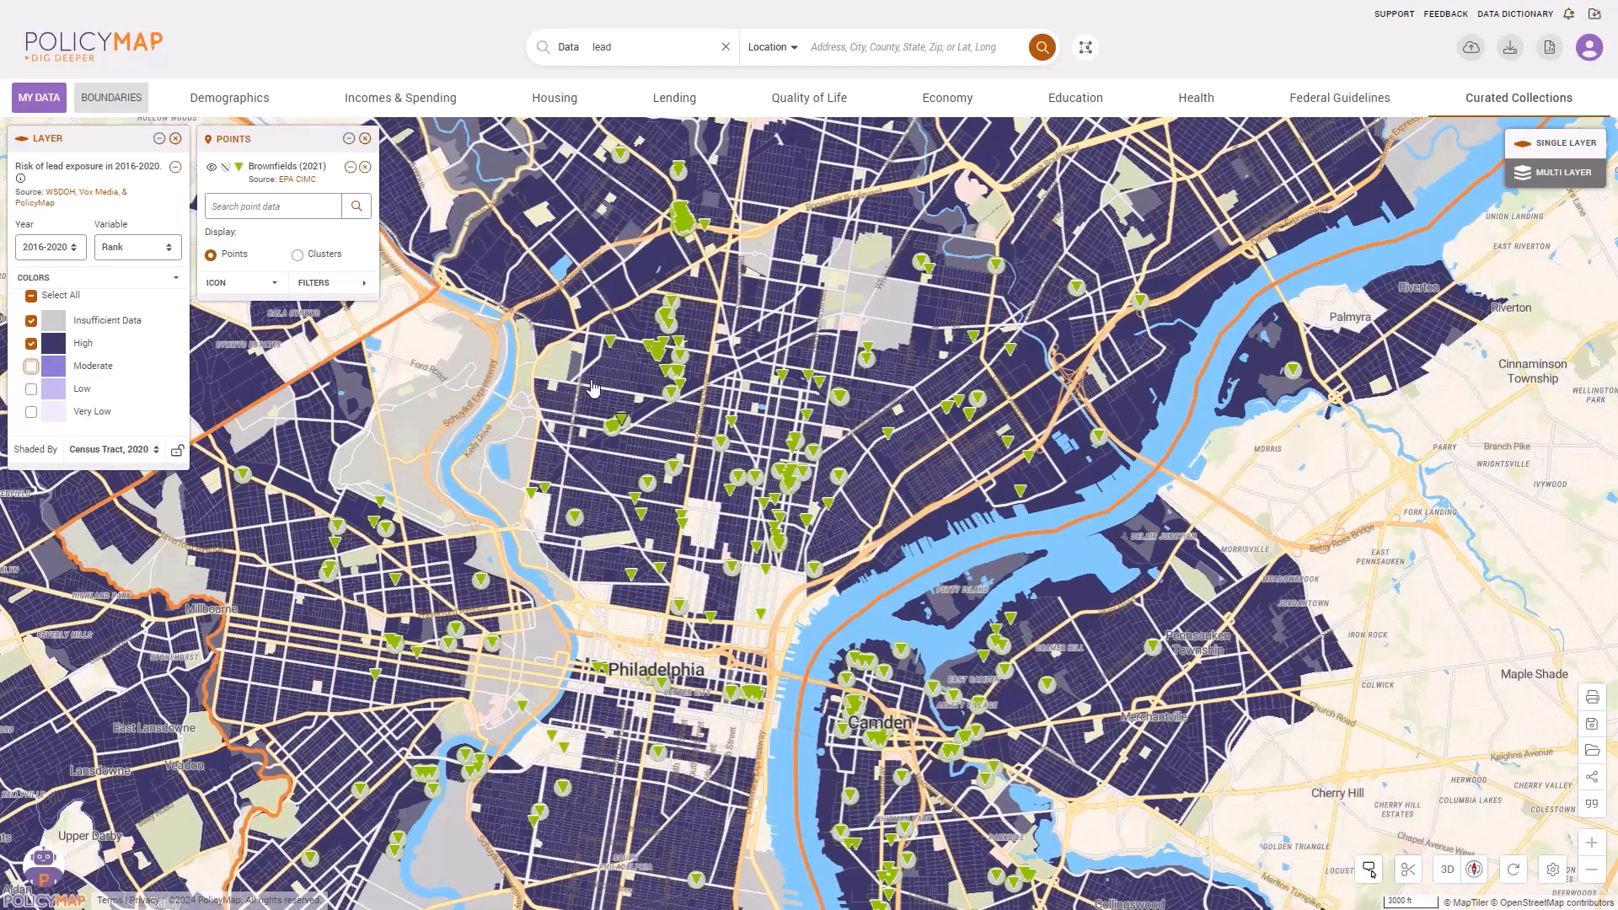
{"action": "mouse_move", "coordinate": [596, 389]}
{"action": "scroll", "coordinate": [596, 390], "scroll_direction": "down", "scroll_amount": 3}
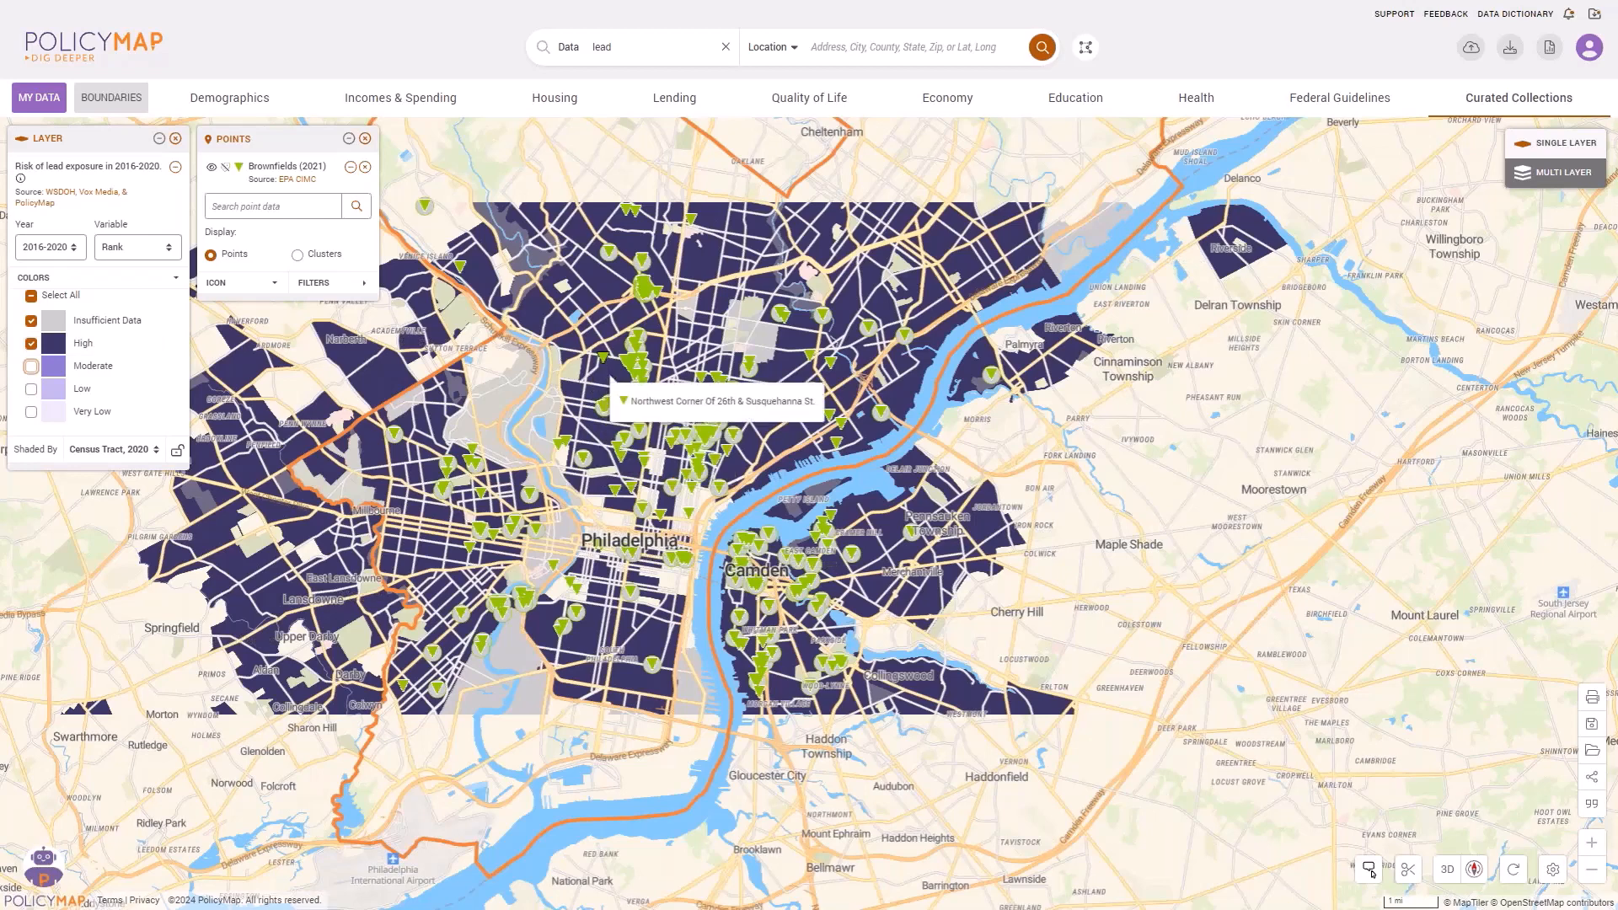
Reduce the Brownfields point icons to the small size.
{"action": "left_click", "coordinate": [276, 284]}
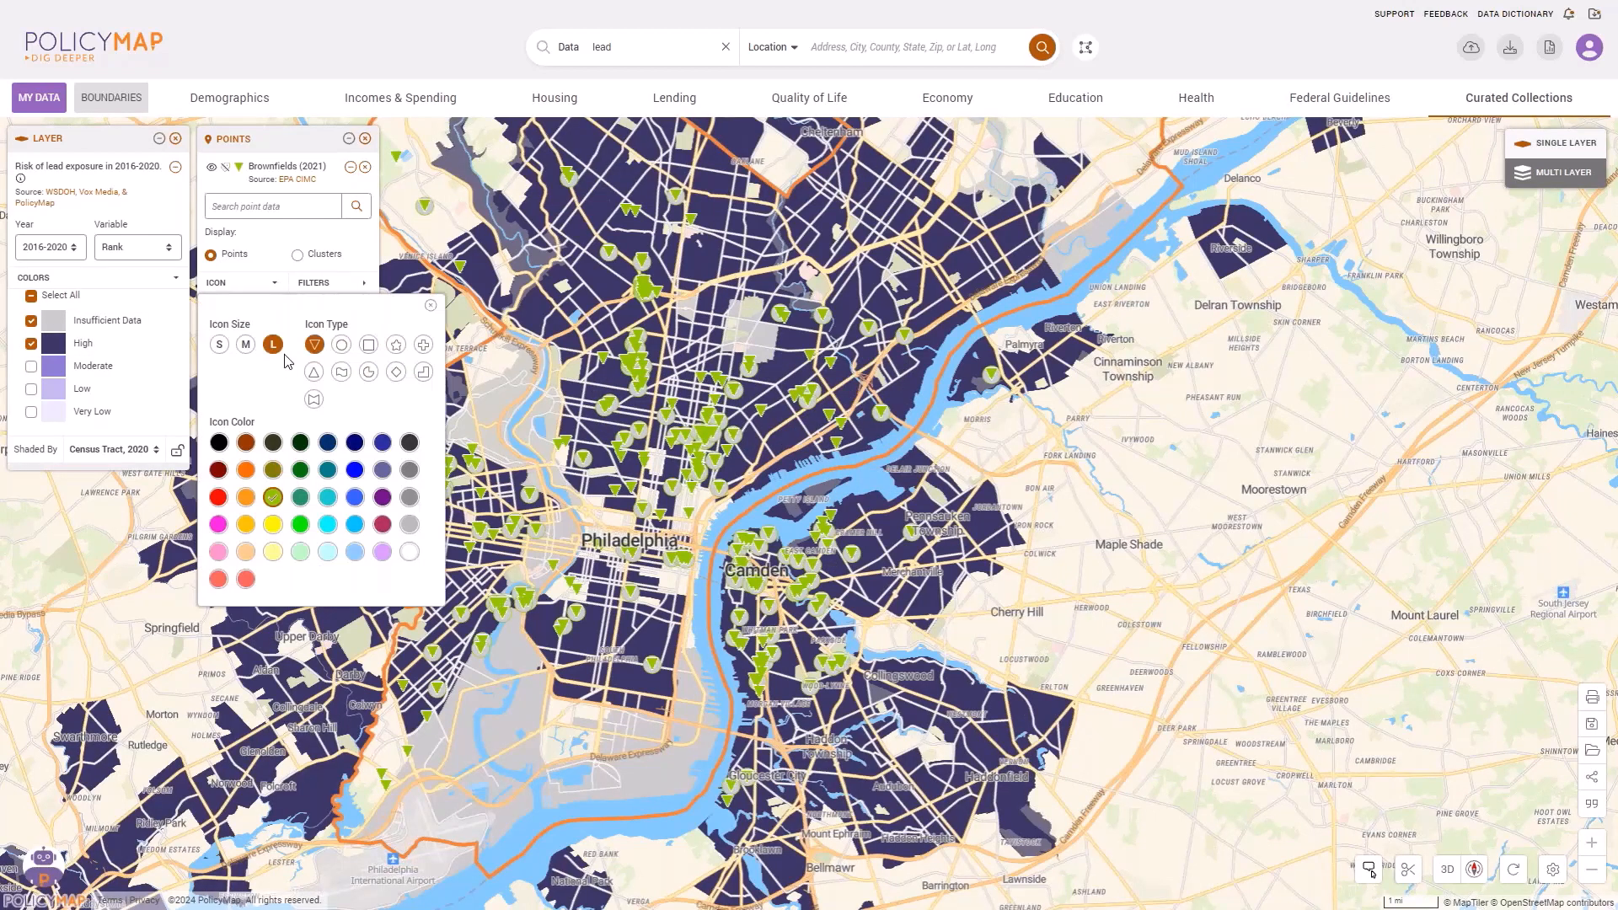
{"action": "left_click", "coordinate": [253, 352]}
{"action": "left_click", "coordinate": [219, 344]}
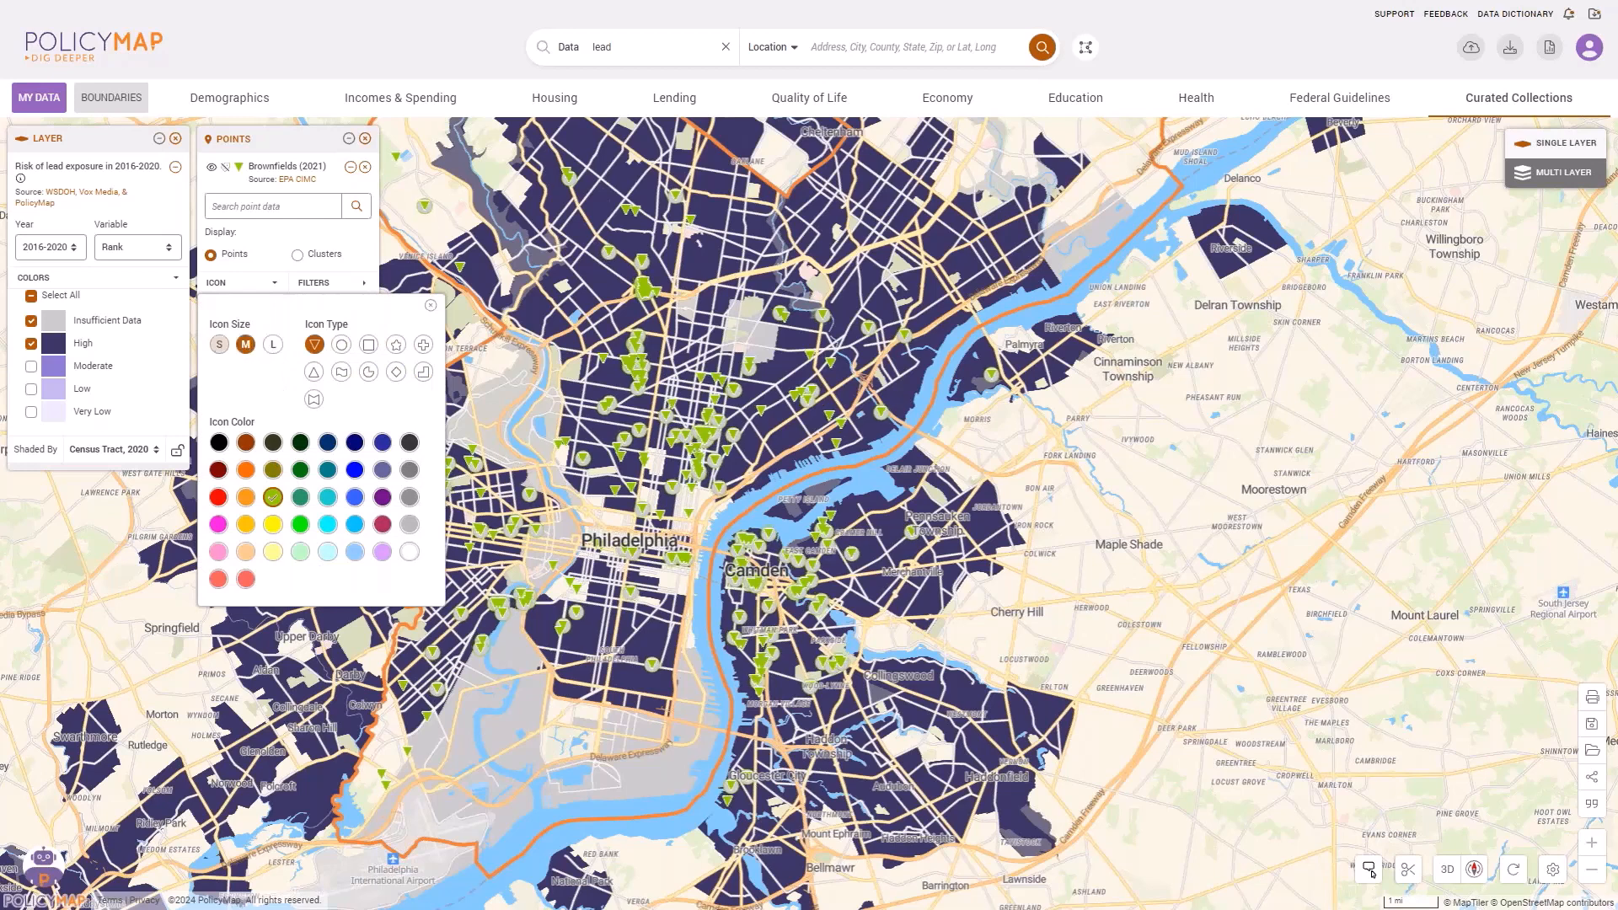
{"action": "left_click", "coordinate": [431, 307]}
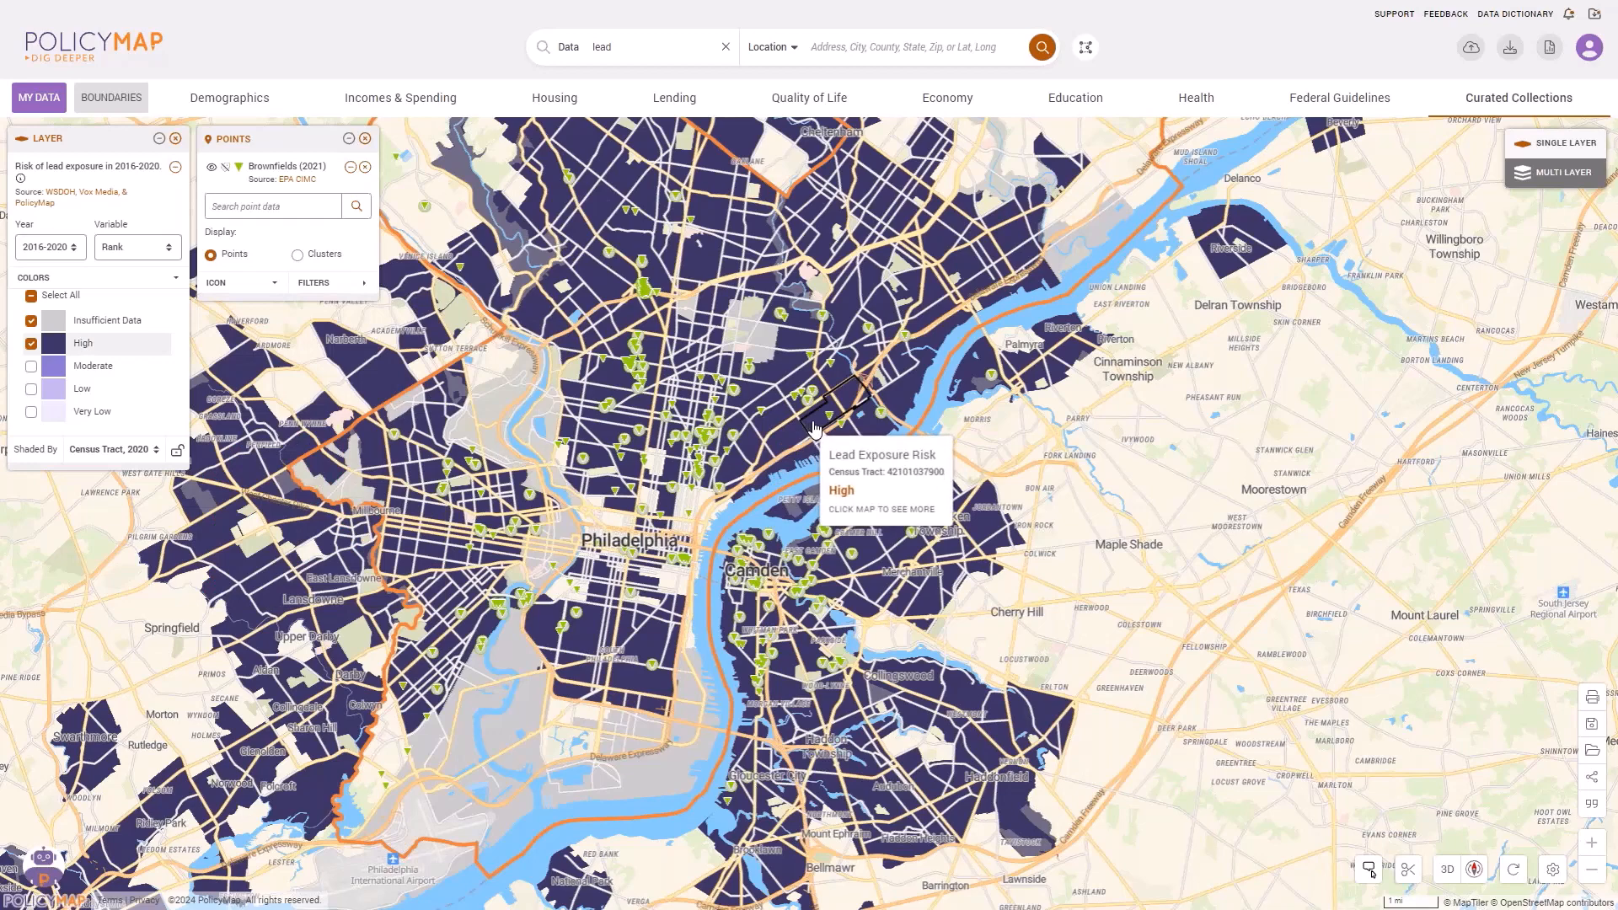
Switch to multi-layer mapping with the layers from the last visit reapplied, and clear all of those layers.
{"action": "scroll", "coordinate": [814, 430], "scroll_direction": "up", "scroll_amount": 2}
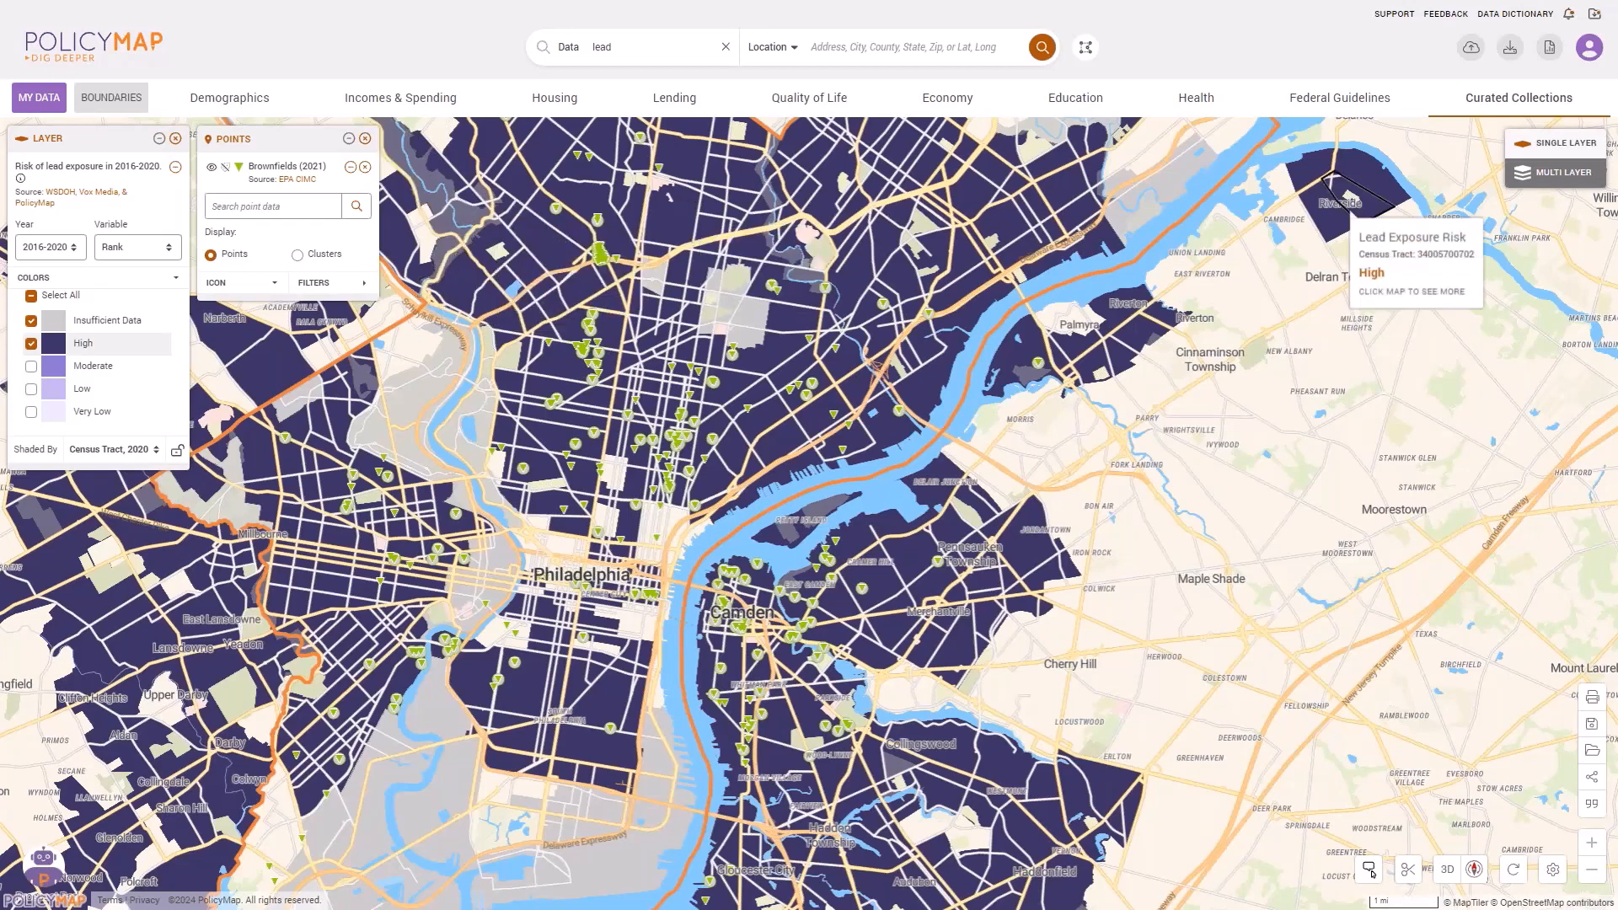
{"action": "left_click", "coordinate": [1561, 174]}
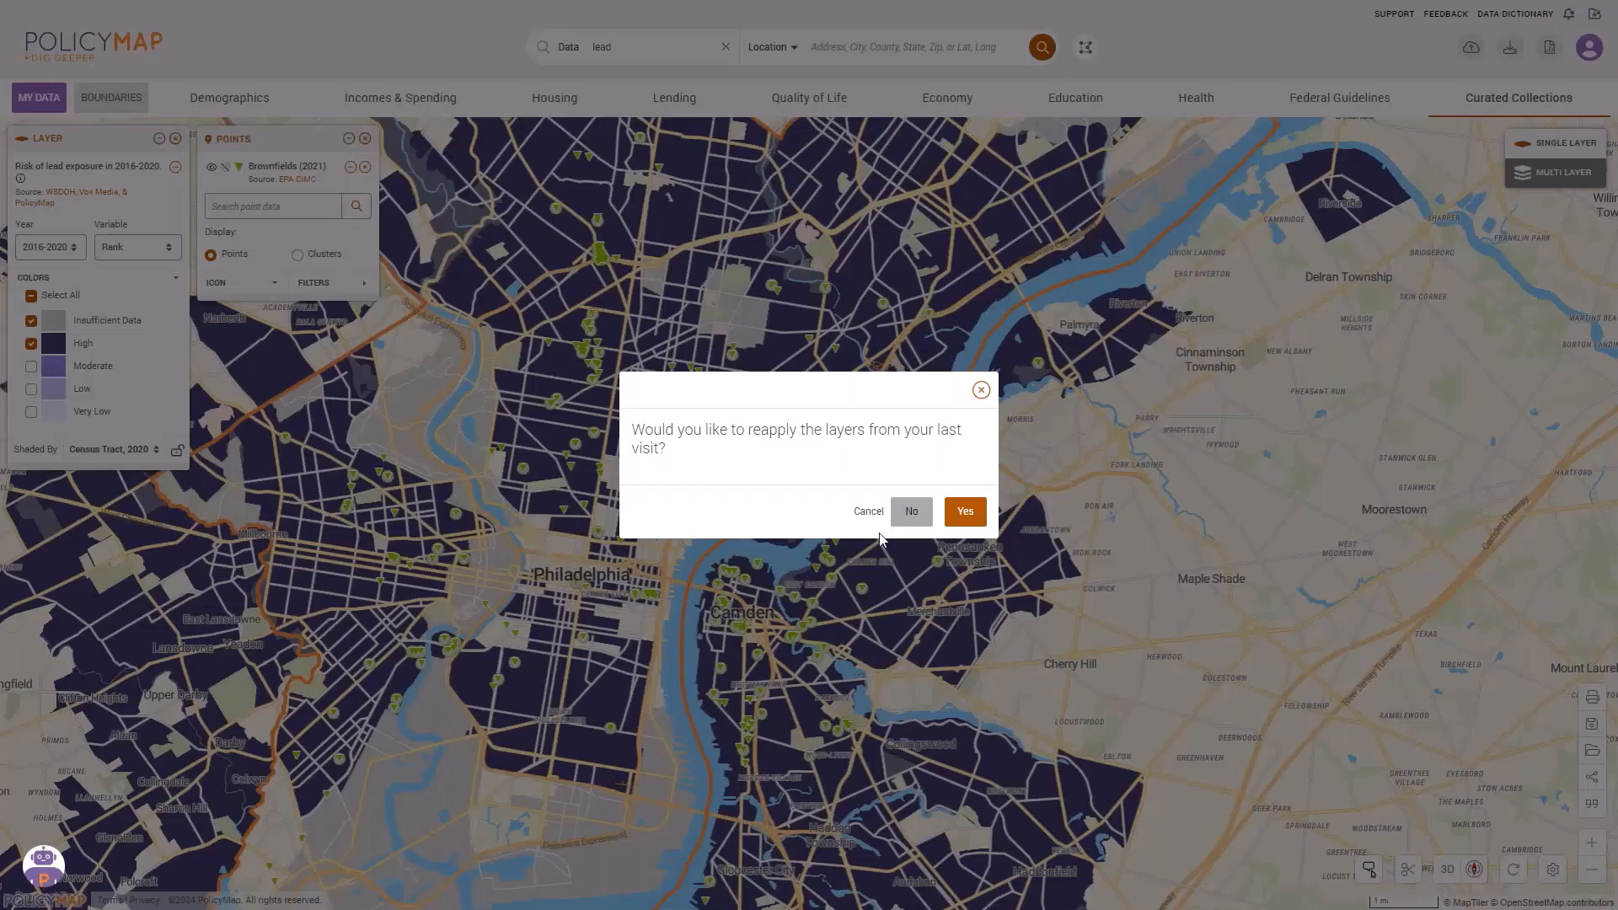
{"action": "left_click", "coordinate": [980, 513]}
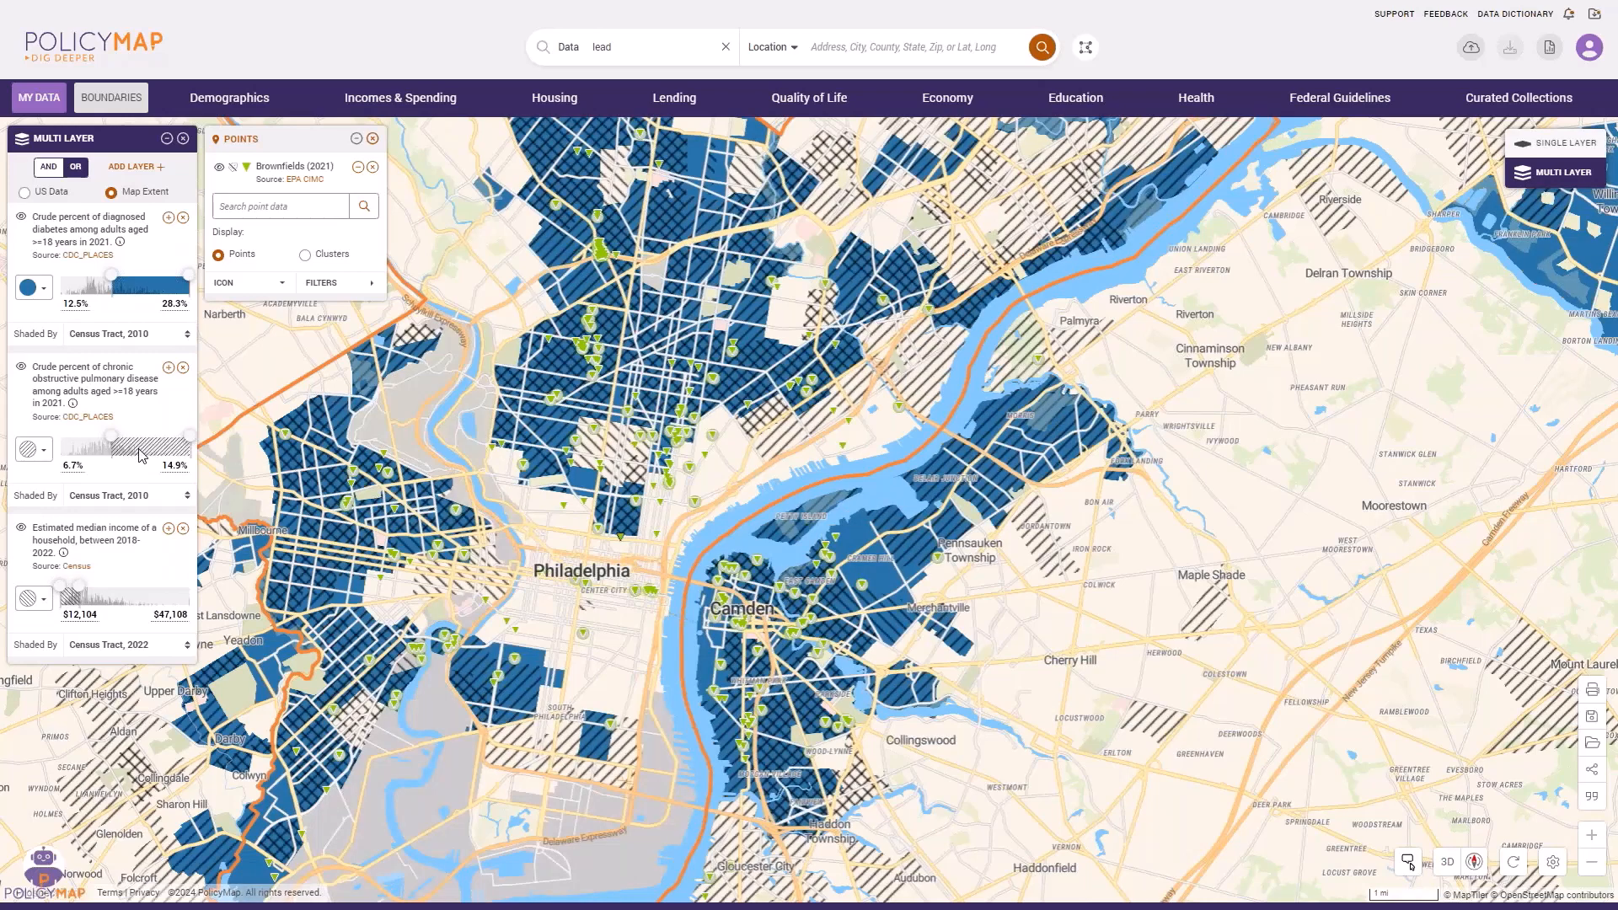
{"action": "left_click", "coordinate": [183, 139]}
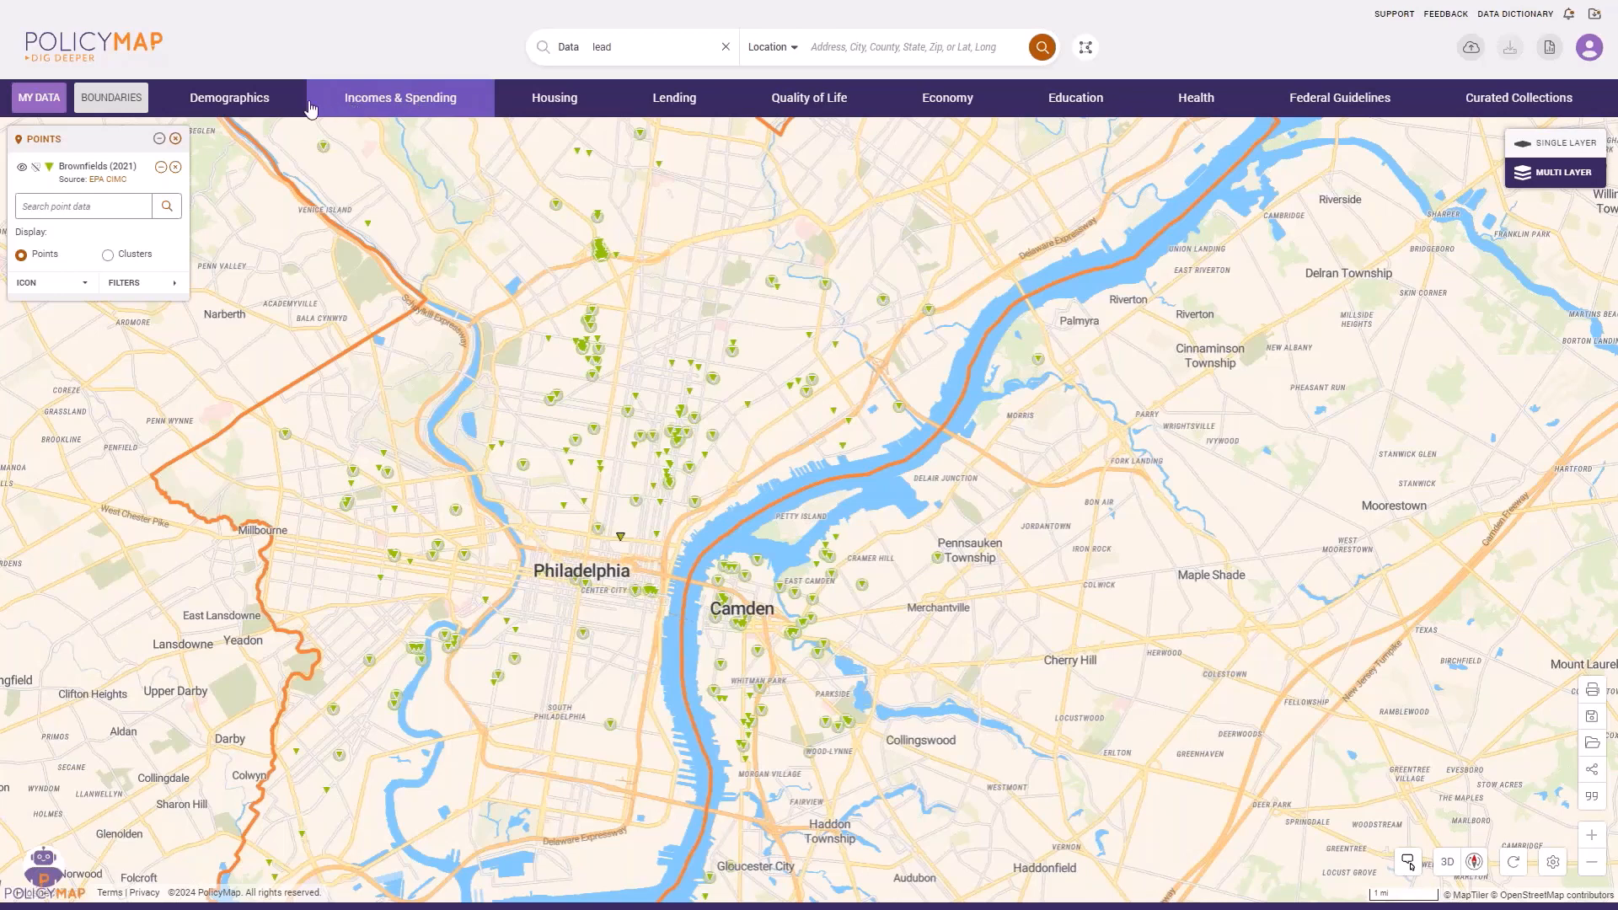
Add the Incomes & Spending poverty layer for Black or African American people to the multi-layer map.
{"action": "left_click", "coordinate": [367, 106]}
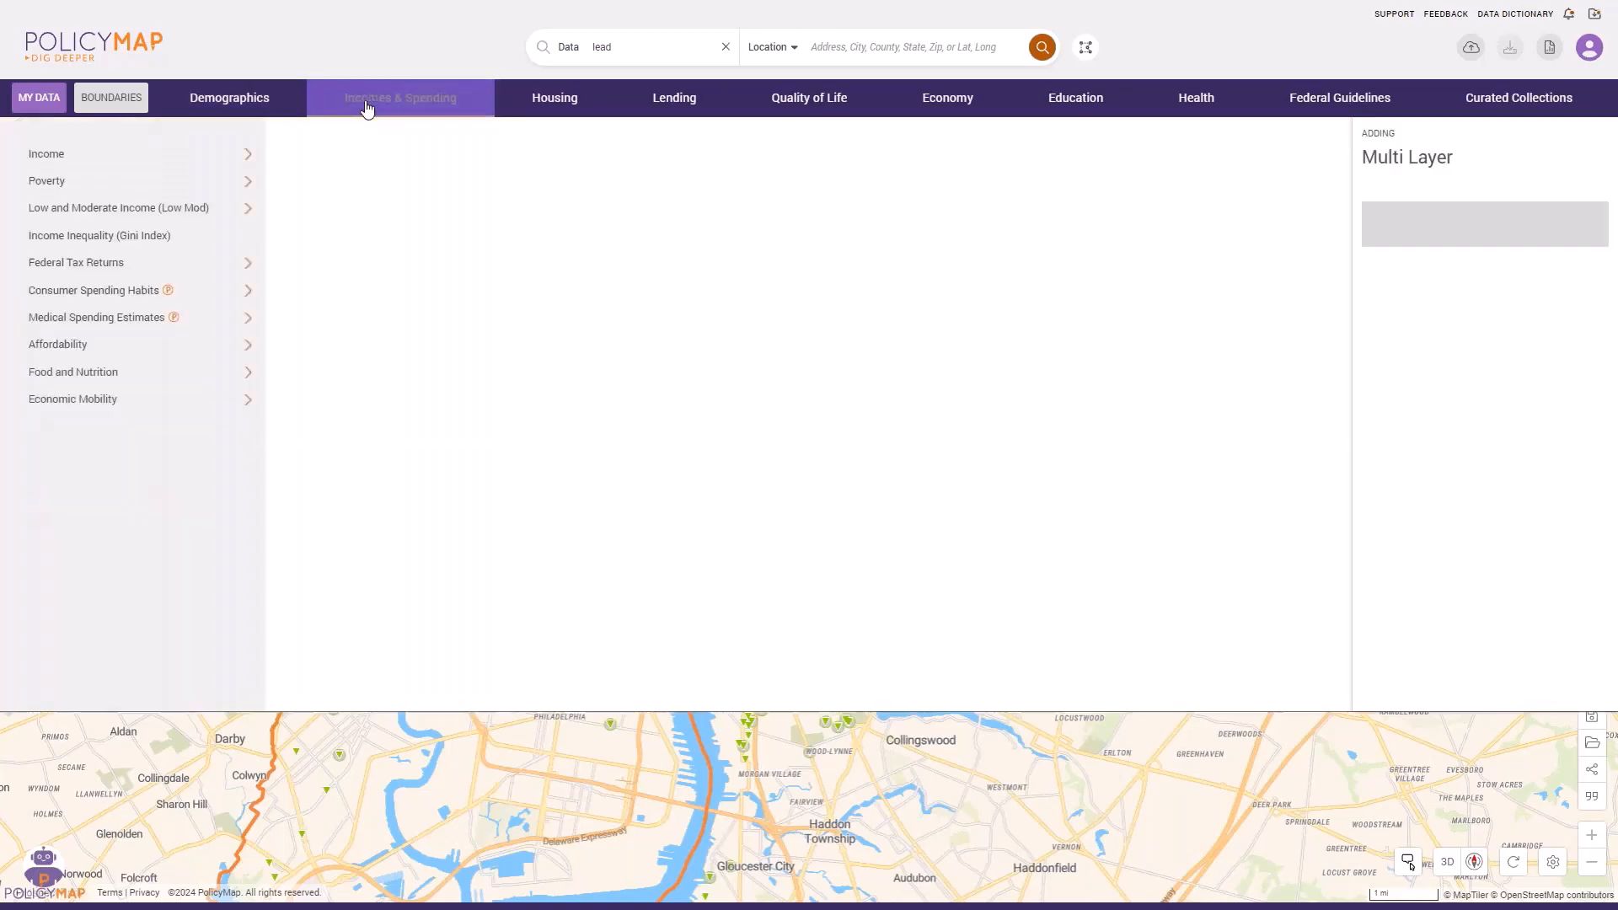
{"action": "left_click", "coordinate": [157, 191]}
{"action": "left_click", "coordinate": [380, 186]}
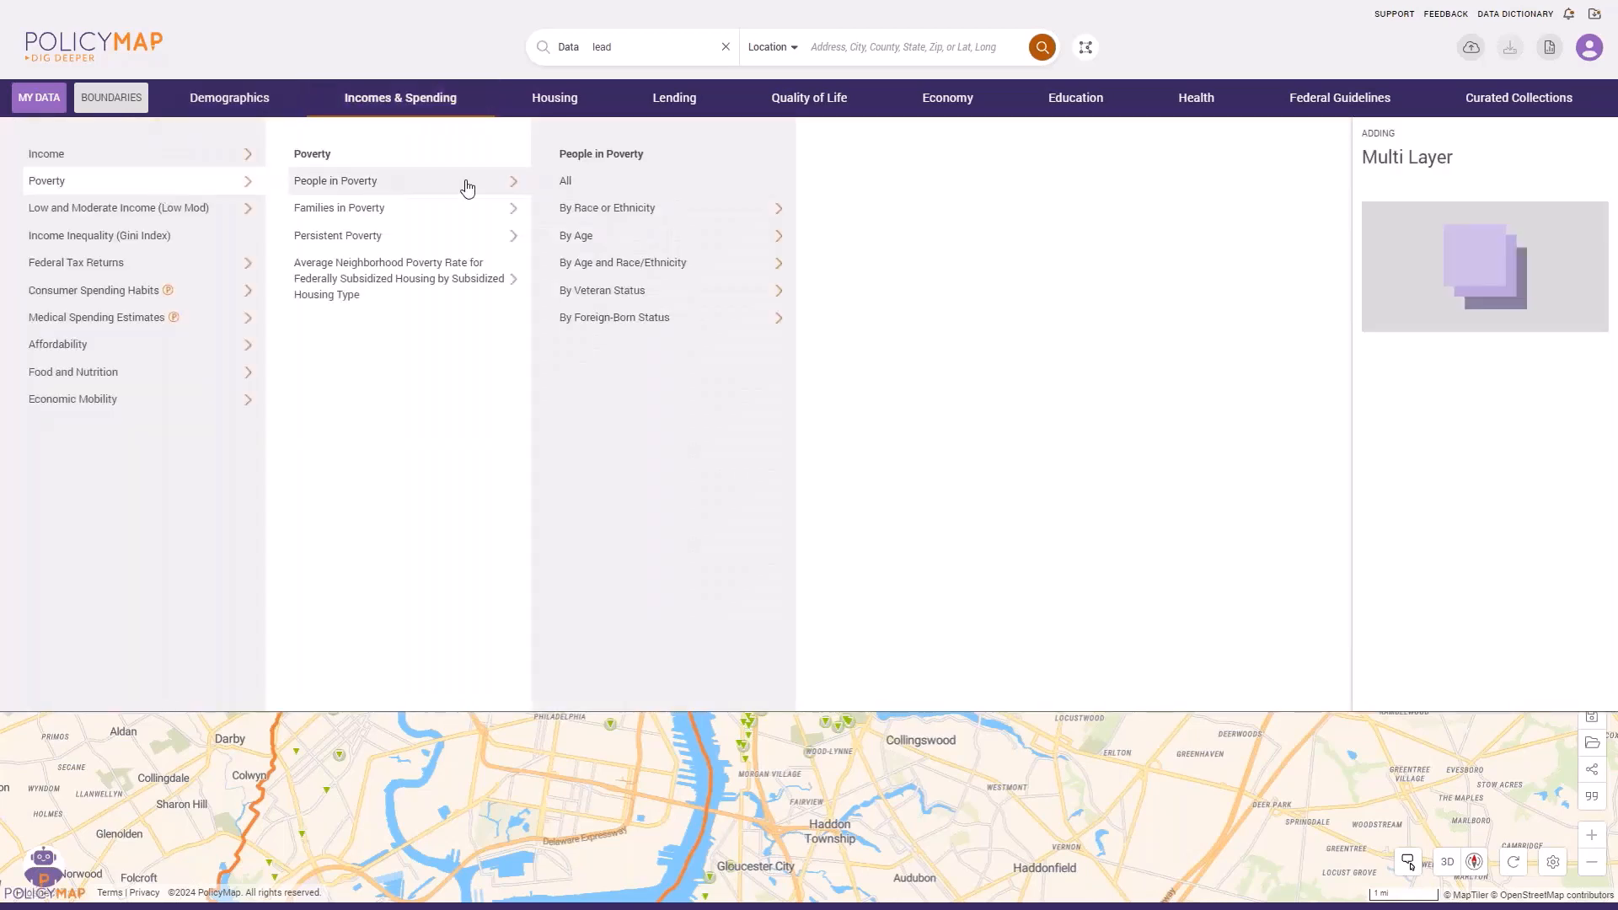
{"action": "left_click", "coordinate": [590, 210]}
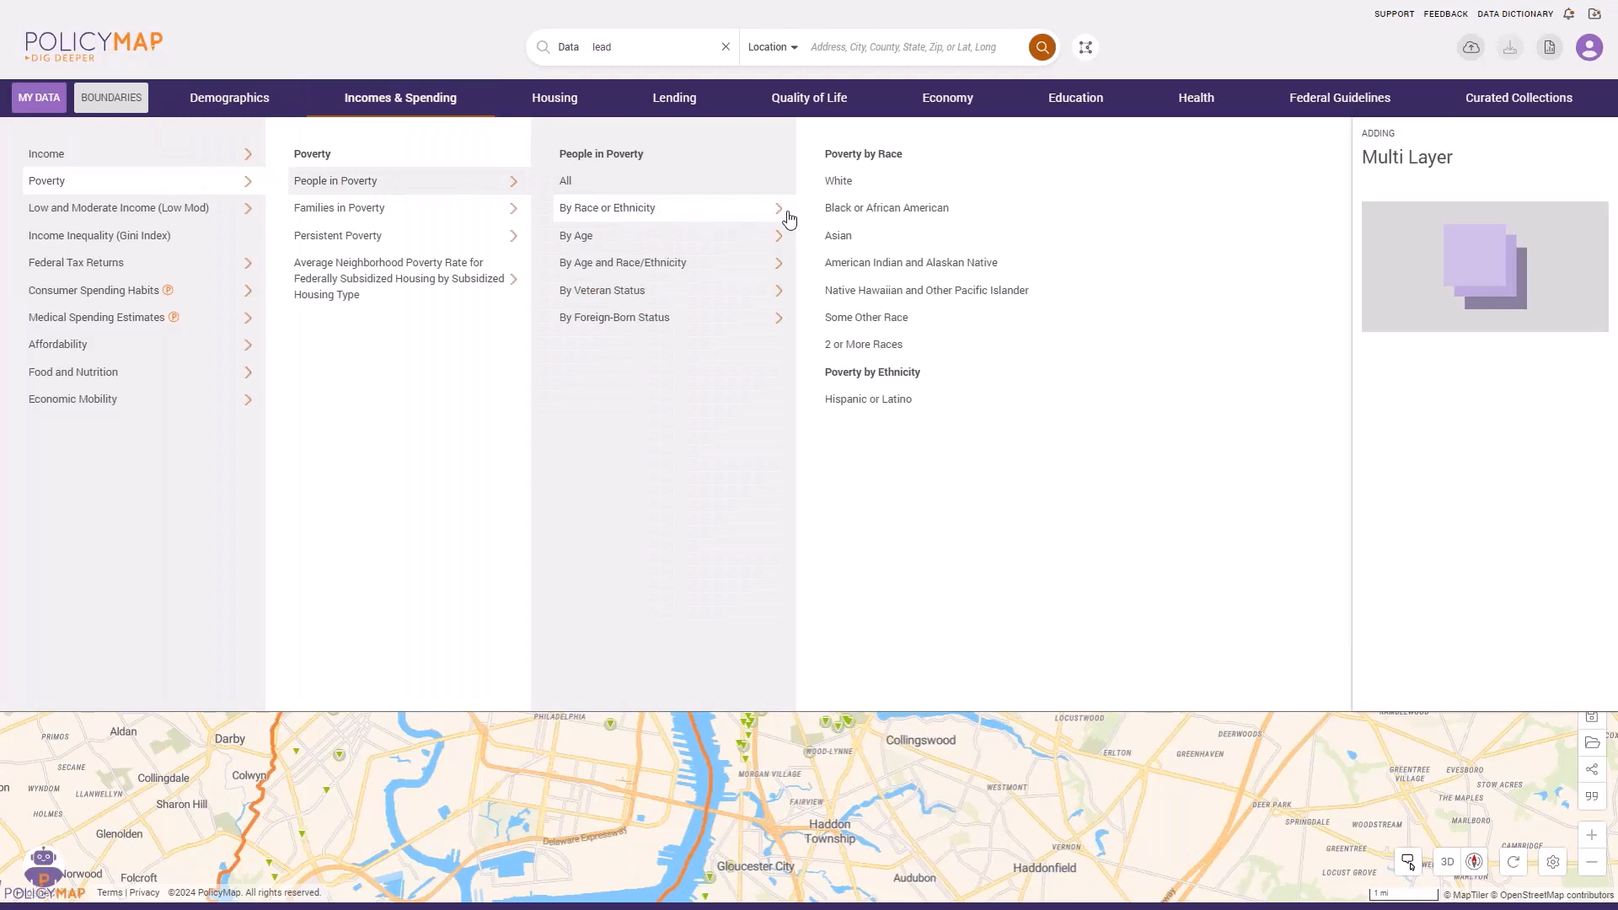
{"action": "left_click", "coordinate": [908, 217]}
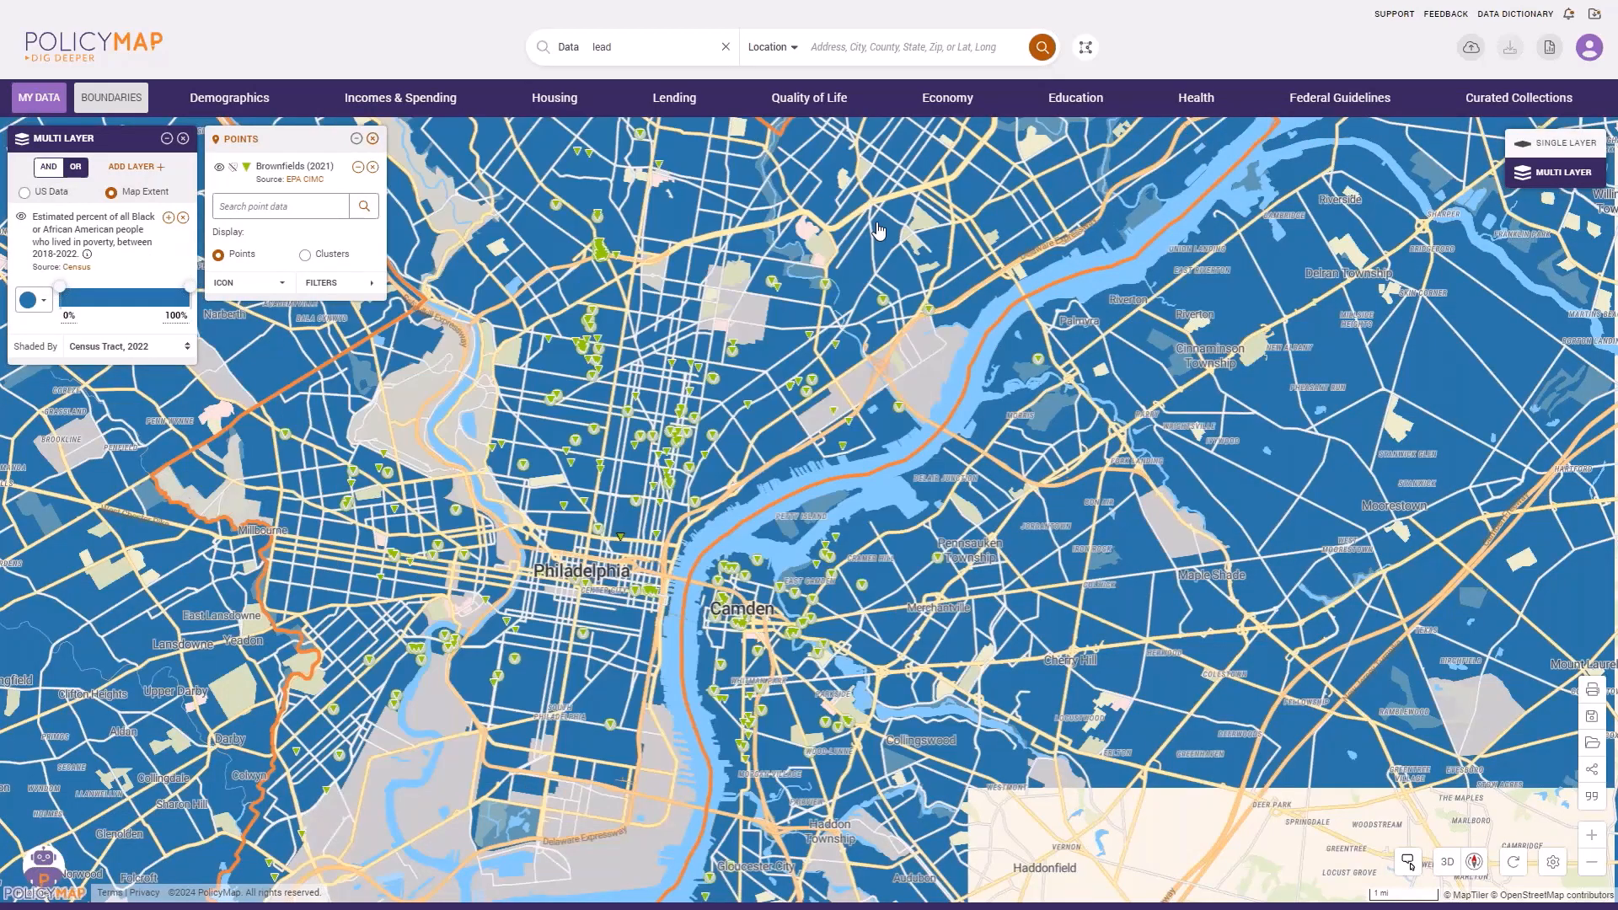
Raise the poverty layer's minimum to 42% so only tracts from 42% to 100% are shaded around Philadelphia and Camden.
{"action": "left_click_drag", "start_coordinate": [862, 584], "coordinate": [1006, 526]}
{"action": "left_click_drag", "start_coordinate": [60, 288], "coordinate": [117, 297]}
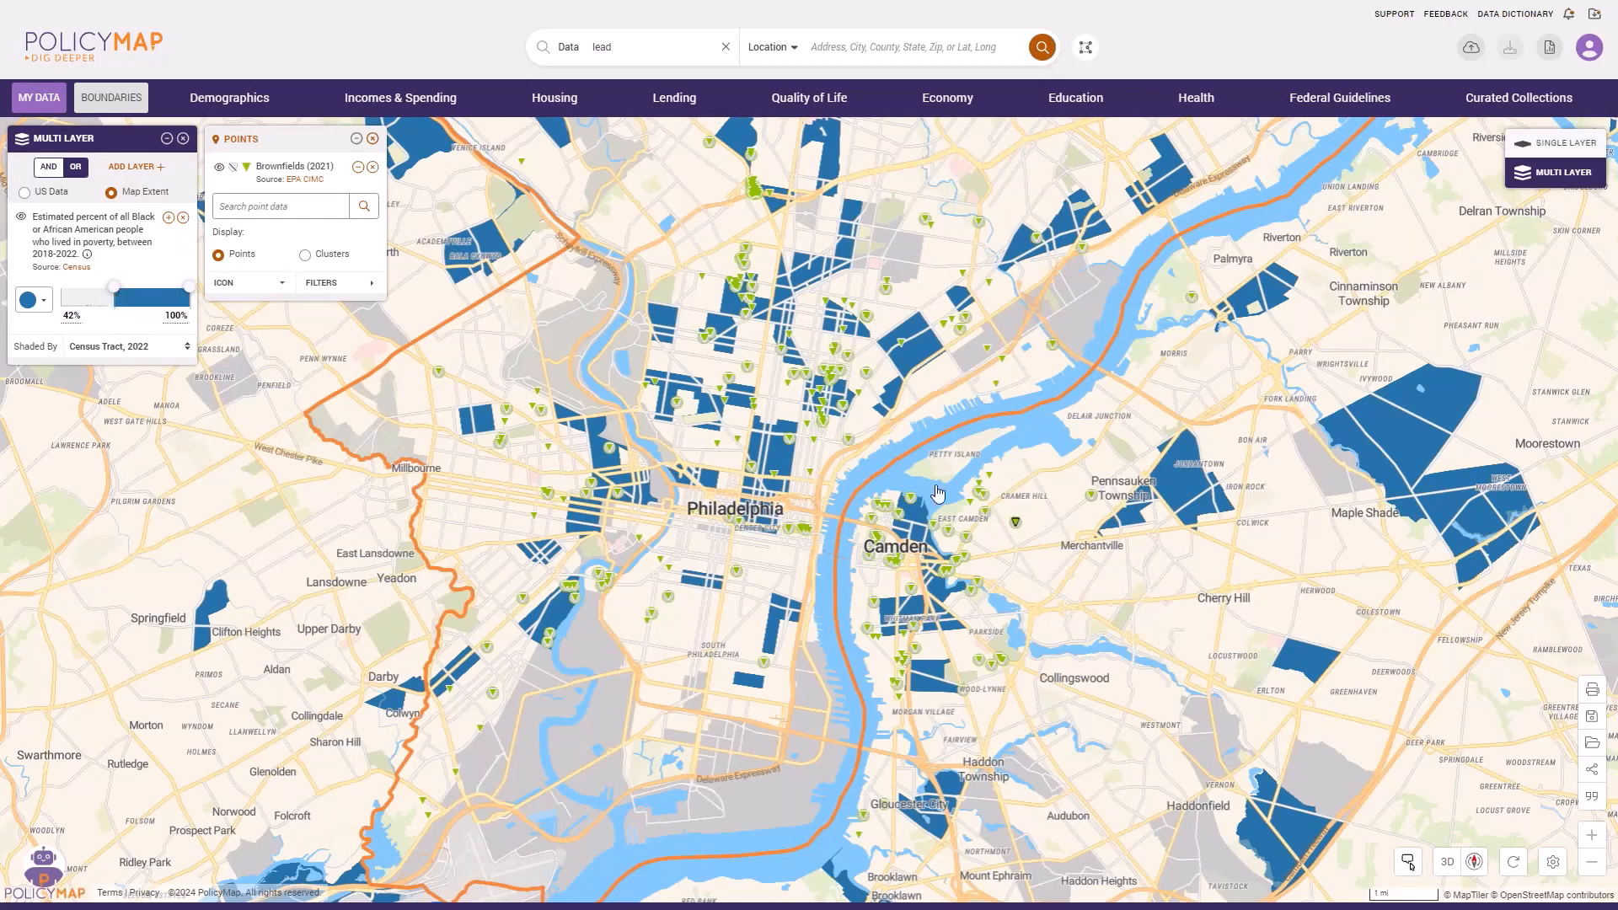
{"action": "scroll", "coordinate": [923, 506], "scroll_direction": "up", "scroll_amount": 4}
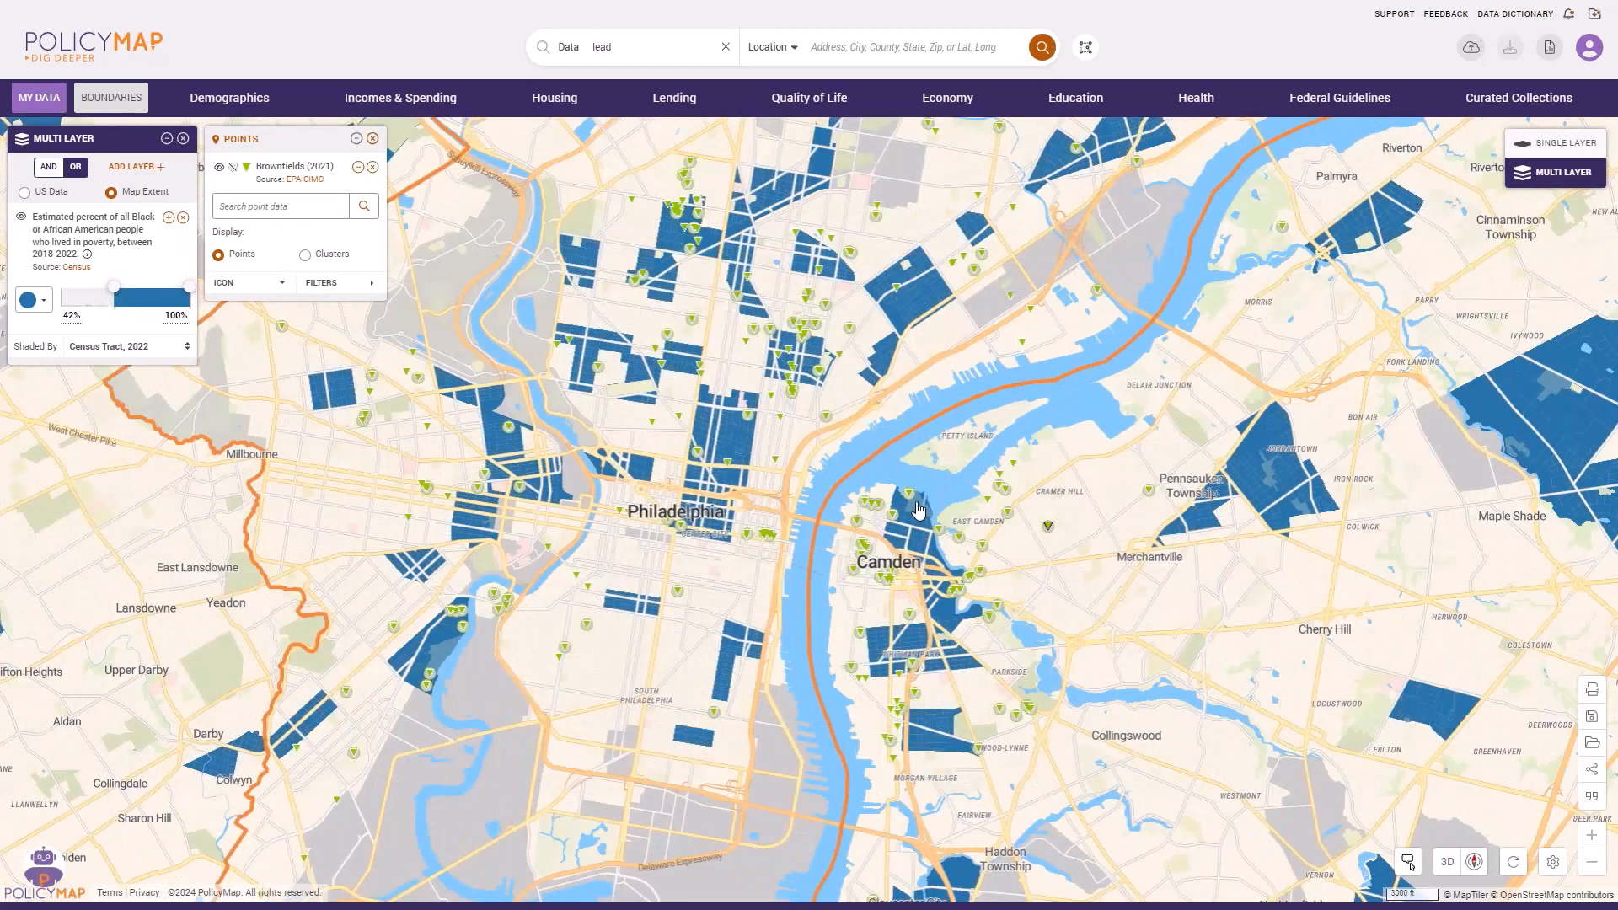
{"action": "left_click_drag", "start_coordinate": [765, 503], "coordinate": [885, 573]}
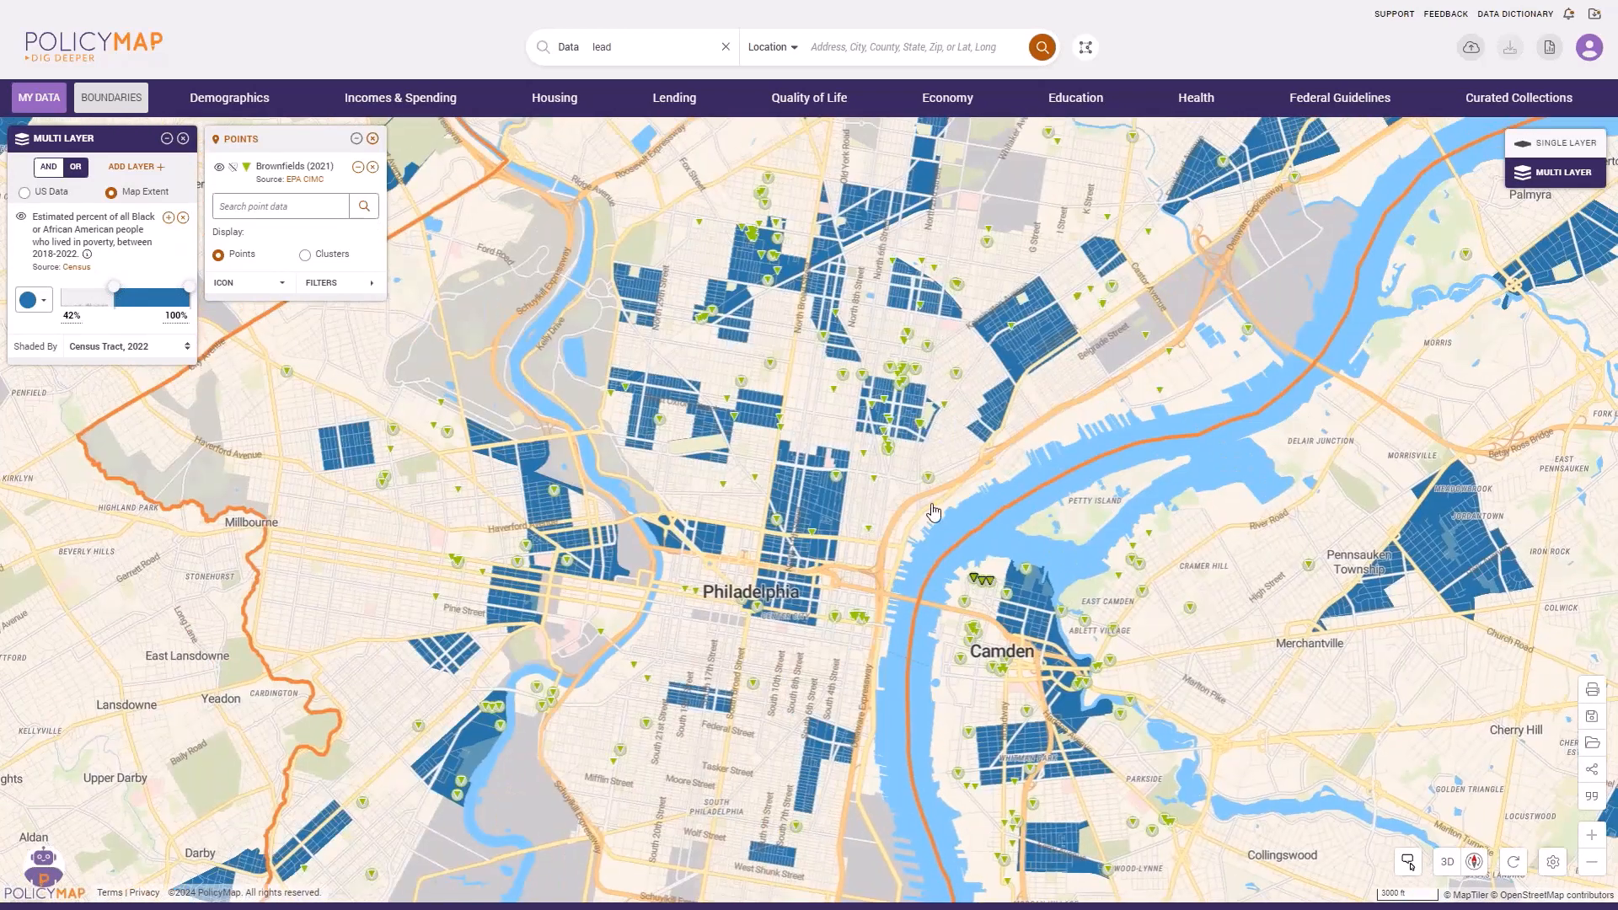
Search the data for "hol", overlay the Home Owners' Loan Corporation Risk Maps (1935-1940) on the poverty tracts, and remove the overlay after comparing.
{"action": "left_click", "coordinate": [726, 48]}
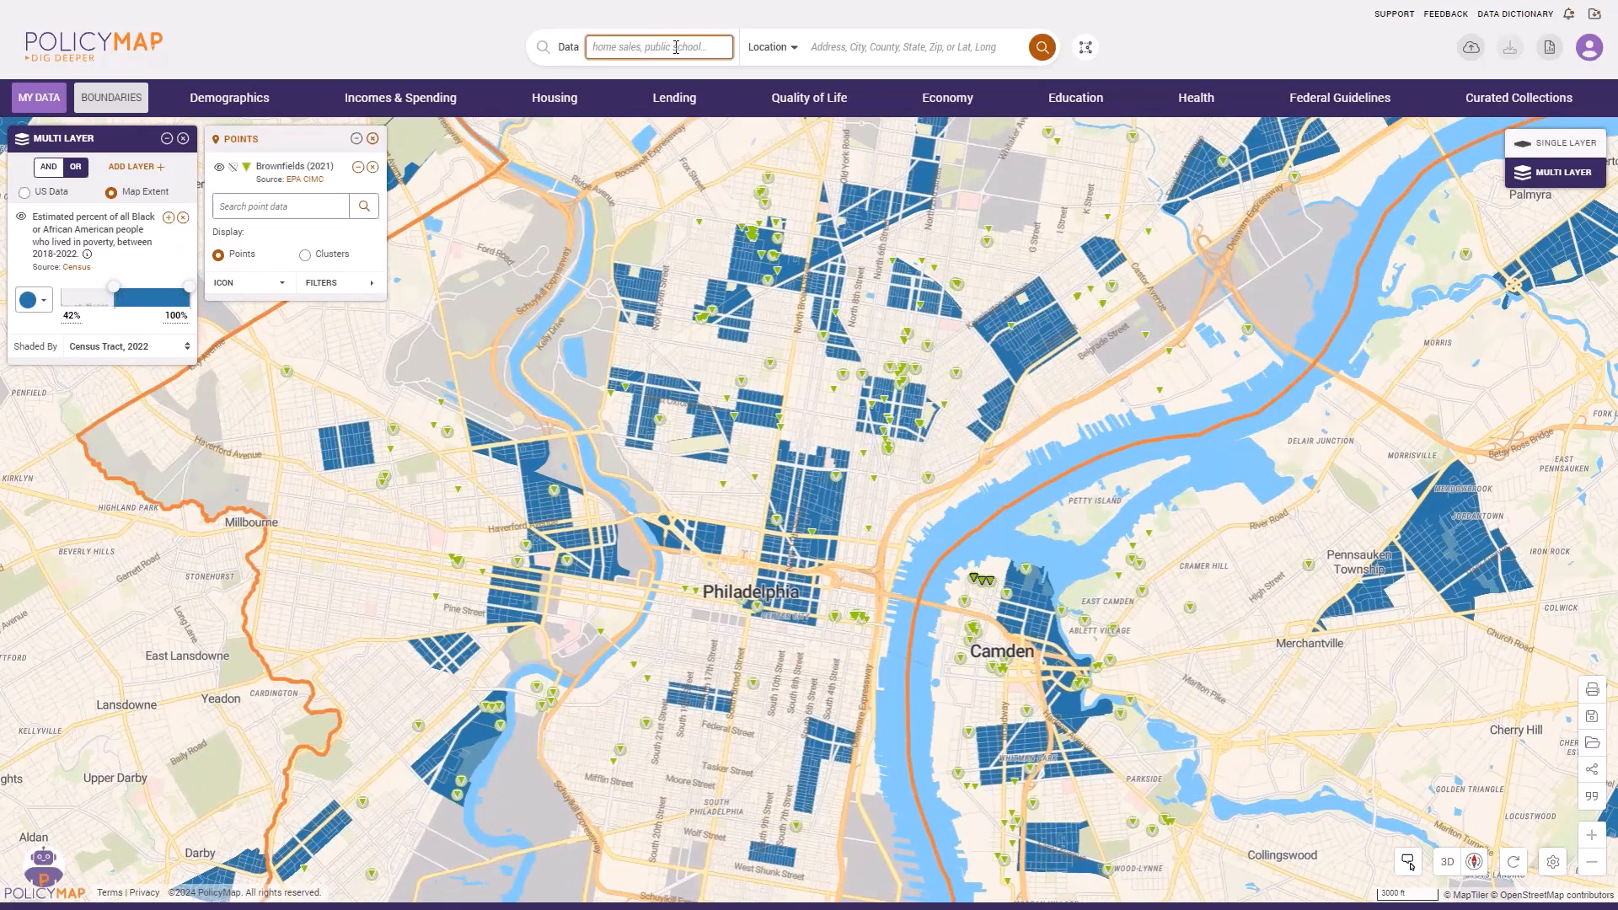
{"action": "type", "text": "hol"}
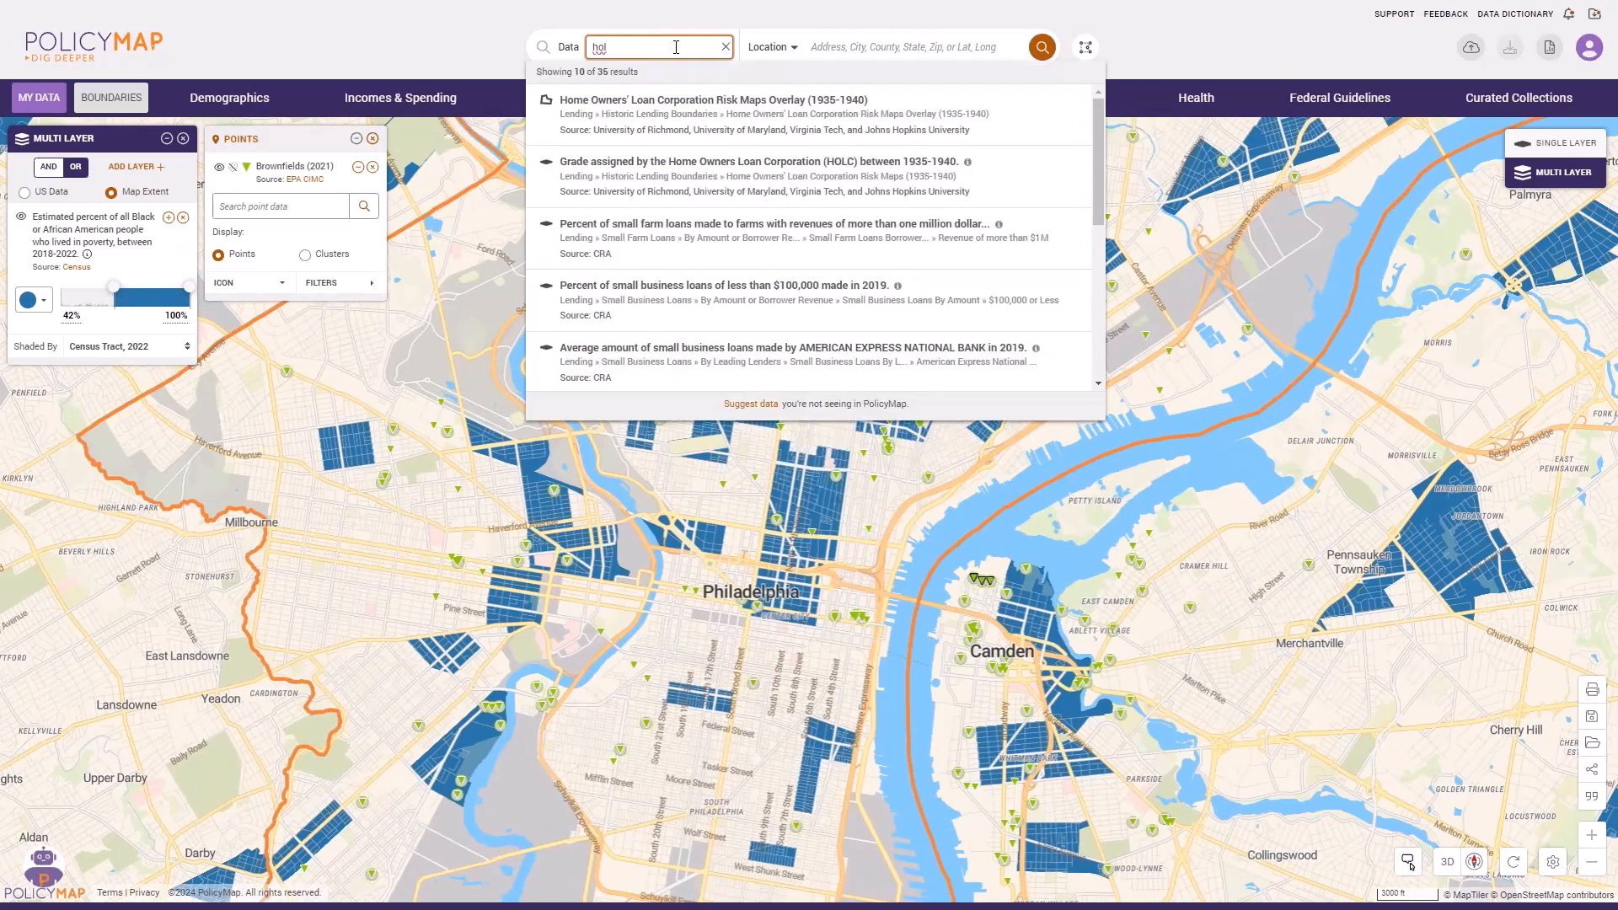
{"action": "left_click", "coordinate": [730, 124]}
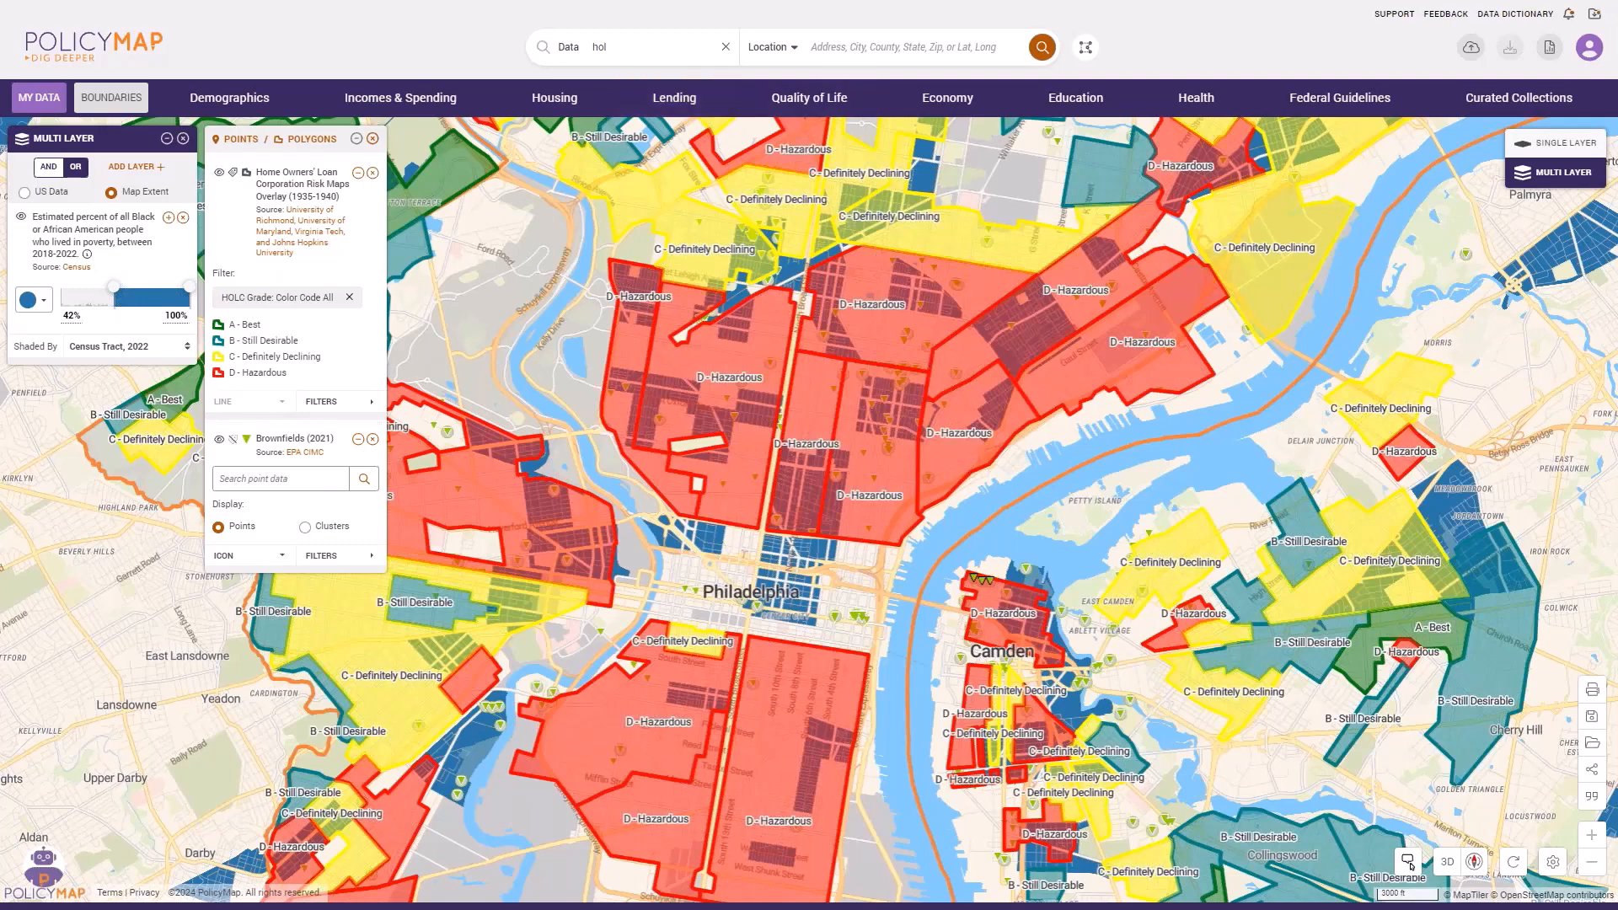
{"action": "scroll", "coordinate": [935, 382], "scroll_direction": "up", "scroll_amount": 3}
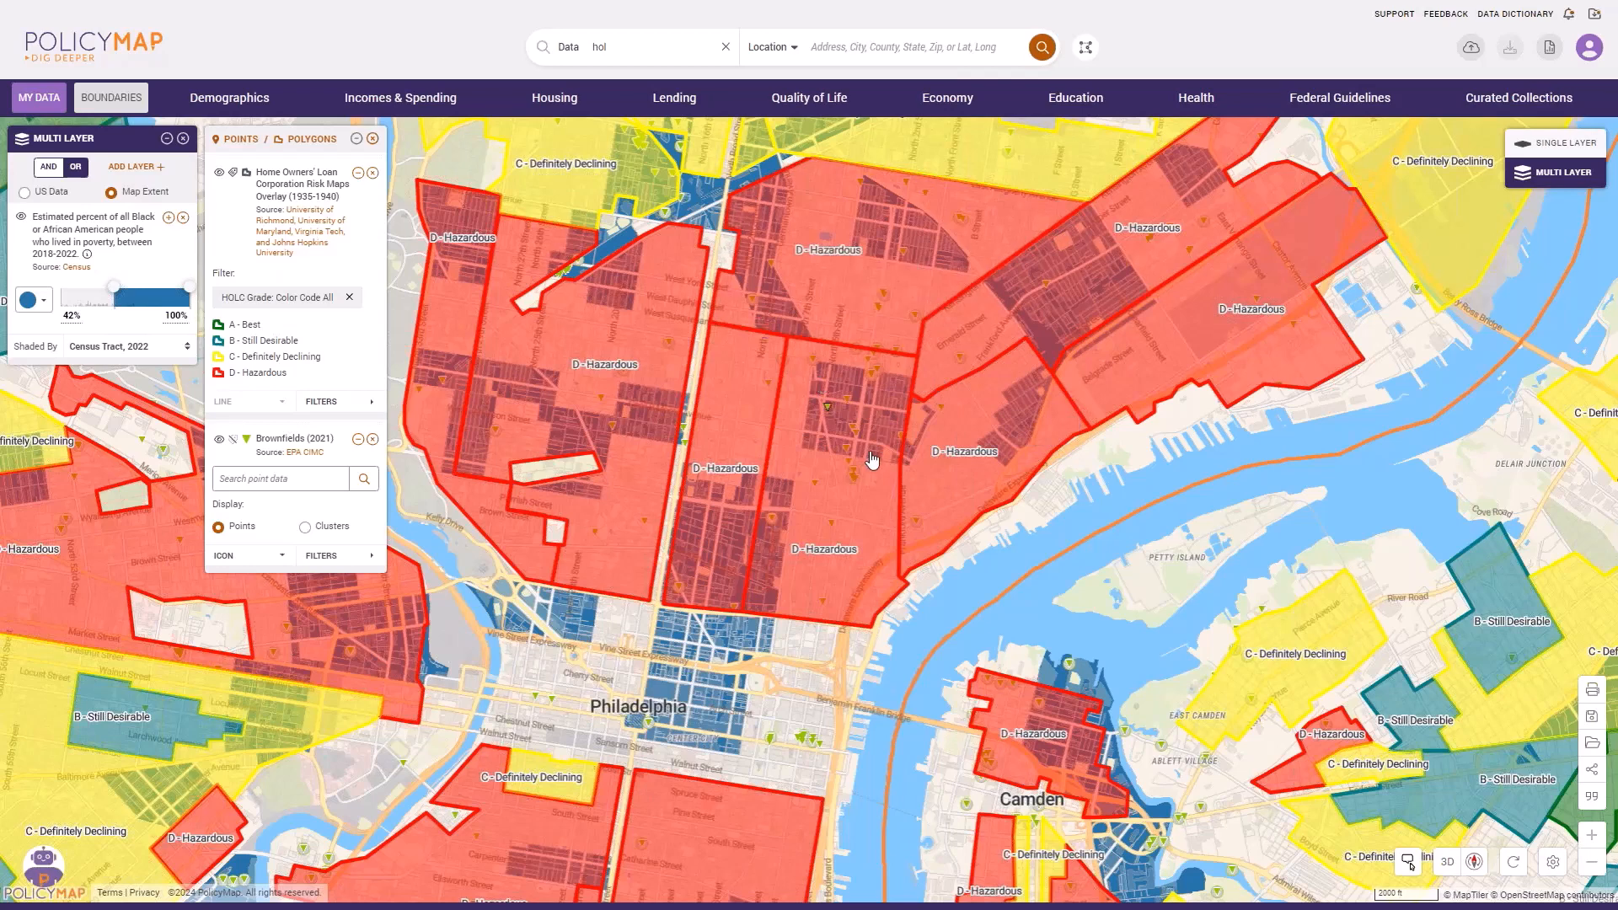
{"action": "scroll", "coordinate": [873, 459], "scroll_direction": "down", "scroll_amount": 2}
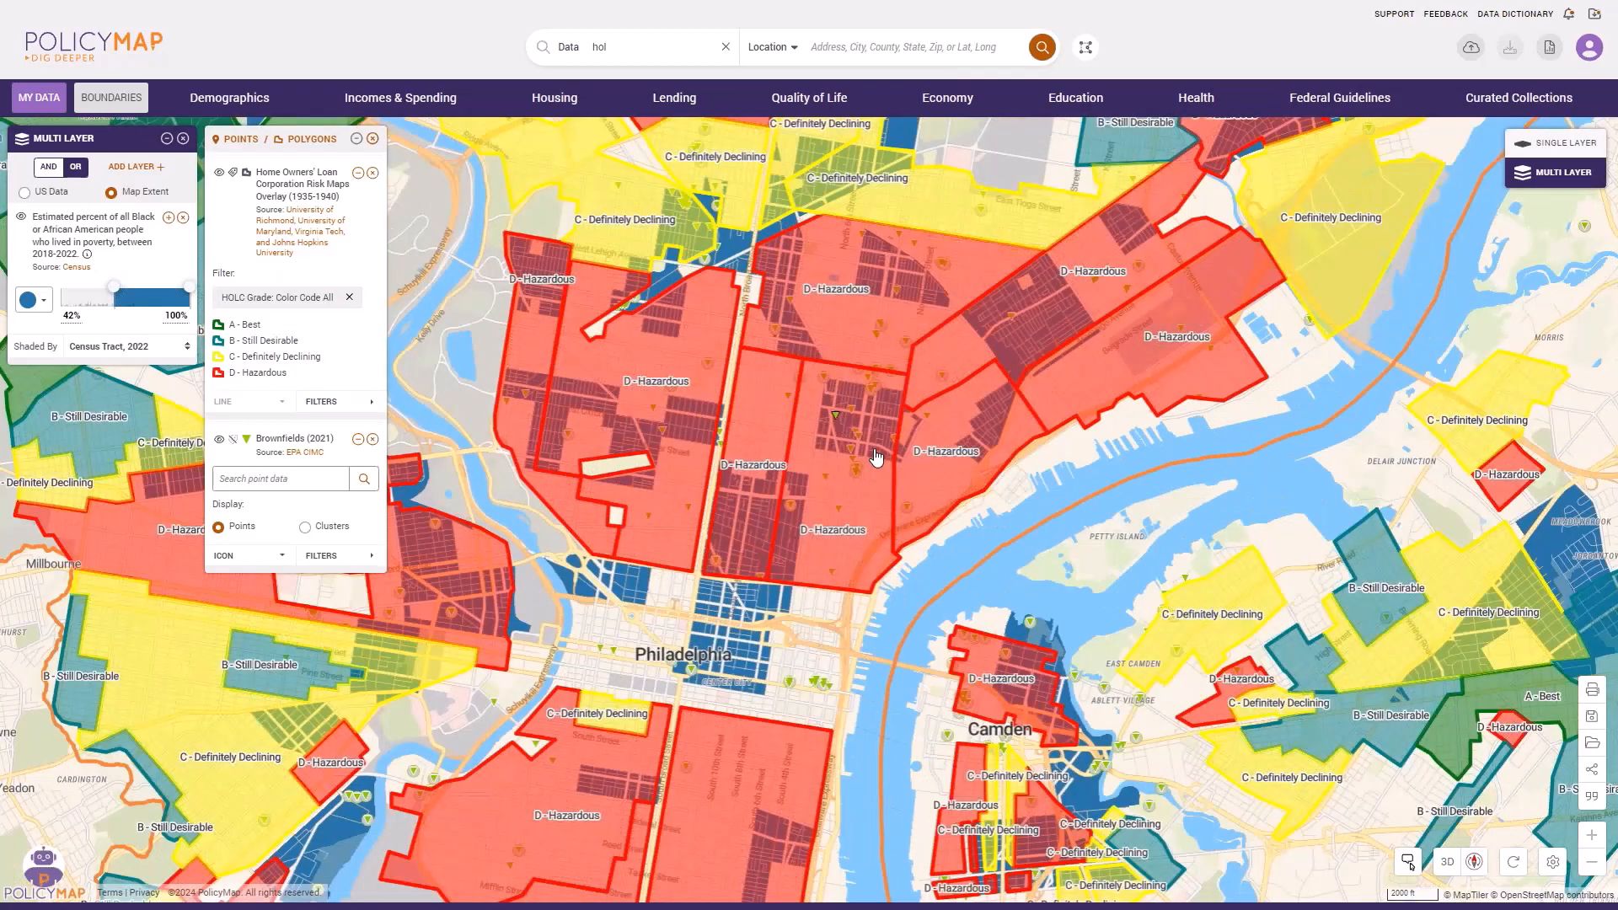
{"action": "left_click", "coordinate": [373, 175]}
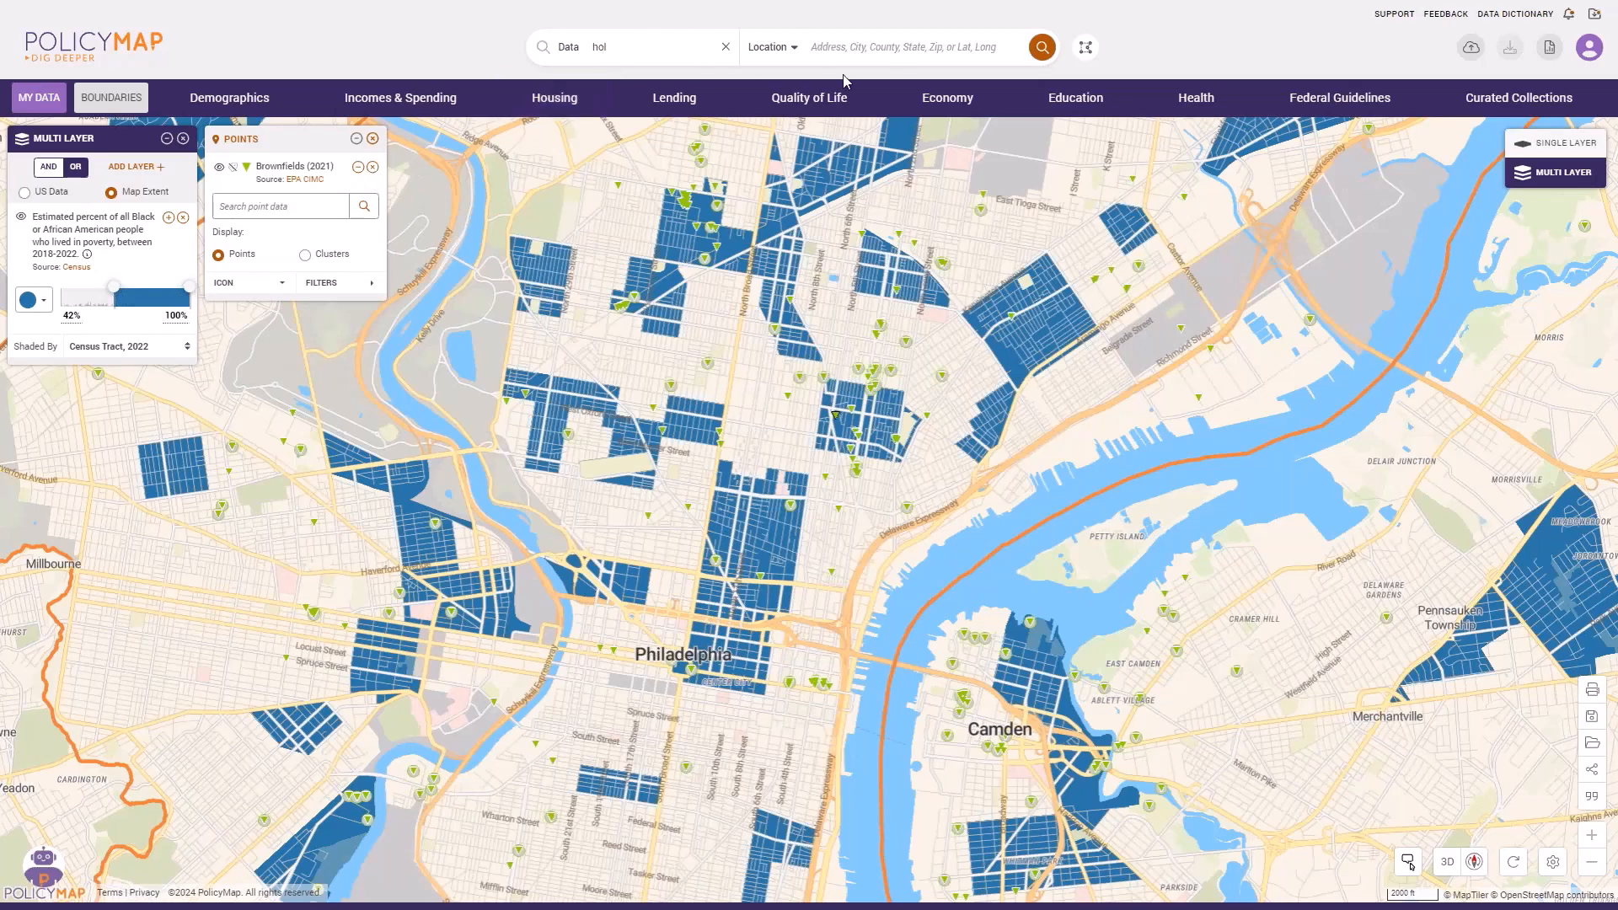
Add the Overall Social Vulnerability layer from the Environment and Disaster Risk data and show only its High category.
{"action": "left_click", "coordinate": [830, 98]}
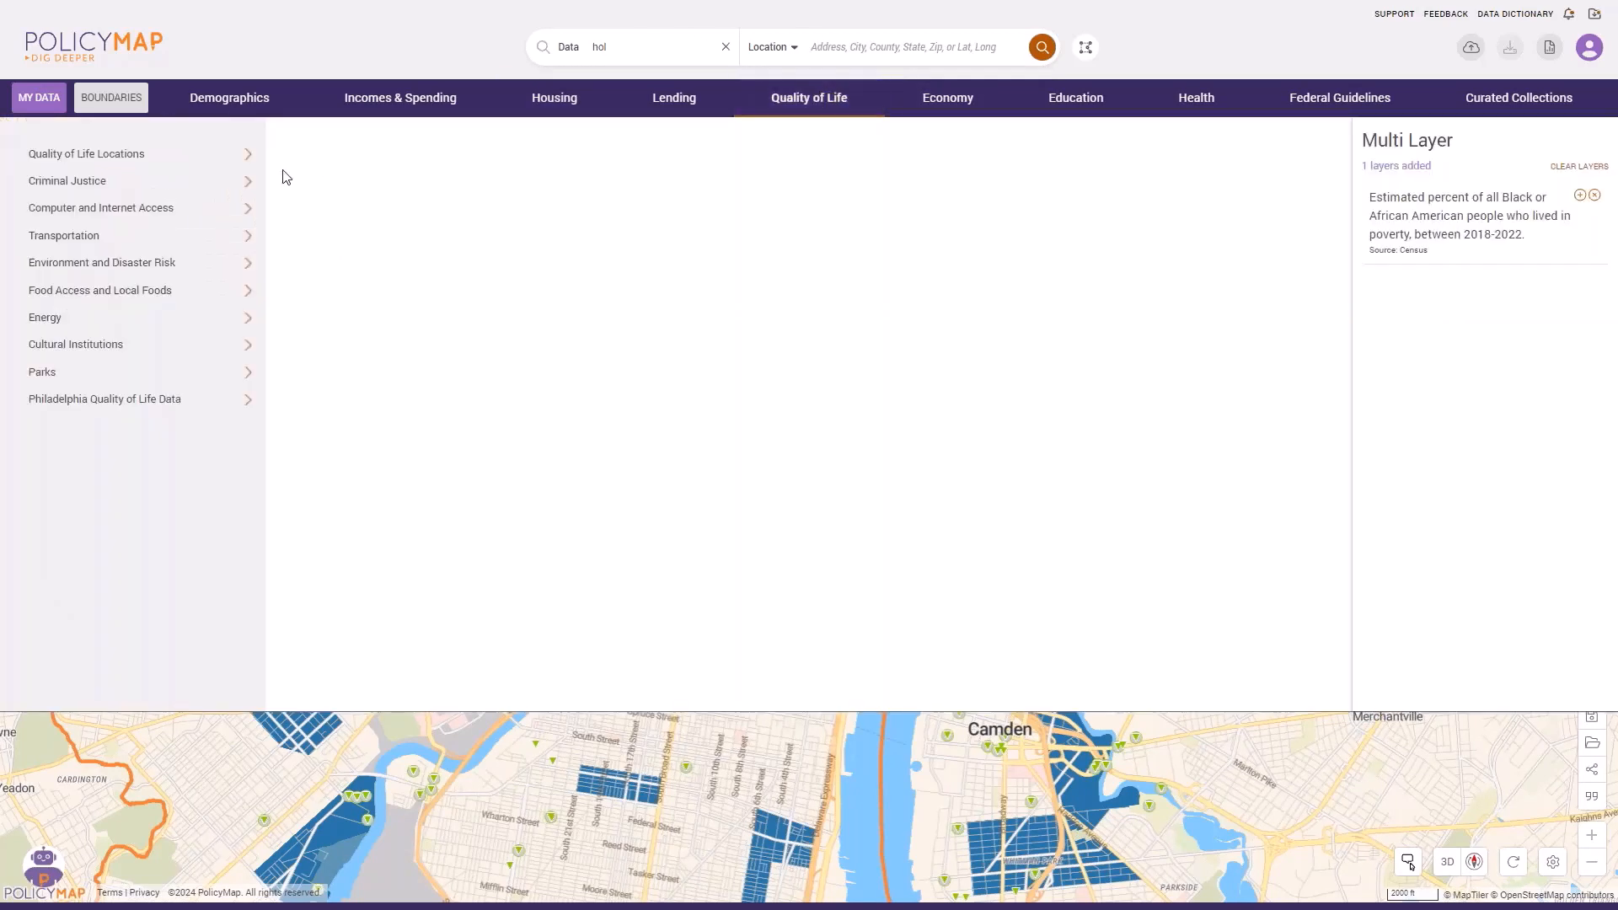
{"action": "left_click", "coordinate": [152, 264]}
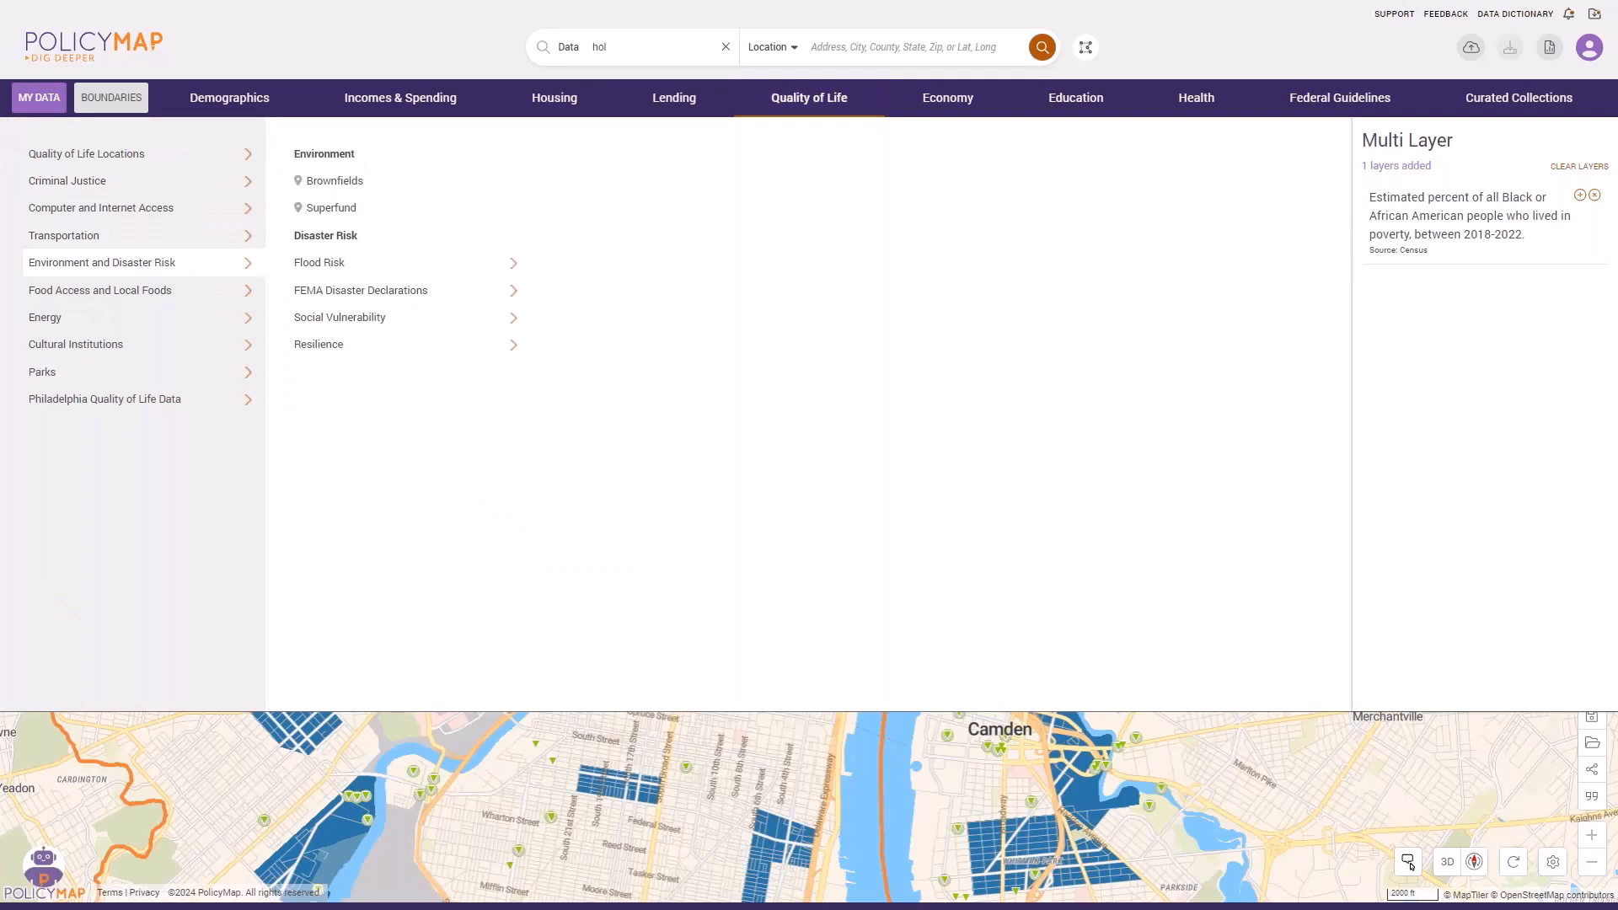
{"action": "left_click", "coordinate": [325, 268]}
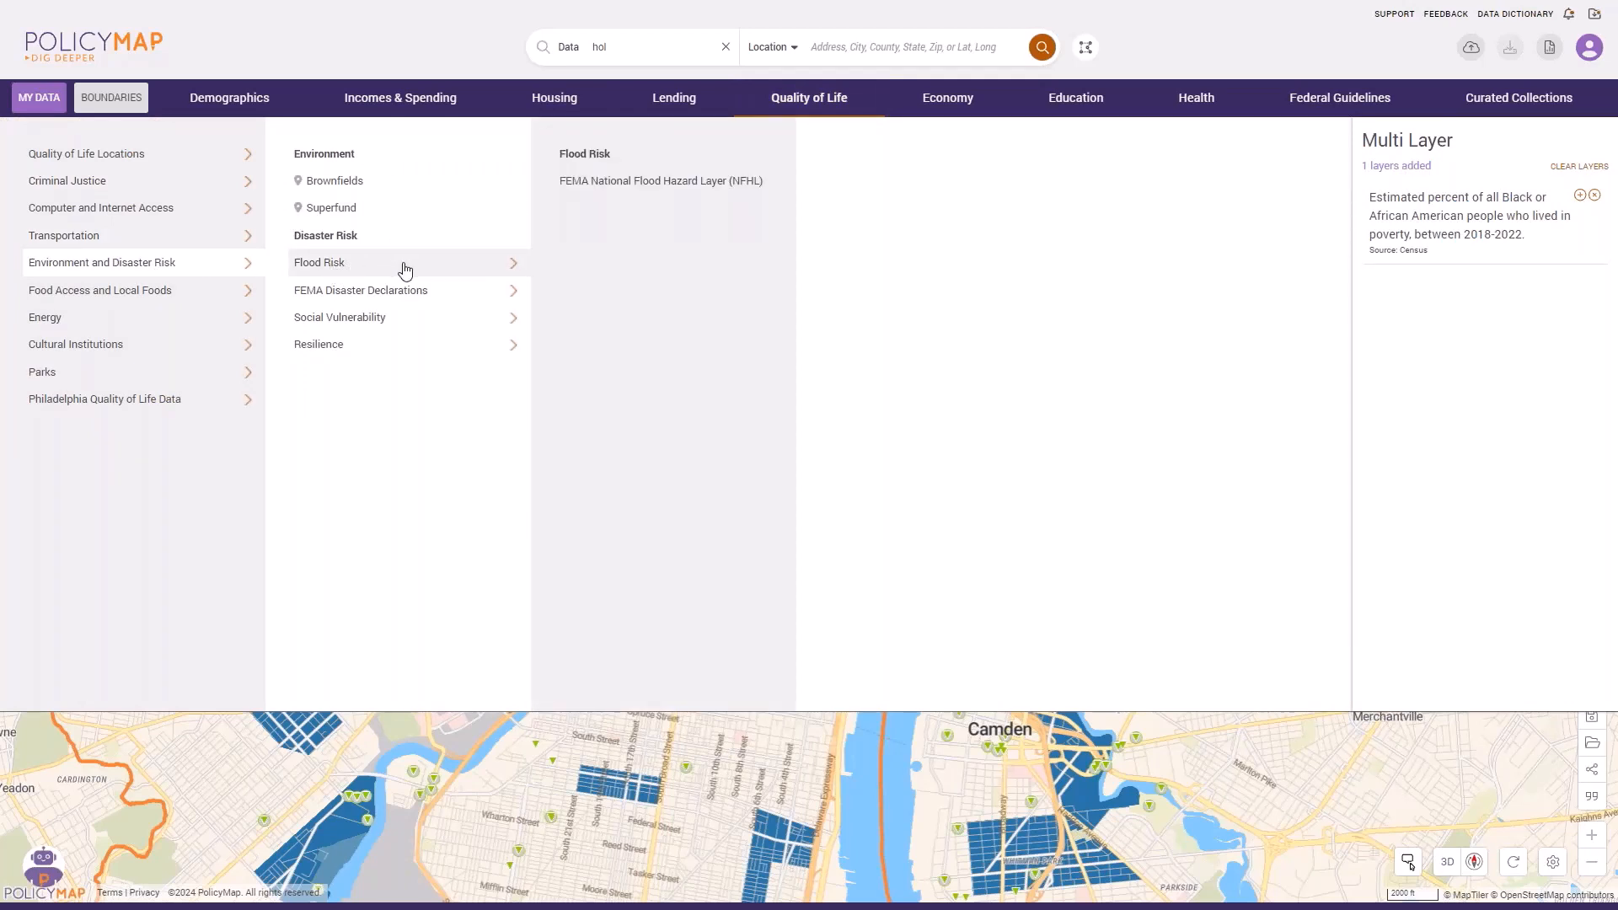
{"action": "left_click", "coordinate": [435, 318]}
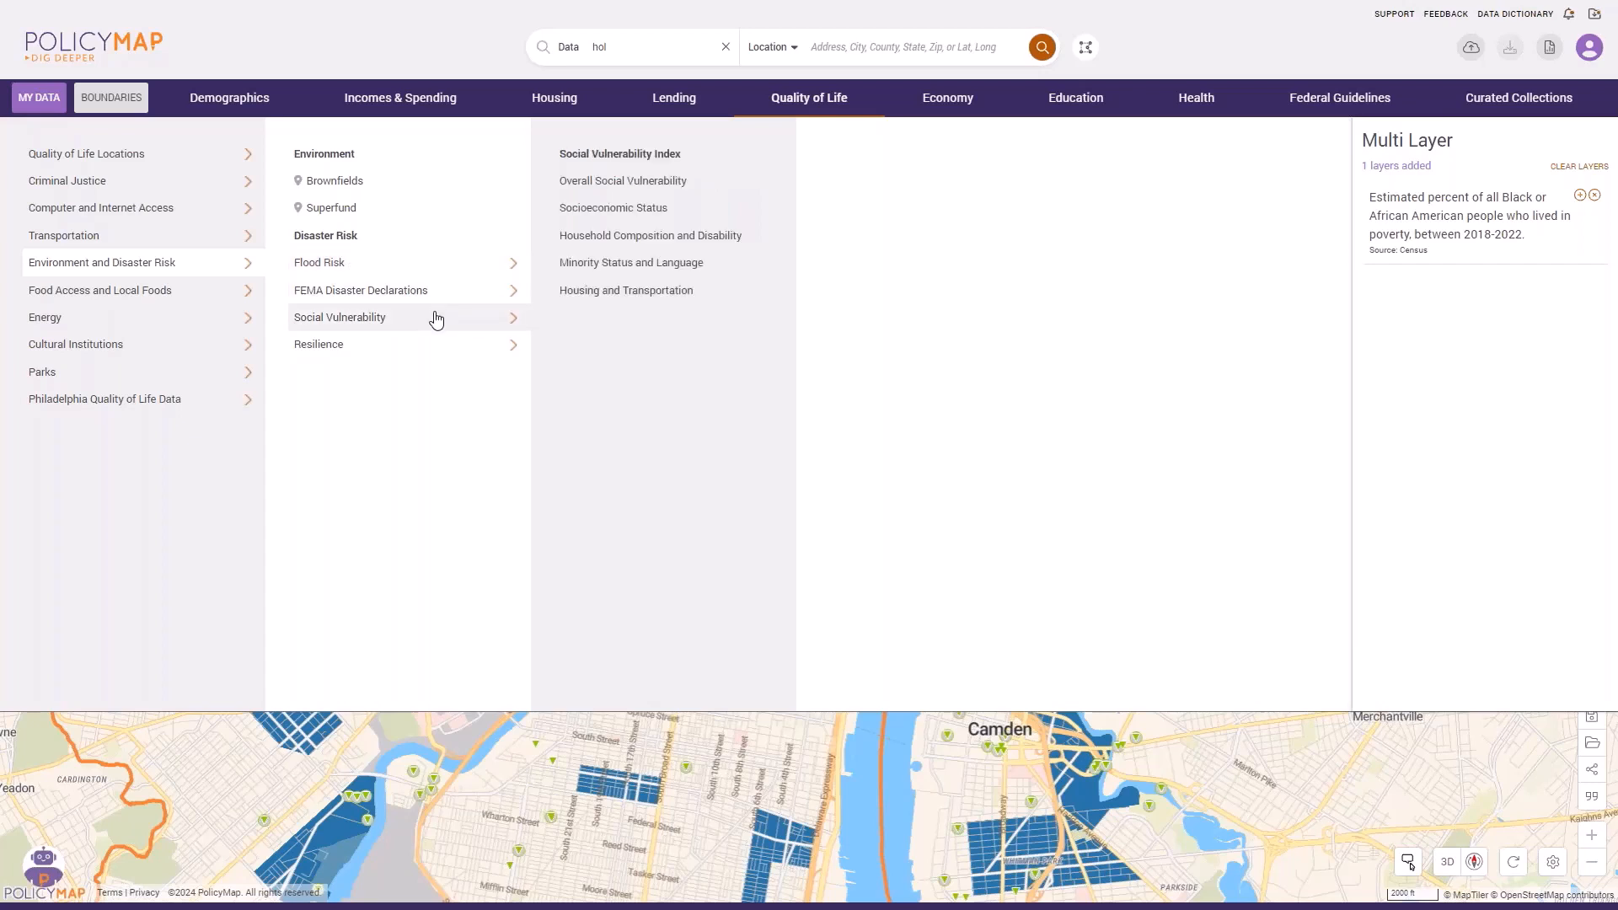
{"action": "left_click", "coordinate": [618, 182]}
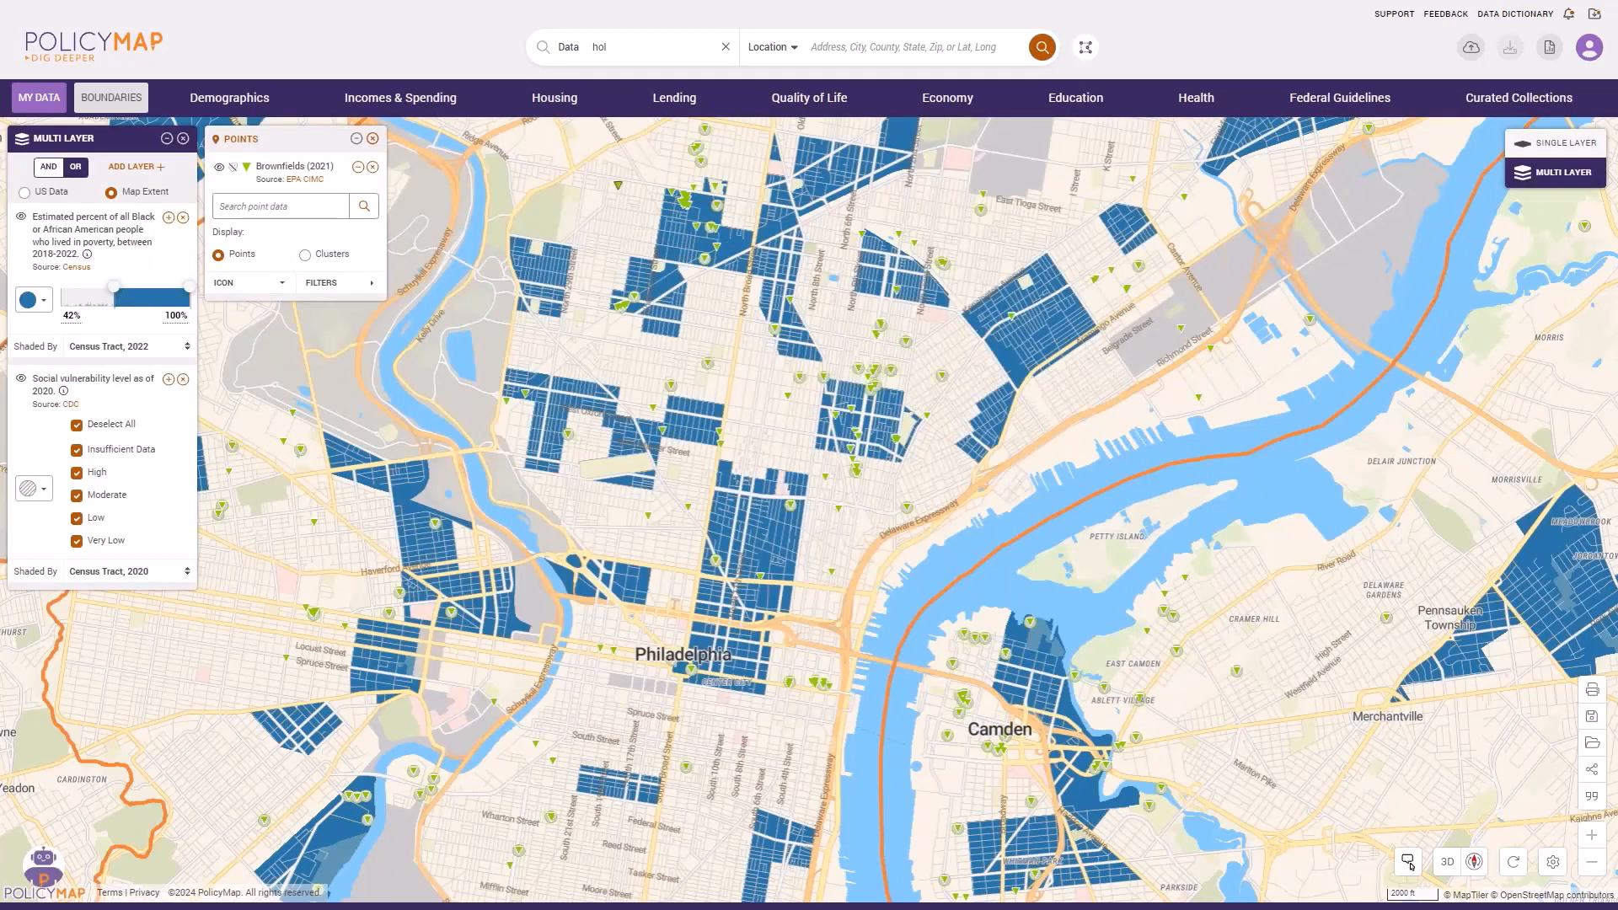
{"action": "left_click", "coordinate": [84, 428]}
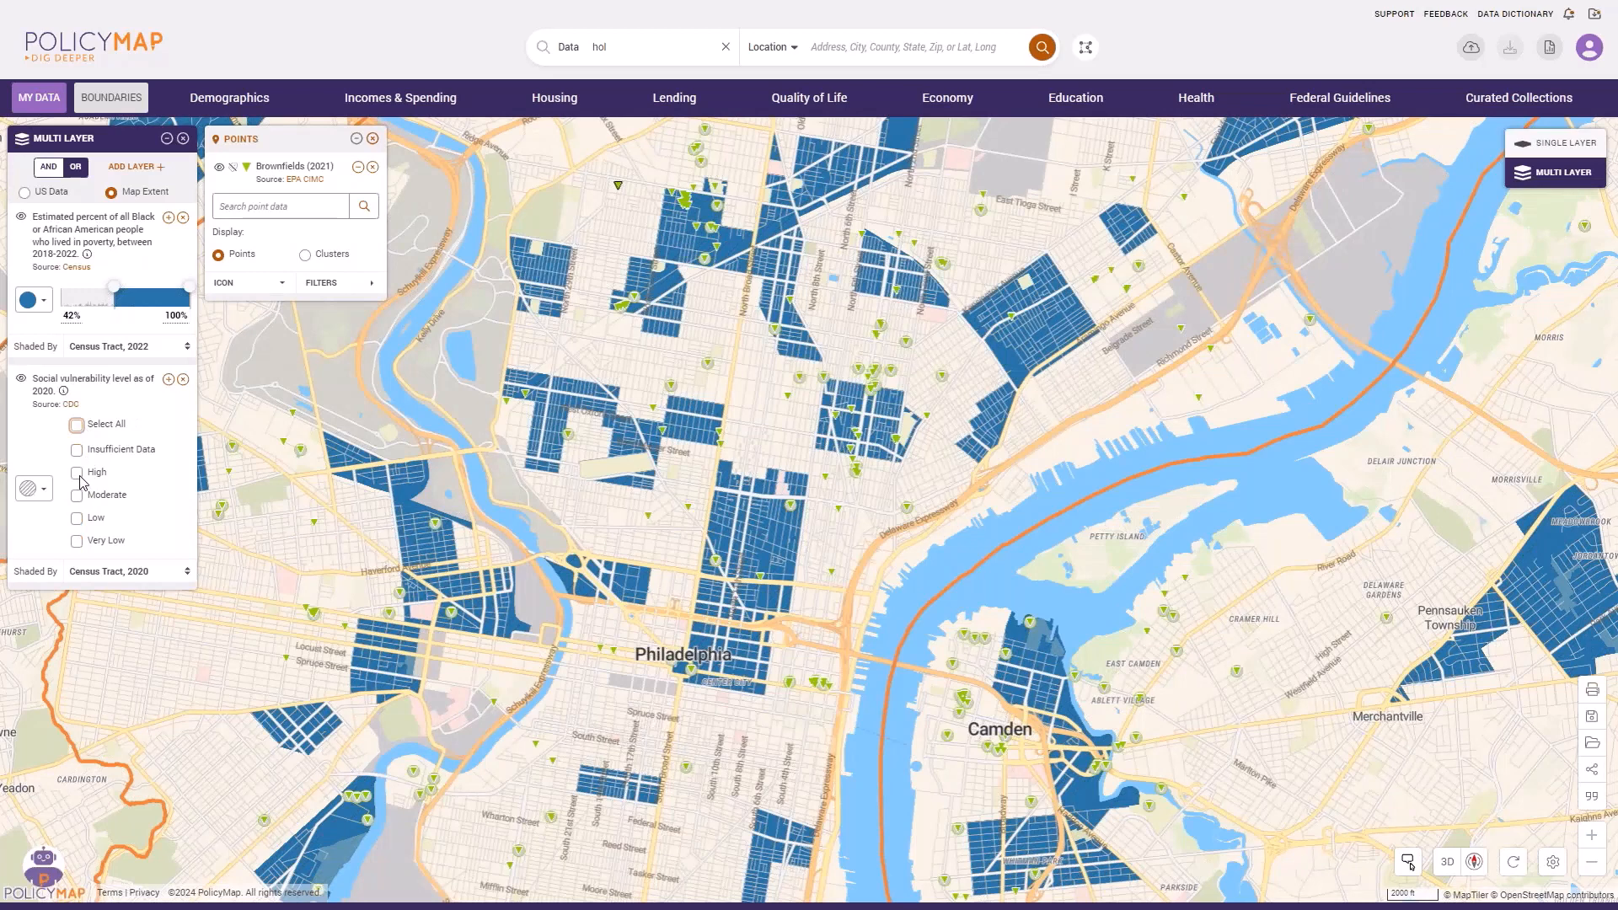
{"action": "left_click", "coordinate": [78, 474]}
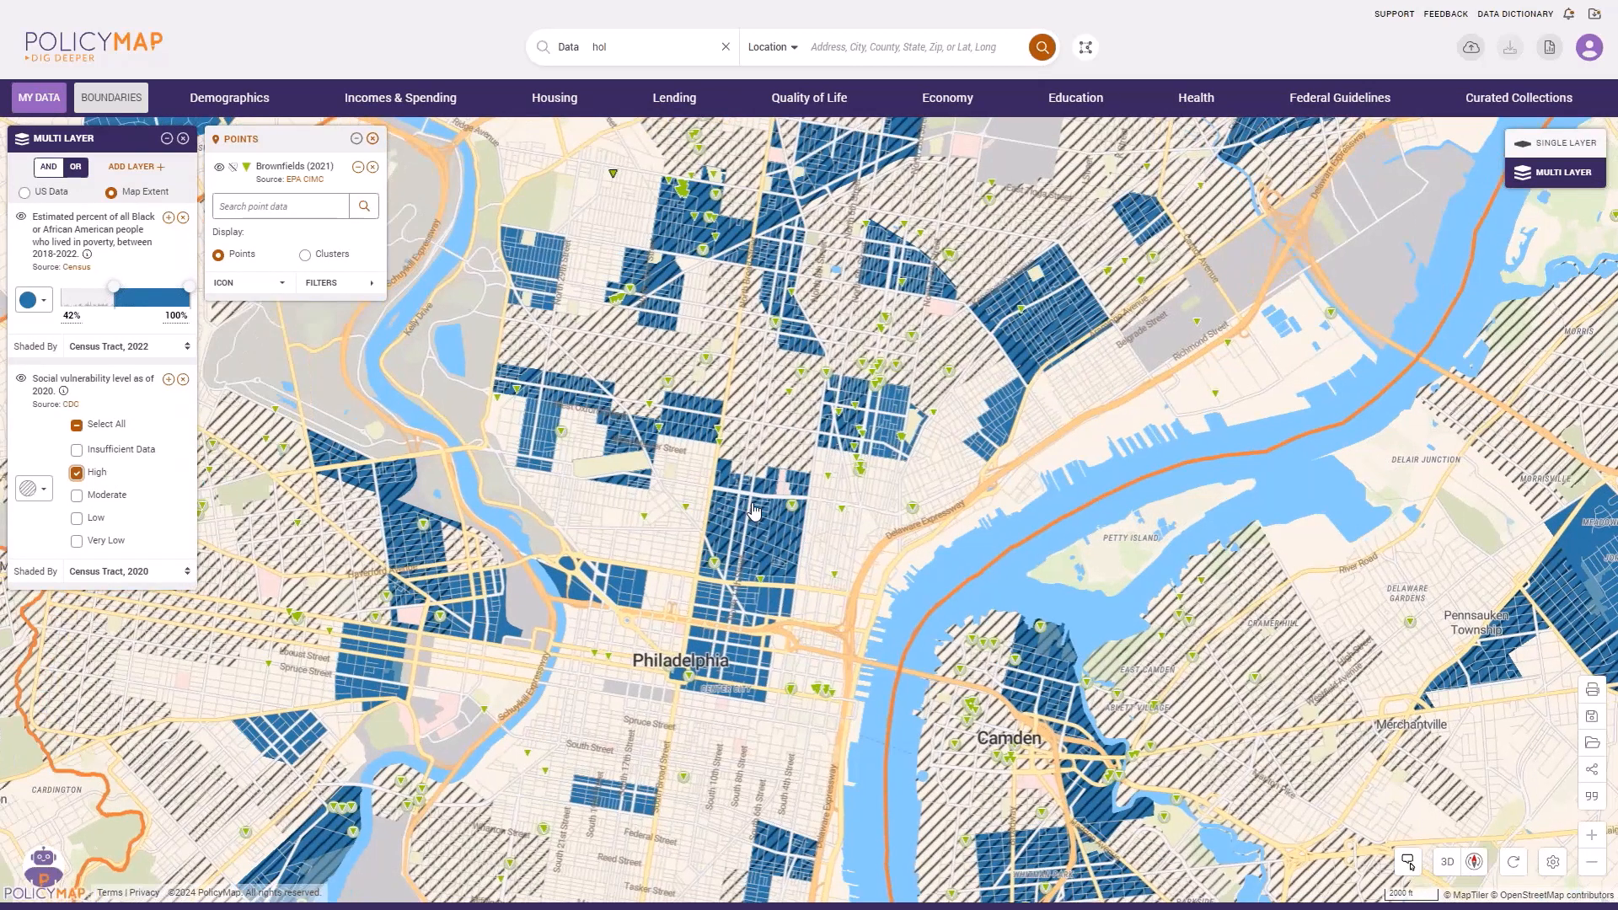
Examine both layers' values for a doubly shaded census tract north of central Philadelphia and read the social vulnerability level's definition.
{"action": "scroll", "coordinate": [755, 510], "scroll_direction": "up", "scroll_amount": 2}
{"action": "scroll", "coordinate": [754, 506], "scroll_direction": "up", "scroll_amount": 1}
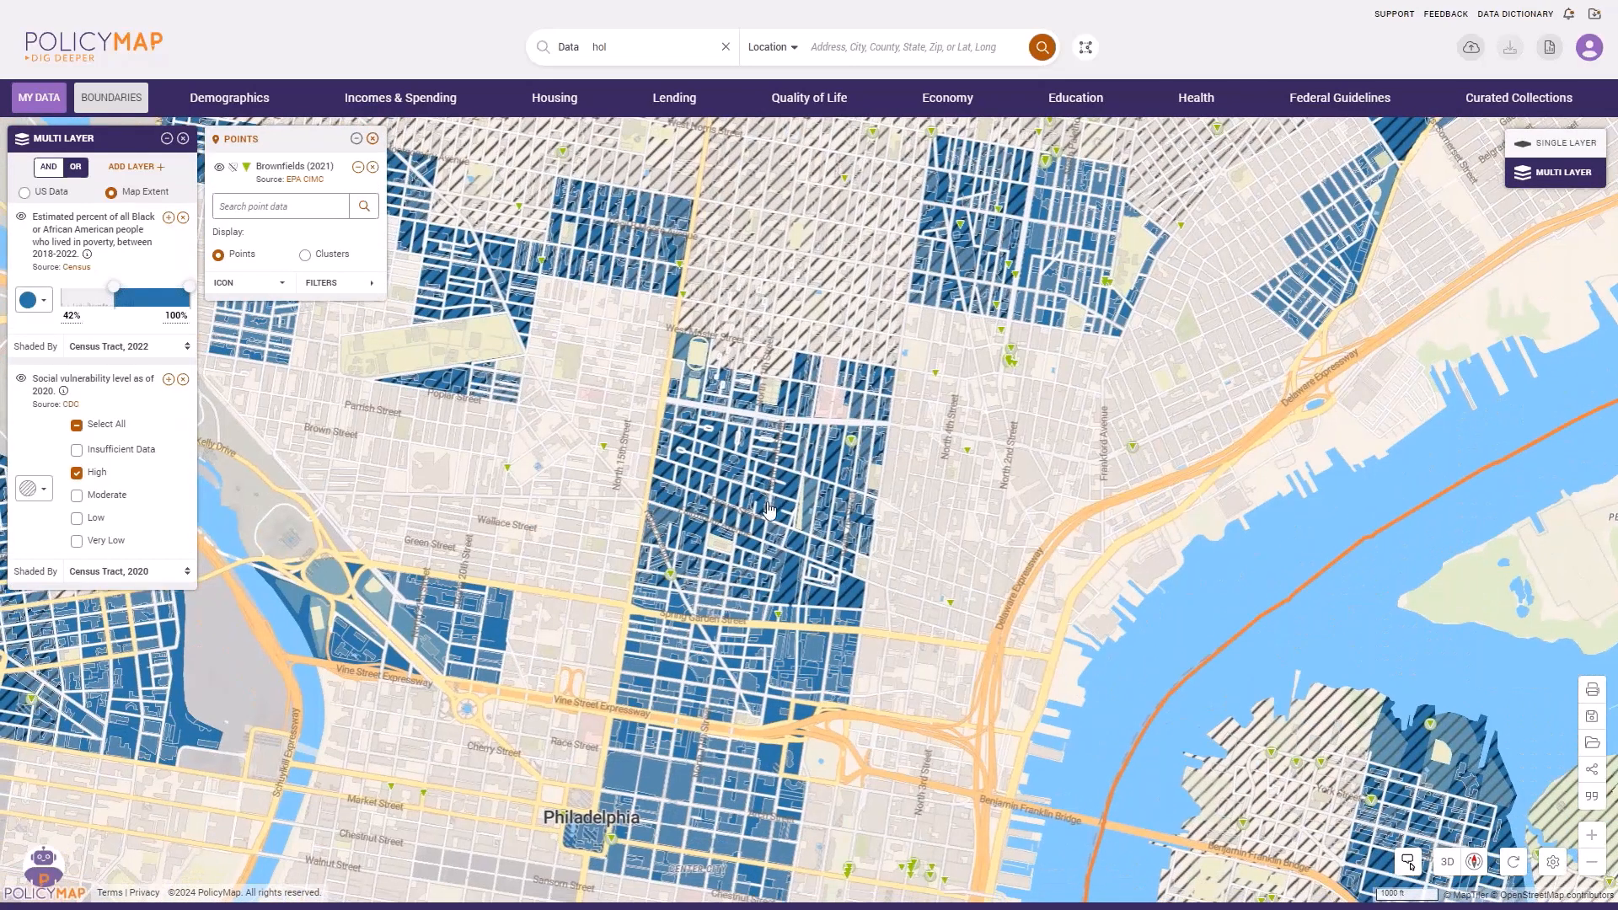
{"action": "left_click", "coordinate": [771, 509]}
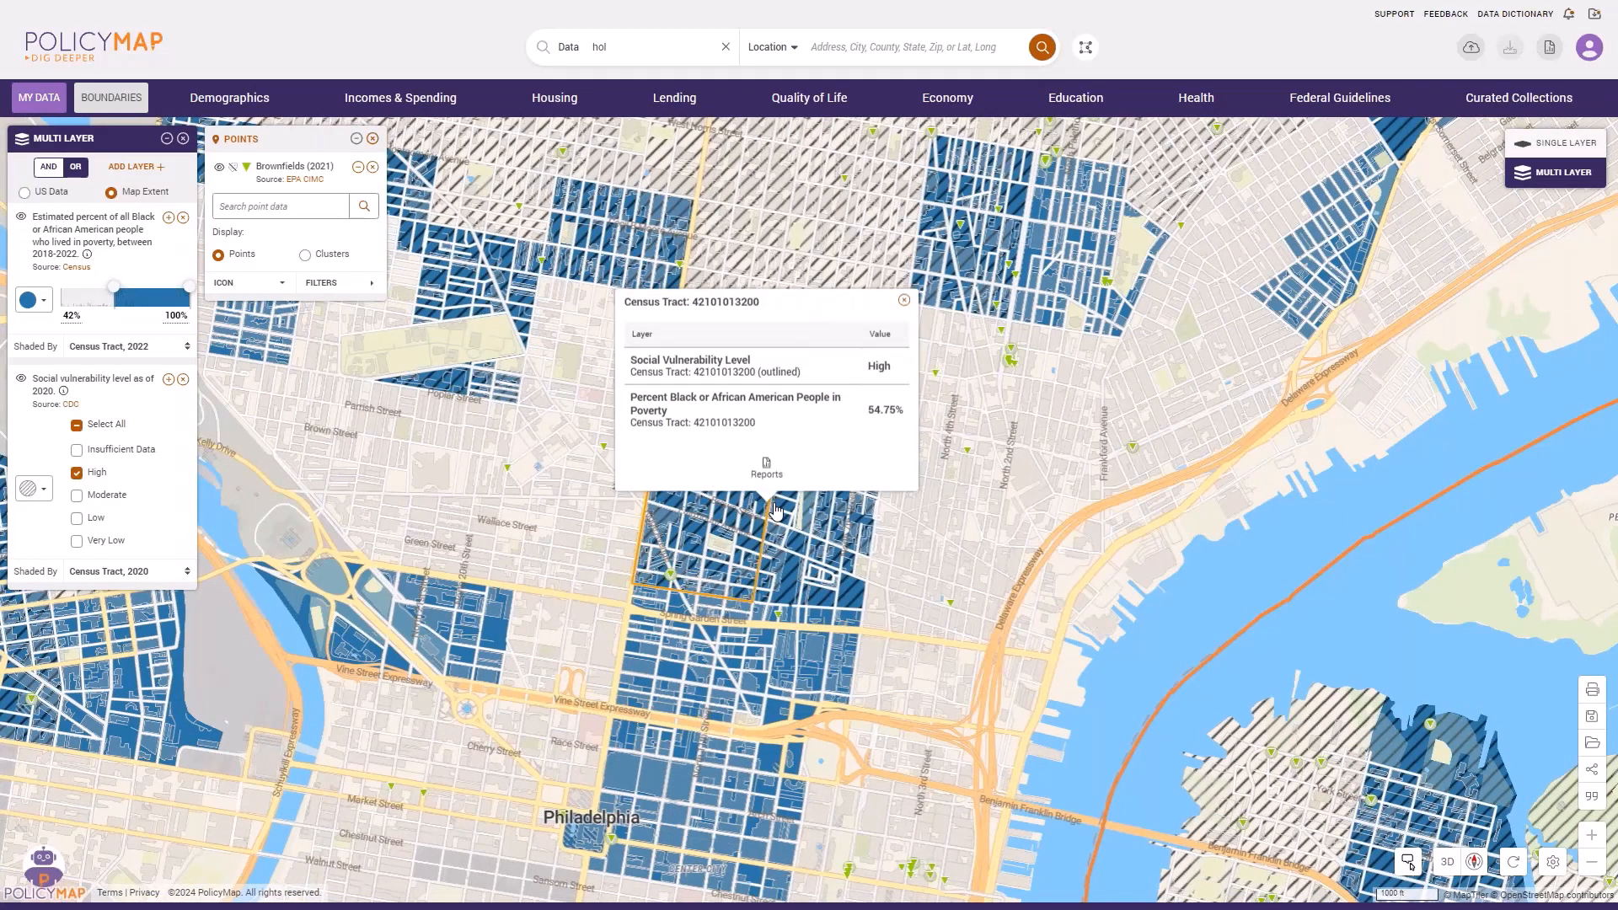
{"action": "left_click", "coordinate": [903, 302]}
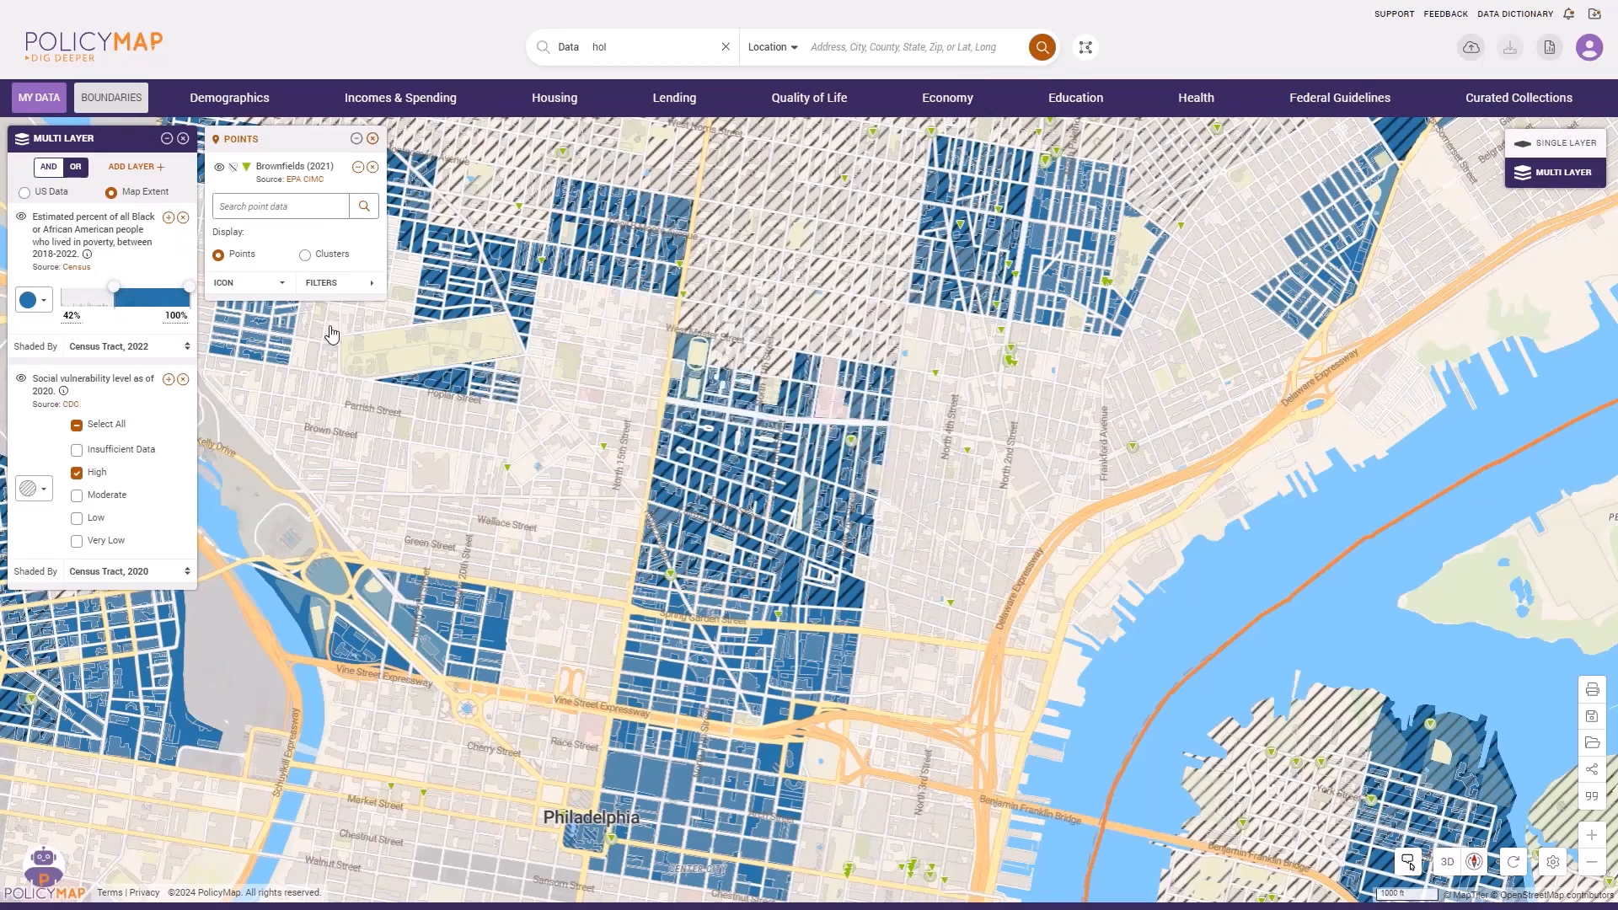
{"action": "left_click", "coordinate": [63, 392]}
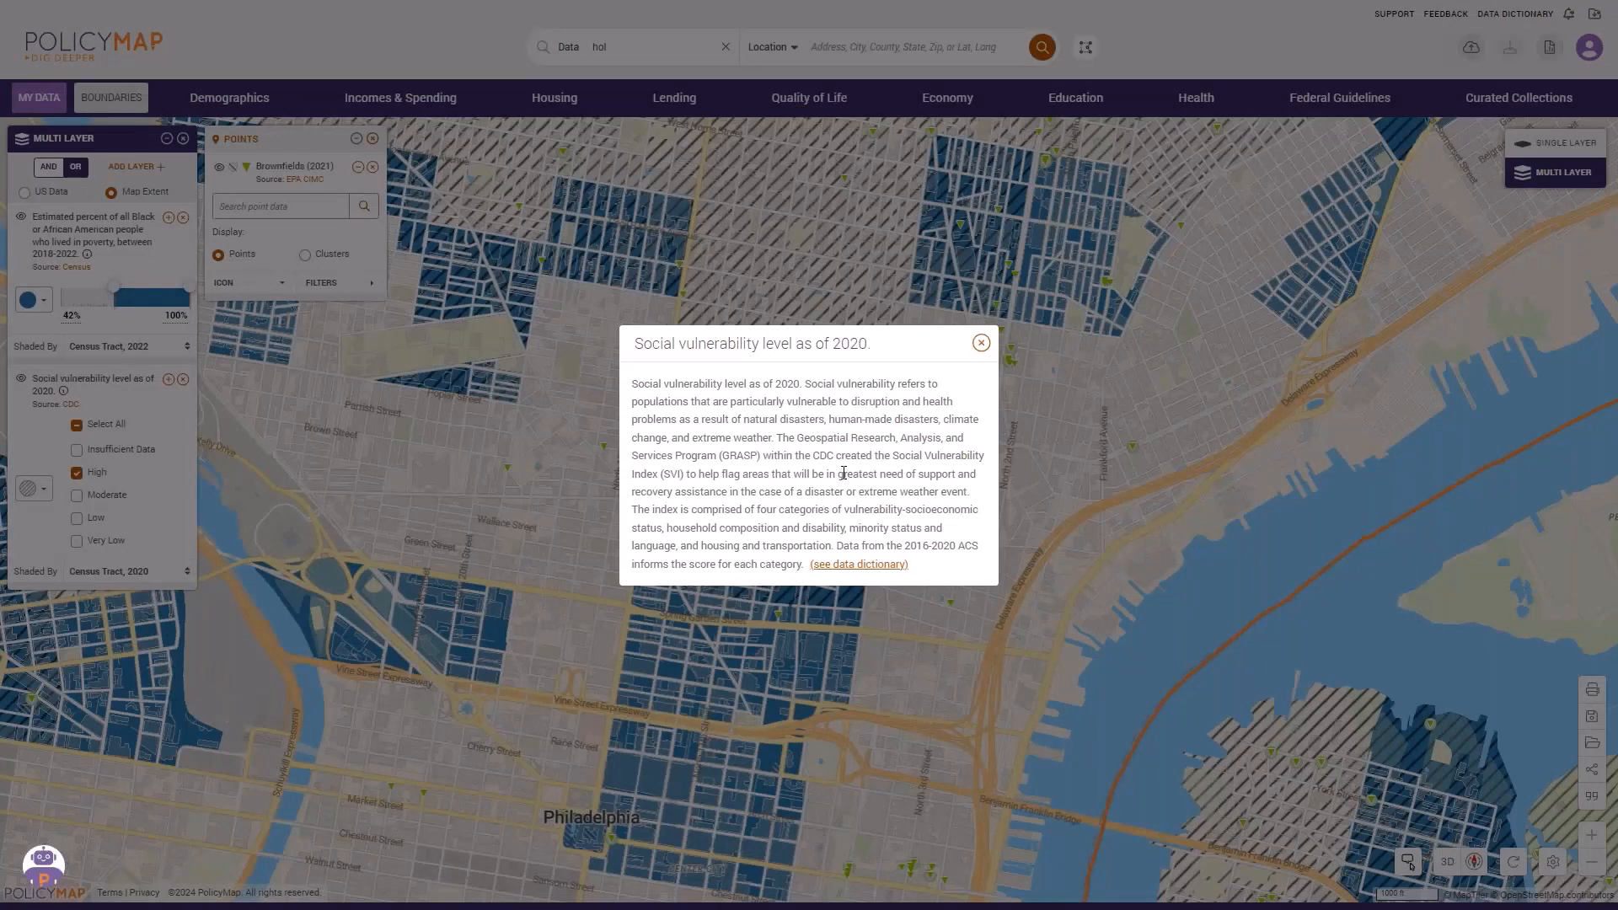
{"action": "left_click", "coordinate": [982, 345]}
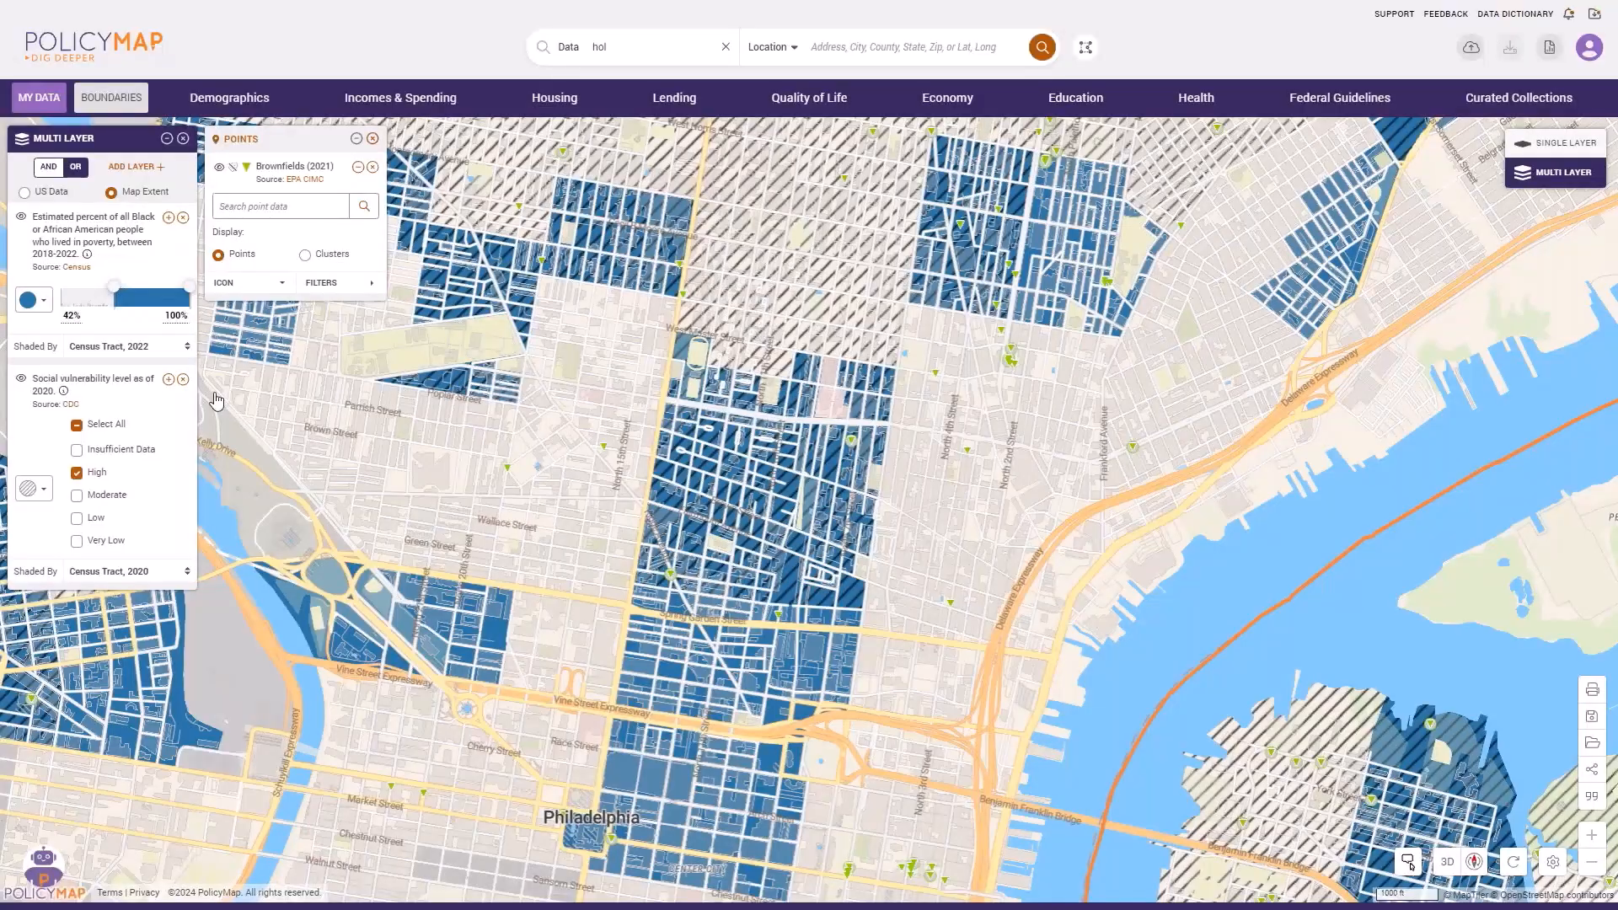
Switch to single-layer mapping with the Black or African American poverty layer, and clear that layer and the Brownfields points.
{"action": "left_click", "coordinate": [1549, 153]}
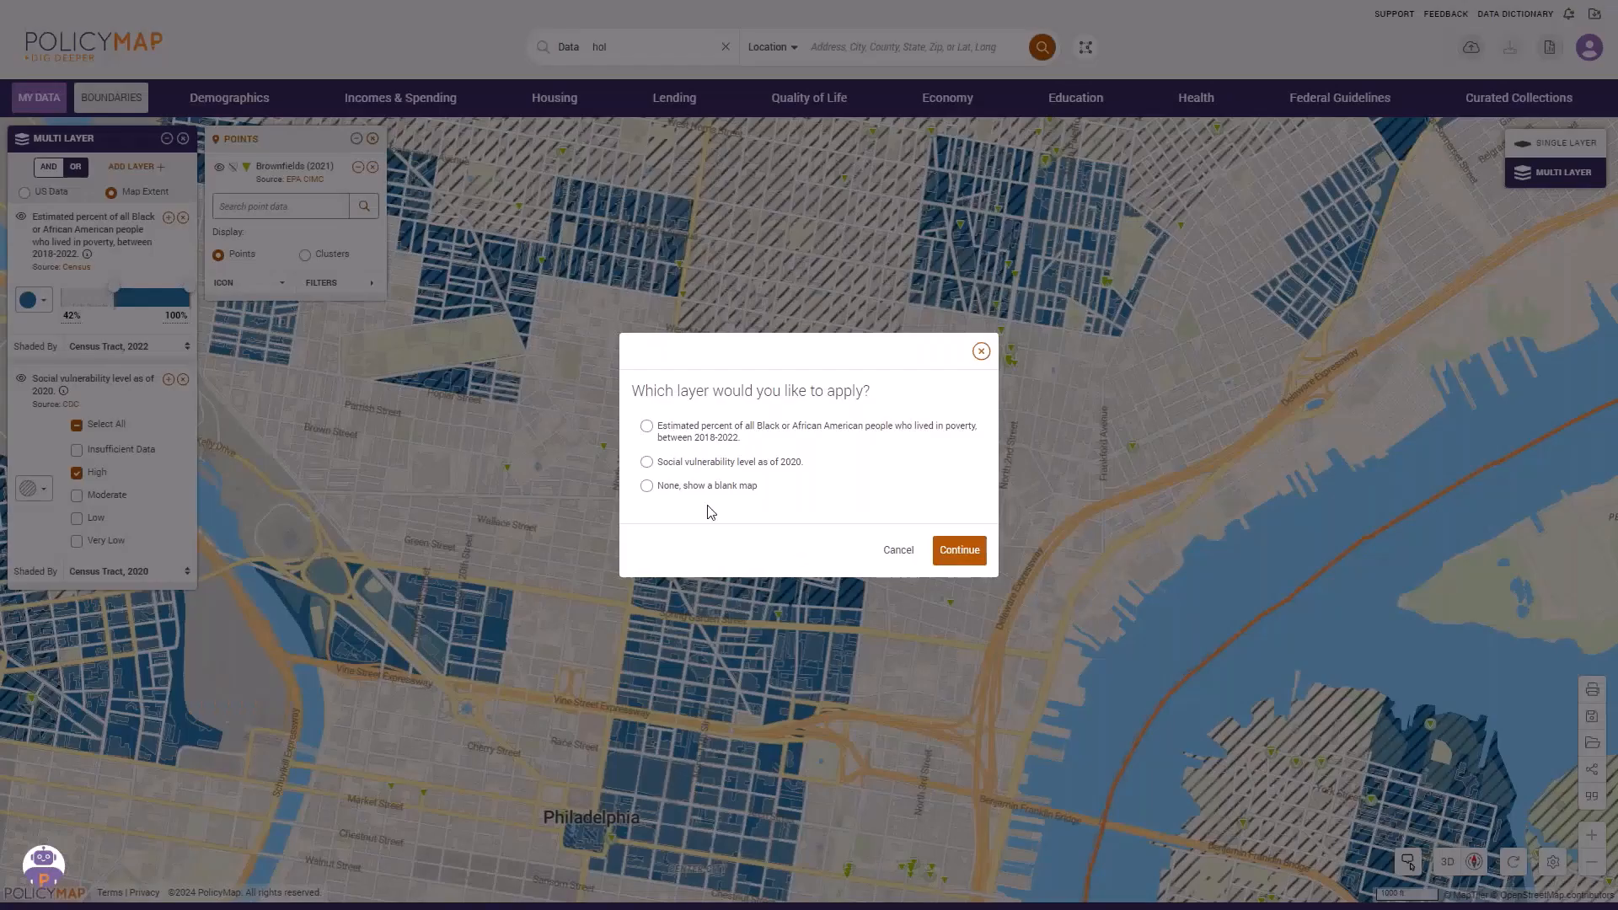
{"action": "left_click", "coordinate": [648, 428]}
{"action": "left_click", "coordinate": [961, 550]}
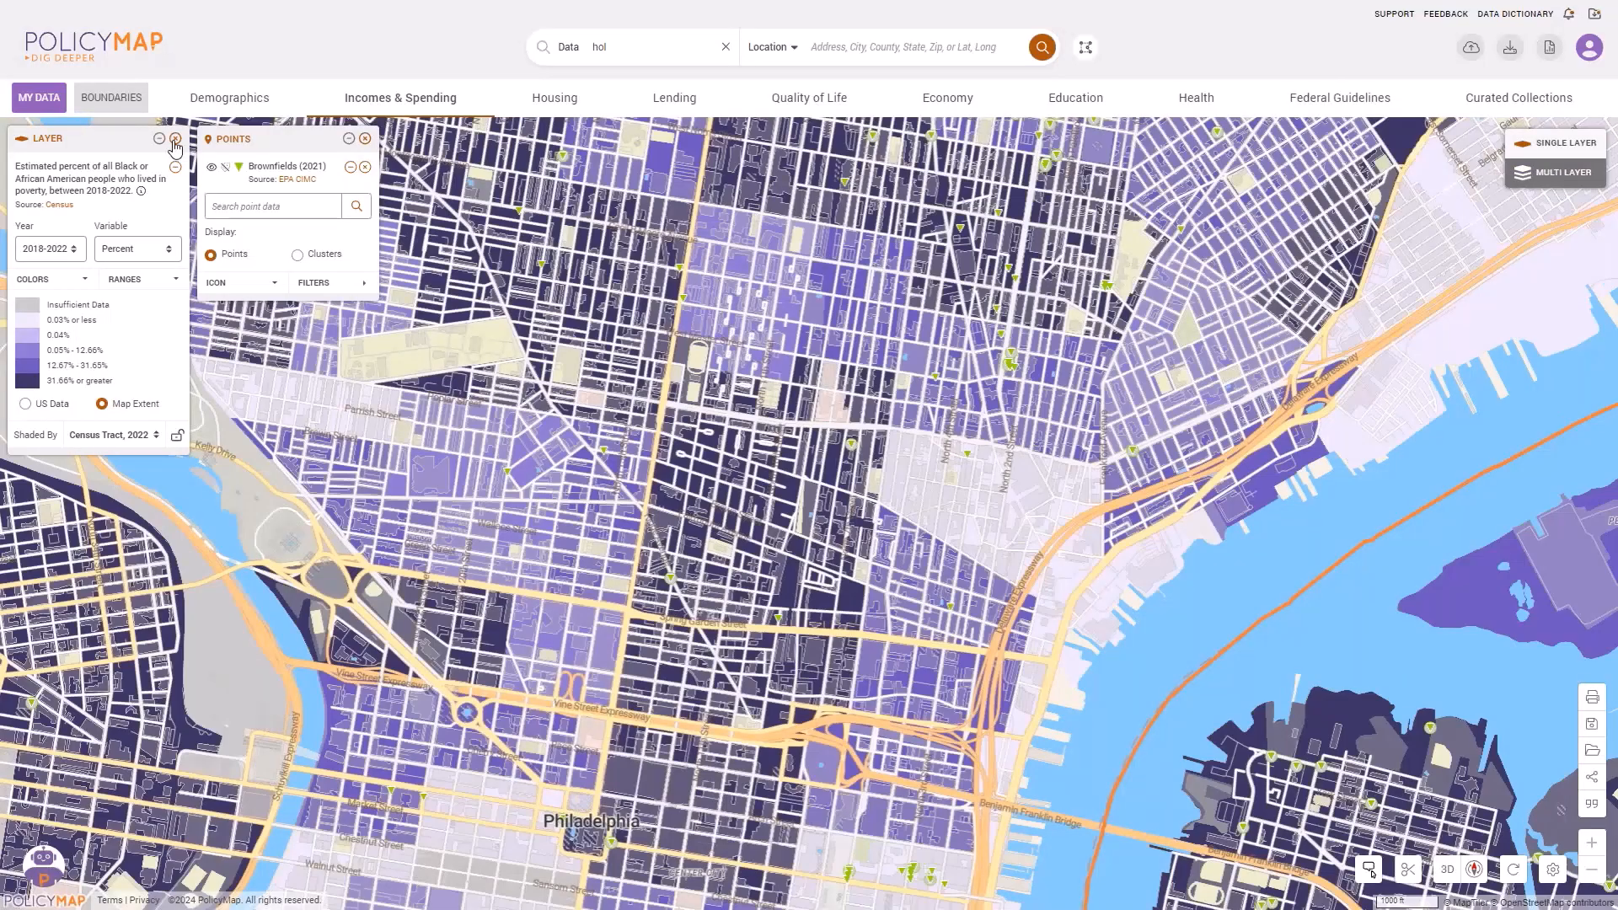
{"action": "left_click", "coordinate": [175, 139]}
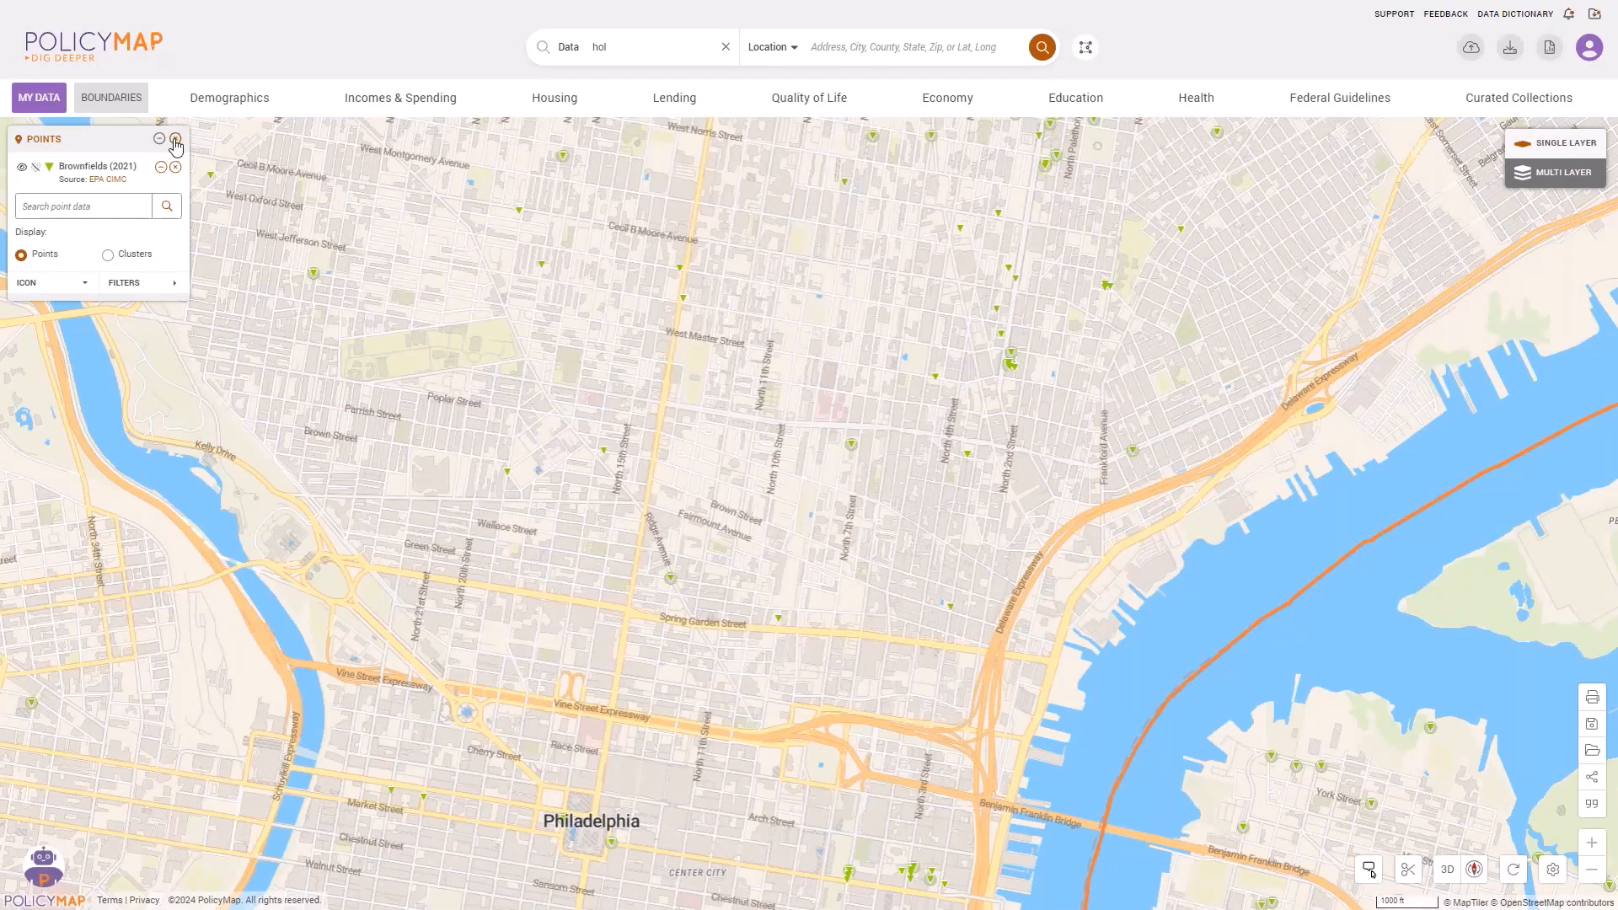
{"action": "left_click", "coordinate": [175, 139]}
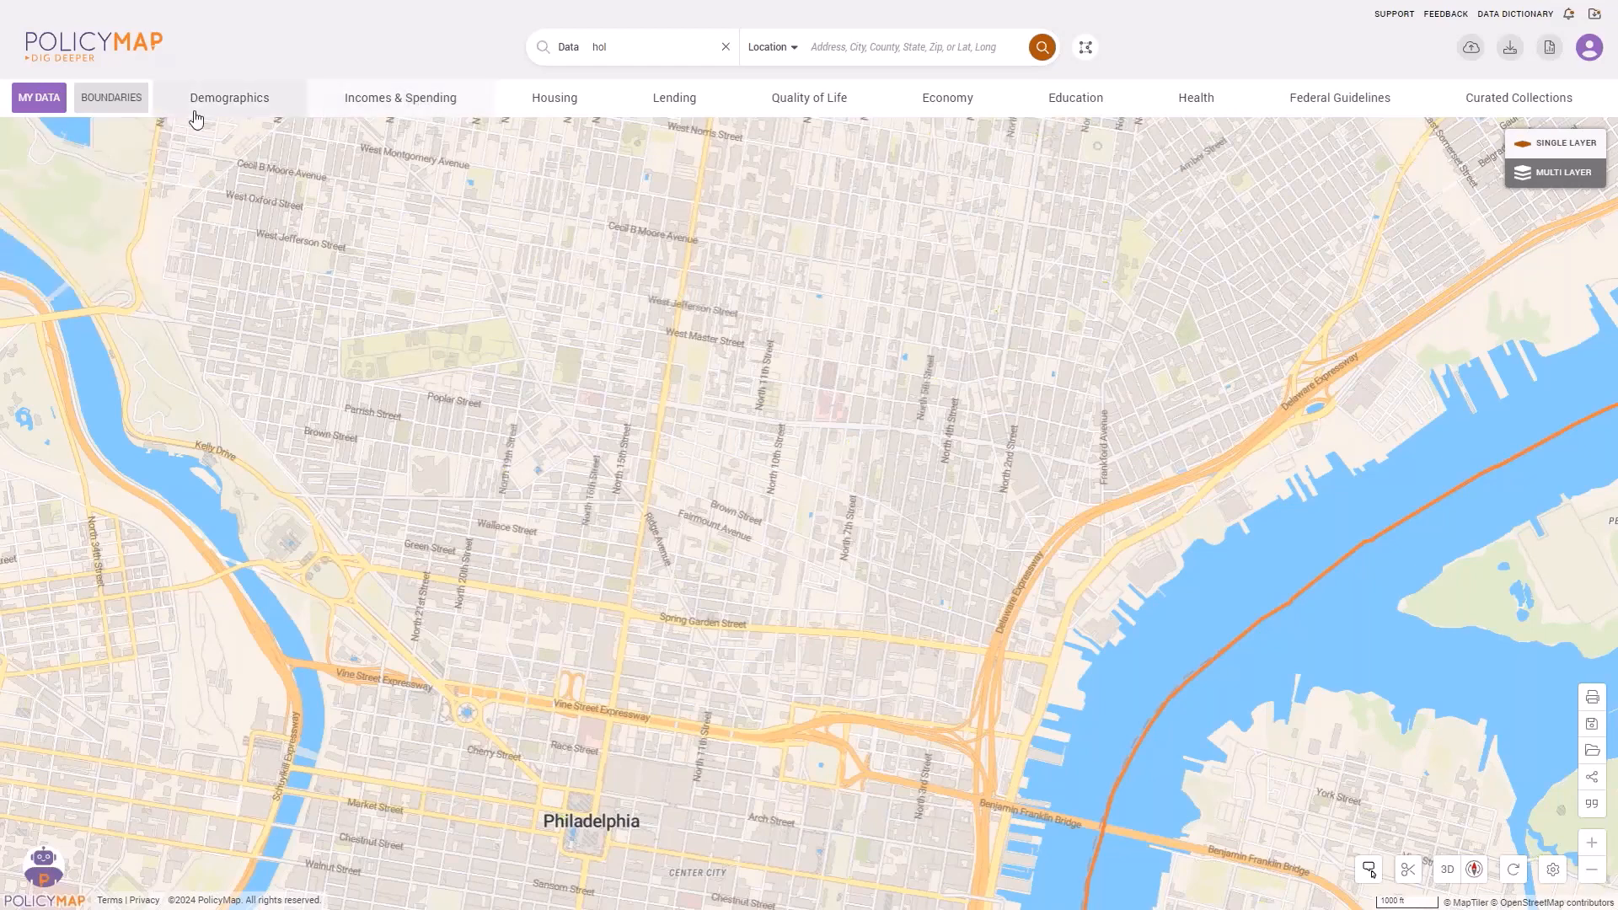
Map consumer spending on housing from the Incomes & Spending data and show only the $24,801 or greater range.
{"action": "left_click", "coordinate": [345, 105]}
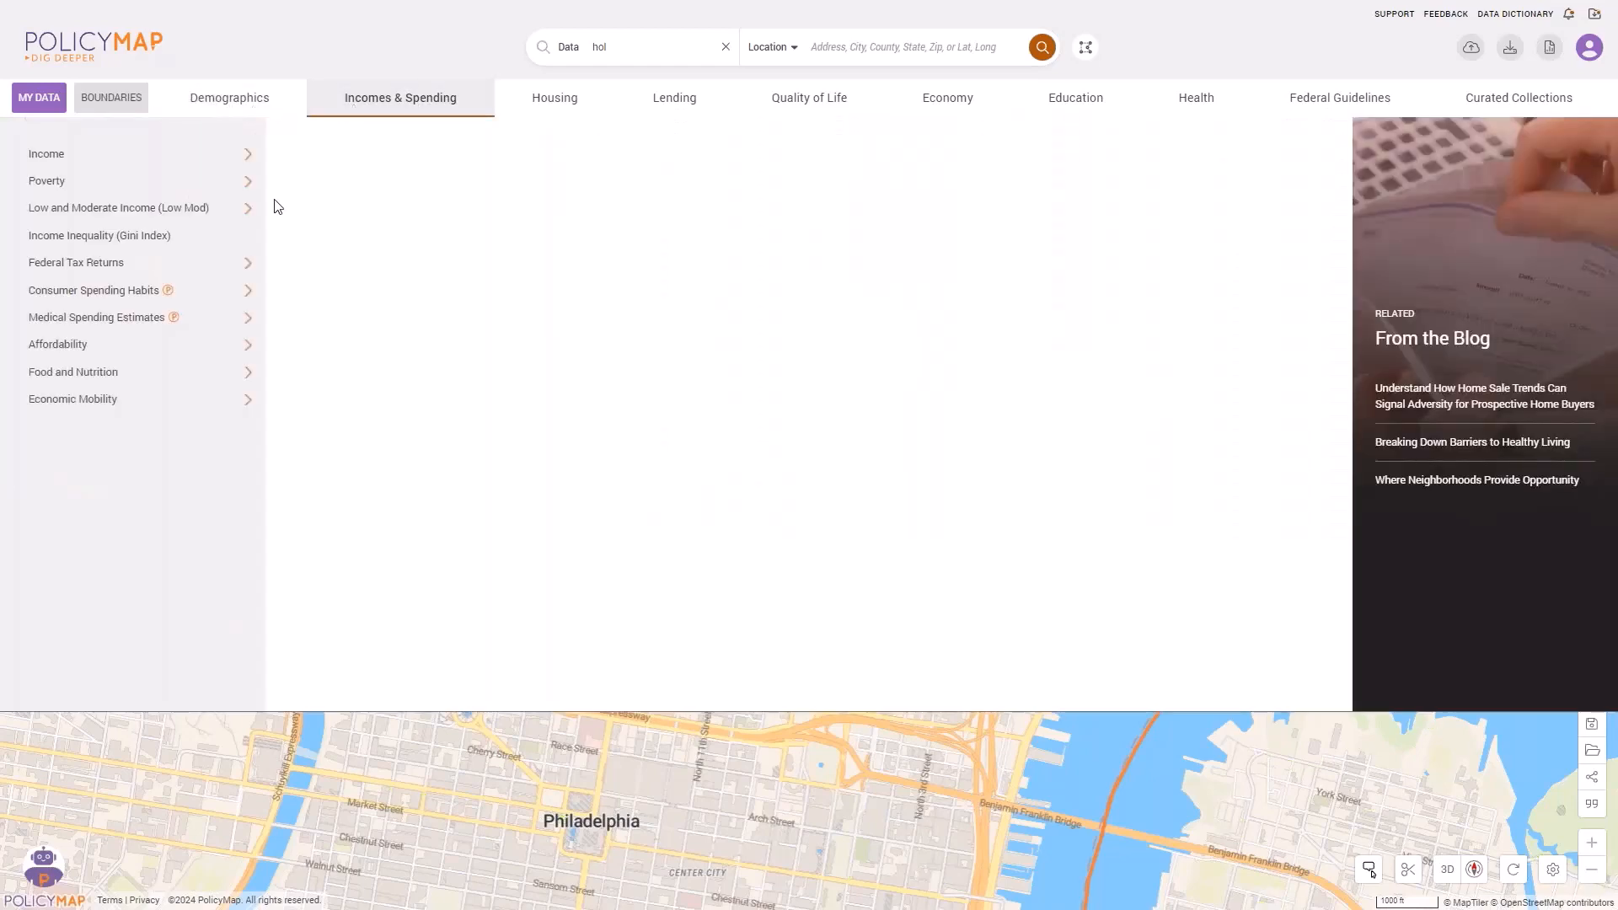
{"action": "left_click", "coordinate": [251, 297]}
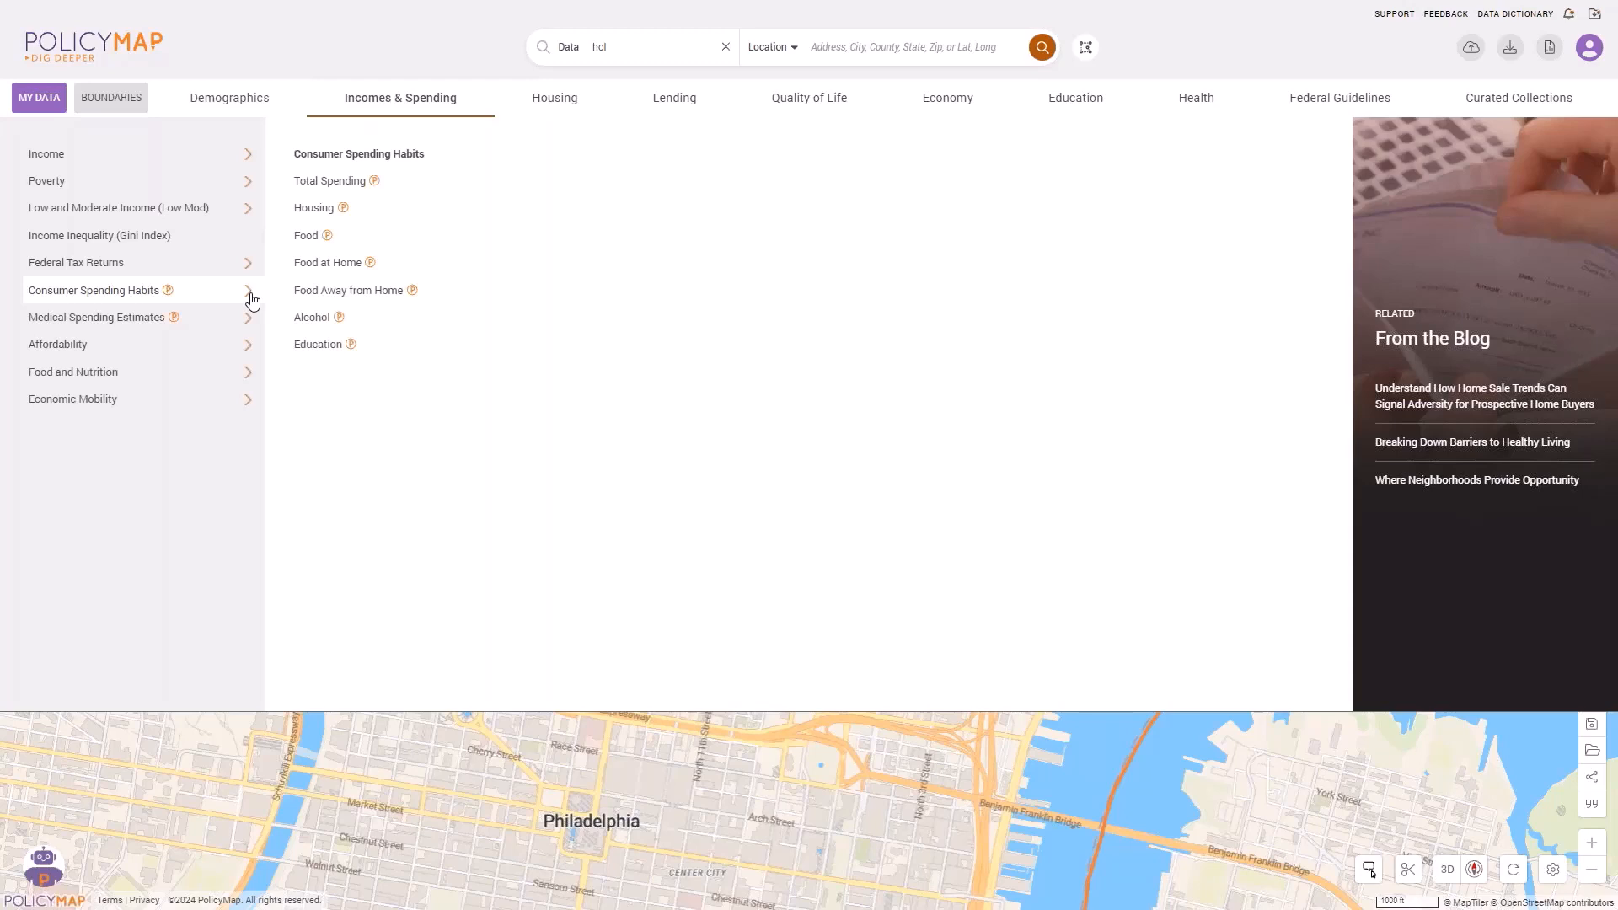
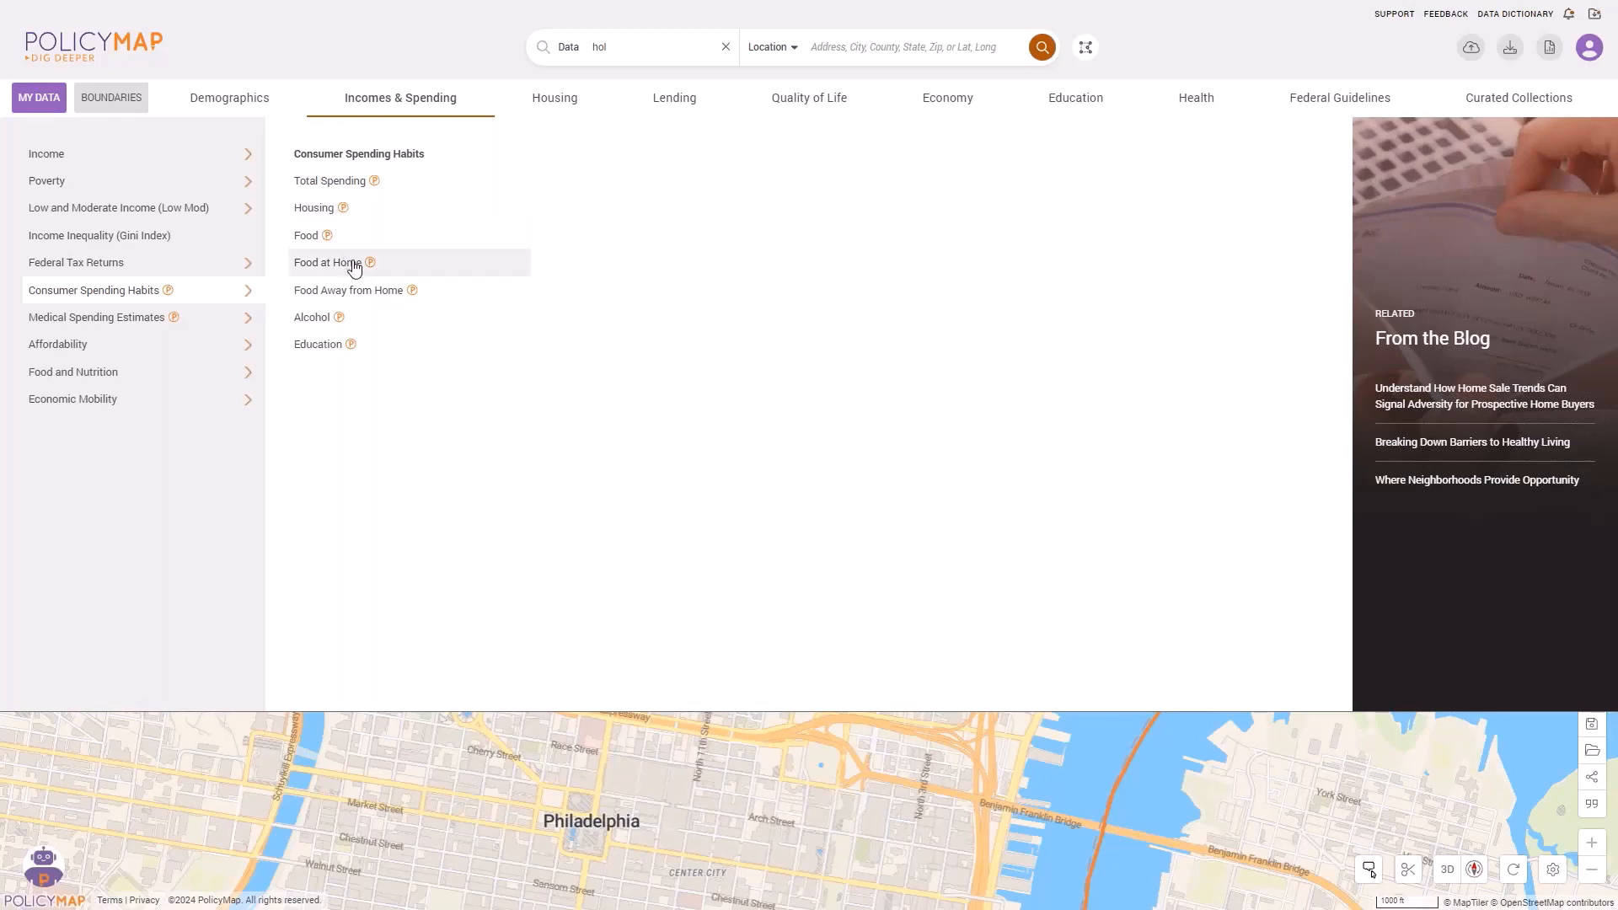
{"action": "left_click", "coordinate": [340, 218]}
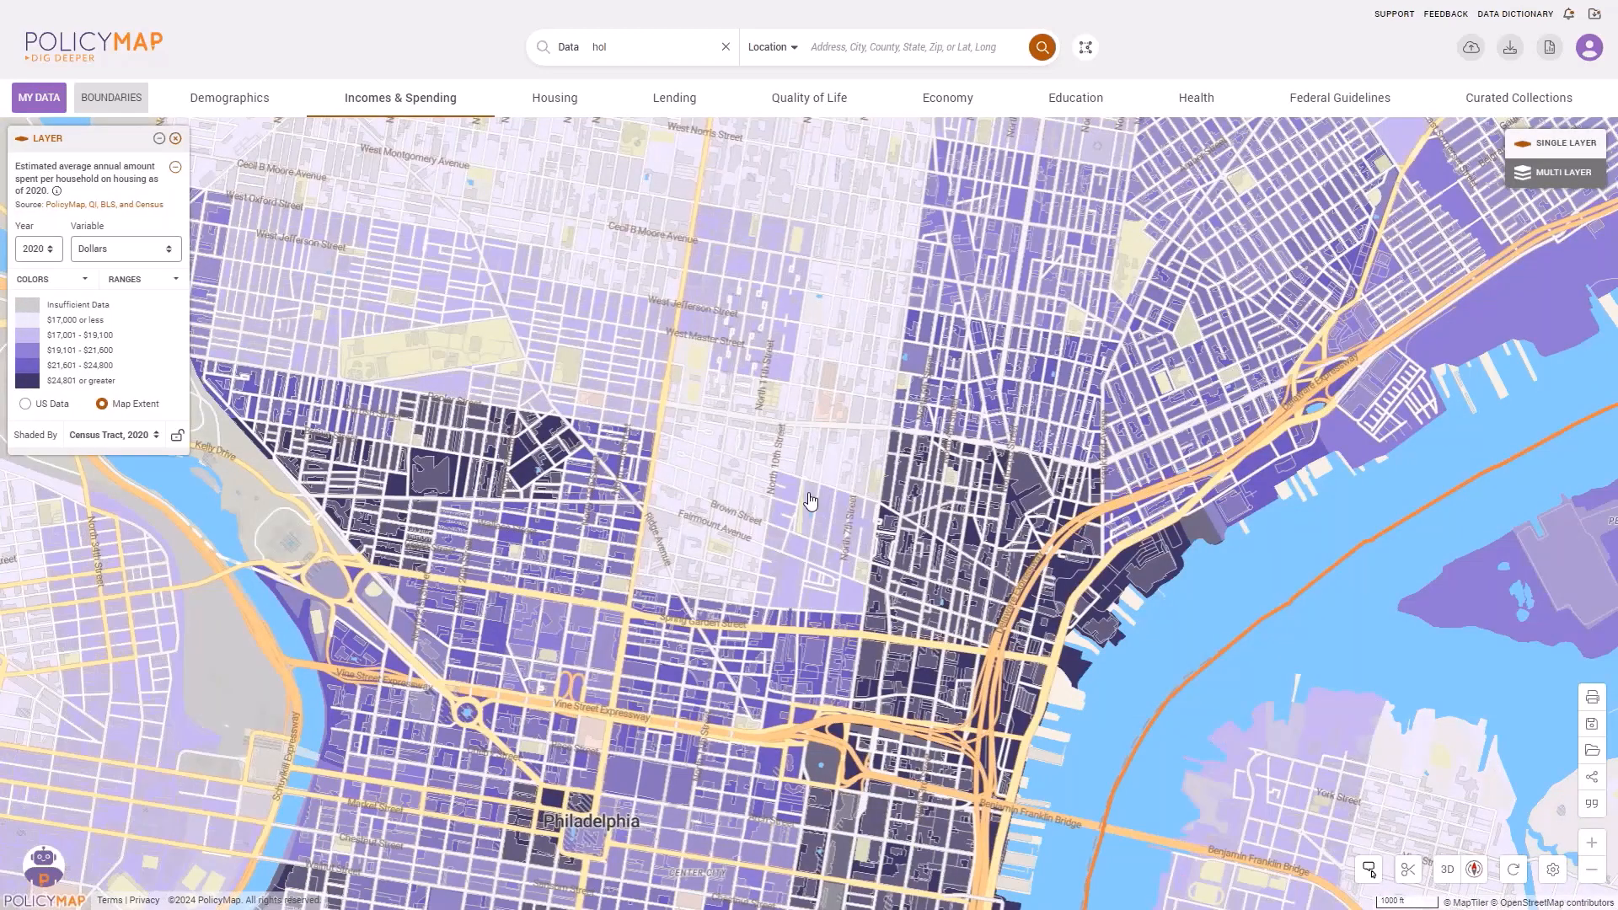
{"action": "mouse_move", "coordinate": [810, 508]}
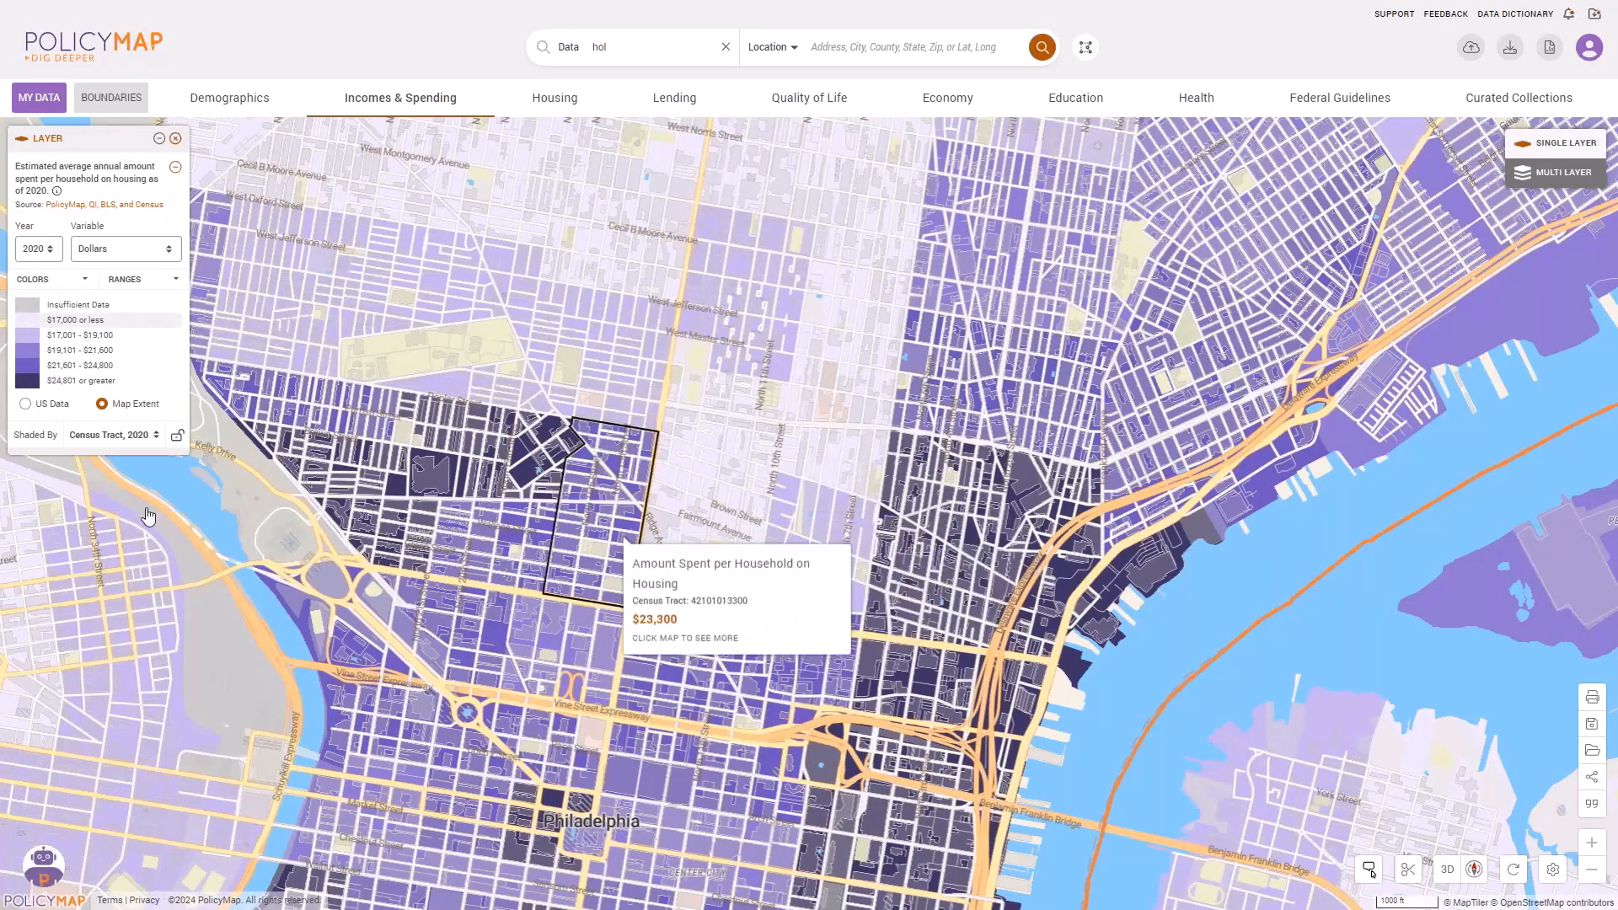
{"action": "left_click", "coordinate": [106, 383]}
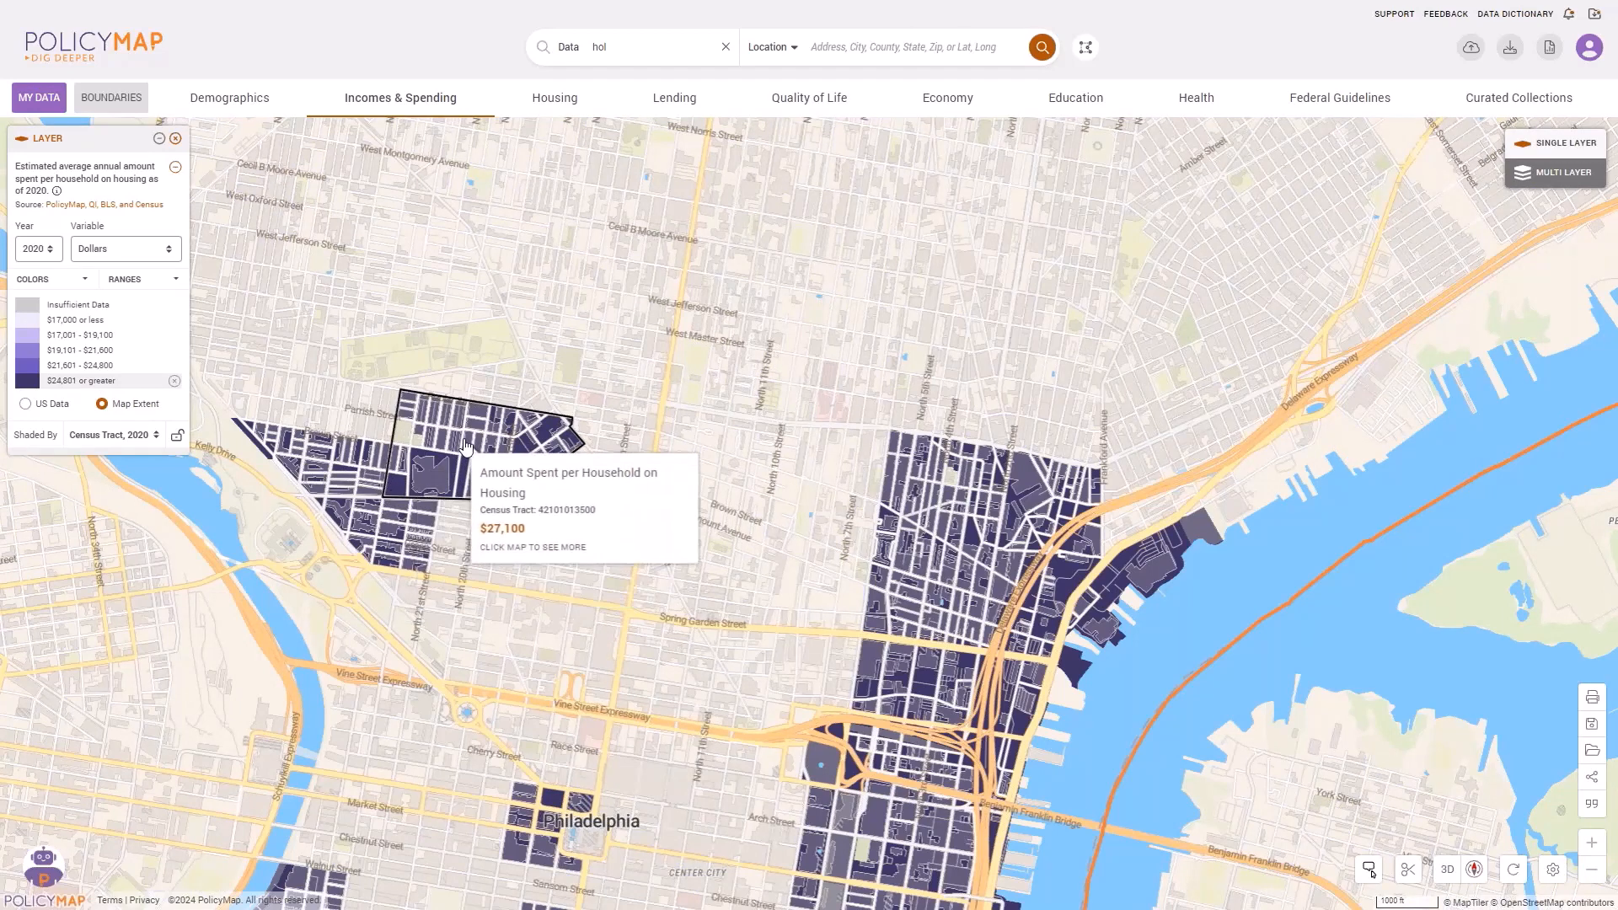
Map Economic Mobility for all high income people raised in very low income families and examine it across the wider Philadelphia and Camden area.
{"action": "left_click", "coordinate": [436, 109]}
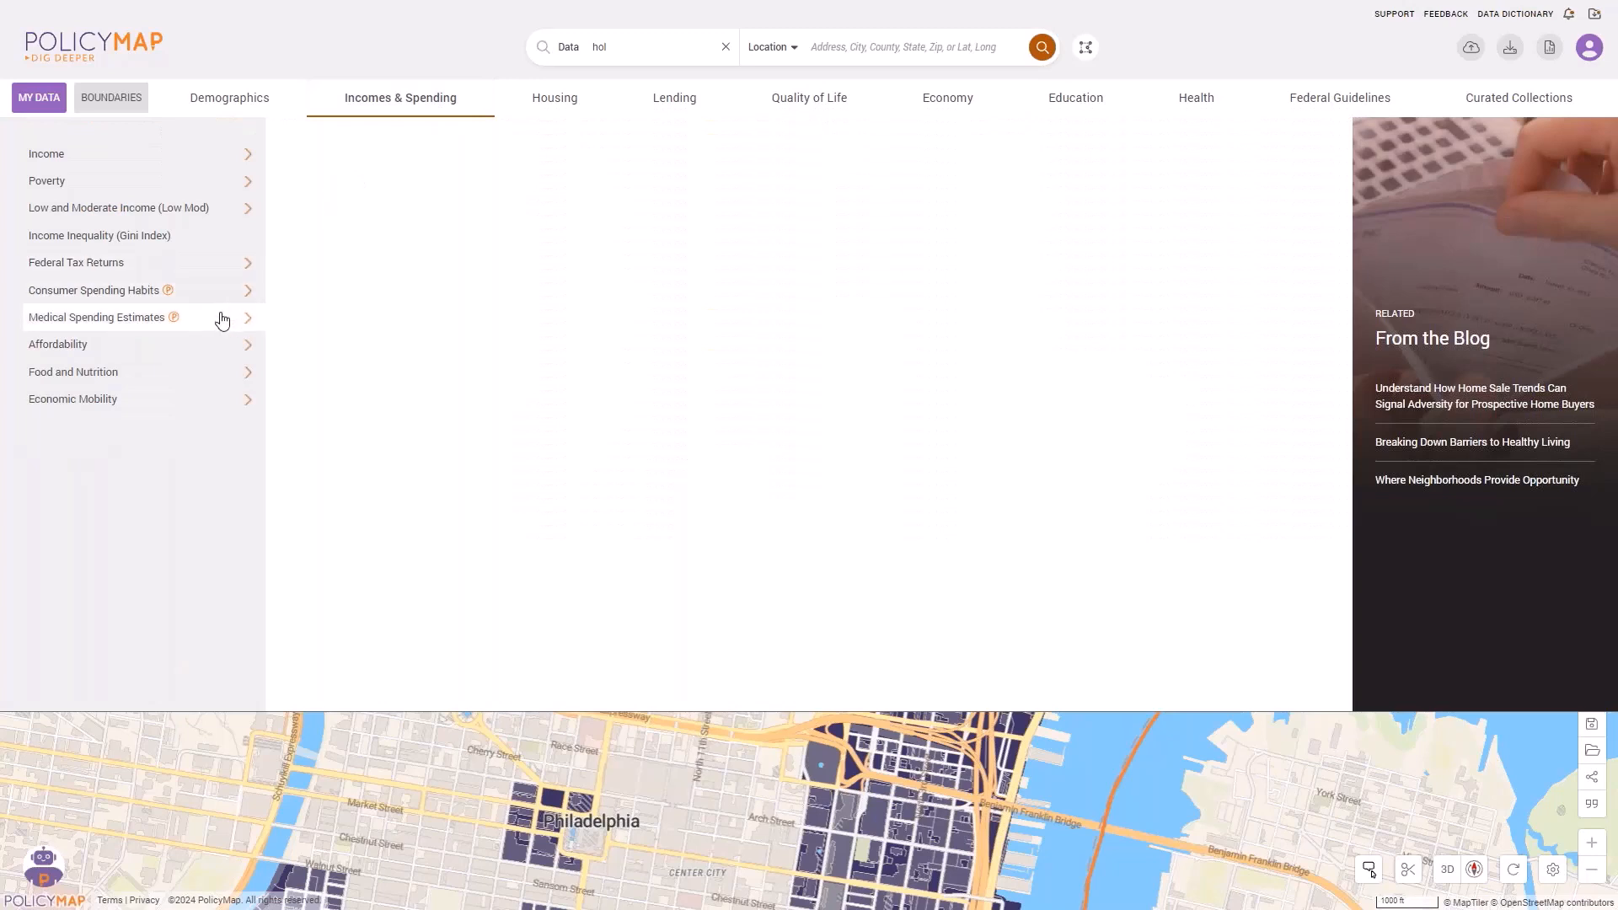
{"action": "mouse_move", "coordinate": [226, 317]}
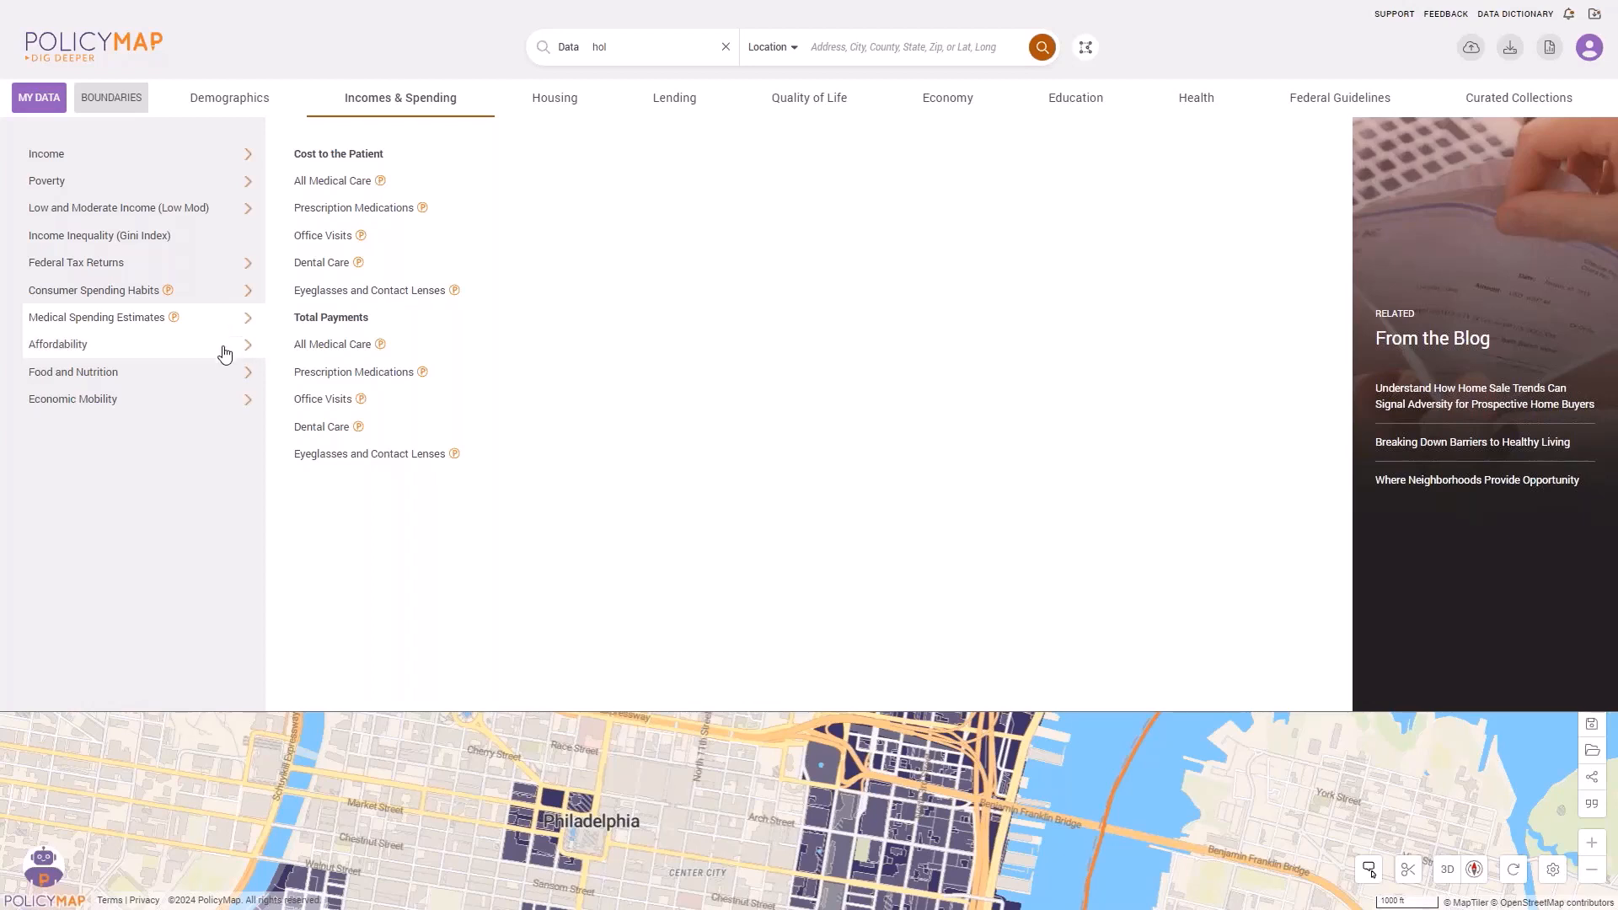
{"action": "mouse_move", "coordinate": [217, 357]}
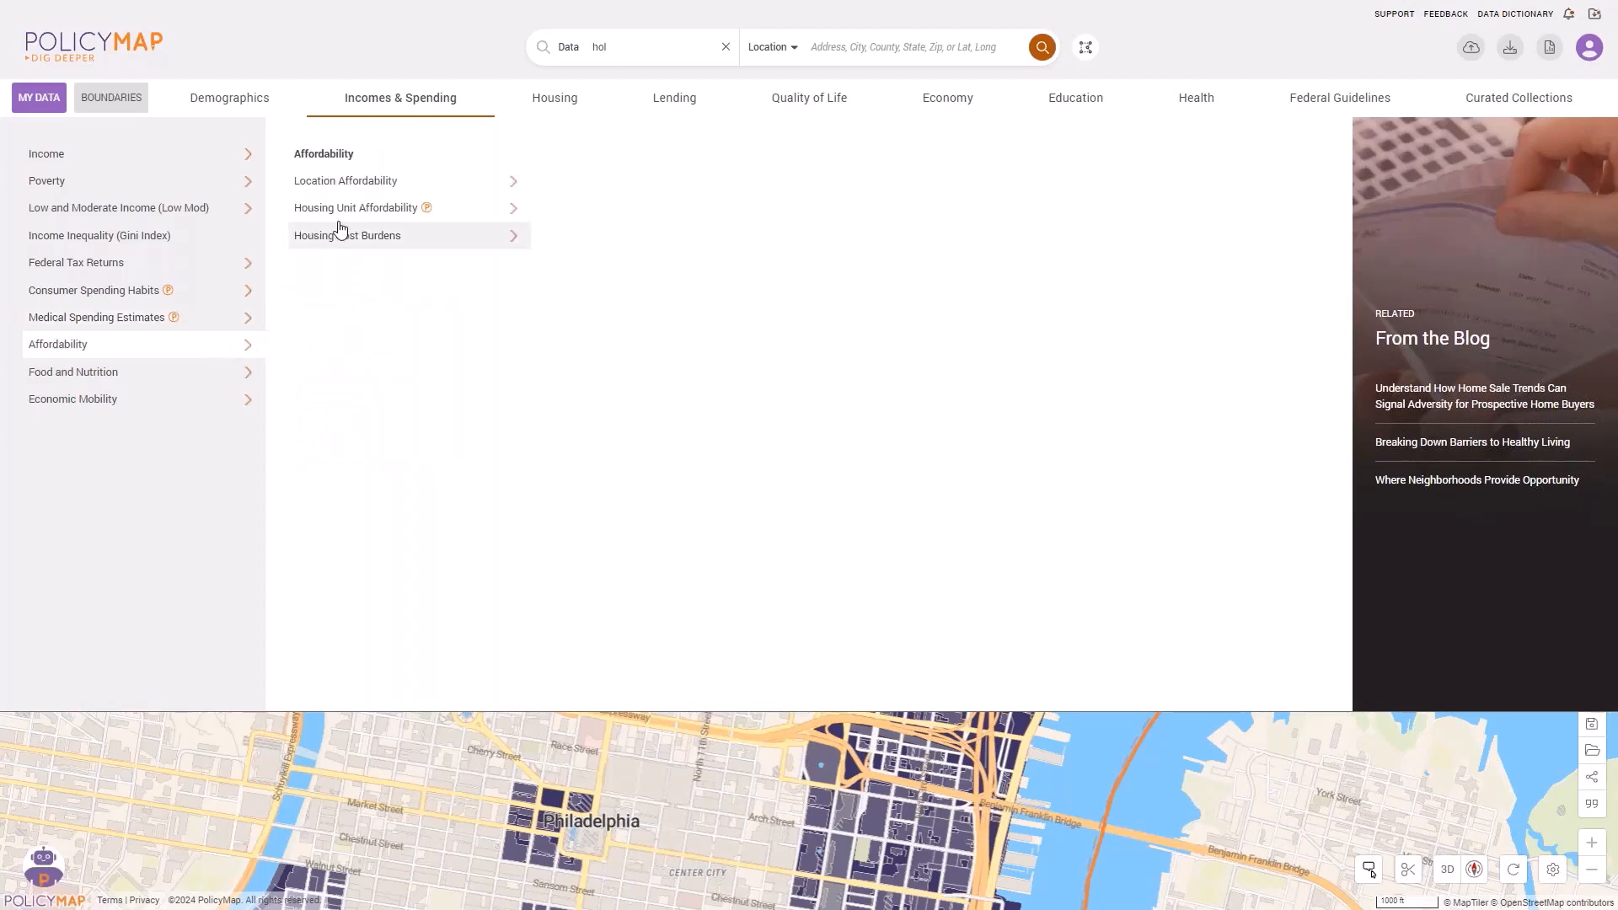
{"action": "mouse_move", "coordinate": [349, 221]}
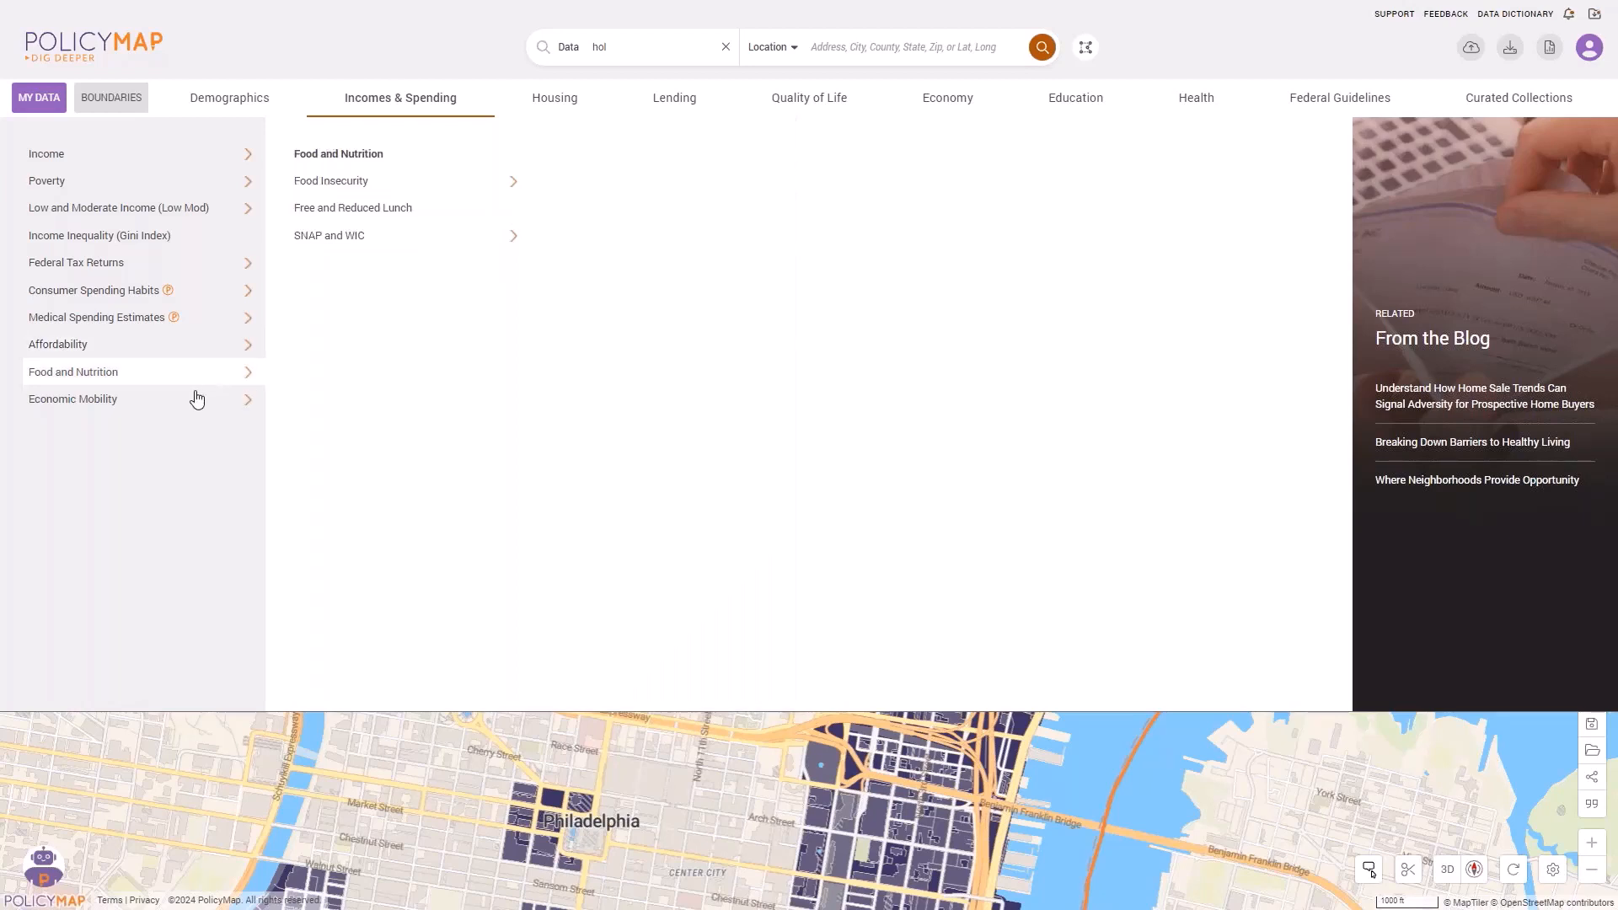
{"action": "mouse_move", "coordinate": [230, 408]}
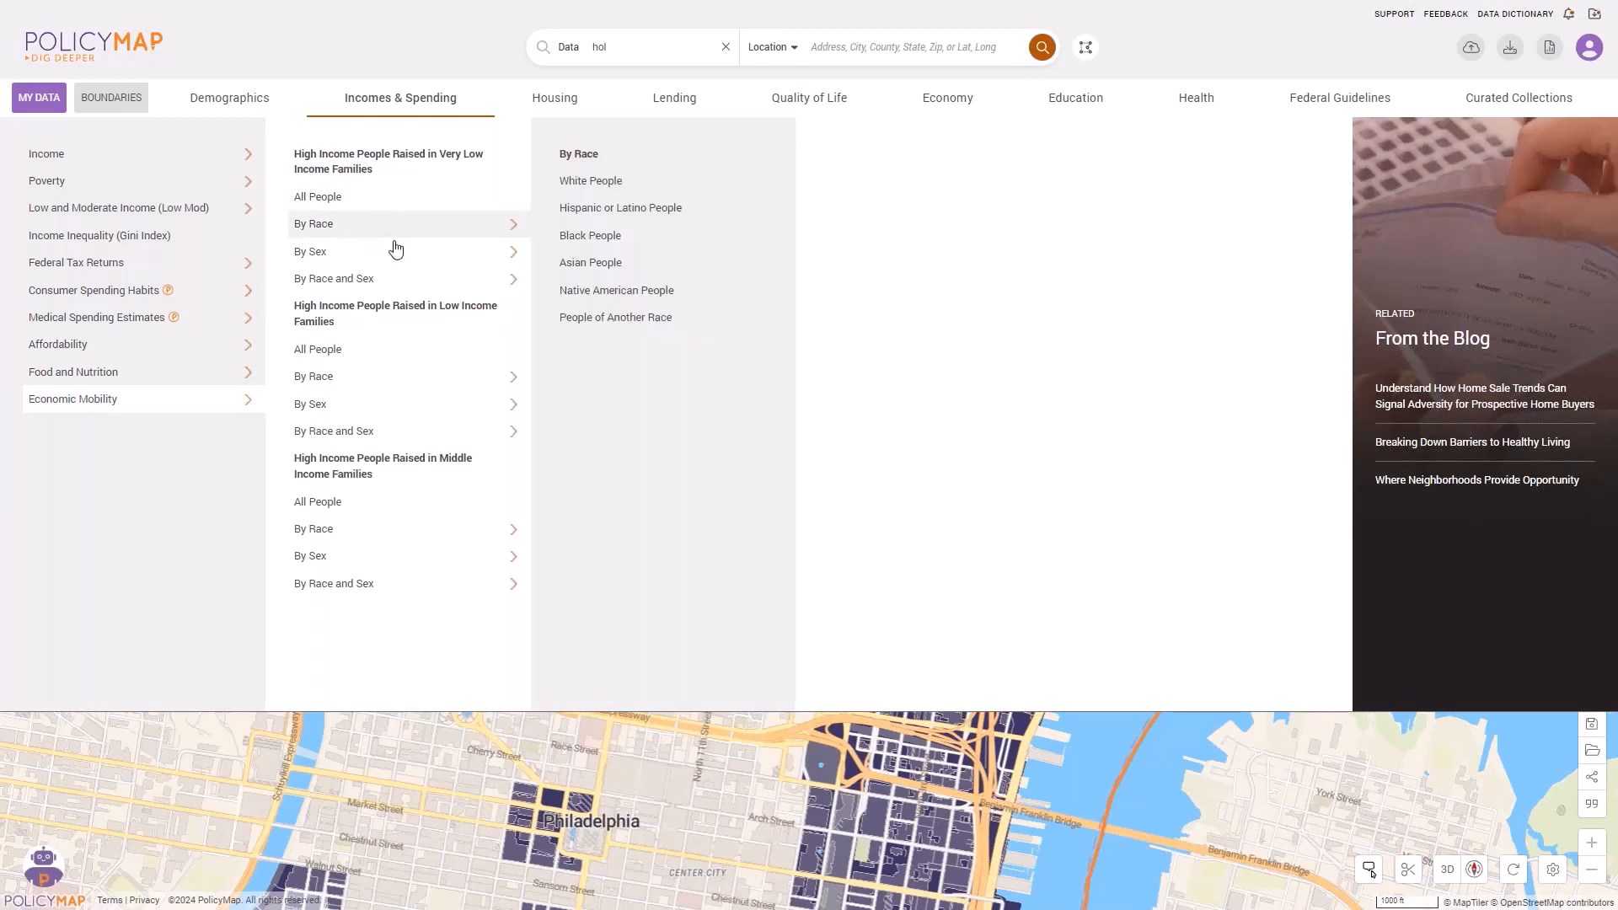
{"action": "mouse_move", "coordinate": [401, 258]}
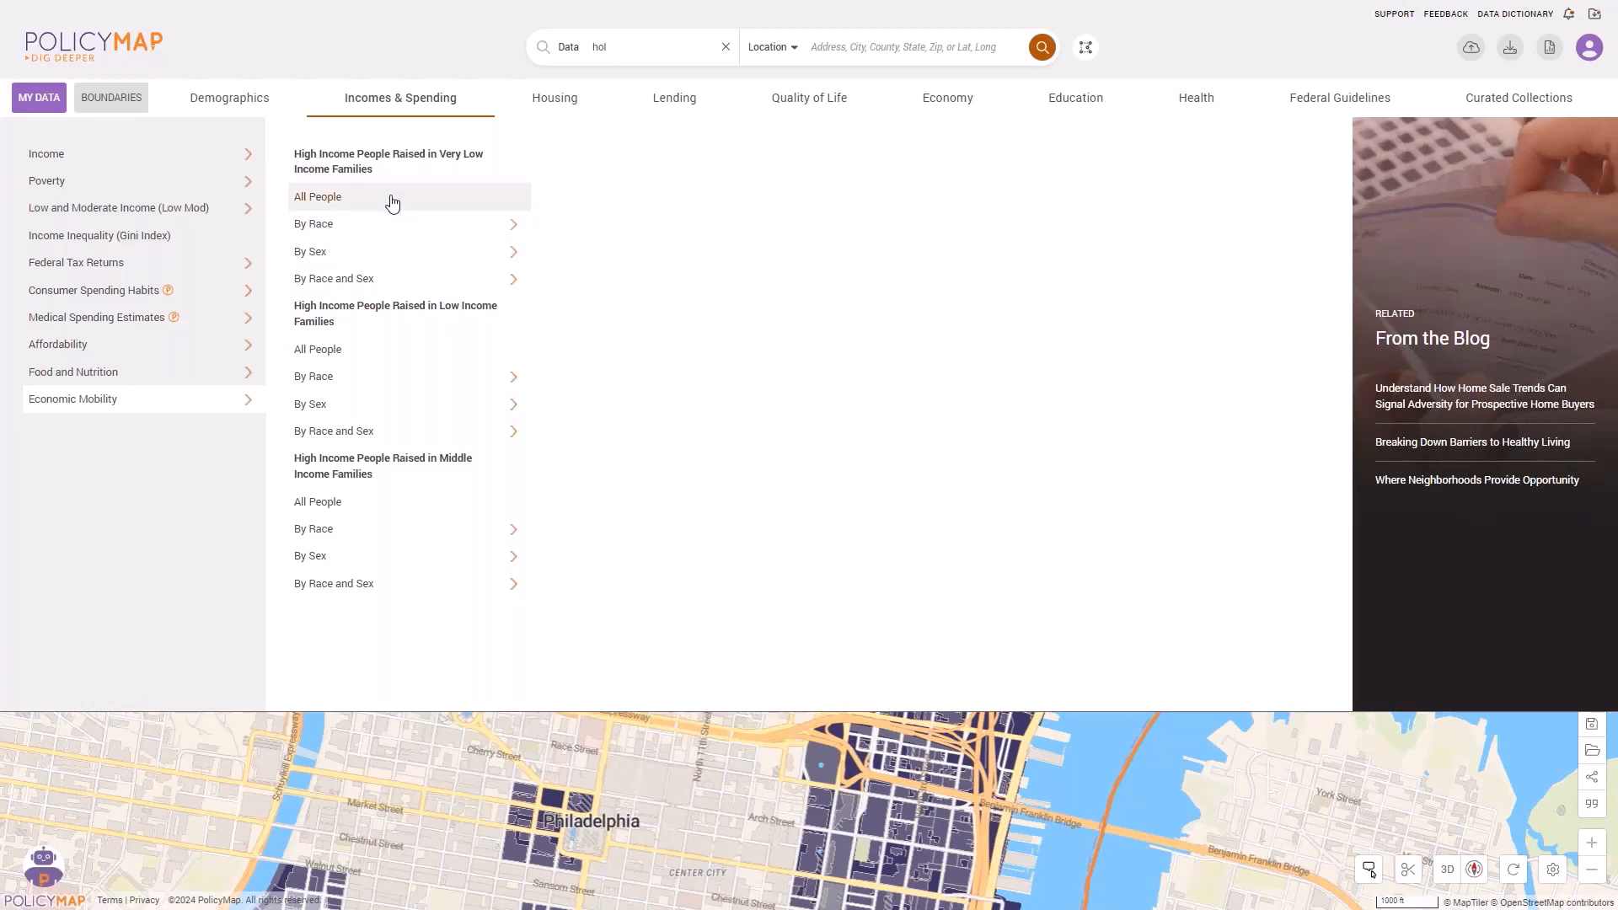
{"action": "left_click", "coordinate": [392, 199]}
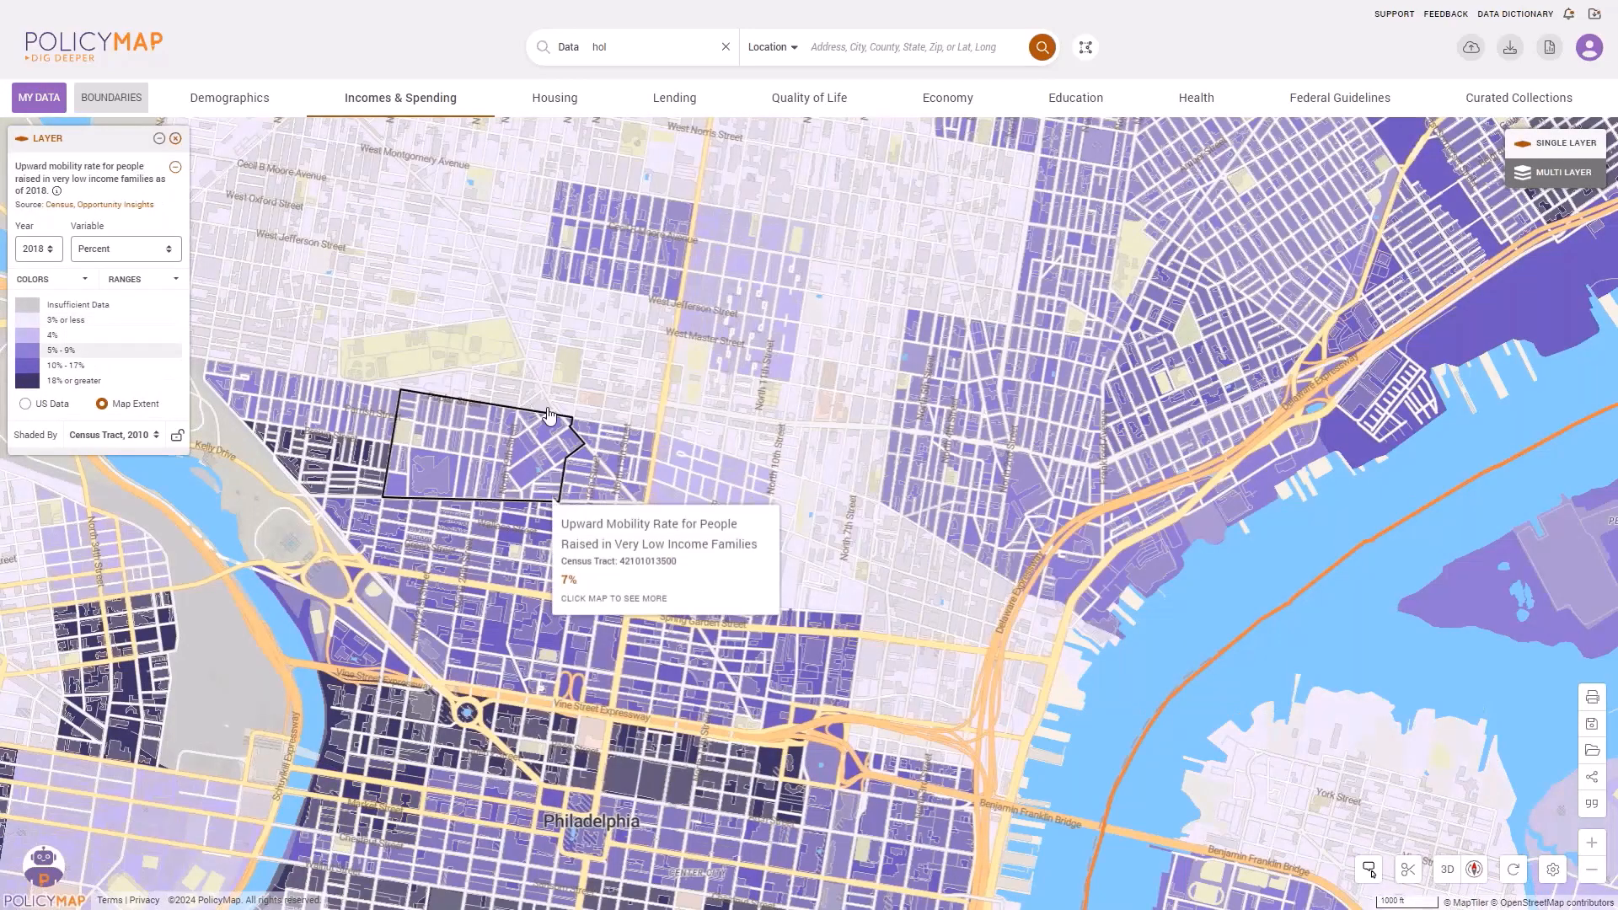
{"action": "left_click_drag", "start_coordinate": [550, 397], "coordinate": [578, 206]}
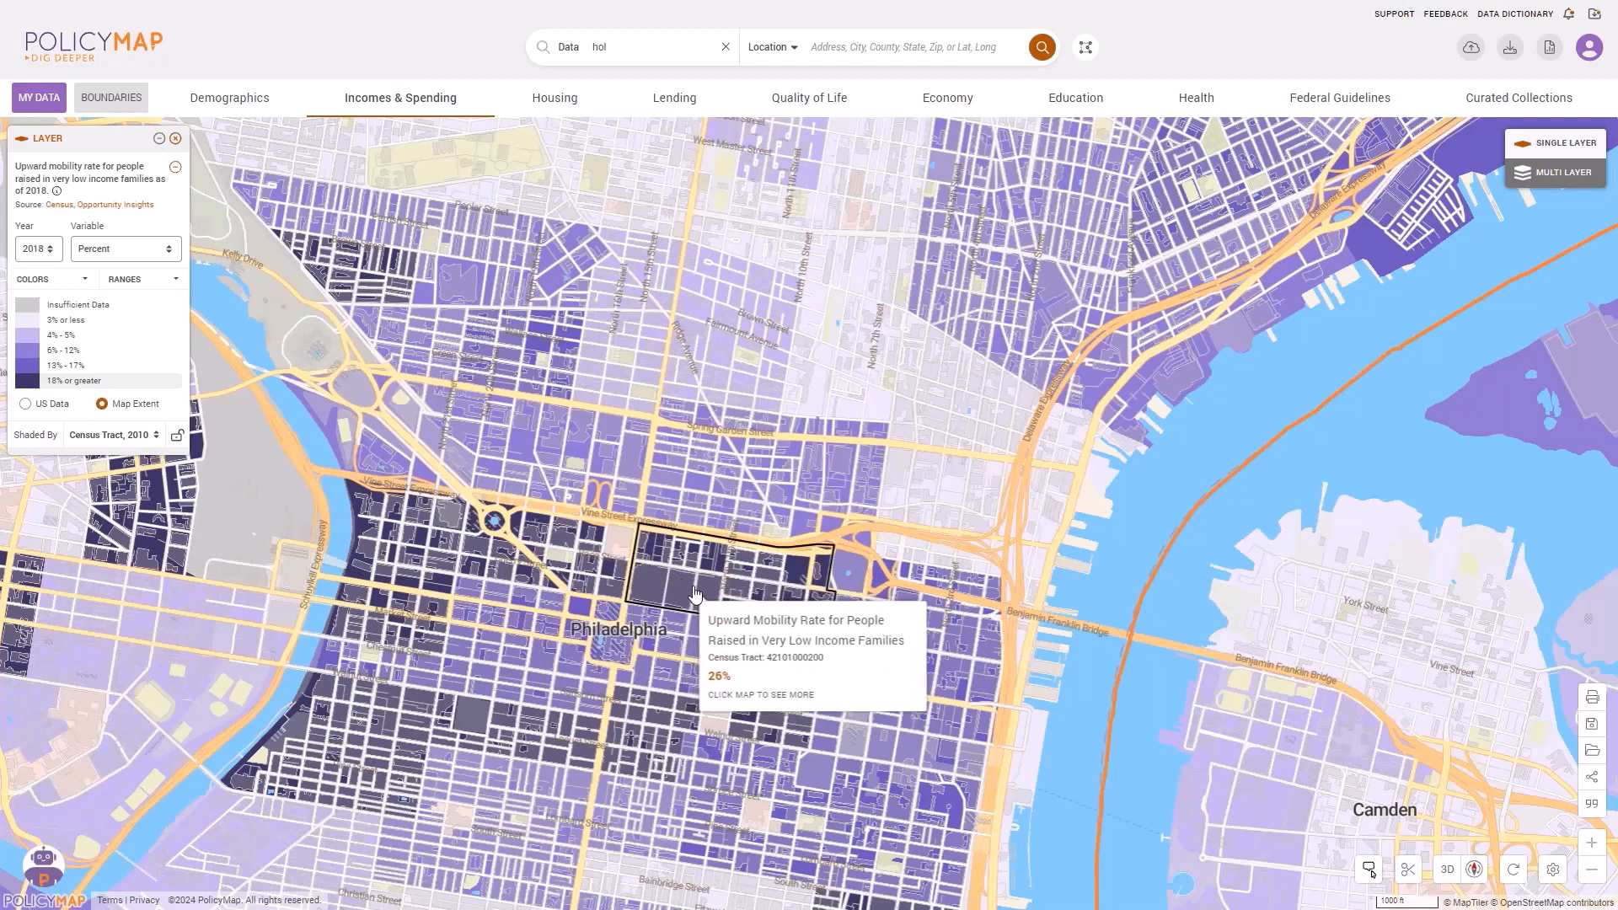
{"action": "scroll", "coordinate": [692, 597], "scroll_direction": "down", "scroll_amount": 1}
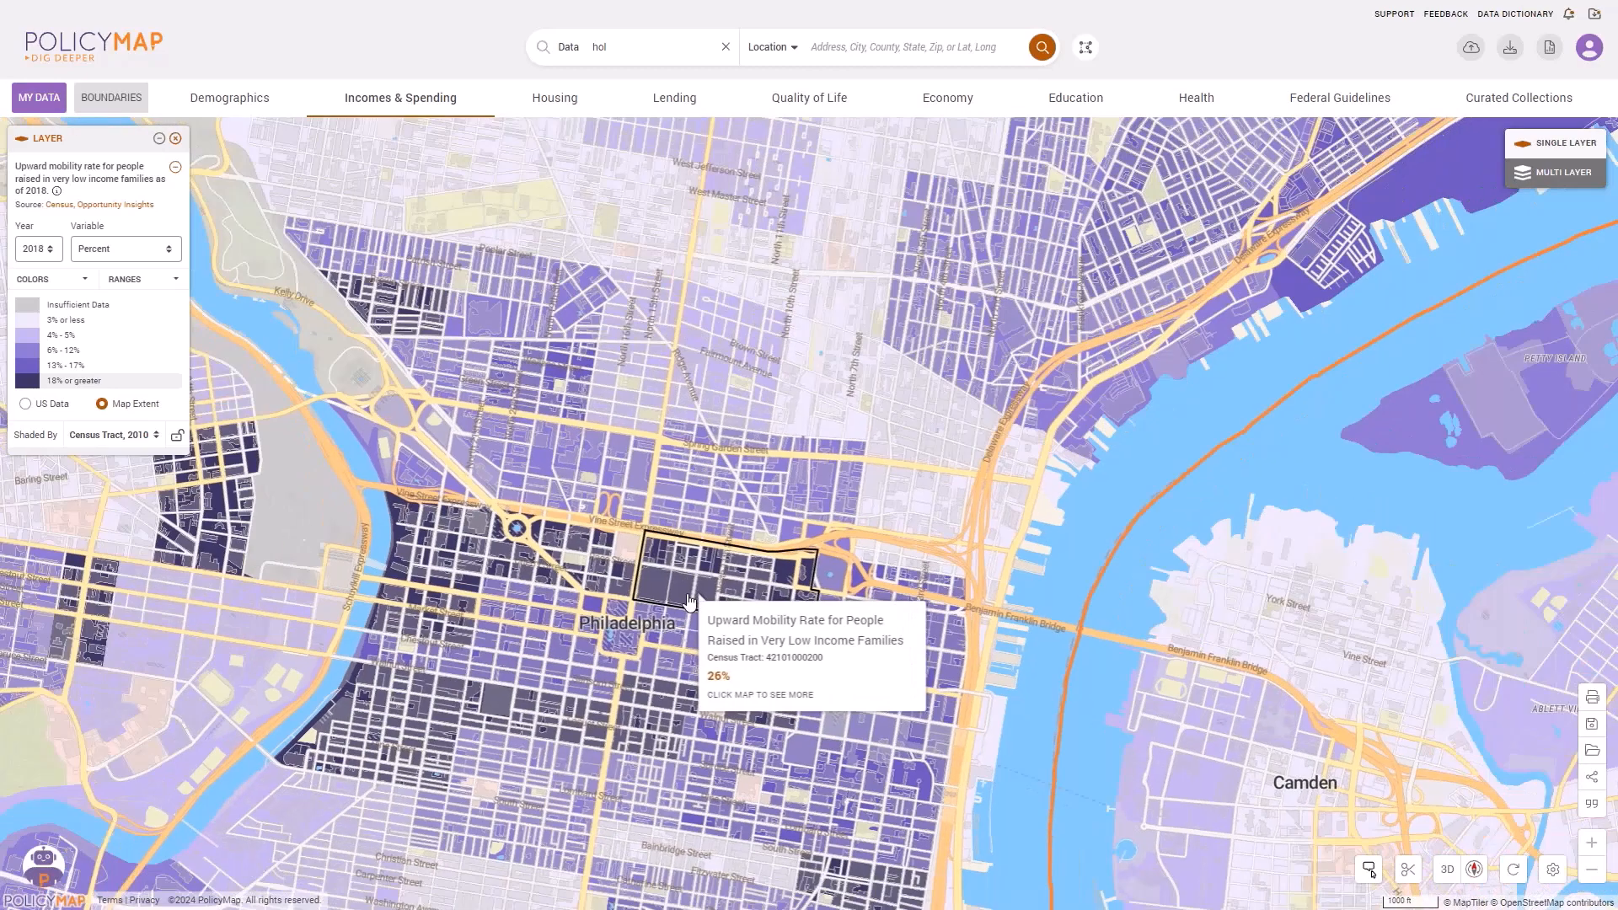
{"action": "scroll", "coordinate": [689, 600], "scroll_direction": "down", "scroll_amount": 2}
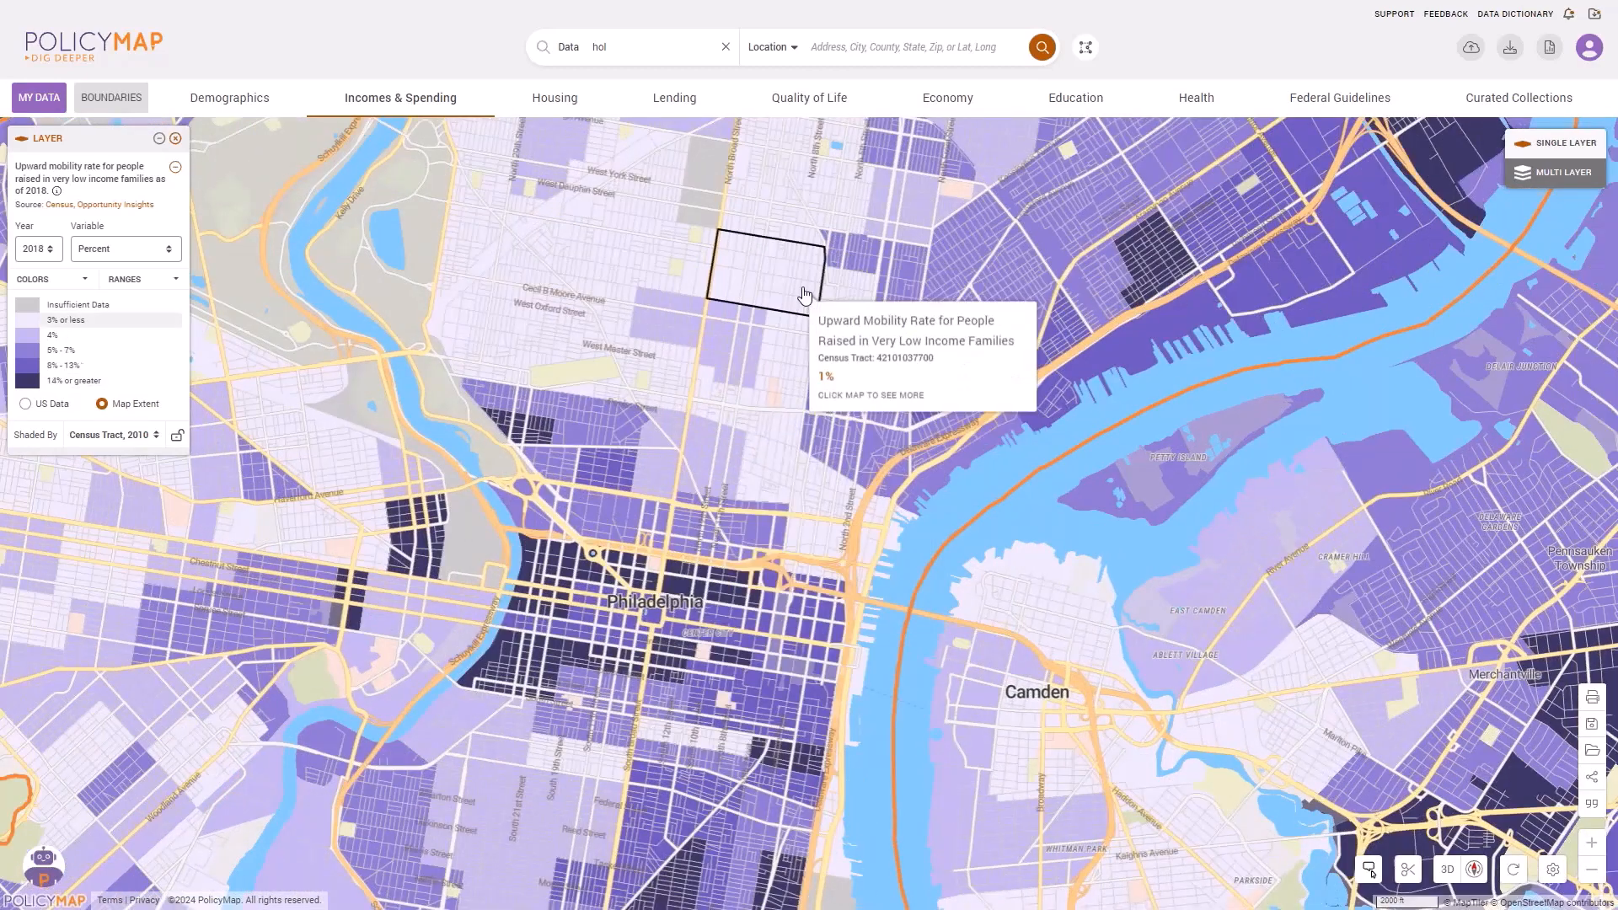
{"action": "scroll", "coordinate": [806, 295], "scroll_direction": "down", "scroll_amount": 1}
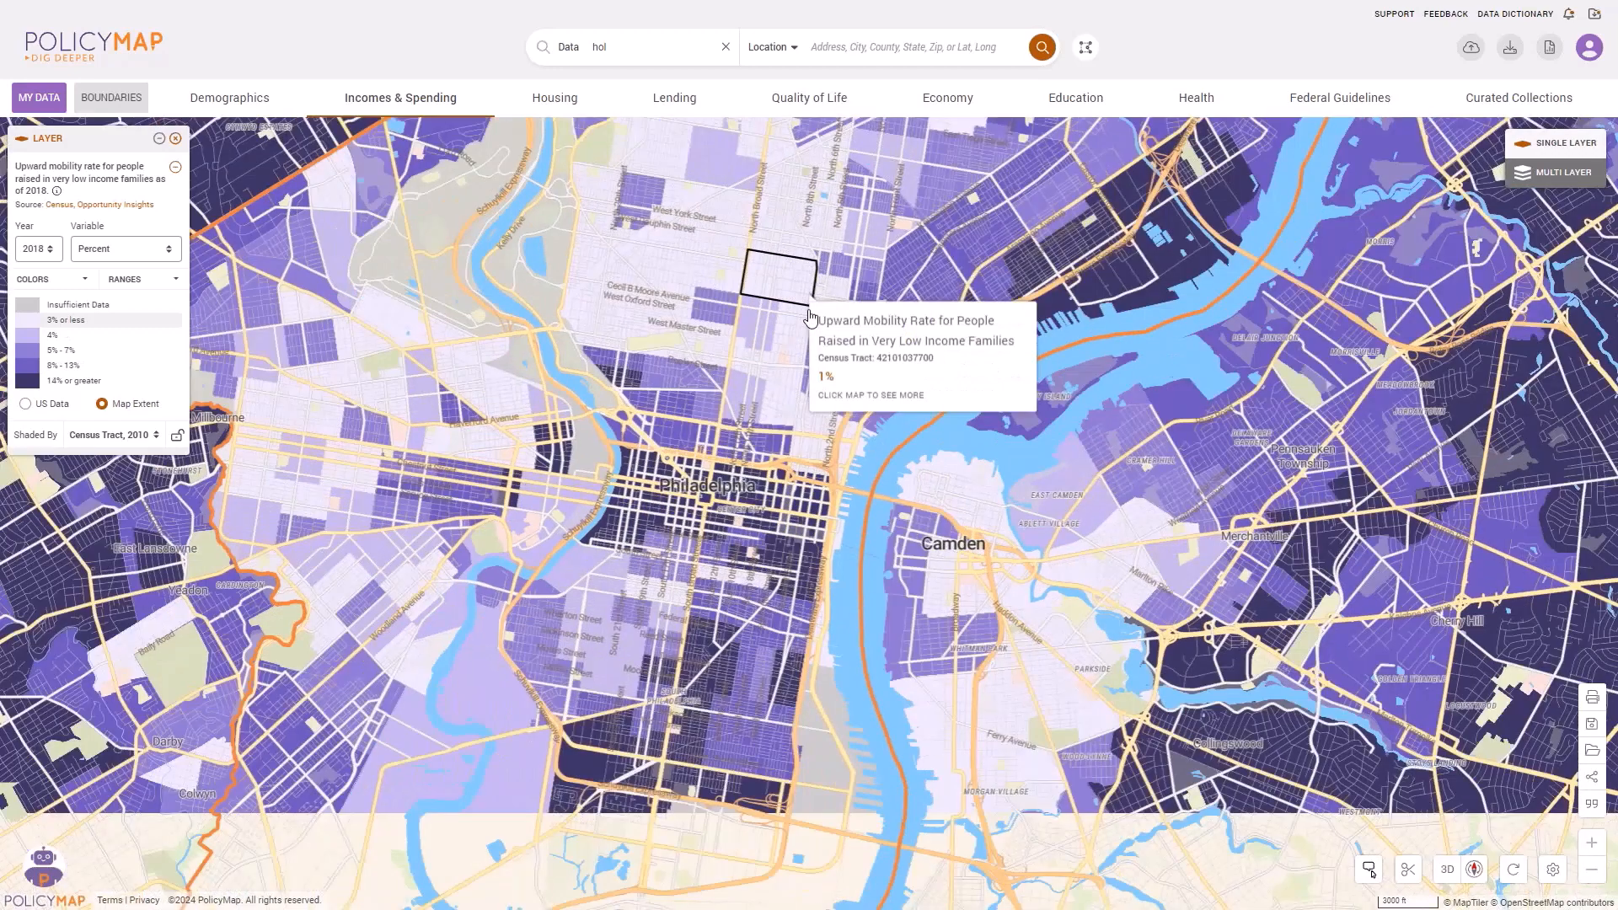
{"action": "left_click_drag", "start_coordinate": [805, 295], "coordinate": [816, 384]}
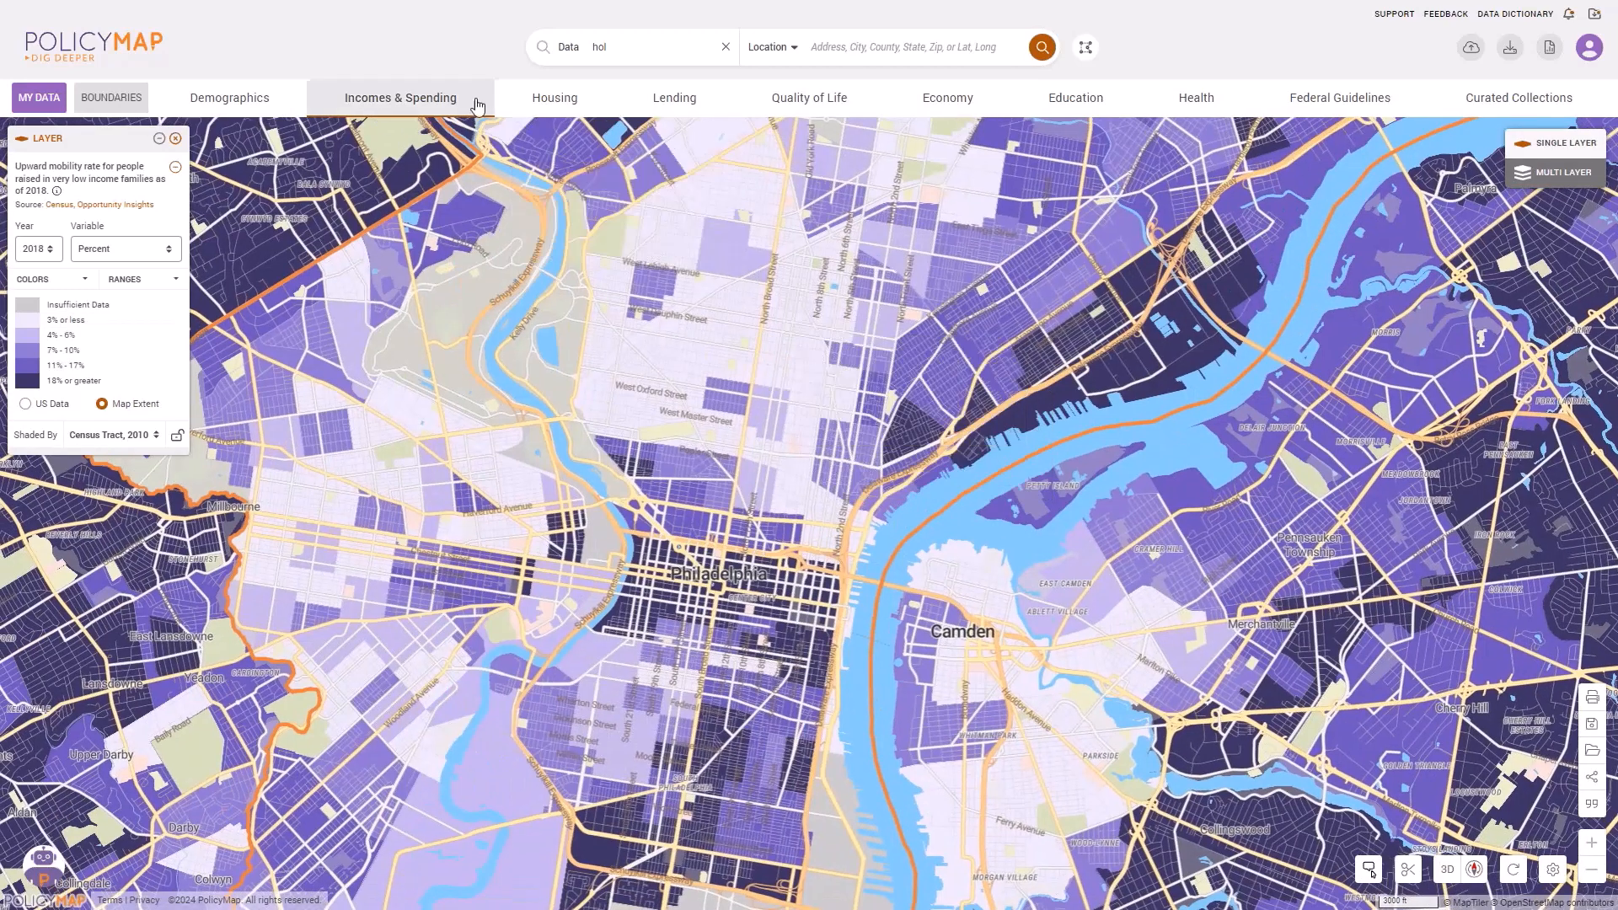
Replace the layer with the annual single family home sale price from the Housing data's Home Sales category.
{"action": "left_click", "coordinate": [555, 104]}
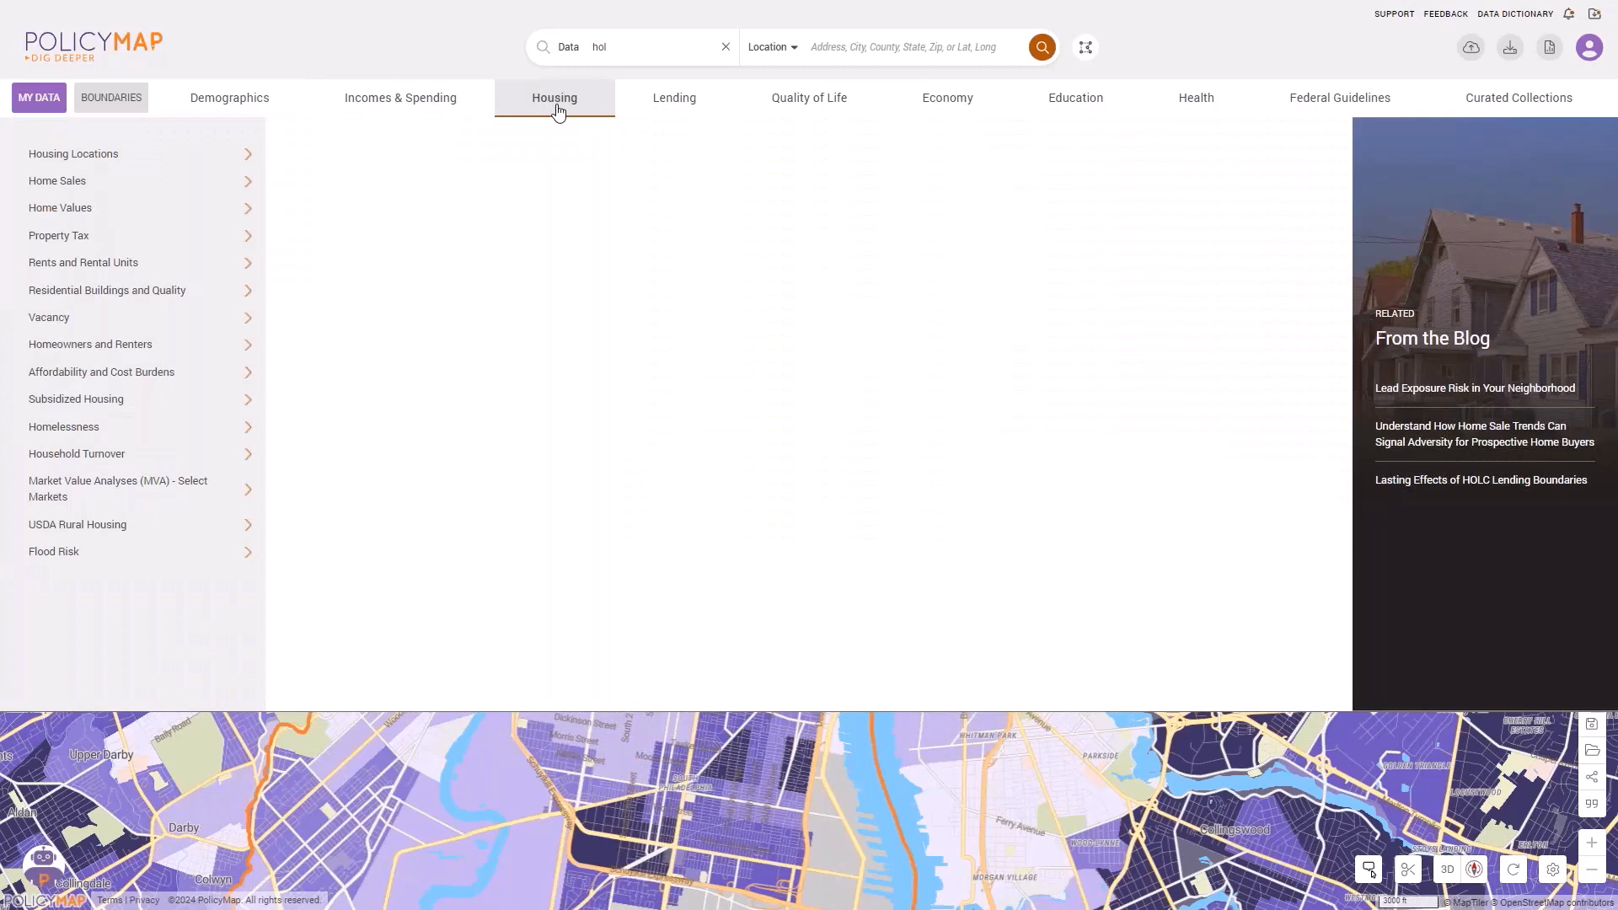
{"action": "left_click", "coordinate": [237, 158]}
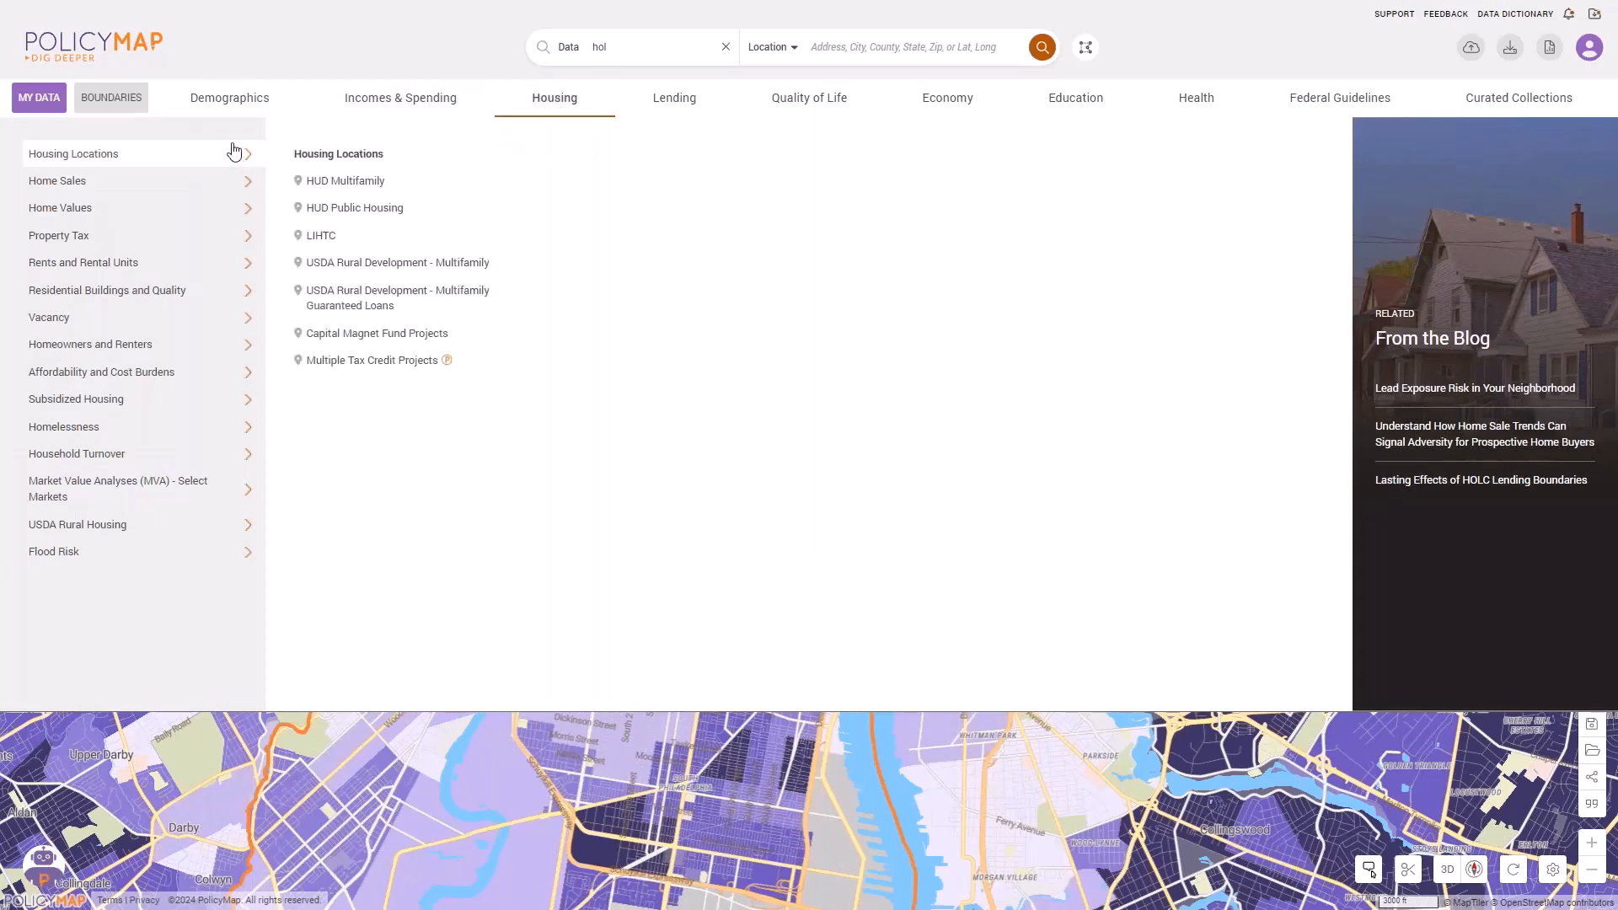
{"action": "left_click", "coordinate": [226, 184]}
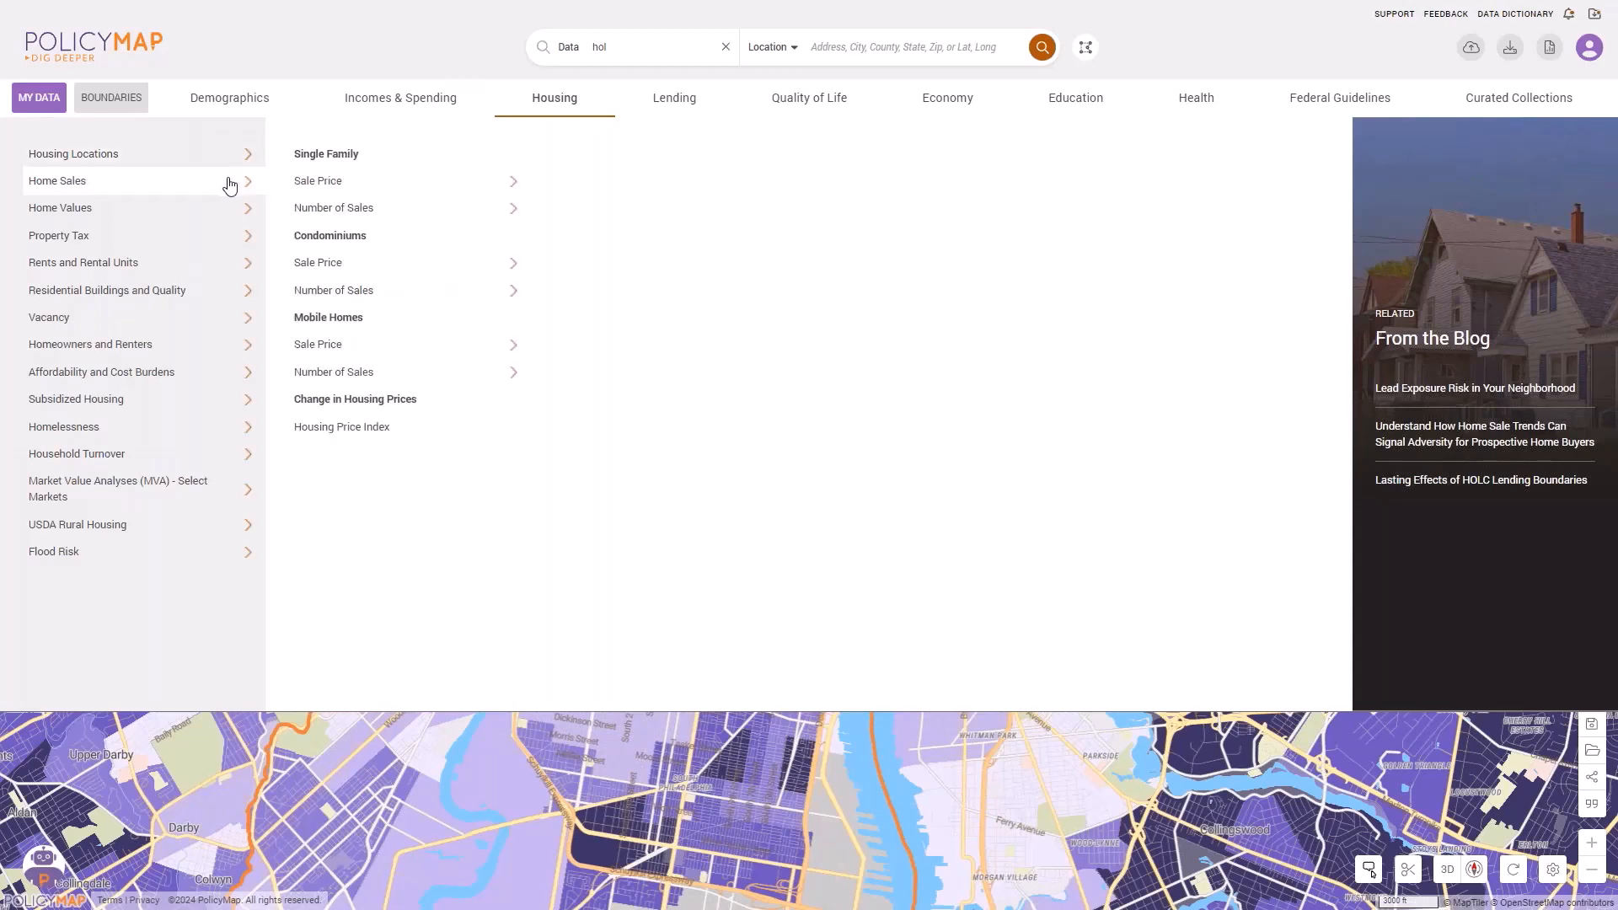
{"action": "left_click", "coordinate": [301, 180]}
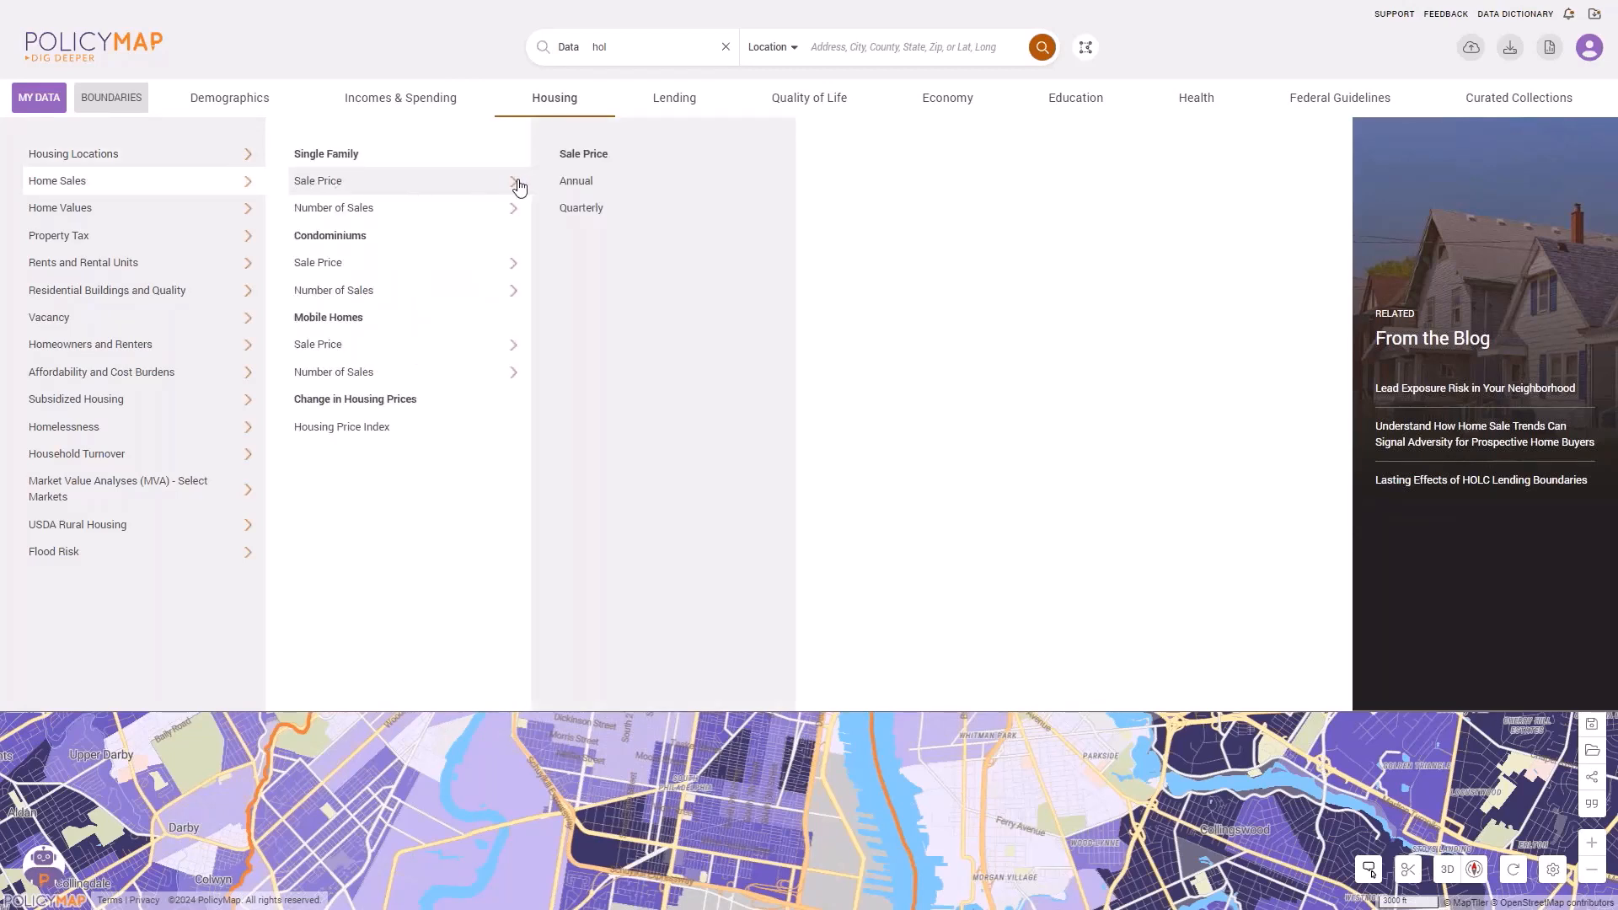
{"action": "left_click", "coordinate": [600, 187]}
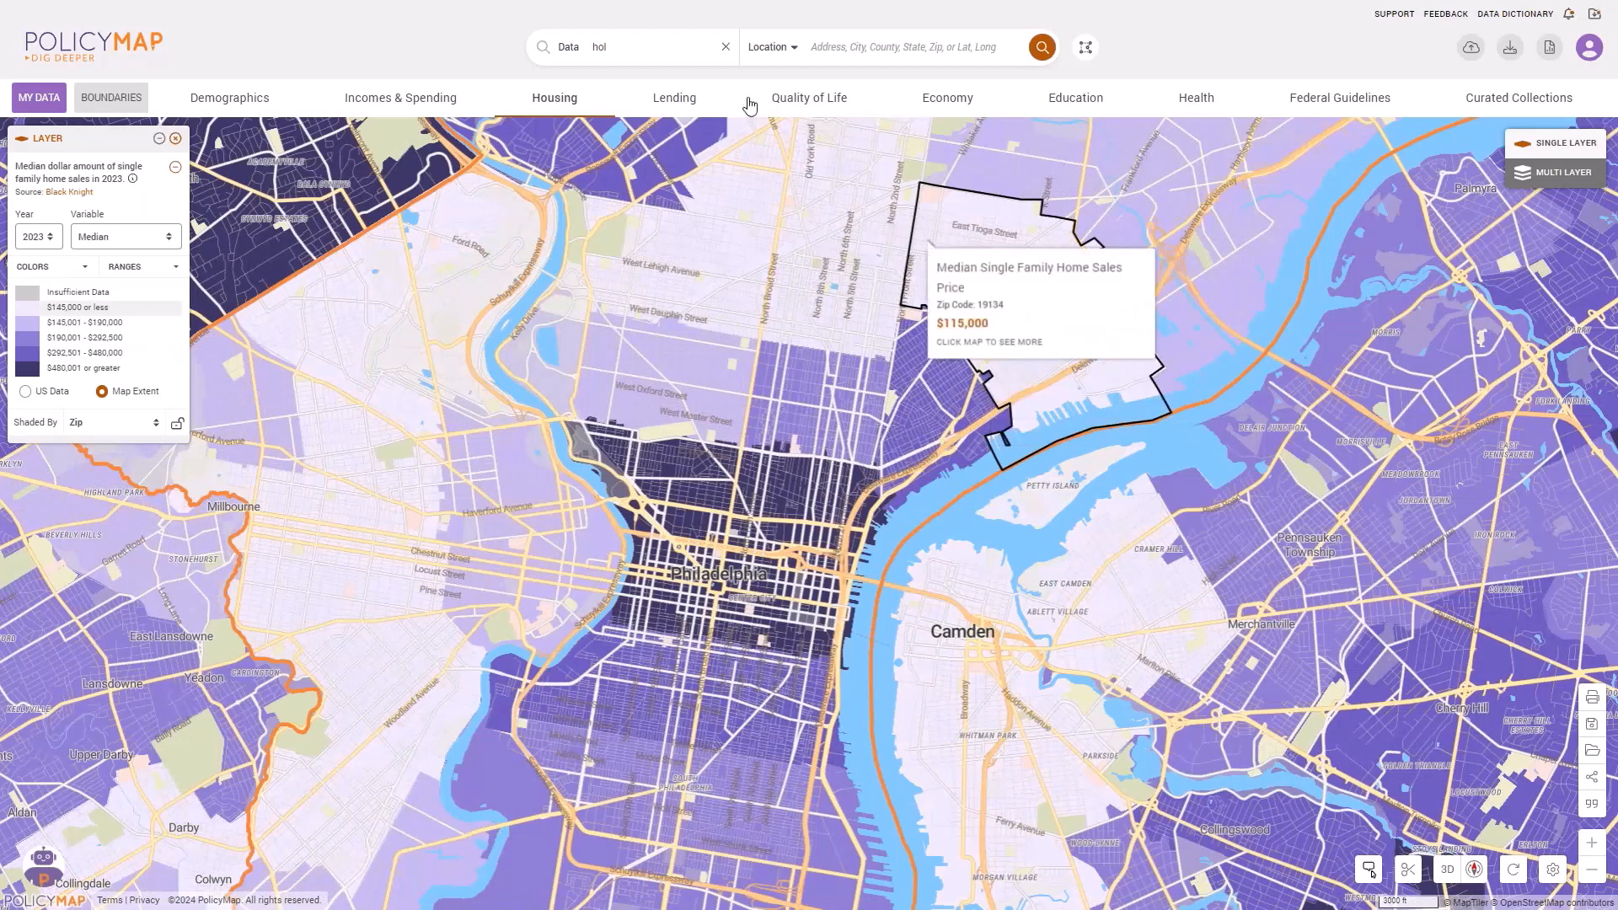
Search for location 19123 and go to its Zip Code Tabulation Area.
{"action": "left_click", "coordinate": [826, 46]}
{"action": "type", "text": "1912"}
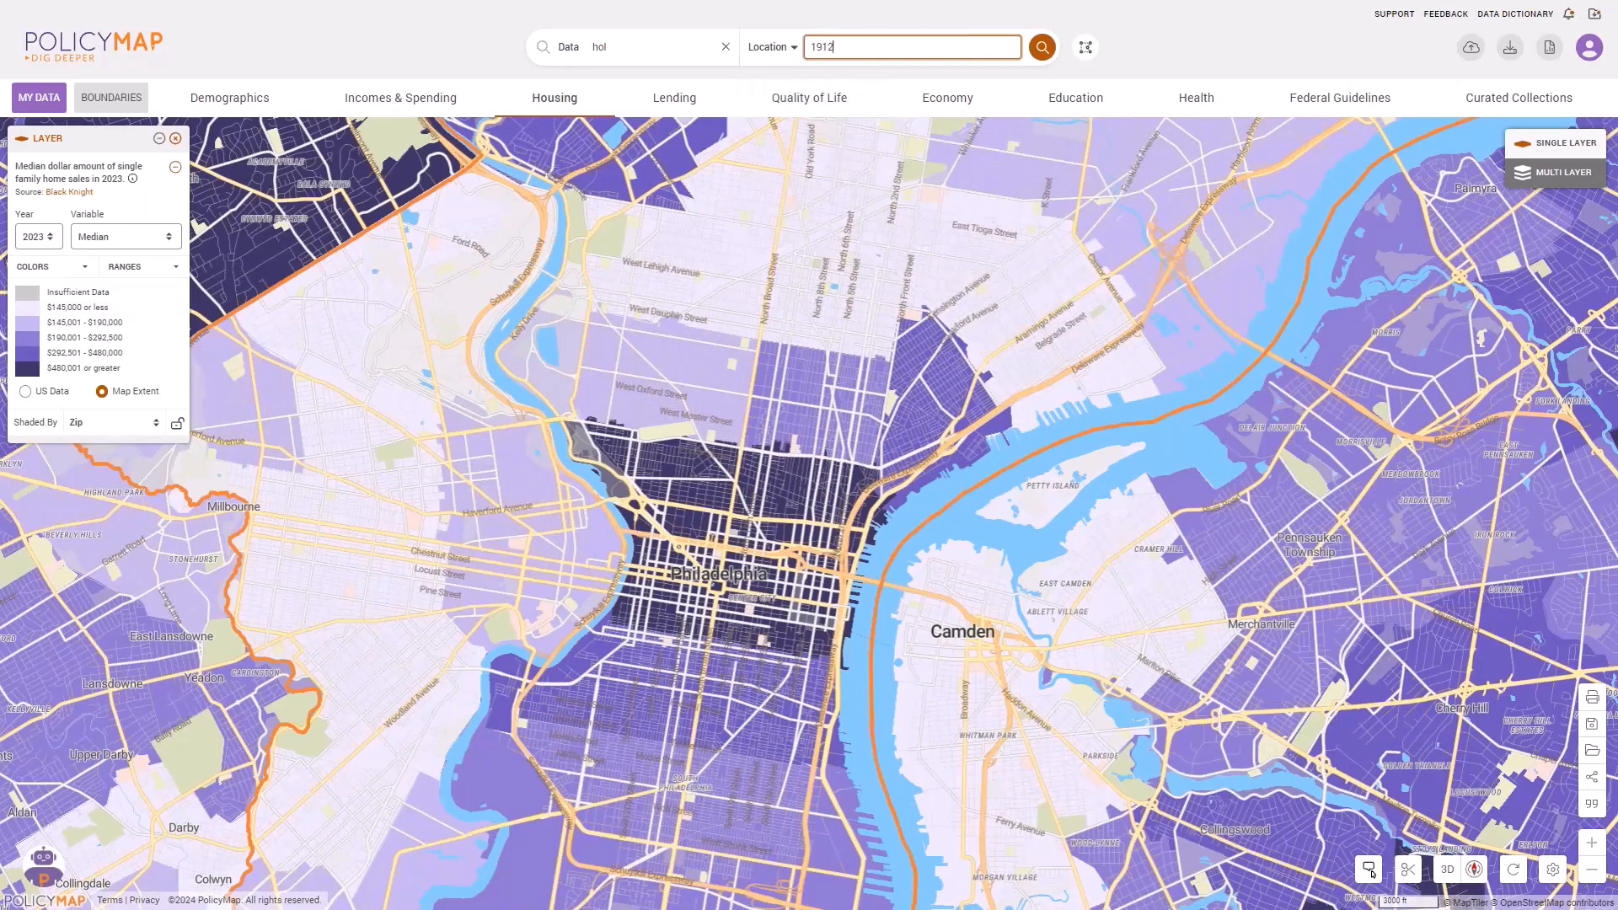
{"action": "type", "text": "3"}
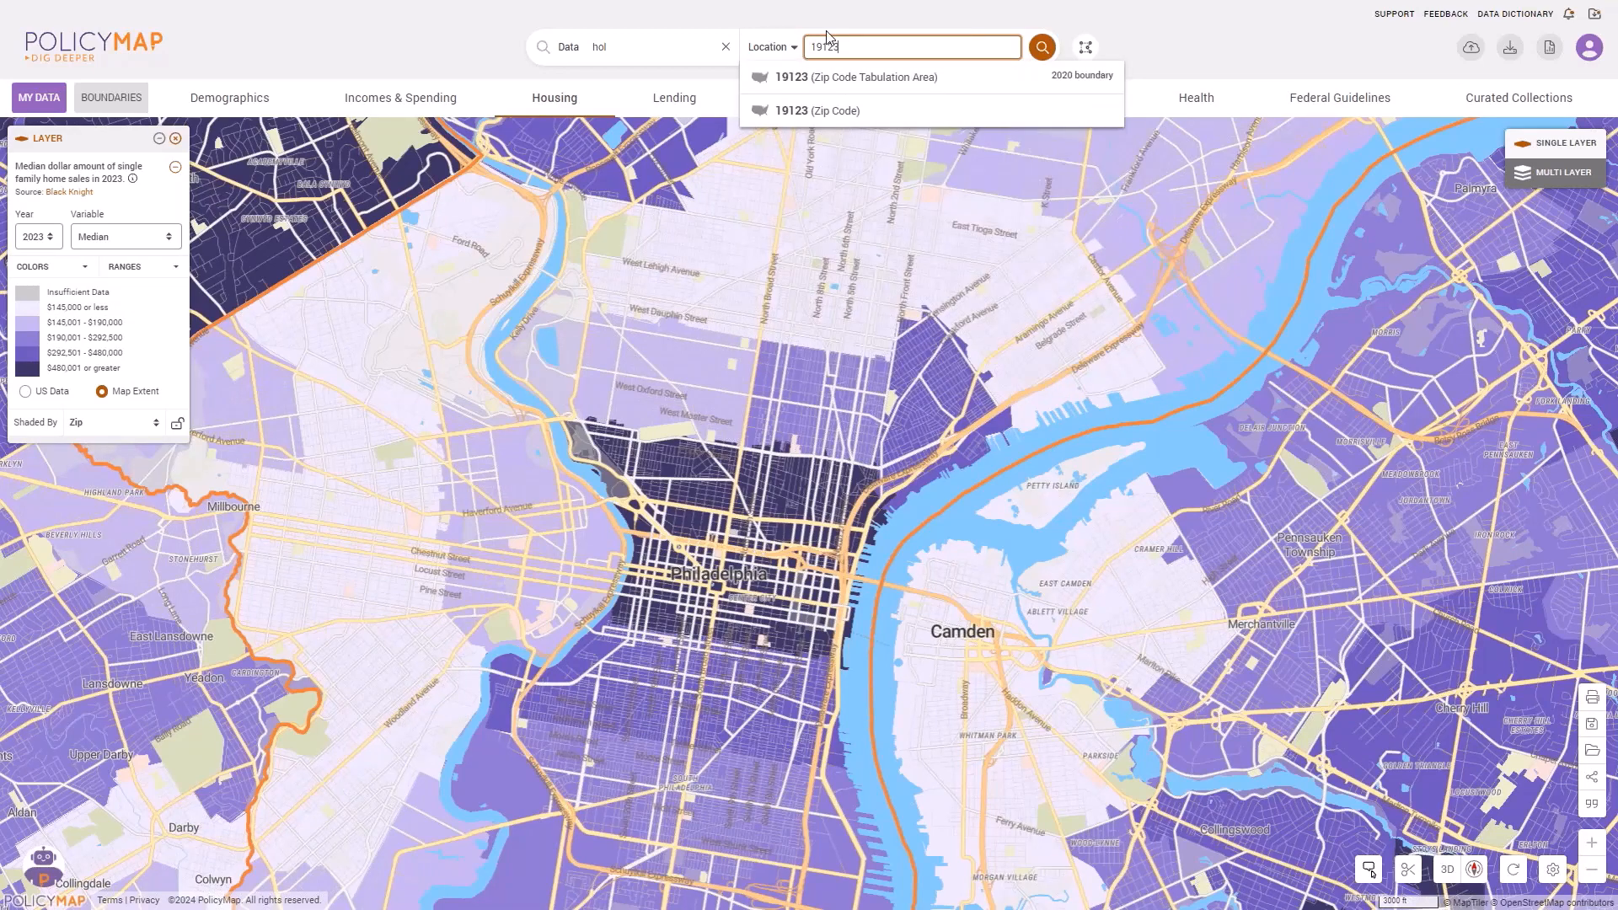
{"action": "left_click", "coordinate": [871, 79]}
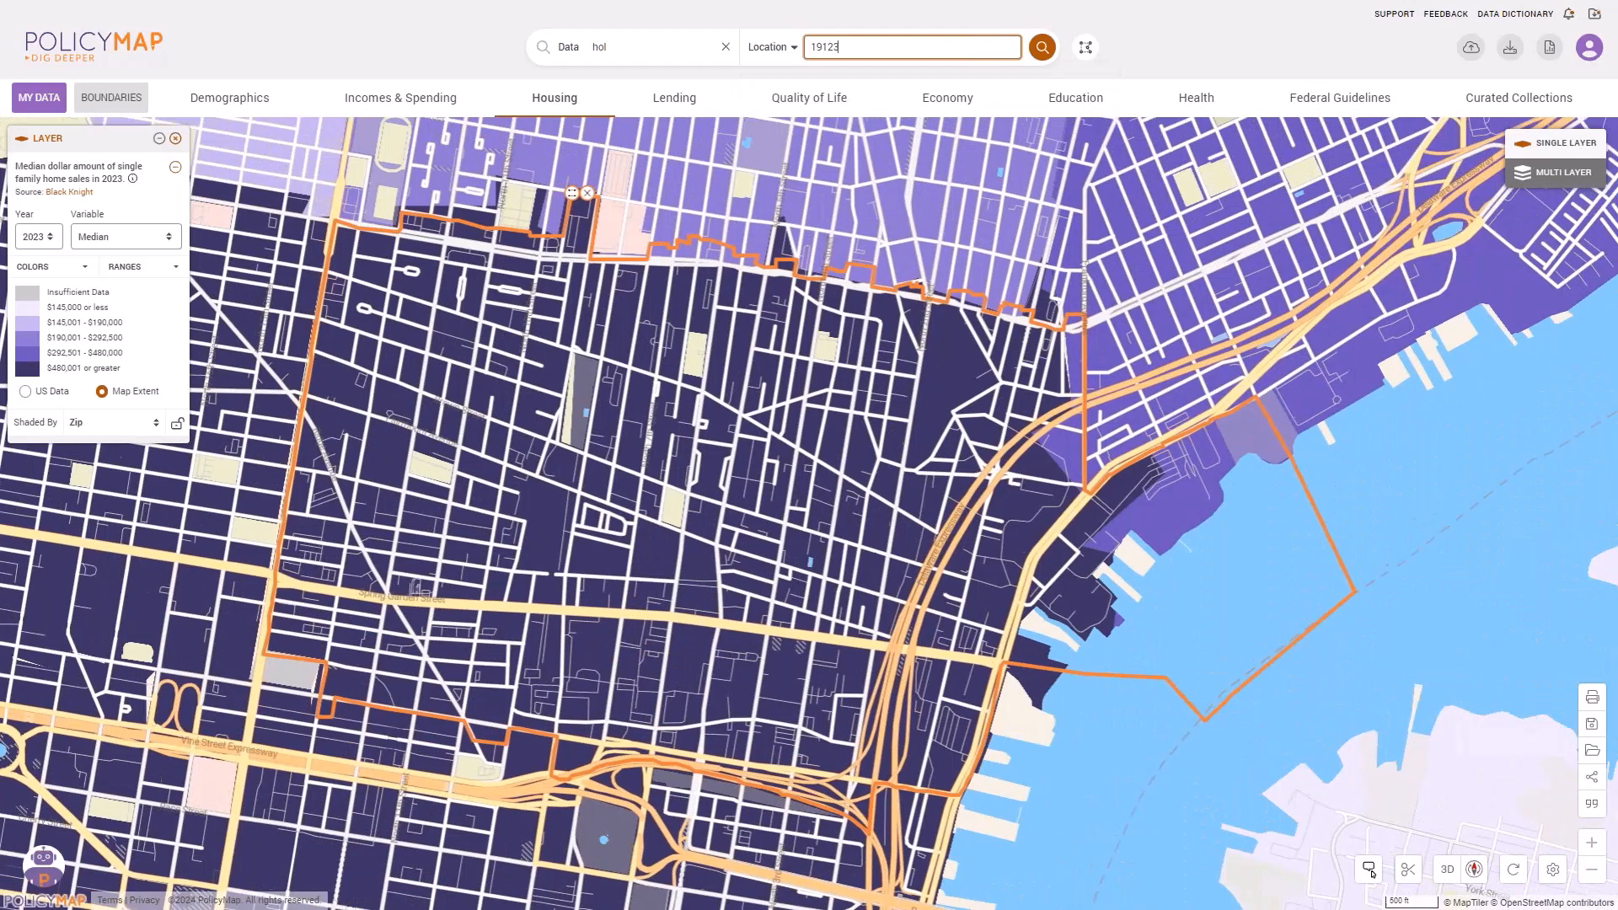
Examine the home sale price trends of zip code 19123 against its neighbors and view its chart with value labels.
{"action": "mouse_move", "coordinate": [840, 570]}
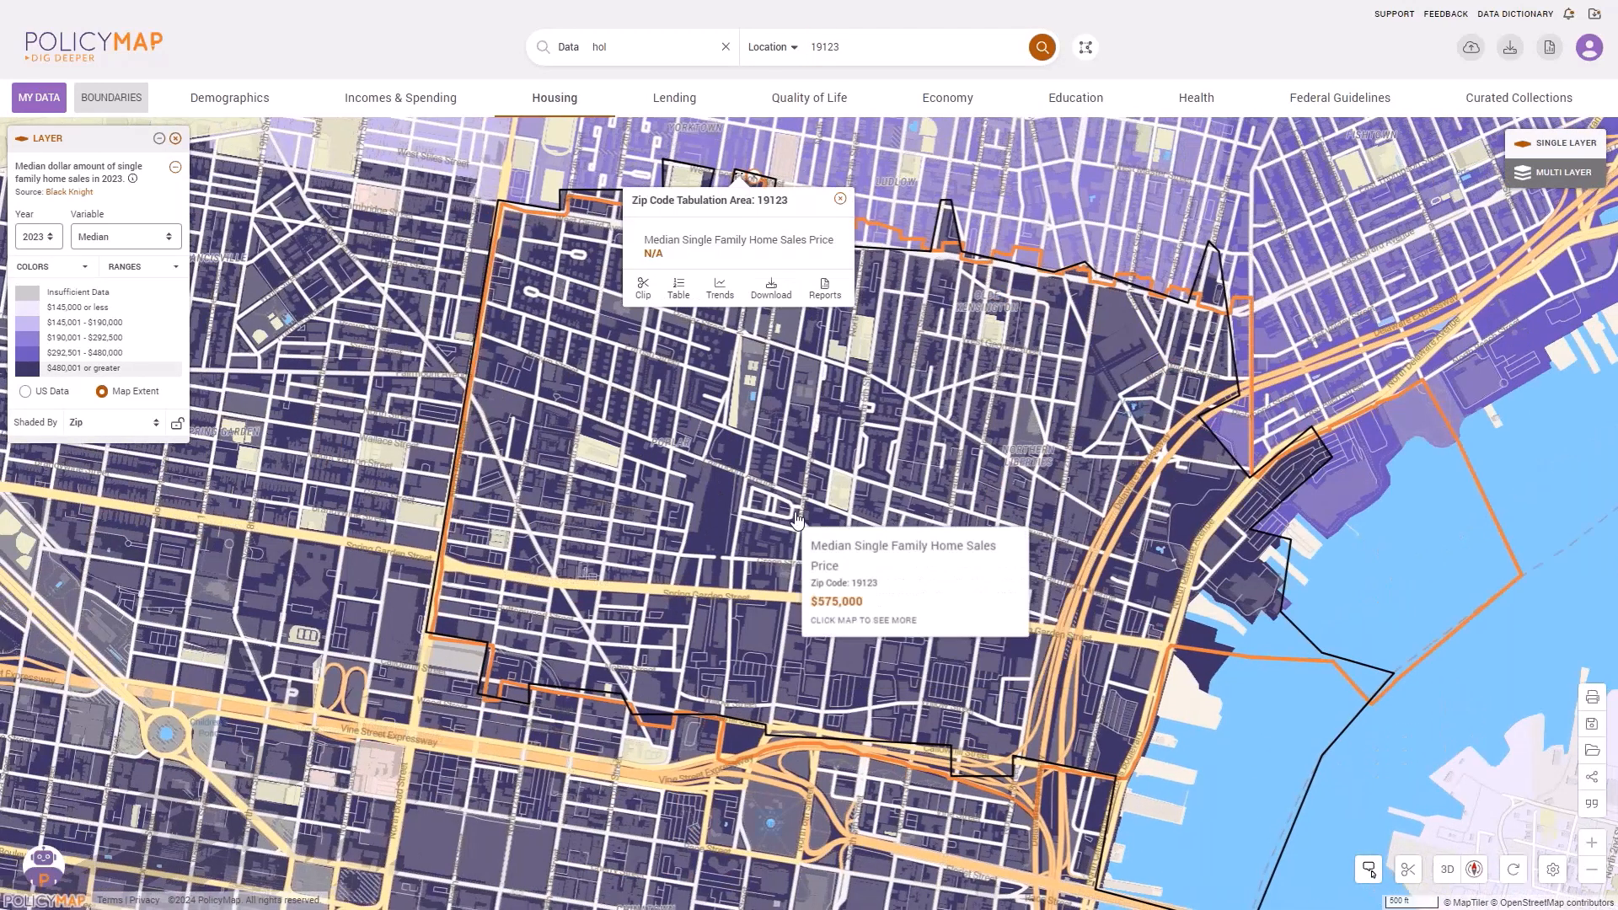
{"action": "left_click", "coordinate": [798, 517]}
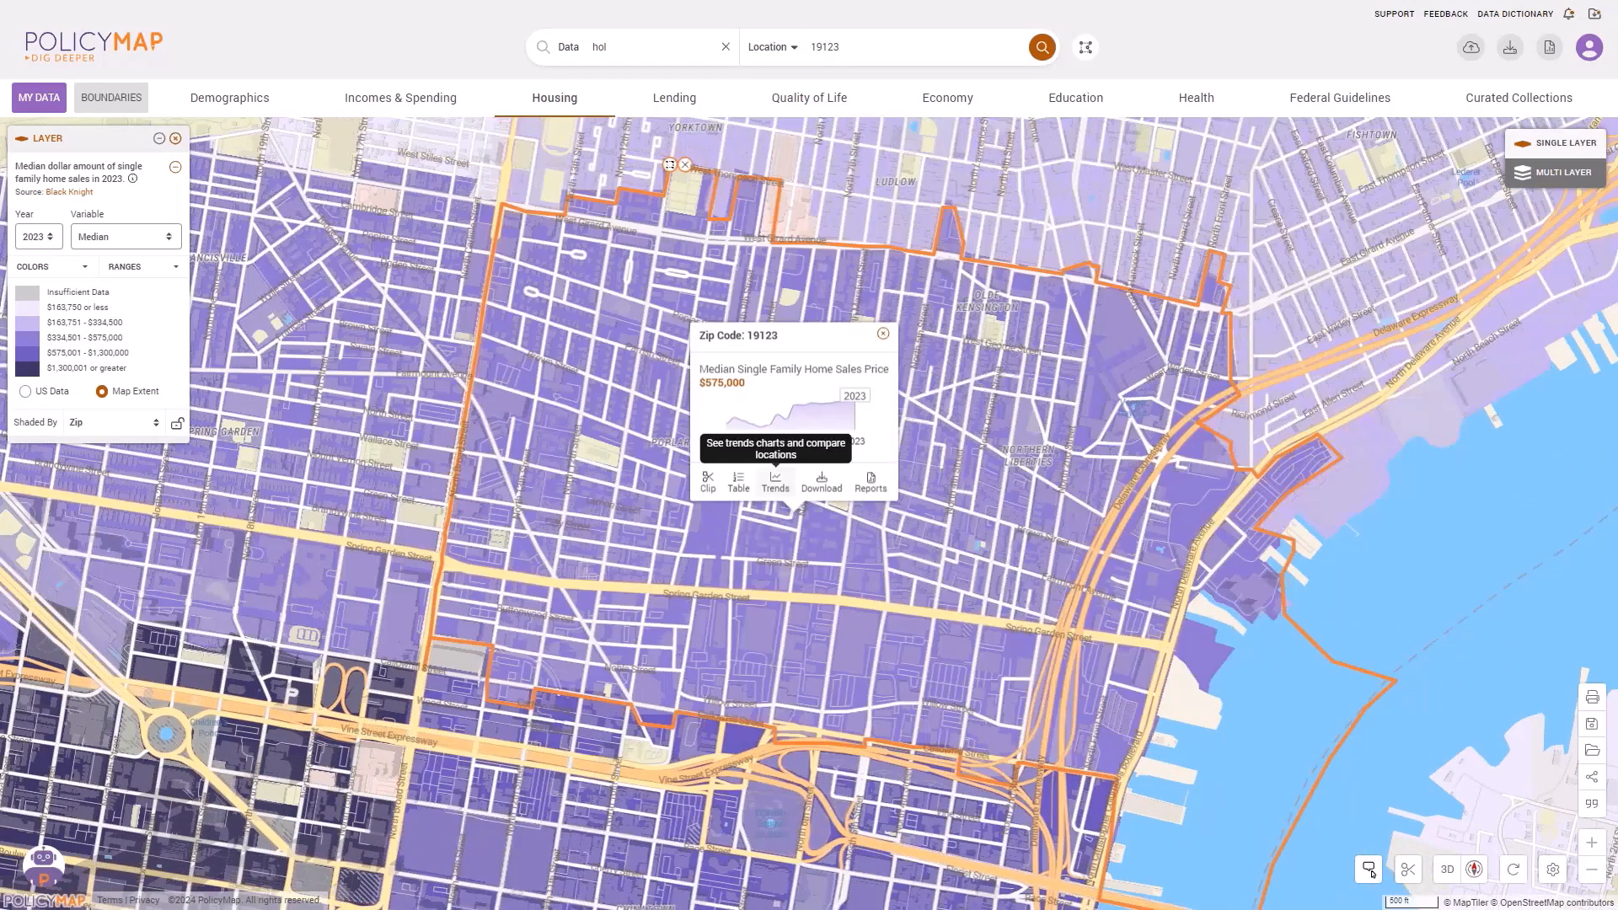
{"action": "left_click", "coordinate": [785, 493]}
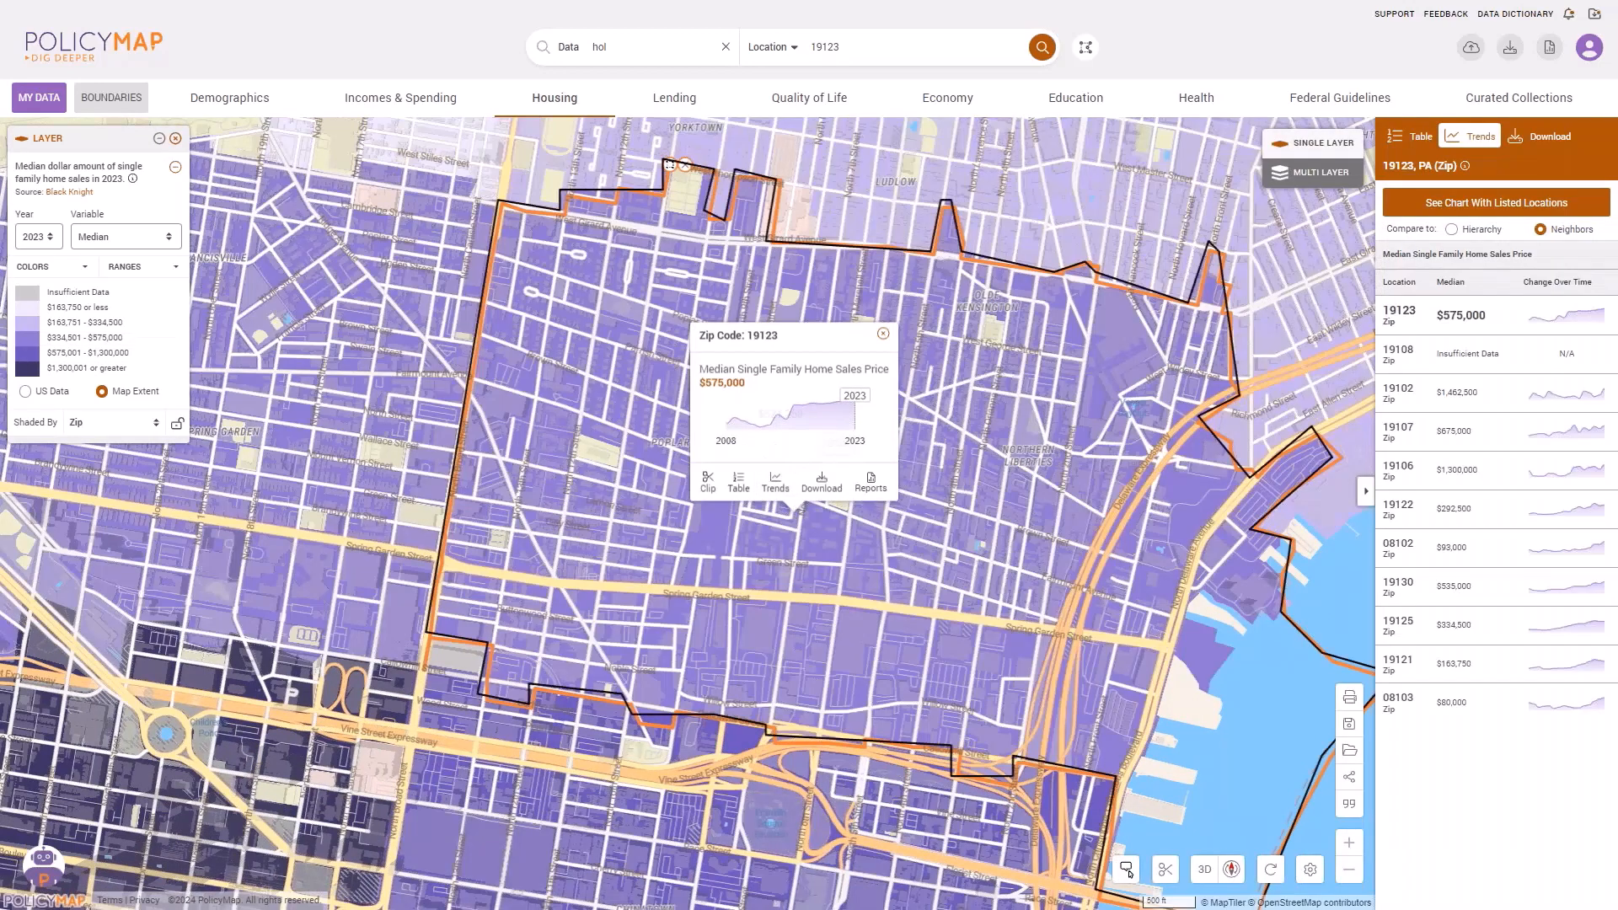
{"action": "left_click", "coordinate": [1505, 201]}
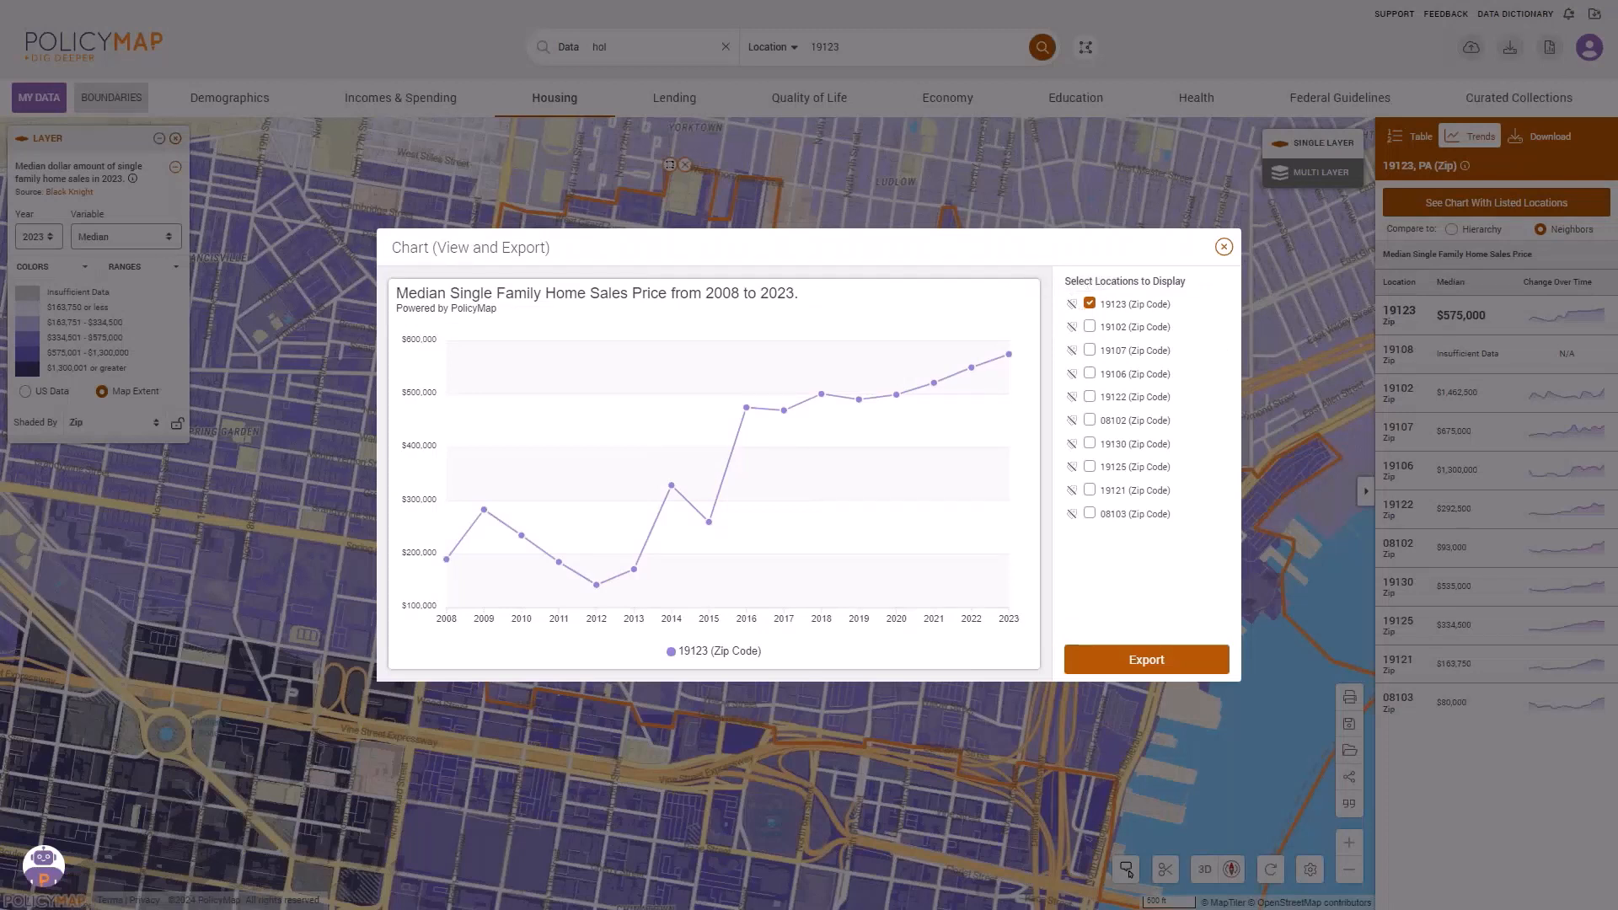
{"action": "left_click", "coordinate": [1073, 305]}
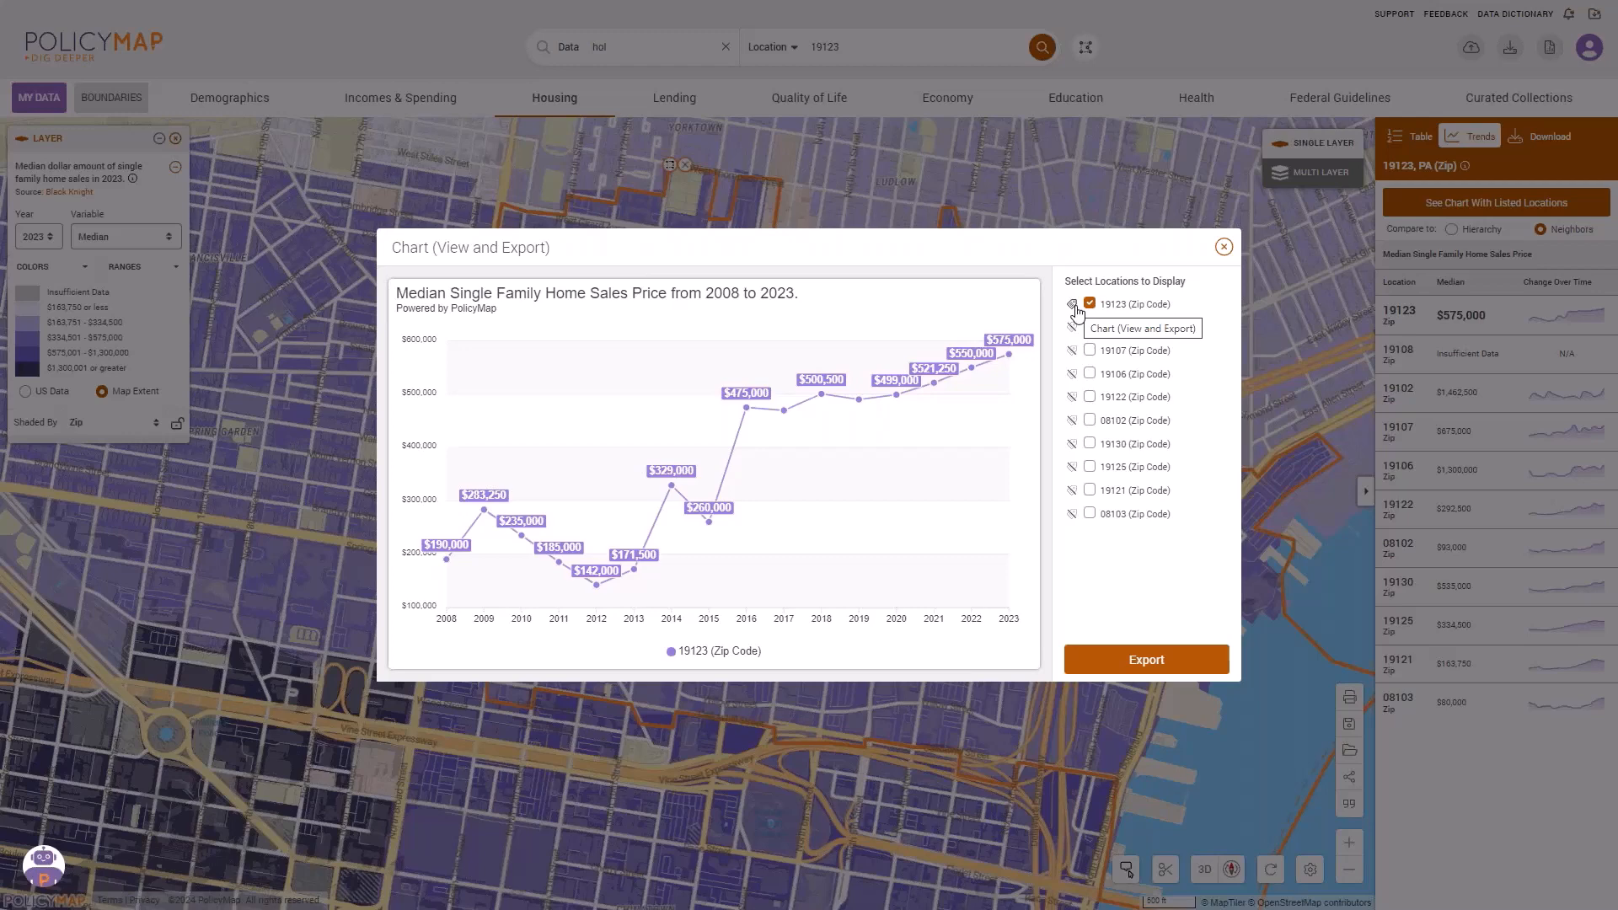
{"action": "left_click", "coordinate": [1222, 249]}
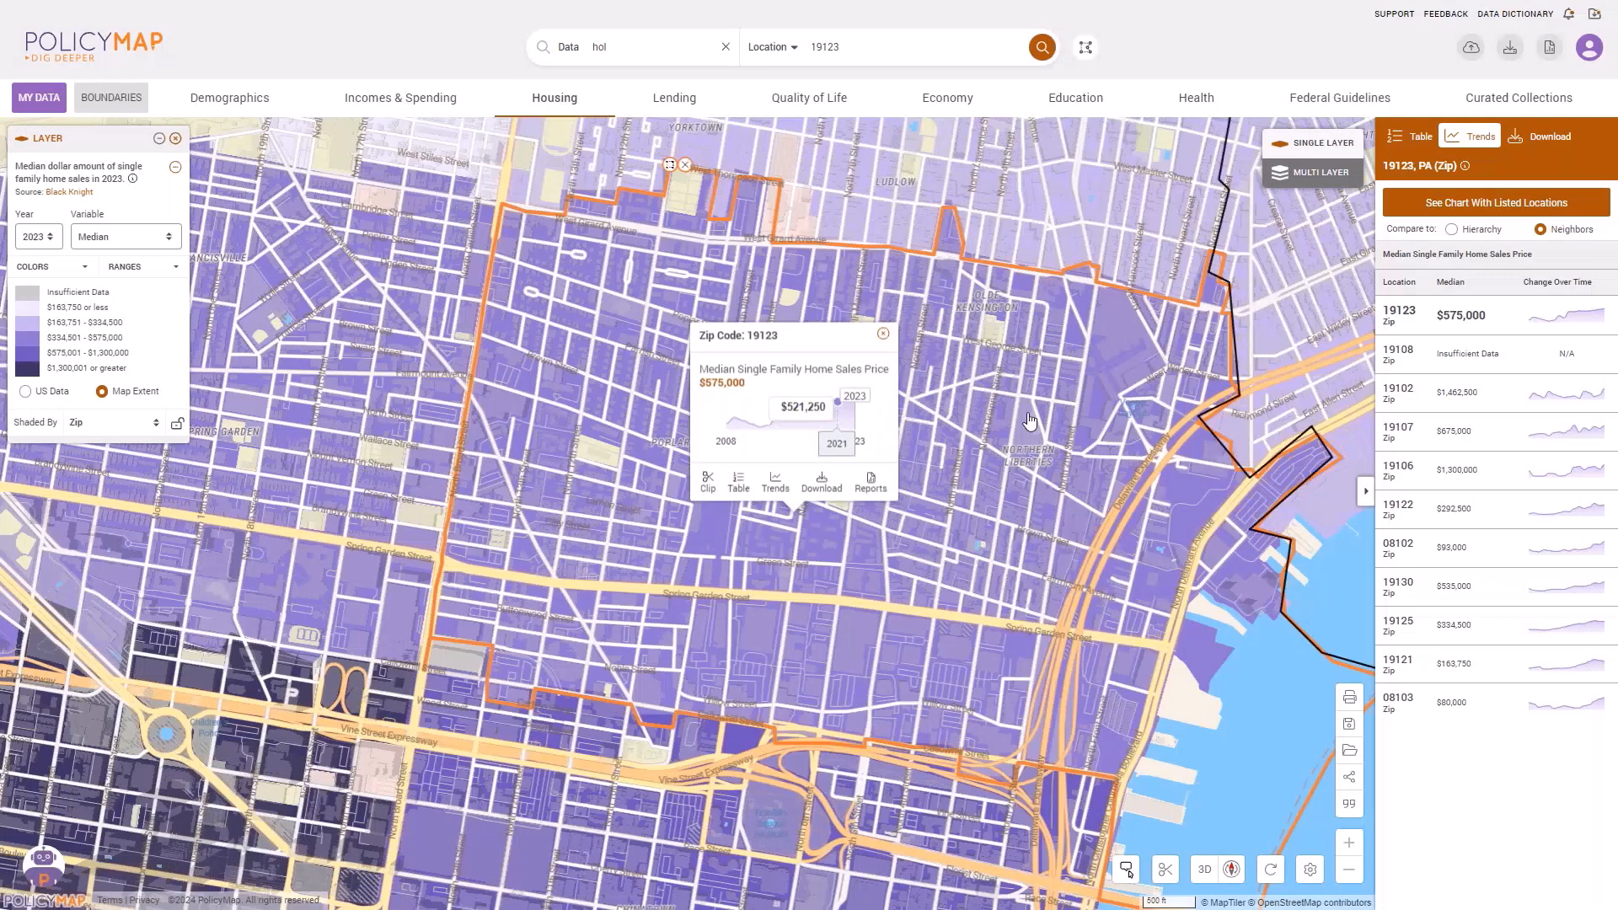
Replace the layer with cost-burdened renters under age 65 from the Housing data's Affordability and Cost Burdens category.
{"action": "scroll", "coordinate": [1030, 422], "scroll_direction": "down", "scroll_amount": 3}
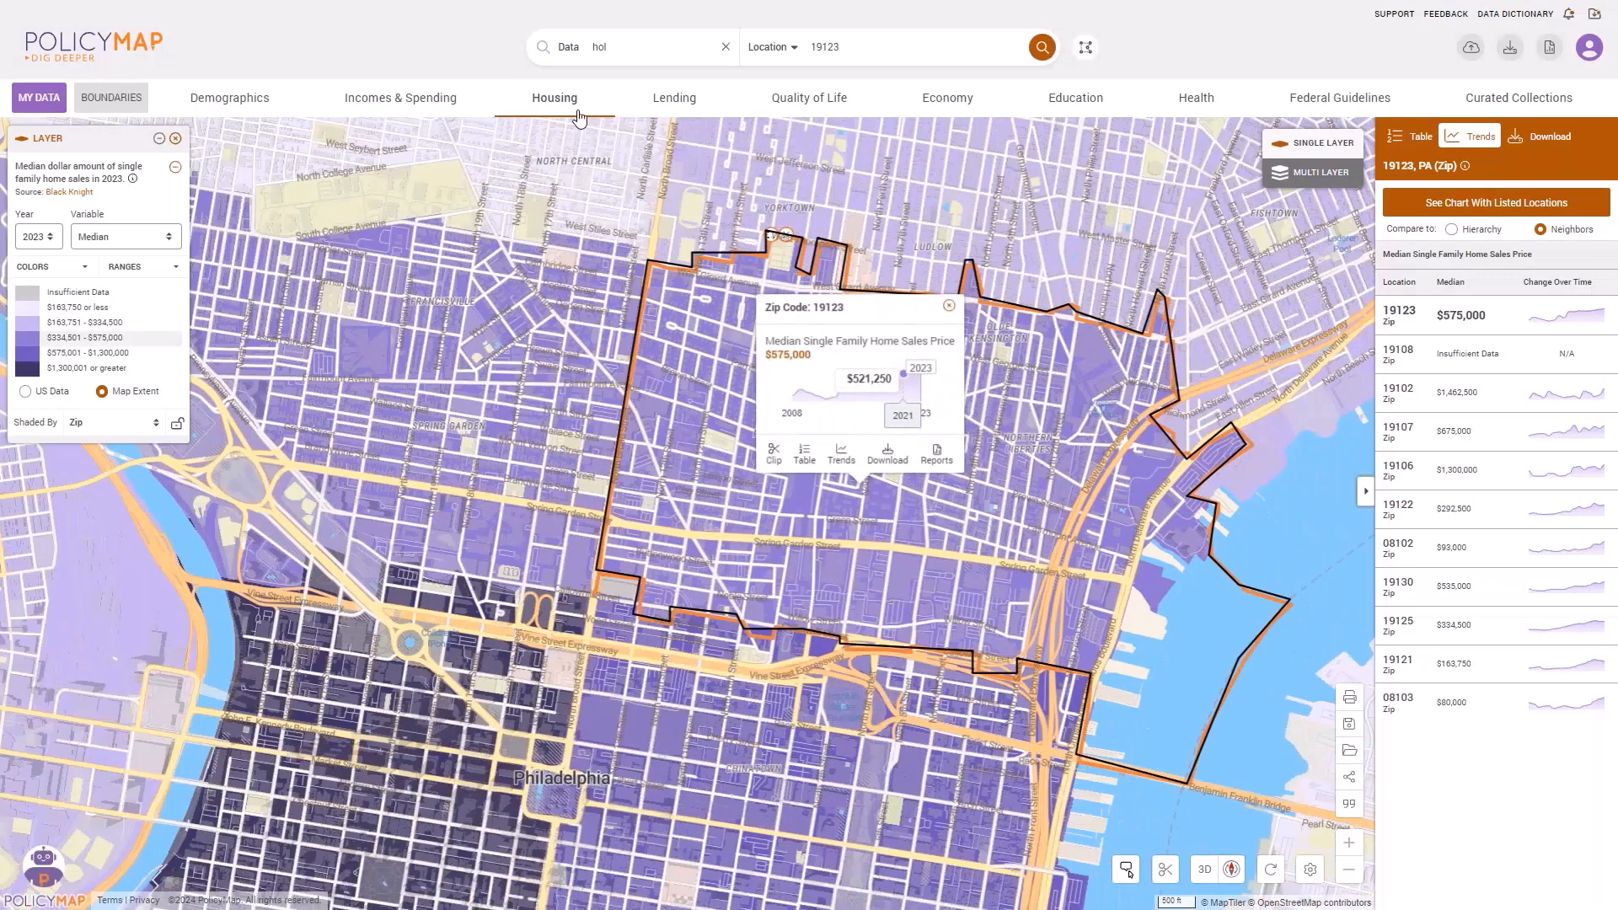
{"action": "left_click", "coordinate": [567, 106]}
{"action": "mouse_move", "coordinate": [197, 378]}
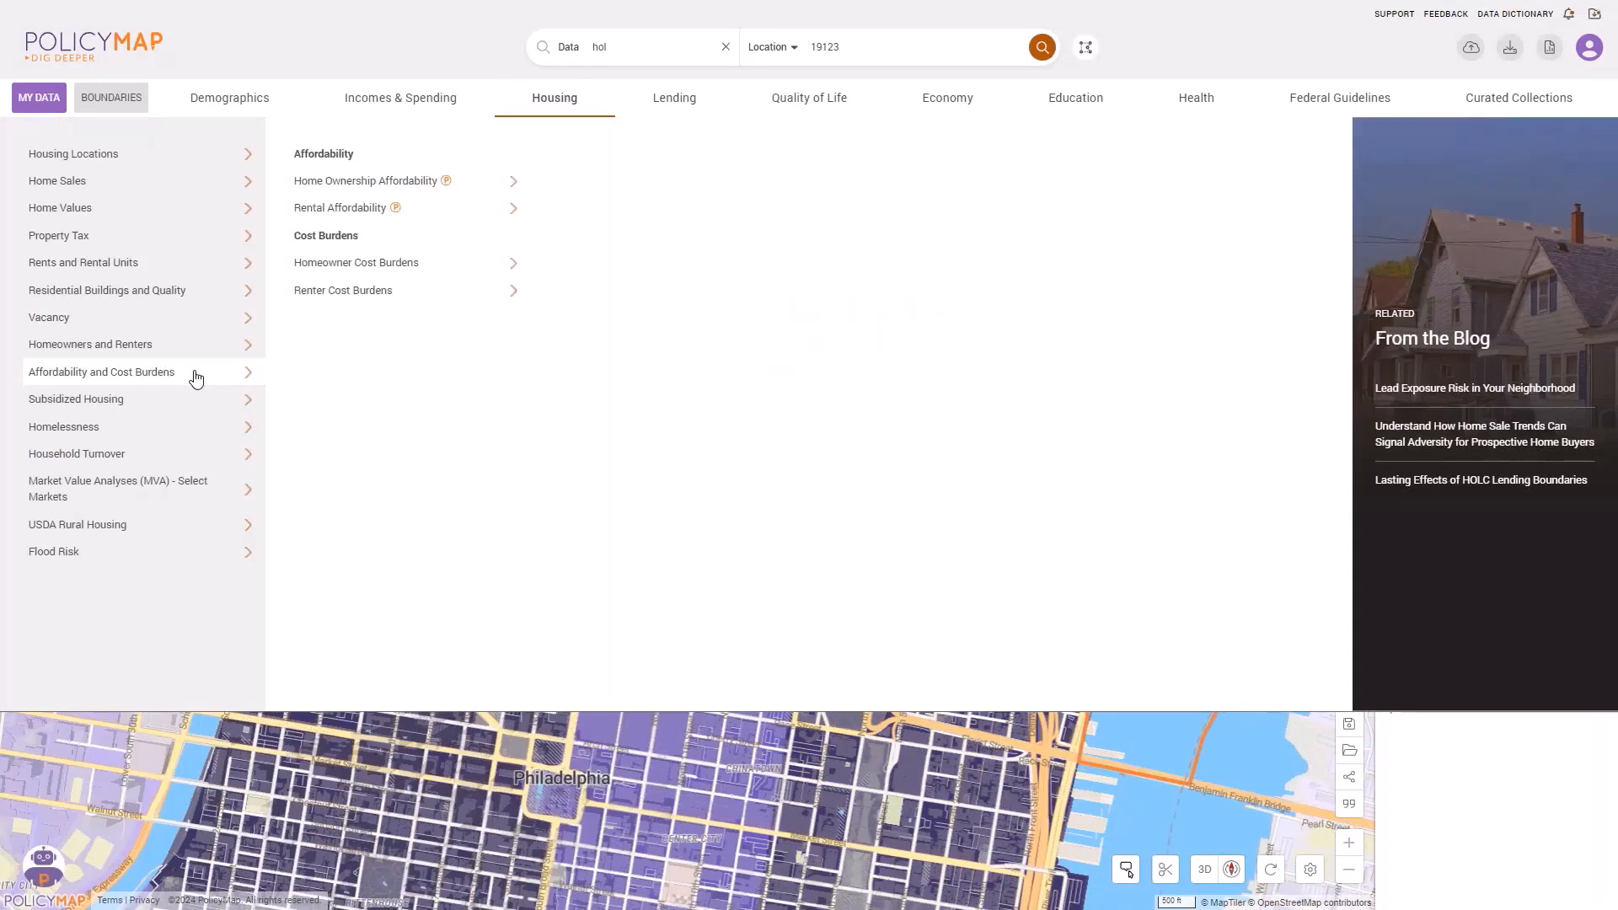
{"action": "mouse_move", "coordinate": [355, 274]}
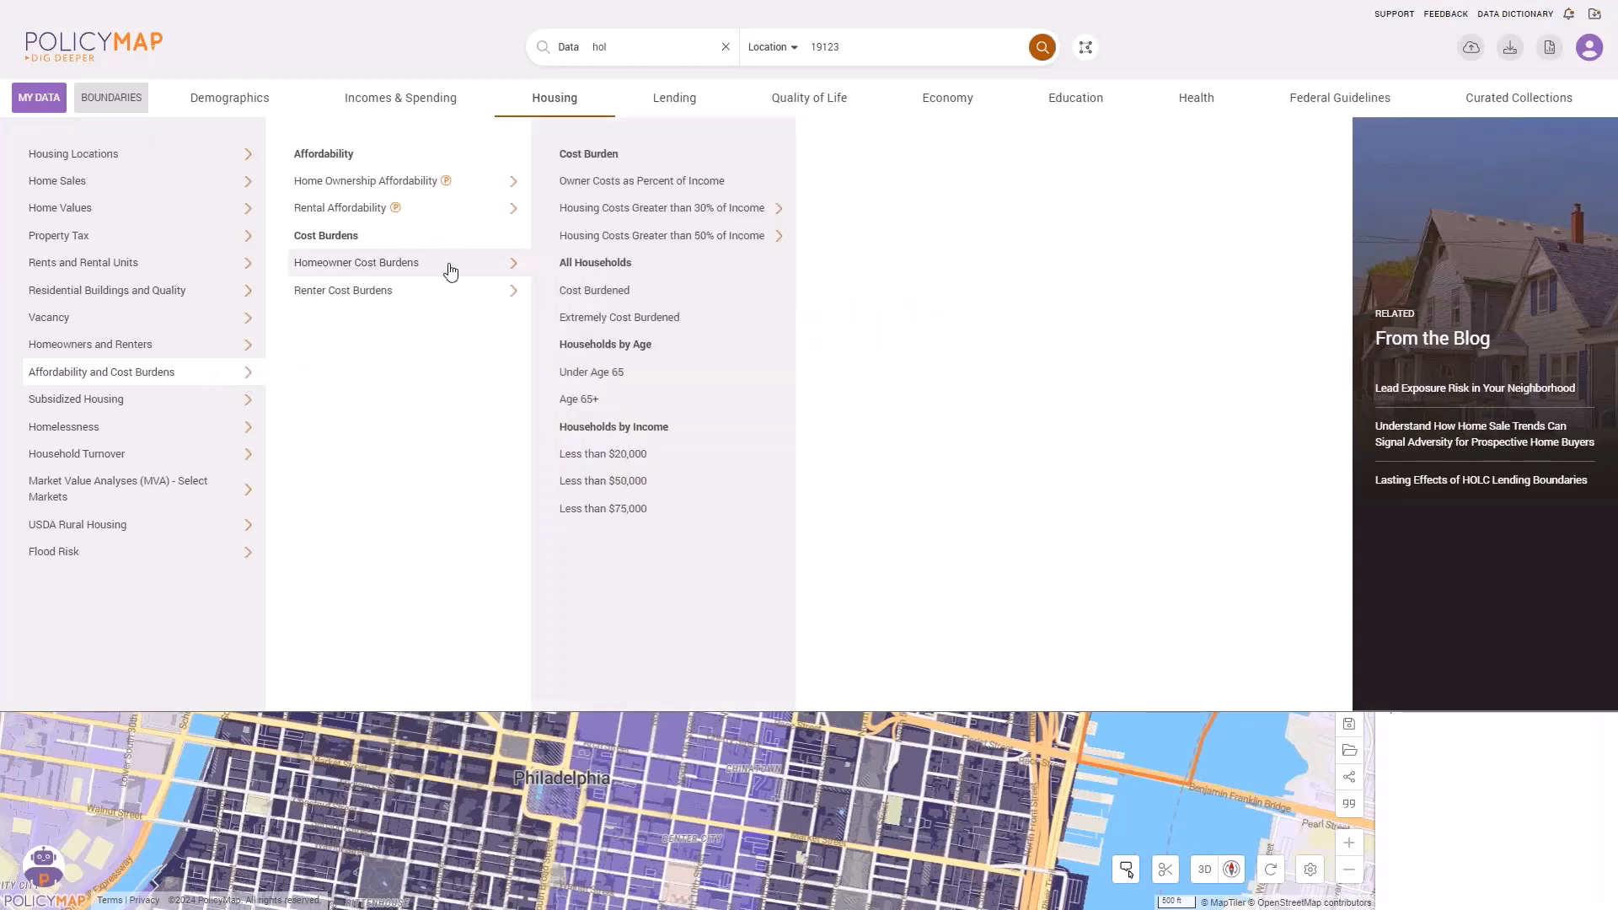
{"action": "mouse_move", "coordinate": [426, 297]}
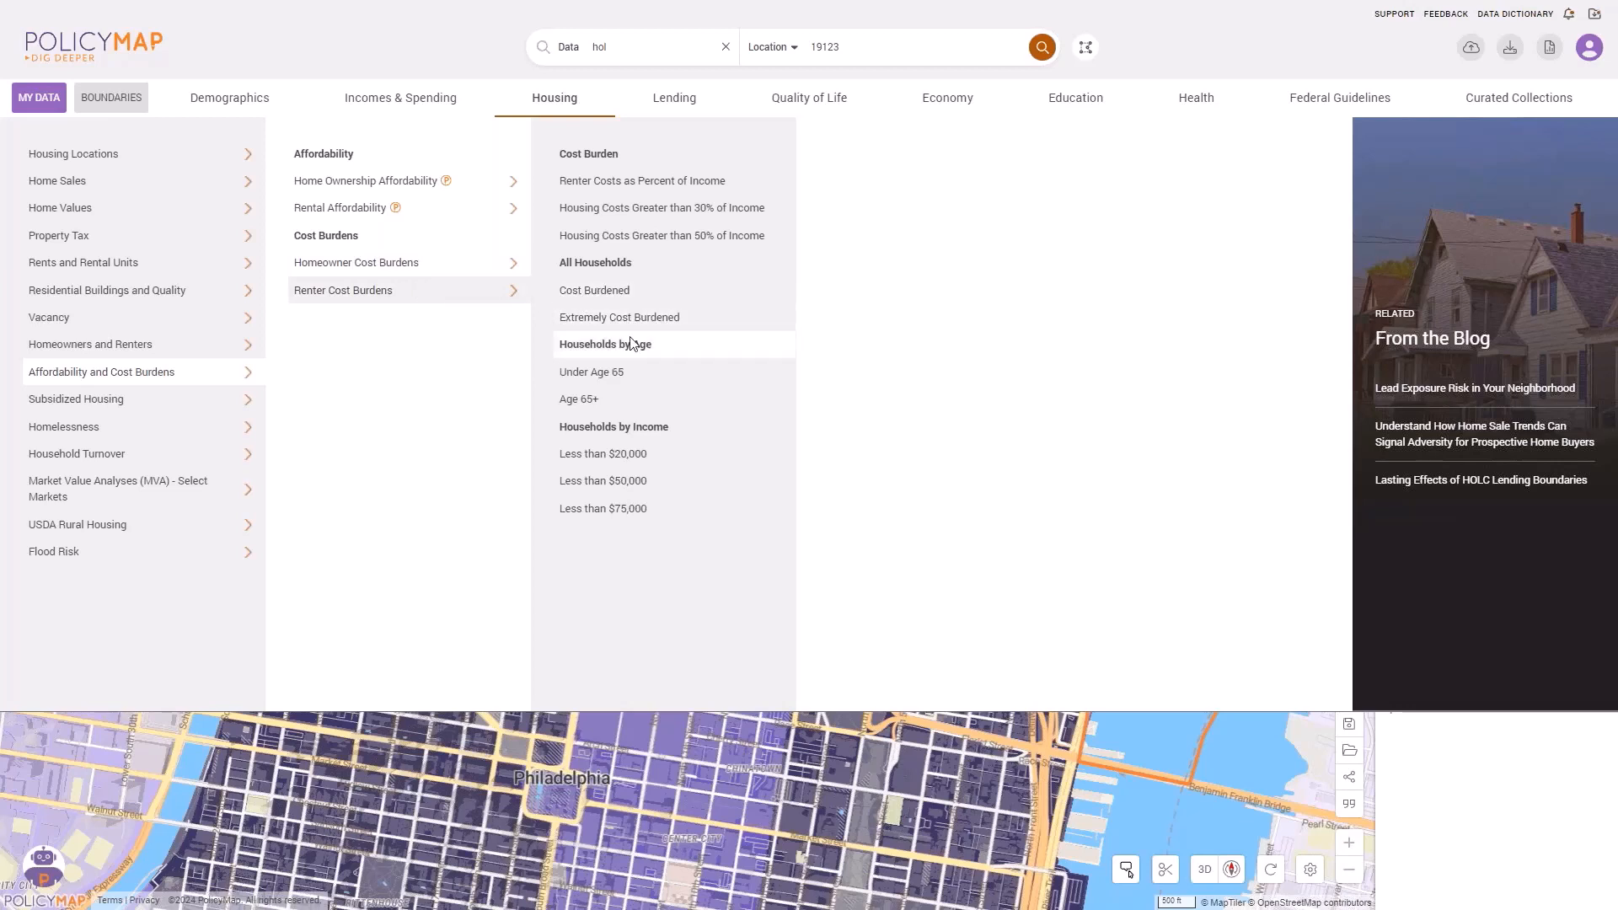
{"action": "left_click", "coordinate": [649, 384]}
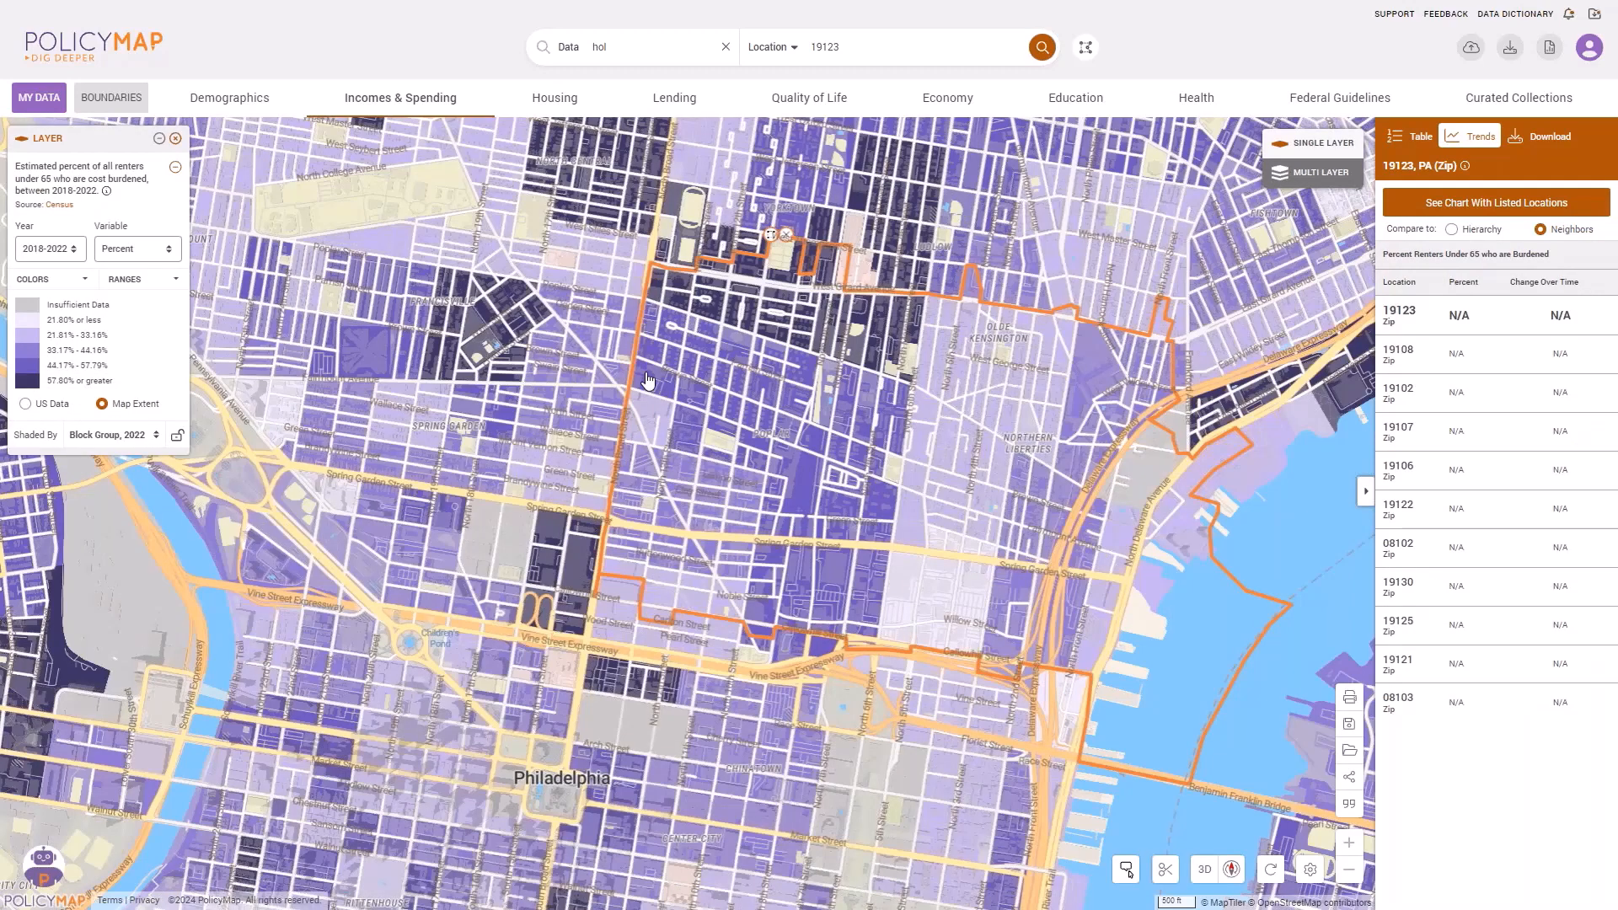
{"action": "mouse_move", "coordinate": [773, 291]}
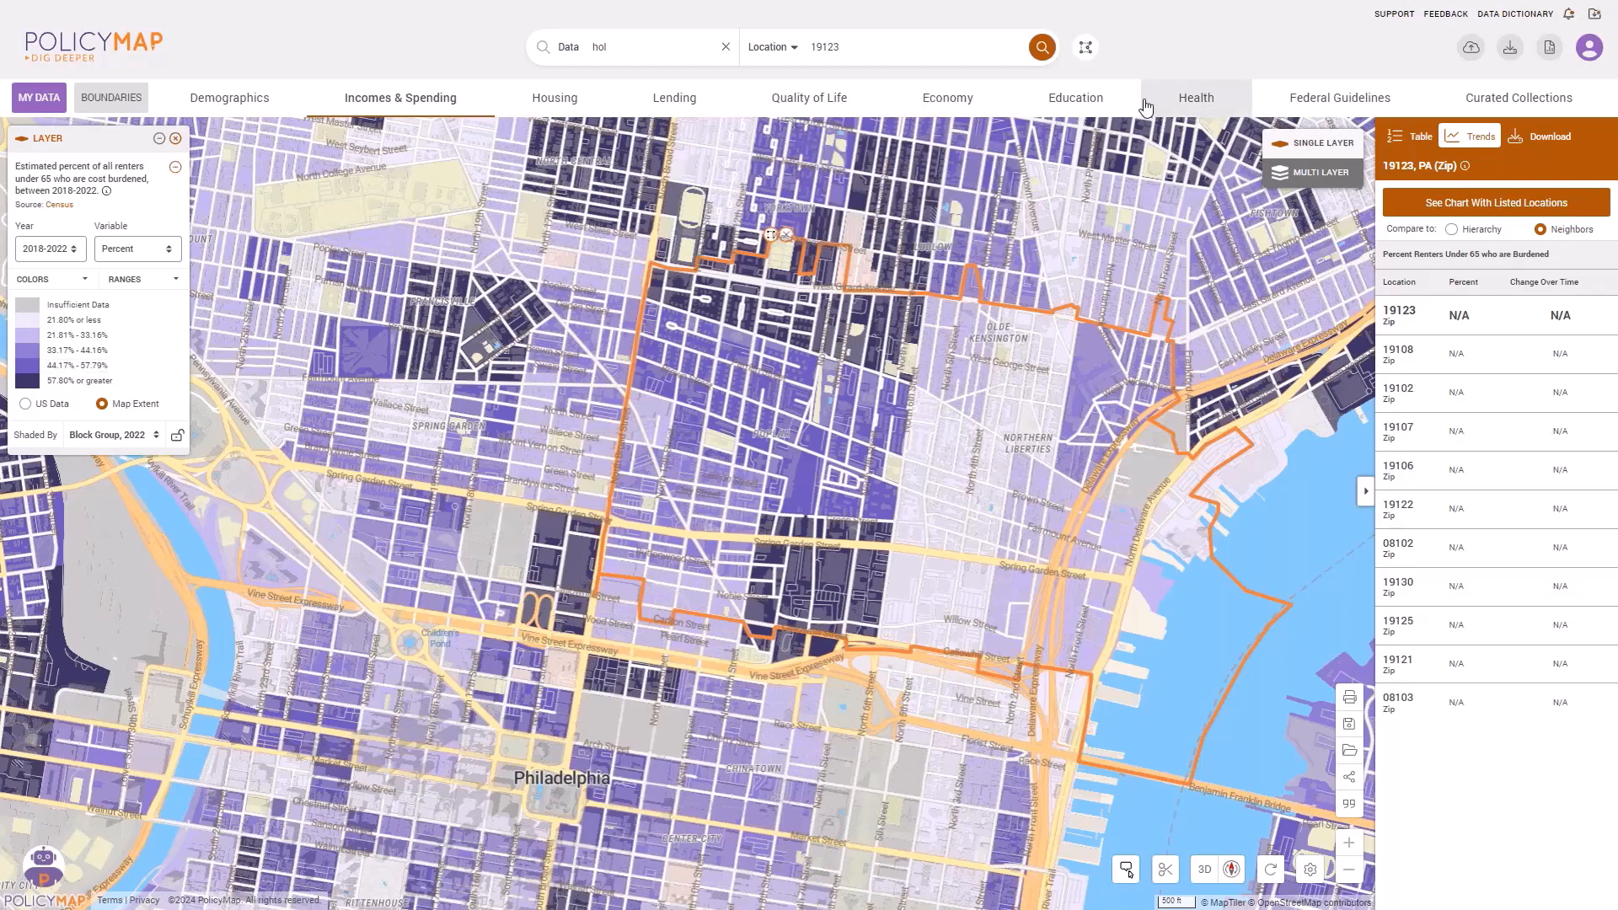
Search the data for "nonpr" and add the Nonprofit Locations points to the map.
{"action": "left_click", "coordinate": [725, 47]}
{"action": "left_click", "coordinate": [681, 41]}
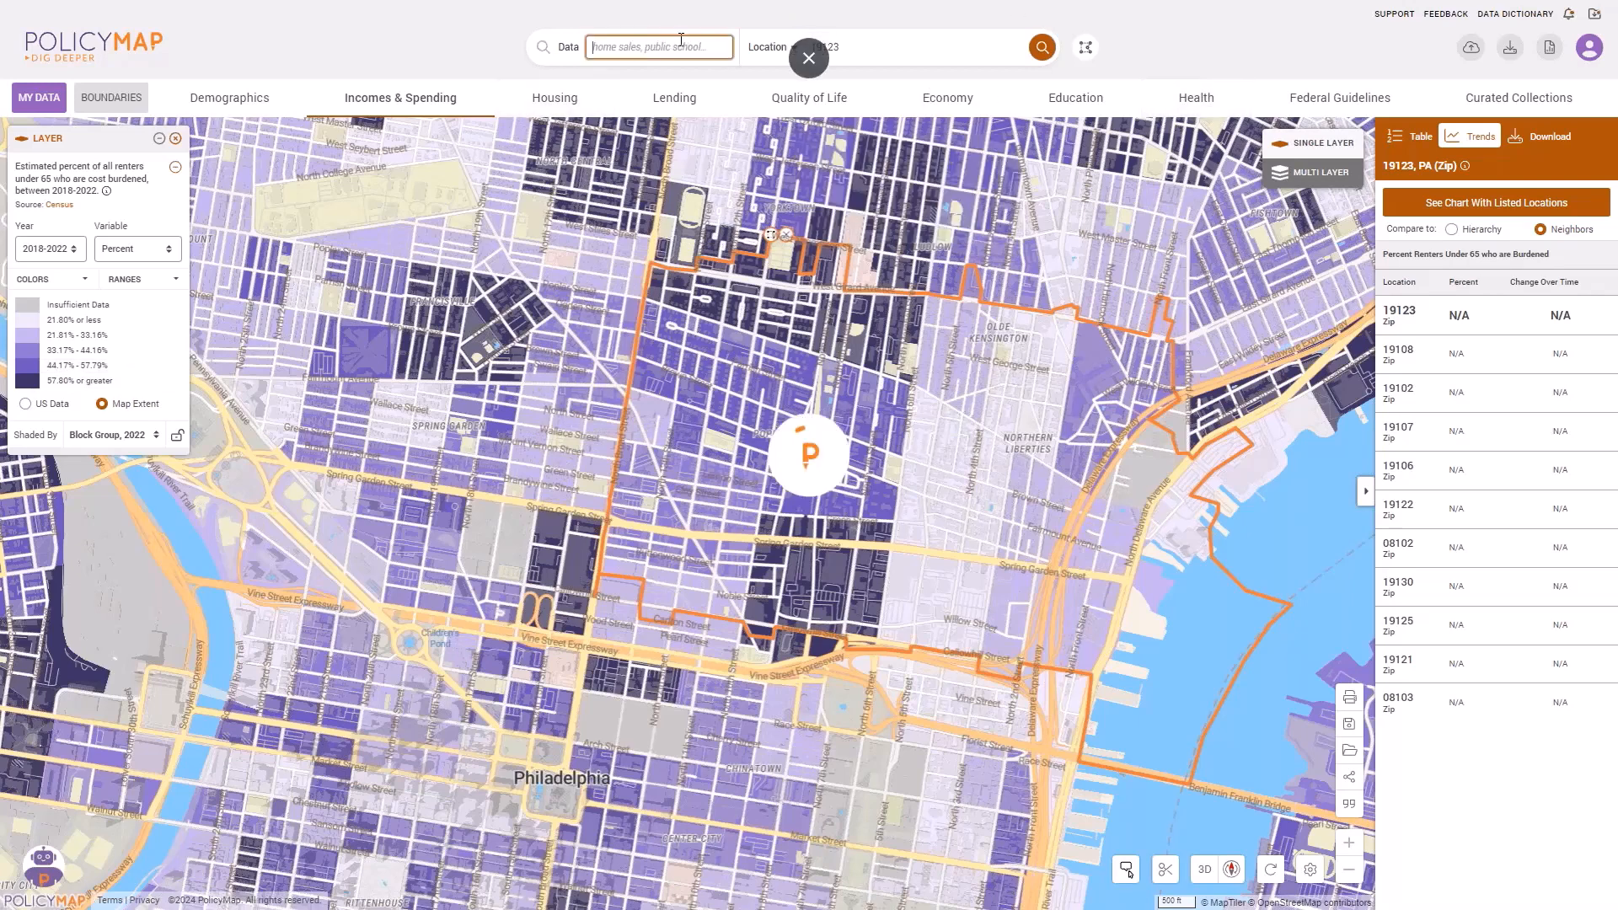
{"action": "type", "text": "non"}
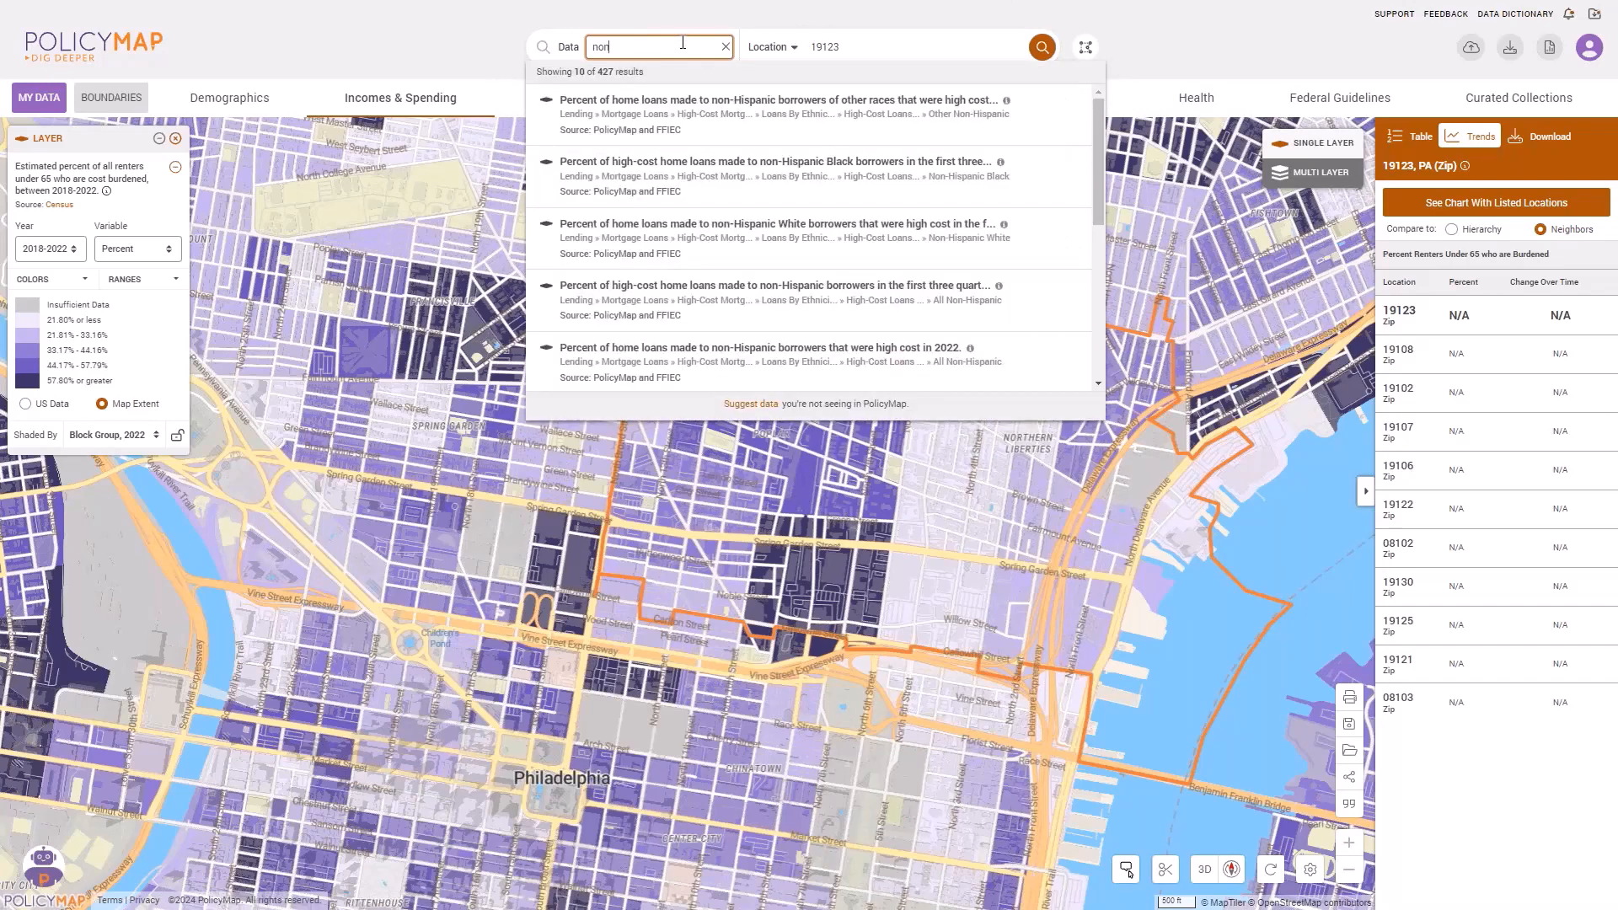
{"action": "type", "text": "pr"}
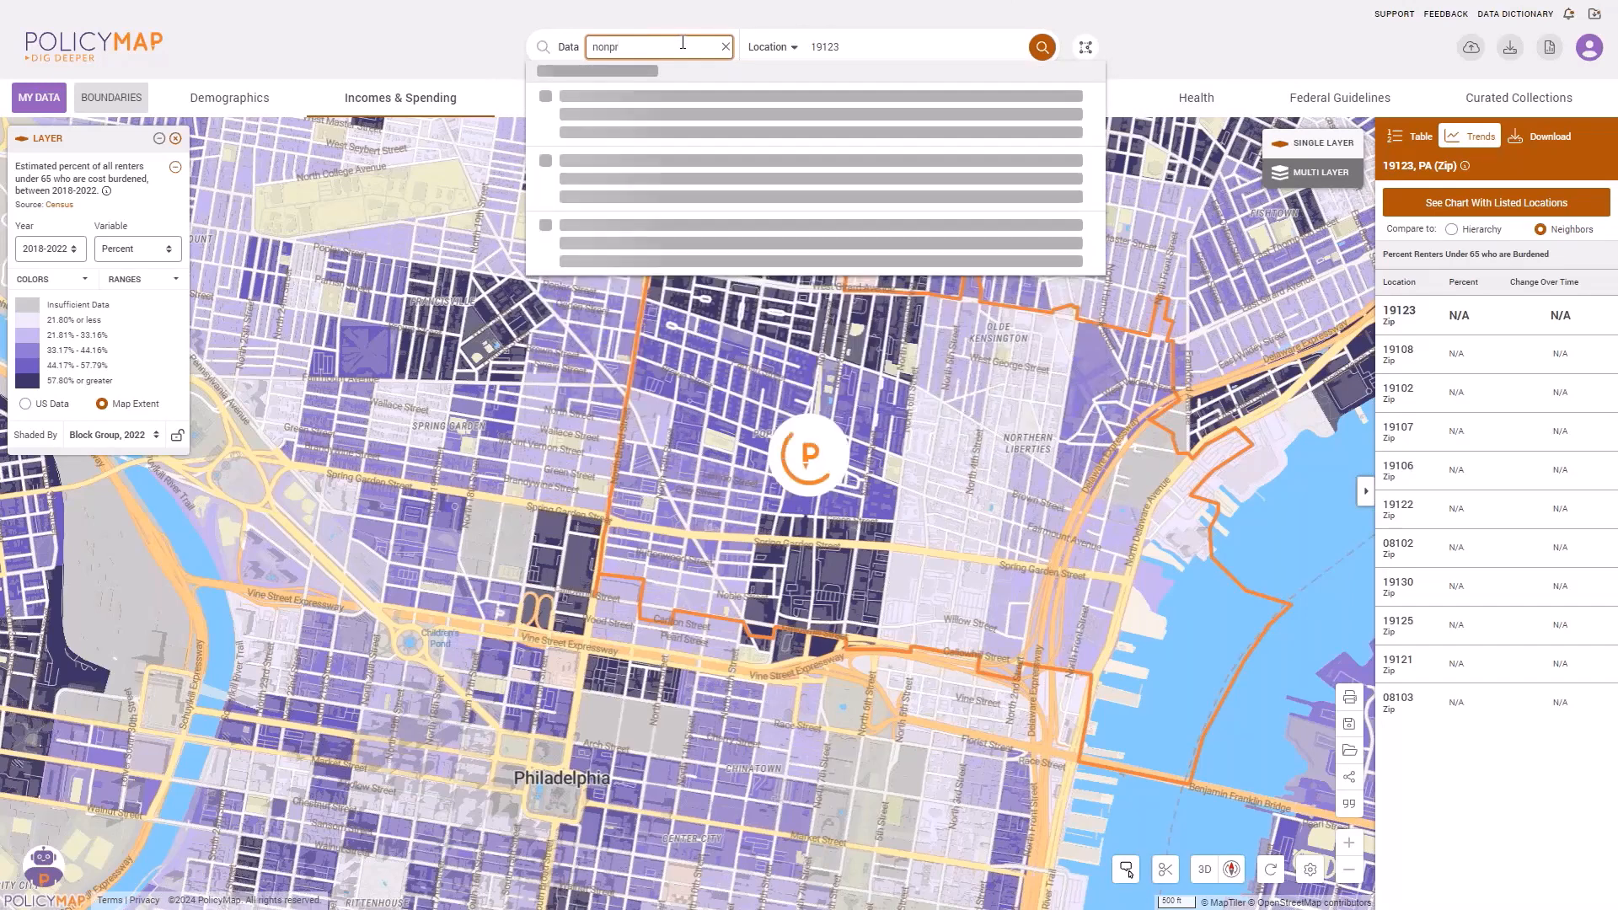
{"action": "left_click", "coordinate": [733, 115]}
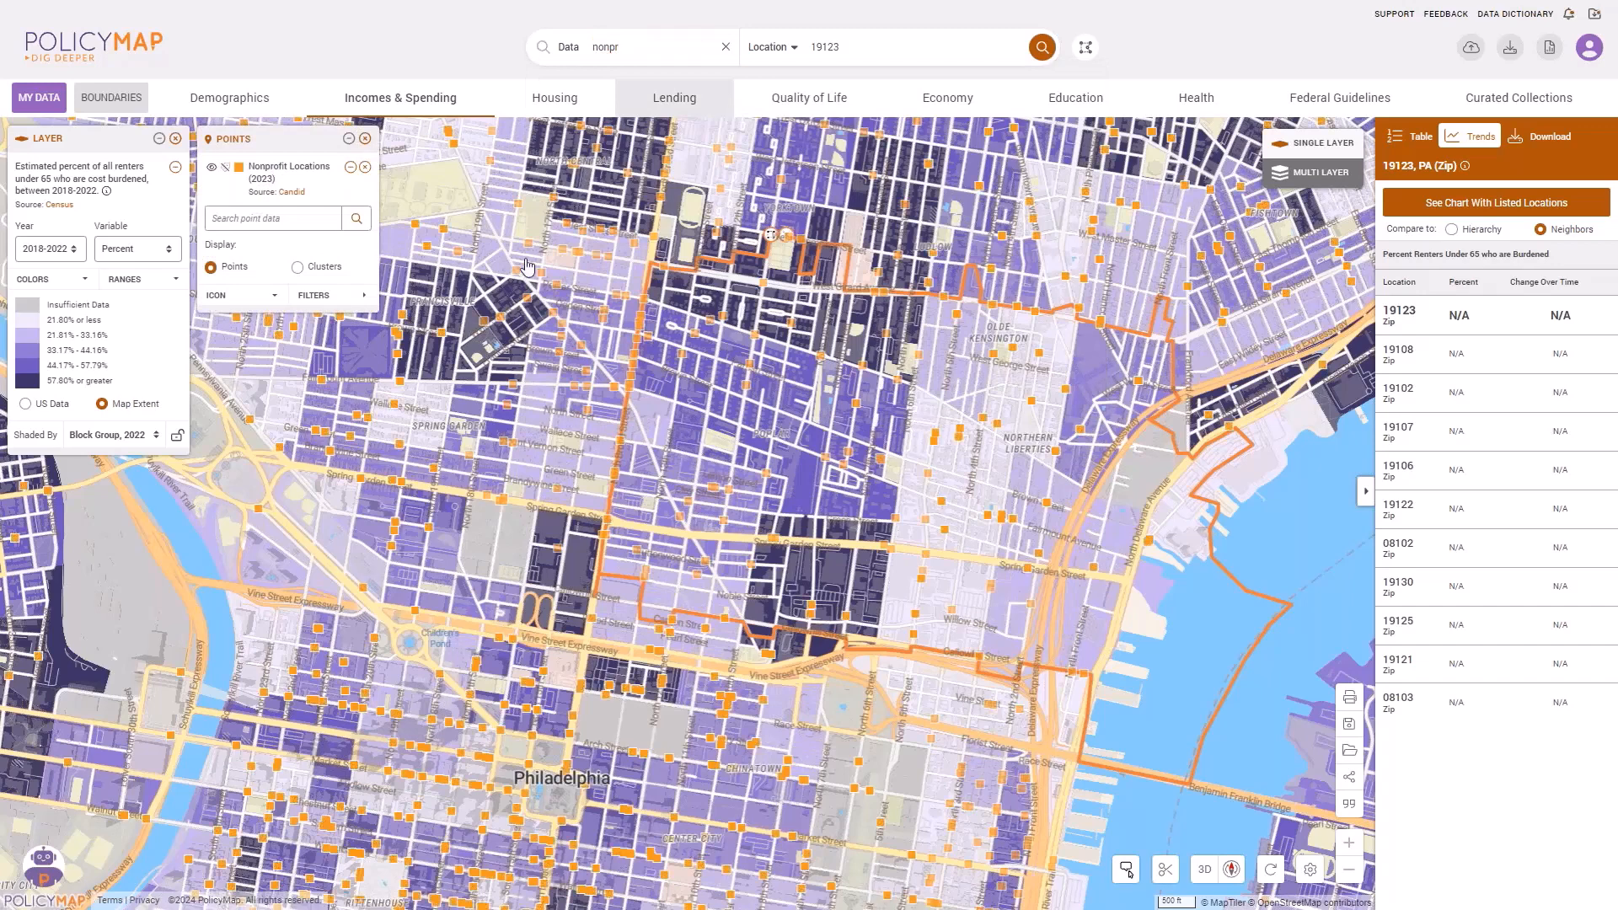
Filter the nonprofit points to the Housing, Shelter group of the Natl Taxonomy of Exempt Entities.
{"action": "left_click", "coordinate": [346, 297]}
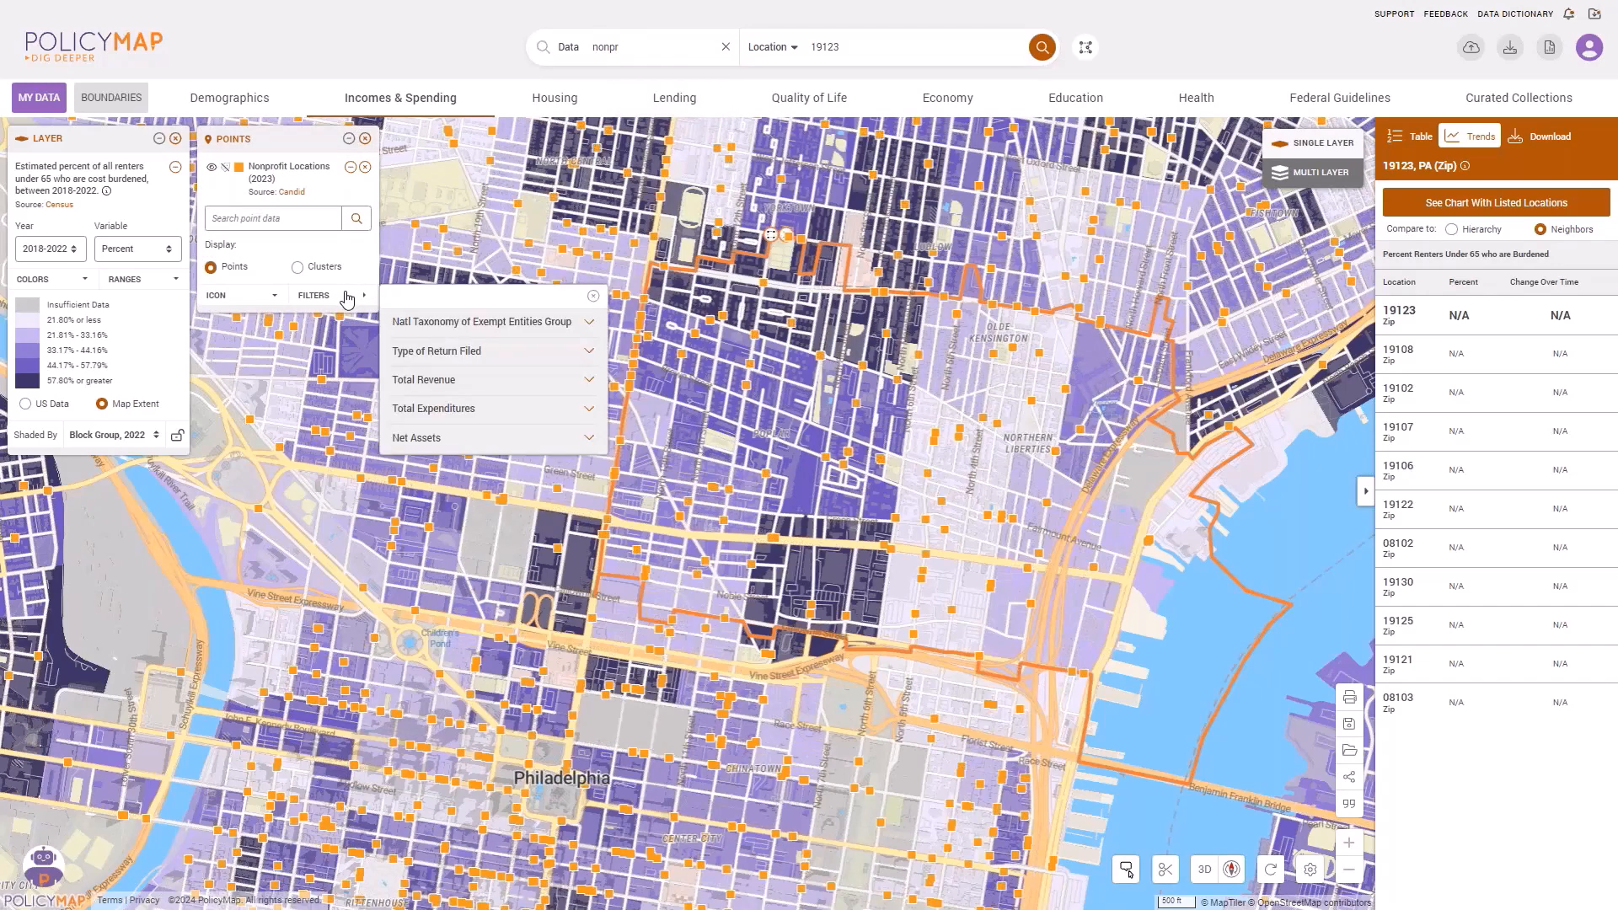
{"action": "left_click", "coordinate": [494, 333]}
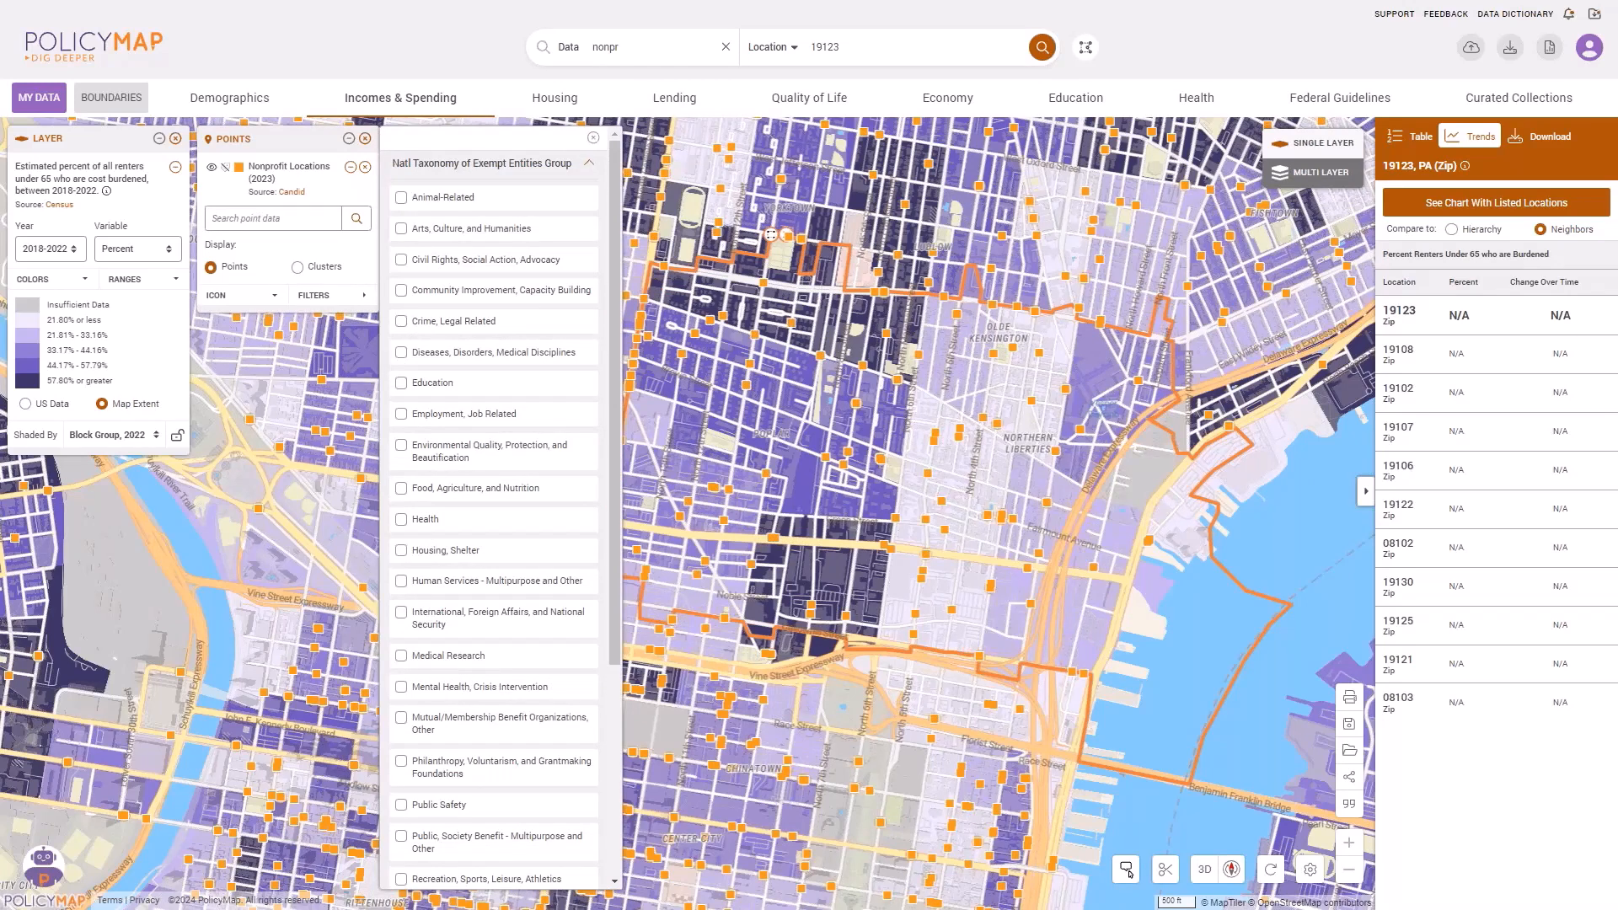
{"action": "left_click", "coordinate": [403, 552]}
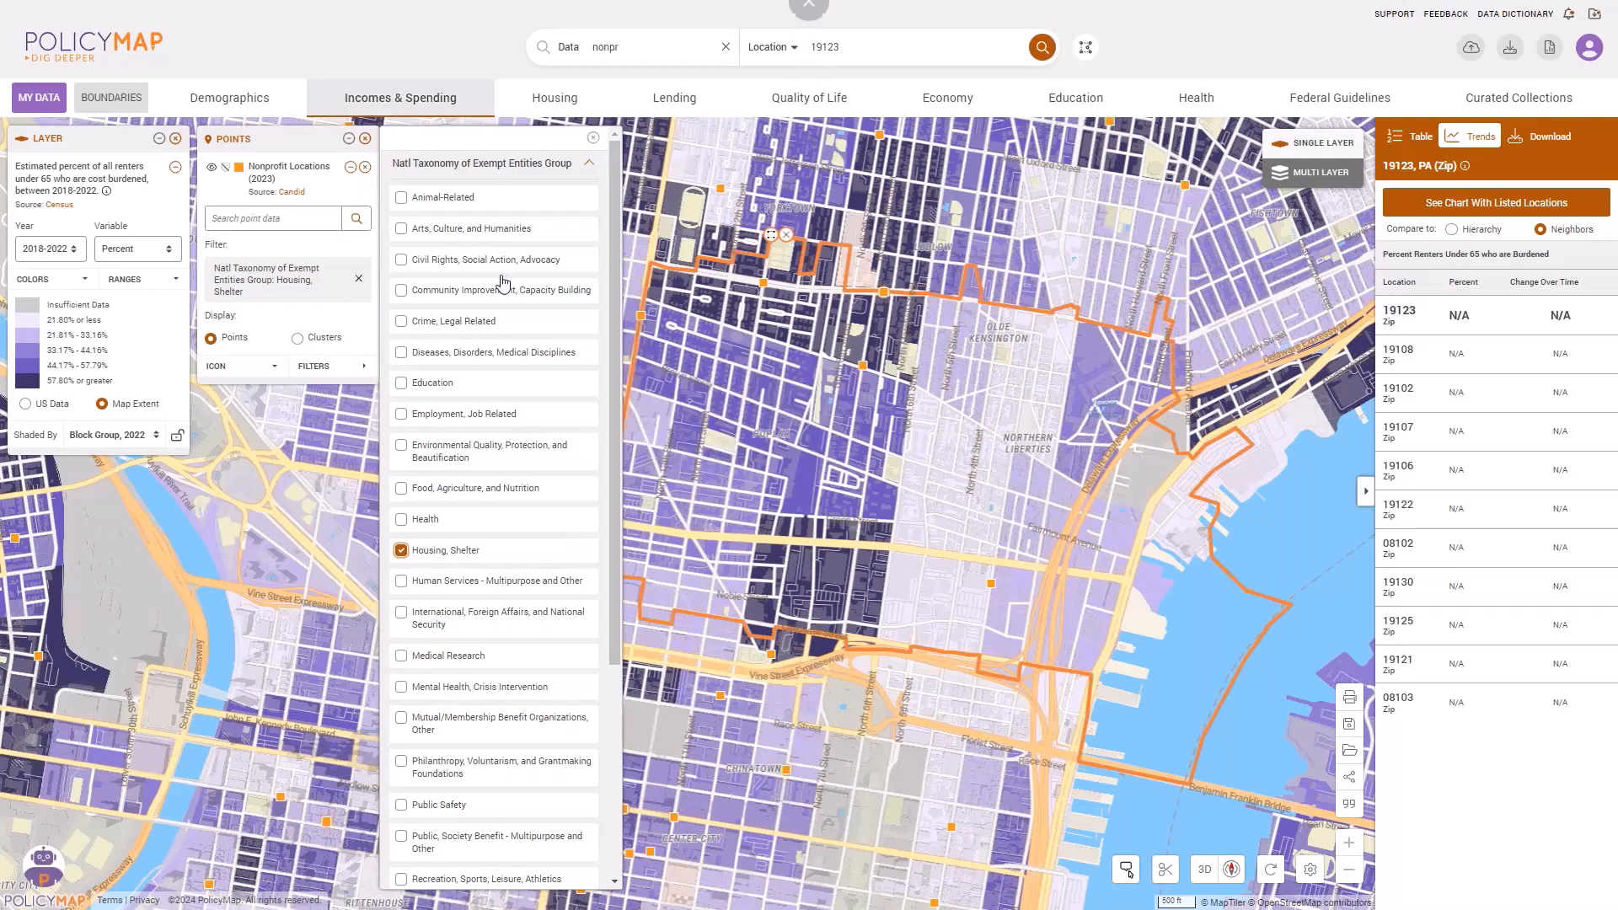
{"action": "left_click", "coordinate": [594, 138]}
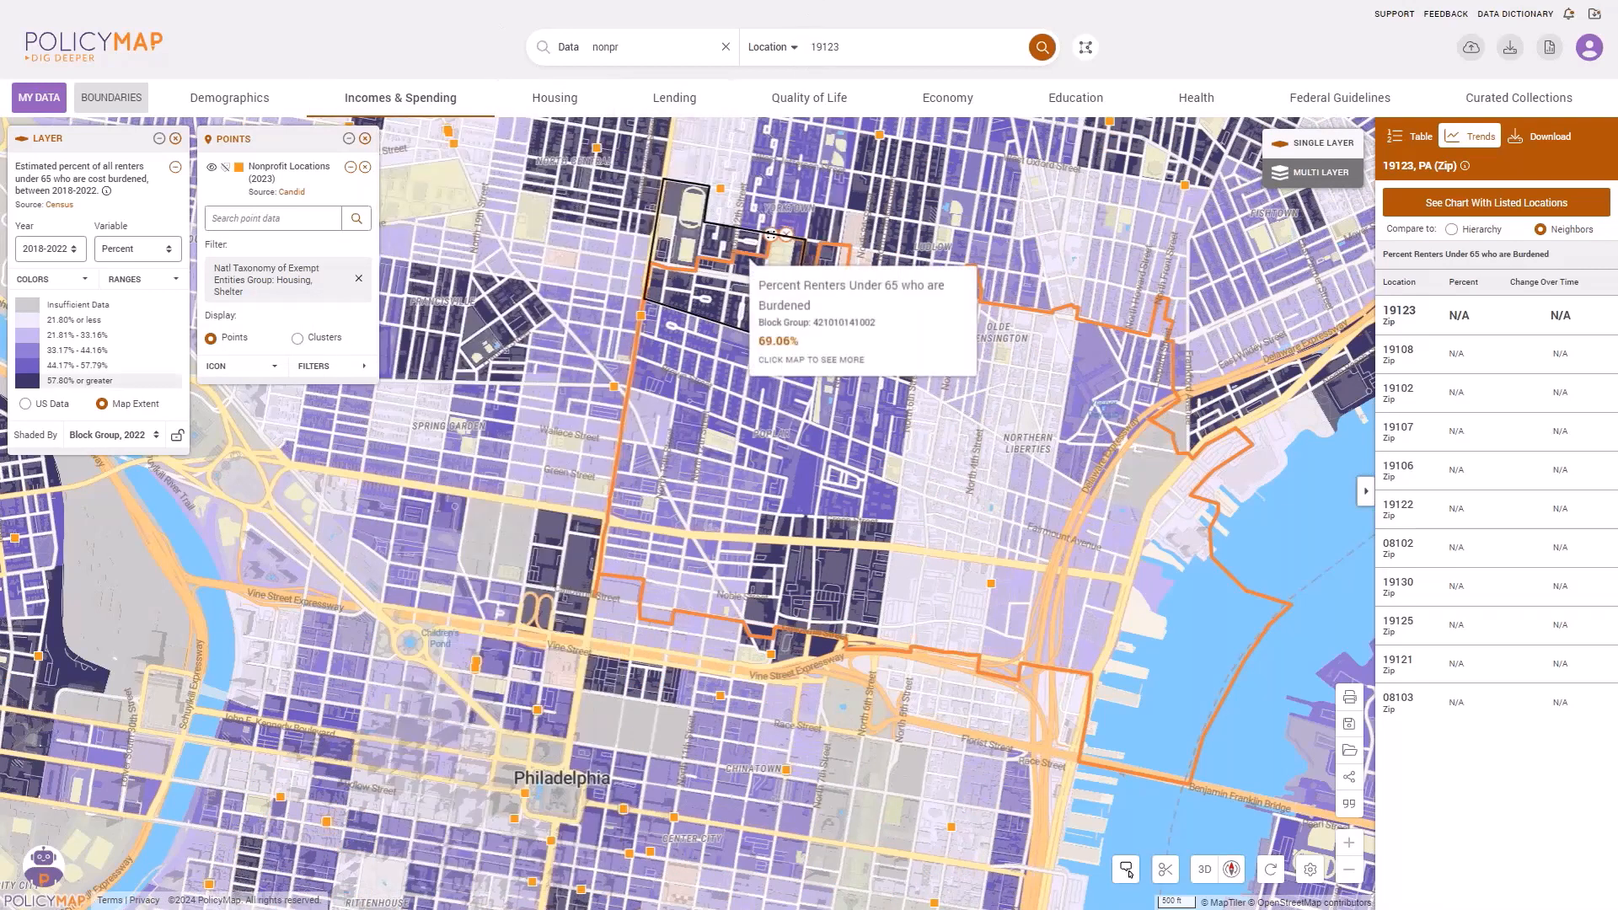
Turn on name labels for the nonprofit points and collapse the zip code trends panel.
{"action": "left_click", "coordinate": [225, 167]}
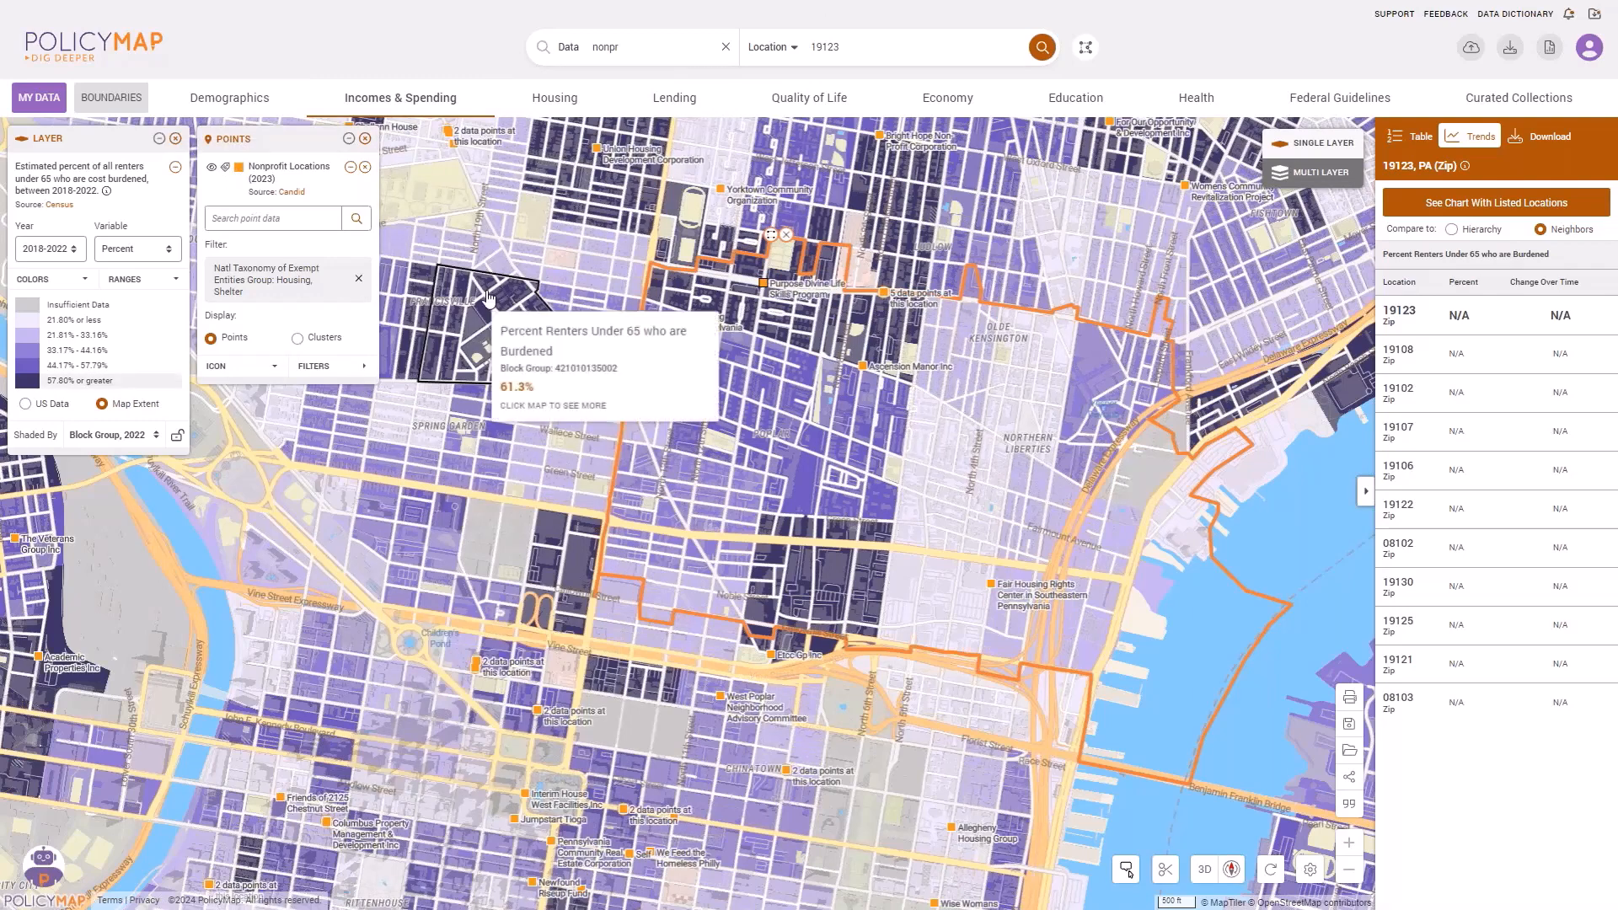
{"action": "scroll", "coordinate": [489, 295], "scroll_direction": "up", "scroll_amount": 4}
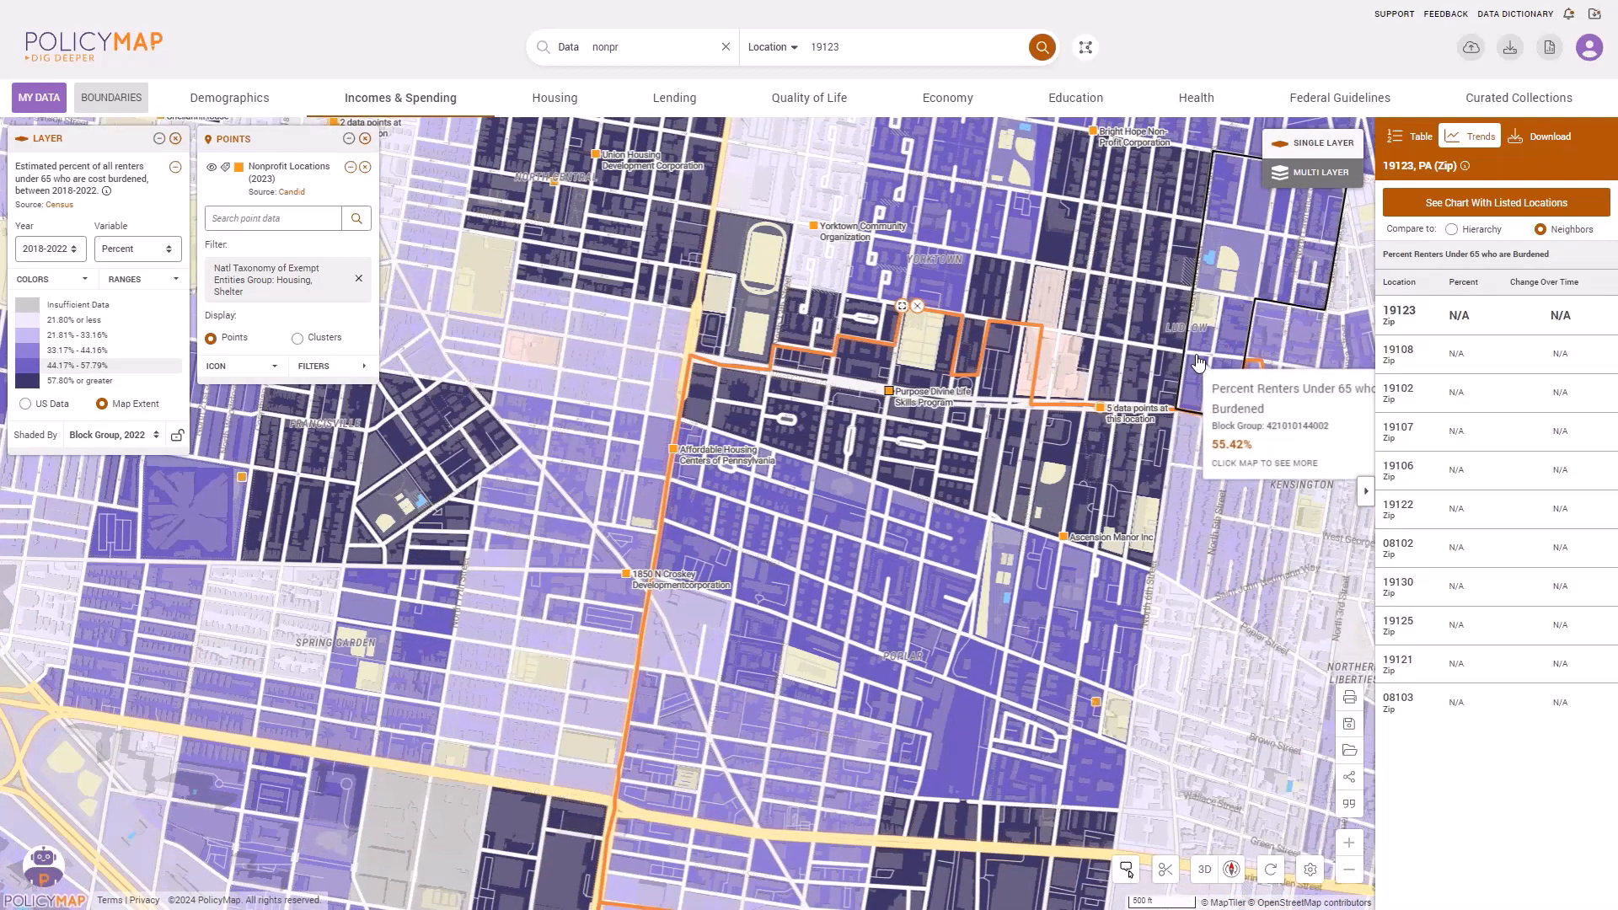
{"action": "left_click", "coordinate": [1367, 492]}
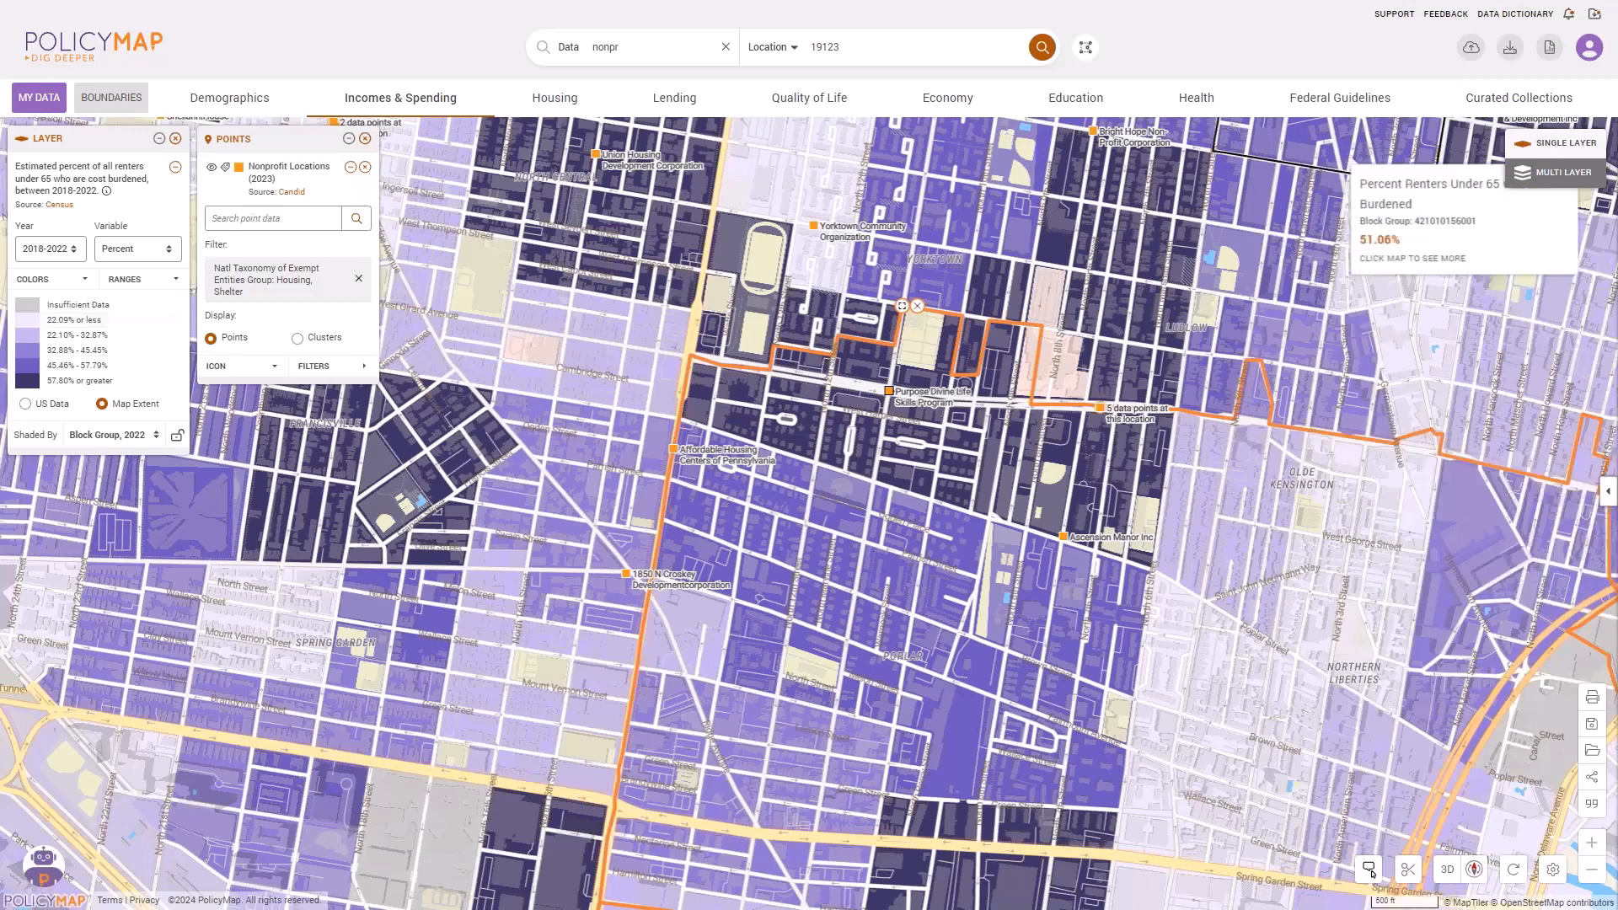
Replace the layer with mortgage loan denials to Black applicants from the Lending data's race or ethnicity breakdown.
{"action": "left_click", "coordinate": [679, 98]}
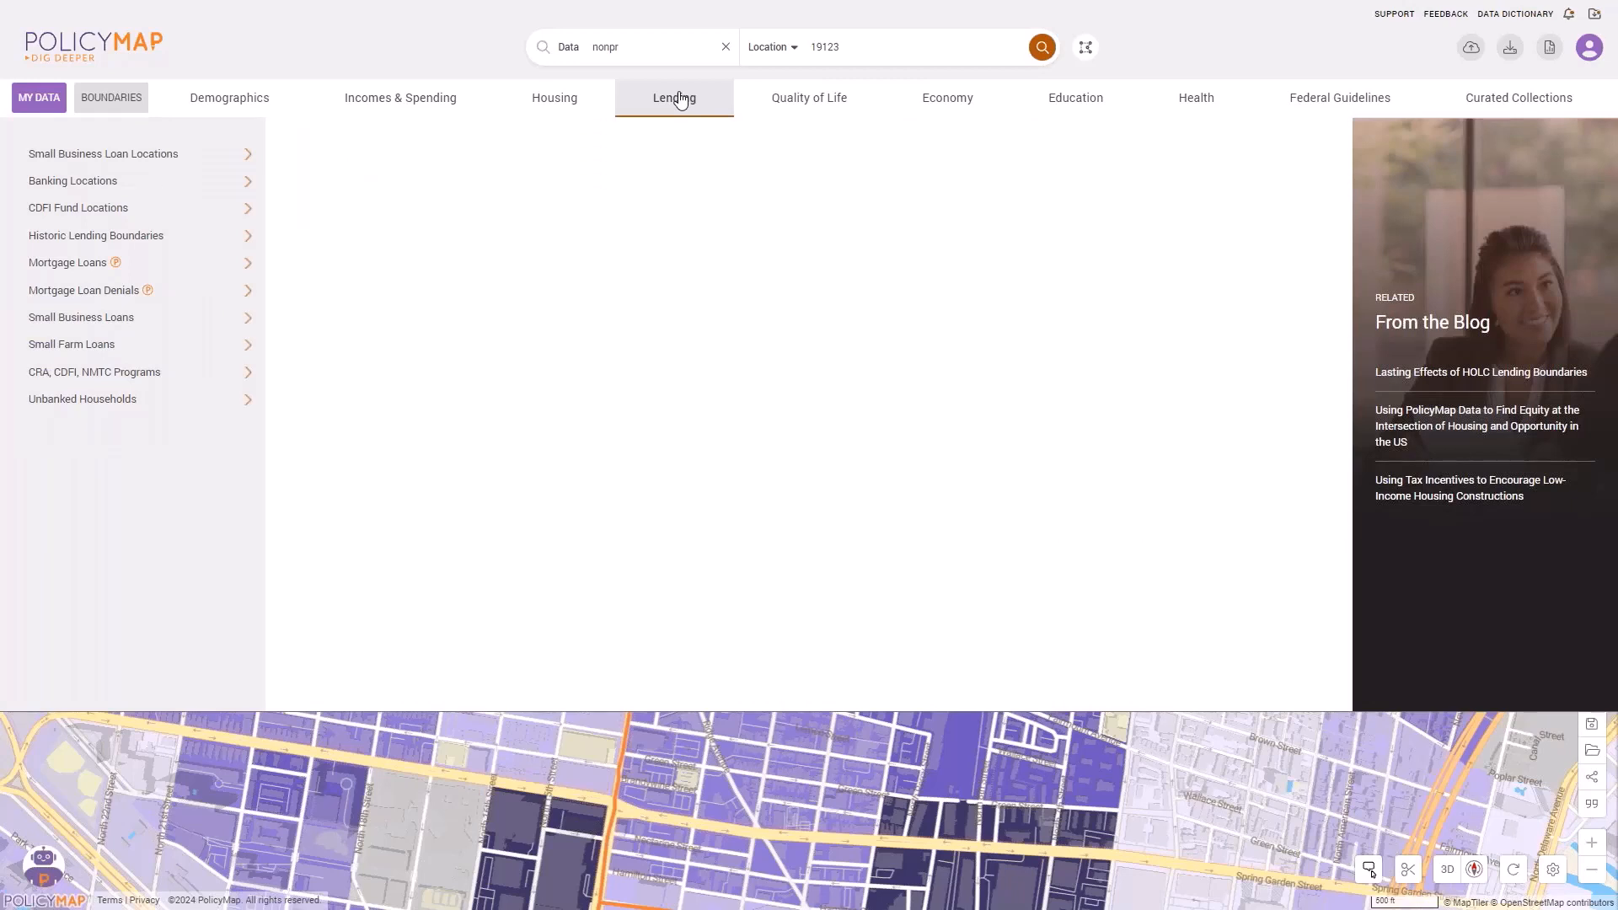
{"action": "left_click", "coordinate": [237, 264]}
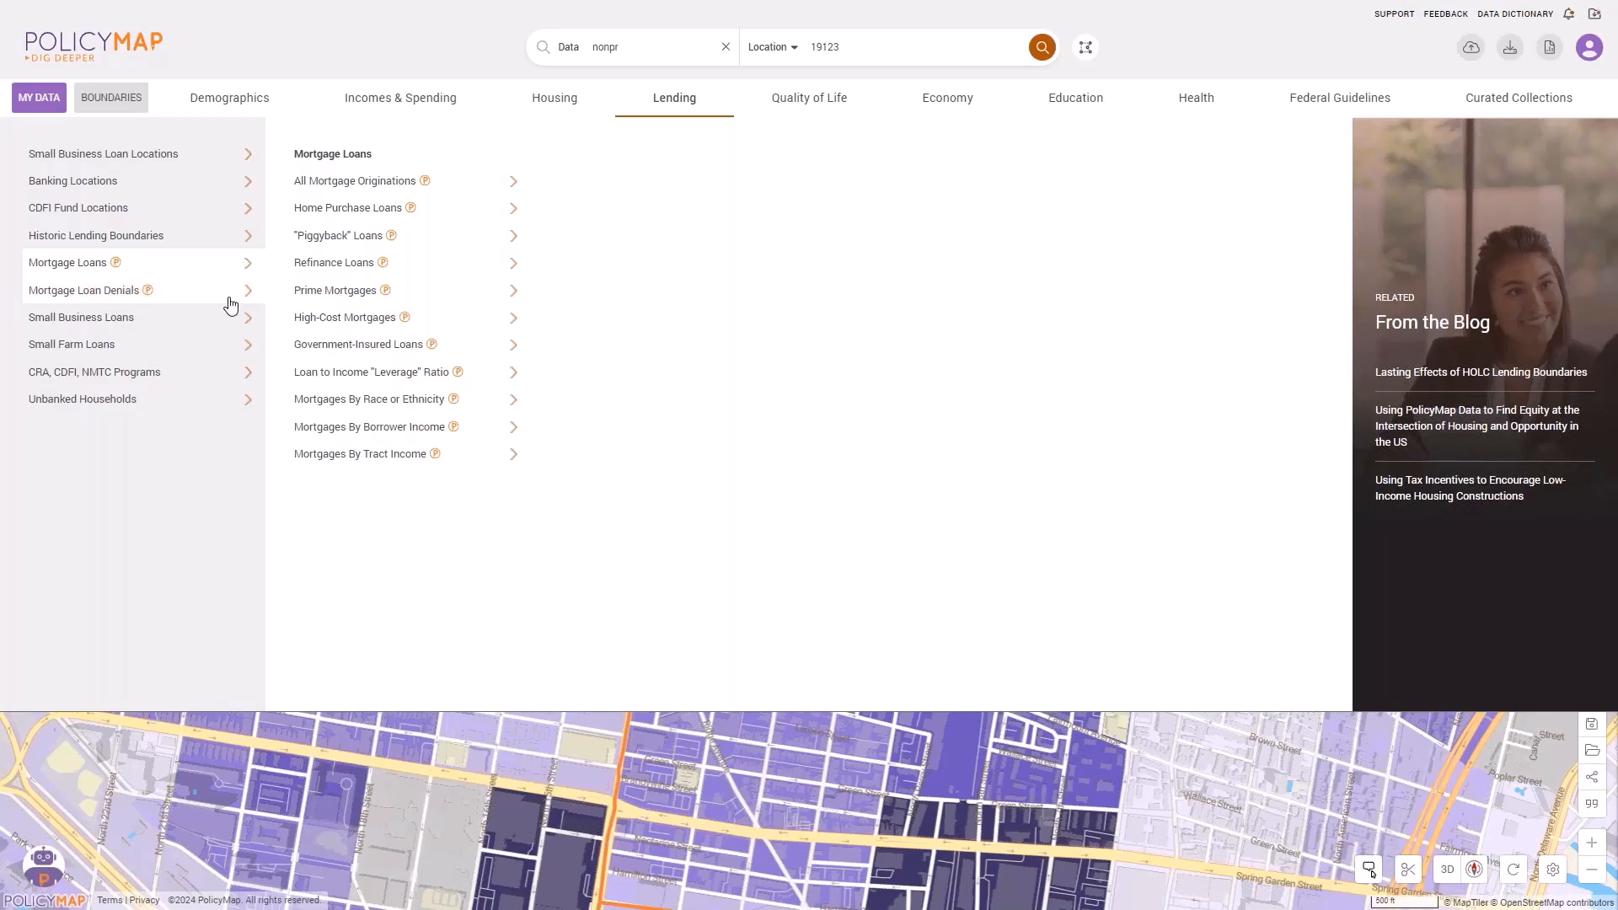
{"action": "left_click", "coordinate": [228, 294]}
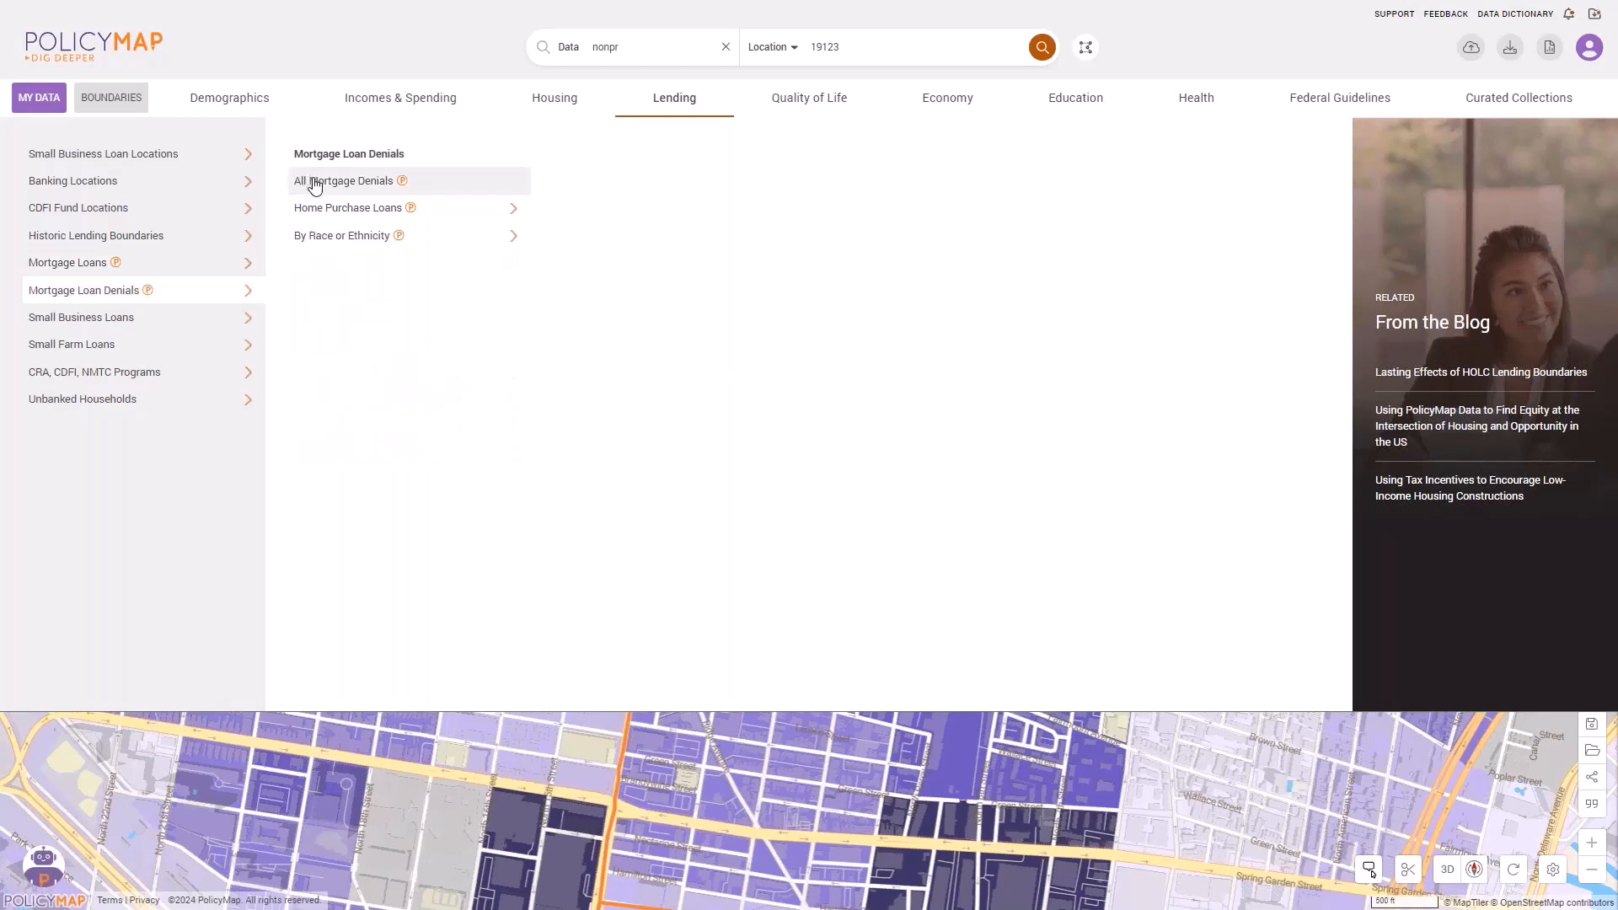
{"action": "left_click", "coordinate": [393, 245]}
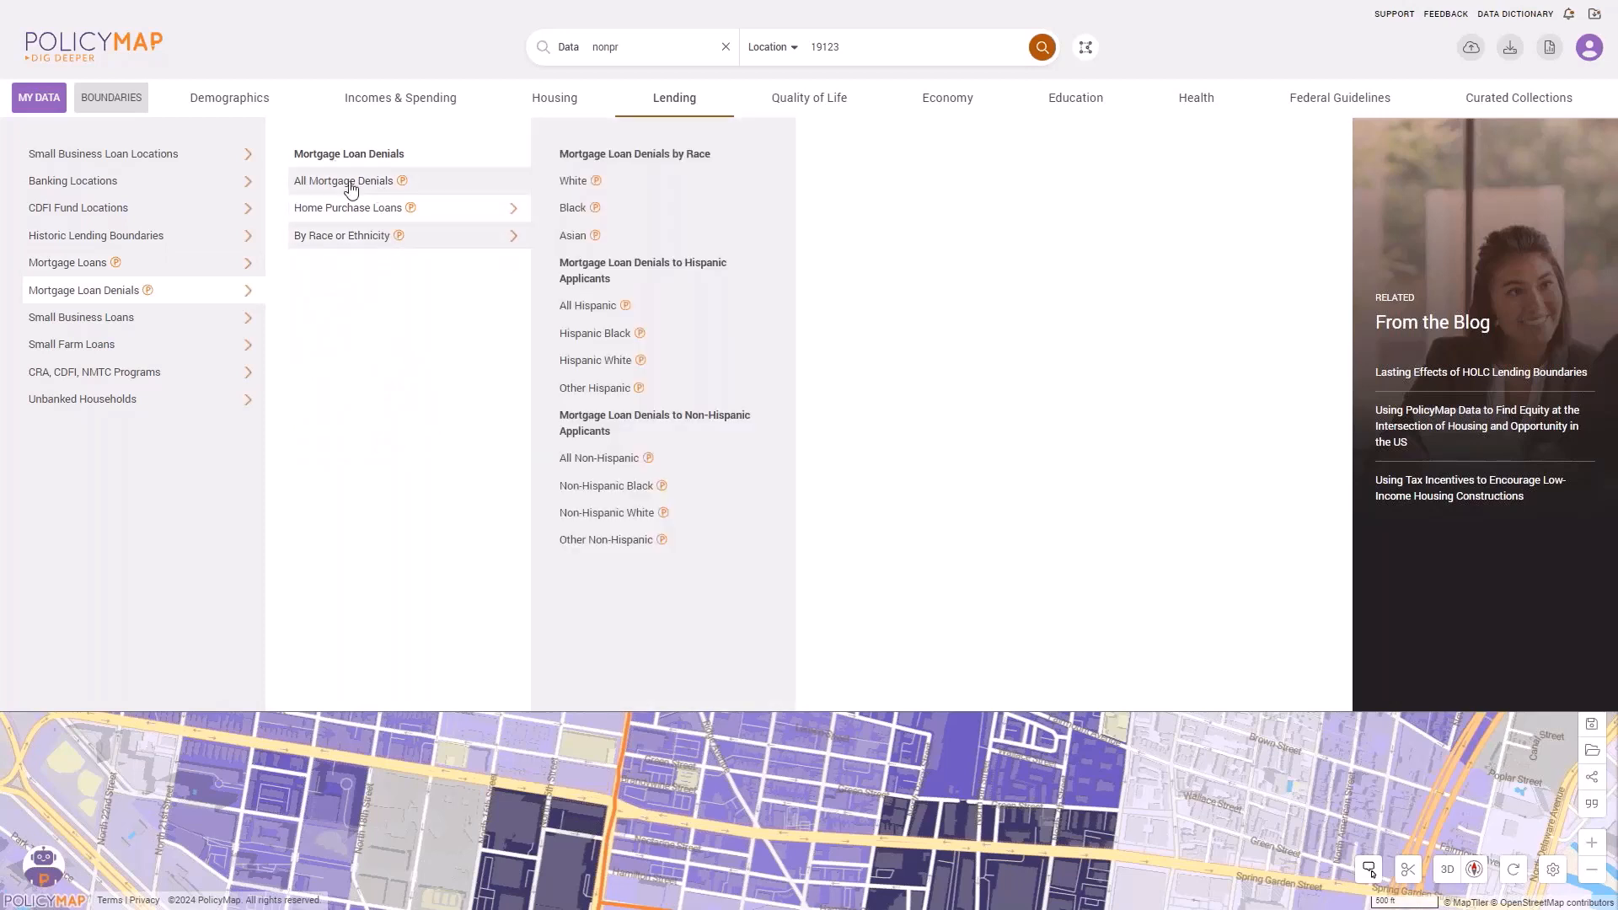
{"action": "mouse_move", "coordinate": [358, 241]}
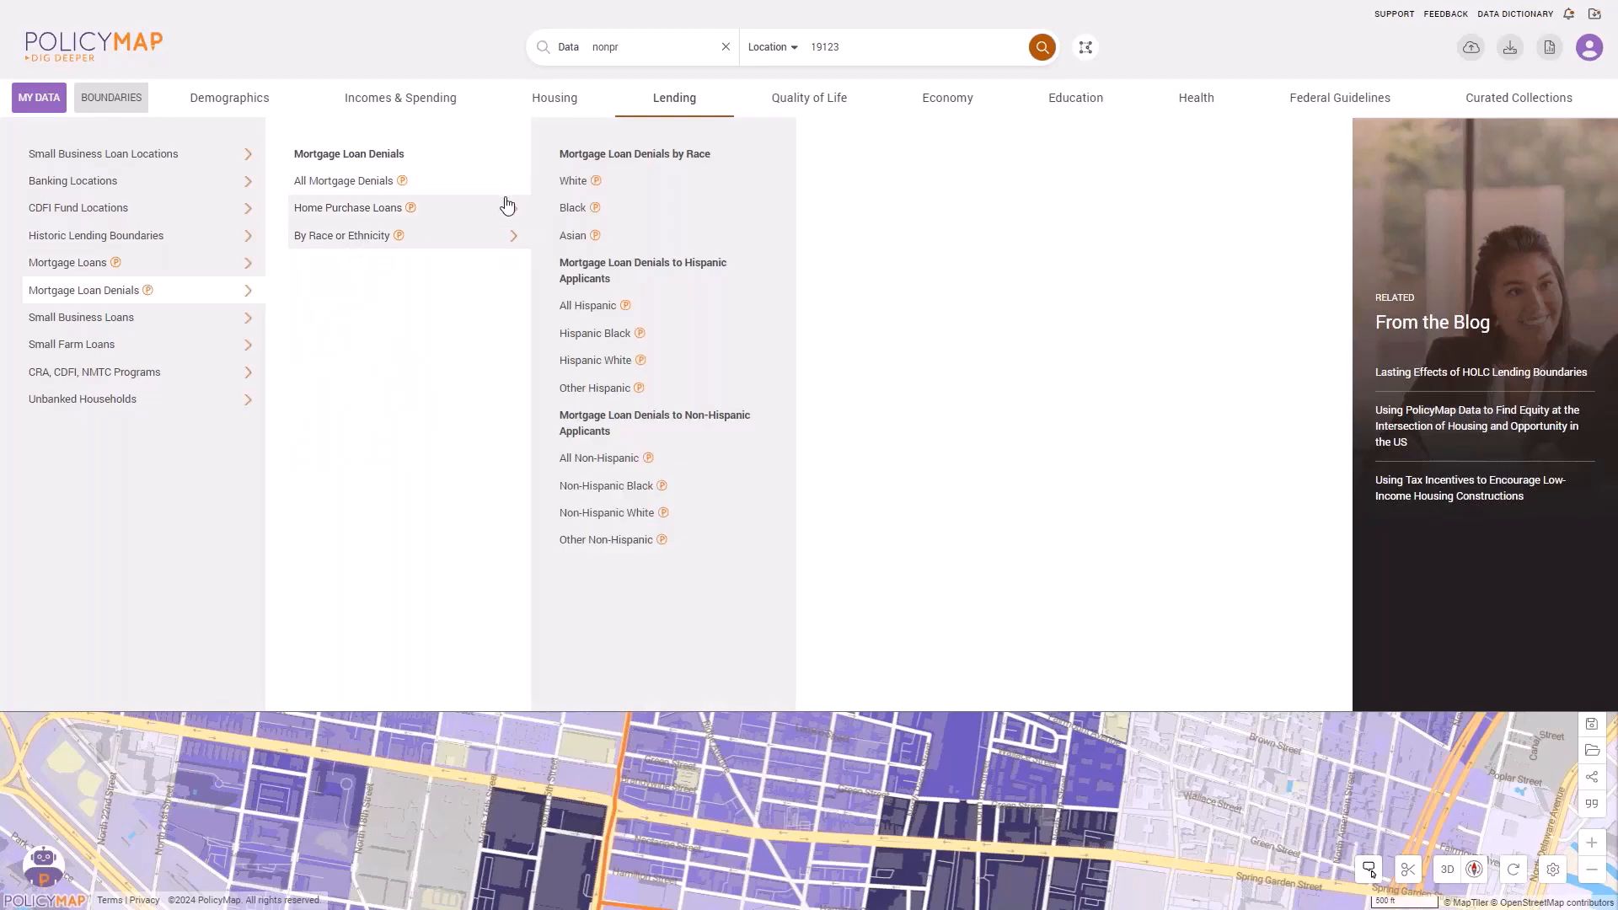
{"action": "left_click", "coordinate": [580, 215]}
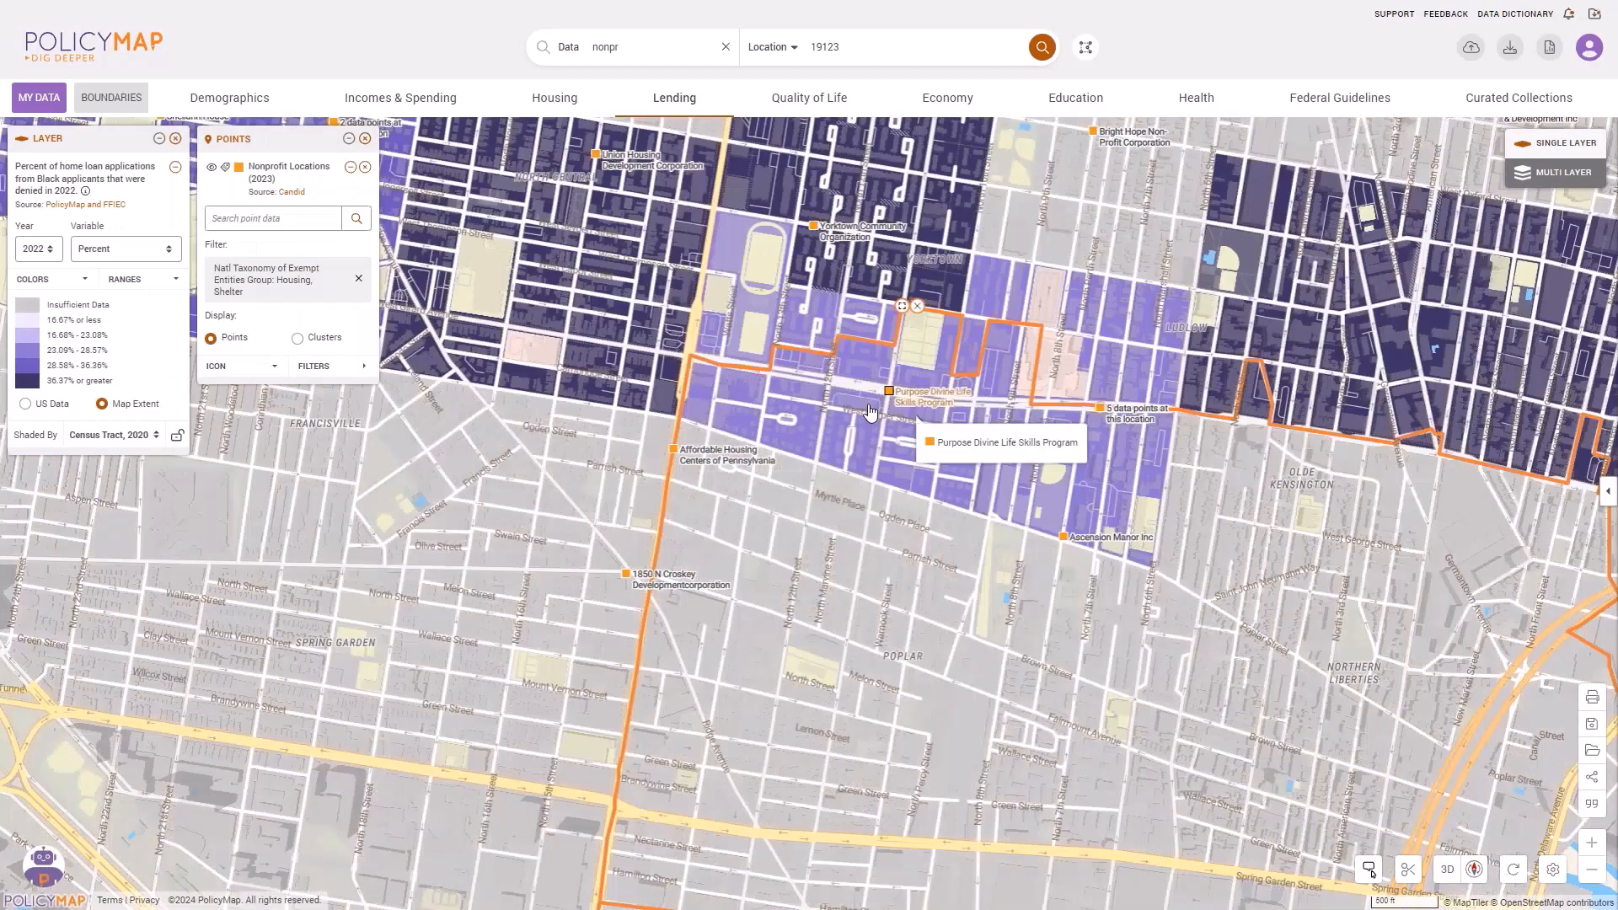
Examine the loan denial rate and trend of the dark census tract west of Yorktown, with shading by Census Tract, 2020.
{"action": "mouse_move", "coordinate": [864, 543]}
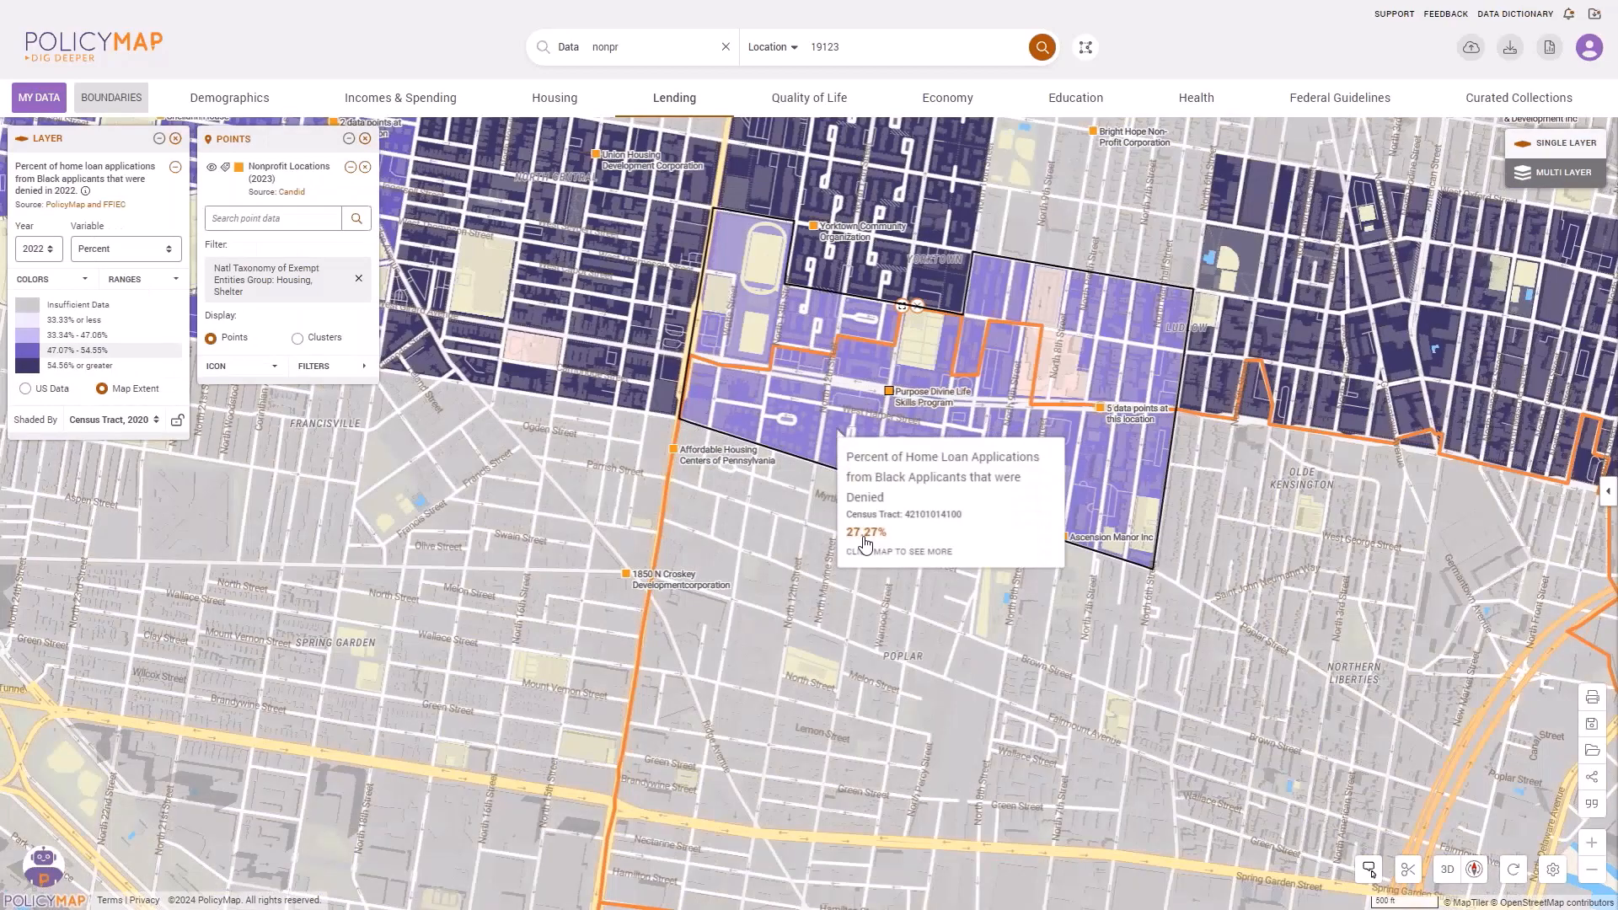
{"action": "left_click_drag", "start_coordinate": [865, 545], "coordinate": [904, 706]}
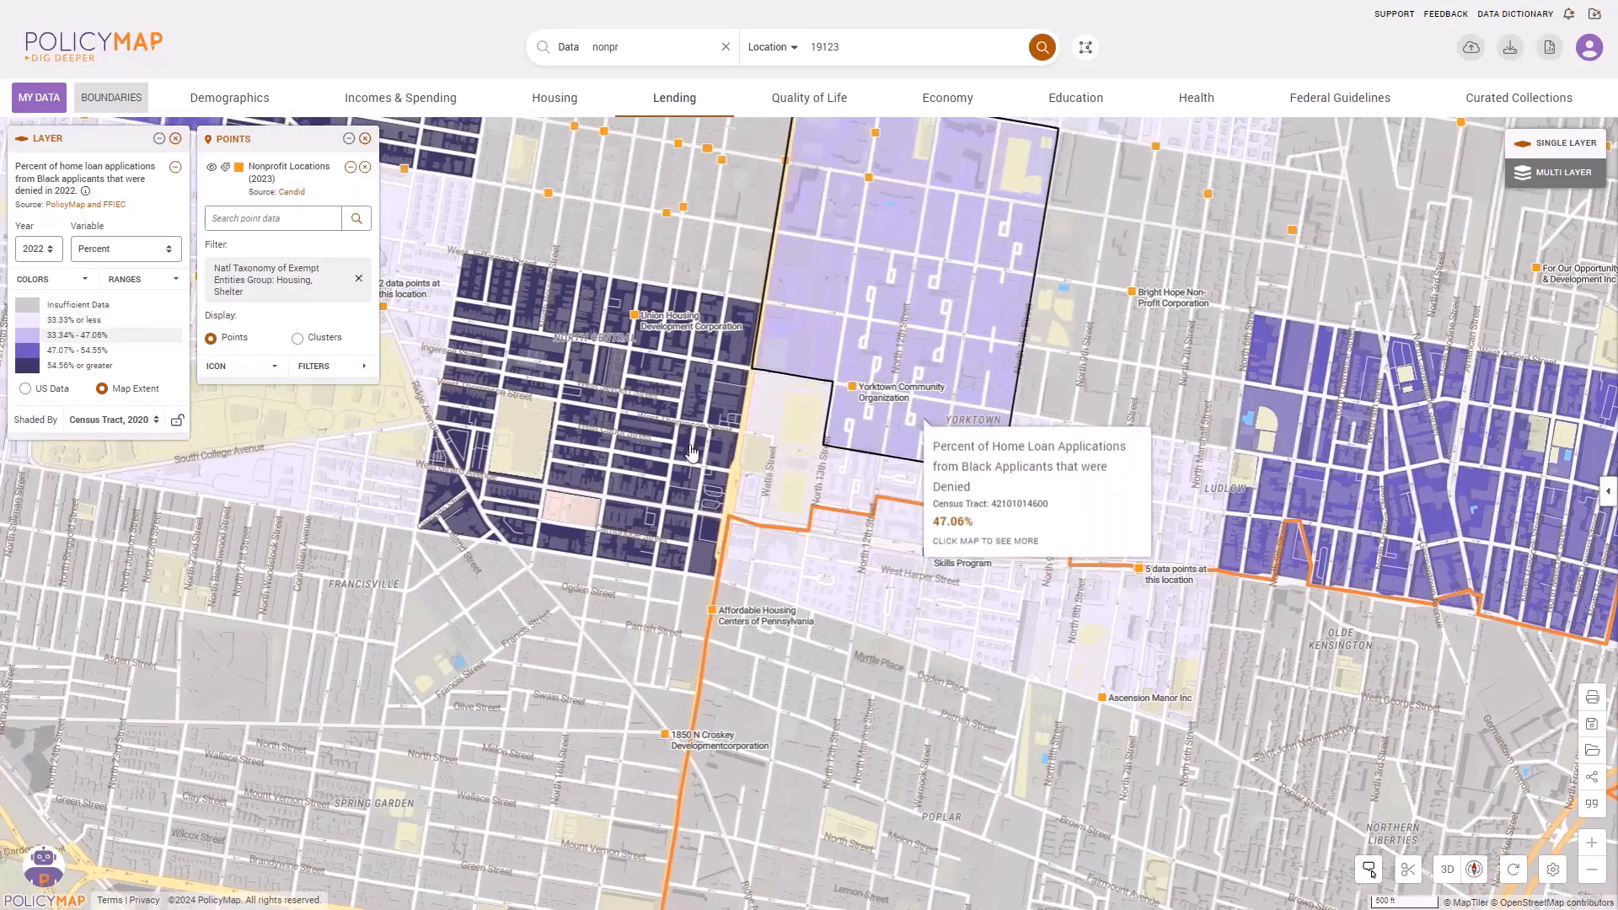
{"action": "left_click", "coordinate": [598, 421]}
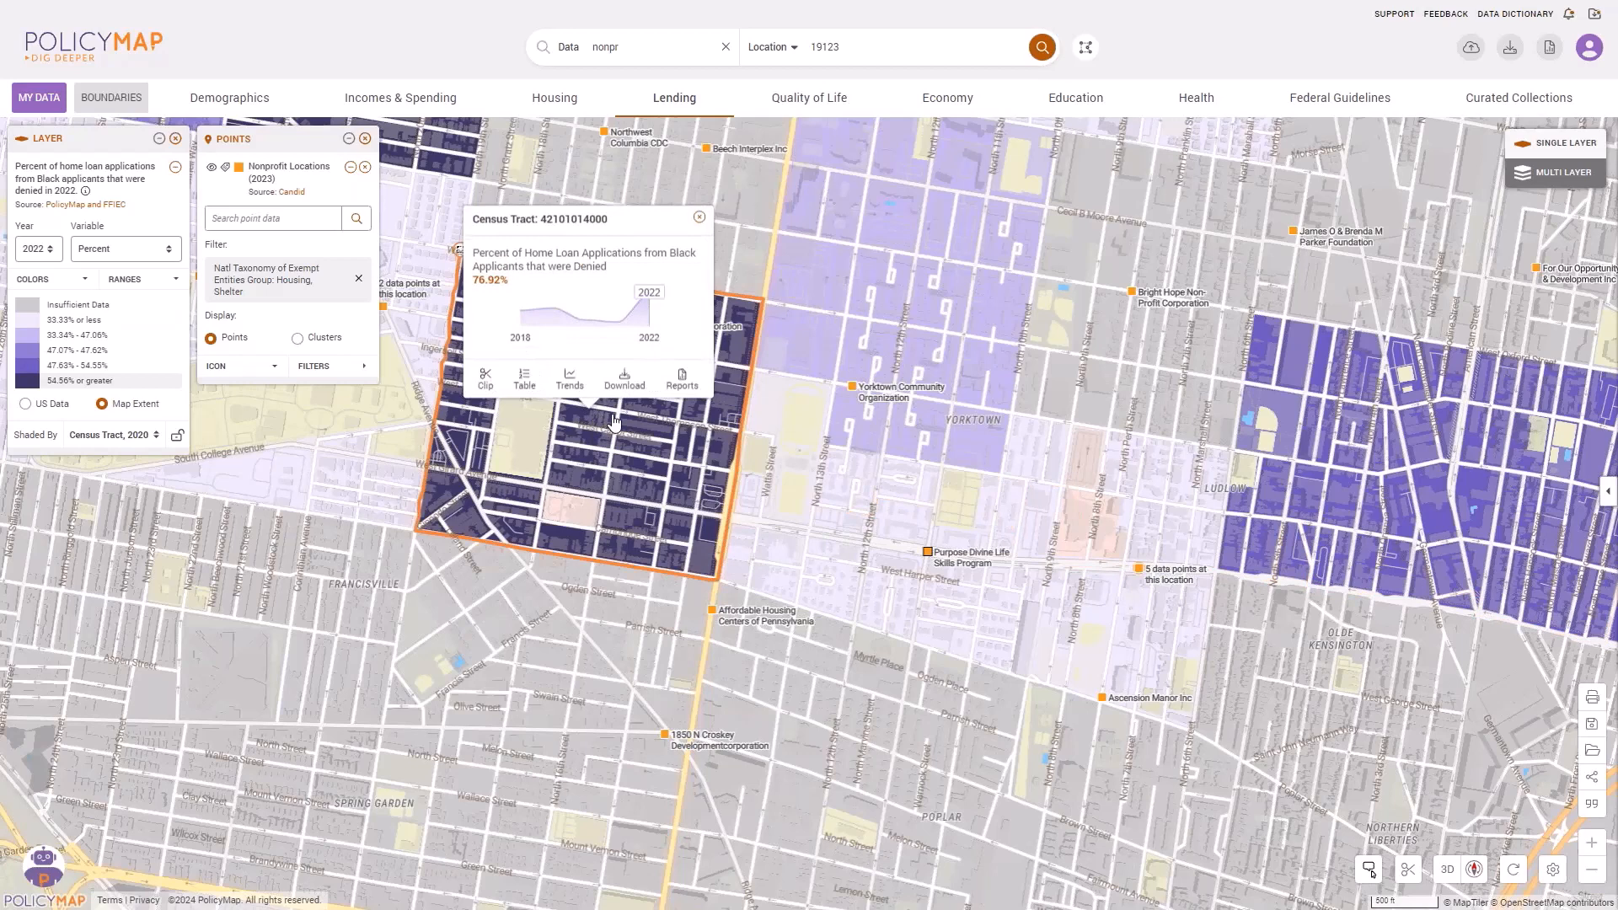
{"action": "left_click", "coordinate": [135, 436]}
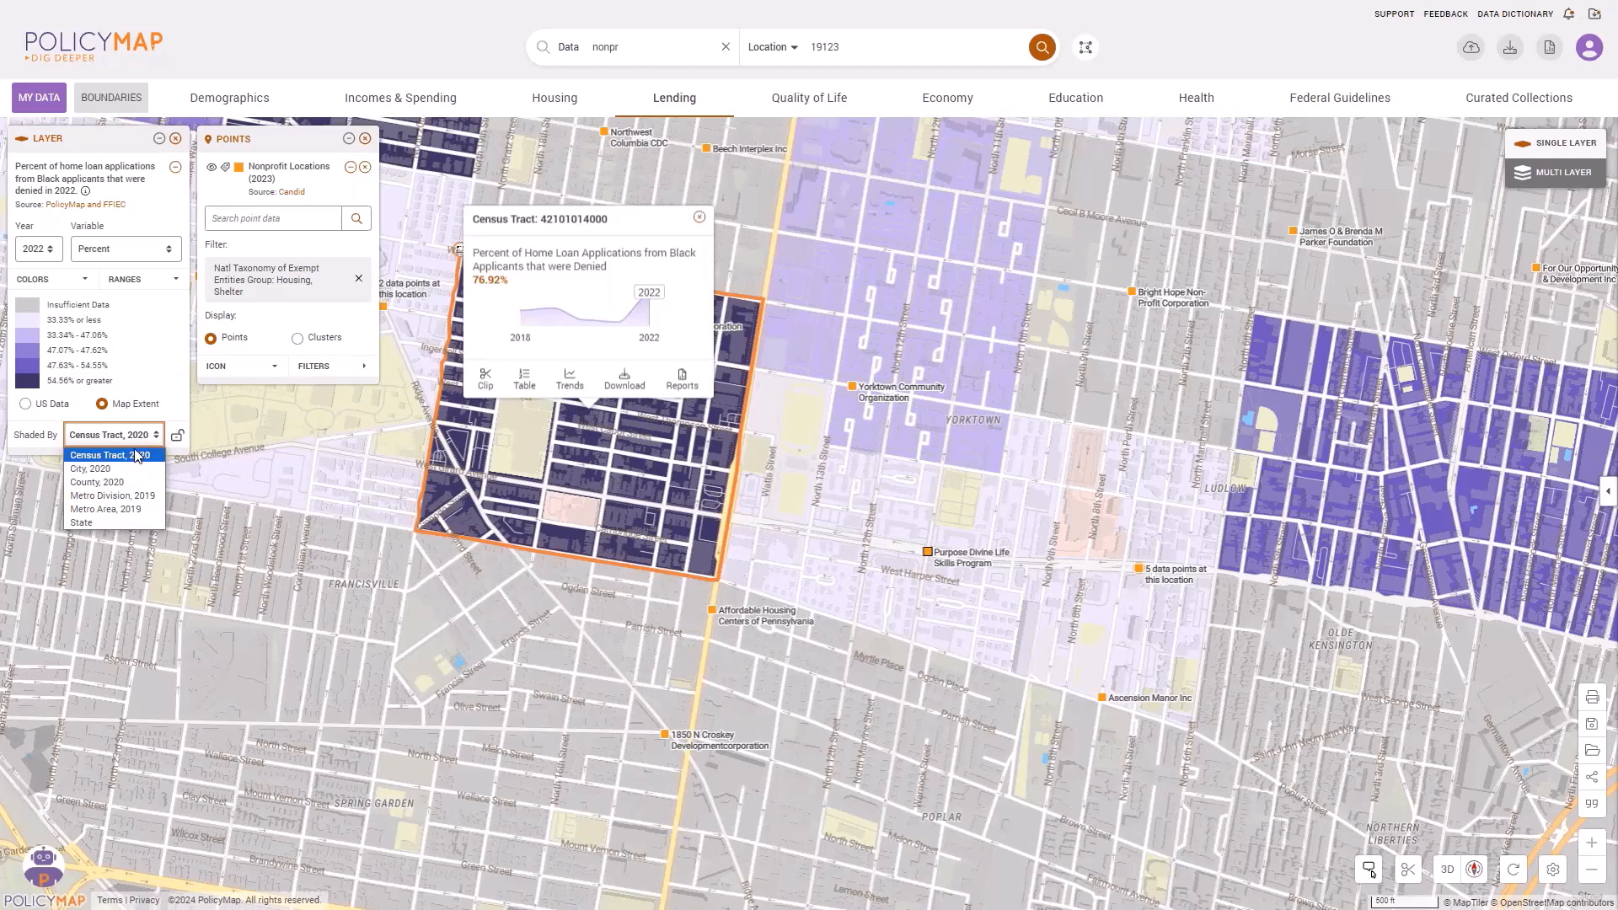
{"action": "left_click", "coordinate": [138, 454]}
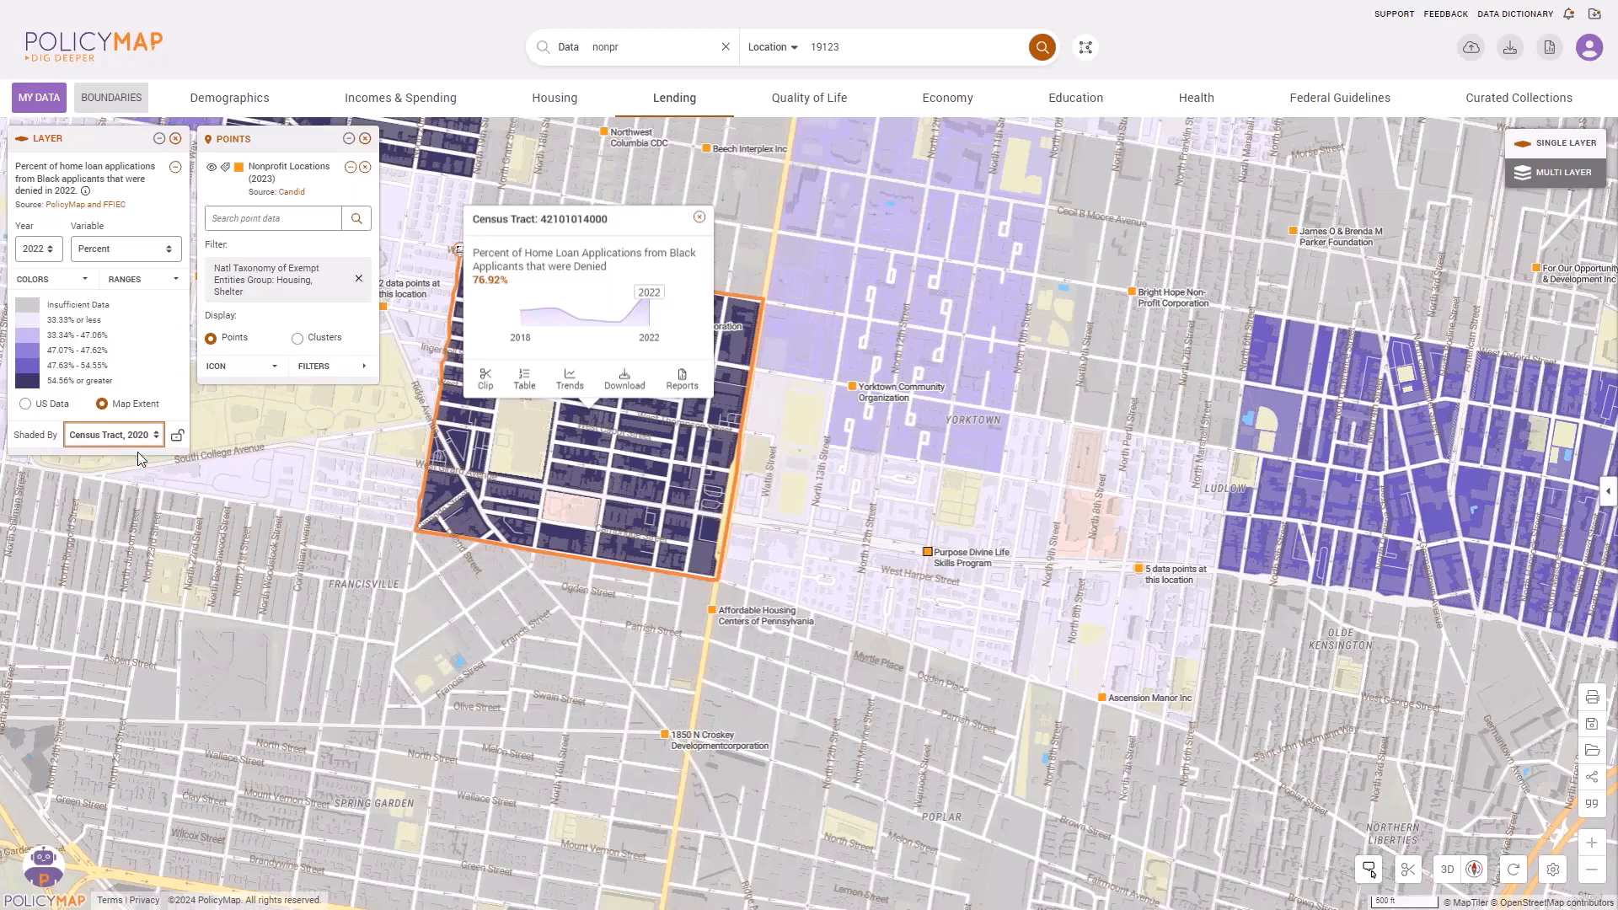
{"action": "left_click", "coordinate": [699, 218]}
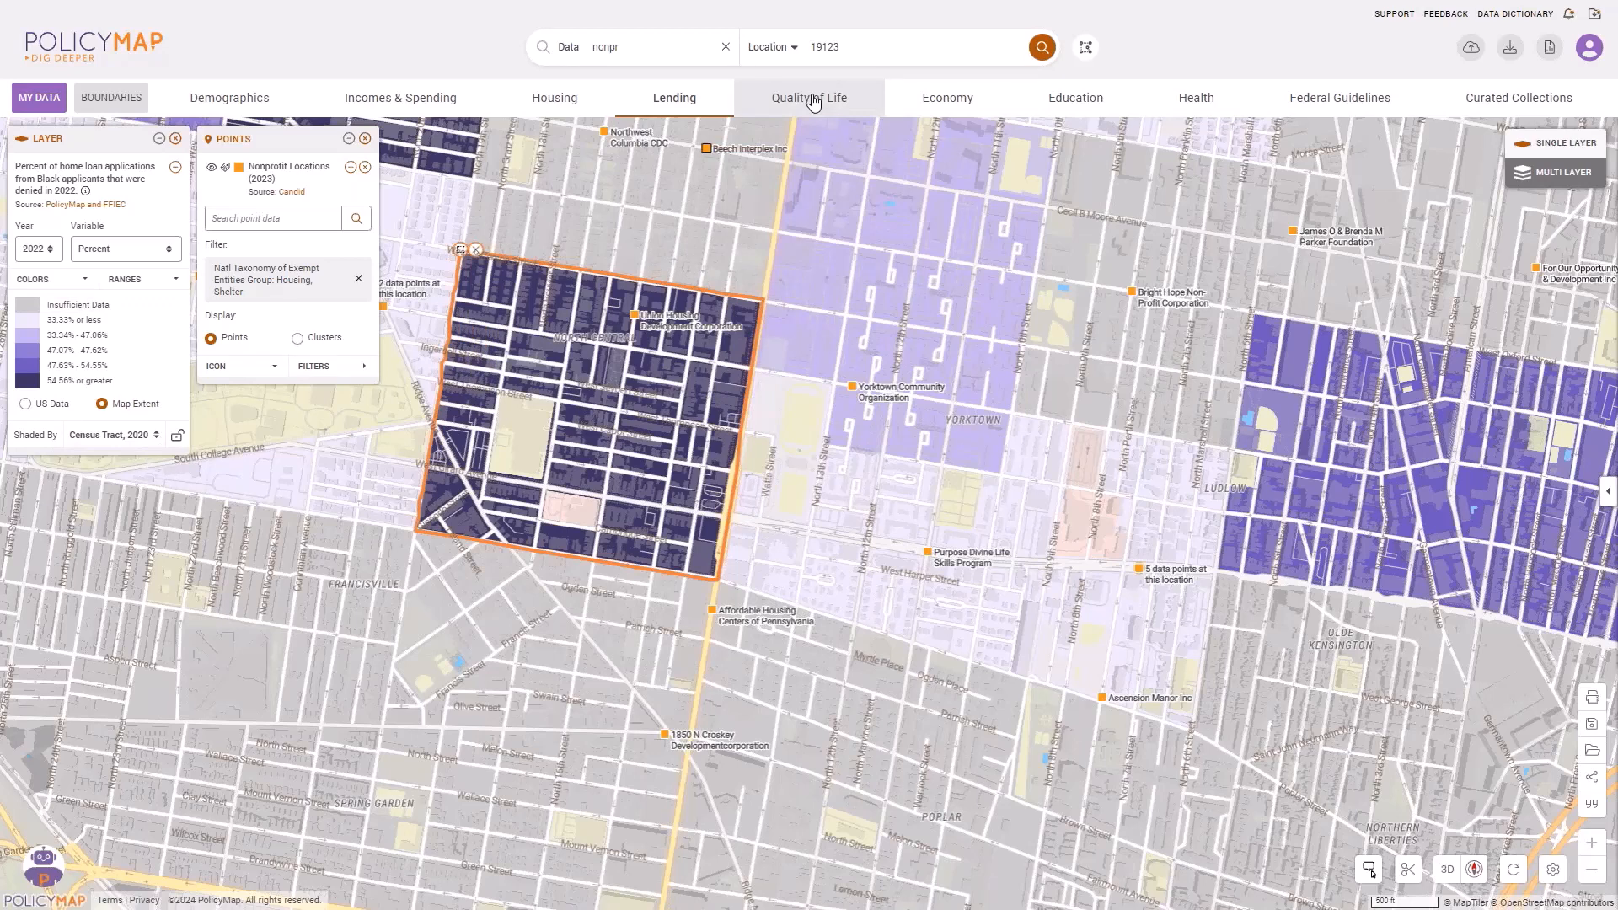
Review the Quality of Life data on computer and internet access, broadband availability, and environment and disaster risk, including resilience and social vulnerability.
{"action": "left_click", "coordinate": [814, 101]}
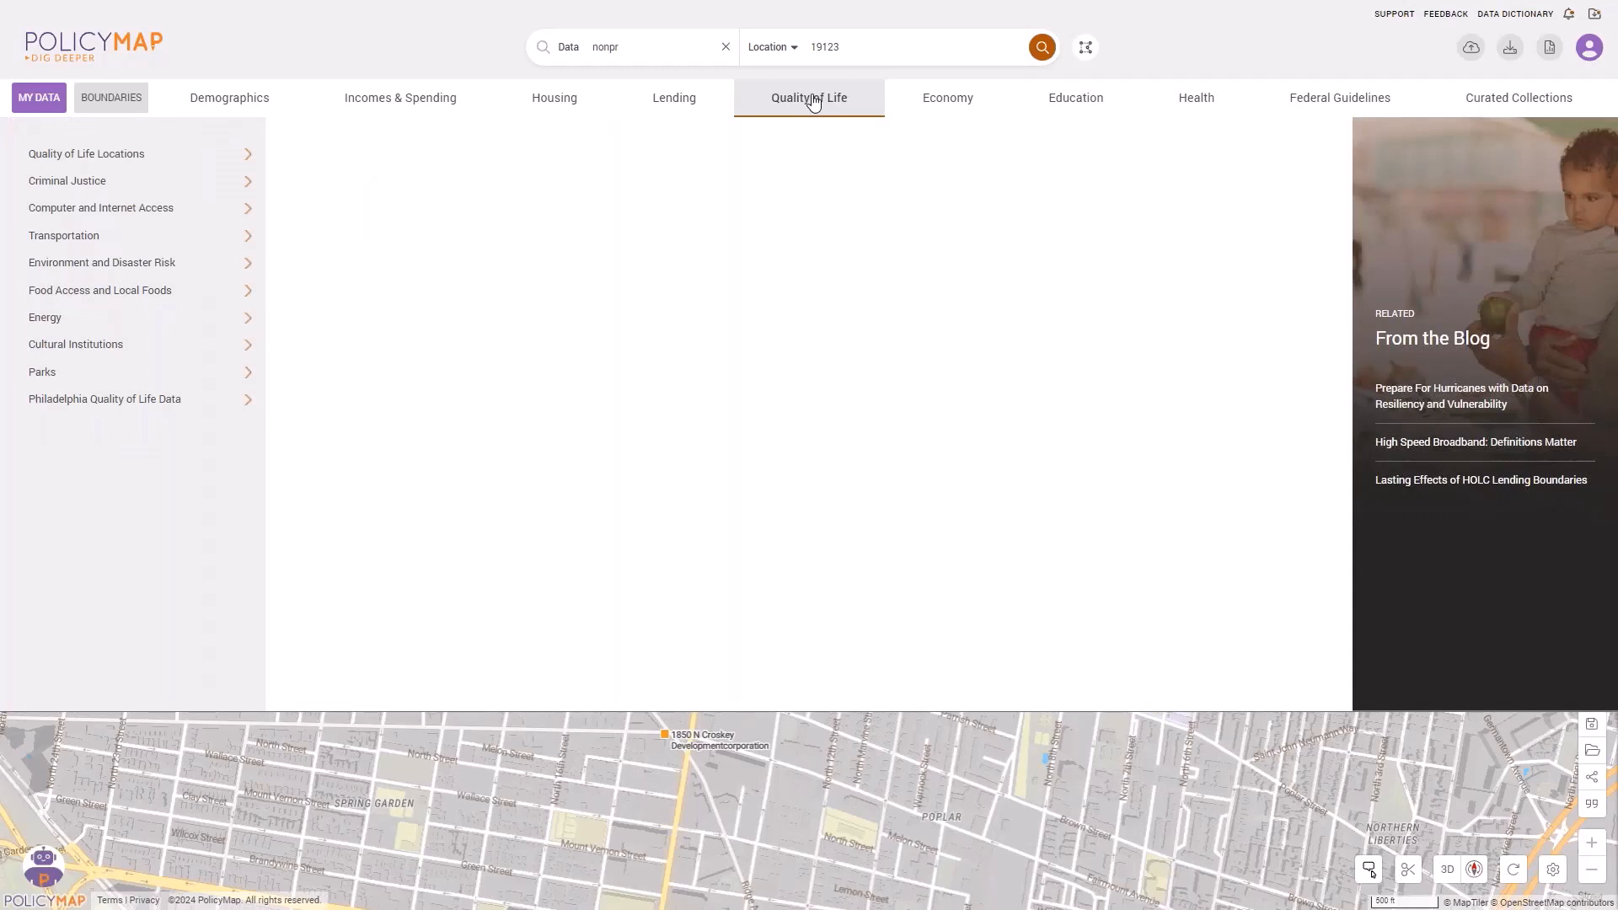
{"action": "left_click", "coordinate": [112, 214]}
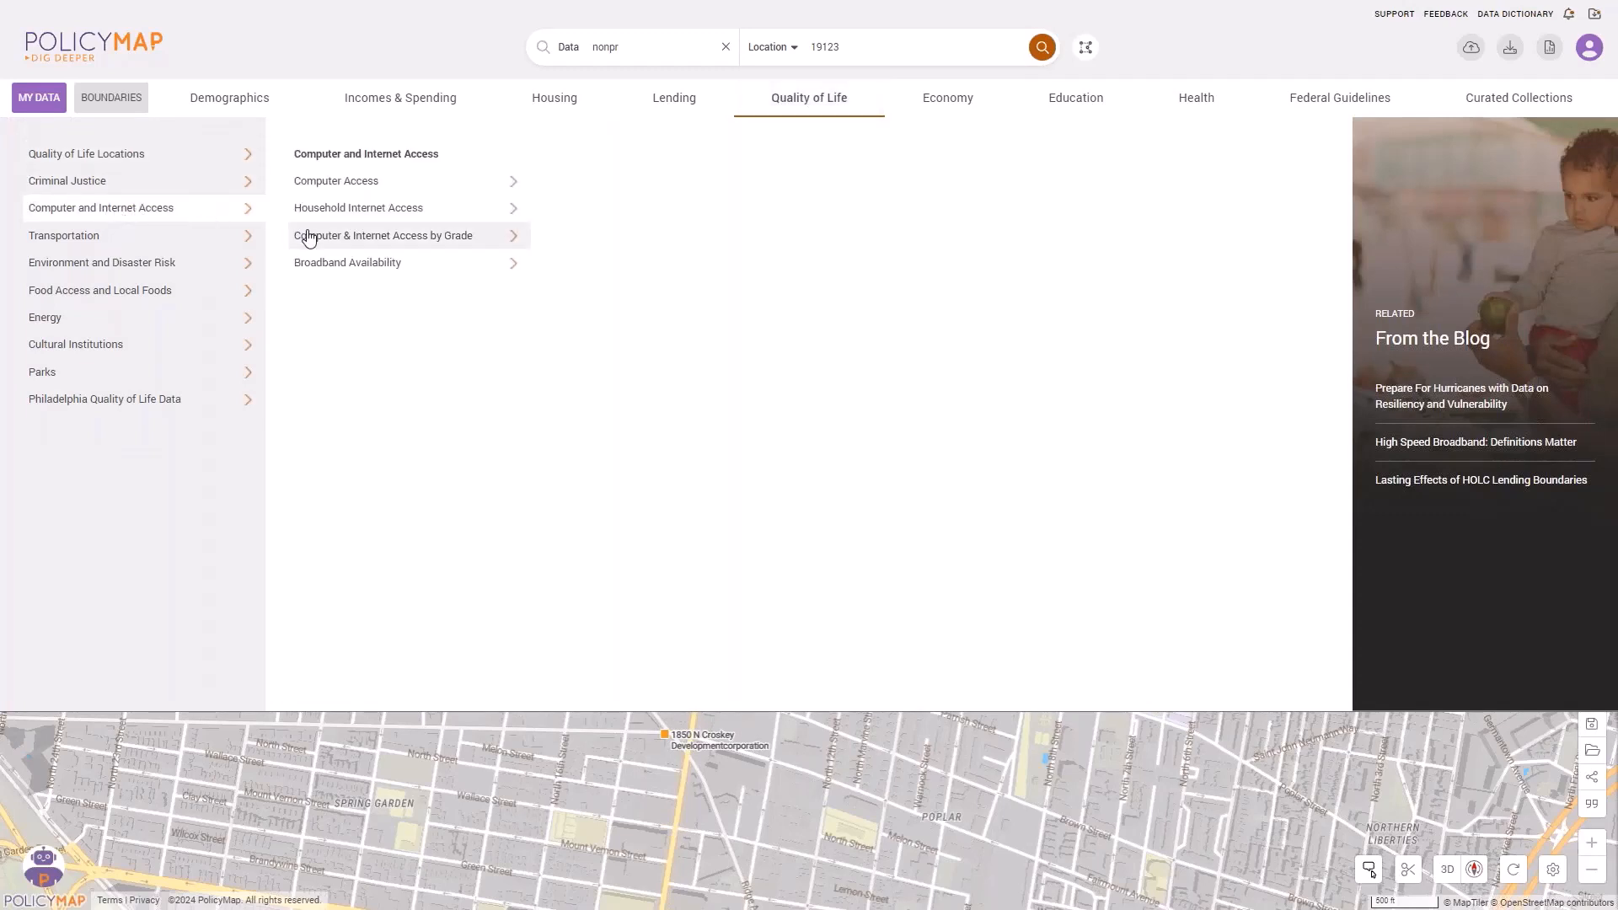
{"action": "left_click", "coordinate": [336, 235]}
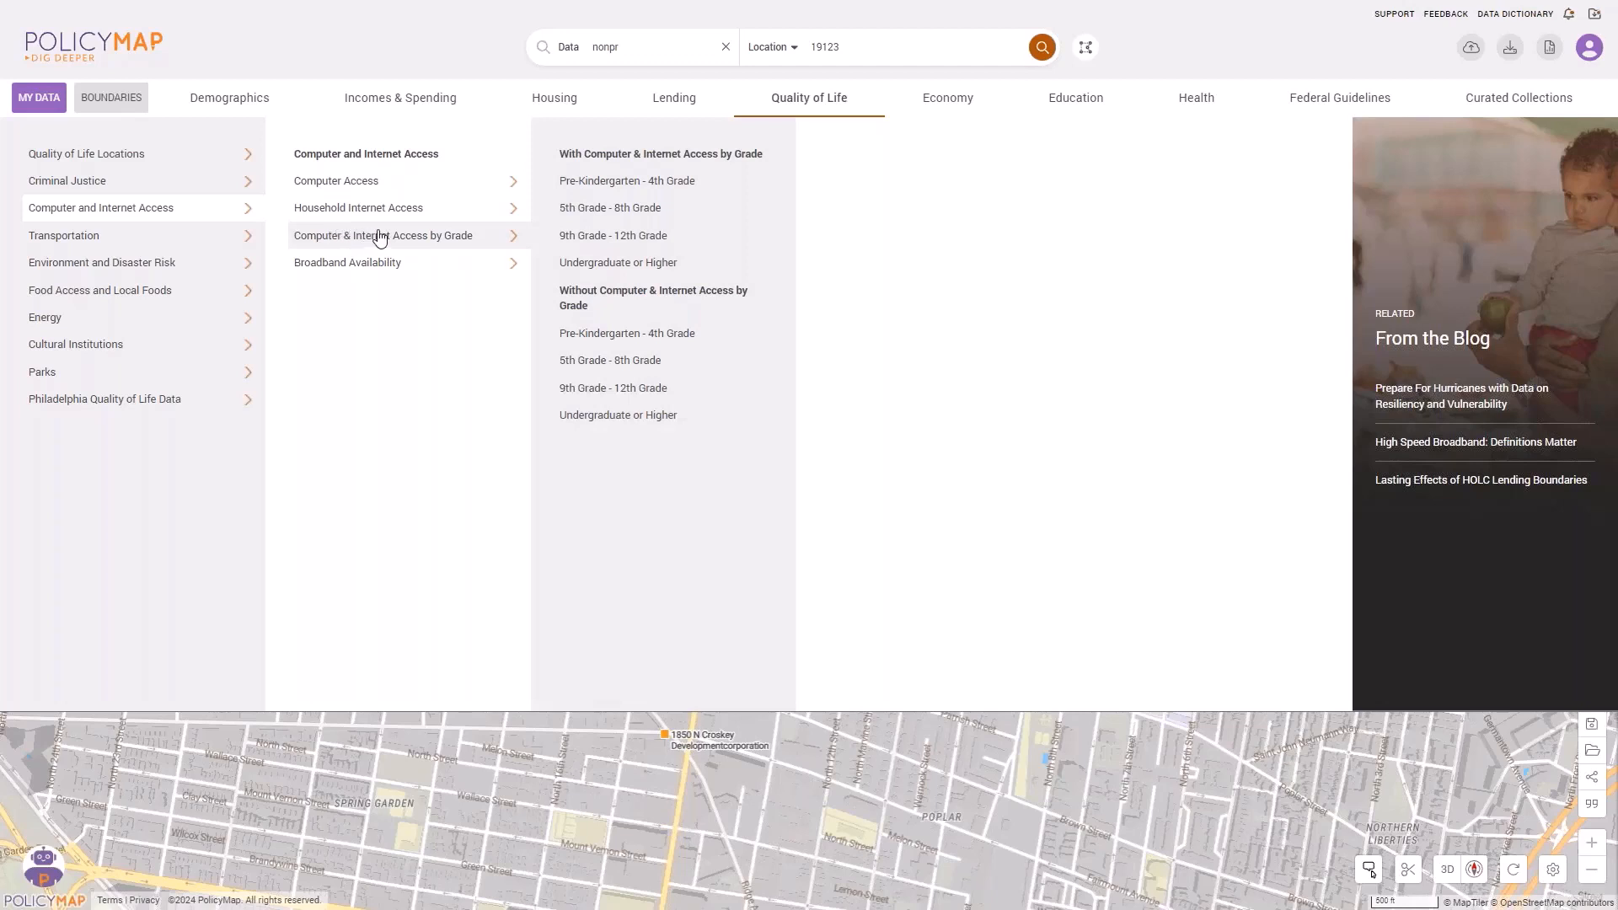
{"action": "left_click", "coordinate": [398, 260]}
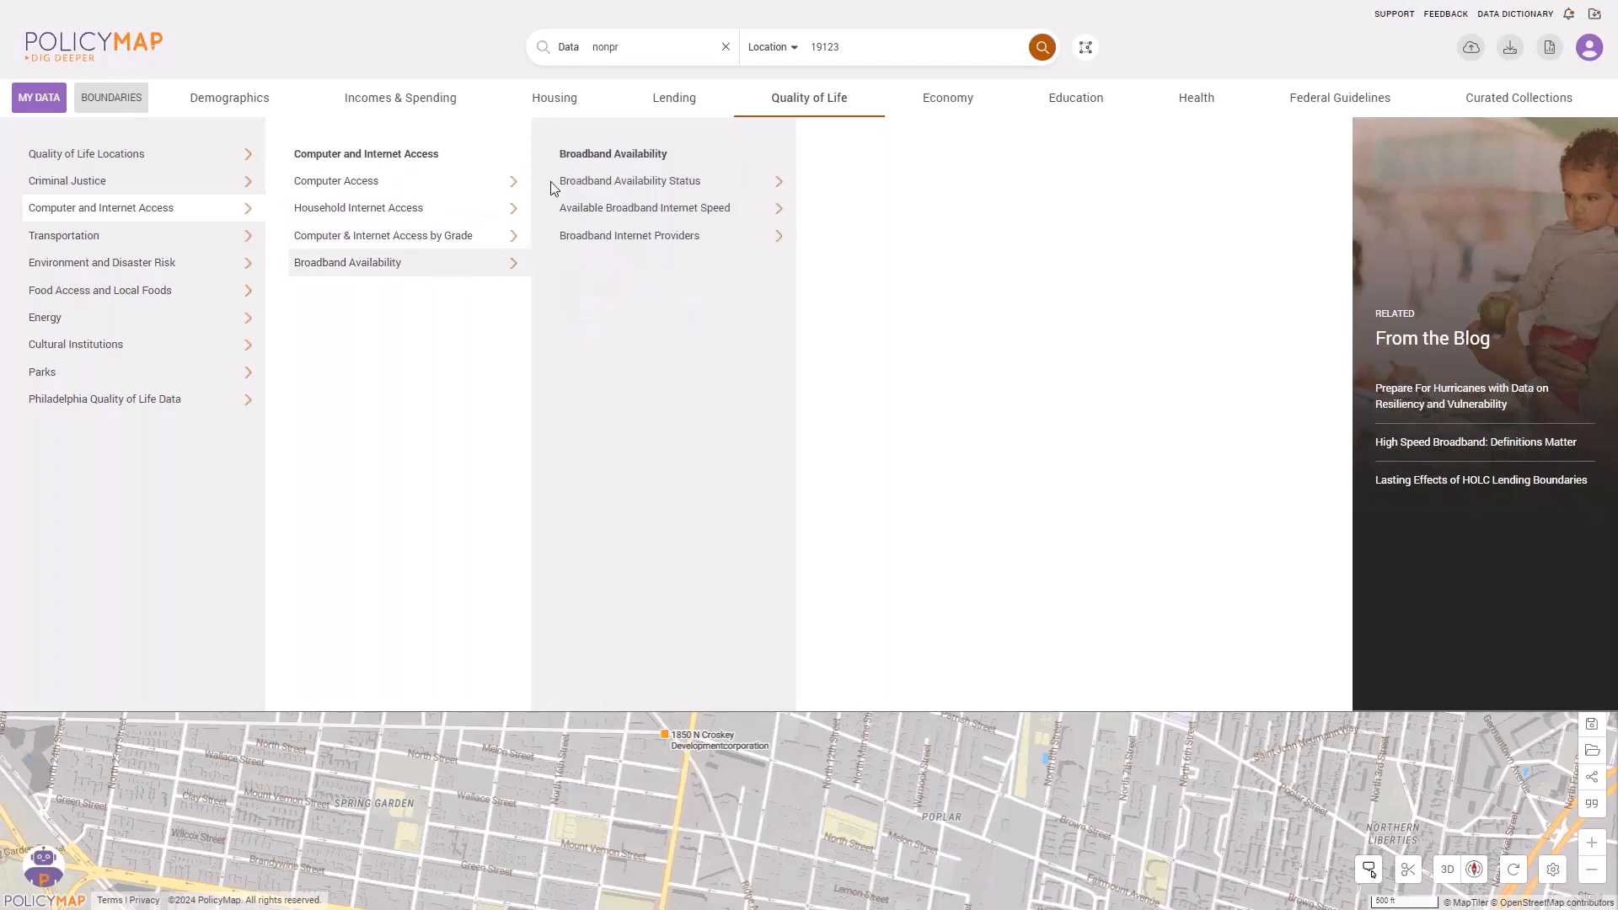
{"action": "left_click", "coordinate": [624, 195]}
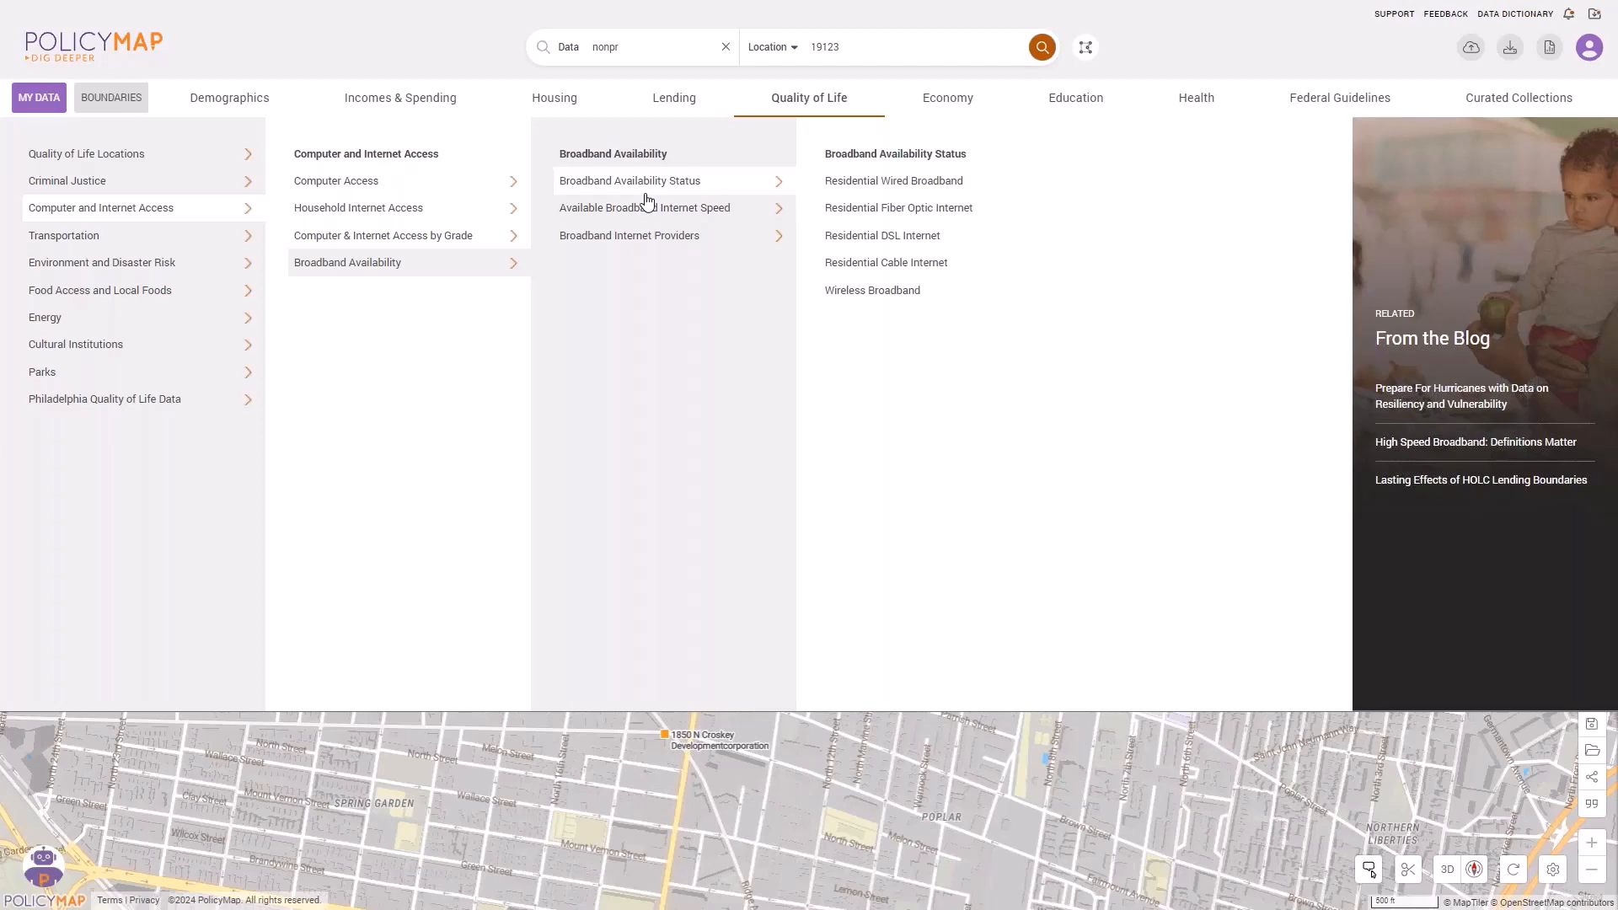
{"action": "left_click", "coordinate": [674, 216]}
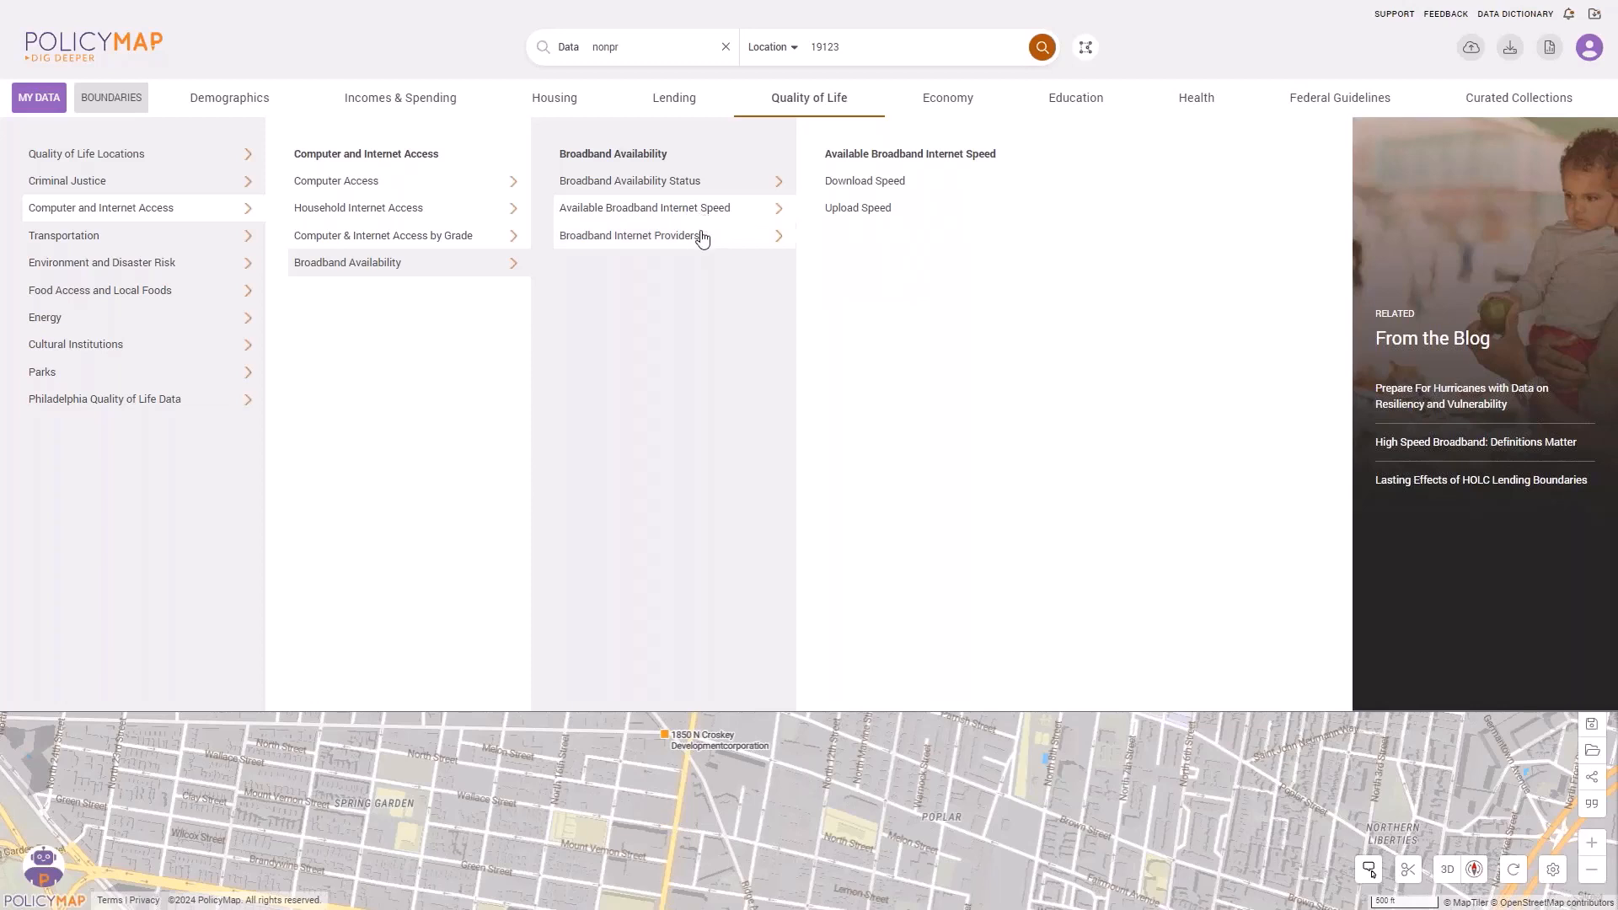
{"action": "left_click", "coordinate": [701, 237]}
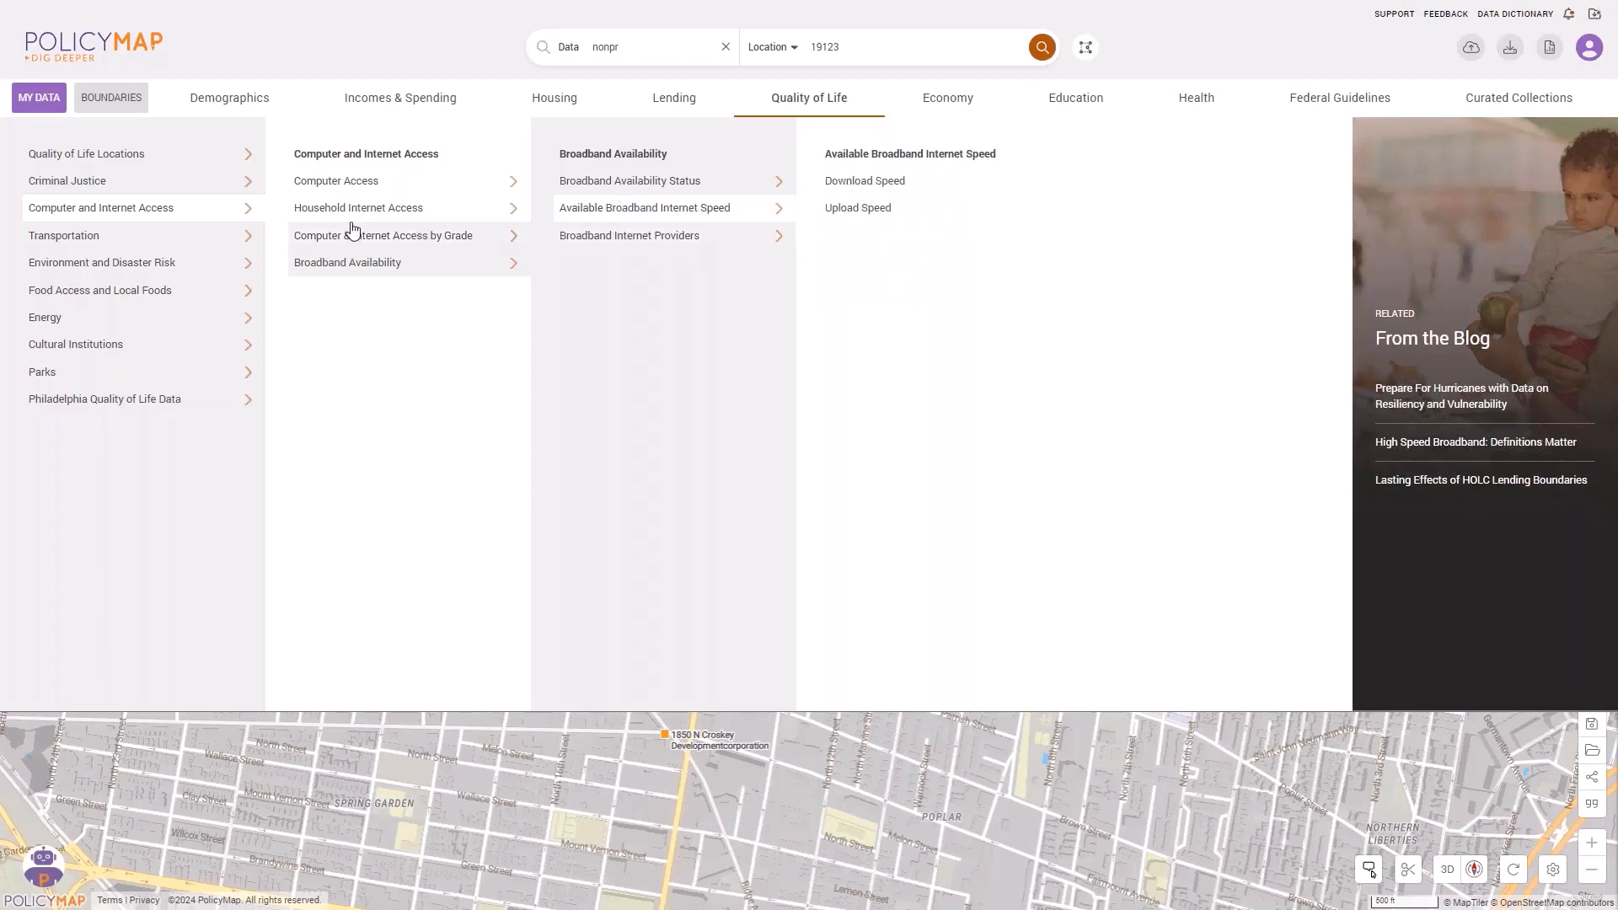
{"action": "mouse_move", "coordinate": [227, 266]}
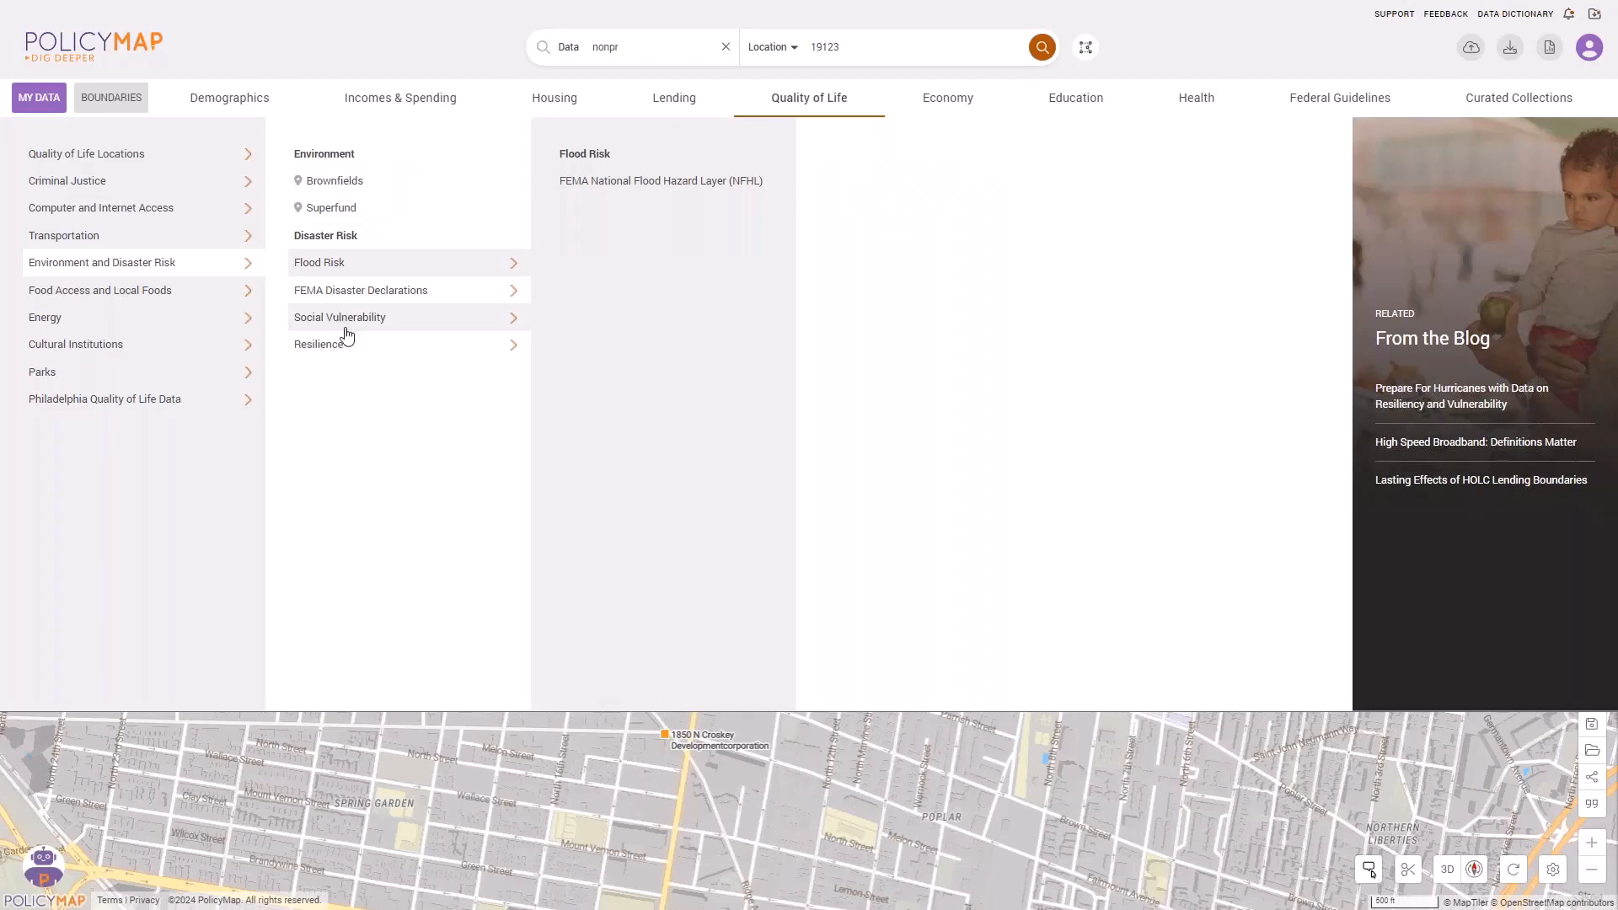
{"action": "mouse_move", "coordinate": [348, 347]}
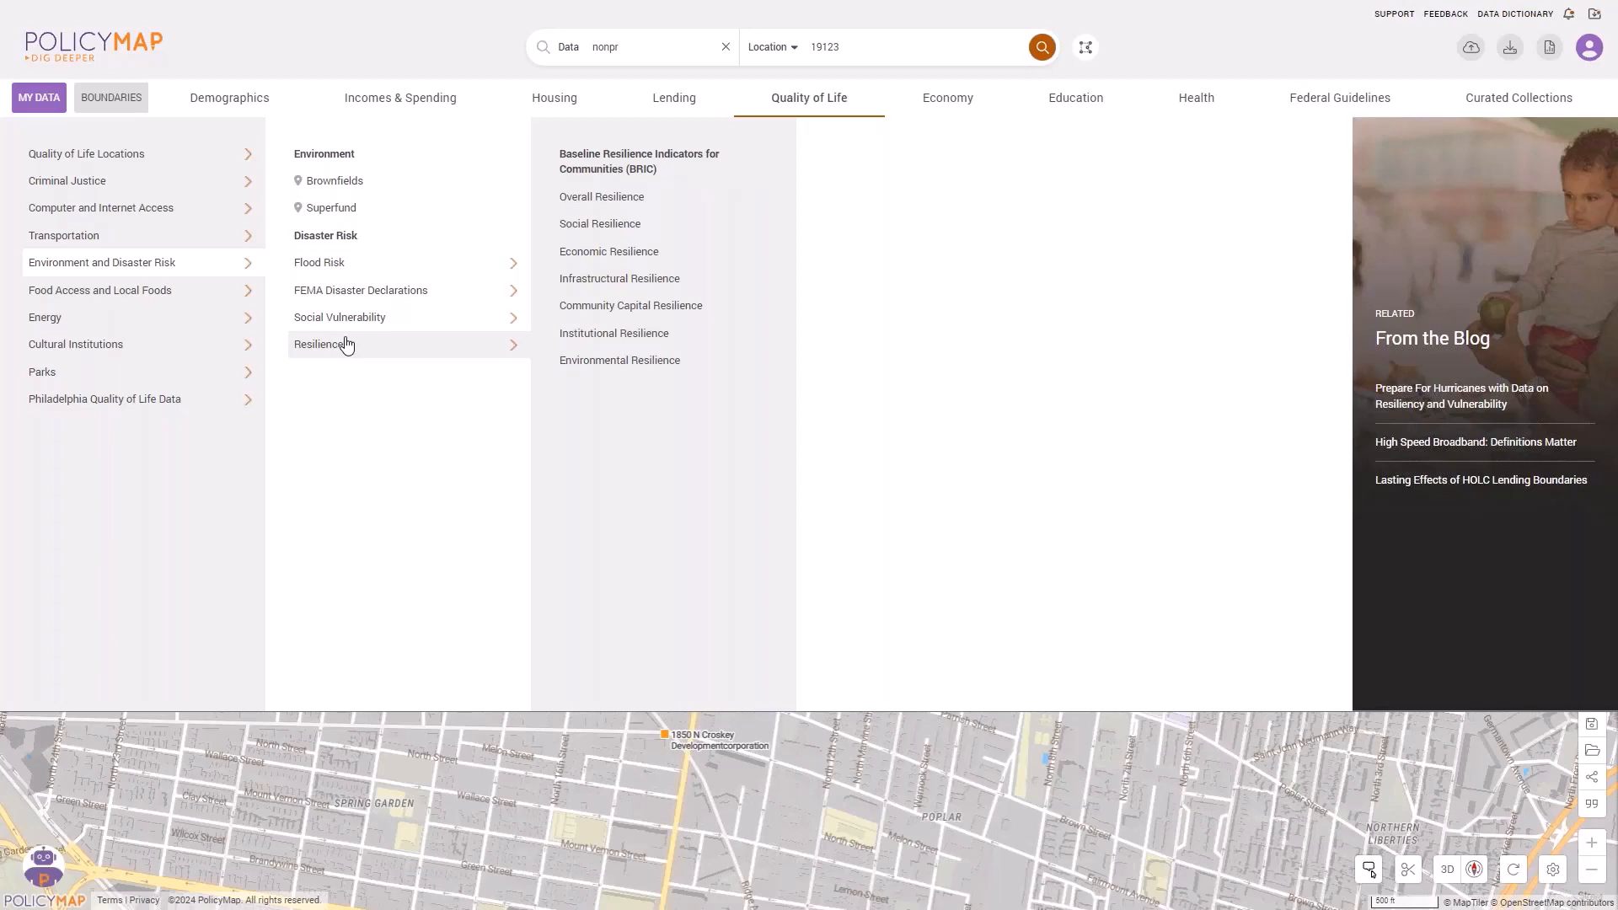
{"action": "mouse_move", "coordinate": [365, 319]}
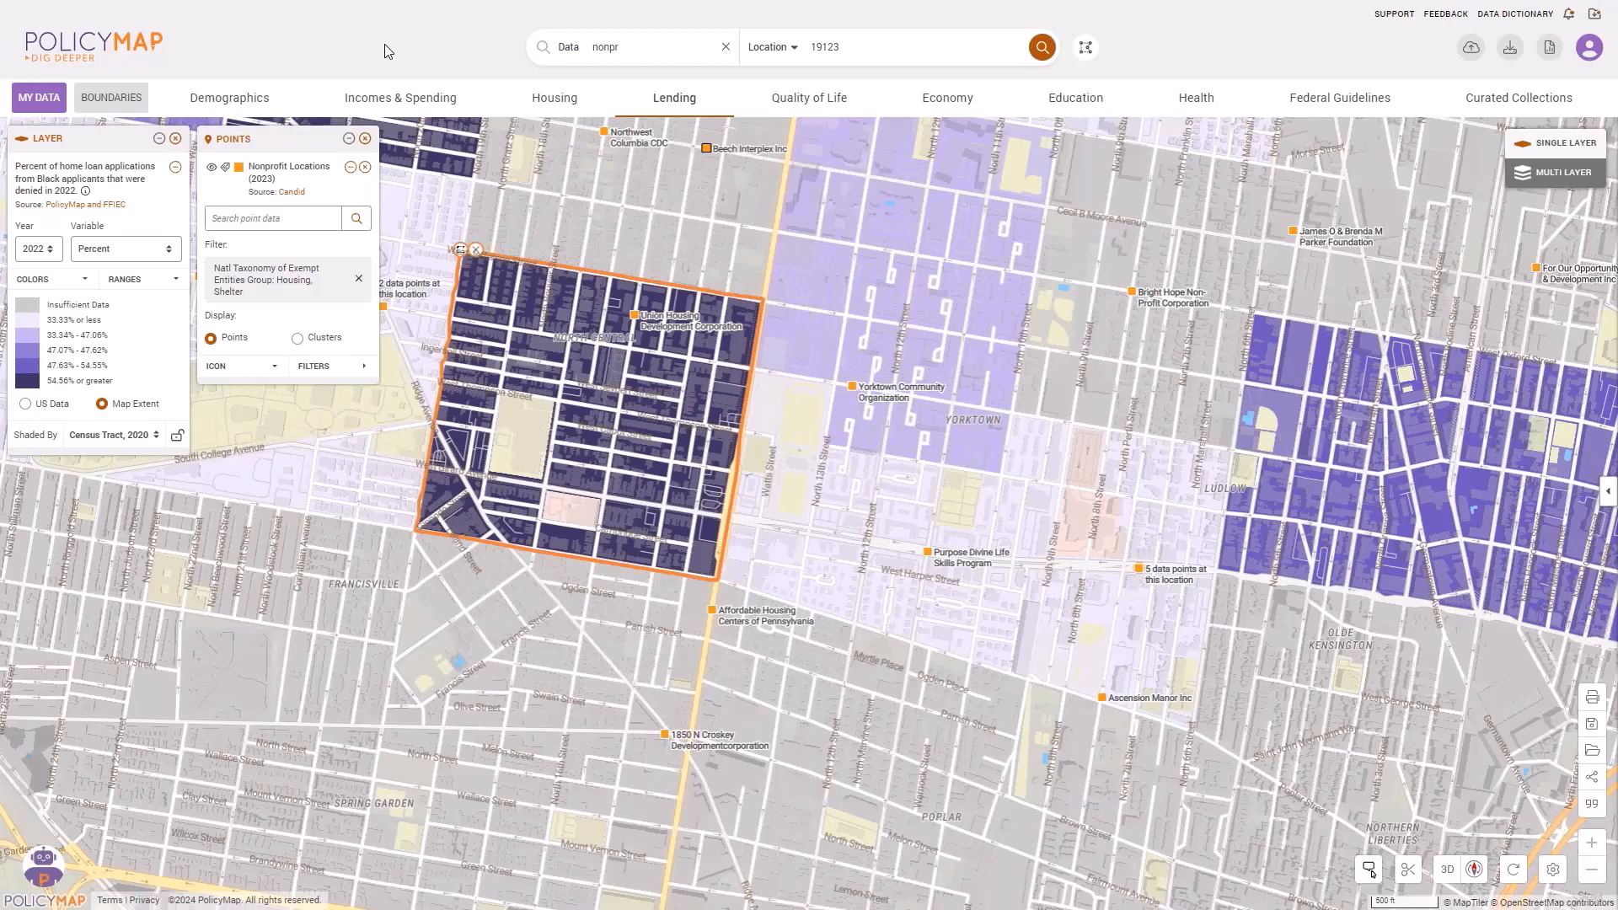
Clear the nonprofit points, the home loan denial layer and the outlined census tract from the map.
{"action": "left_click", "coordinate": [365, 140]}
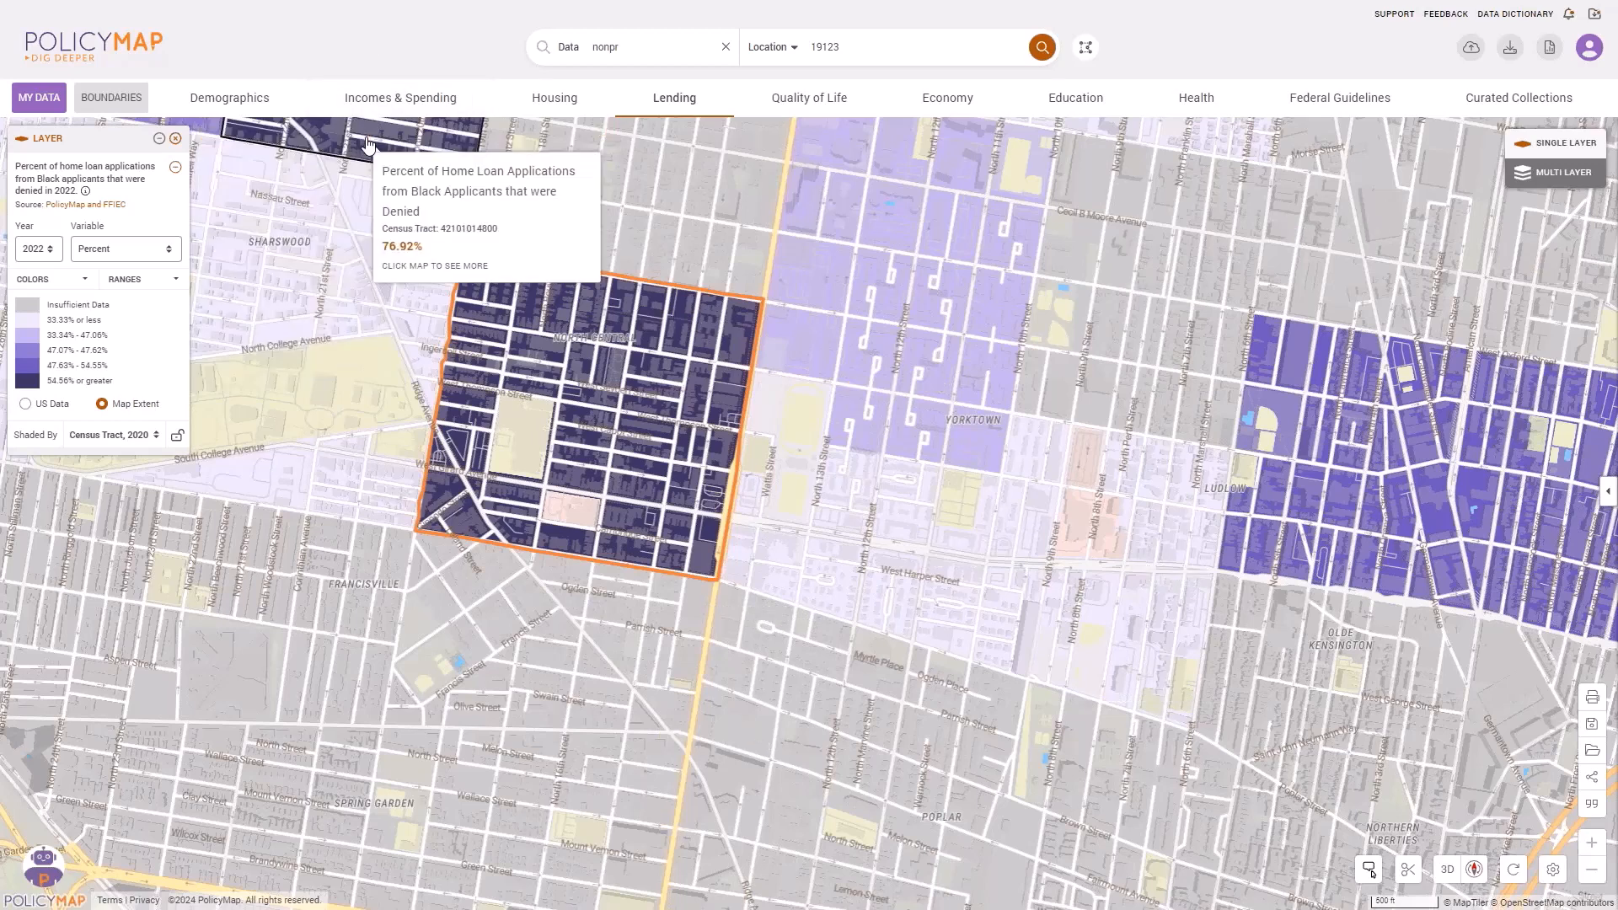
{"action": "left_click", "coordinate": [176, 139]}
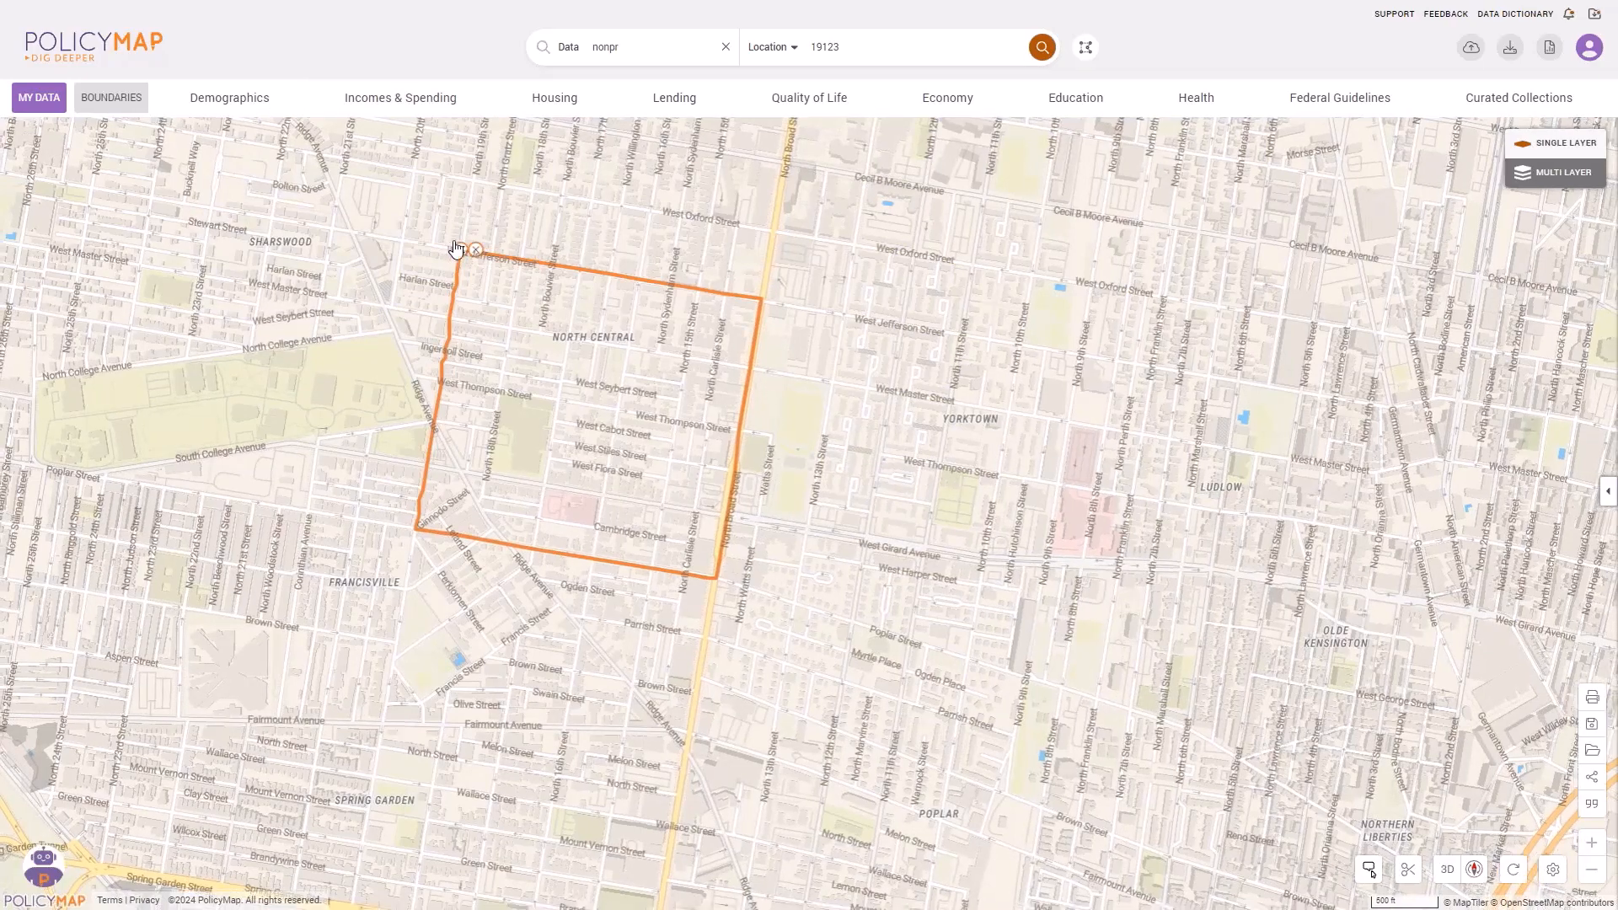
{"action": "scroll", "coordinate": [455, 246], "scroll_direction": "down", "scroll_amount": 3}
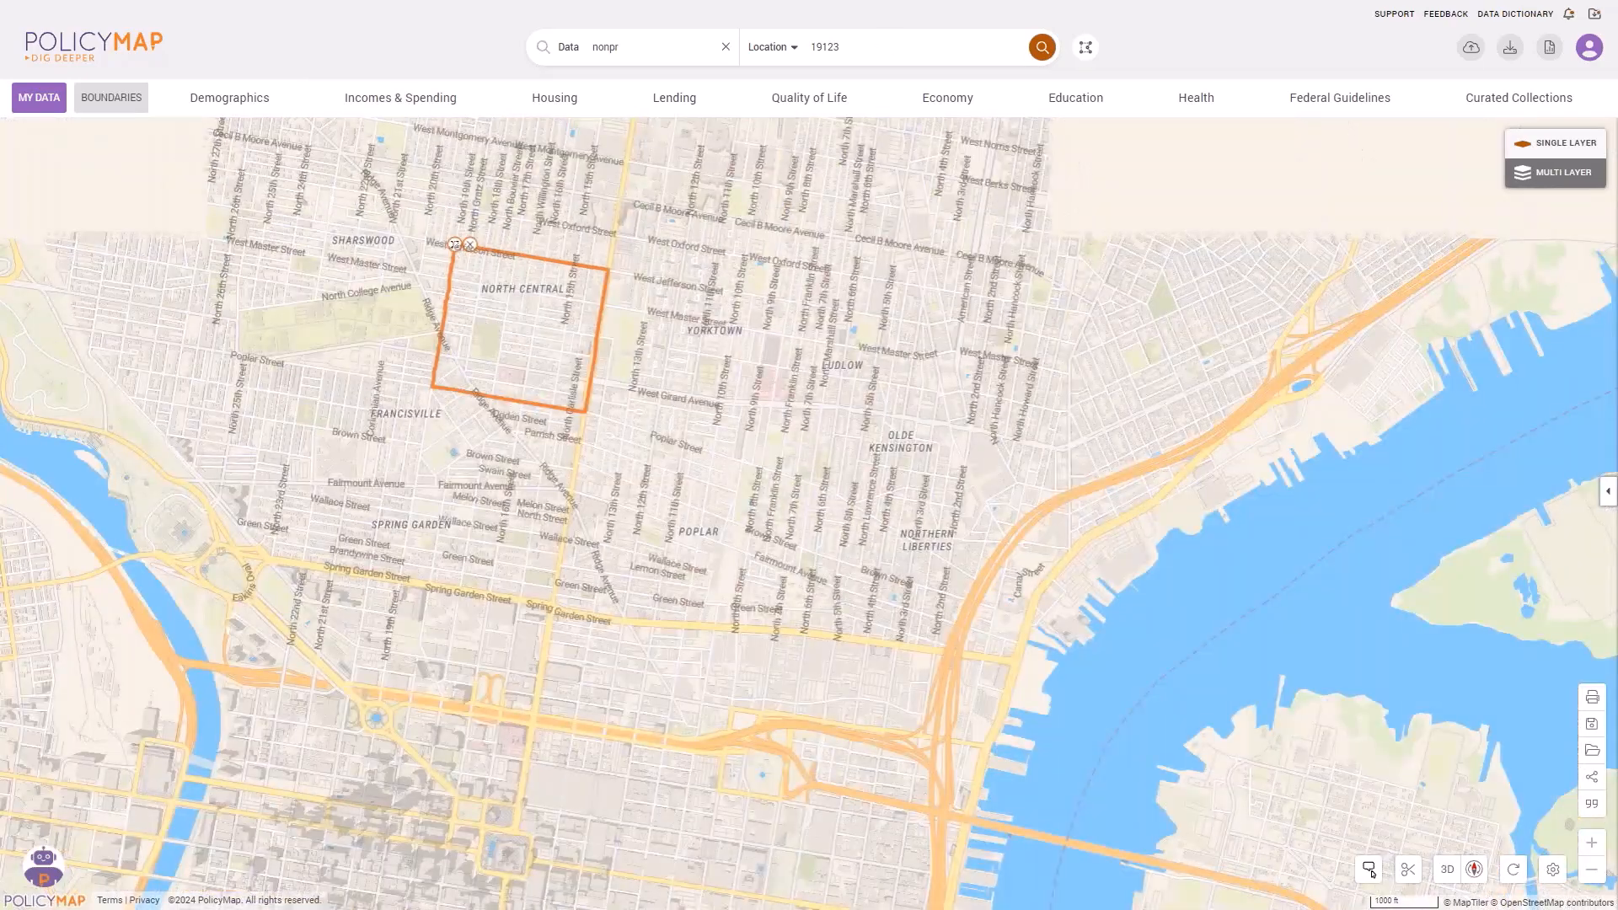
{"action": "left_click", "coordinate": [470, 246]}
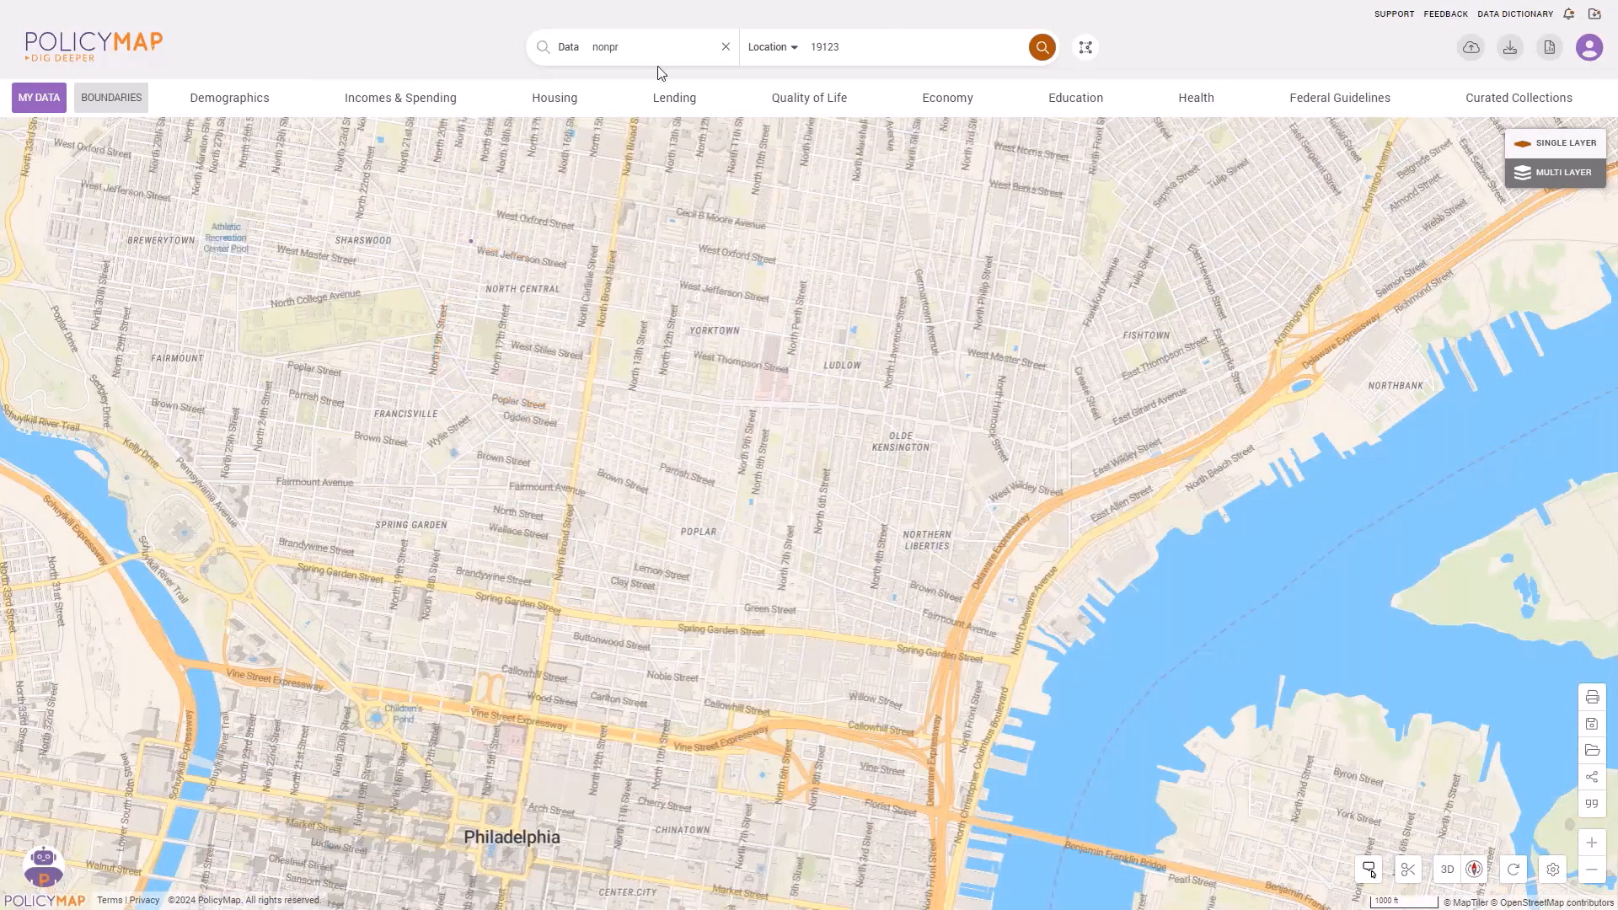
Map the Single Female with Children family type from the Demographics data on households and families.
{"action": "left_click", "coordinate": [245, 114]}
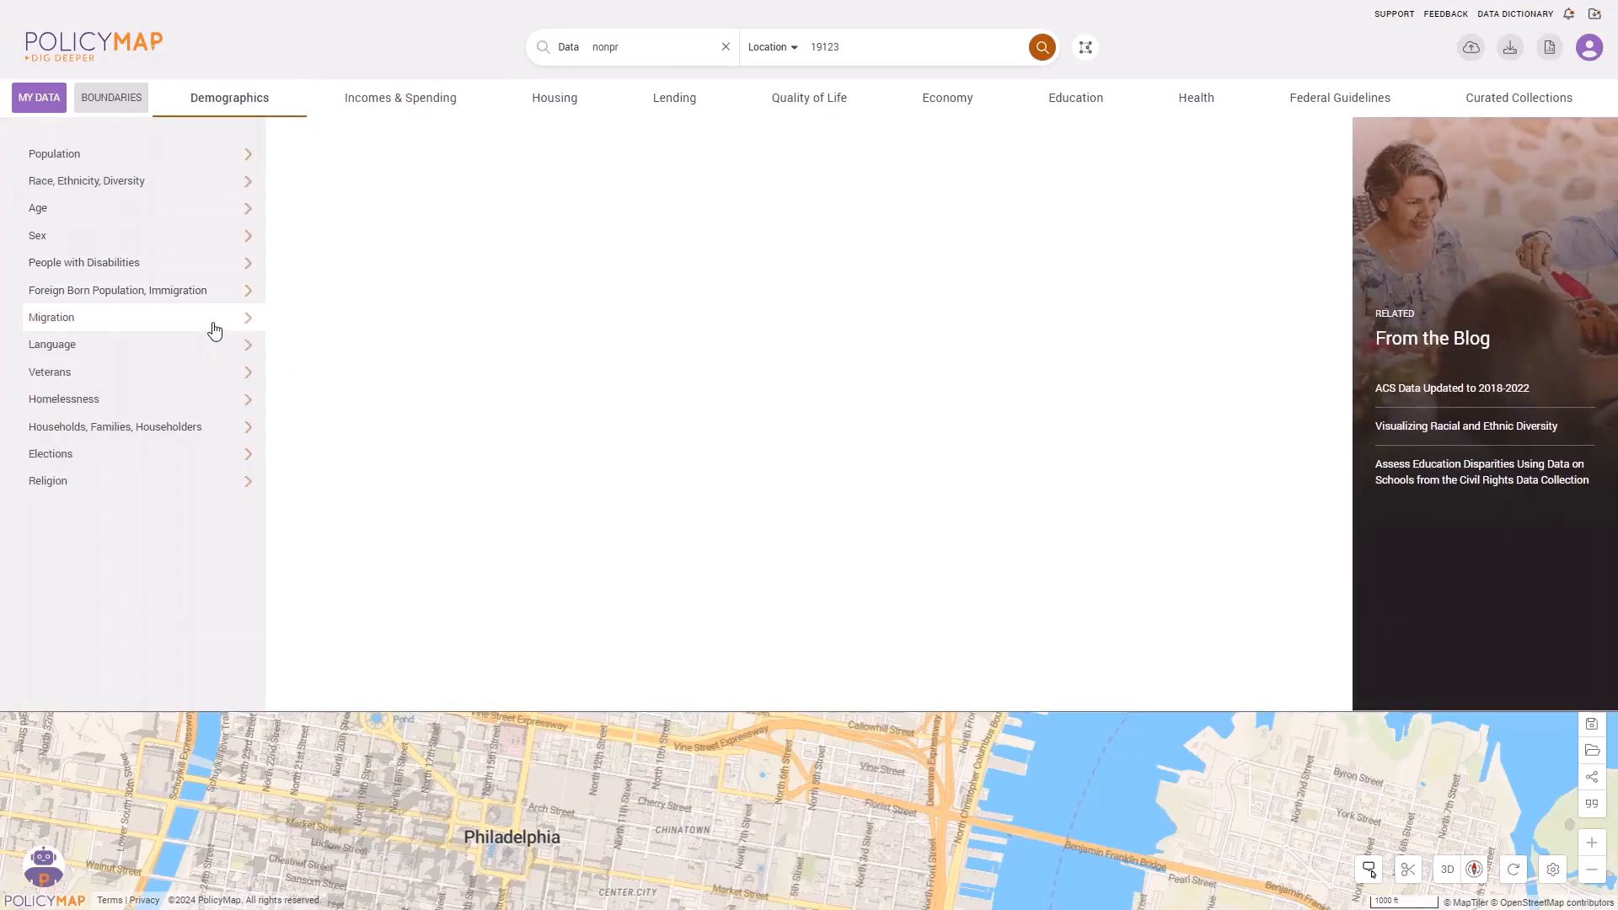
{"action": "mouse_move", "coordinate": [210, 329]}
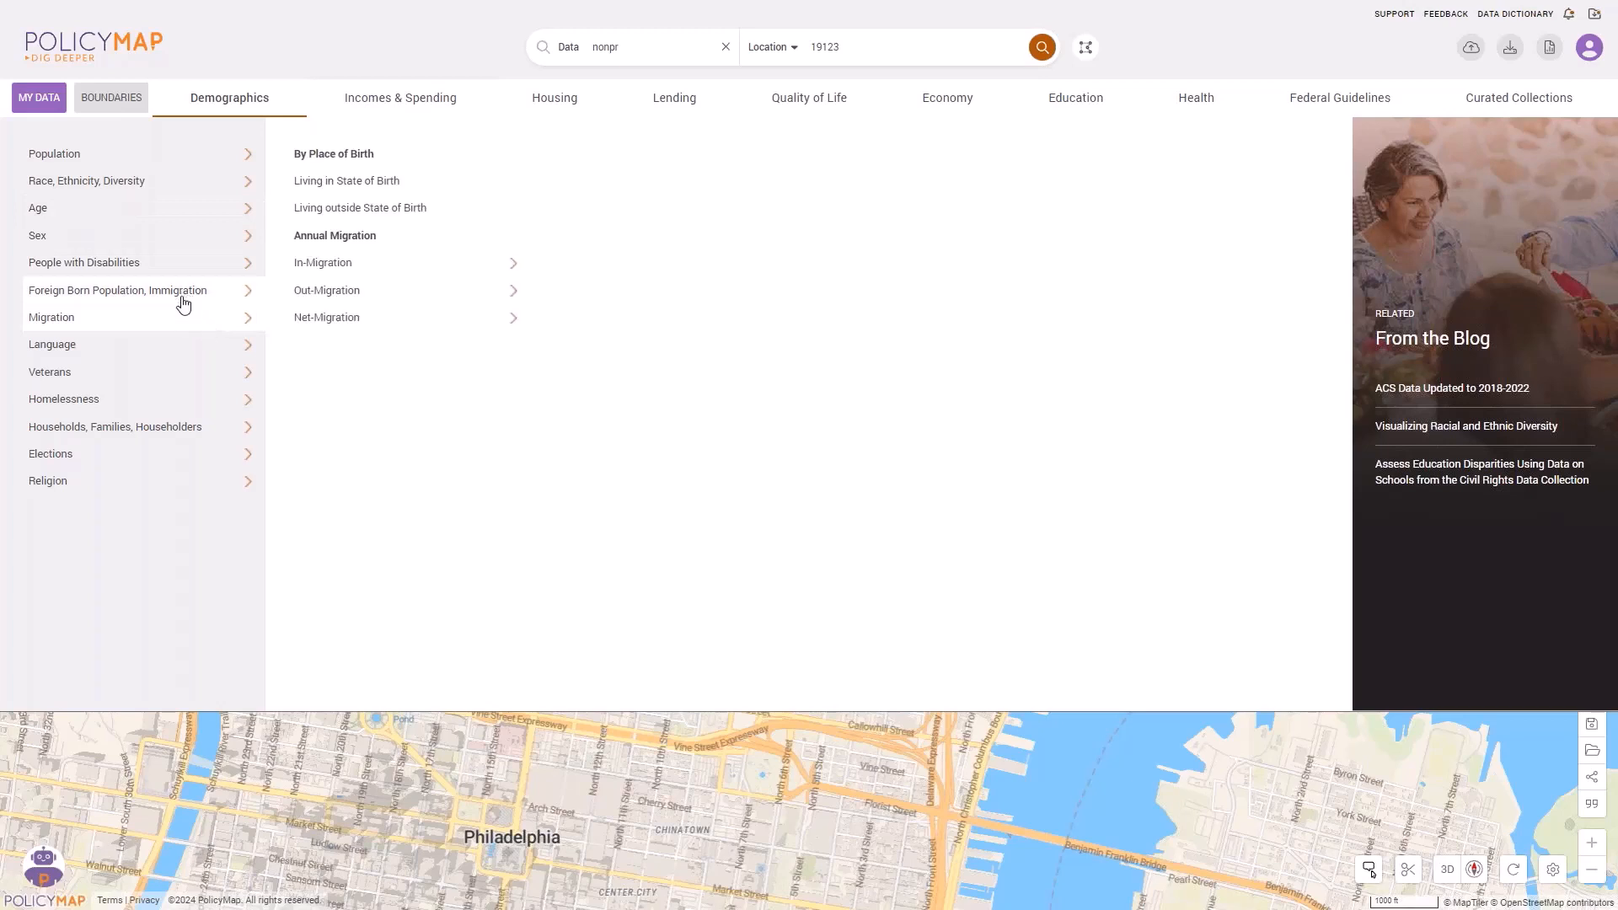
{"action": "mouse_move", "coordinate": [53, 214]}
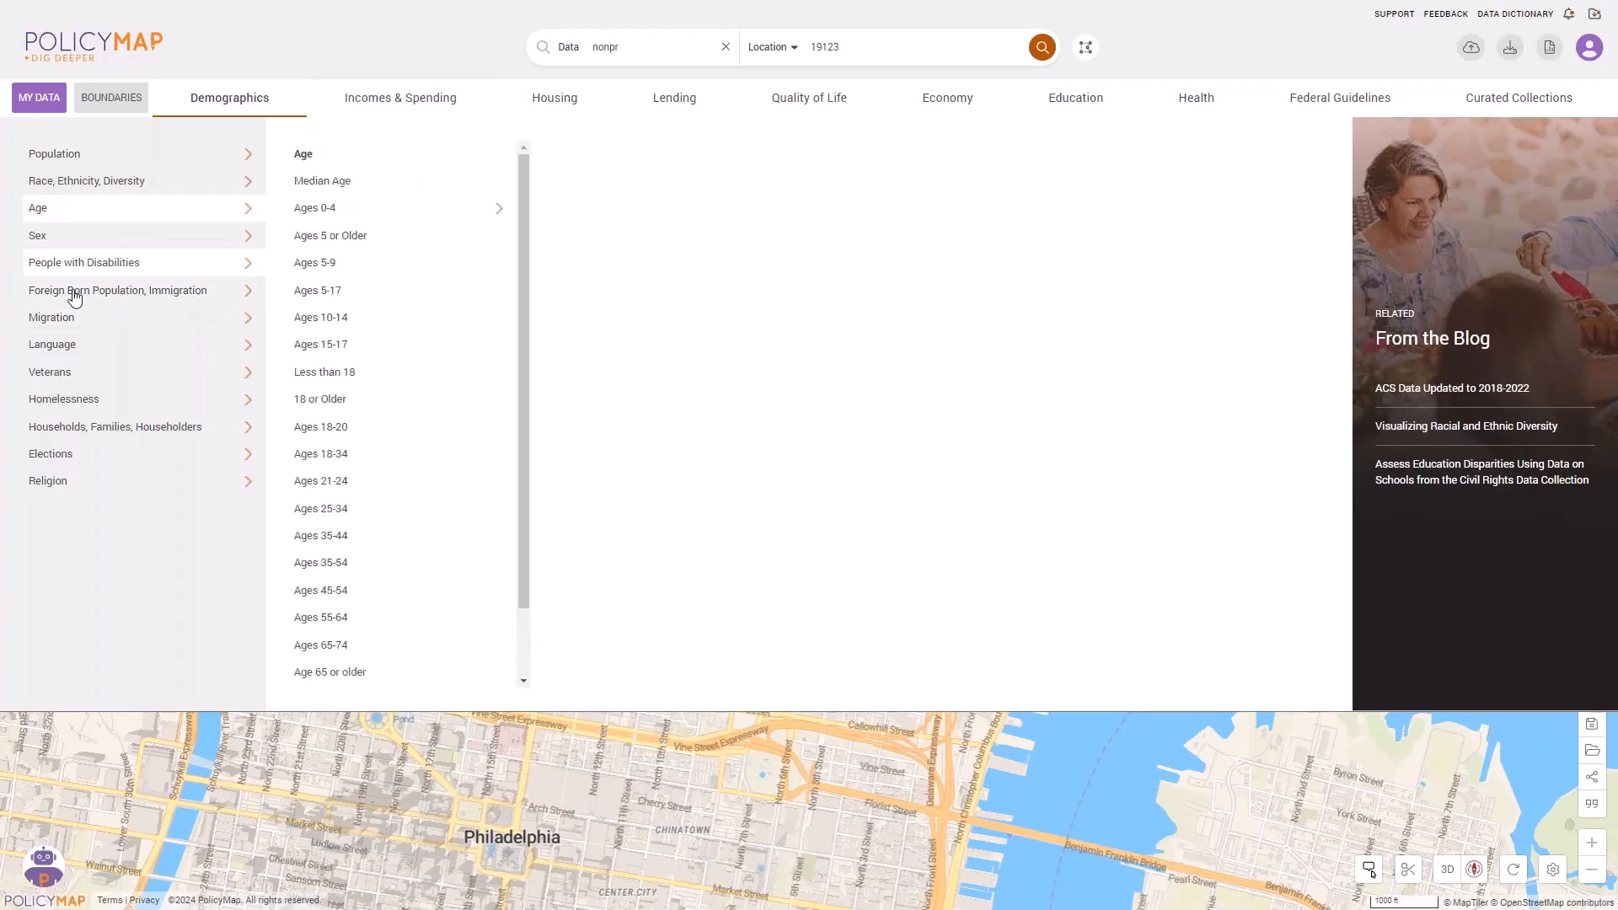
{"action": "mouse_move", "coordinate": [139, 440]}
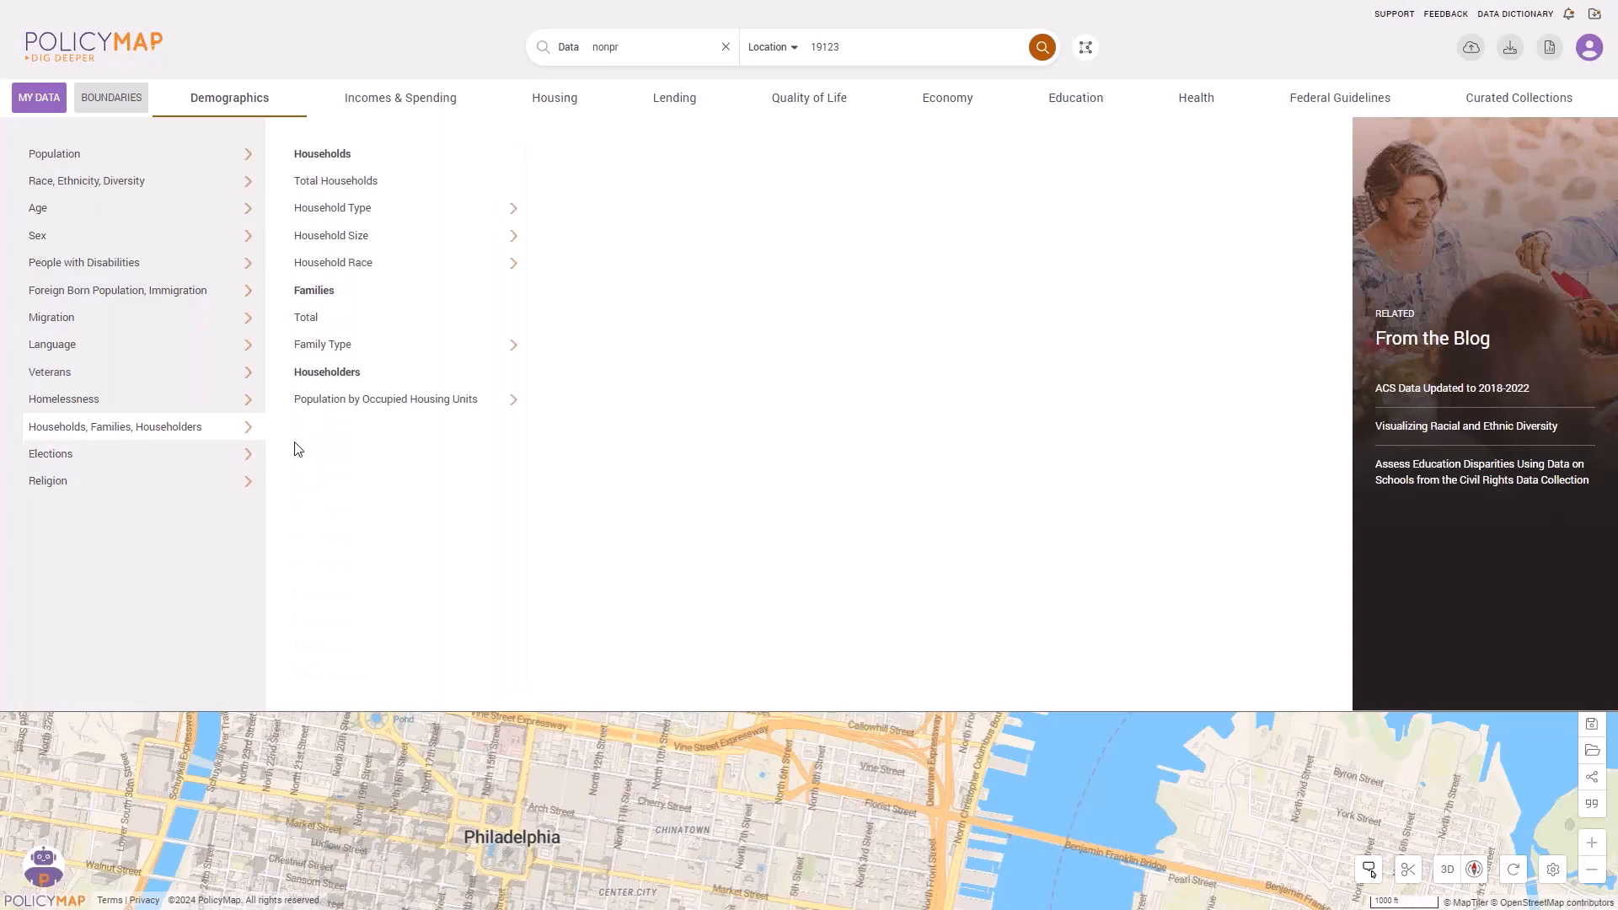
{"action": "mouse_move", "coordinate": [380, 216]}
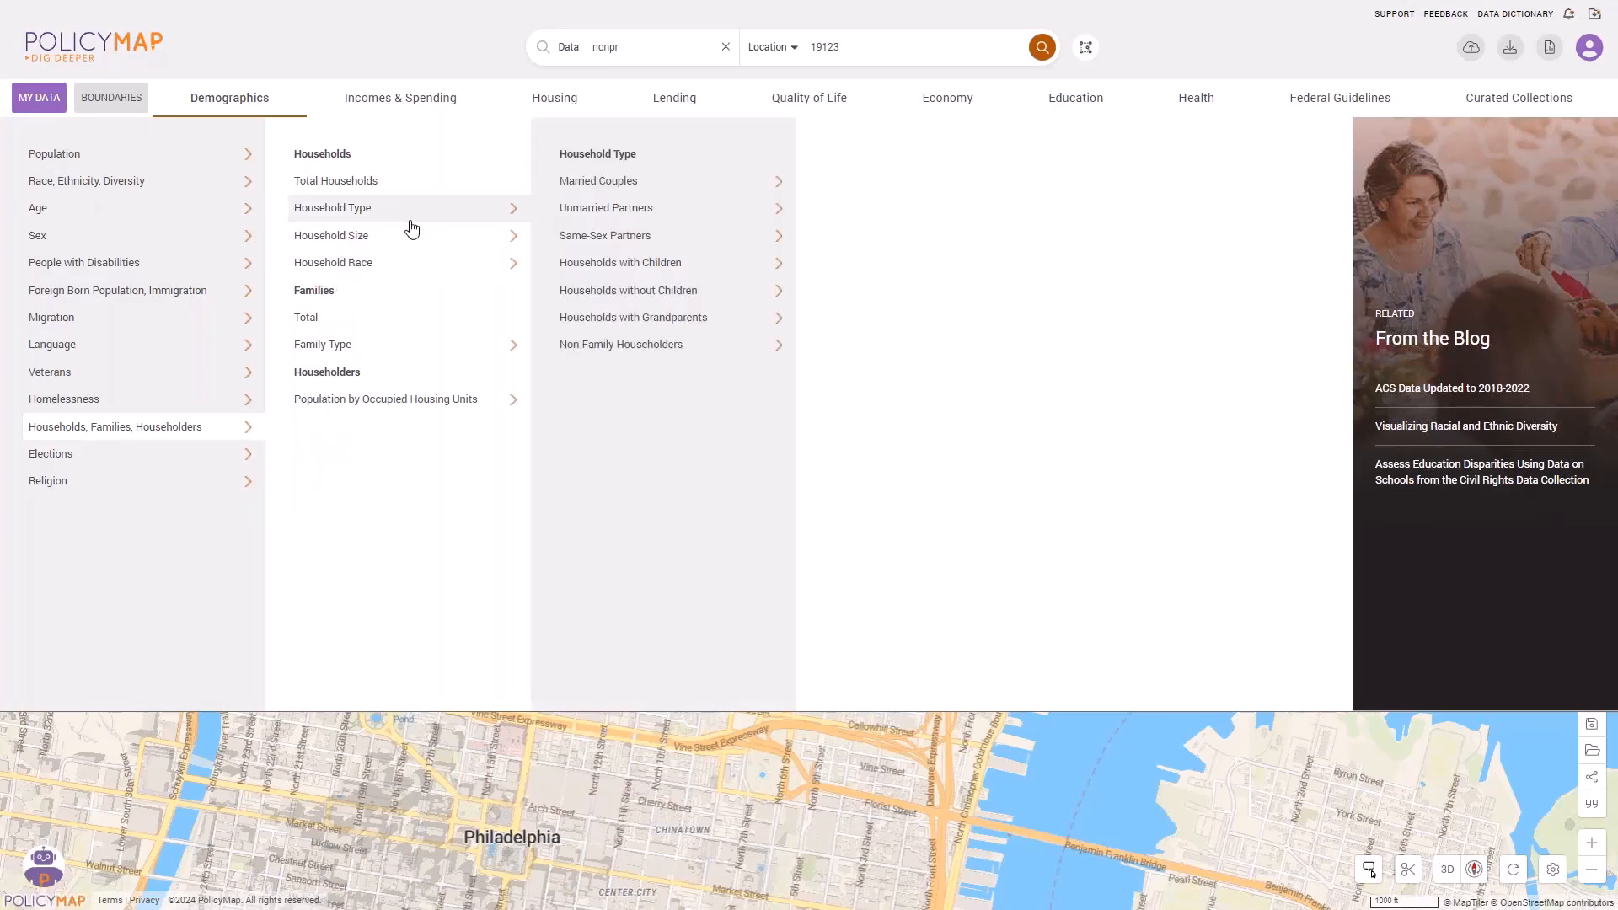
{"action": "mouse_move", "coordinate": [406, 240]}
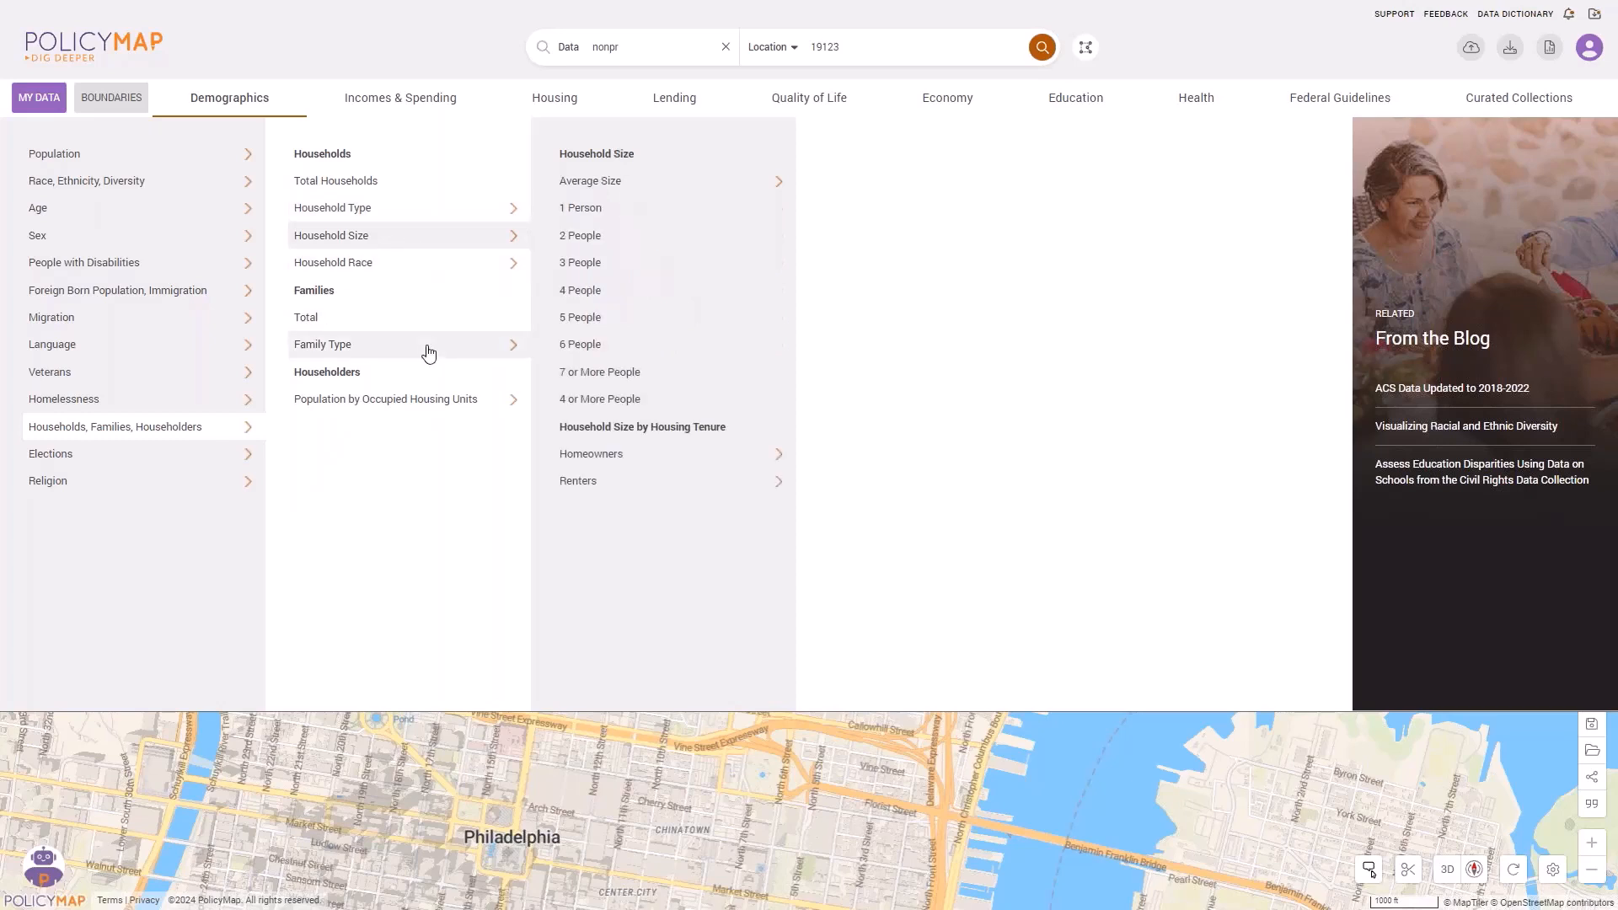
{"action": "mouse_move", "coordinate": [460, 349]}
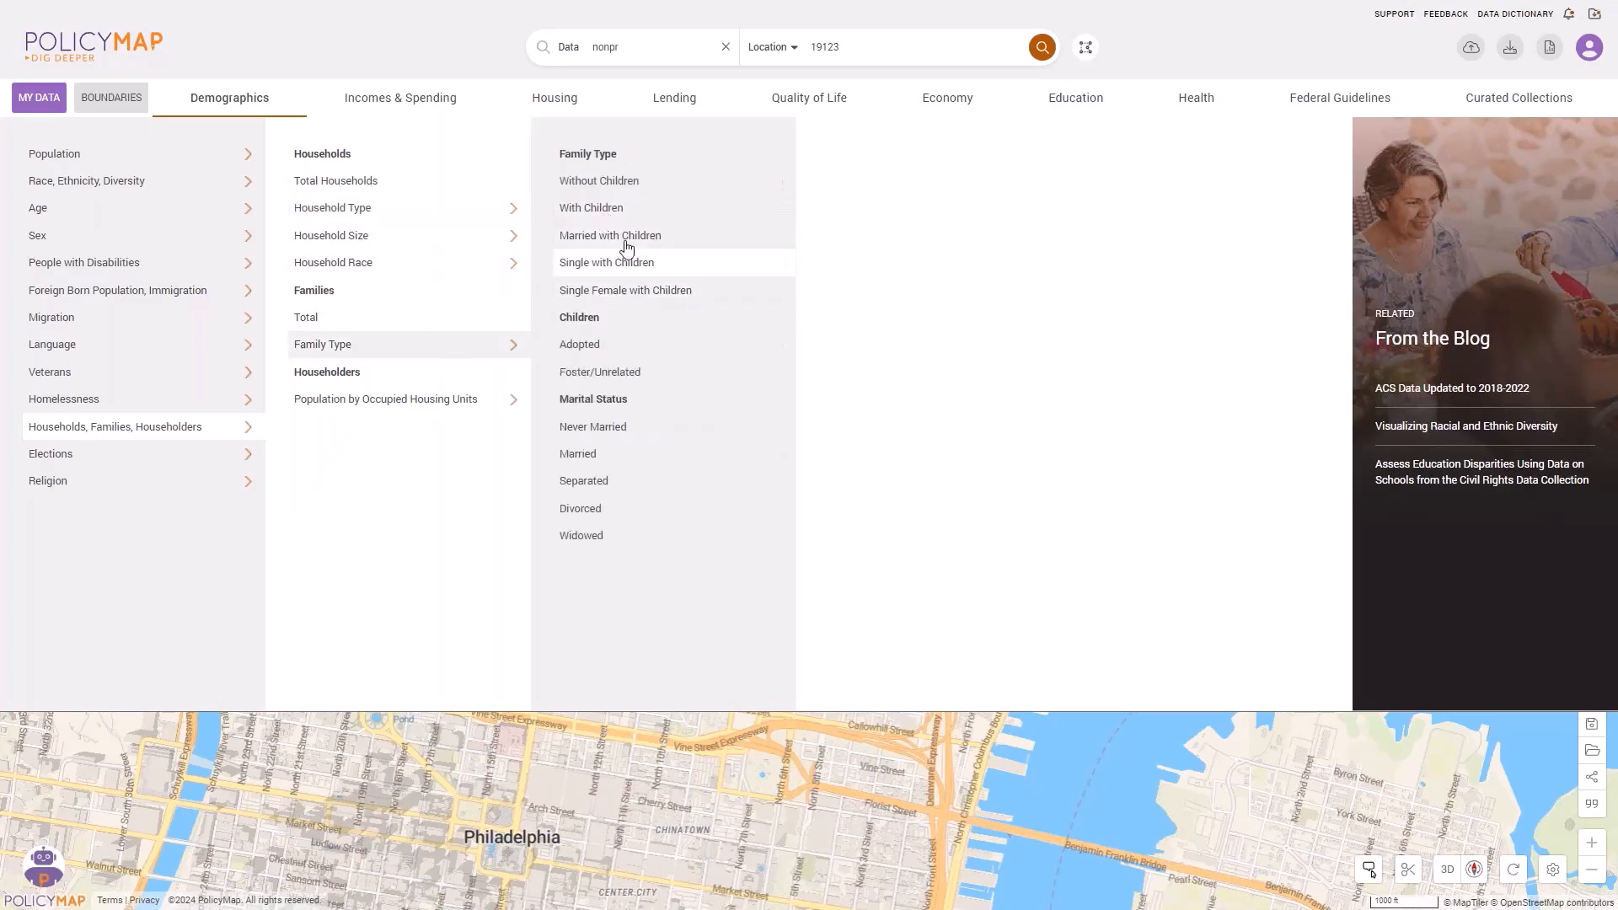
{"action": "left_click", "coordinate": [680, 295]}
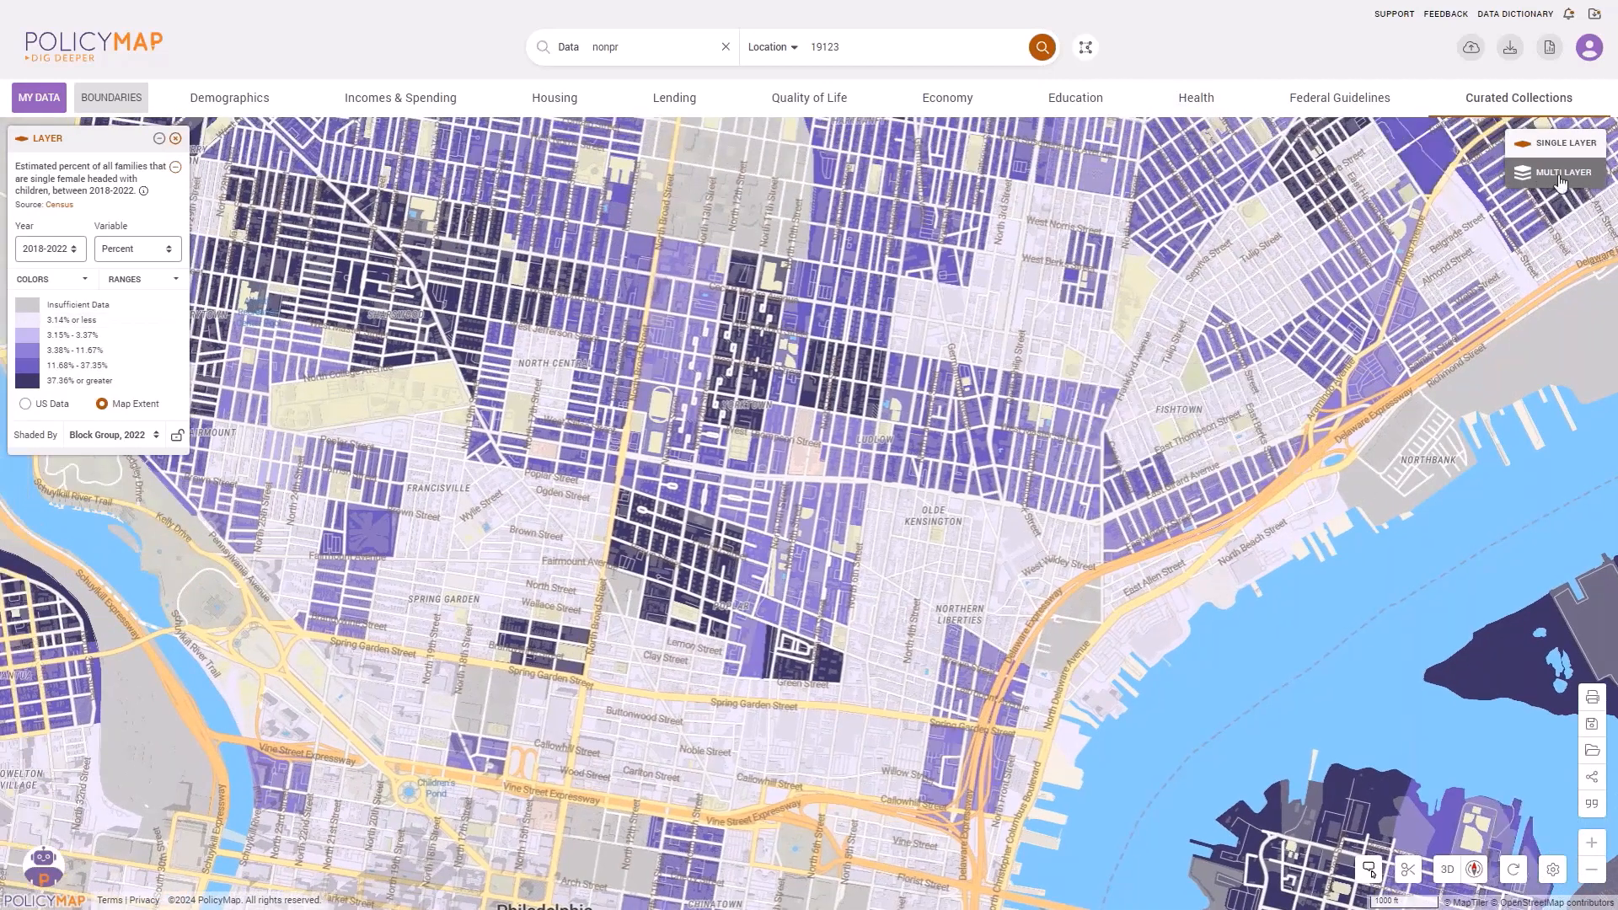
Switch the map to multi-layer mode without reapplying the layers from the last visit.
{"action": "left_click", "coordinate": [1561, 179]}
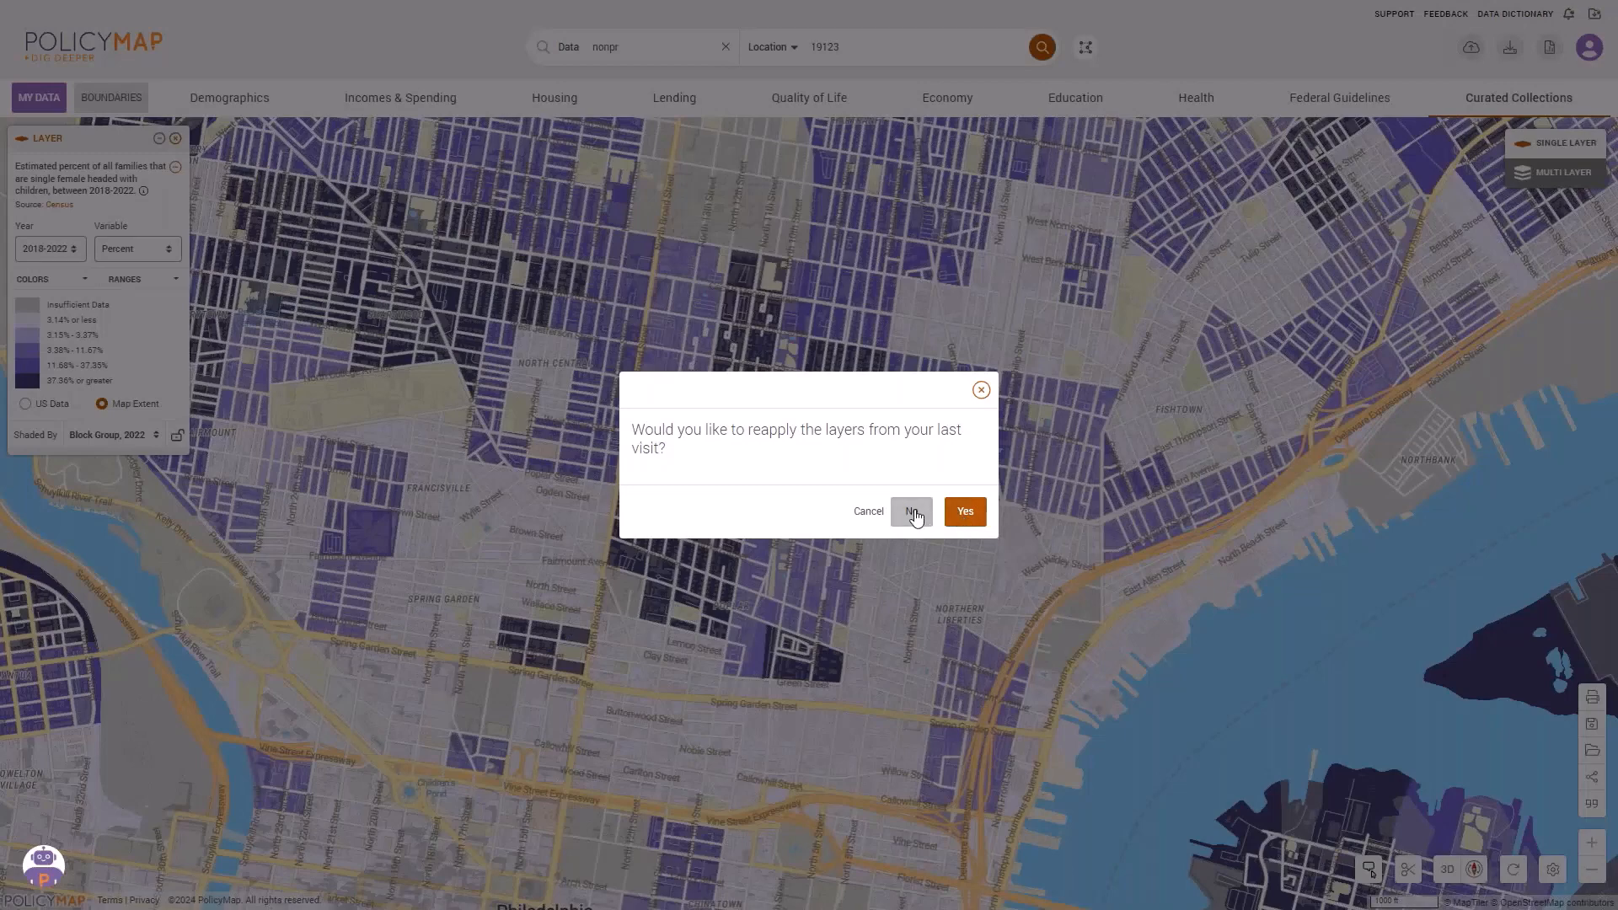
{"action": "left_click", "coordinate": [913, 513]}
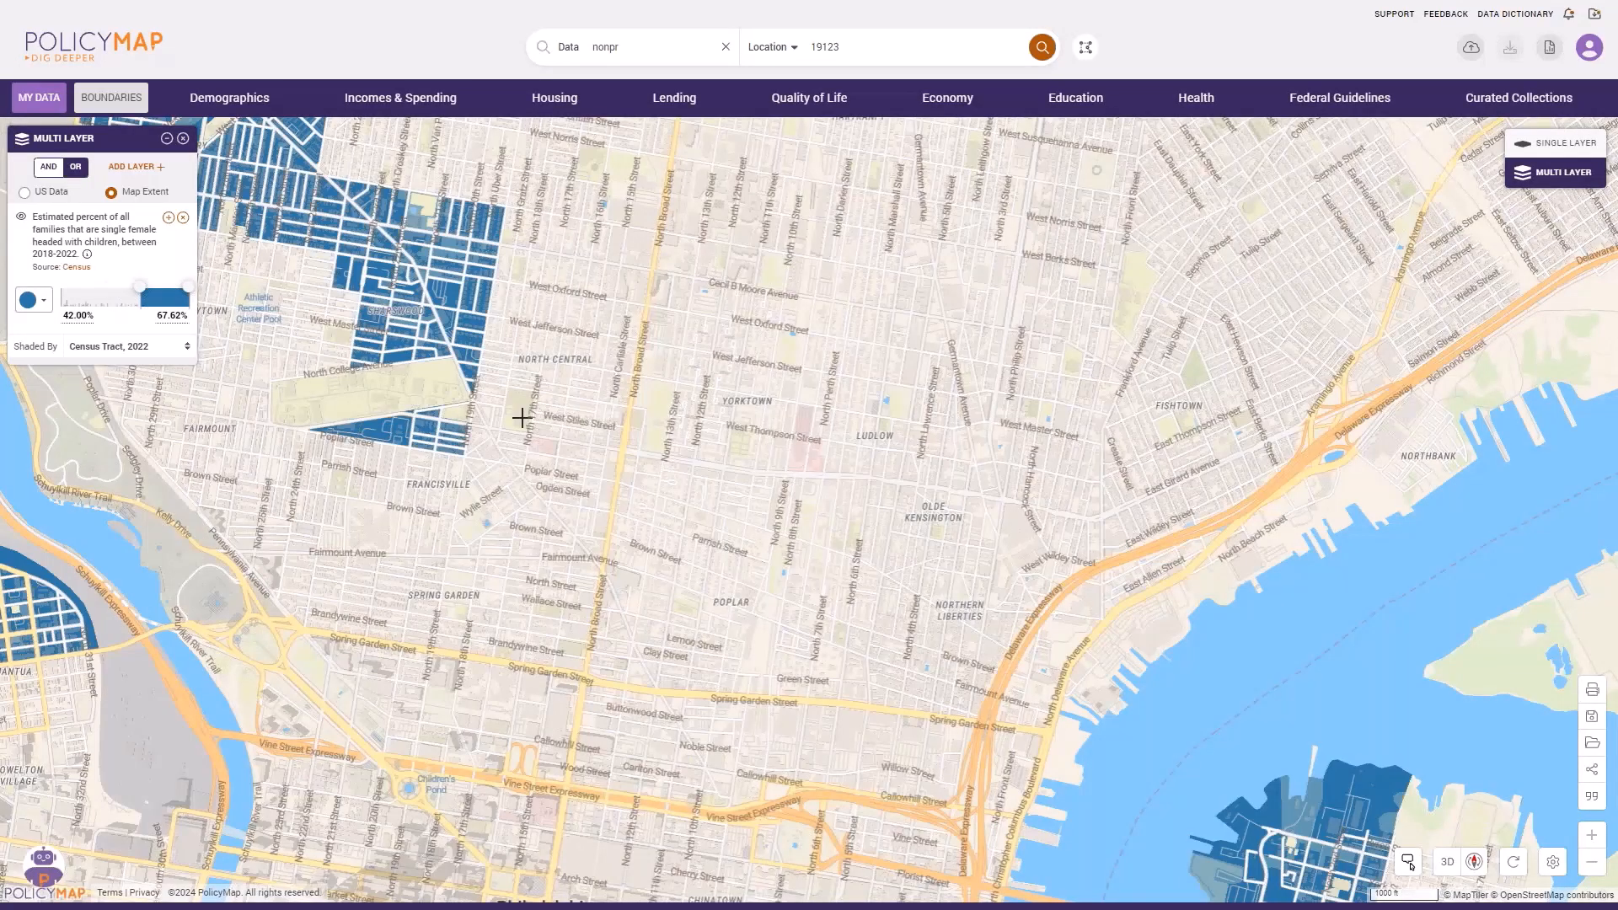
Add the layer for people under 5 living in poverty and set its range to 49% to 100%.
{"action": "left_click", "coordinate": [433, 97]}
{"action": "left_click", "coordinate": [170, 193]}
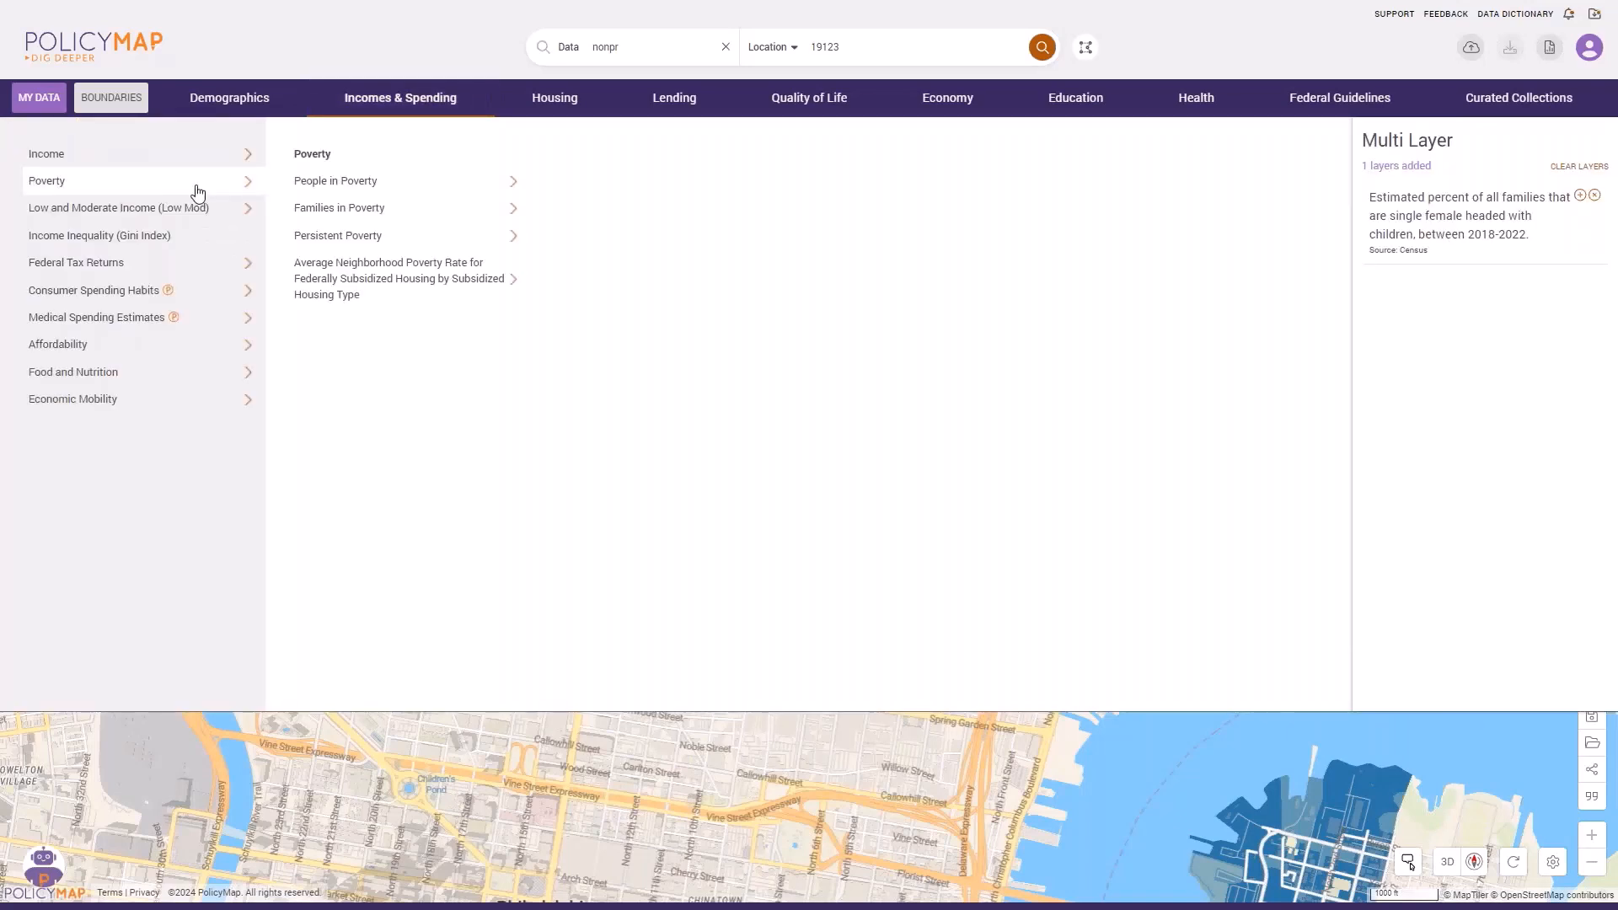
{"action": "left_click", "coordinate": [387, 187]}
{"action": "left_click", "coordinate": [653, 268]}
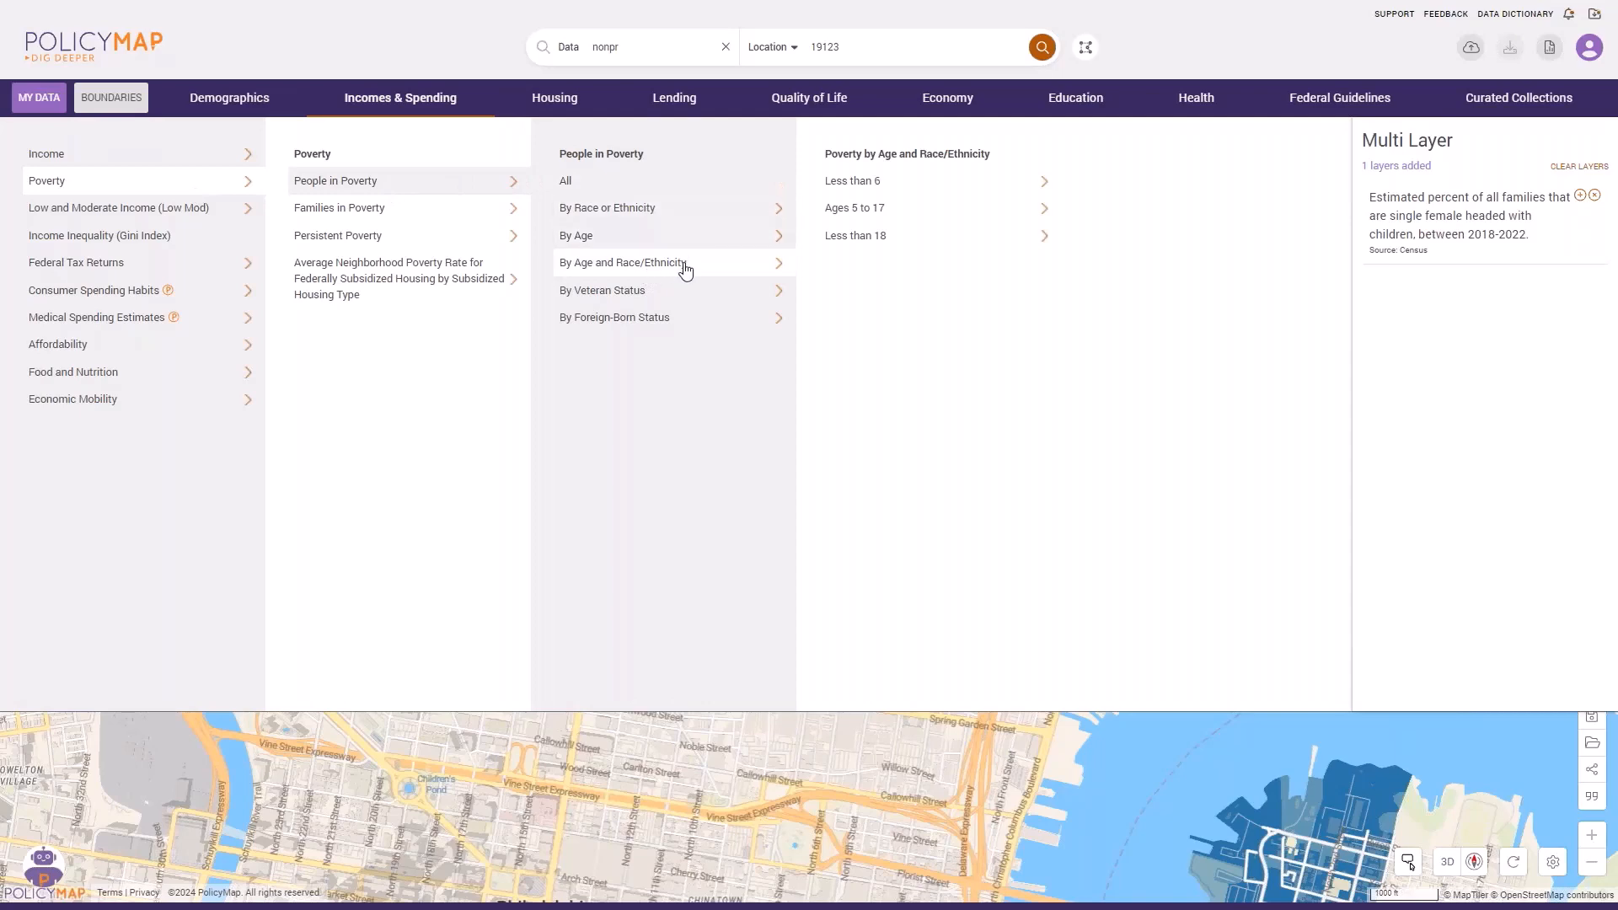
{"action": "left_click", "coordinate": [745, 241]}
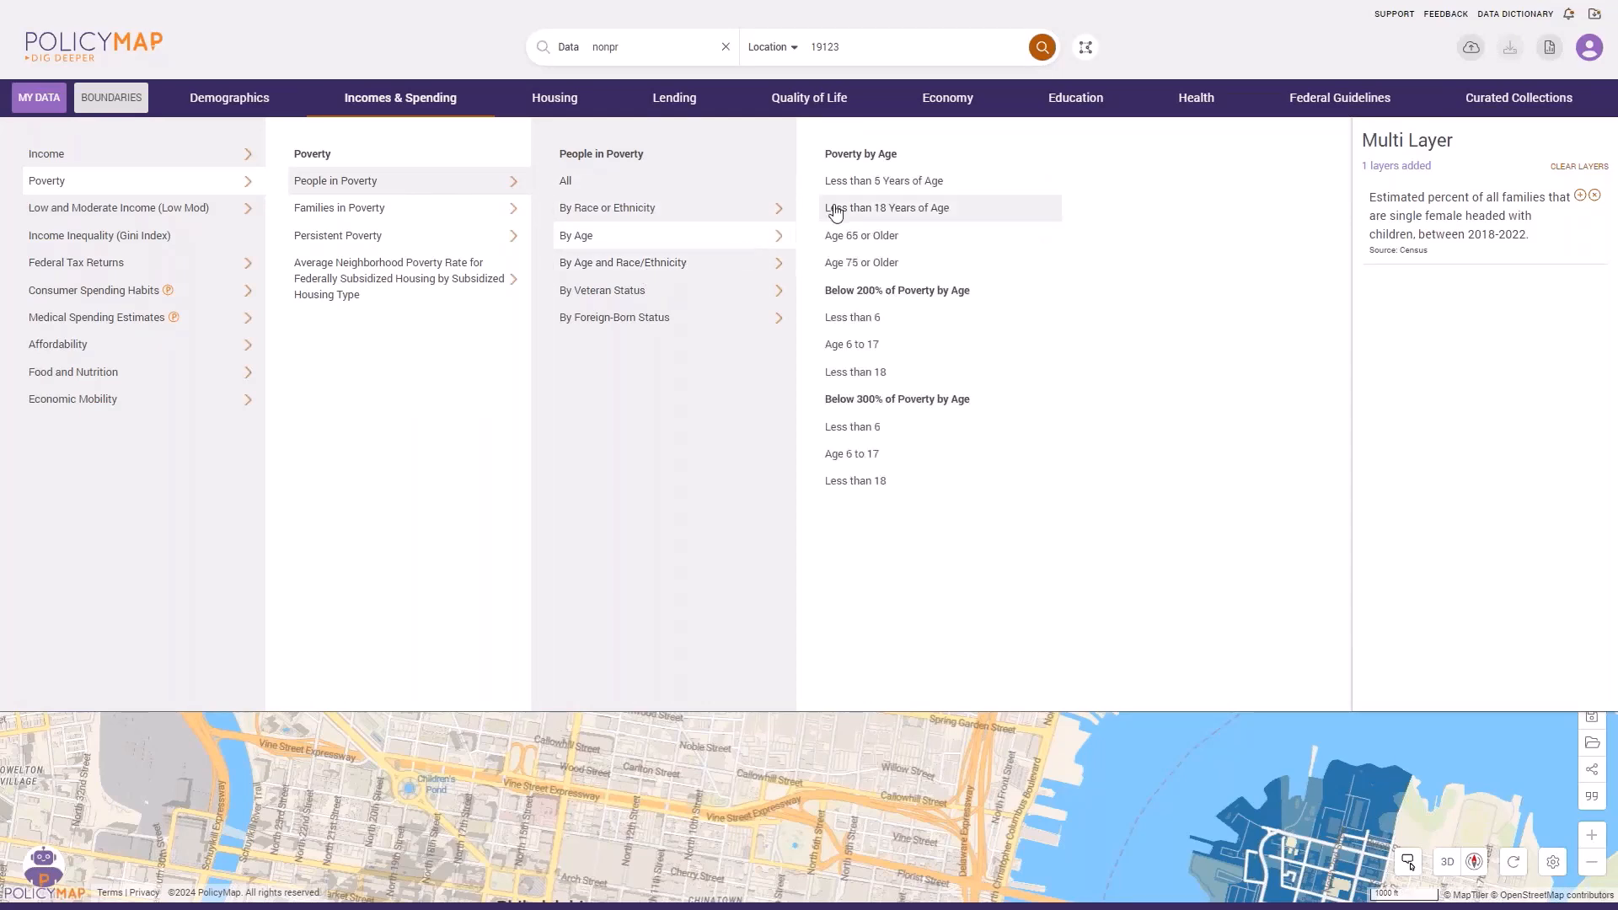
{"action": "left_click", "coordinate": [889, 182]}
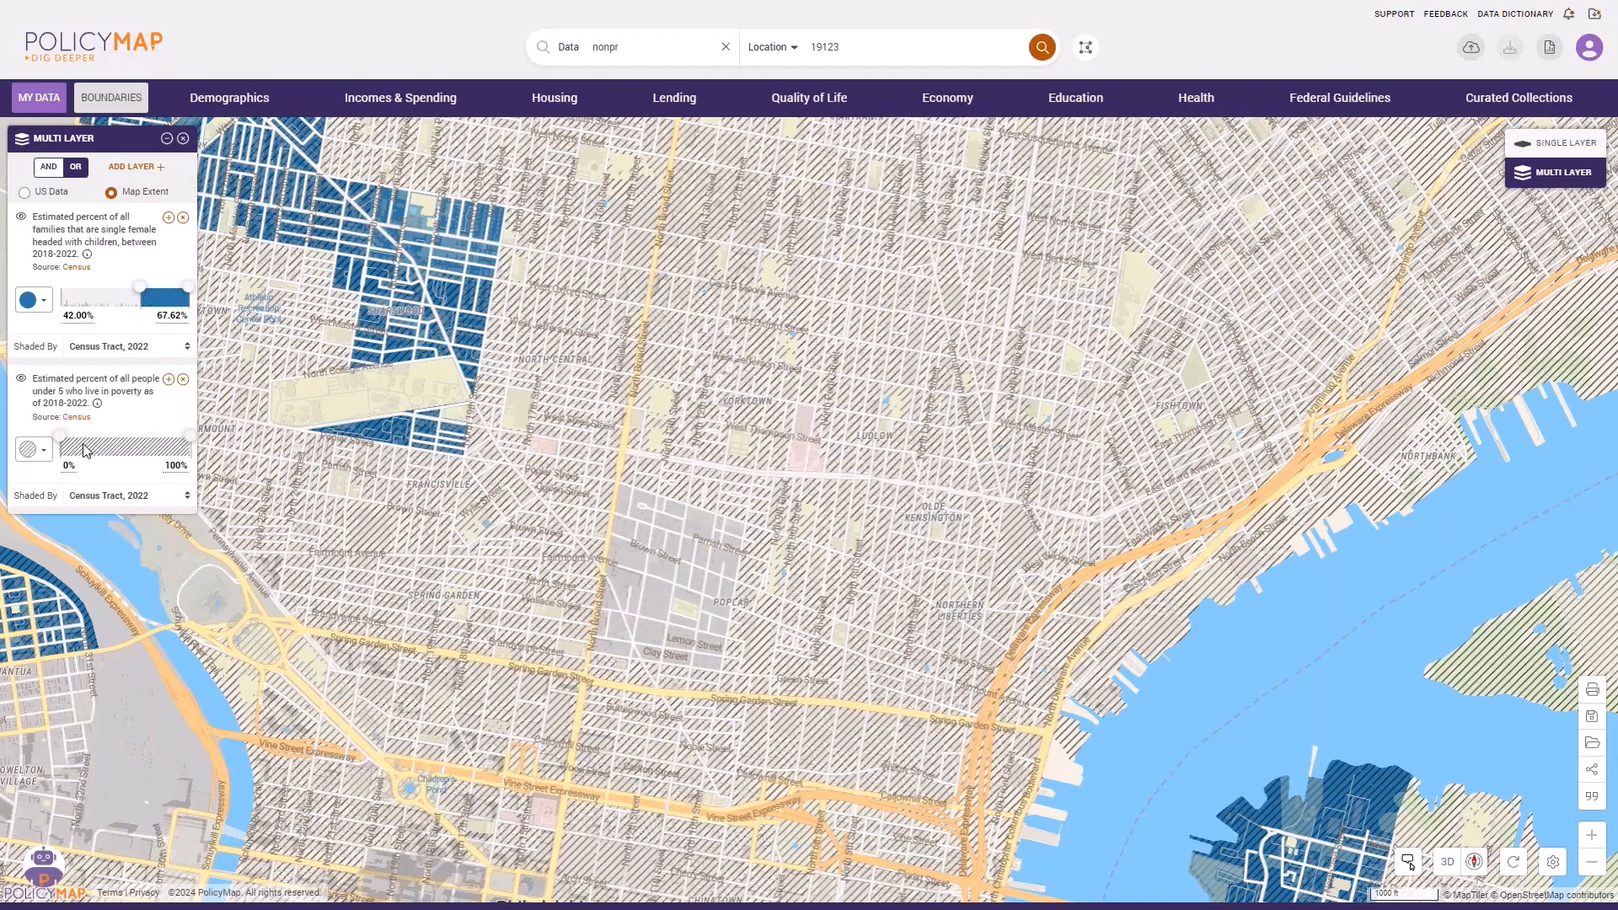
{"action": "left_click_drag", "start_coordinate": [59, 436], "coordinate": [122, 437]}
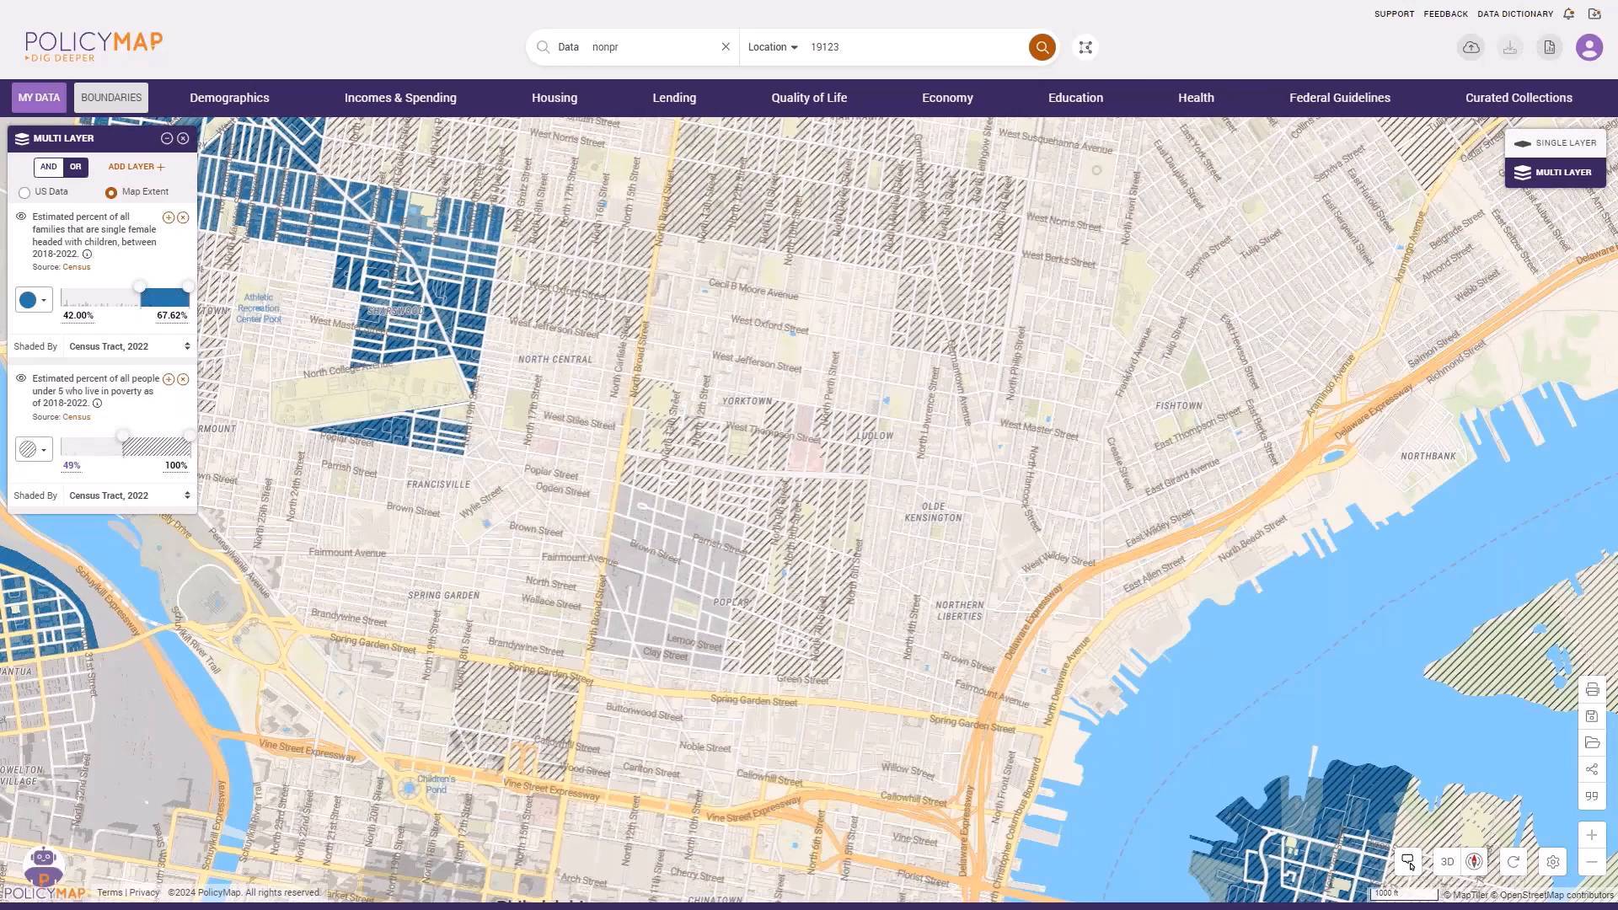
{"action": "left_click_drag", "start_coordinate": [534, 574], "coordinate": [813, 728]}
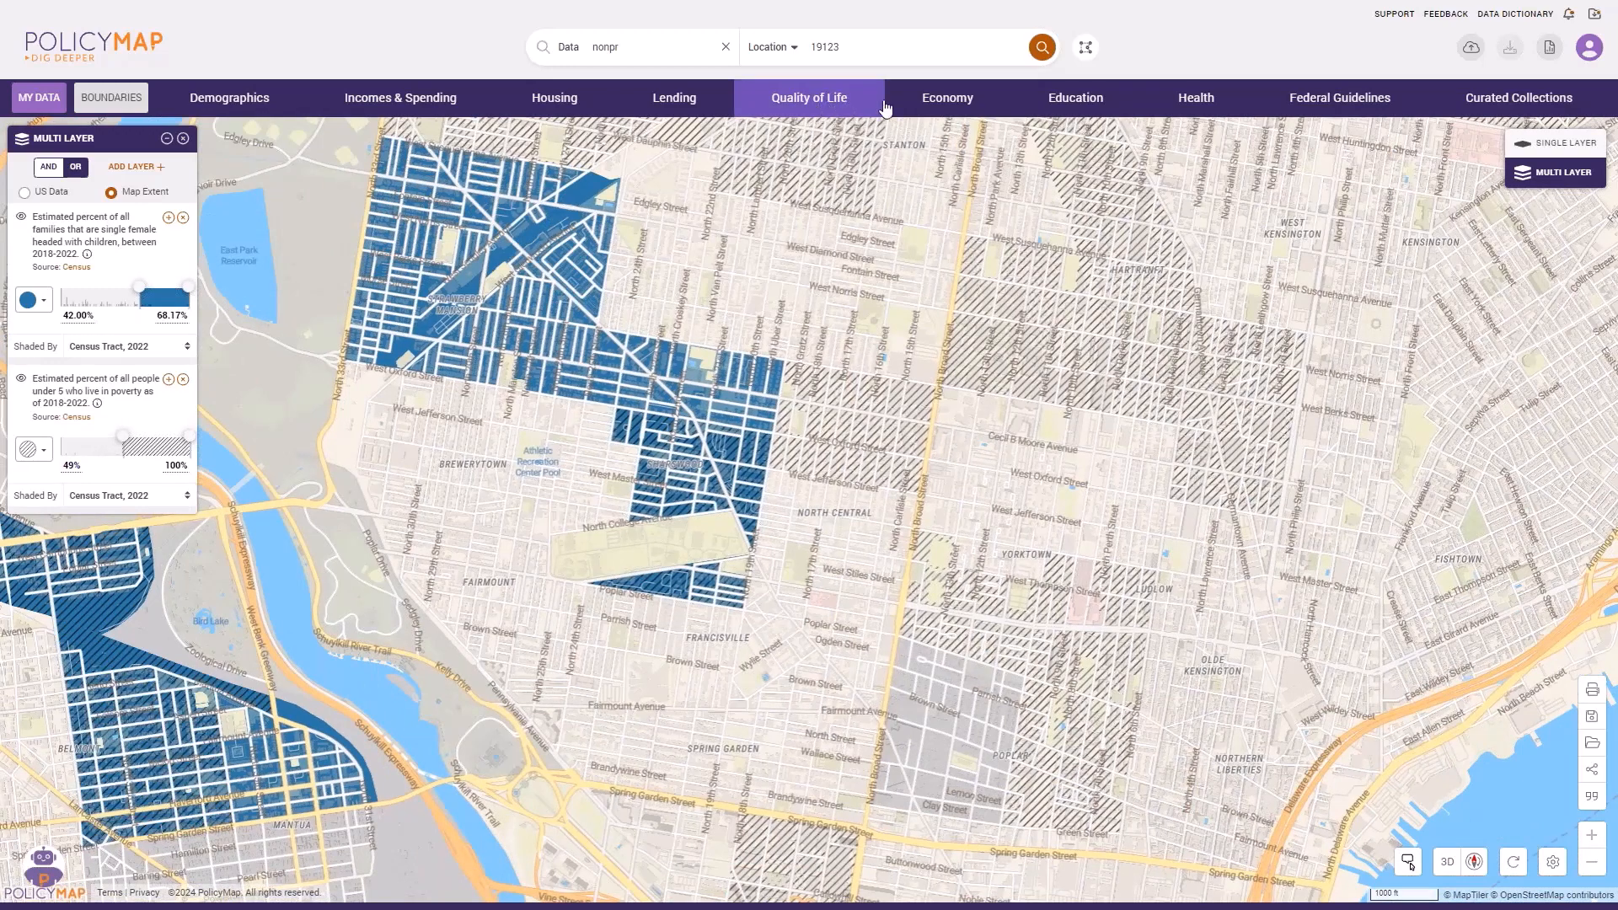
Add SNAP Retail Locations points from the Quality of Life data and inspect them against the shaded tracts around North Central.
{"action": "left_click", "coordinate": [855, 107]}
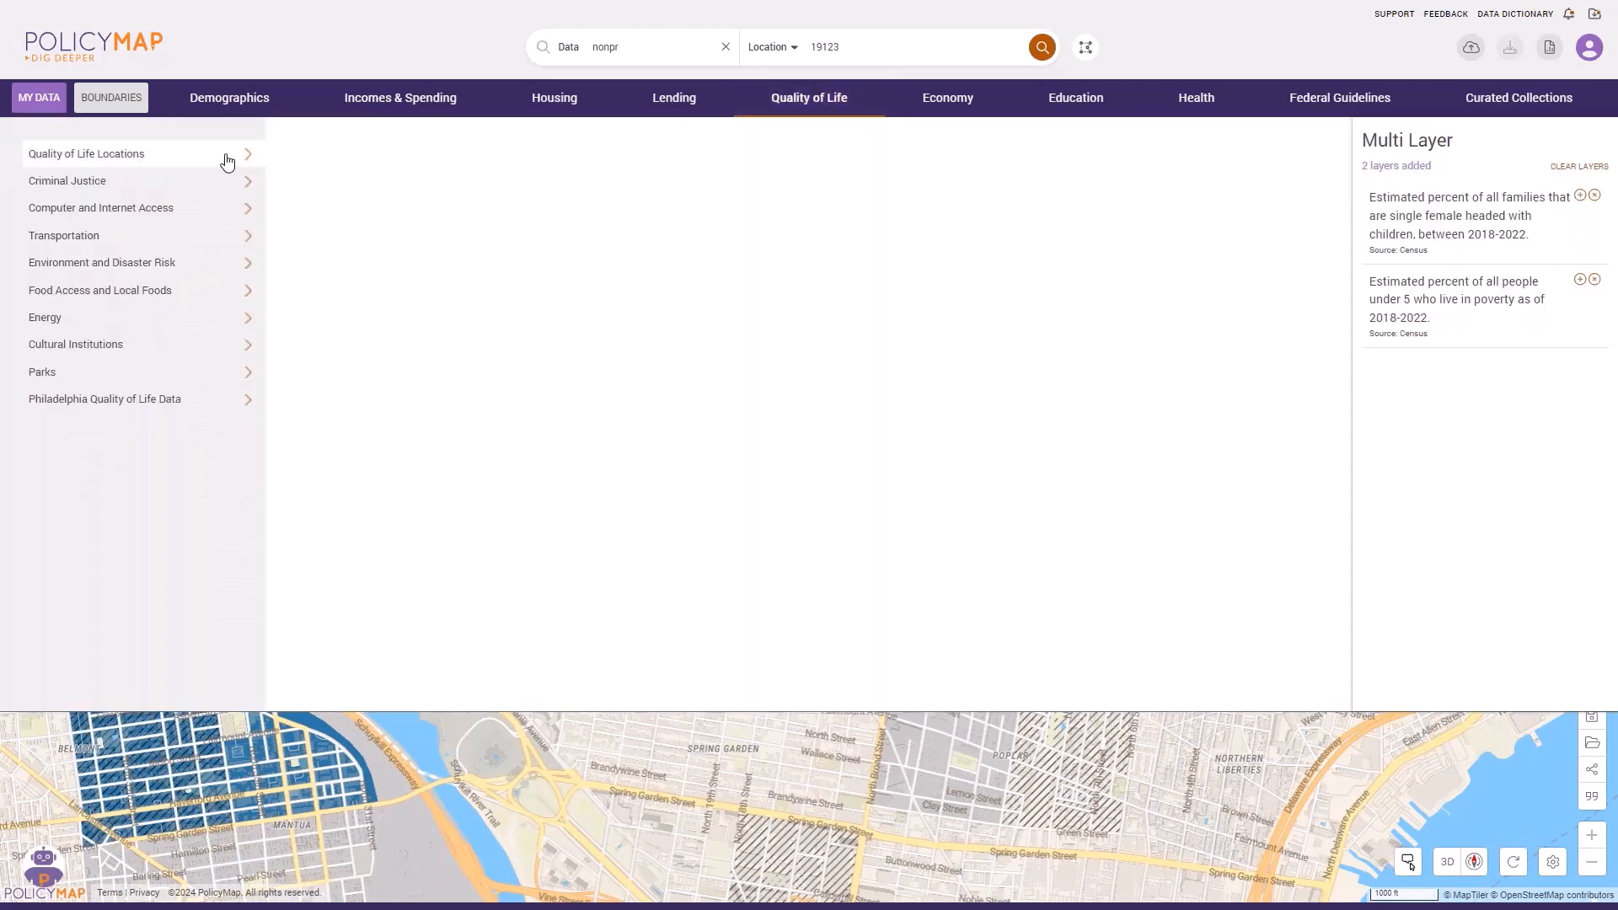
{"action": "mouse_move", "coordinate": [228, 162]}
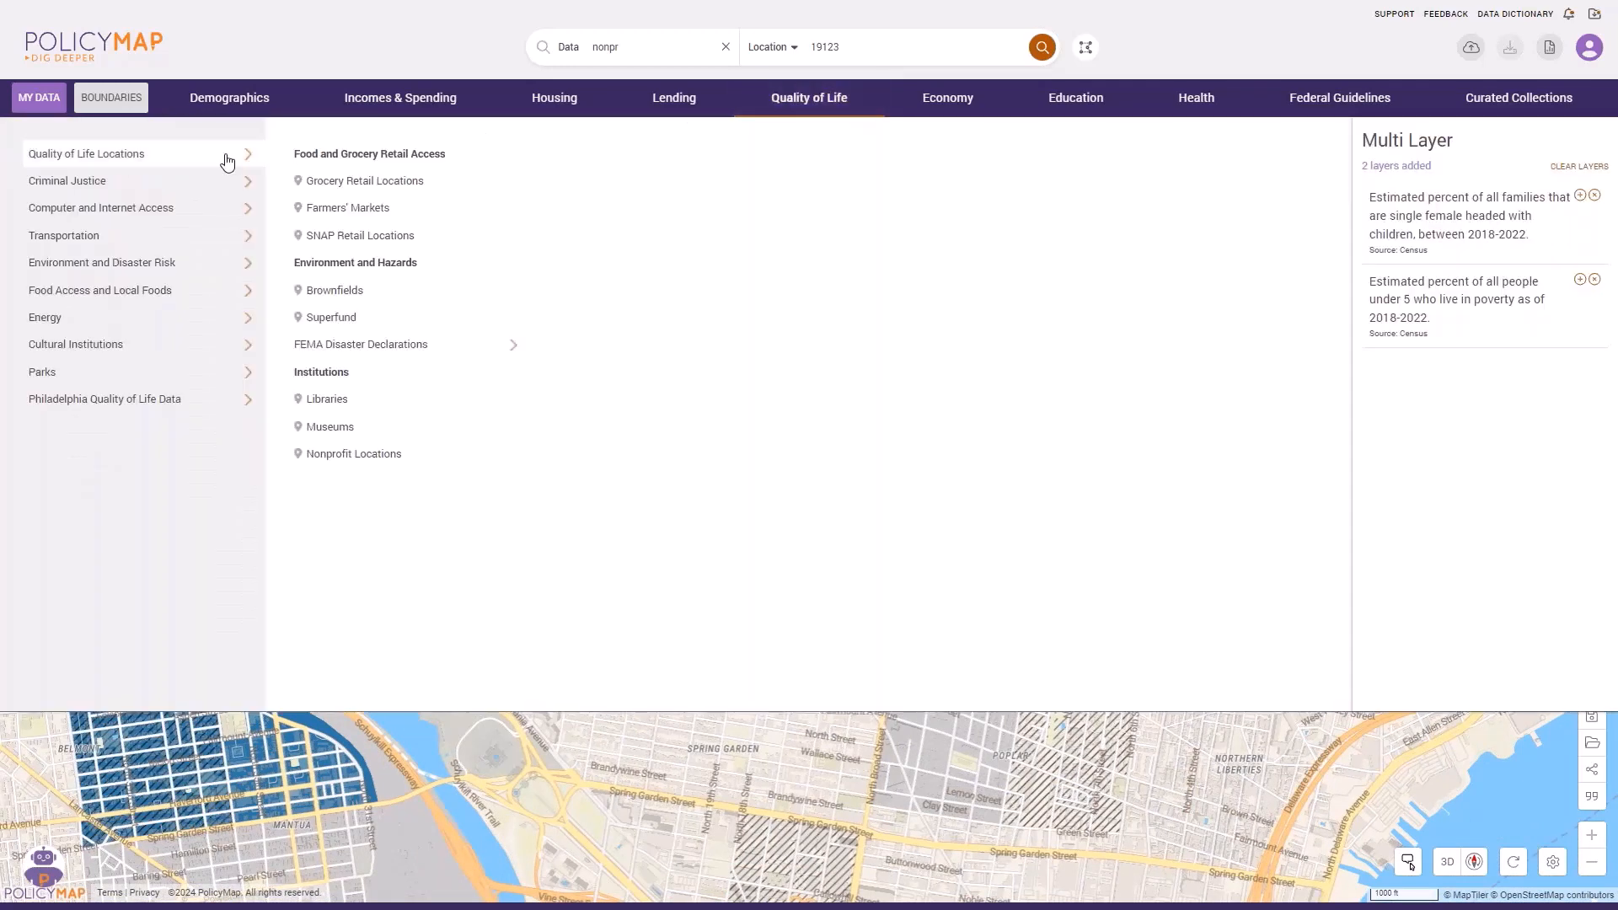
{"action": "left_click", "coordinate": [363, 239]}
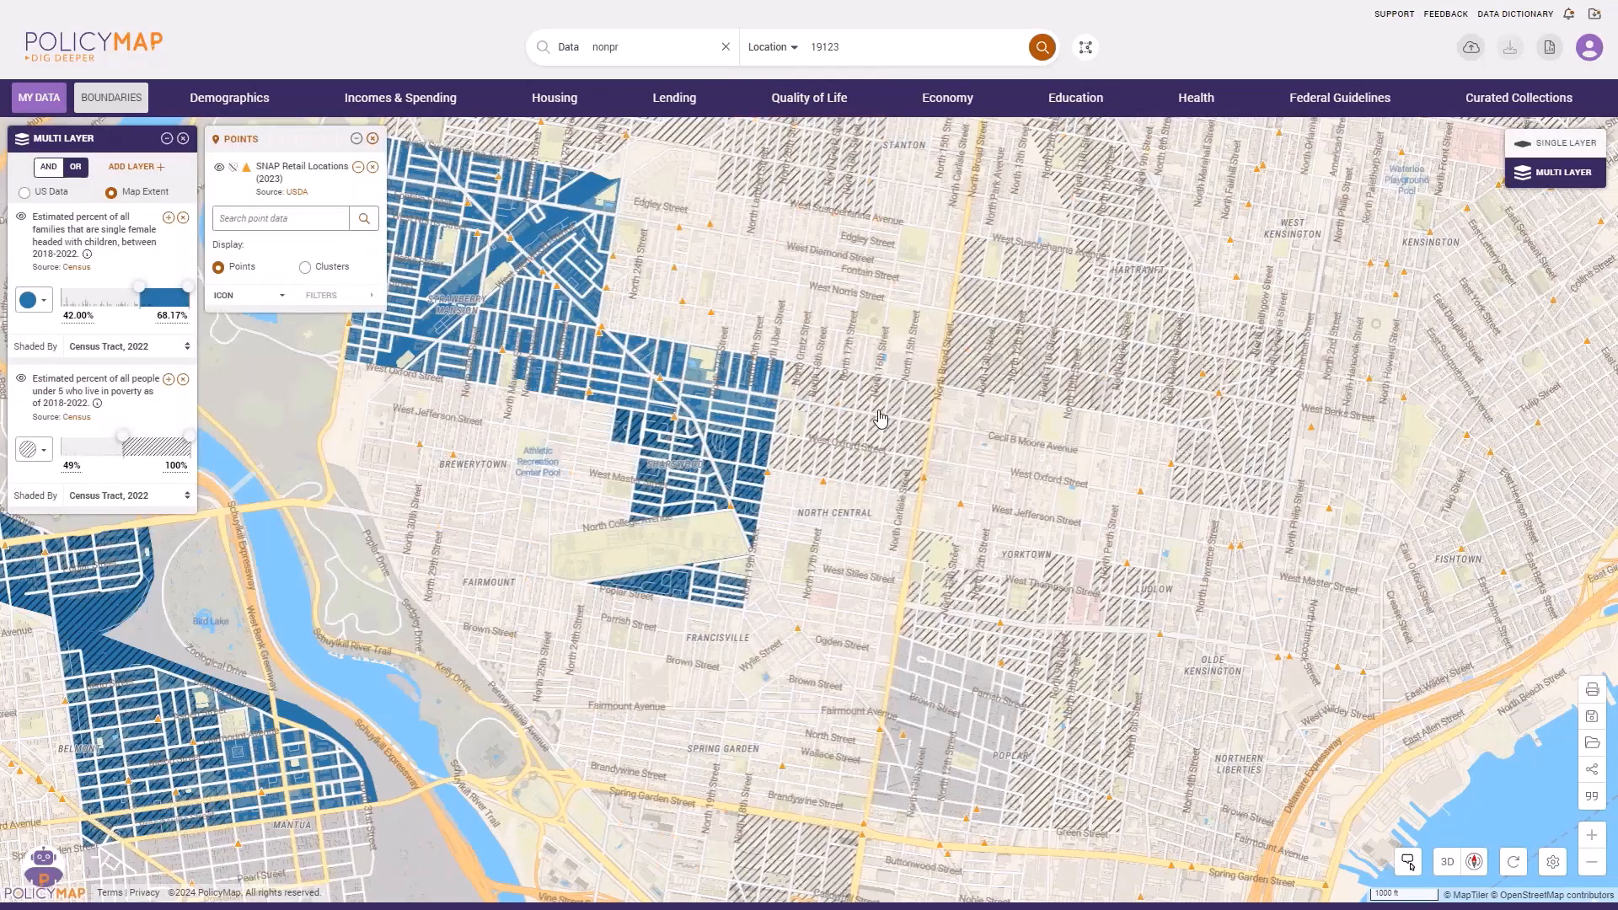
{"action": "key", "text": "Left"}
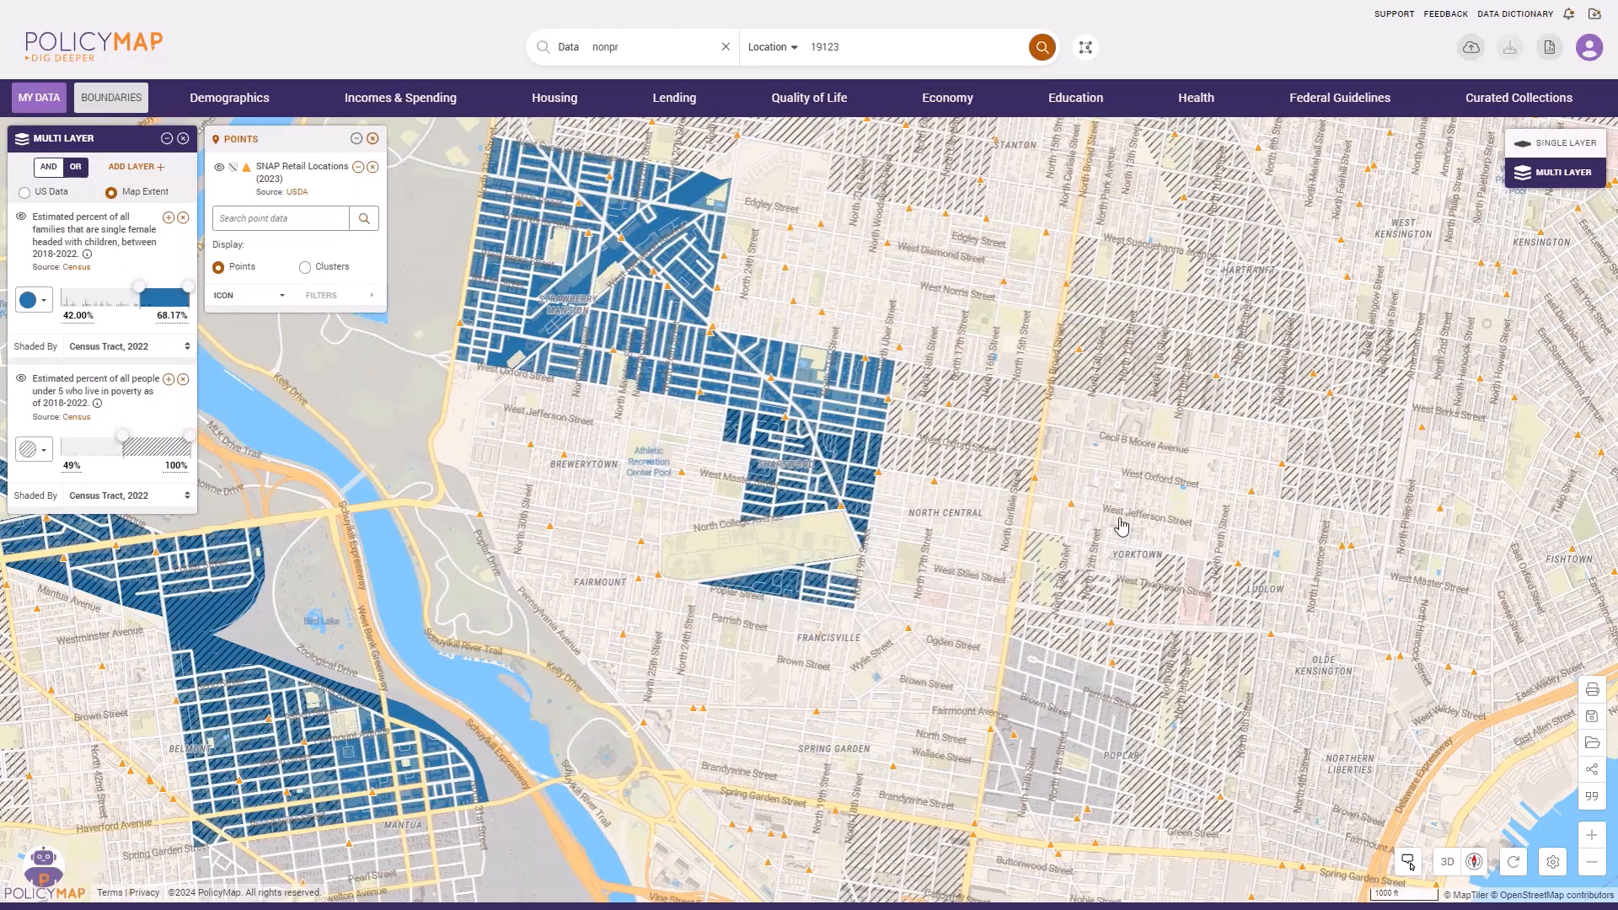
{"action": "scroll", "coordinate": [1122, 526], "scroll_direction": "up", "scroll_amount": 3}
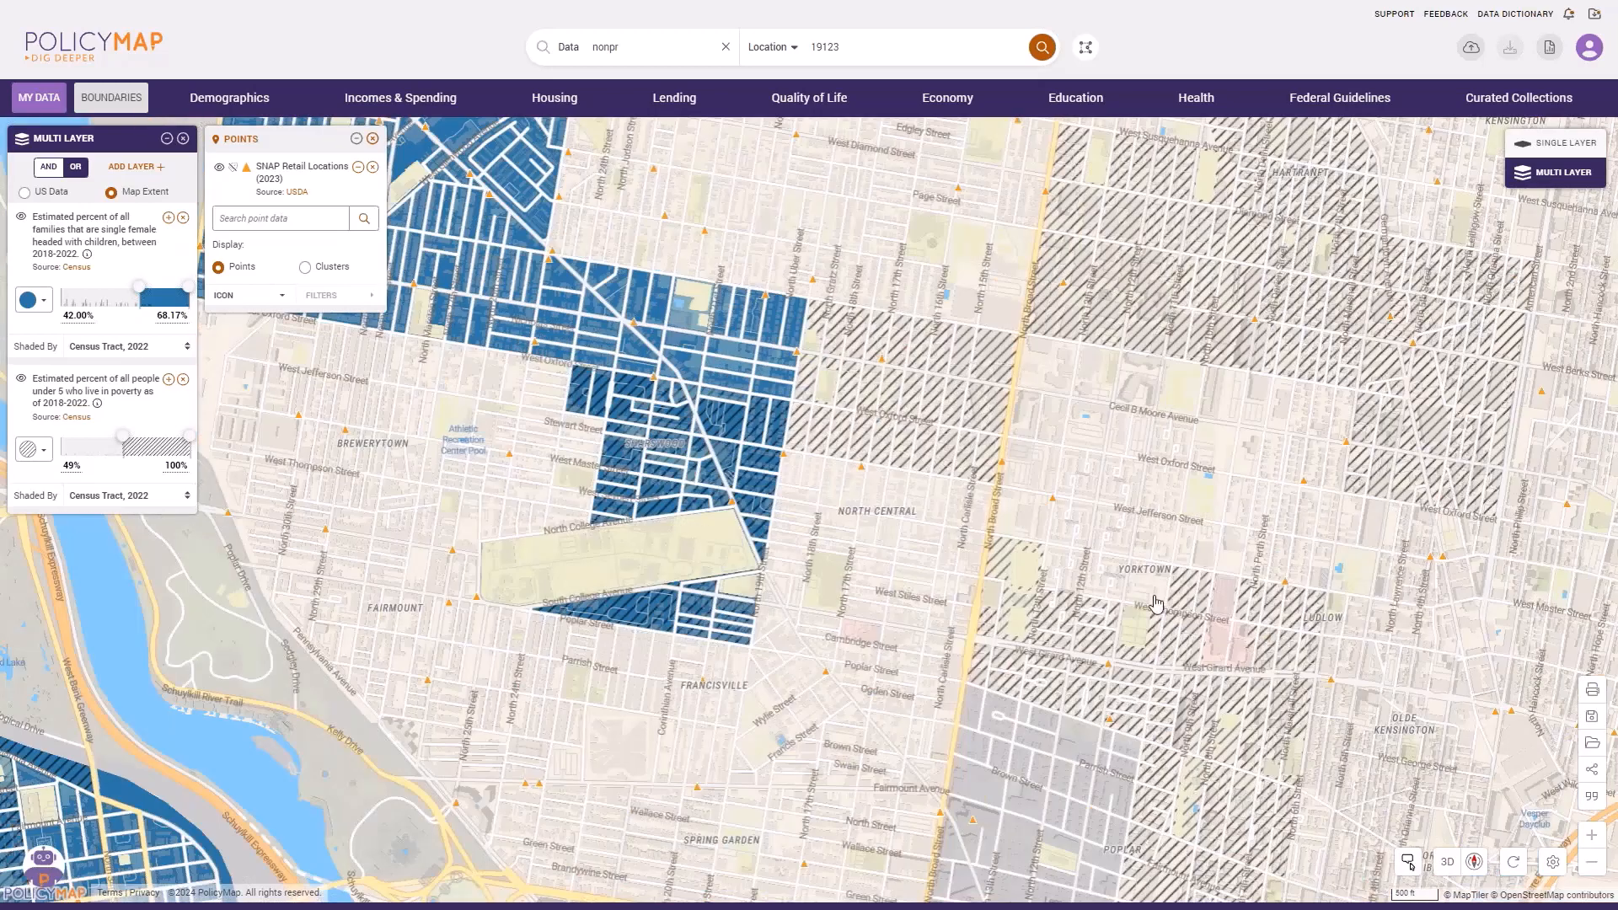
{"action": "left_click_drag", "start_coordinate": [967, 473], "coordinate": [1163, 597]}
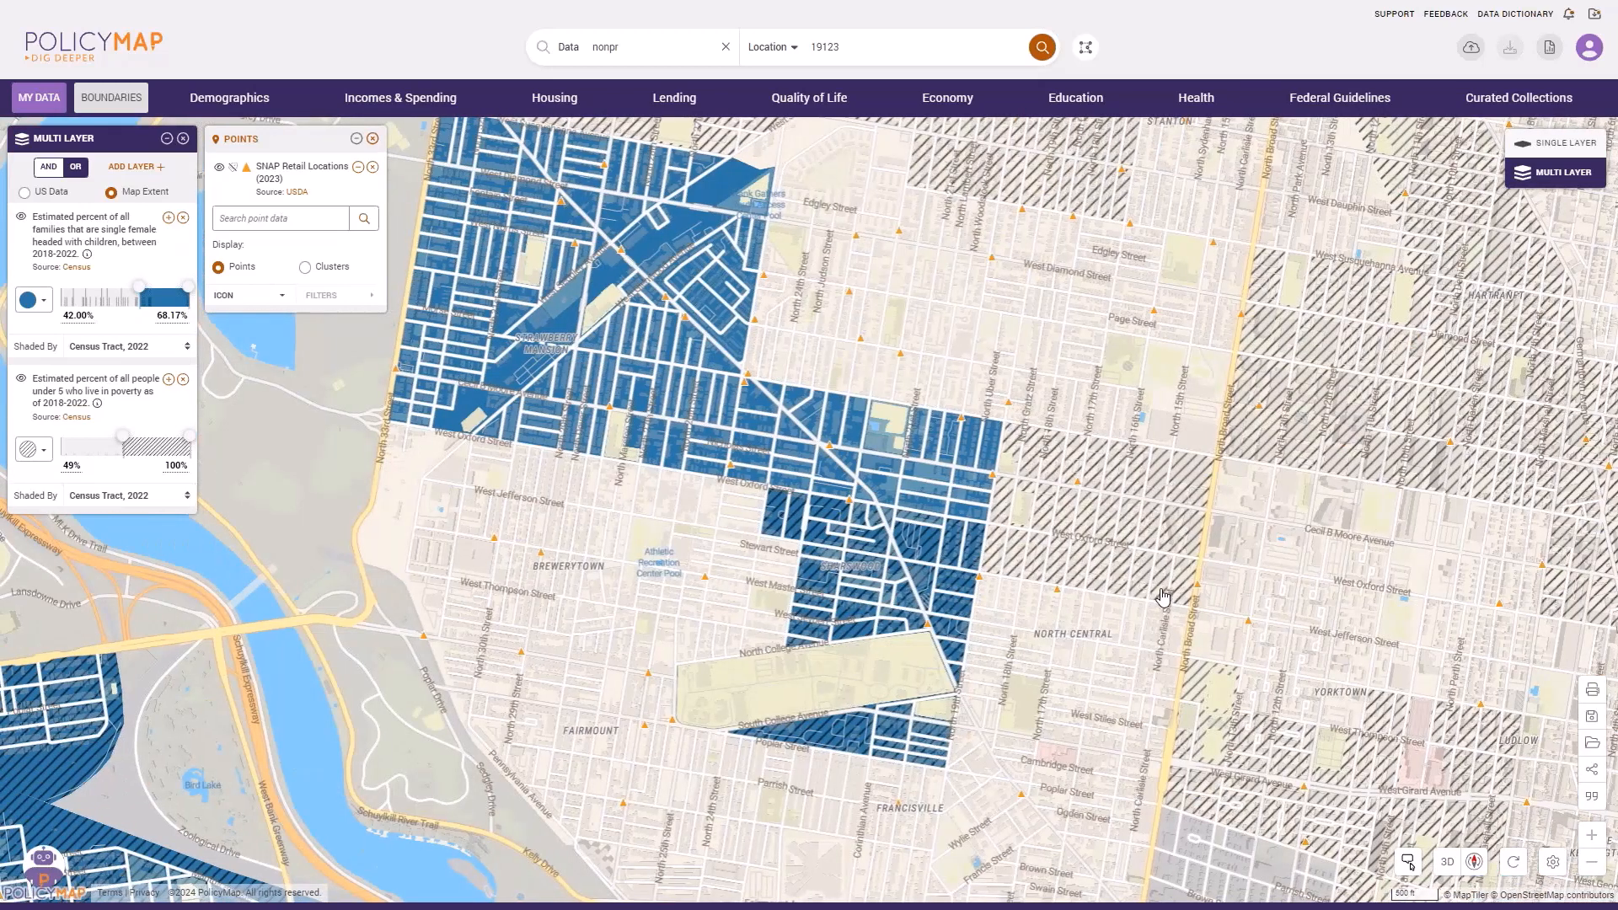